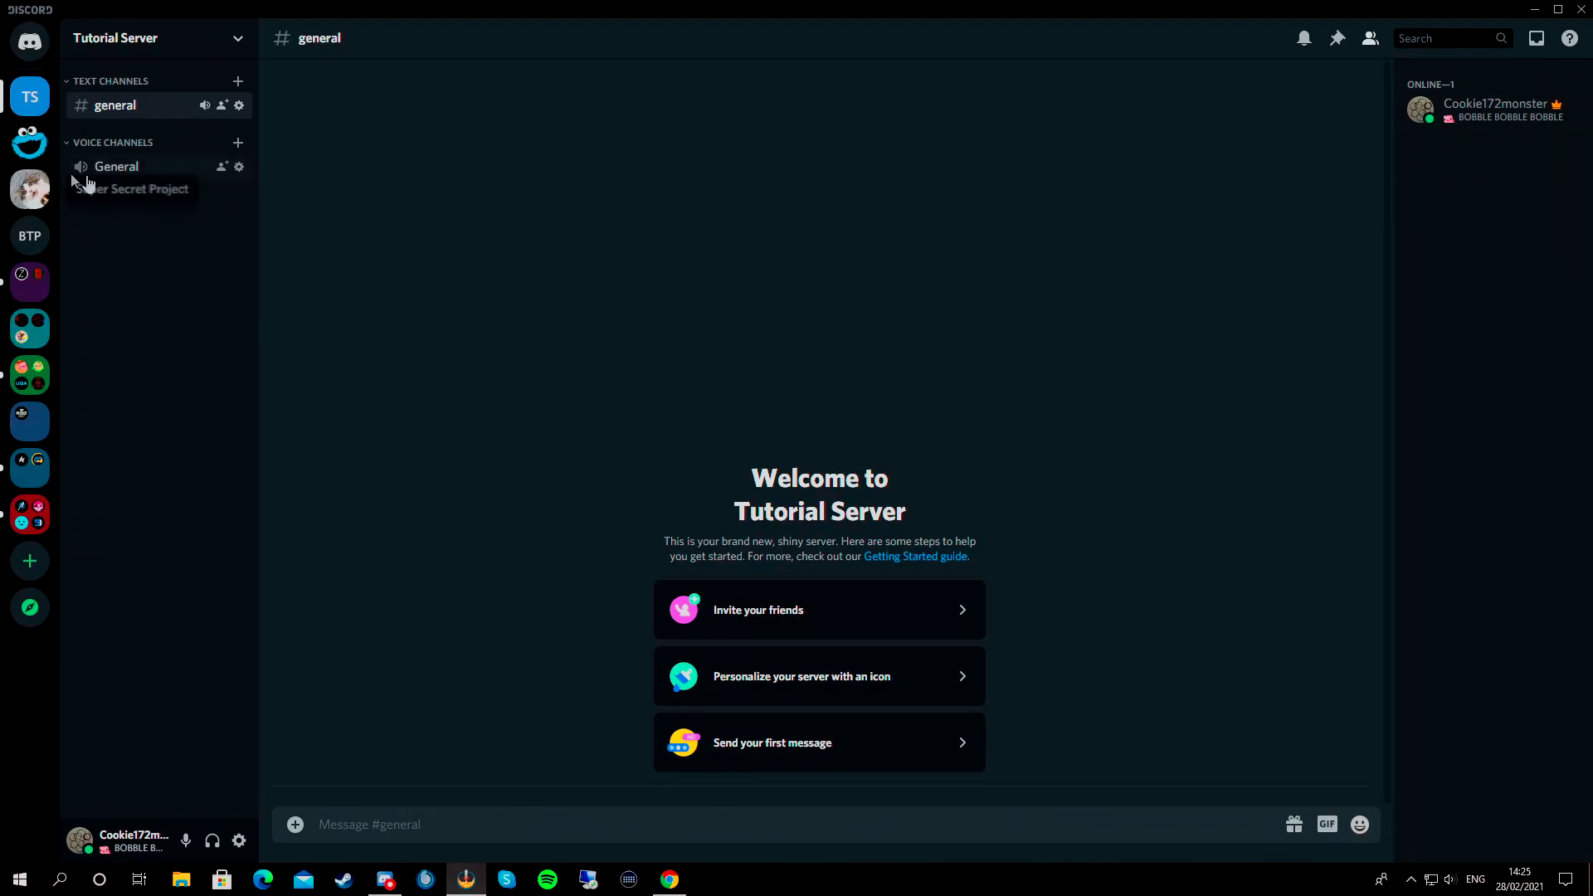
# Step: Examine the role list in Tutorial Server's settings, then close the settings
pyautogui.click(195, 41)
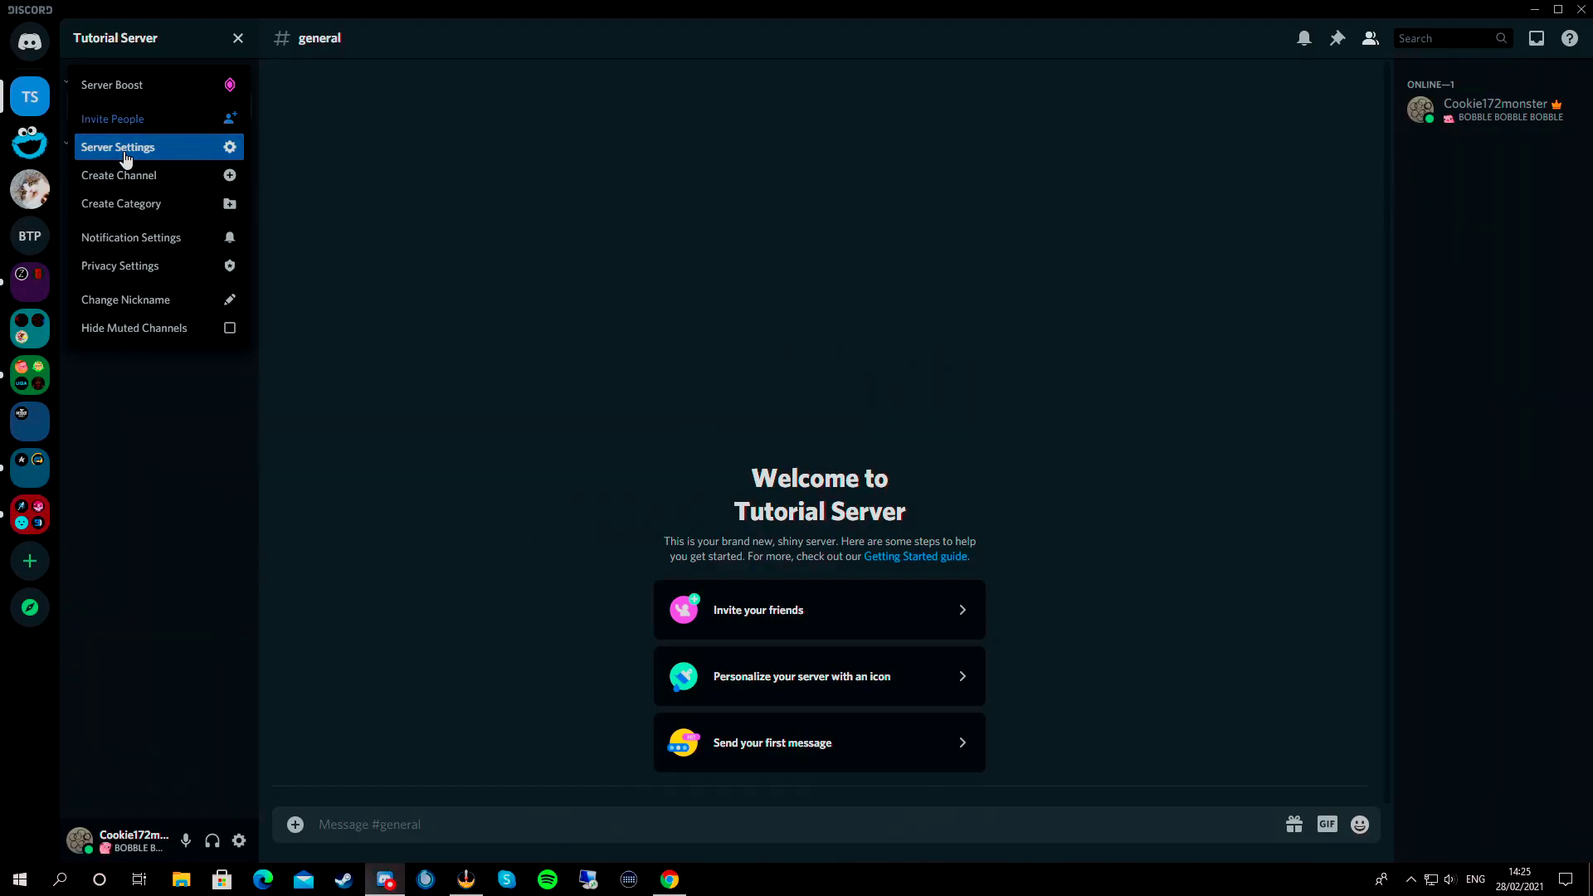
pyautogui.click(128, 147)
pyautogui.click(429, 133)
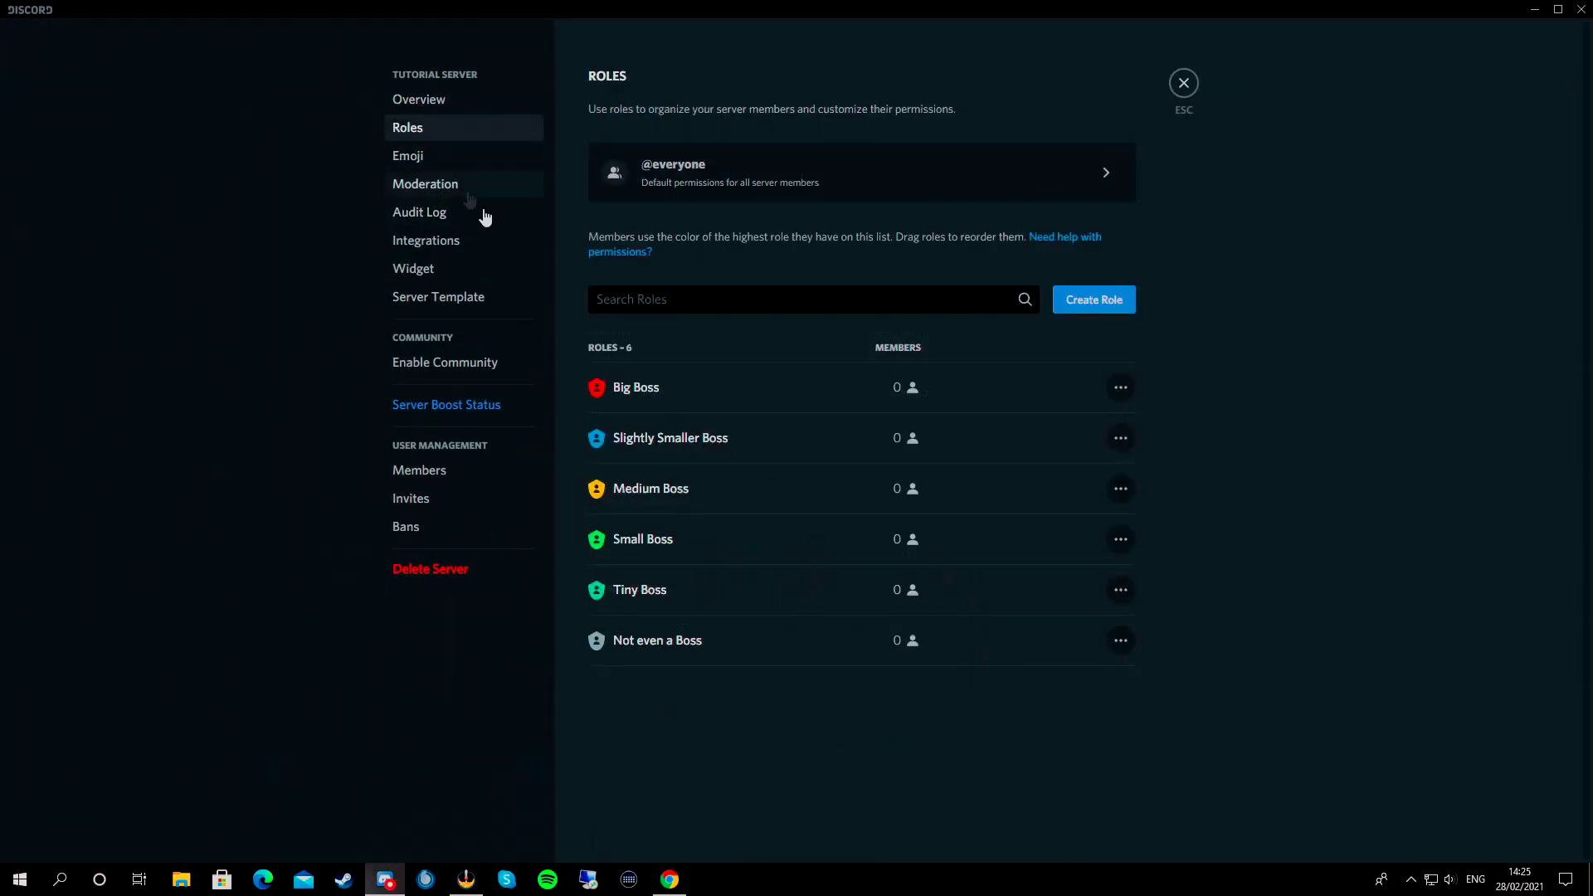
pyautogui.click(1189, 86)
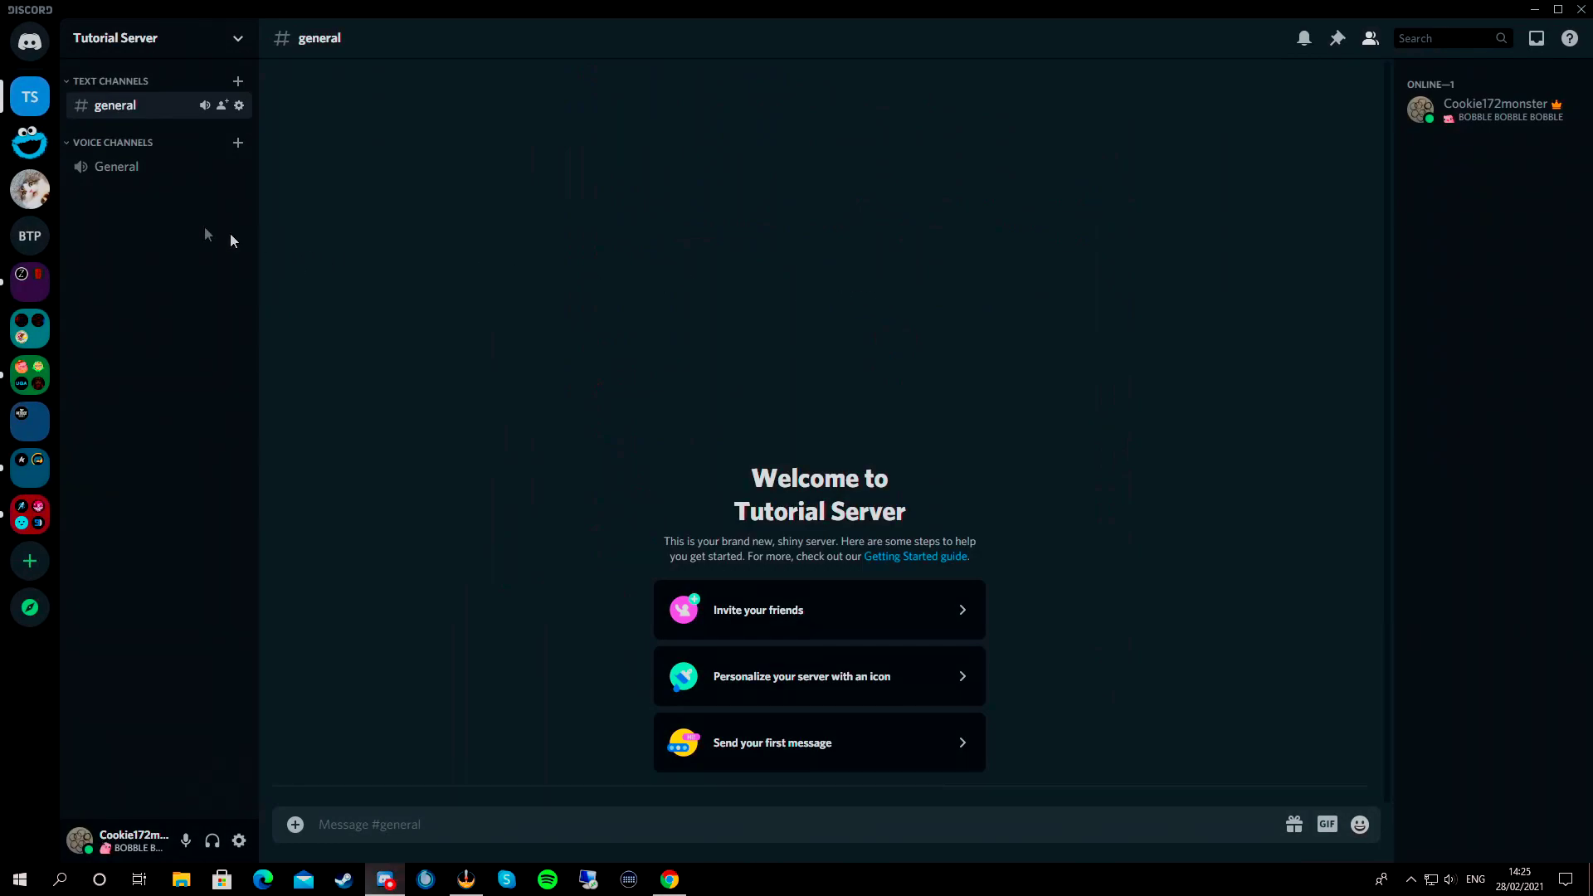
# Step: Request the bot's invite link with ">invite" in the Cookie Bot Official Server's testing channel and open the link in the browser
pyautogui.click(30, 142)
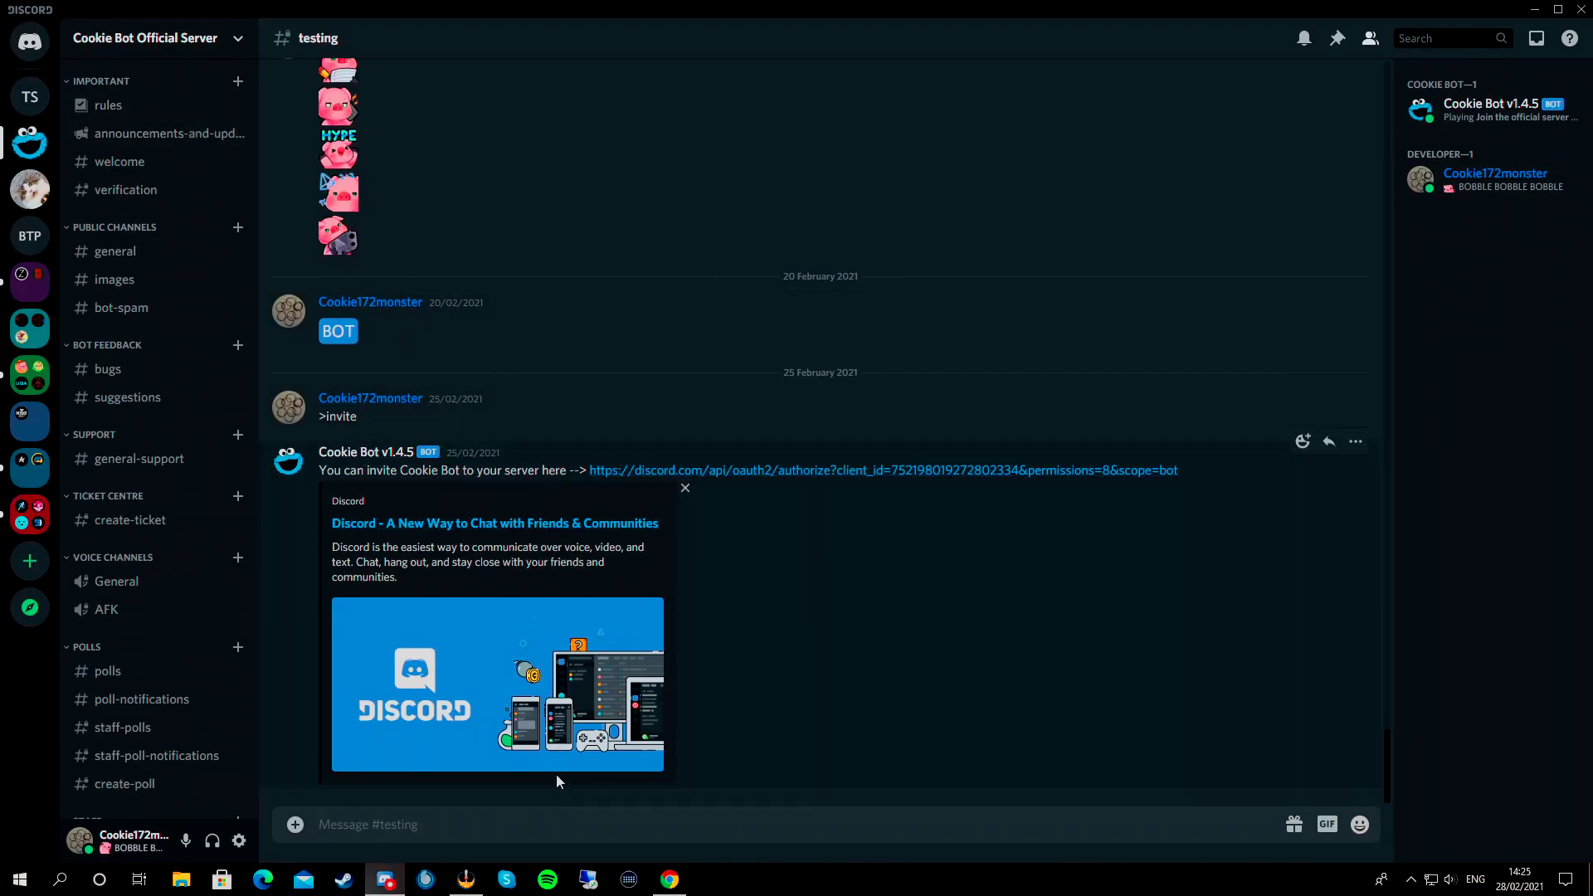
pyautogui.write('>invite')
pyautogui.press('Return')
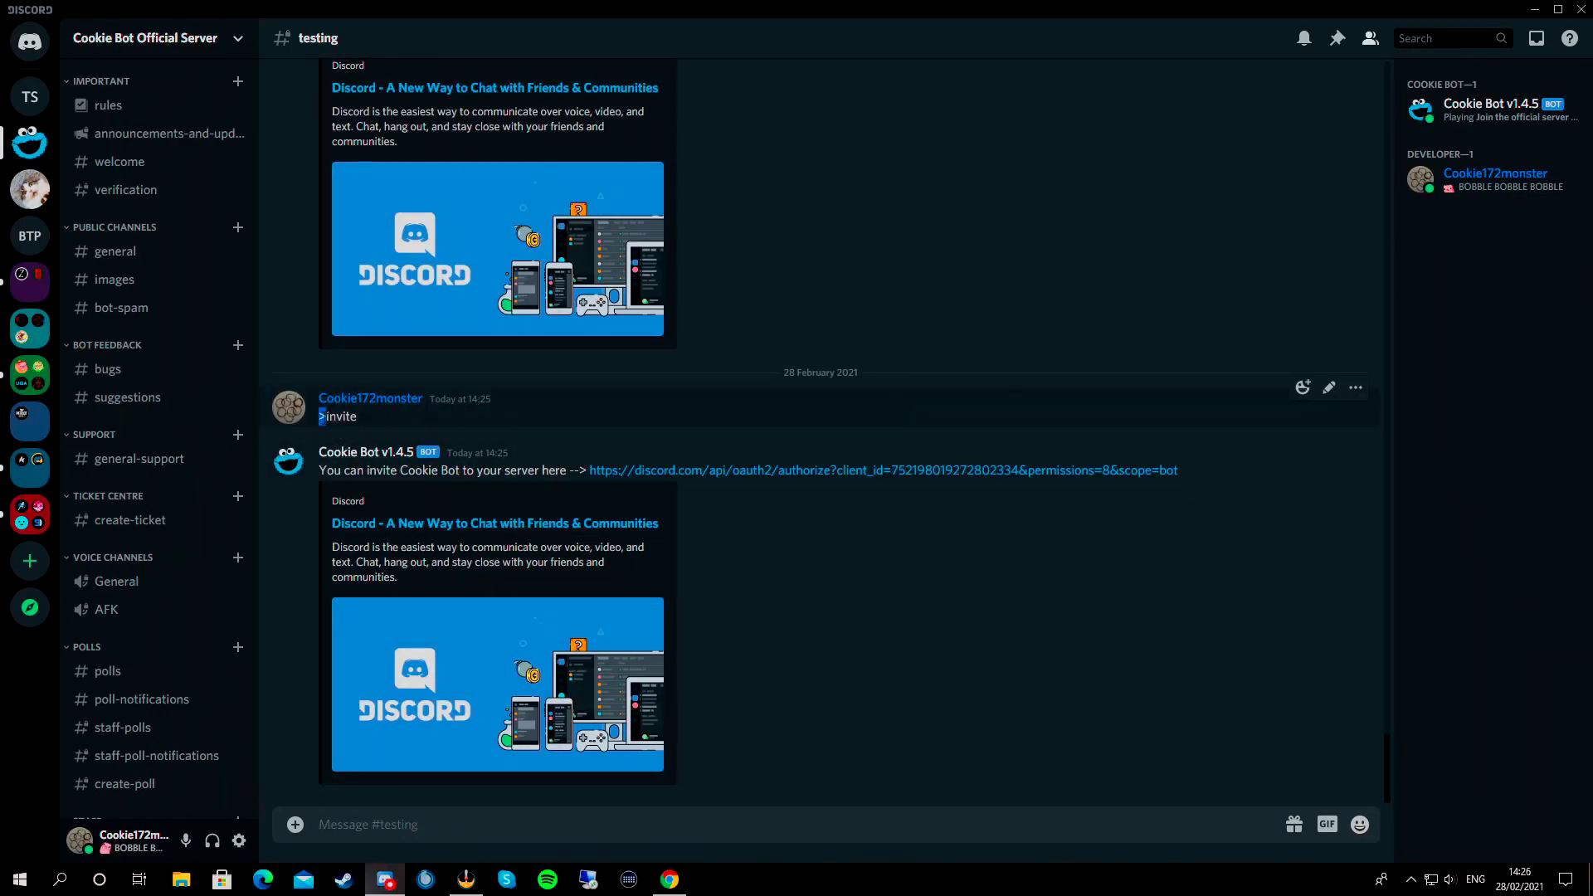
pyautogui.click(403, 408)
pyautogui.moveTo(320, 421); pyautogui.dragTo(401, 432)
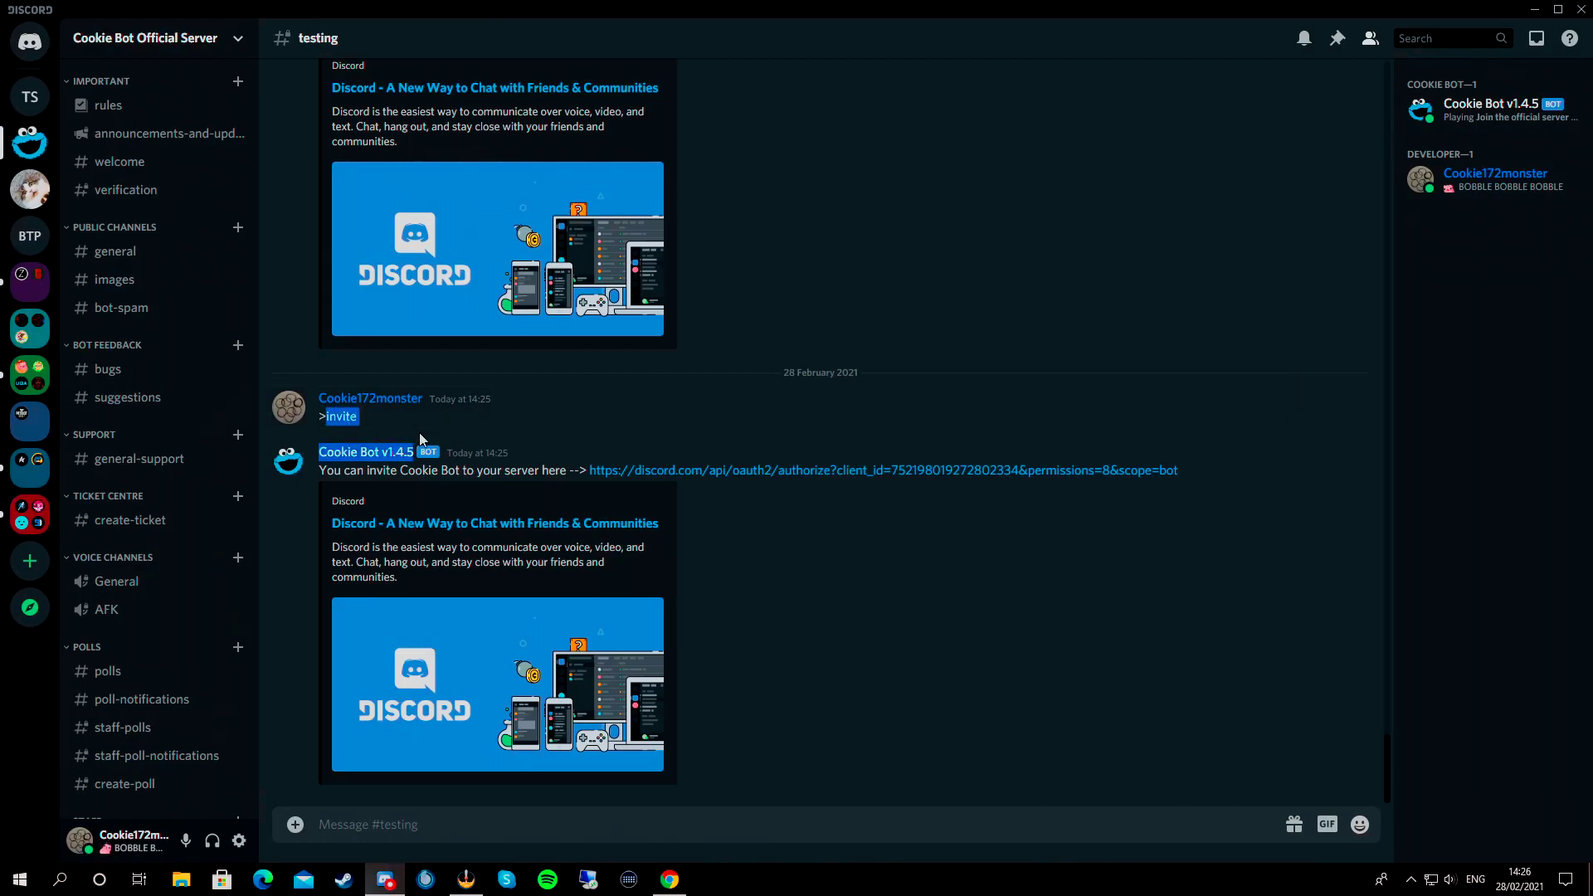
pyautogui.click(505, 397)
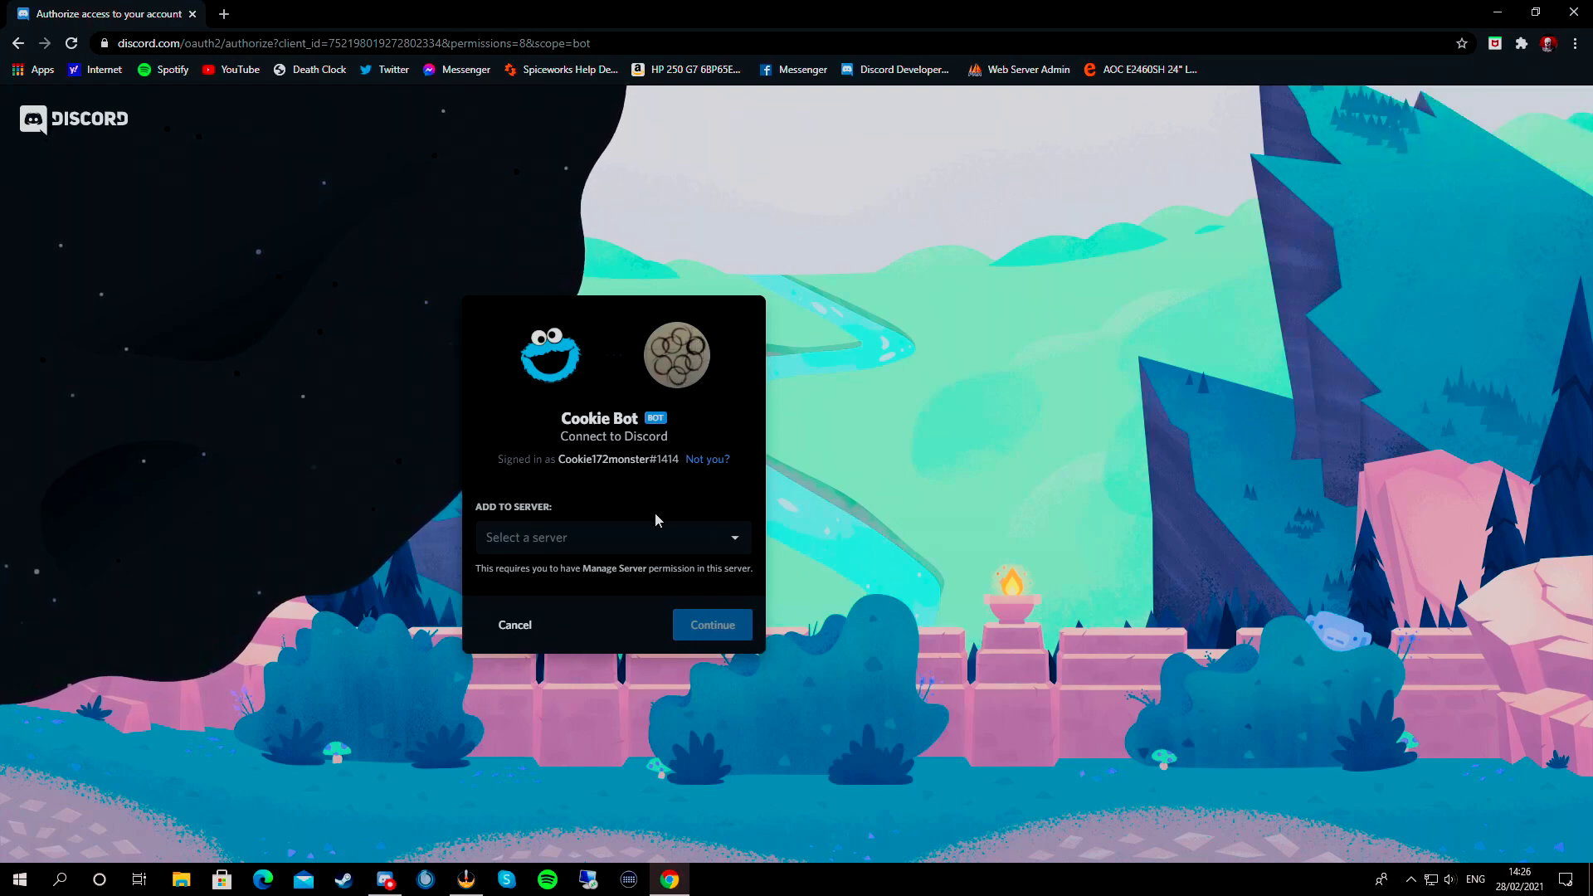
# Step: Choose Tutorial Server as the server to add Cookie Bot to
pyautogui.click(585, 550)
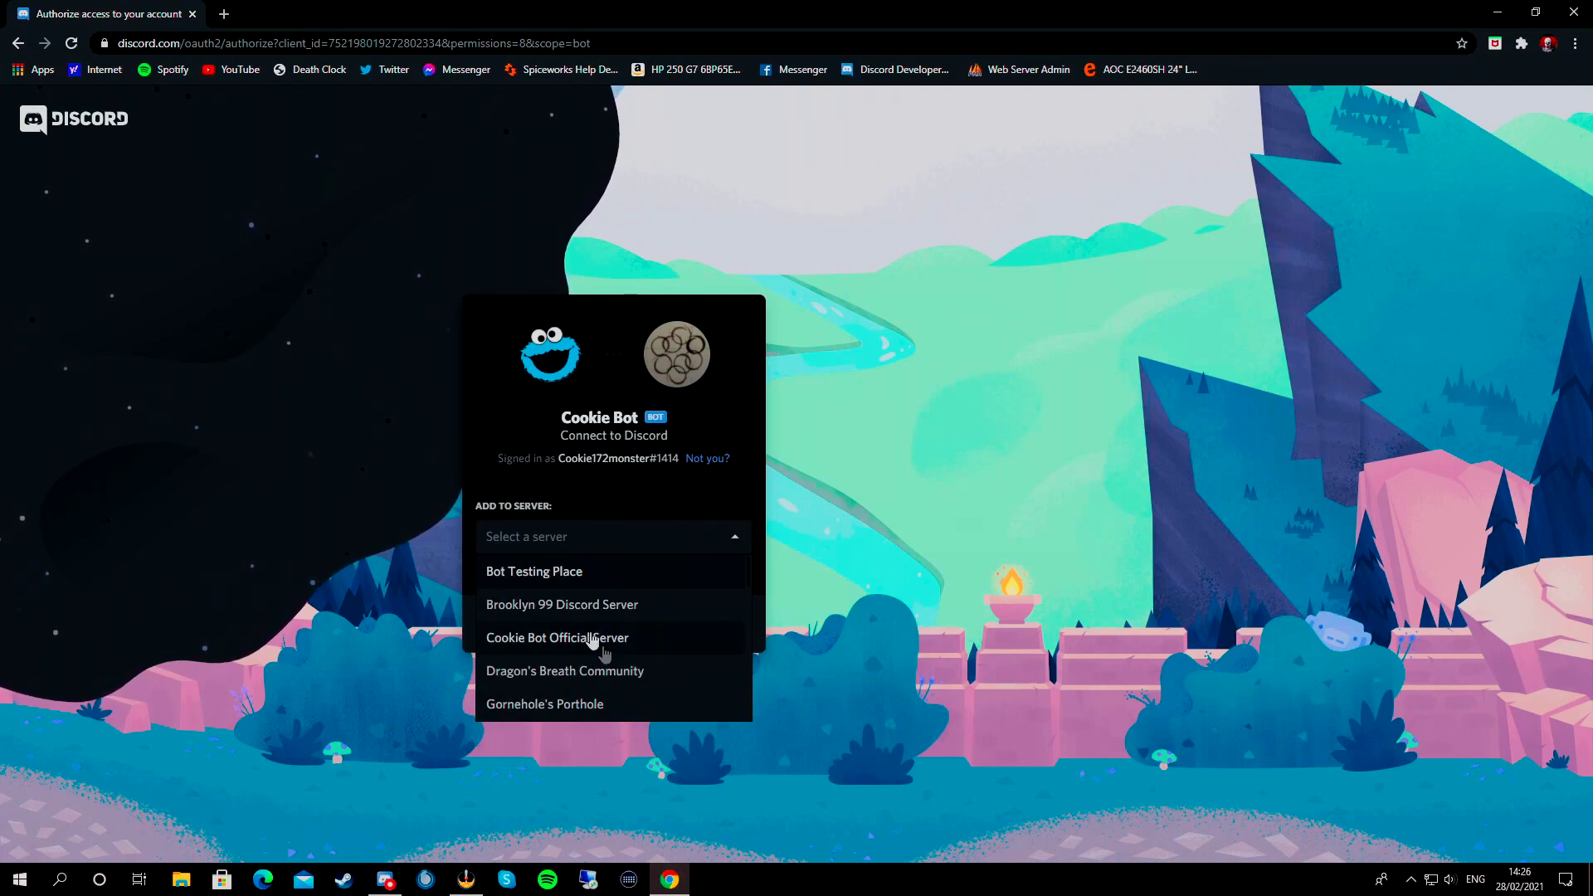
pyautogui.click(539, 537)
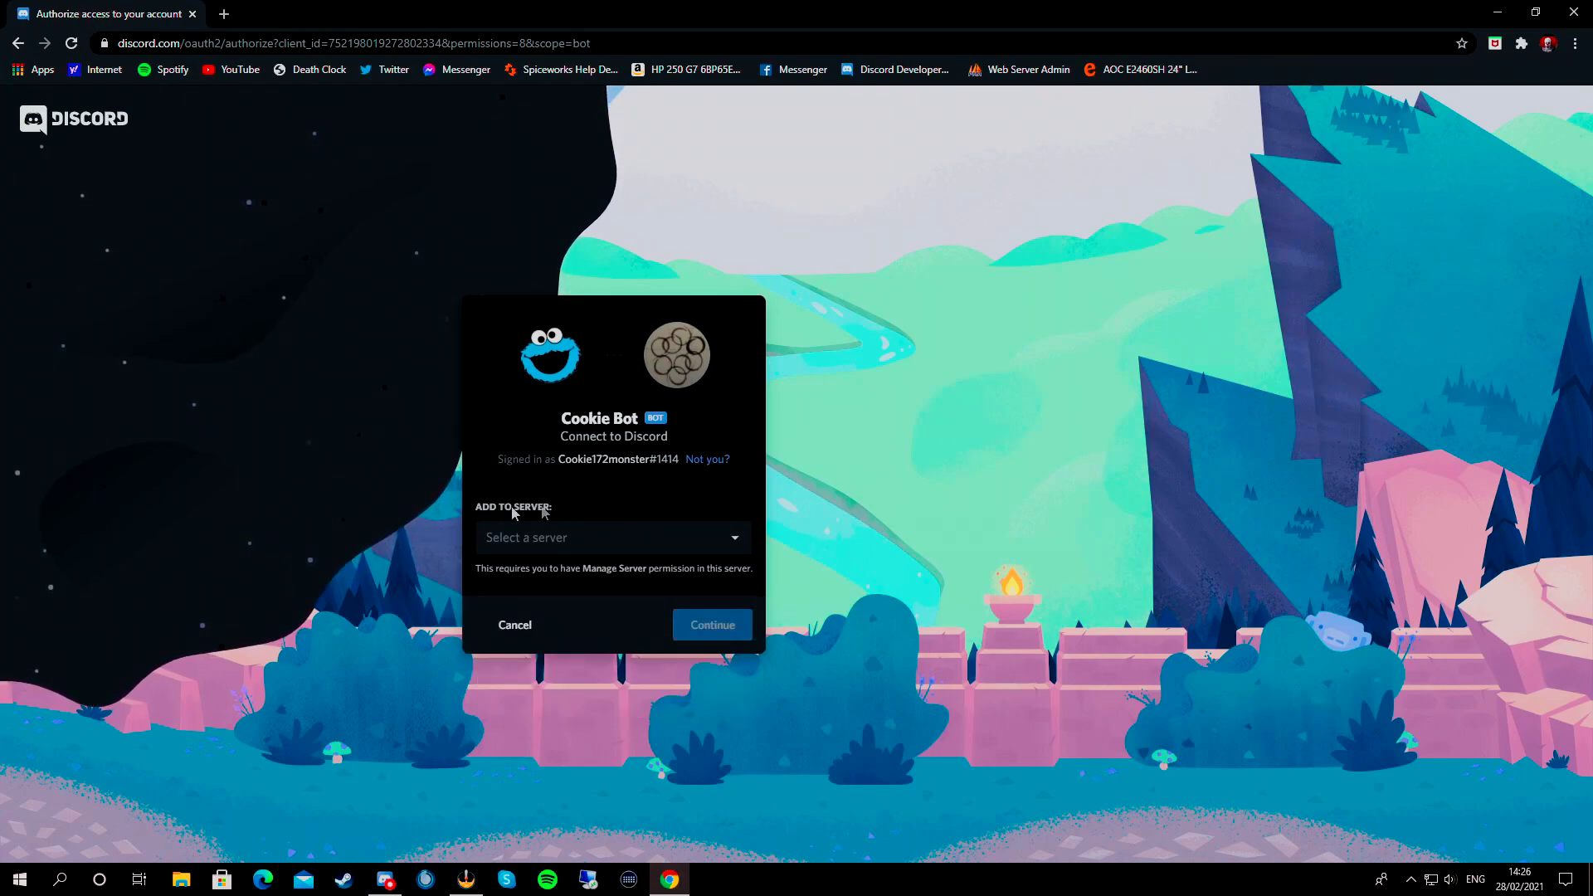
pyautogui.click(559, 544)
pyautogui.scroll(-5, 617, 594)
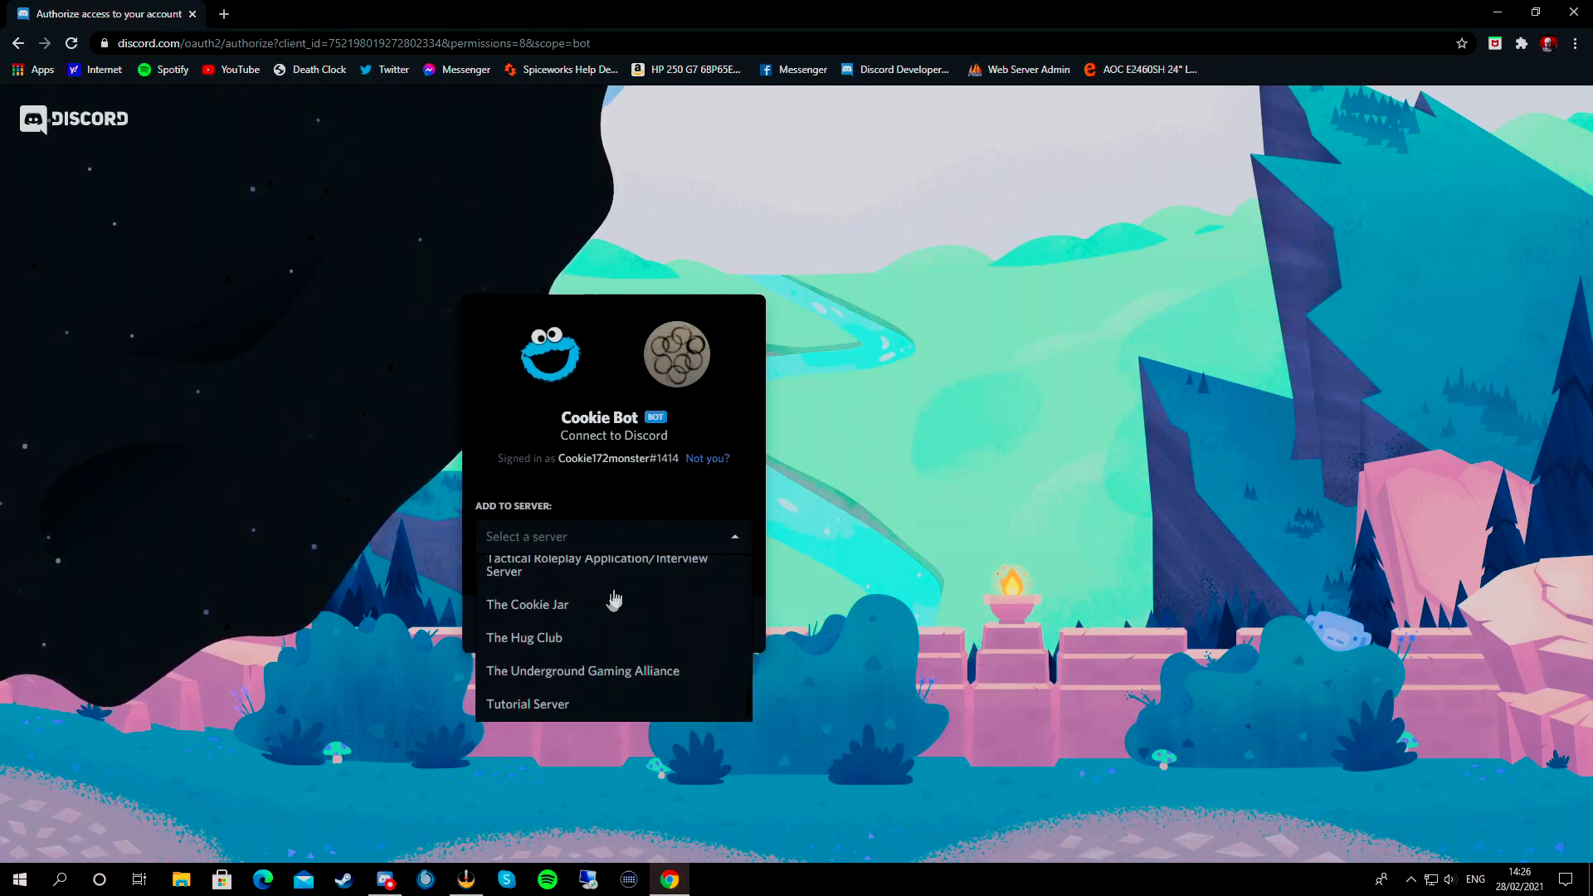
pyautogui.click(551, 711)
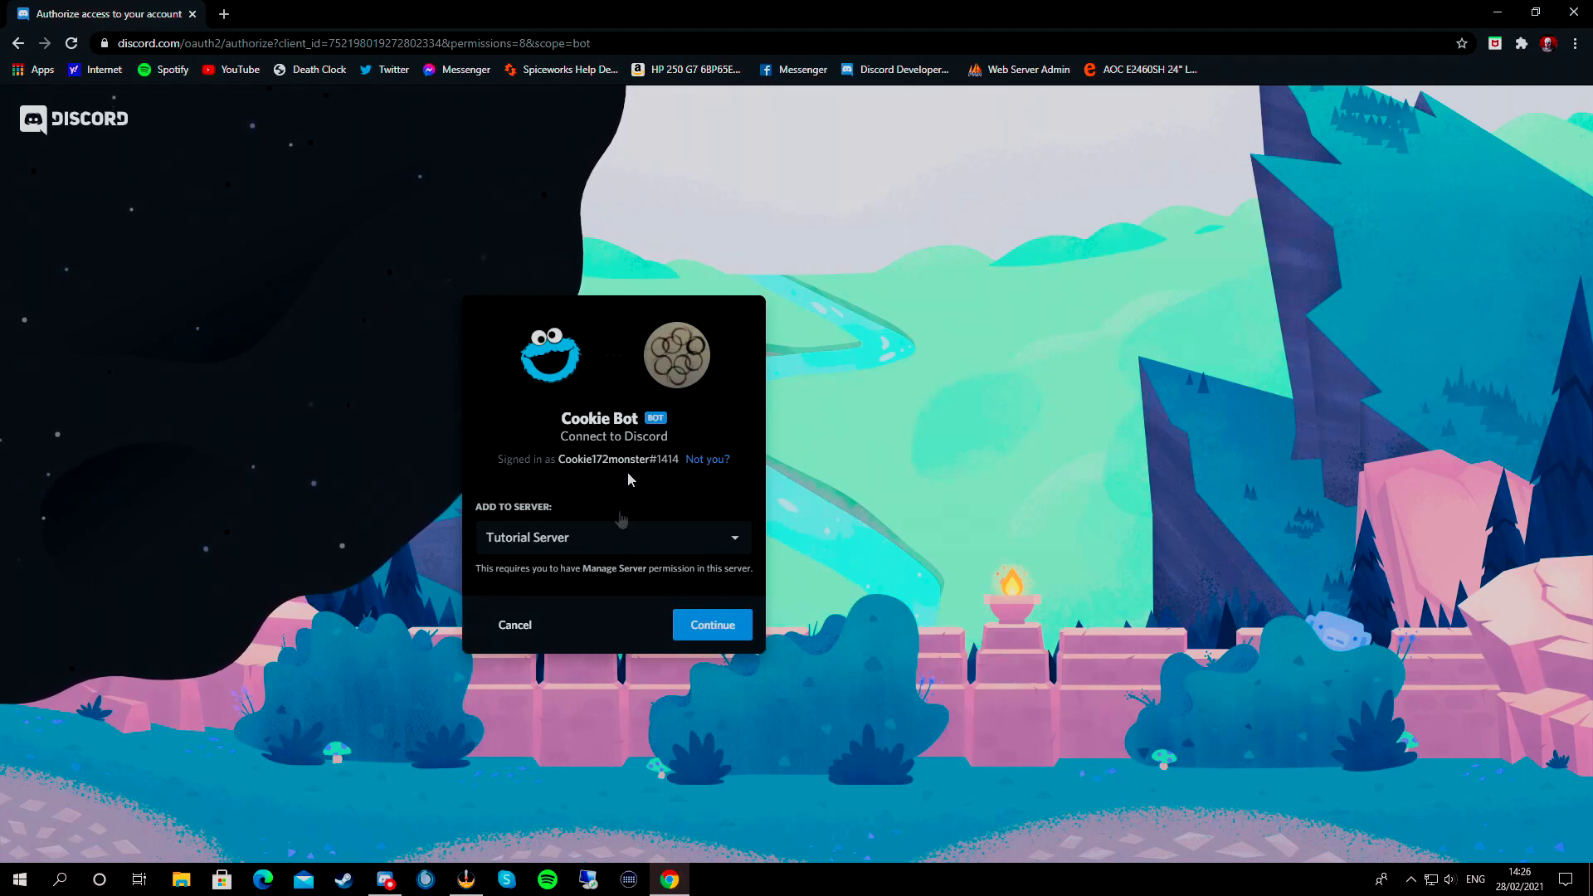
# Step: Switch to Discord and examine the Big Boss role's permissions in Tutorial Server, including Manage Server and Administrator
pyautogui.hotkey('alt', 'Tab')
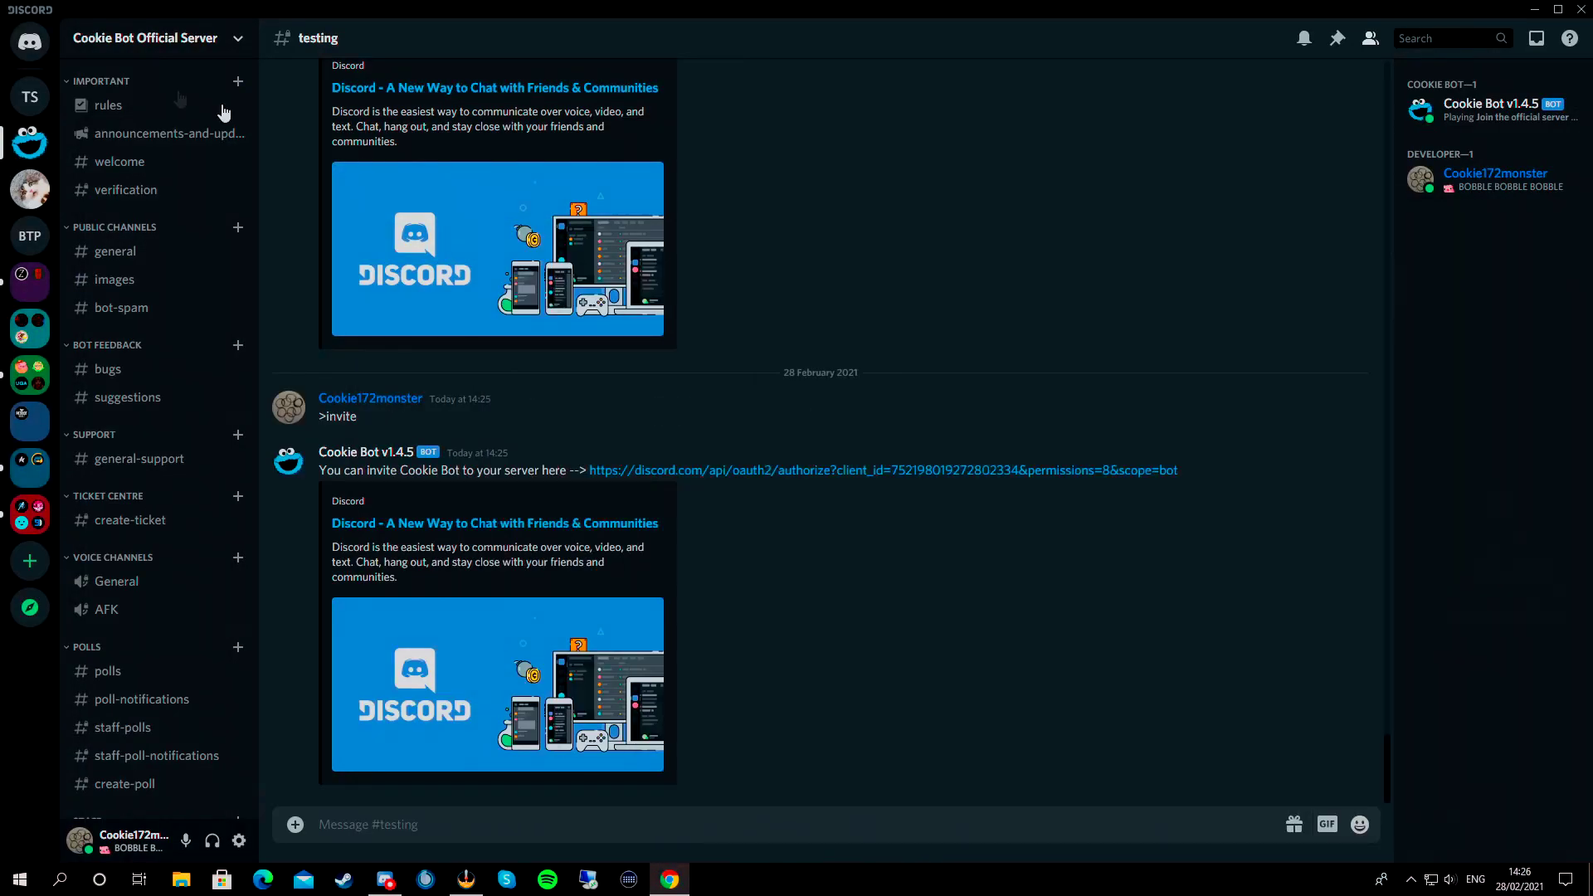
pyautogui.click(31, 97)
pyautogui.click(141, 37)
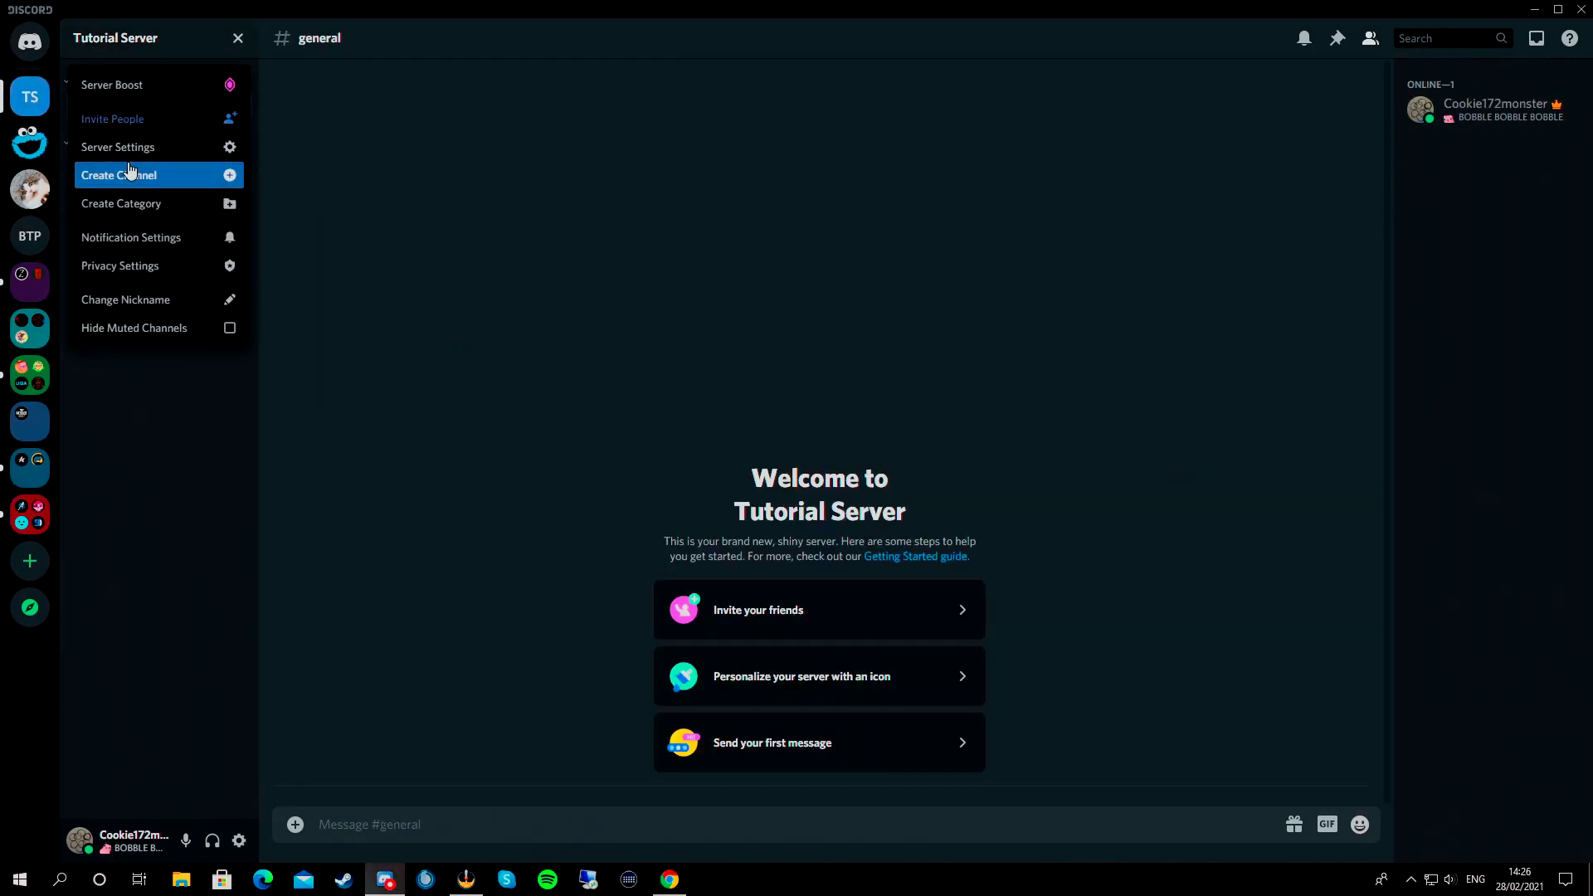
pyautogui.click(137, 150)
pyautogui.click(407, 129)
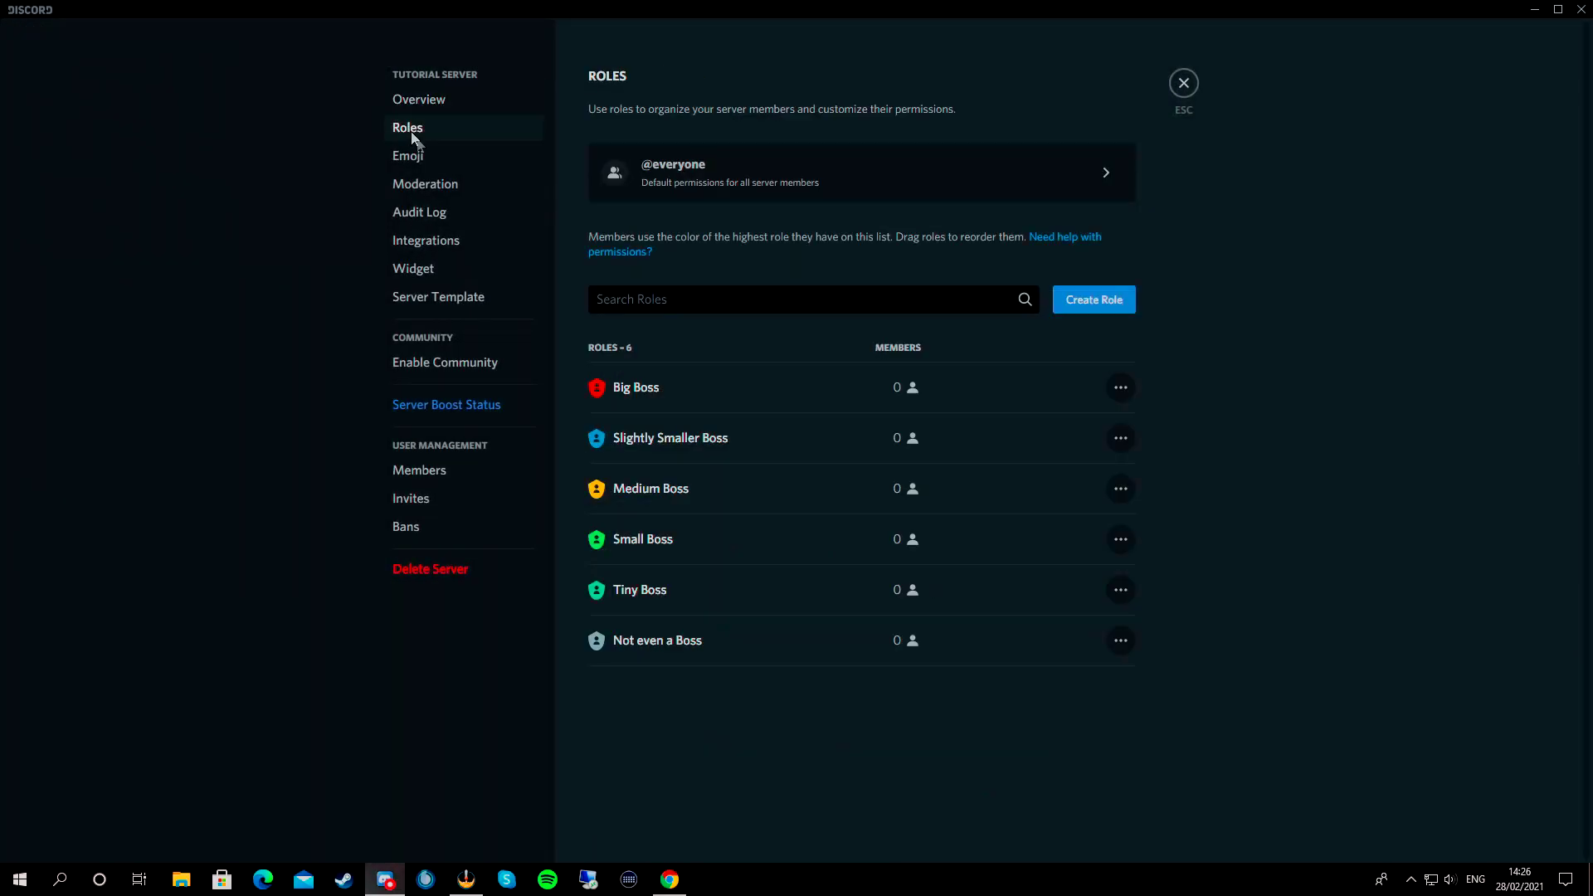
pyautogui.click(660, 392)
pyautogui.scroll(-1, 918, 480)
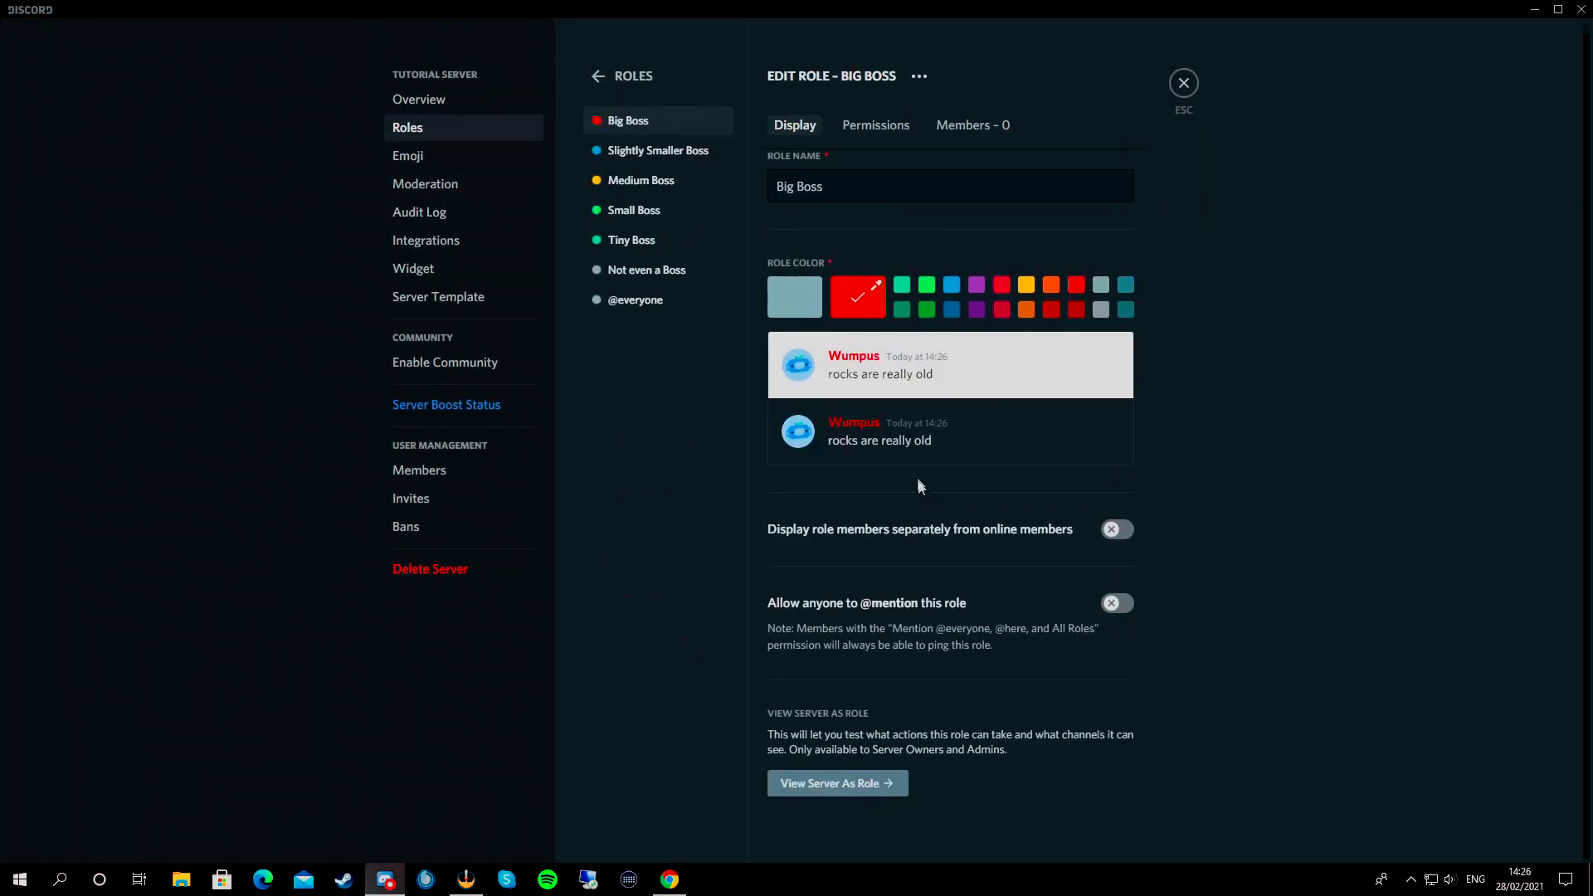
pyautogui.click(883, 134)
pyautogui.scroll(-2, 879, 302)
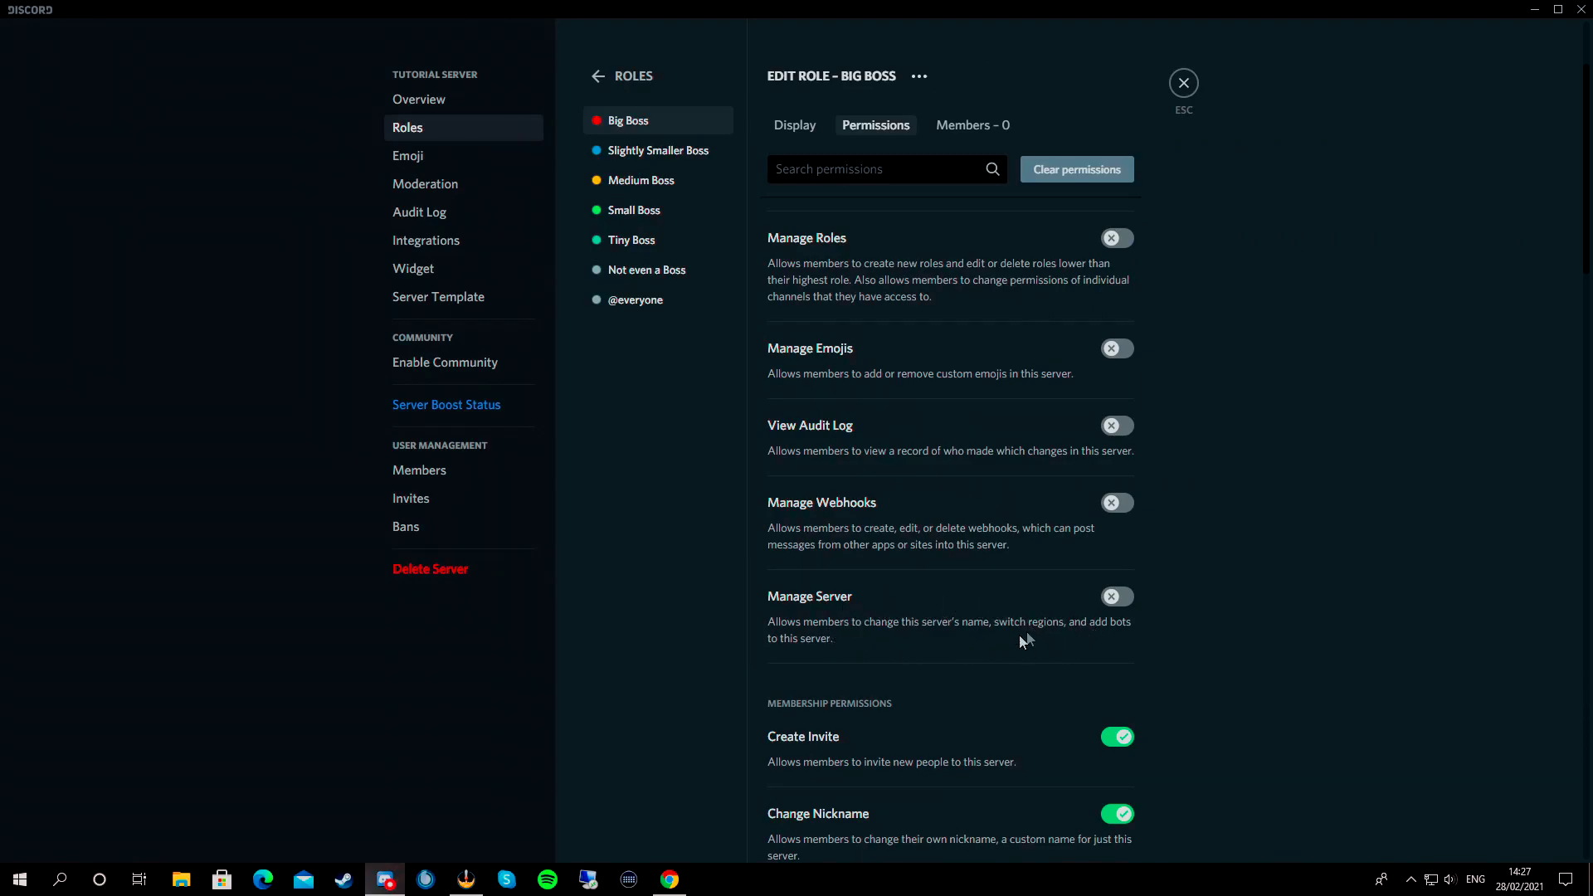
pyautogui.scroll(2, 886, 618)
pyautogui.scroll(-12, 882, 473)
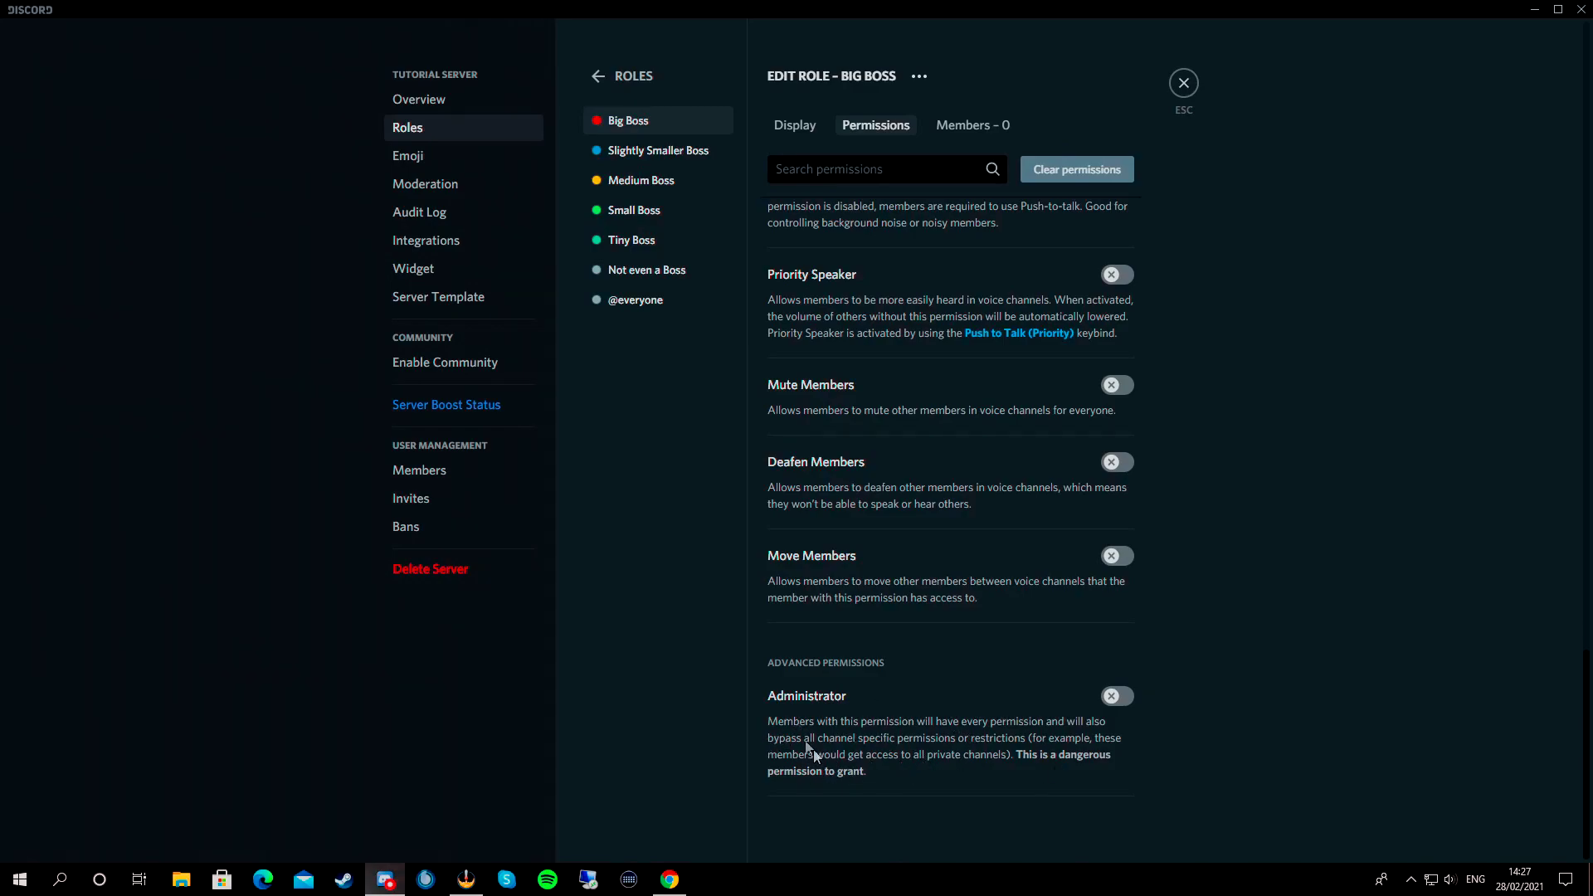
pyautogui.scroll(10, 878, 675)
pyautogui.press('Escape')
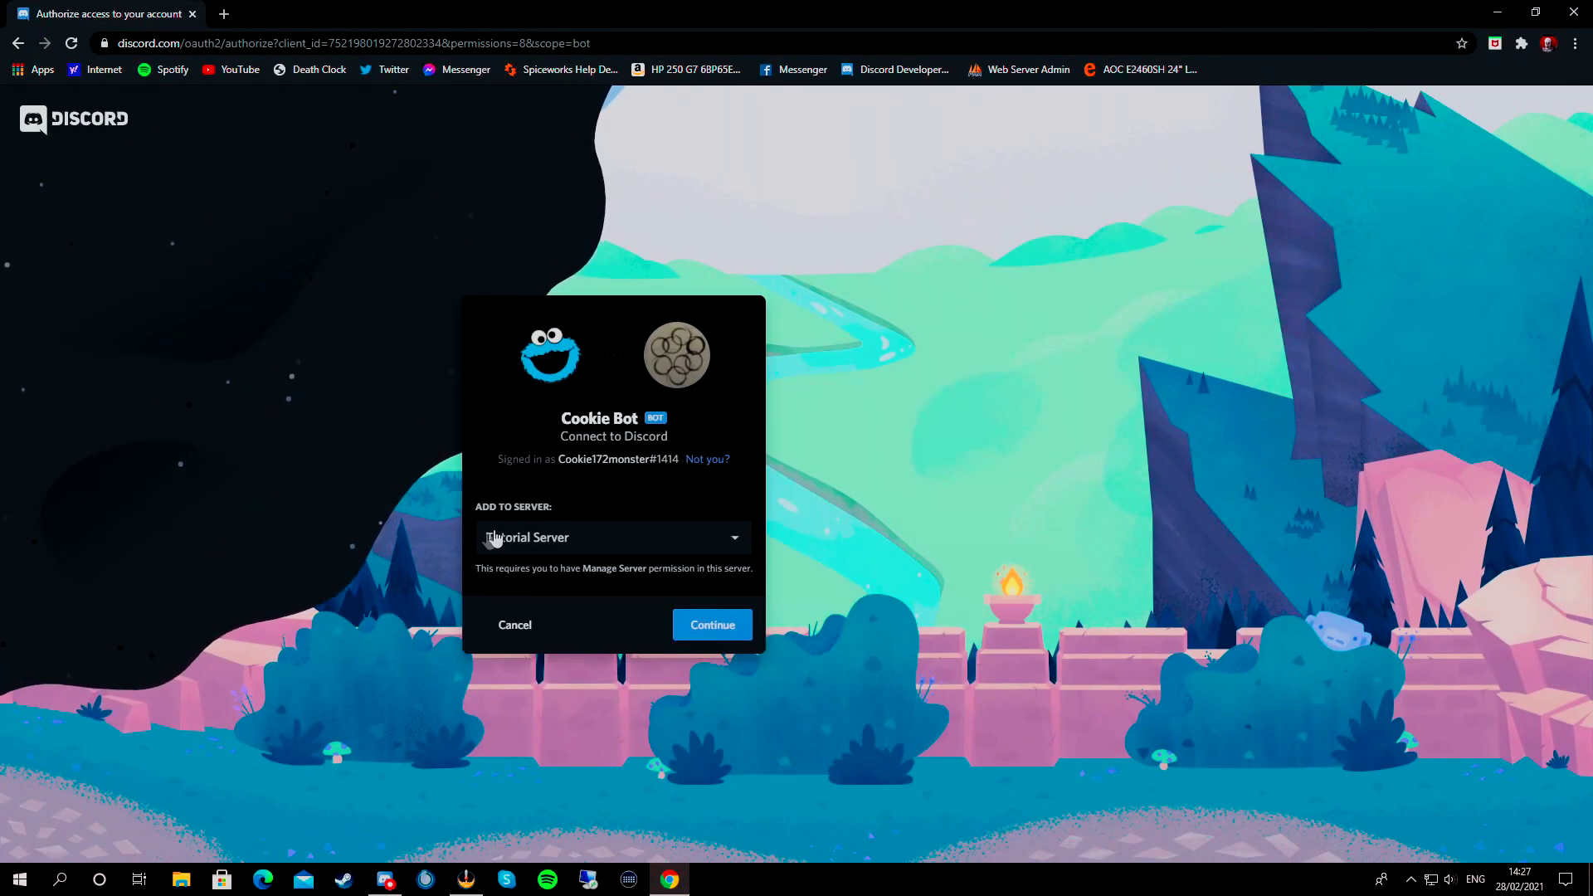
# Step: Authorize Cookie Bot on Tutorial Server with the Administrator permission, complete the human verification and close the browser
pyautogui.click(714, 625)
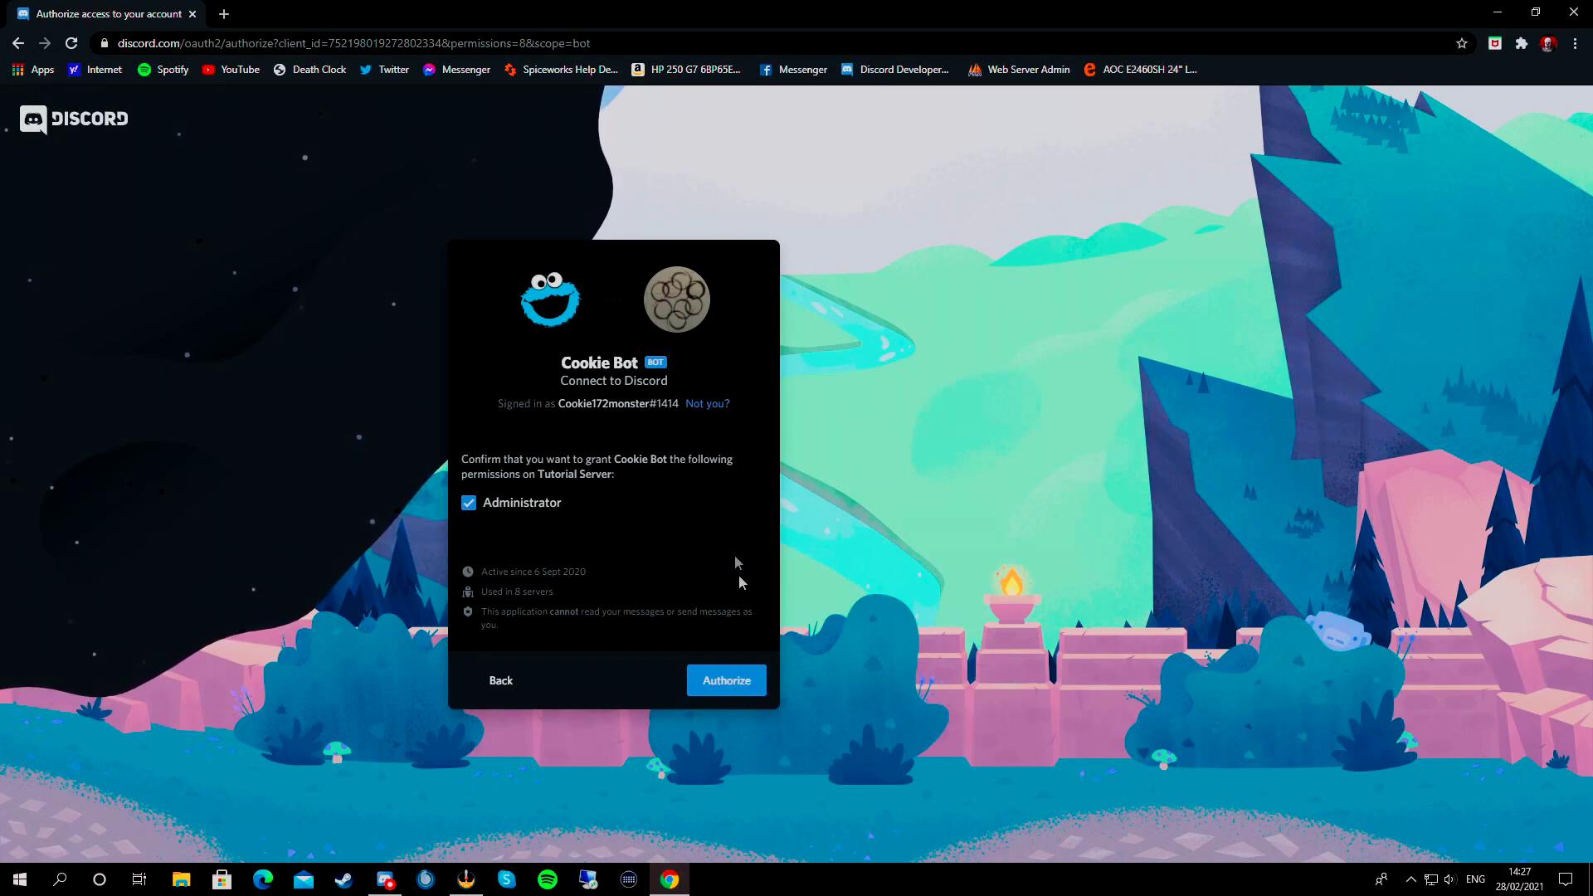
pyautogui.click(734, 687)
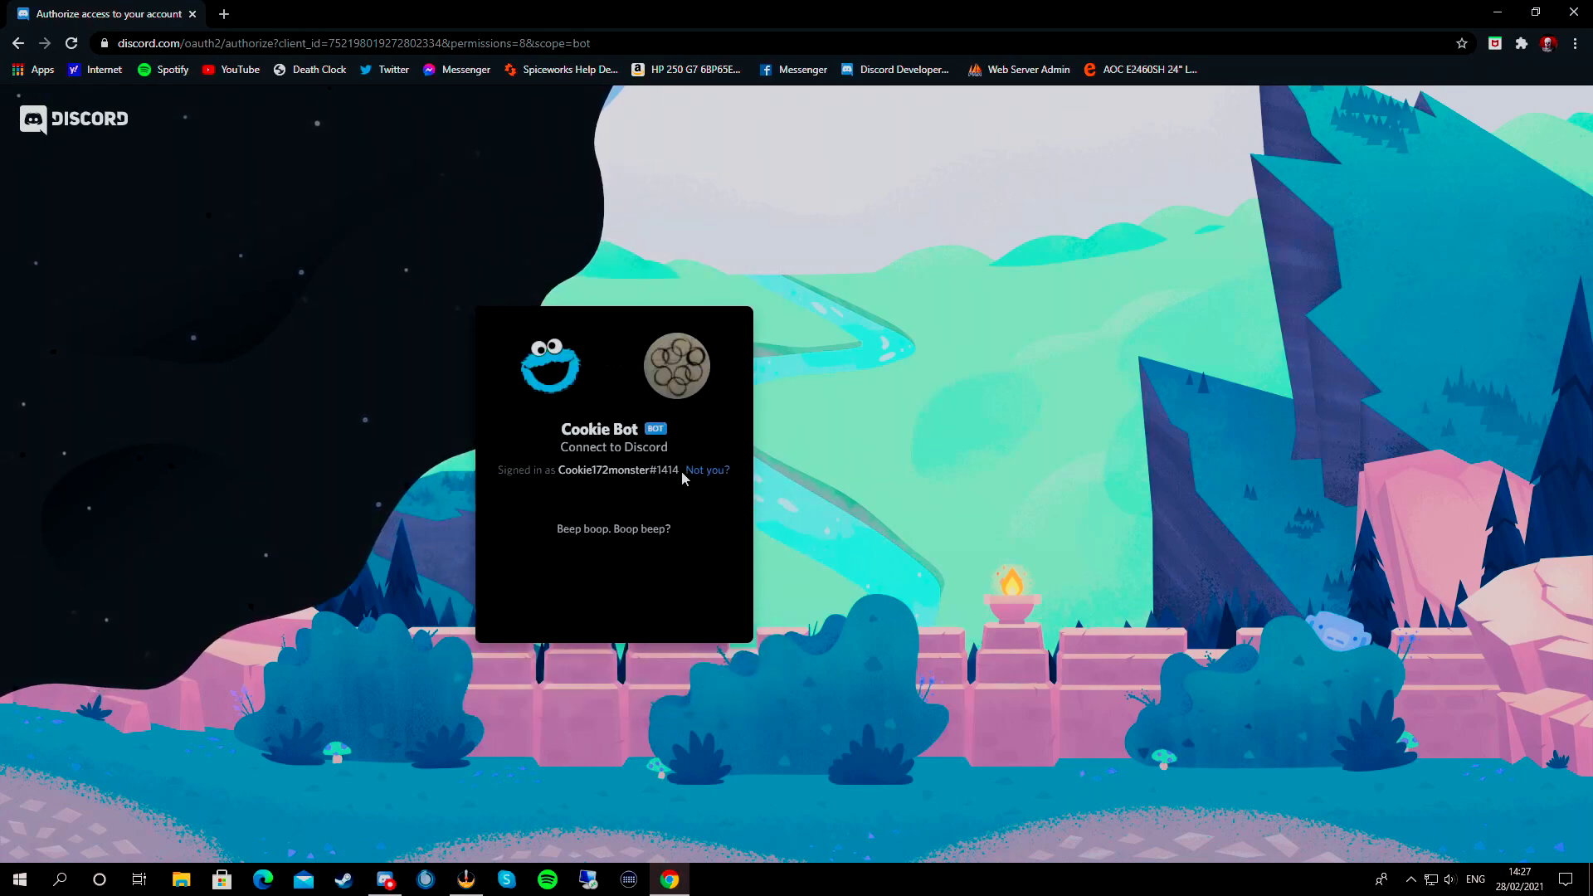
pyautogui.click(515, 586)
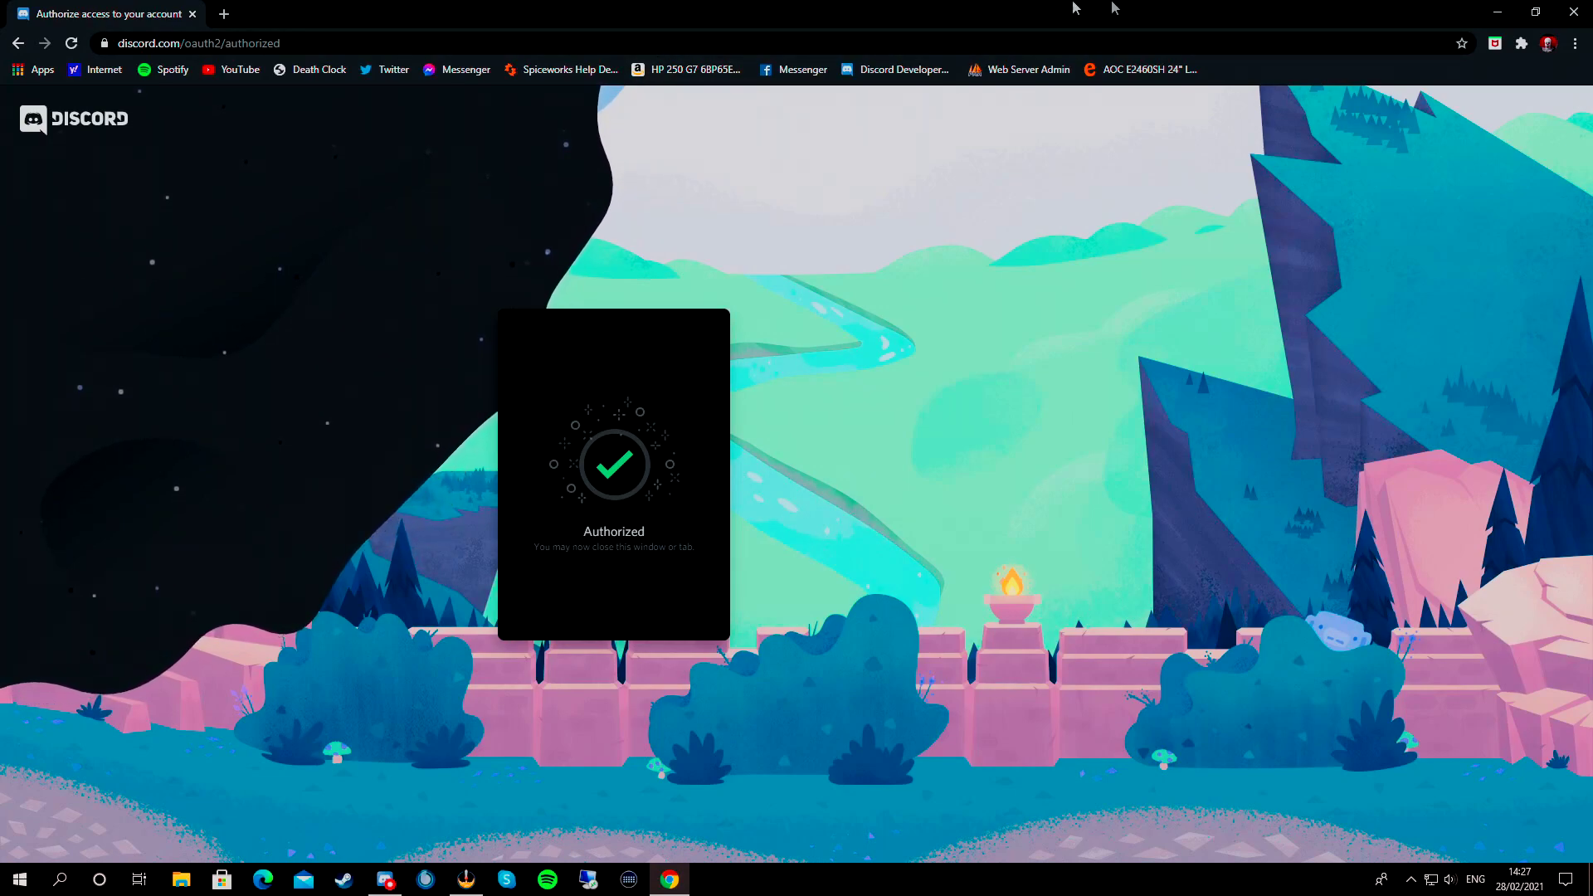
pyautogui.click(1574, 12)
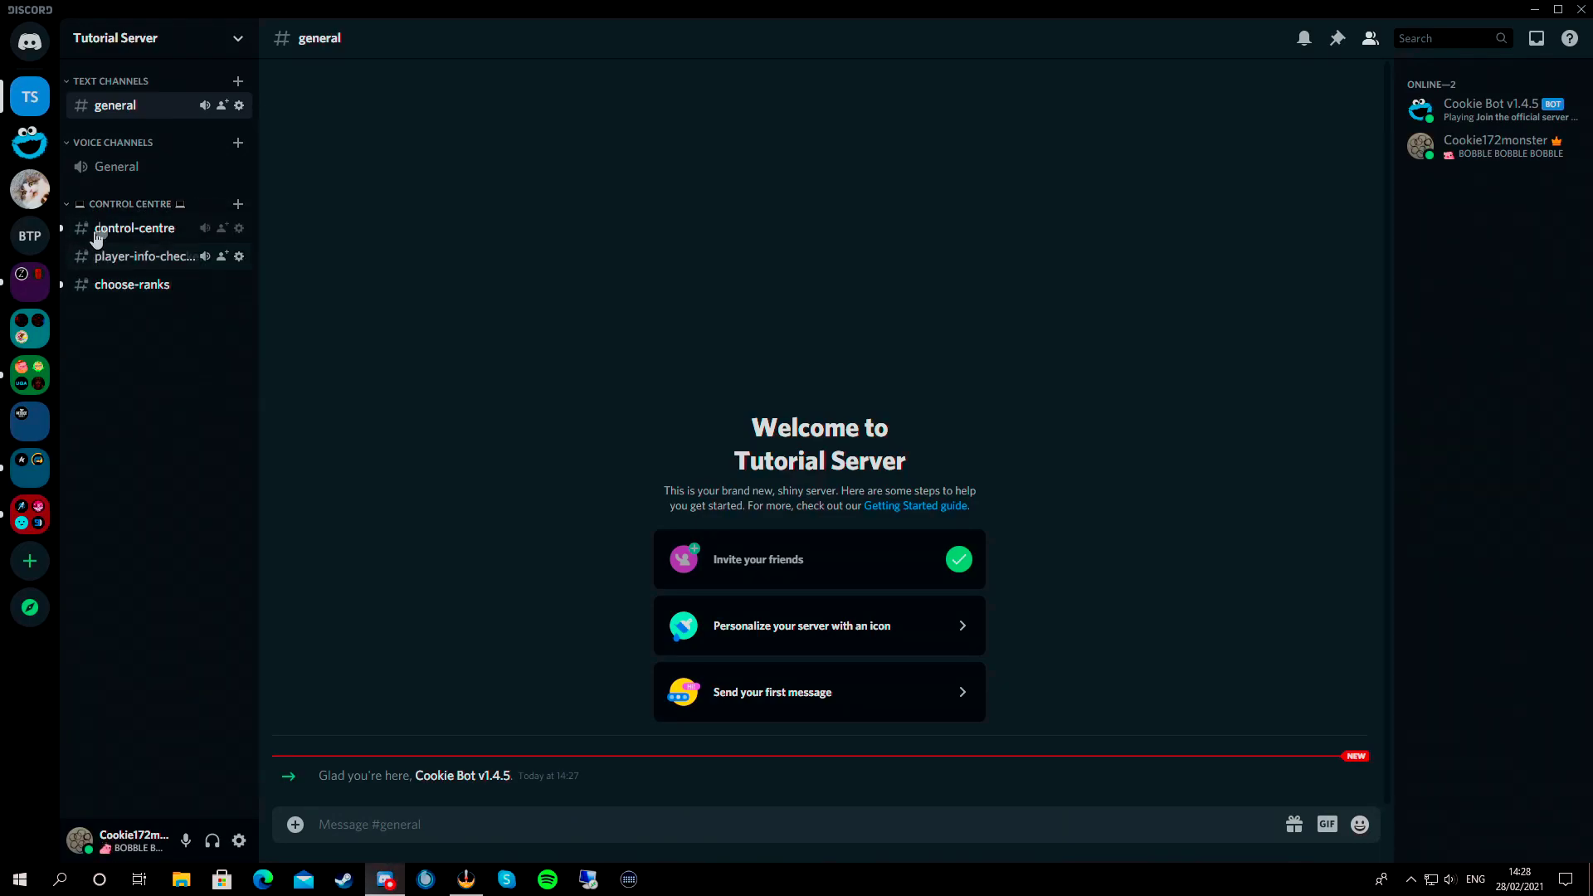
# Step: Delete the player-info-checker channel from the Control Centre category
pyautogui.rightClick(144, 257)
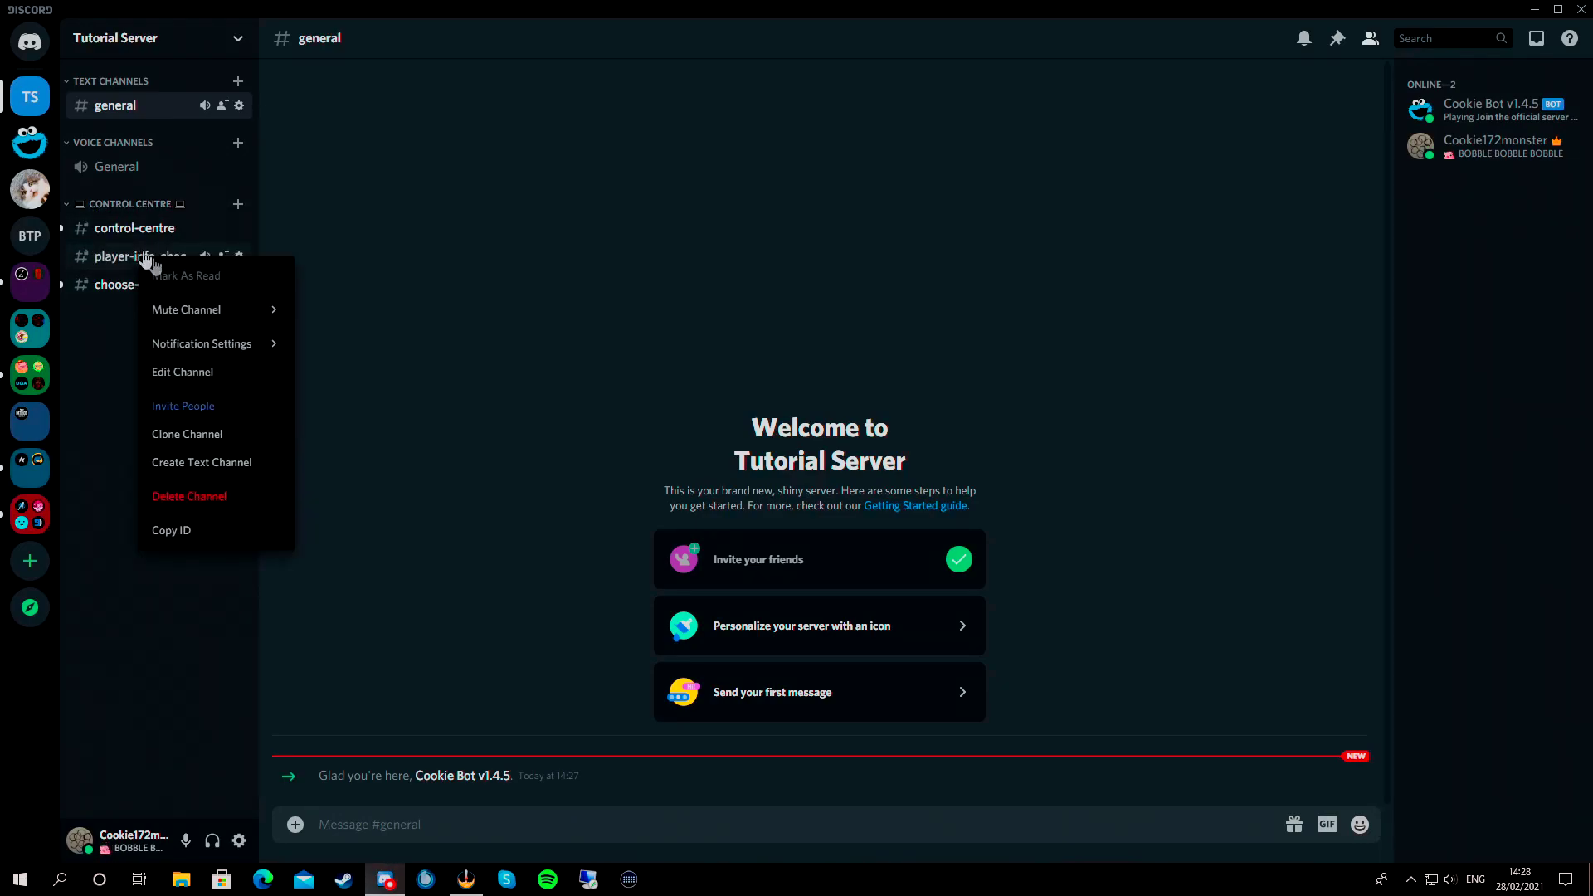
pyautogui.click(200, 503)
pyautogui.click(924, 499)
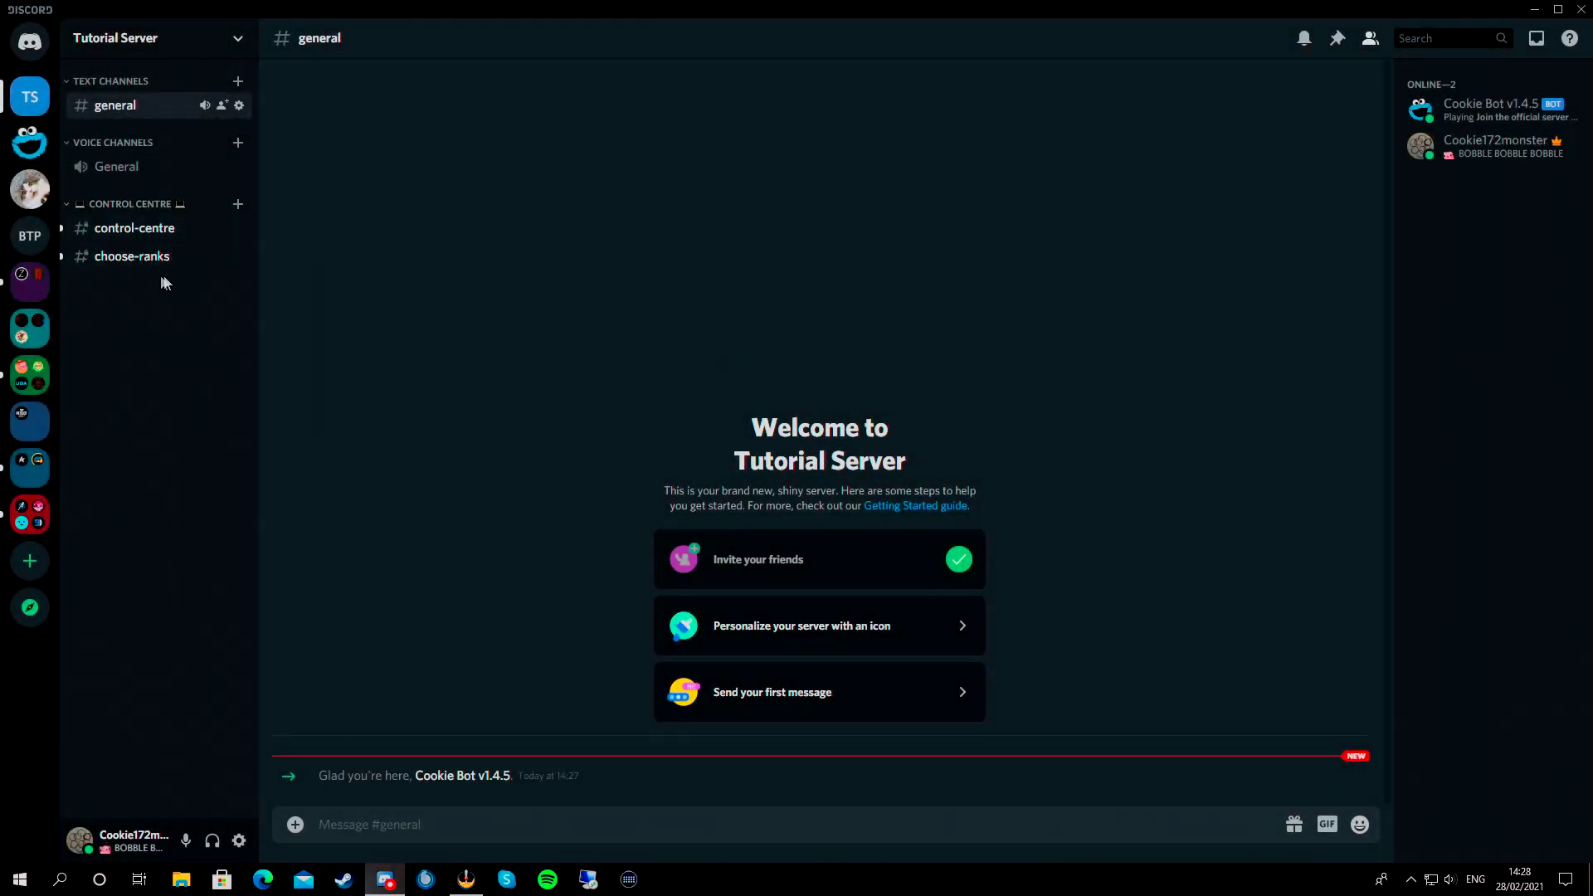
# Step: Examine the Spacer Role entry in the choose-ranks channel's message and open the server's role settings
pyautogui.click(132, 258)
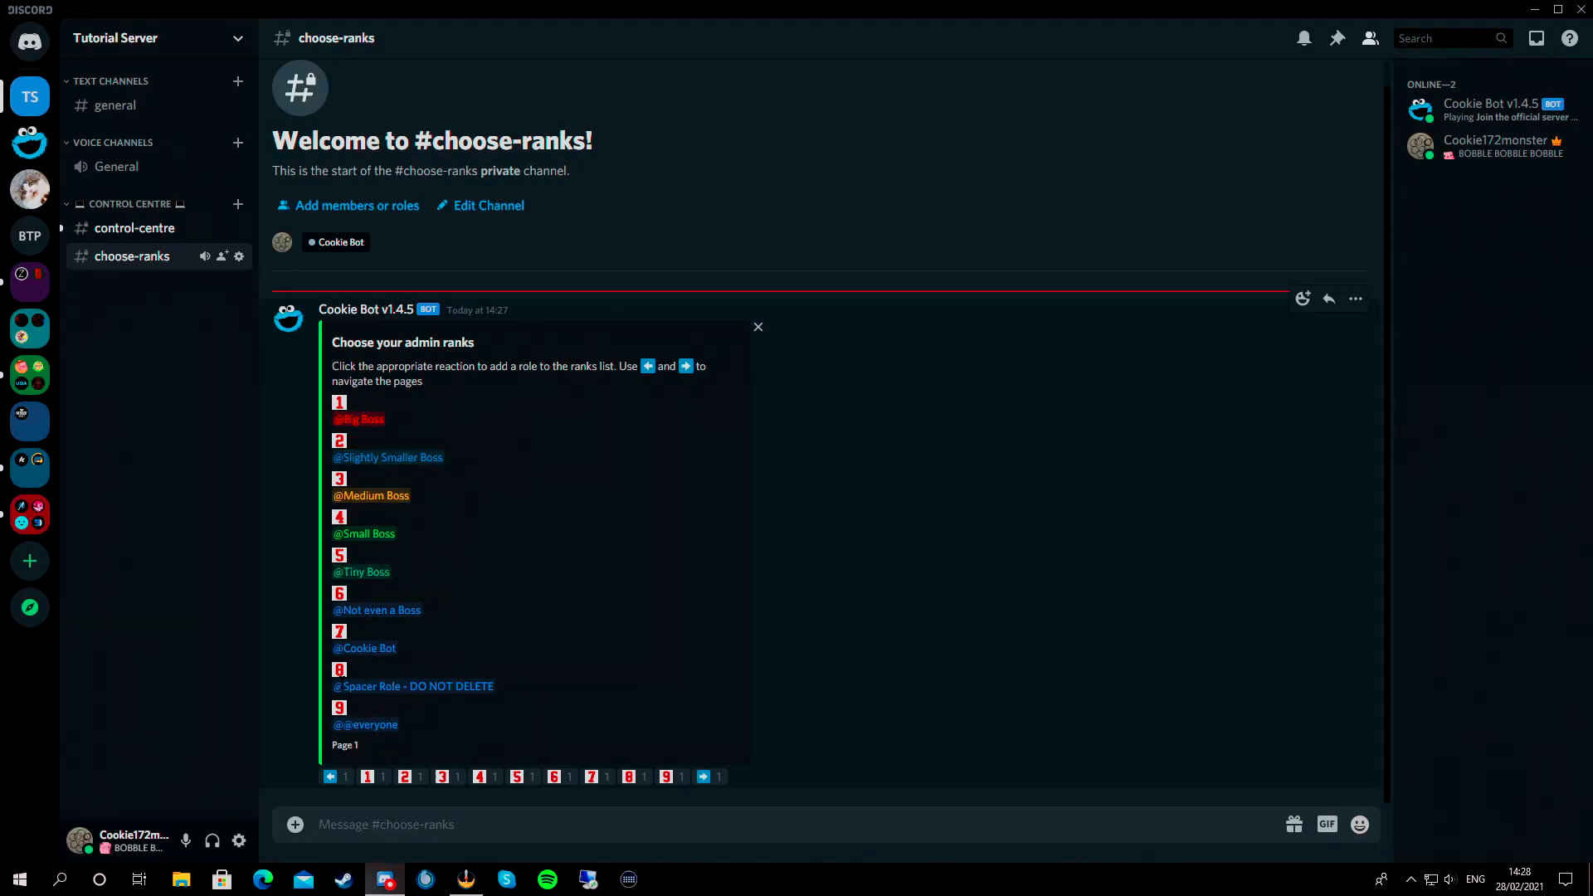
pyautogui.moveTo(355, 687); pyautogui.dragTo(516, 697)
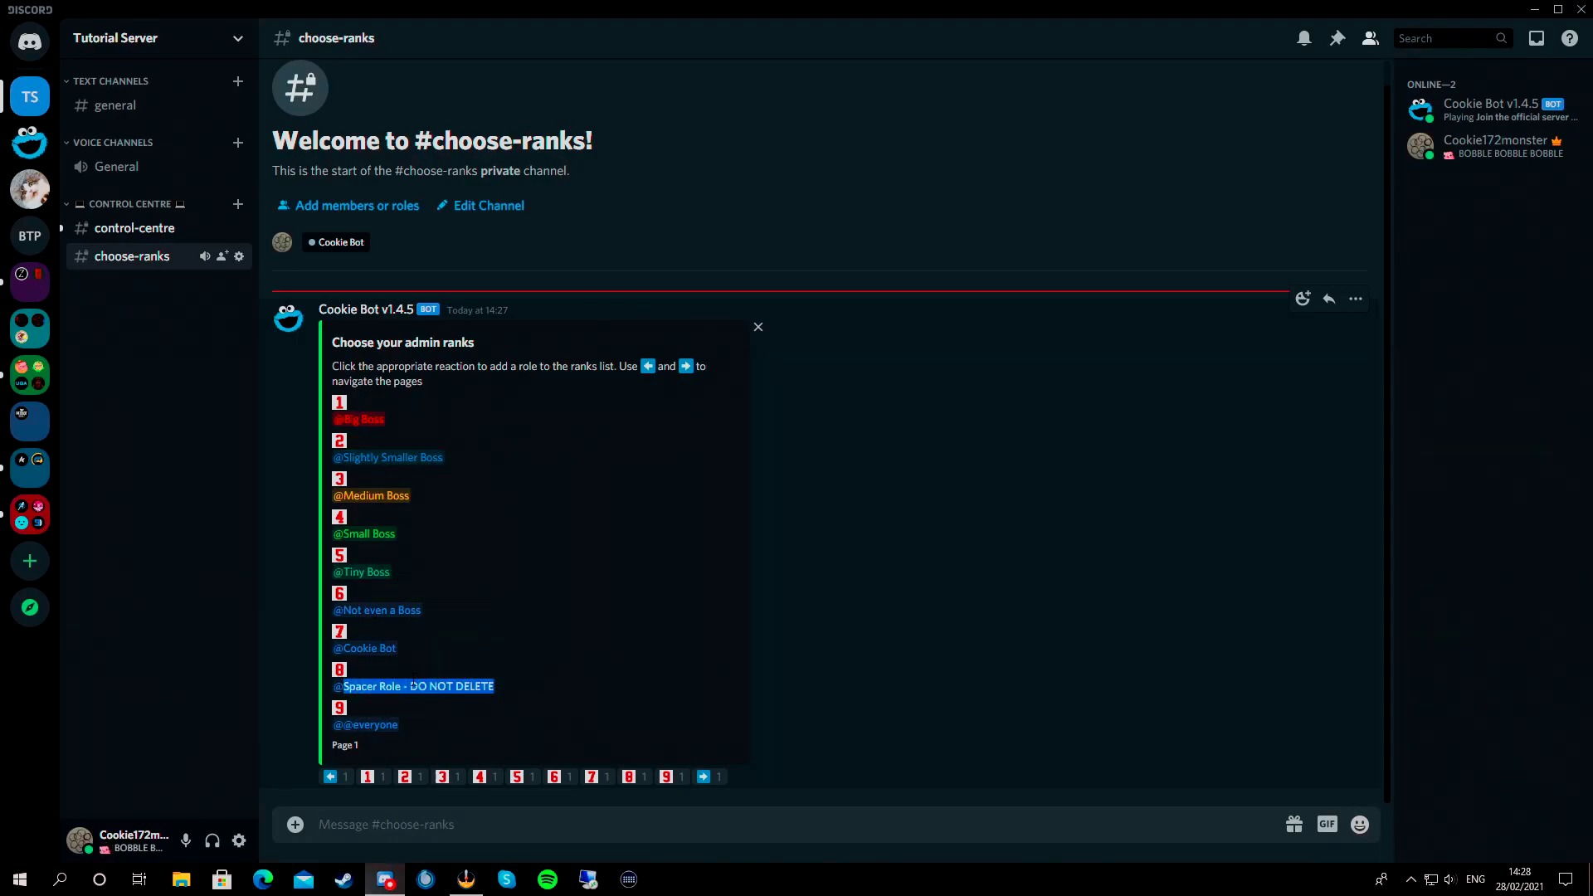
pyautogui.click(166, 45)
pyautogui.click(116, 146)
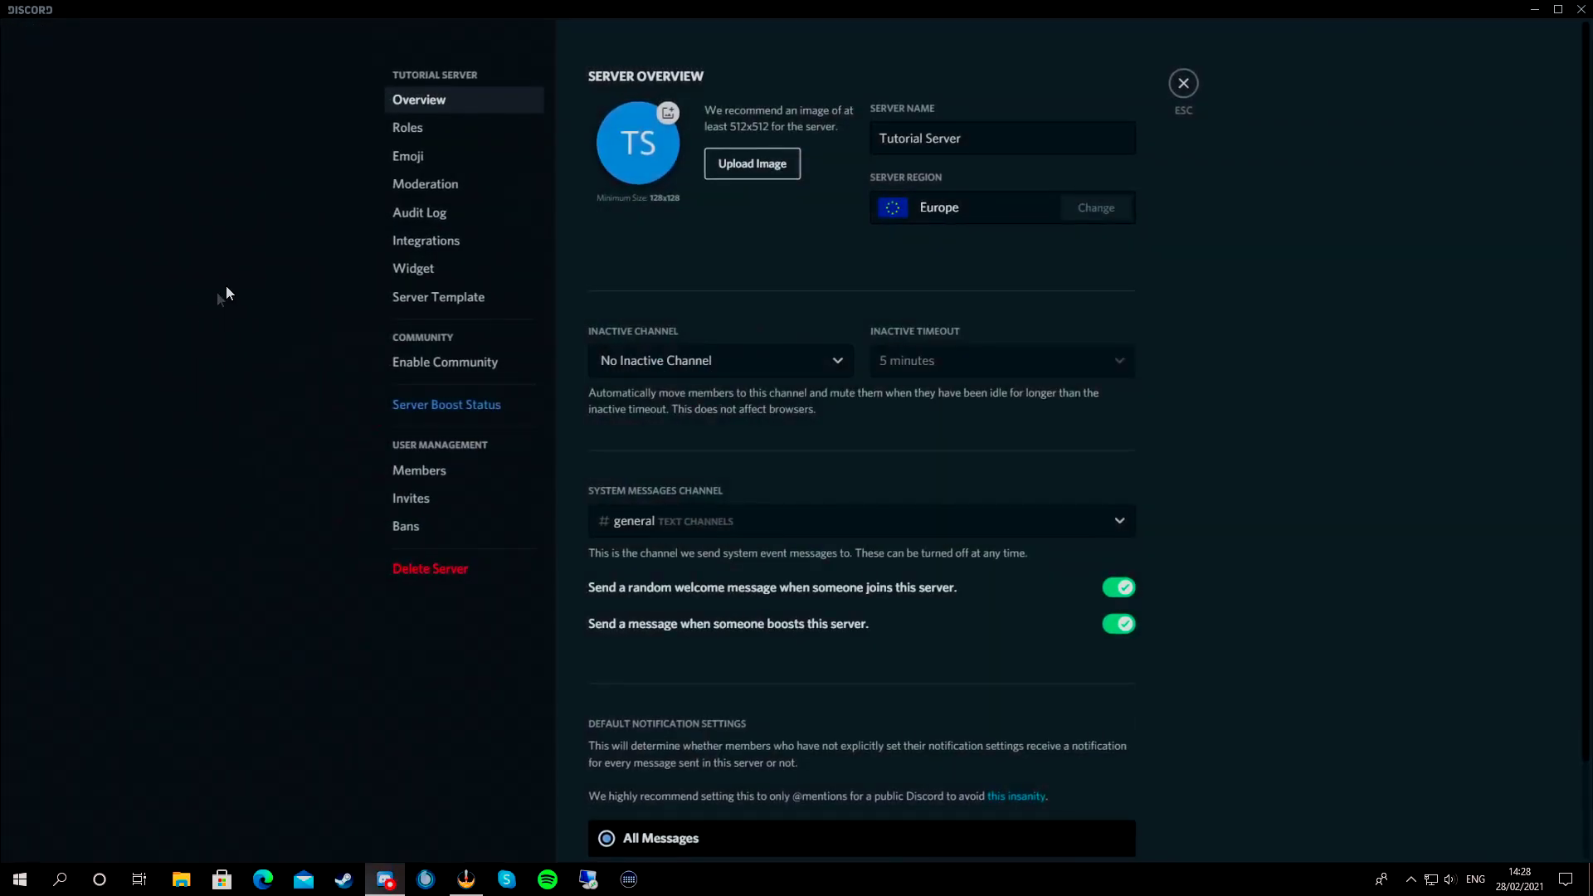
pyautogui.click(429, 129)
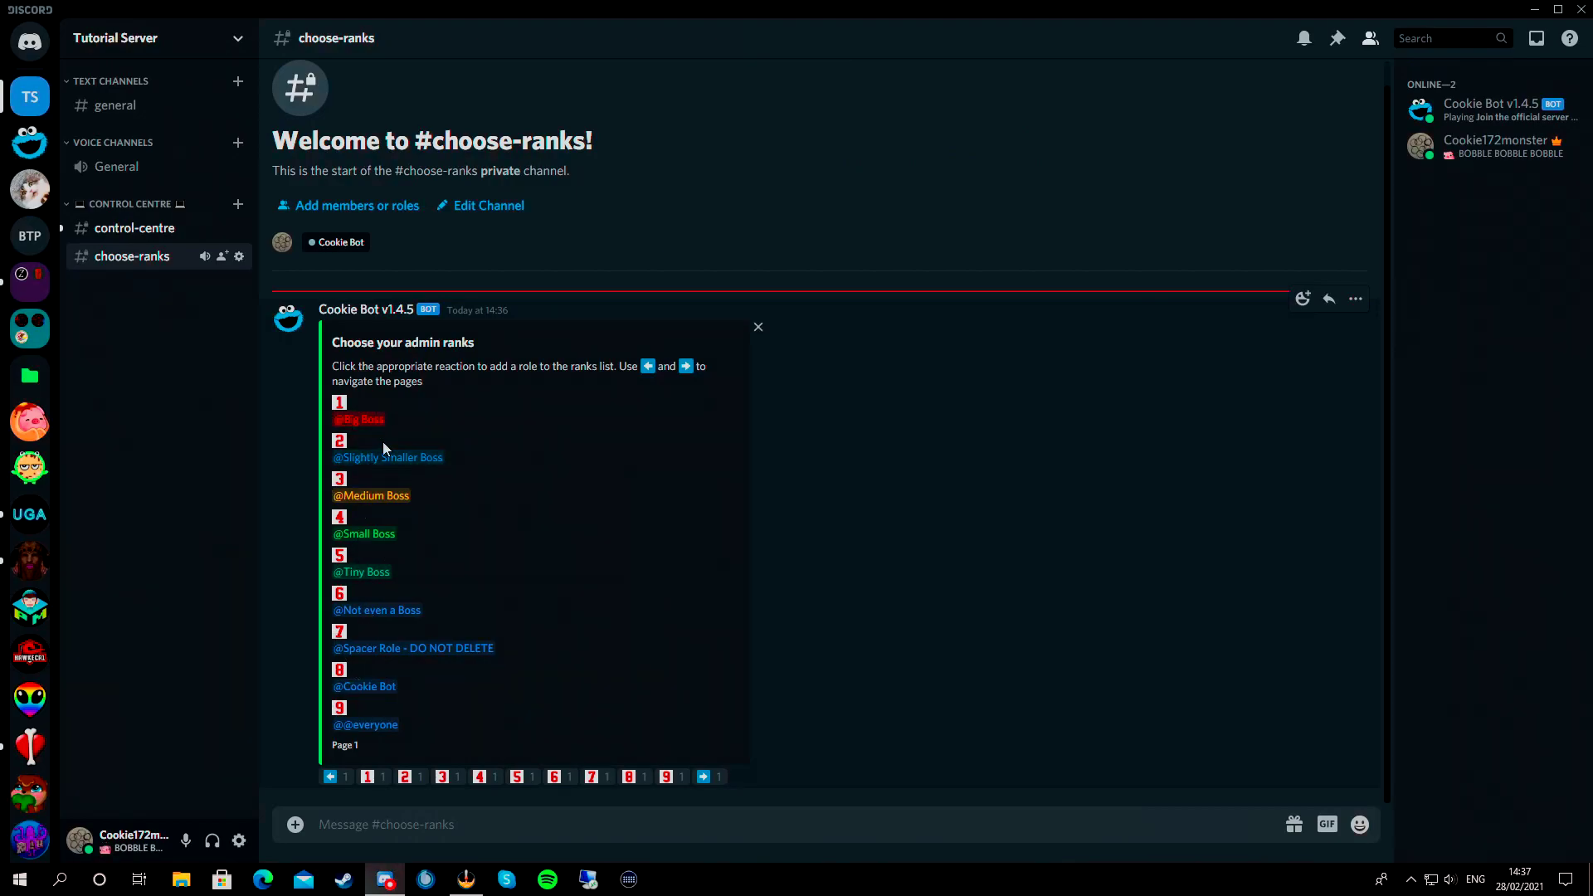
# Step: React with 1 and 5 to the choose-ranks message to pick Big Boss and Tiny Boss as admin ranks
pyautogui.moveTo(343, 457); pyautogui.dragTo(476, 466)
pyautogui.click(504, 454)
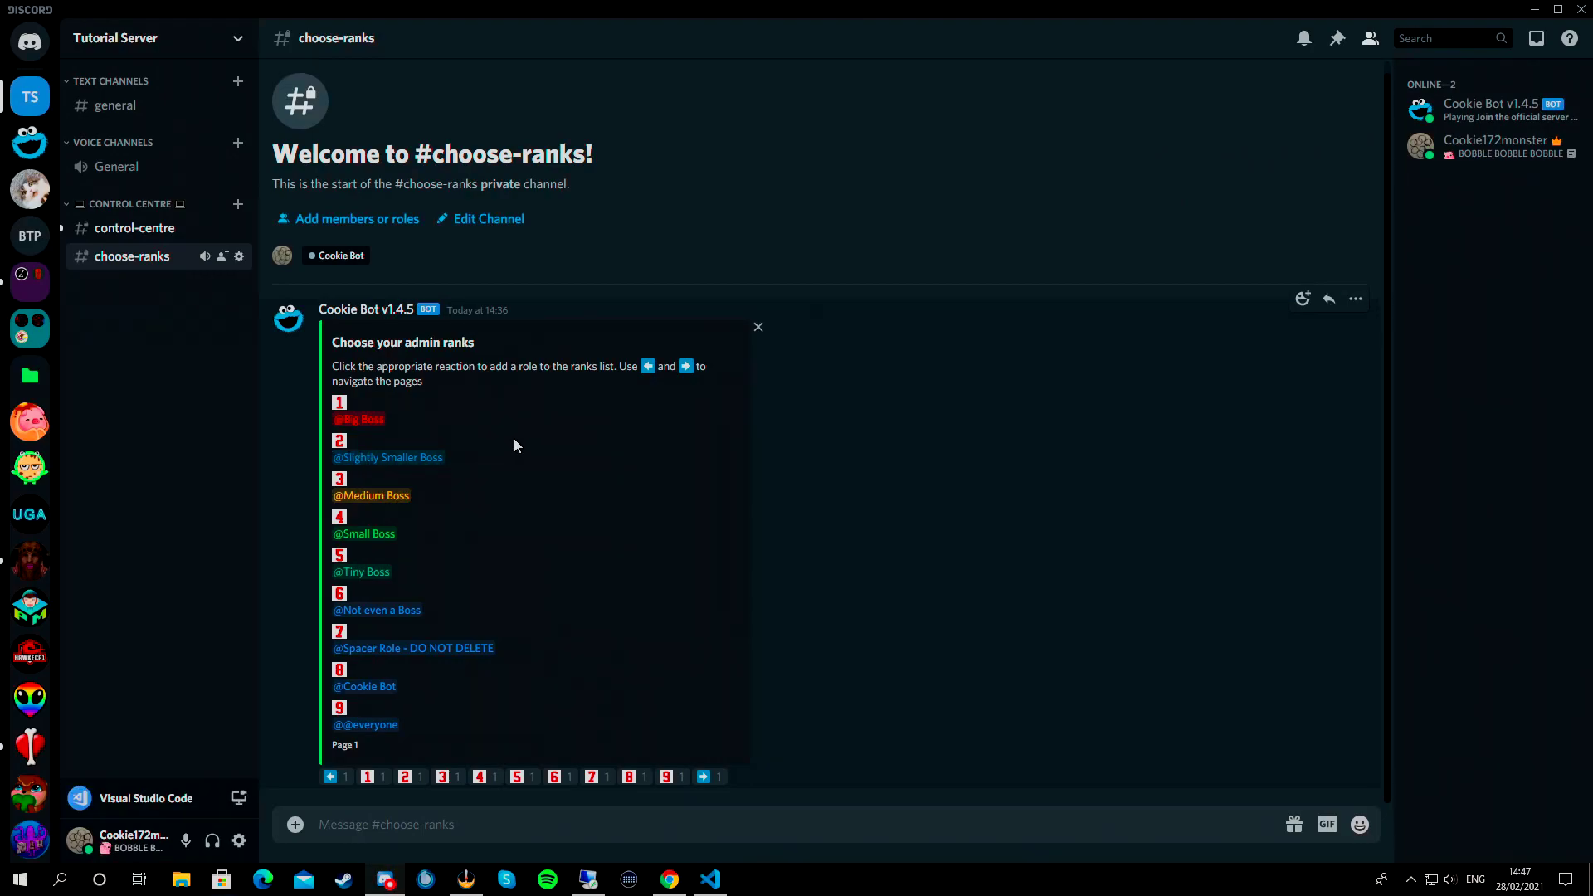
pyautogui.moveTo(343, 420); pyautogui.dragTo(395, 420)
pyautogui.click(938, 495)
pyautogui.click(370, 778)
pyautogui.click(521, 777)
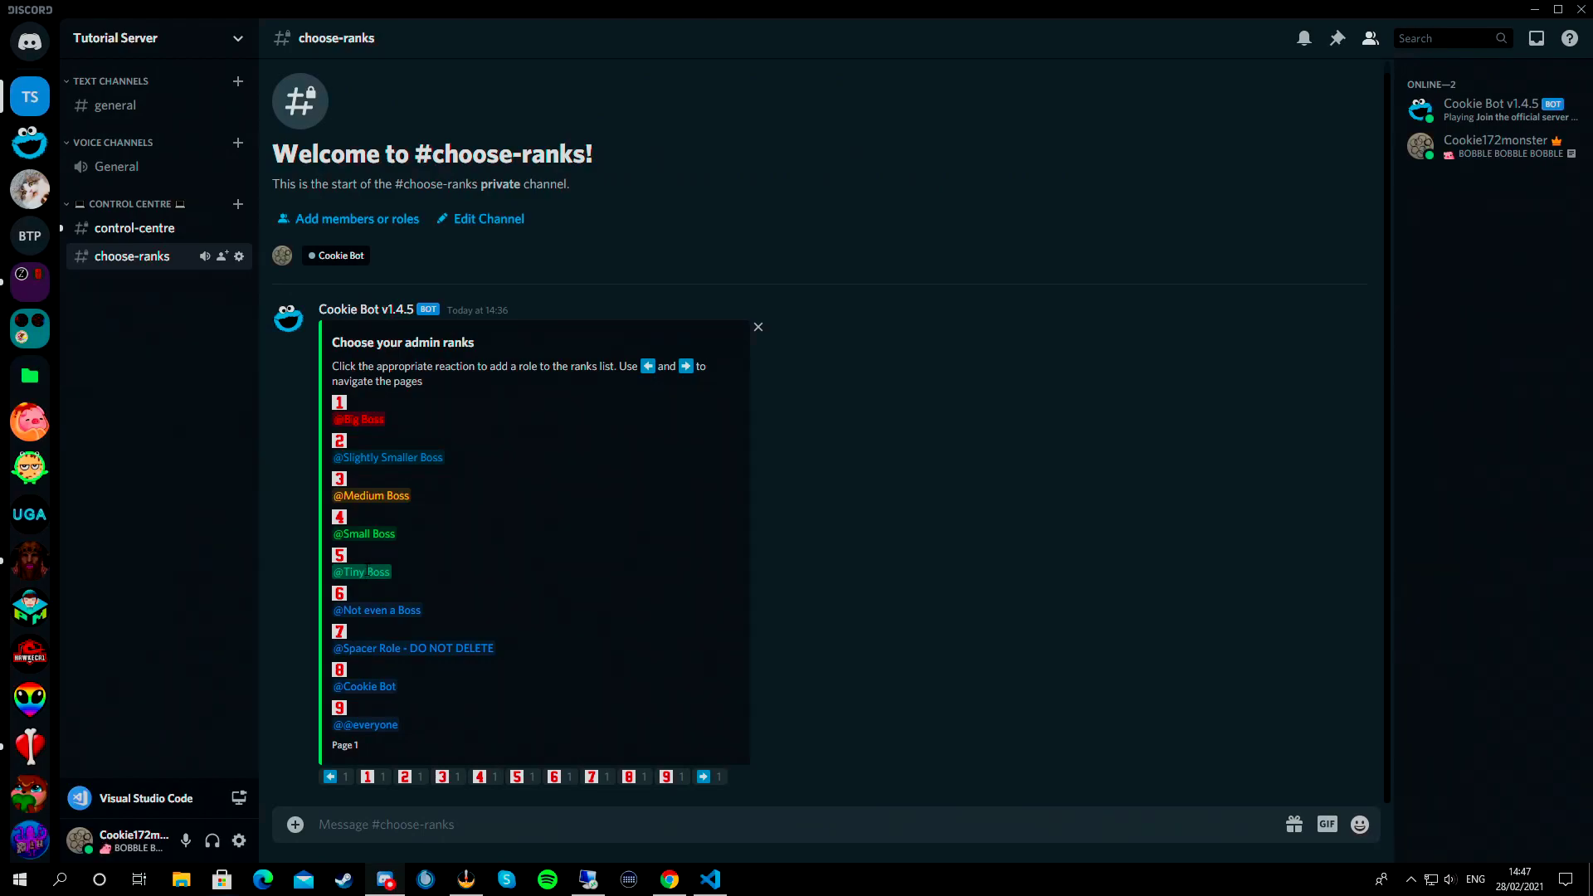
pyautogui.click(524, 777)
# Step: Enable the Moderation service by reacting with 1 to the bot's message in the control-centre channel
pyautogui.click(122, 236)
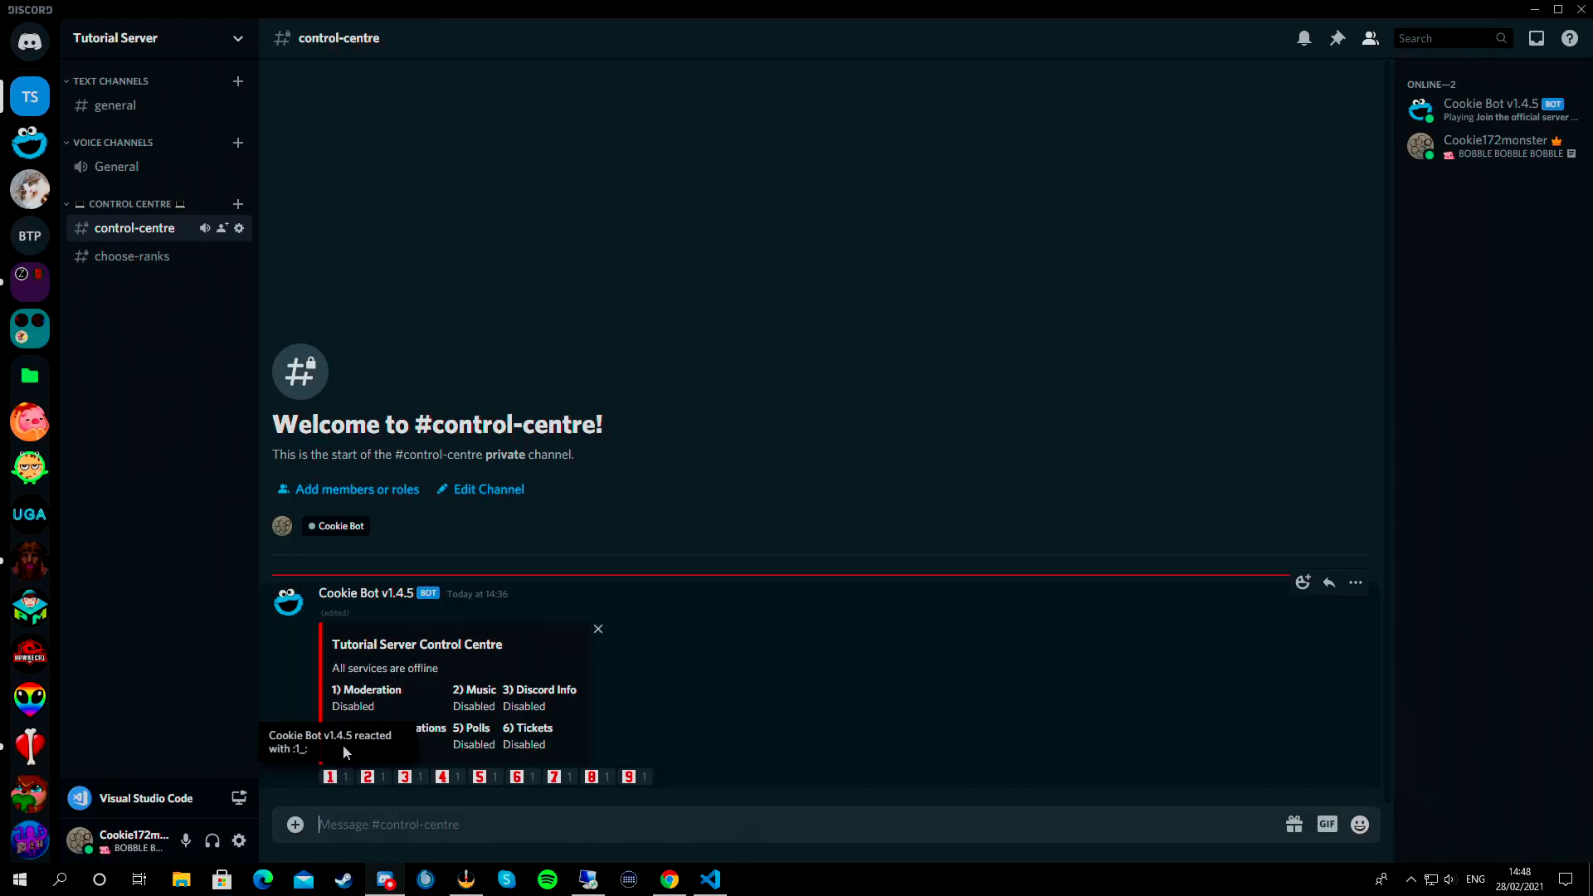
pyautogui.click(326, 779)
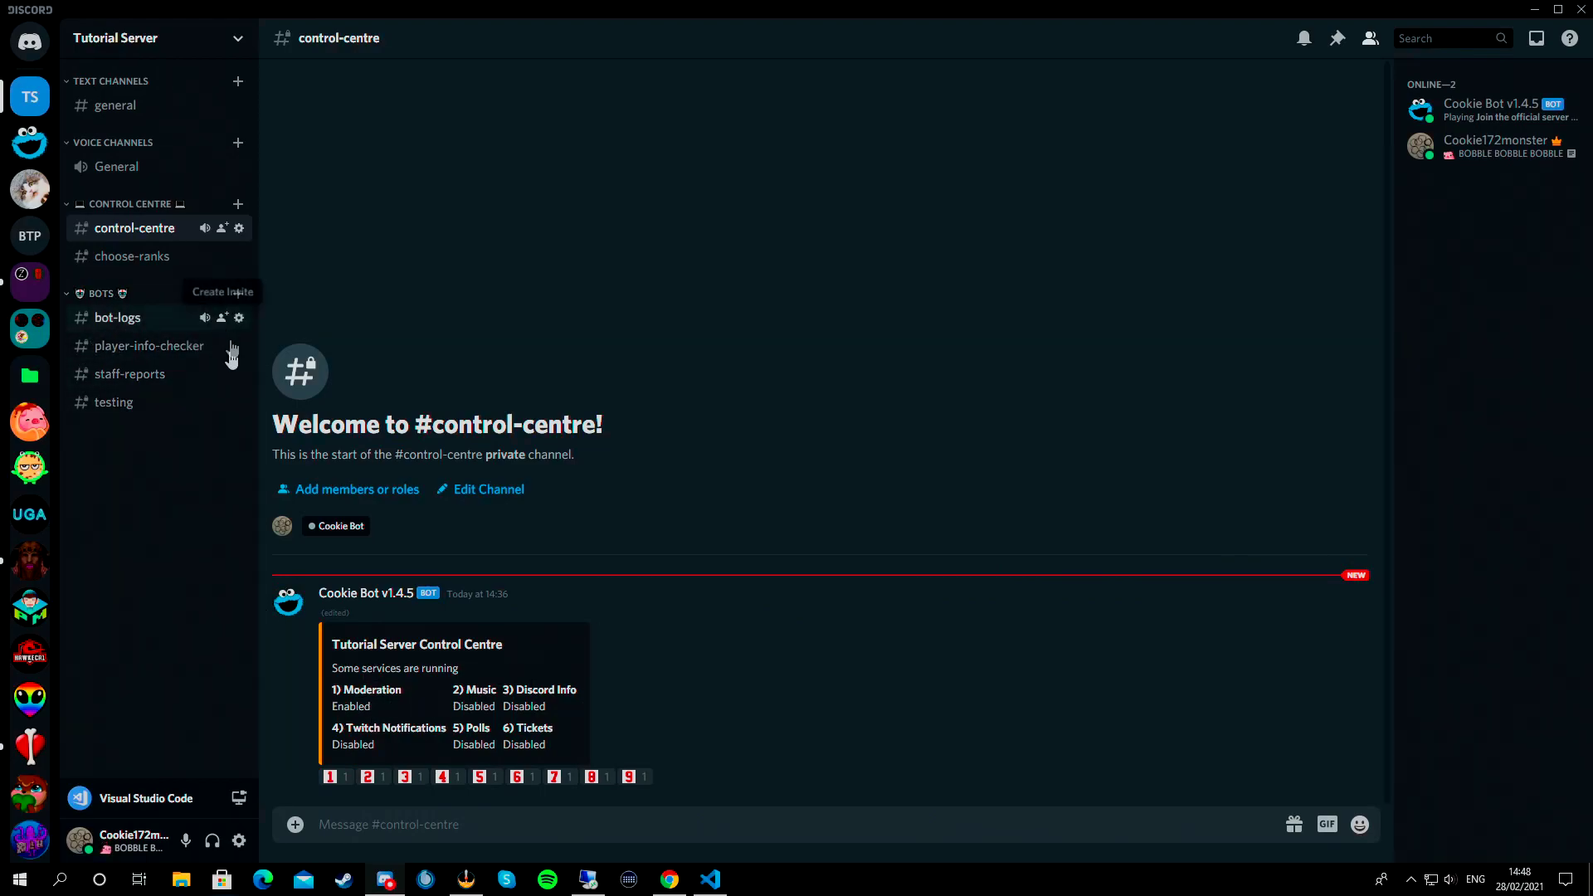
# Step: Look through the bot-logs, player-info-checker and staff-reports channels in the Bots category
pyautogui.click(143, 325)
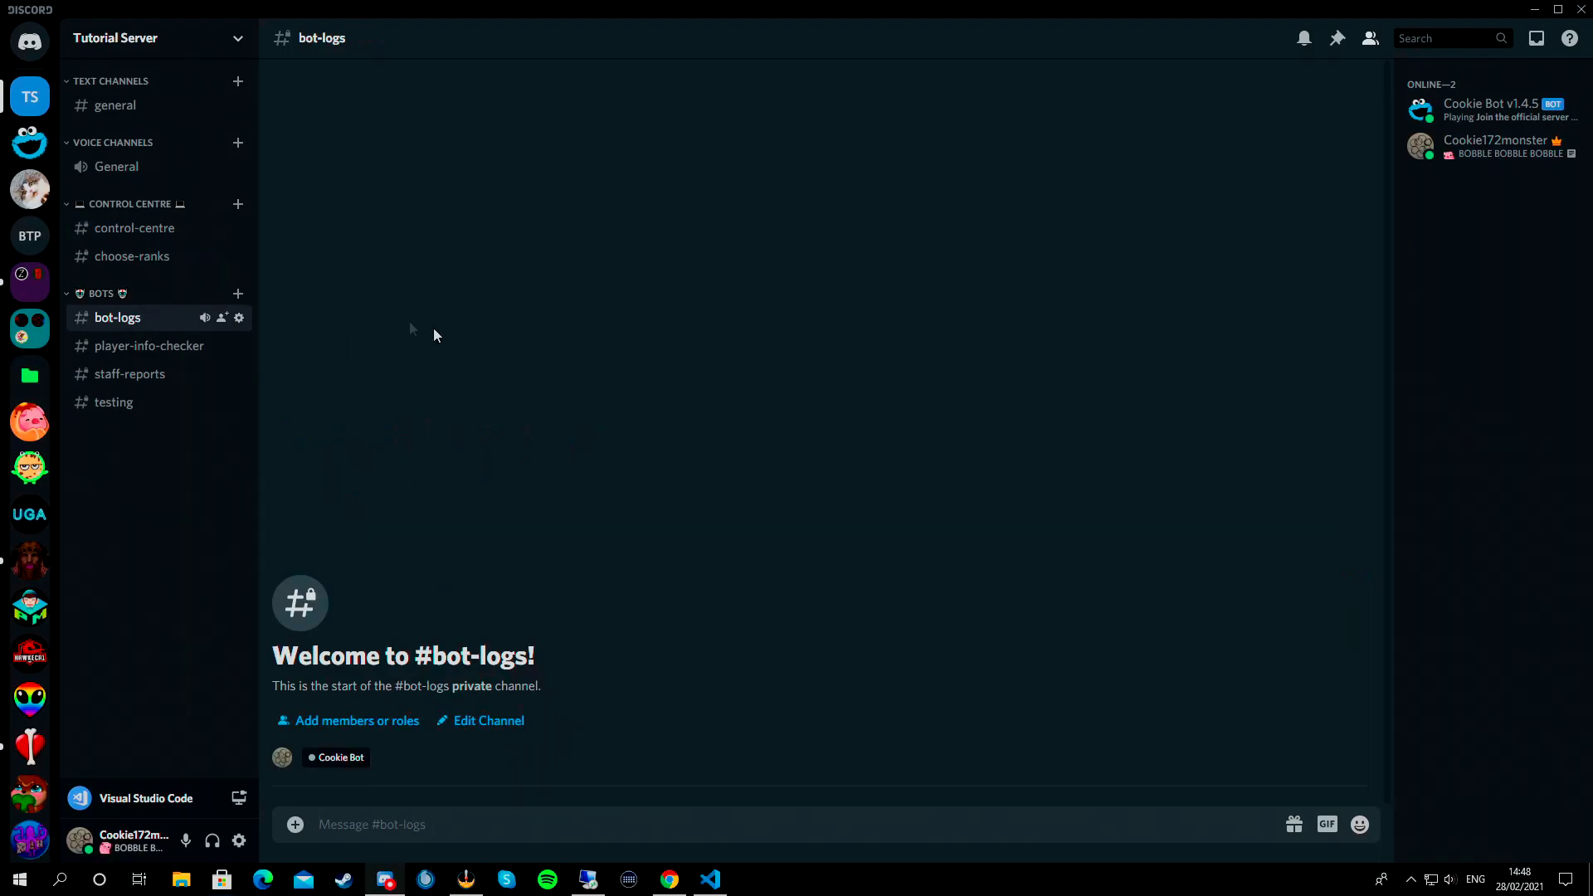
pyautogui.click(139, 349)
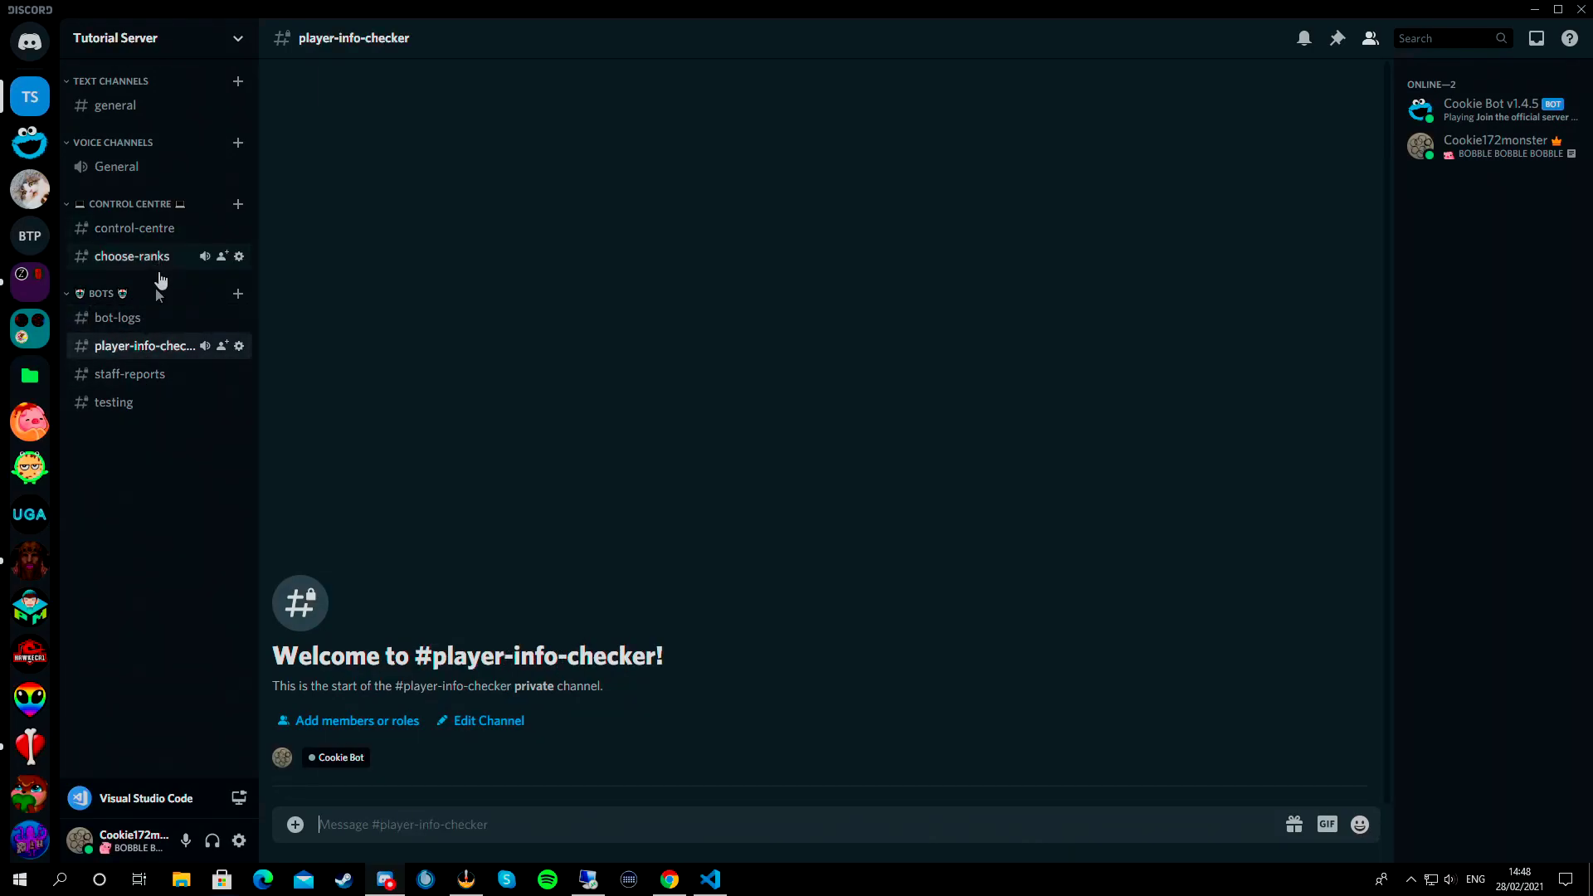
pyautogui.moveTo(122, 351); pyautogui.dragTo(203, 299)
pyautogui.click(121, 380)
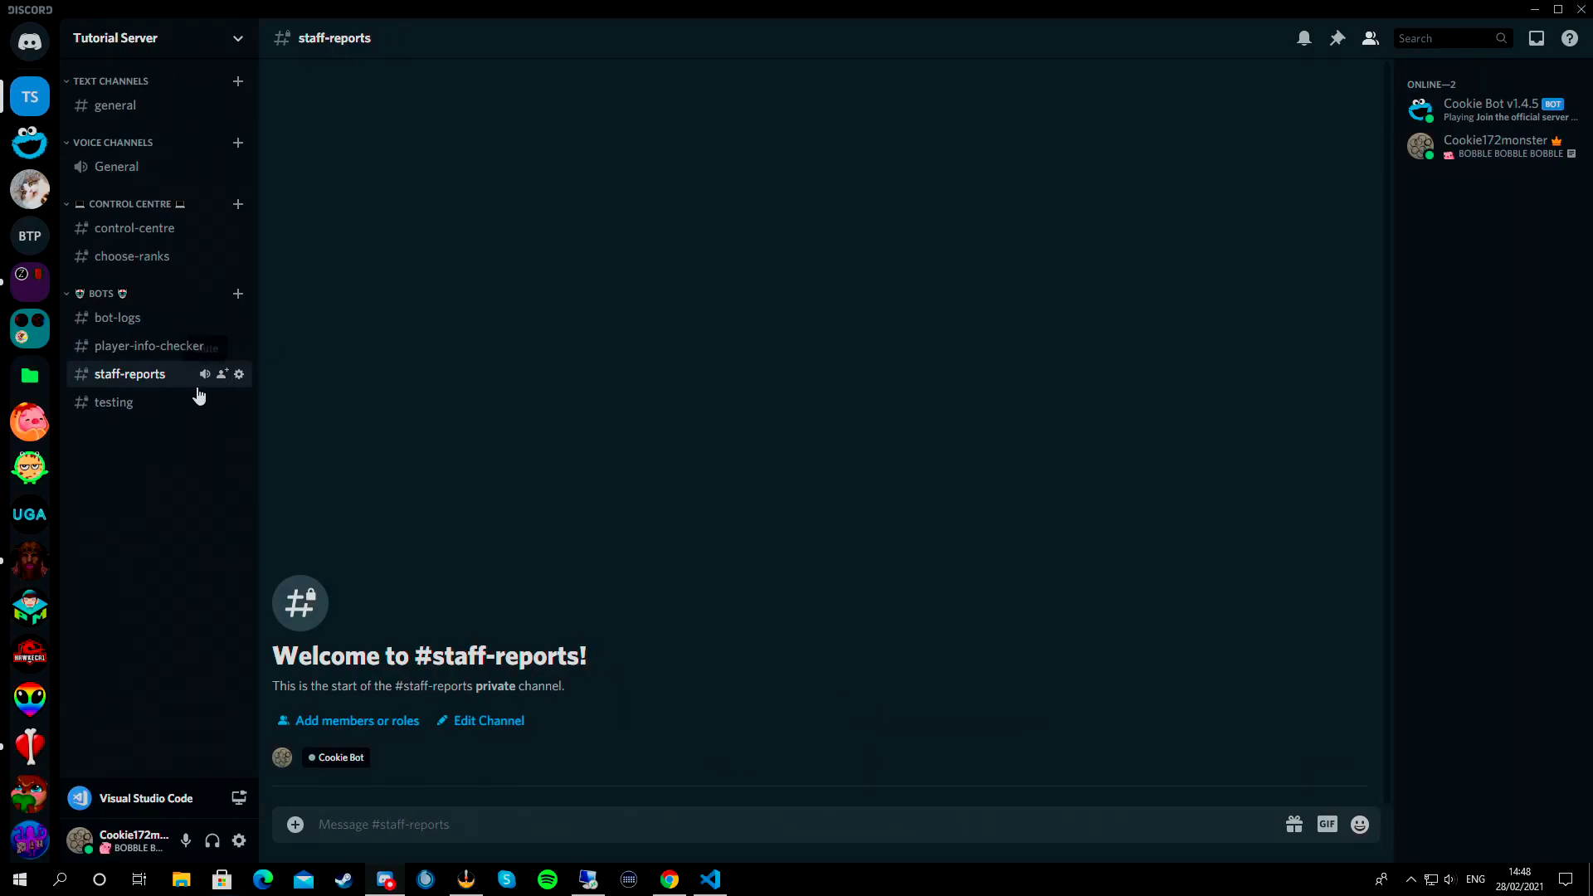
# Step: View the testing channel and enable the Music service by reacting with 2 to the bot's control-centre message
pyautogui.click(133, 411)
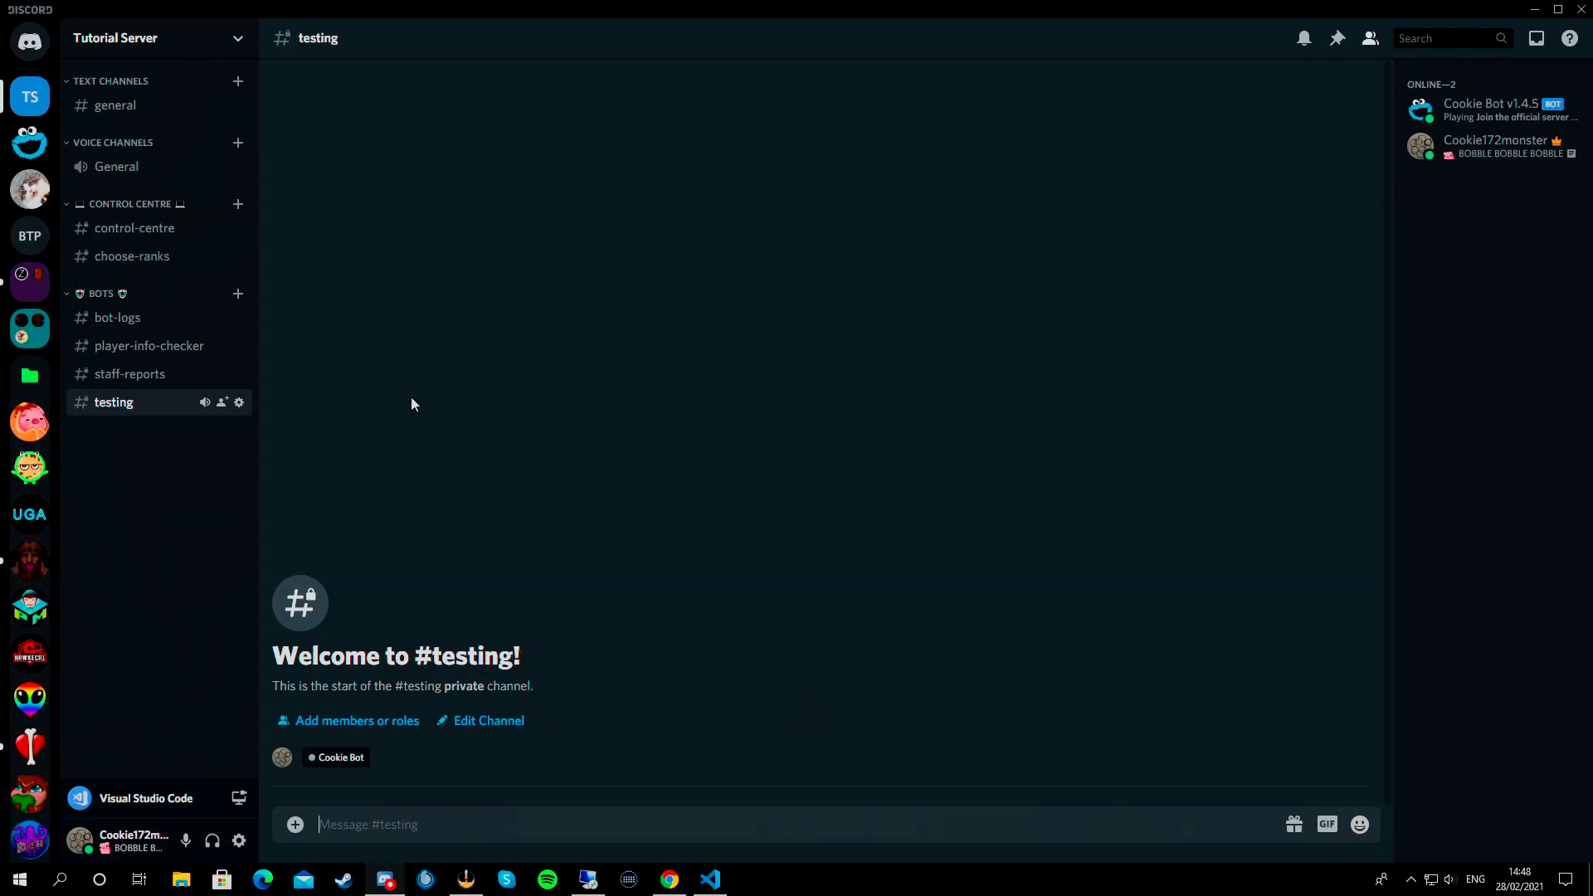
pyautogui.click(138, 241)
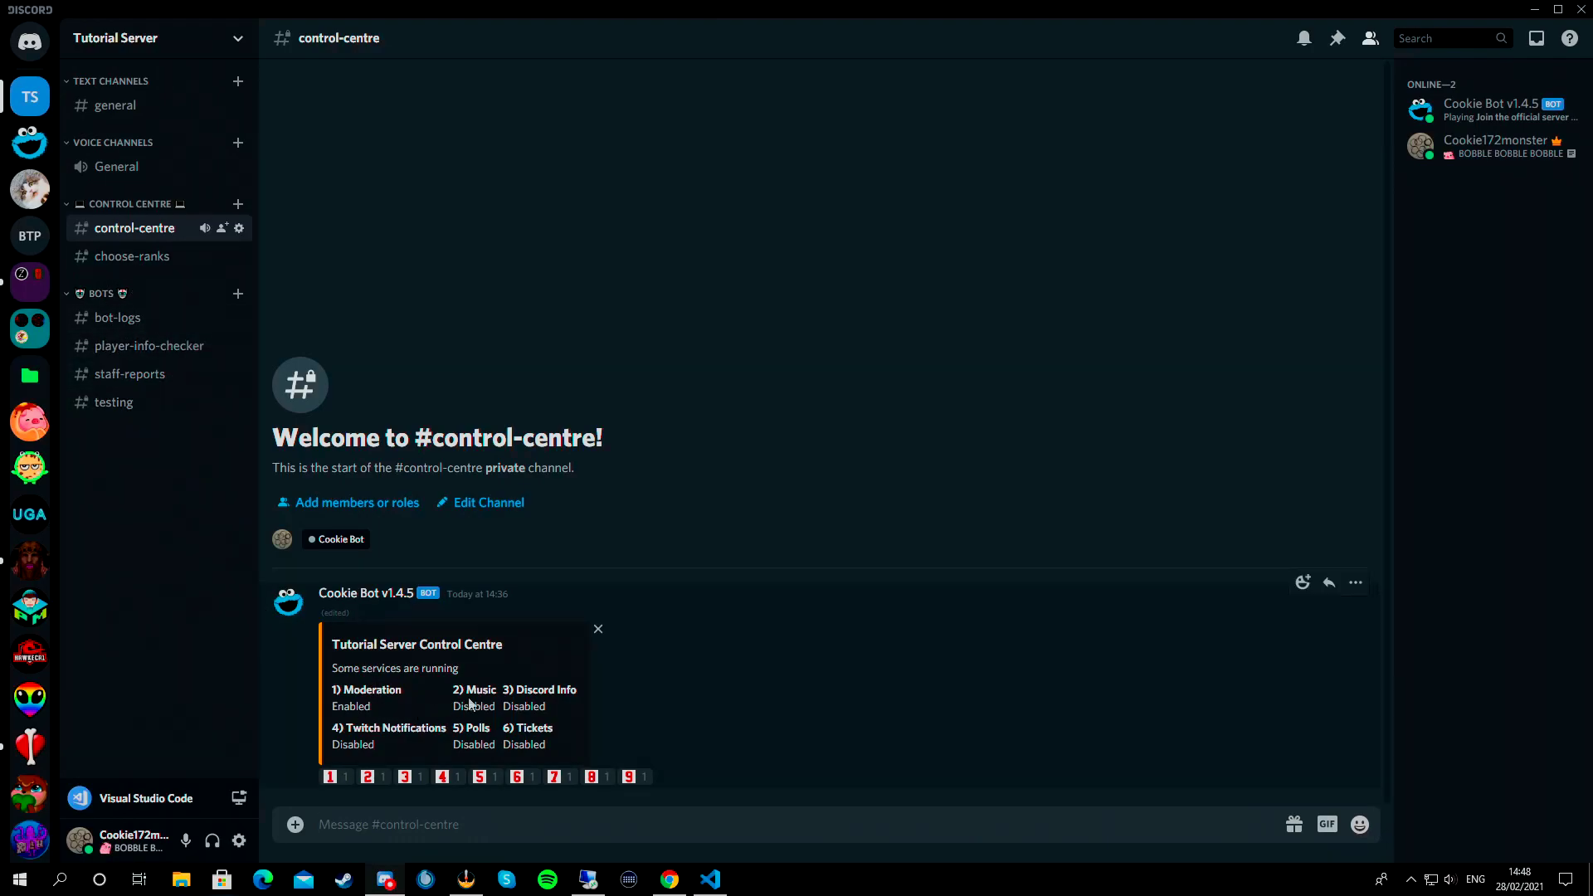
pyautogui.click(384, 774)
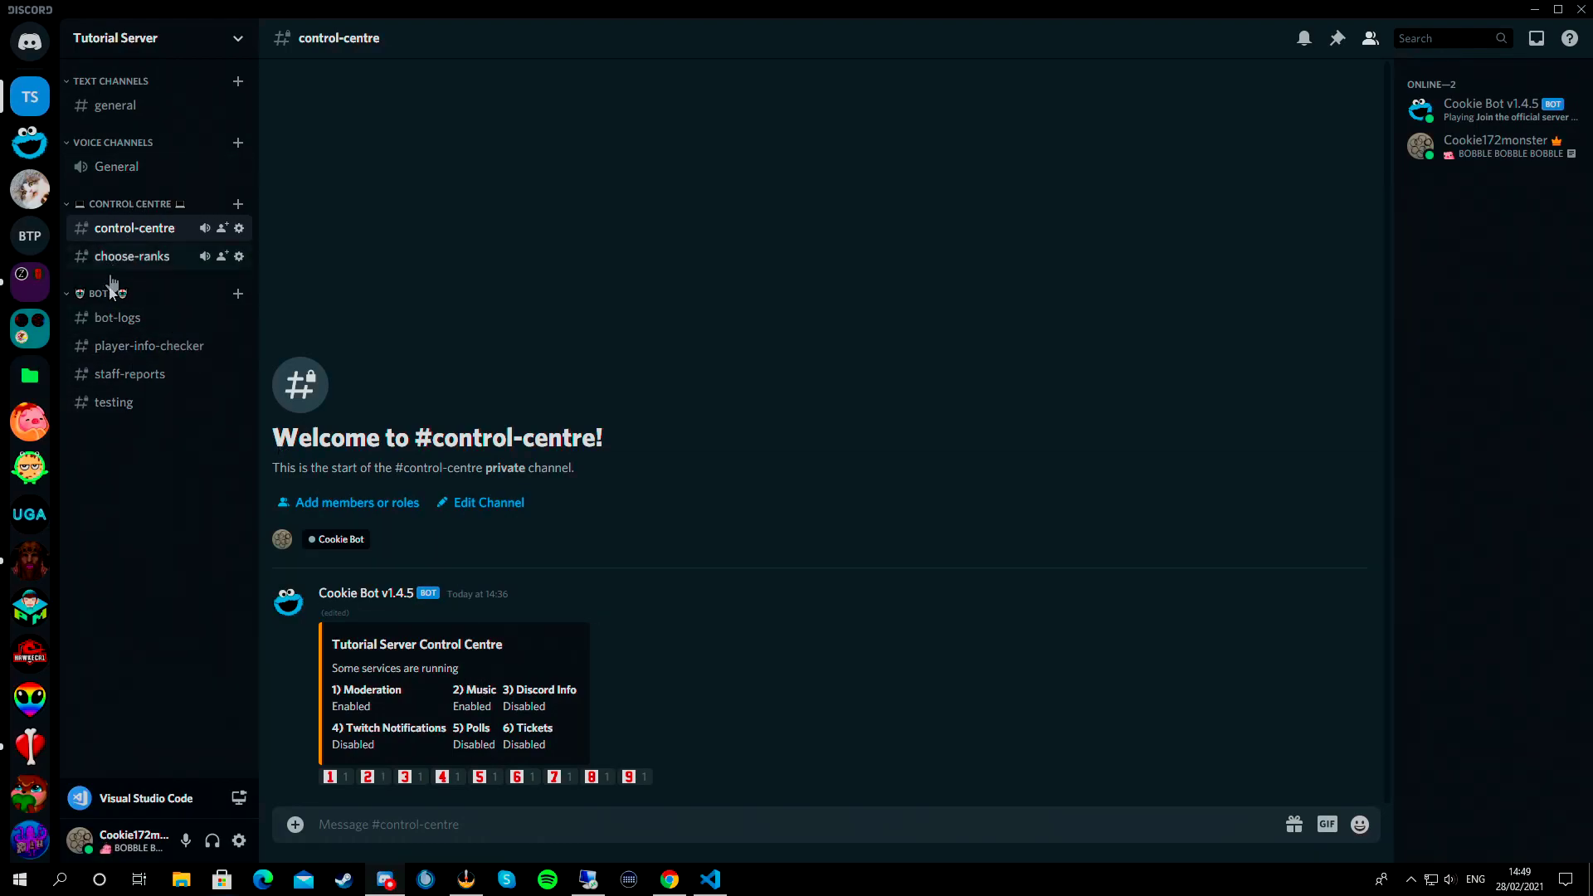
# Step: Send >commands in the general channel and look over the listed Moderation and Music commands
pyautogui.click(115, 106)
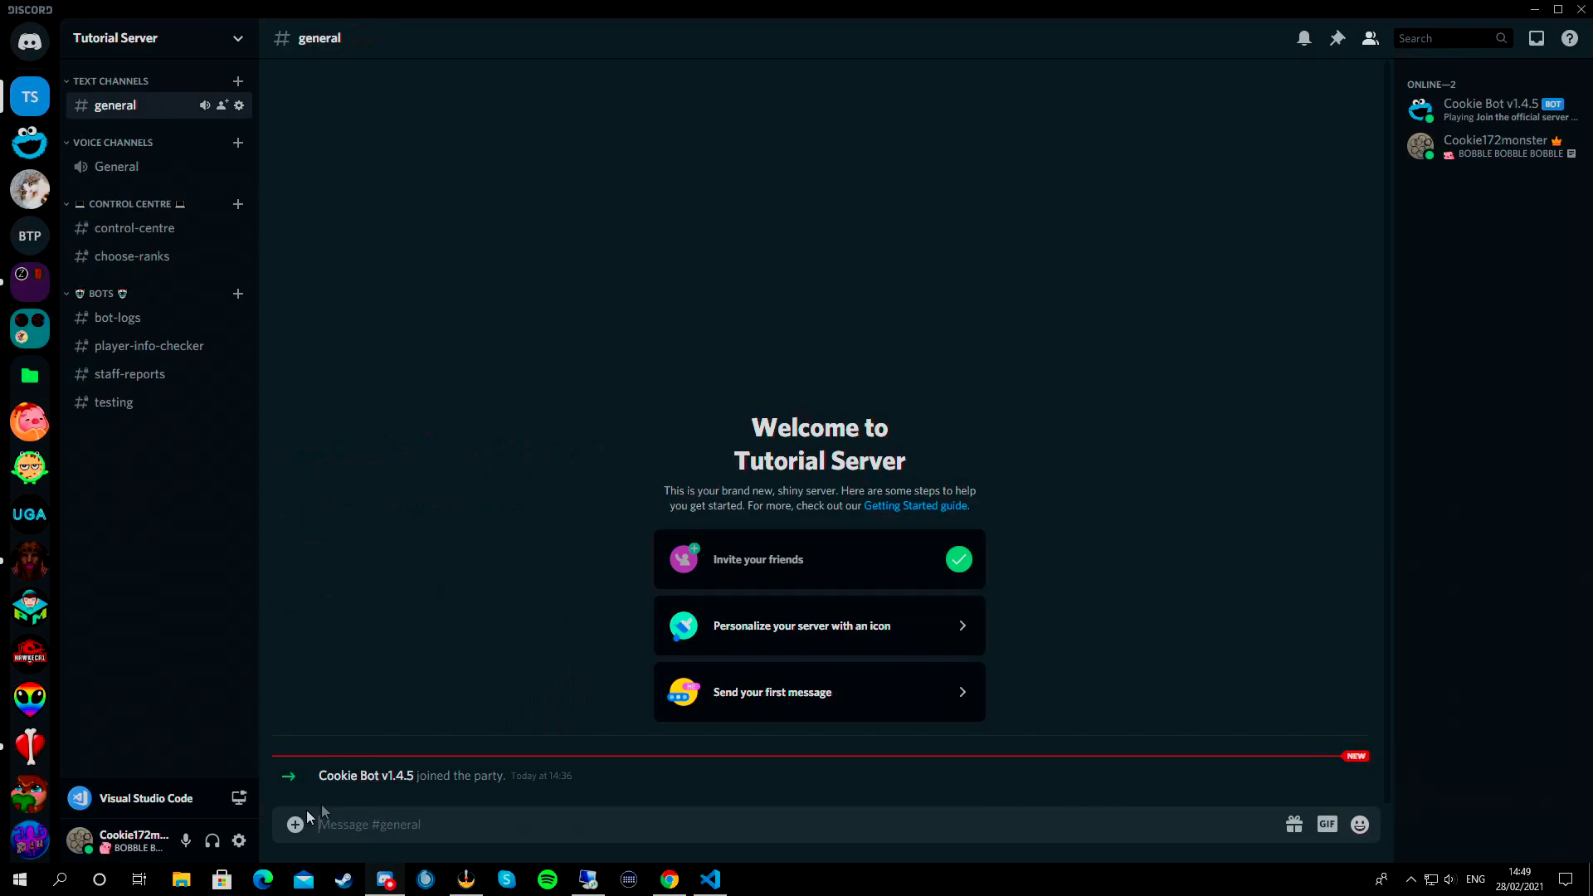
pyautogui.write('>')
pyautogui.press('BackSpace')
pyautogui.write('>play')
pyautogui.hotkey('ctrl', 'a')
pyautogui.press('BackSpace')
pyautogui.write('>commands')
pyautogui.press('Return')
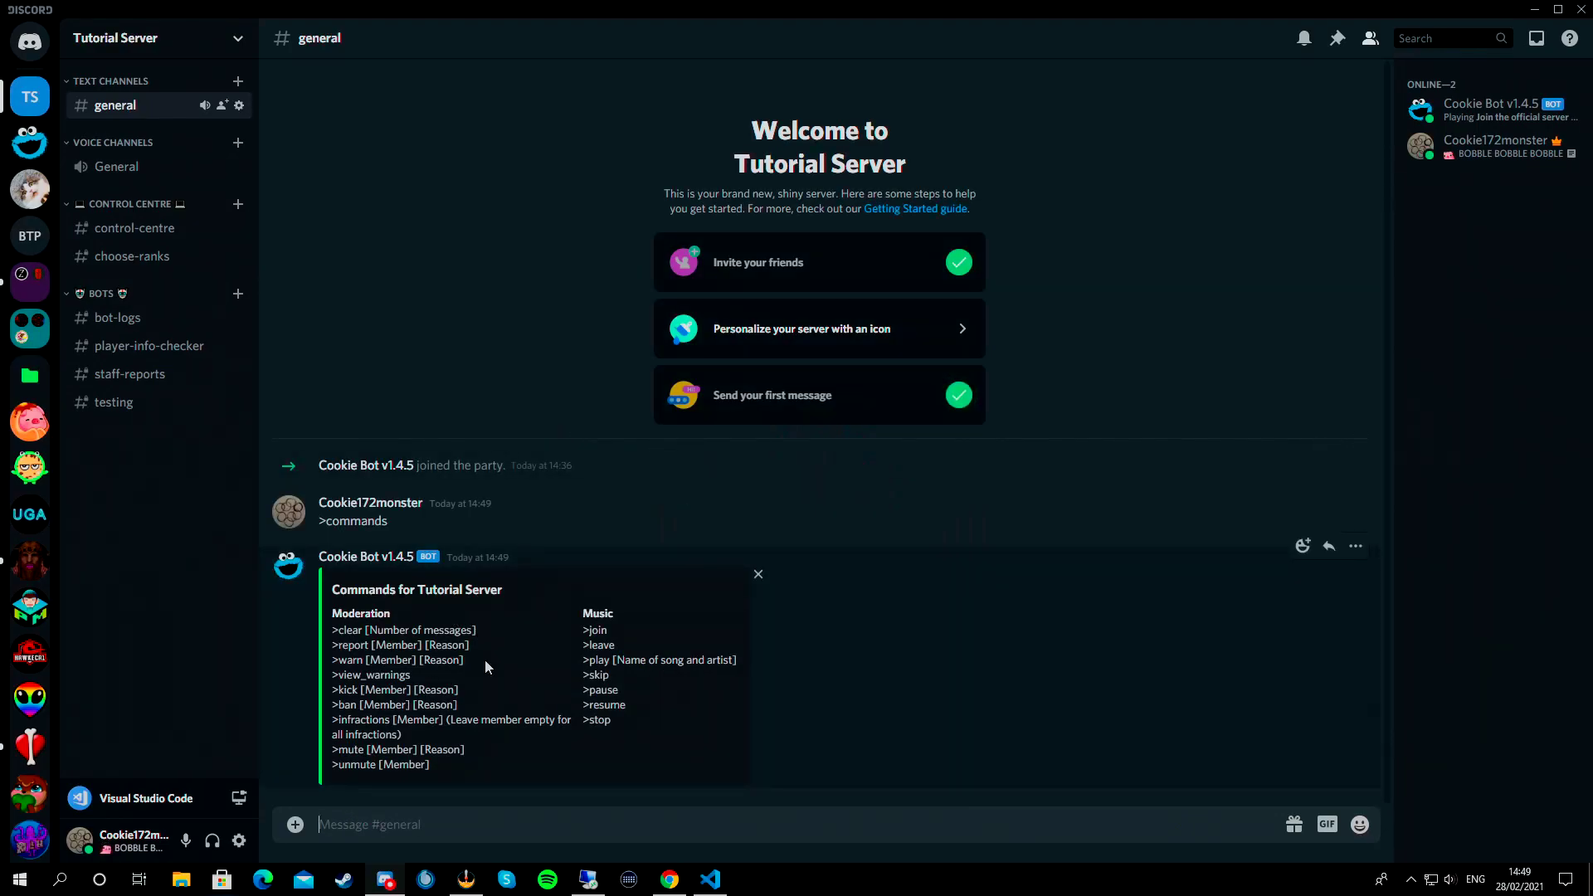
pyautogui.moveTo(331, 630); pyautogui.dragTo(473, 765)
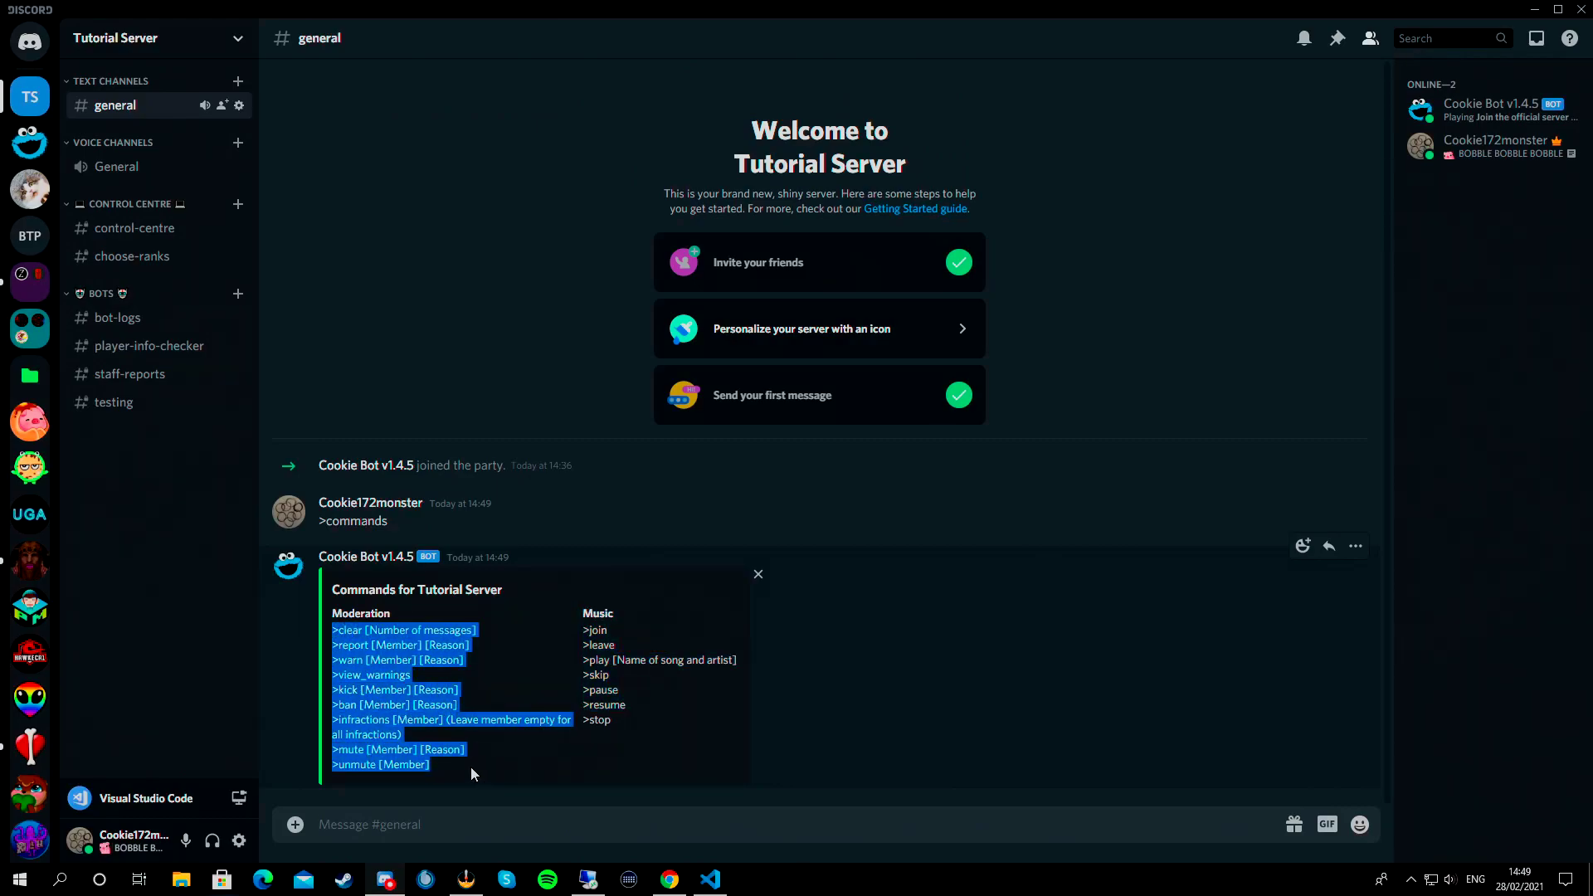
pyautogui.click(376, 660)
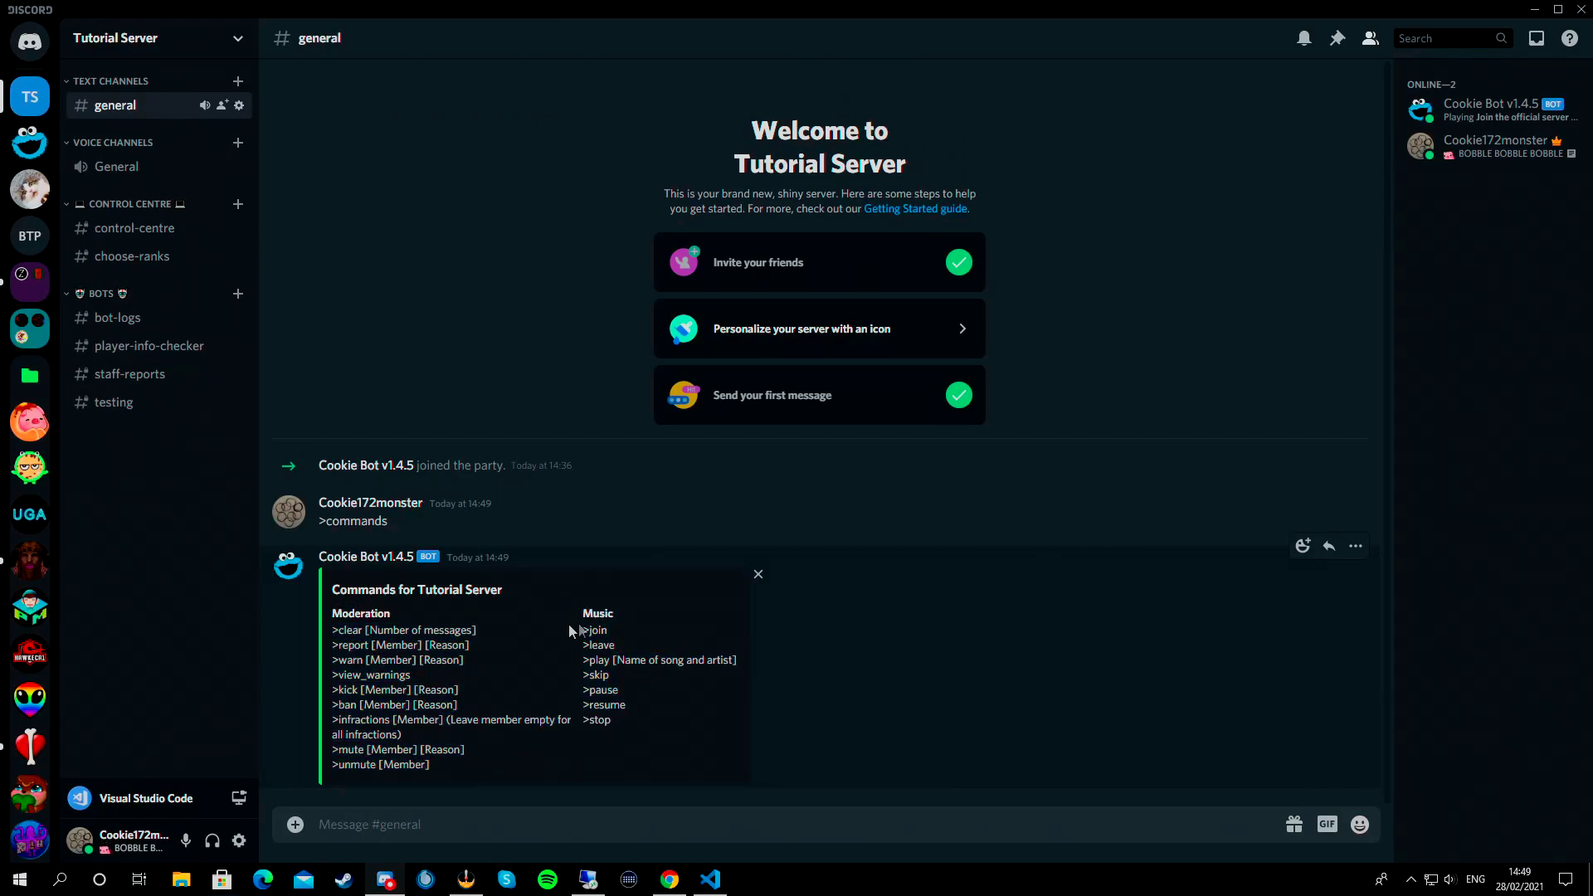
pyautogui.moveTo(583, 628); pyautogui.dragTo(671, 728)
pyautogui.click(628, 701)
# Step: Enable the Discord Info, Twitch Notifications and Polls services by reacting with 3, 4 and 5 in the control-centre channel
pyautogui.click(119, 229)
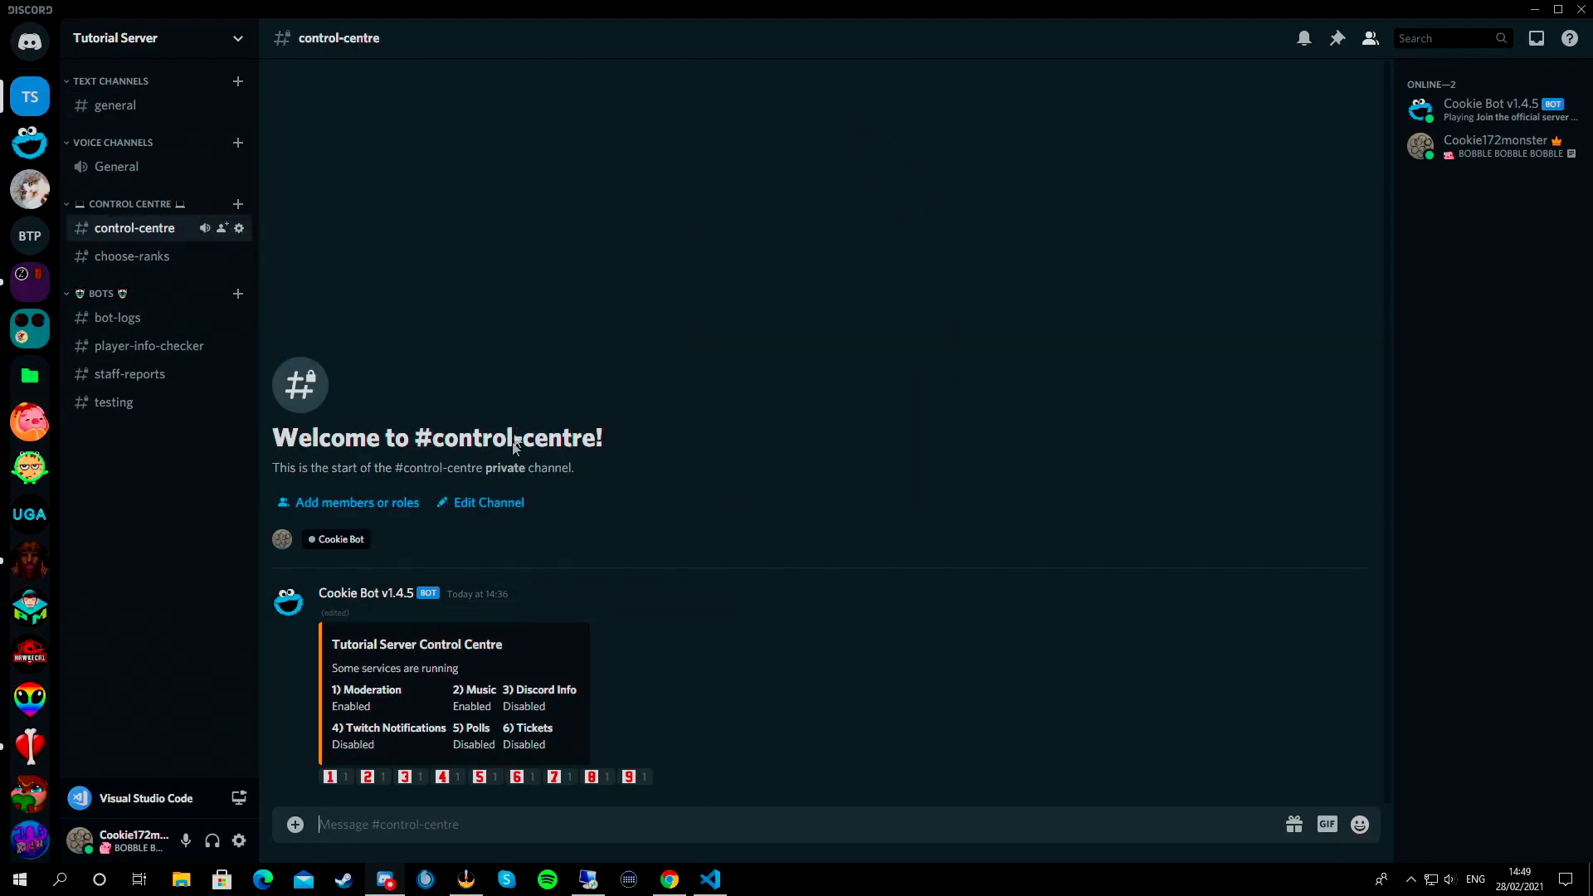
pyautogui.click(419, 786)
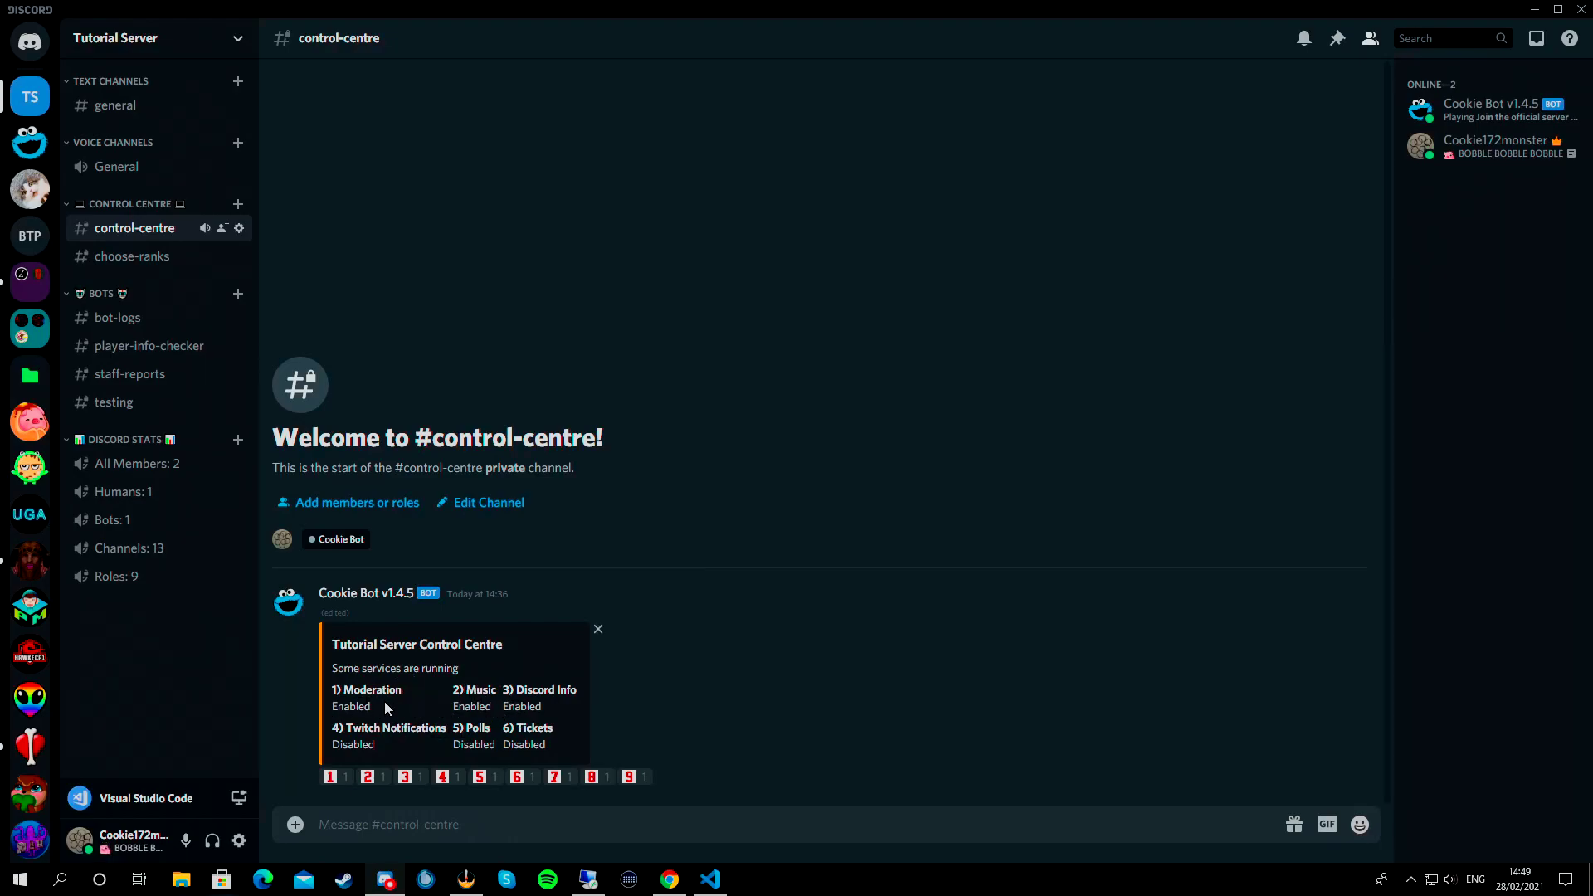
pyautogui.click(330, 777)
pyautogui.click(326, 775)
pyautogui.click(444, 778)
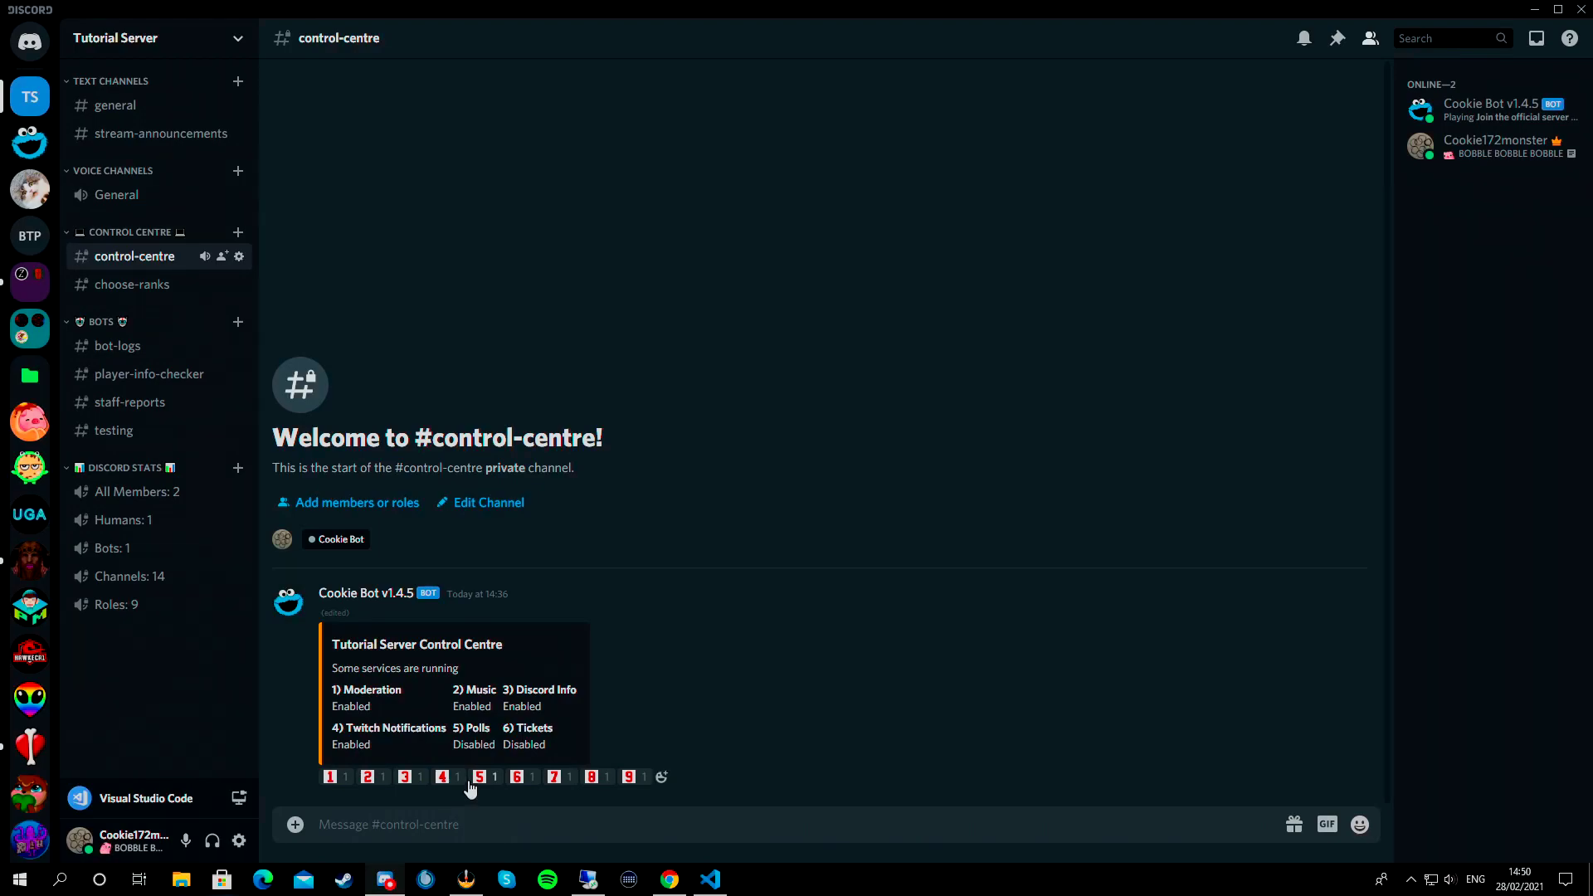
pyautogui.click(480, 778)
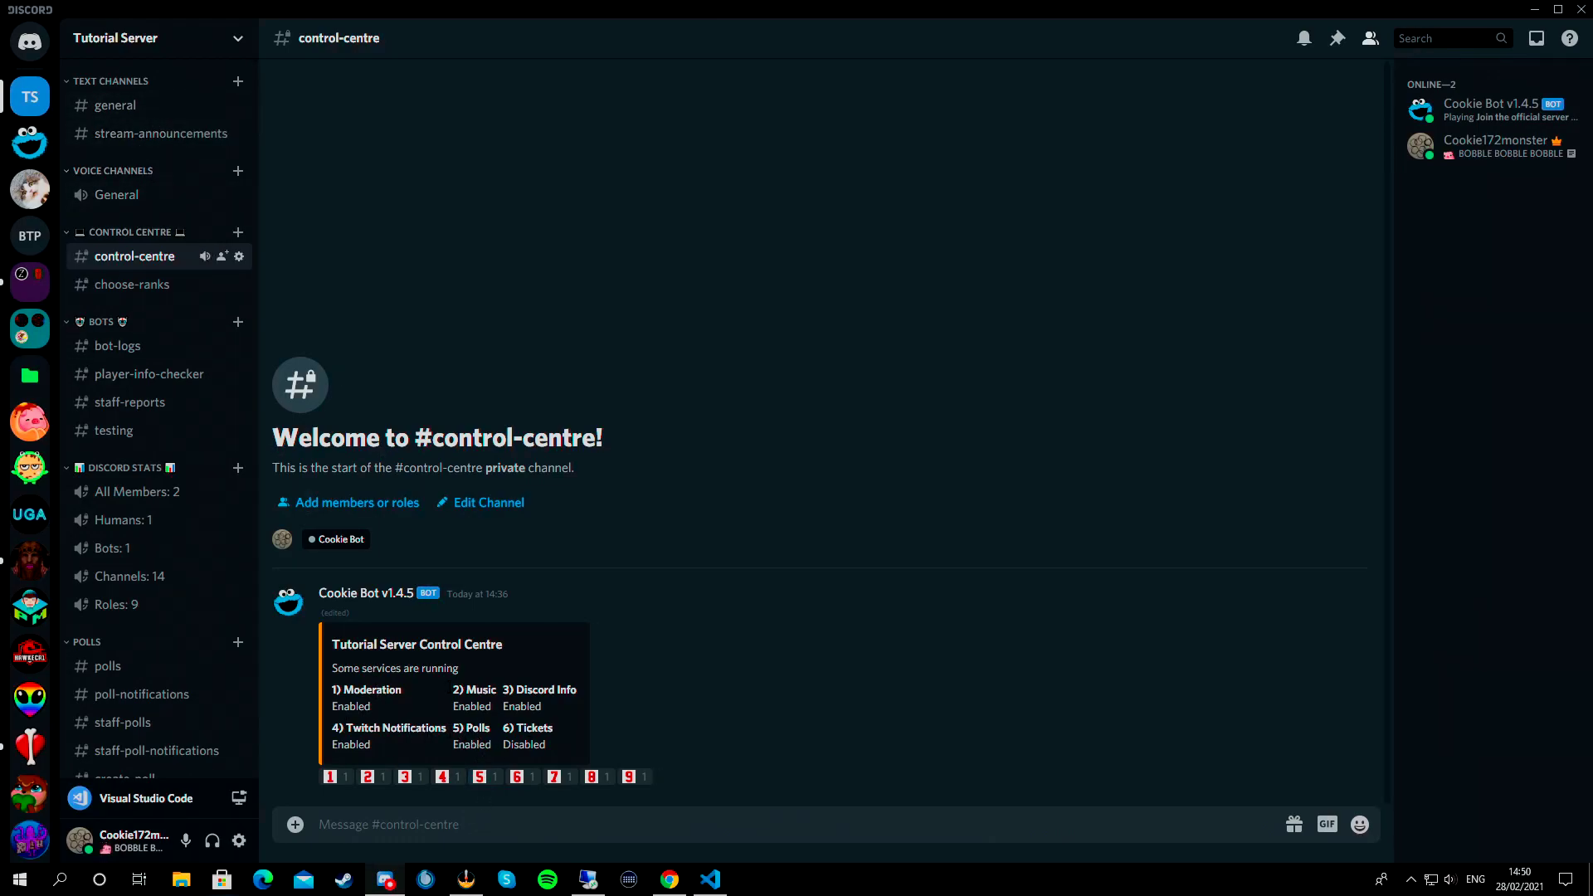
# Step: Check the stream-announcements channel and the Polls category, and enable the Tickets service by reacting with 6 in control-centre
pyautogui.click(137, 141)
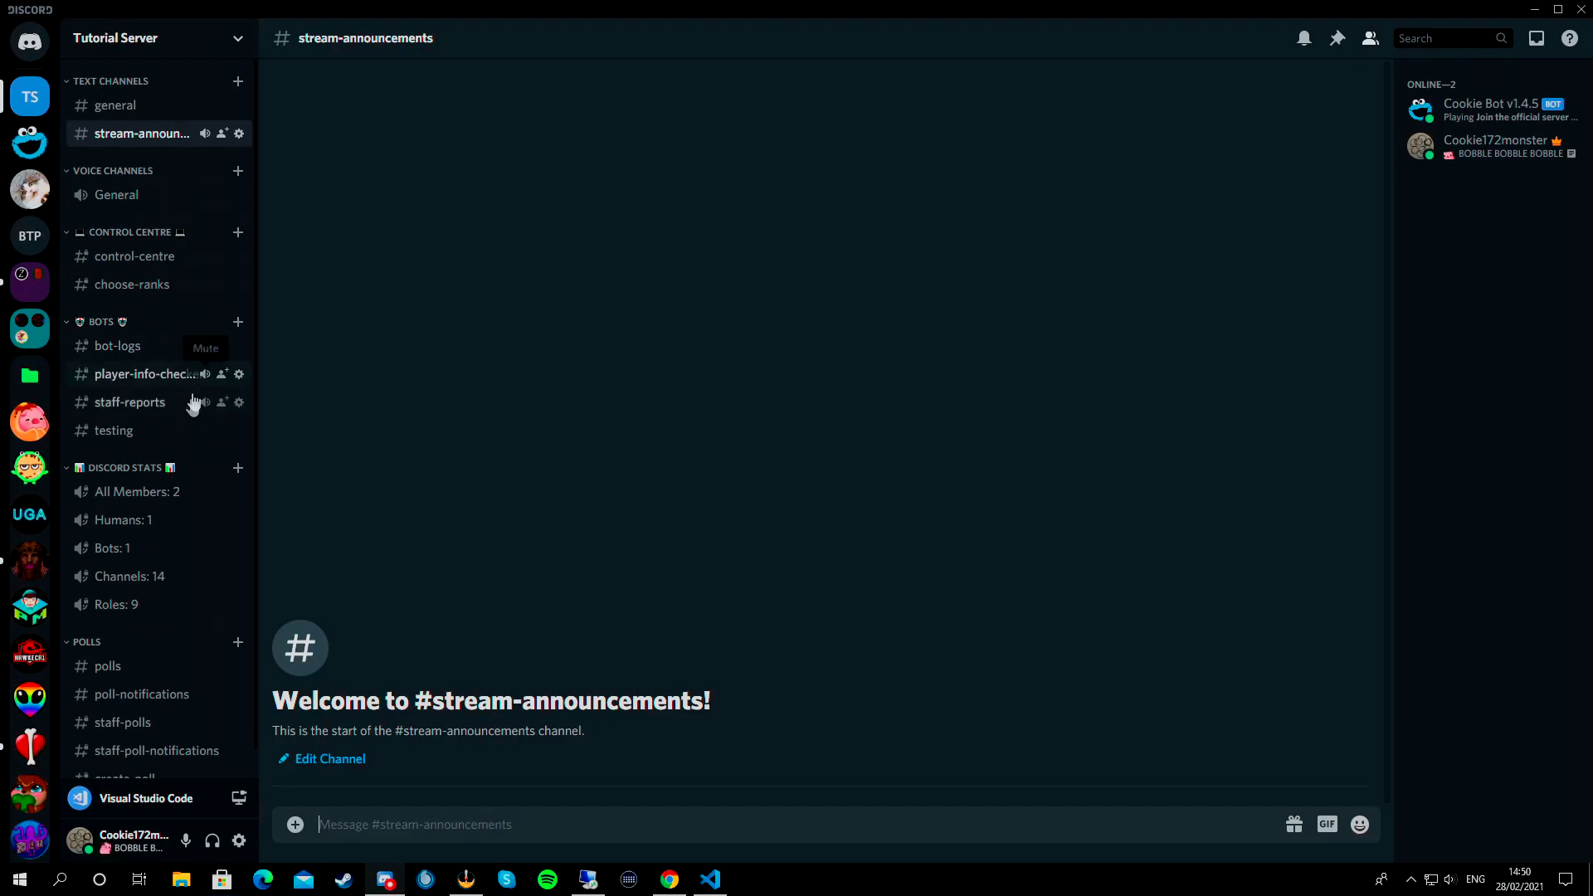
pyautogui.scroll(-1, 176, 431)
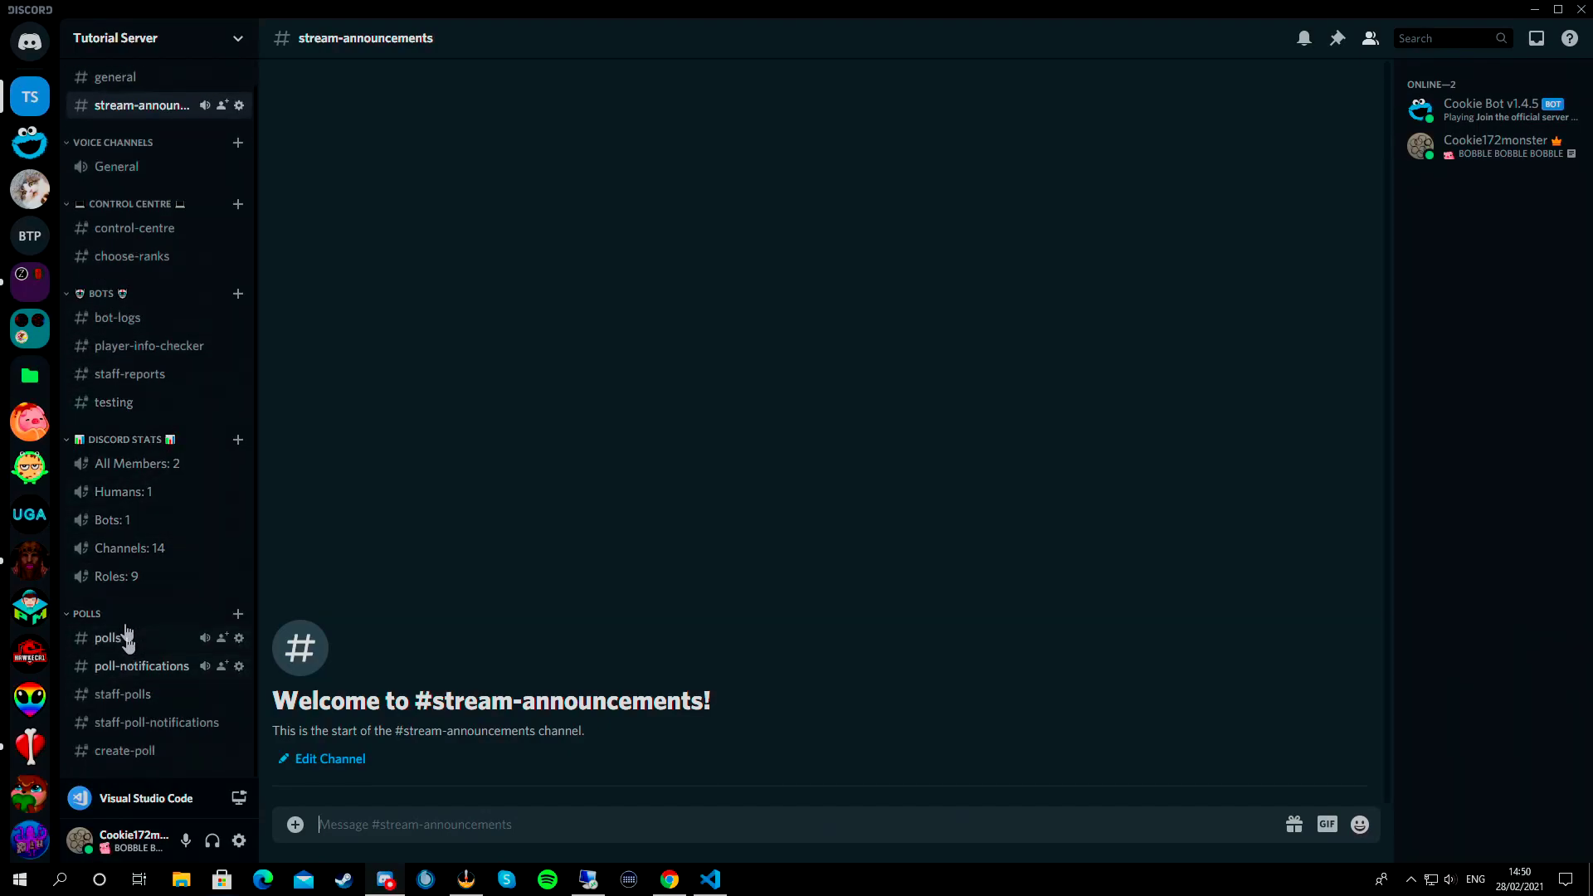
pyautogui.scroll(1, 158, 357)
pyautogui.click(130, 264)
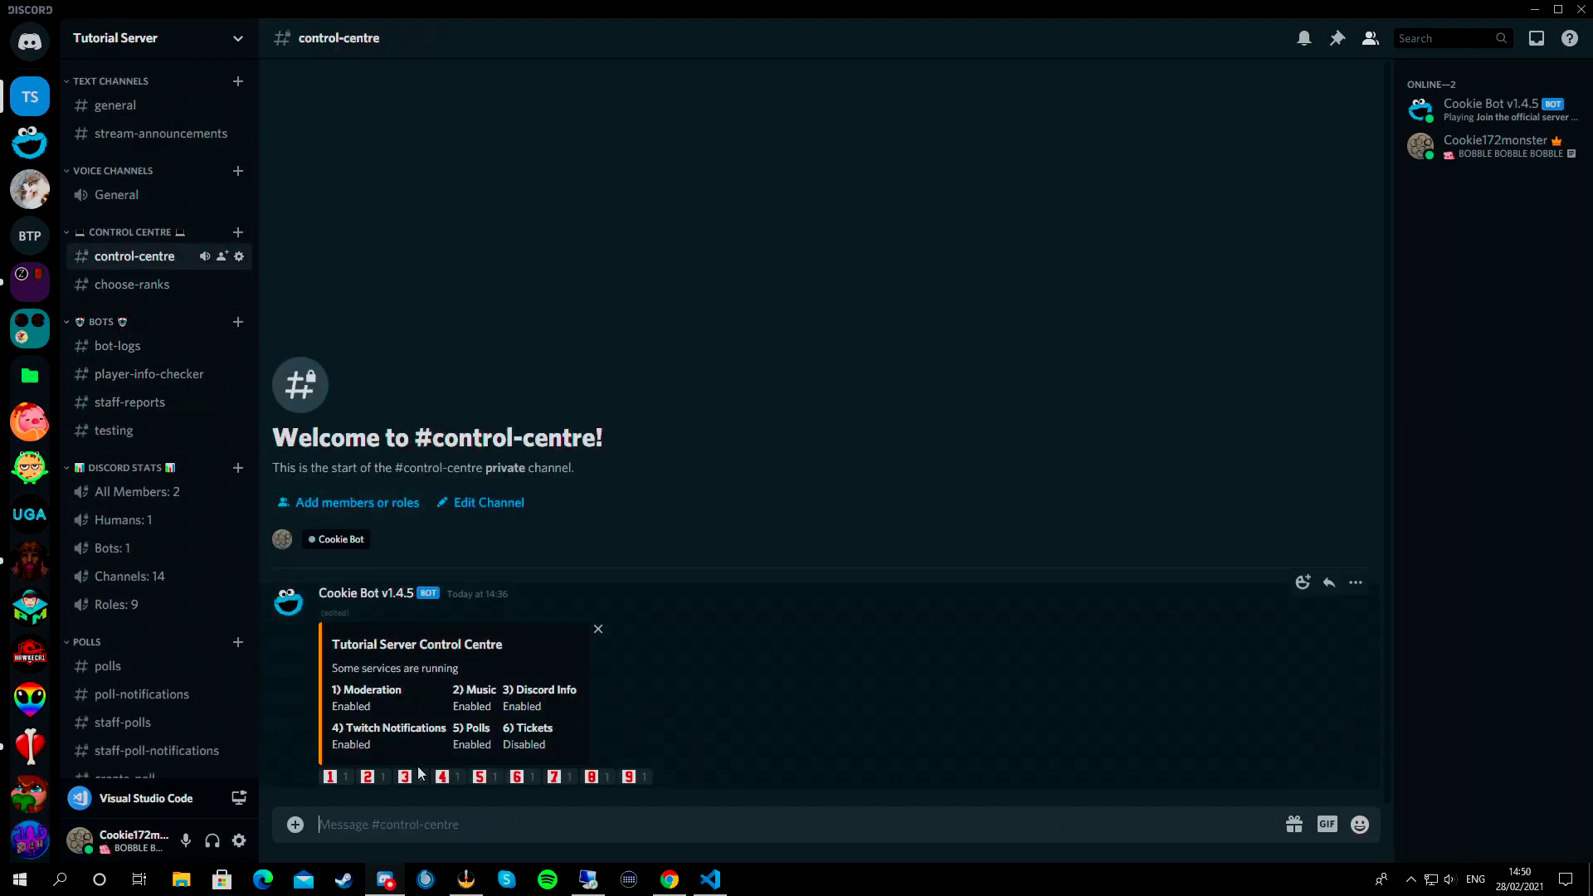
pyautogui.scroll(-1, 141, 584)
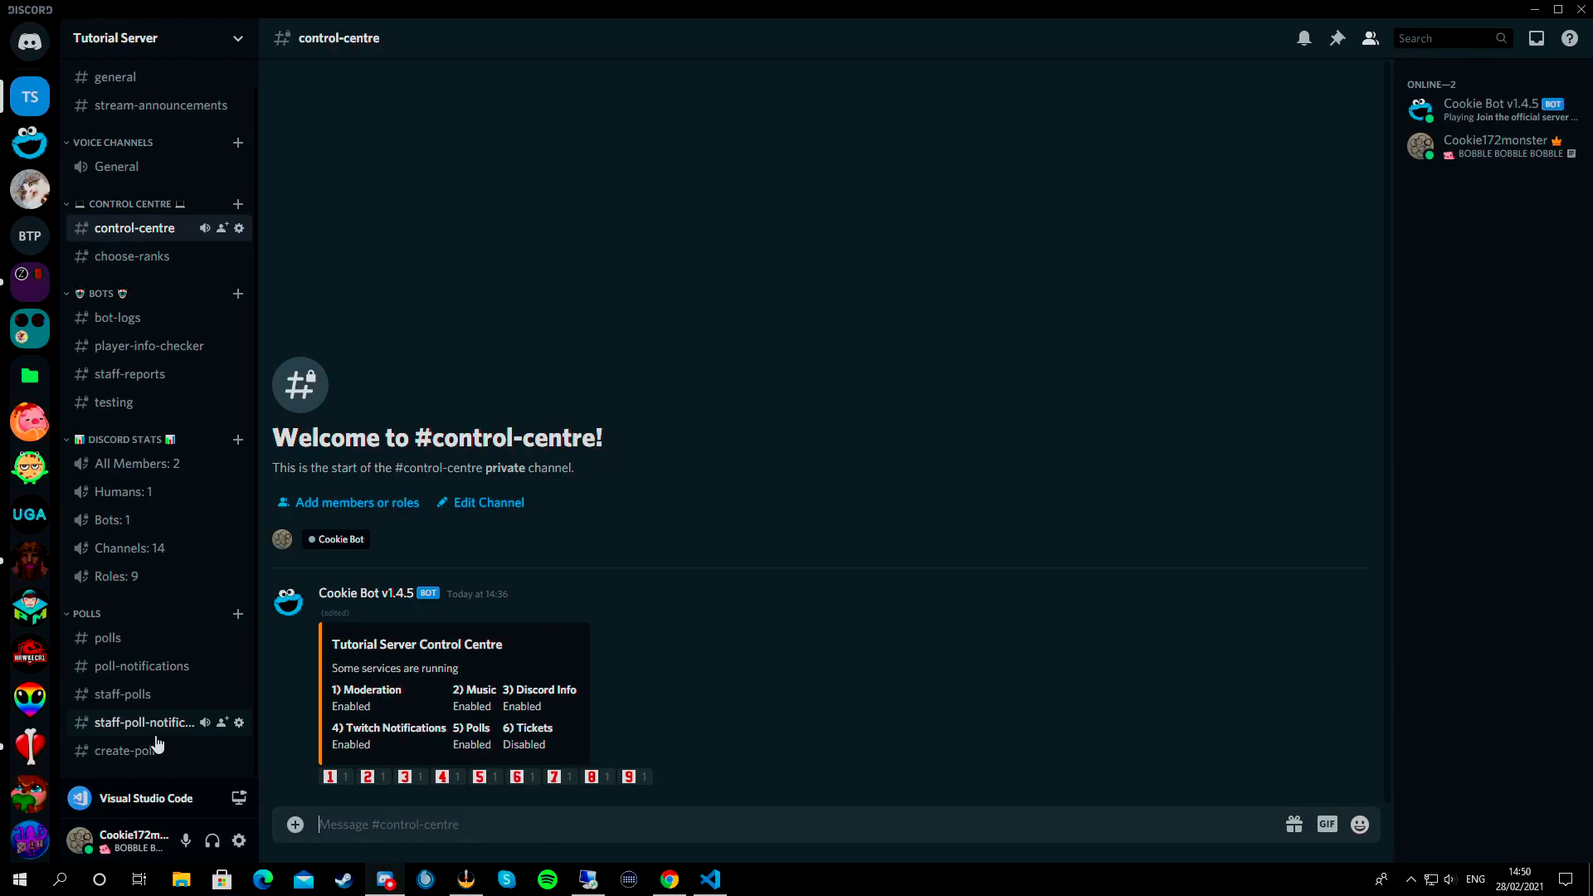
pyautogui.click(521, 777)
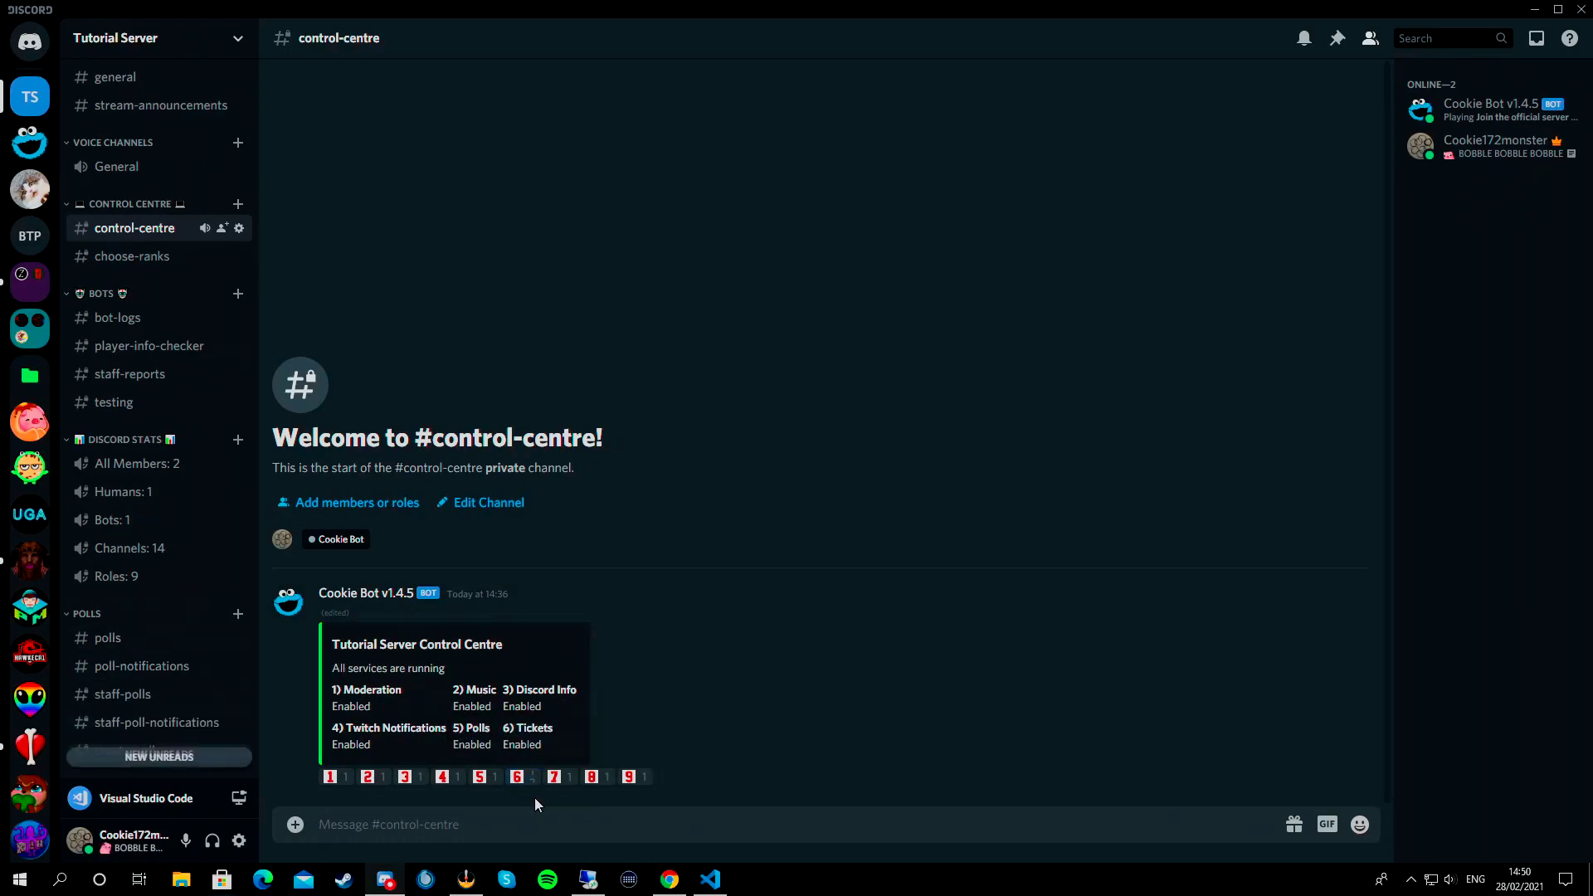
# Step: Create a support ticket by reacting to the Ticket Creator message in create-ticket and open the new ticket channel
pyautogui.scroll(-2, 183, 596)
pyautogui.click(149, 751)
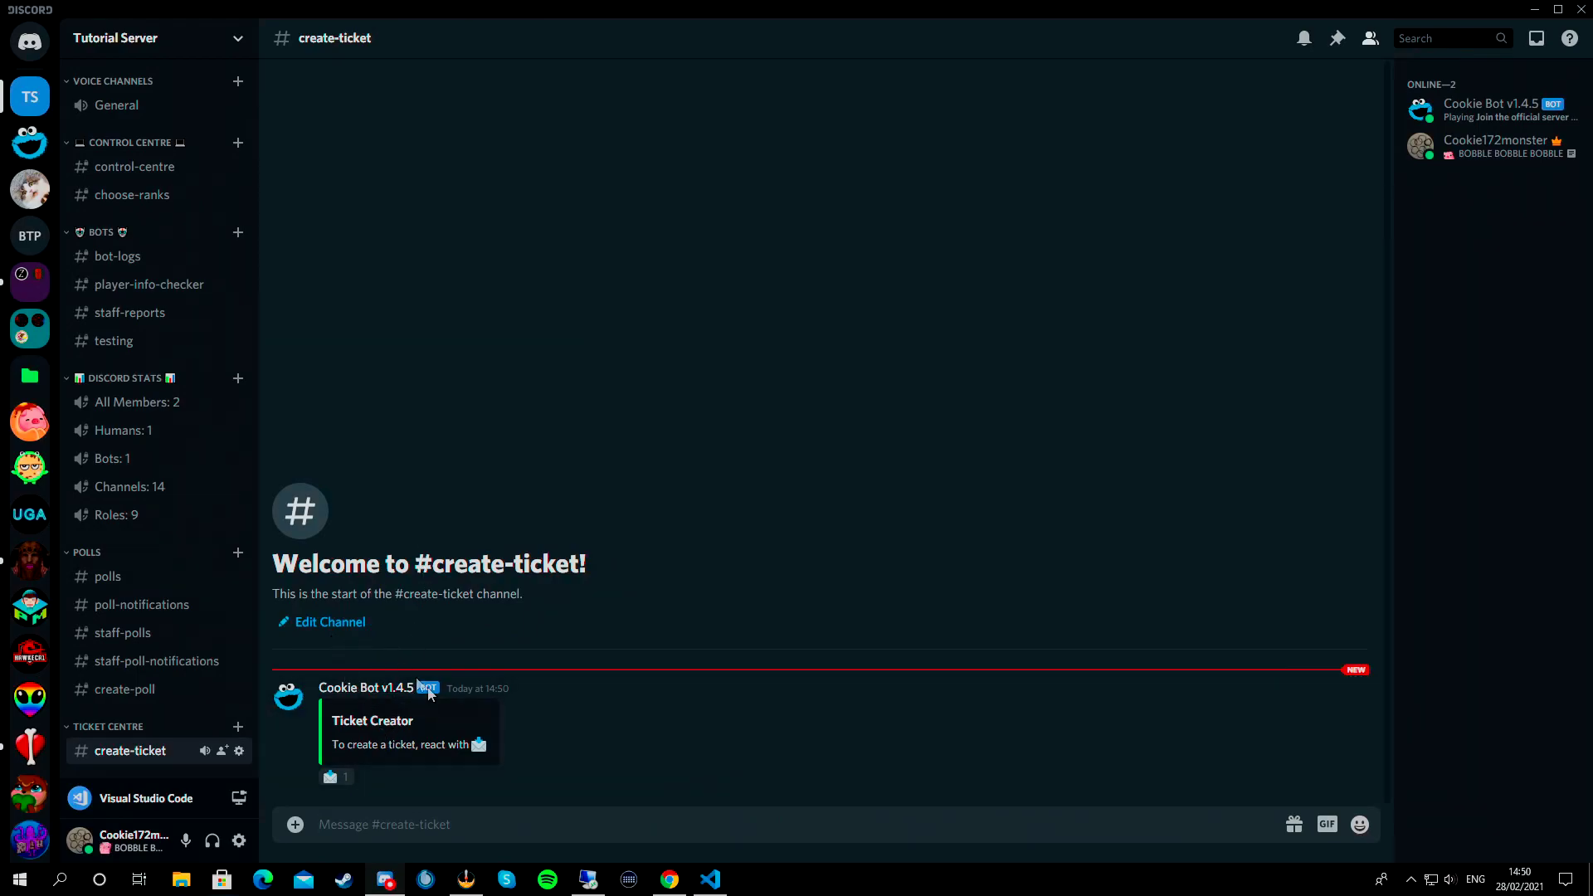
pyautogui.click(330, 772)
pyautogui.scroll(-1, 152, 606)
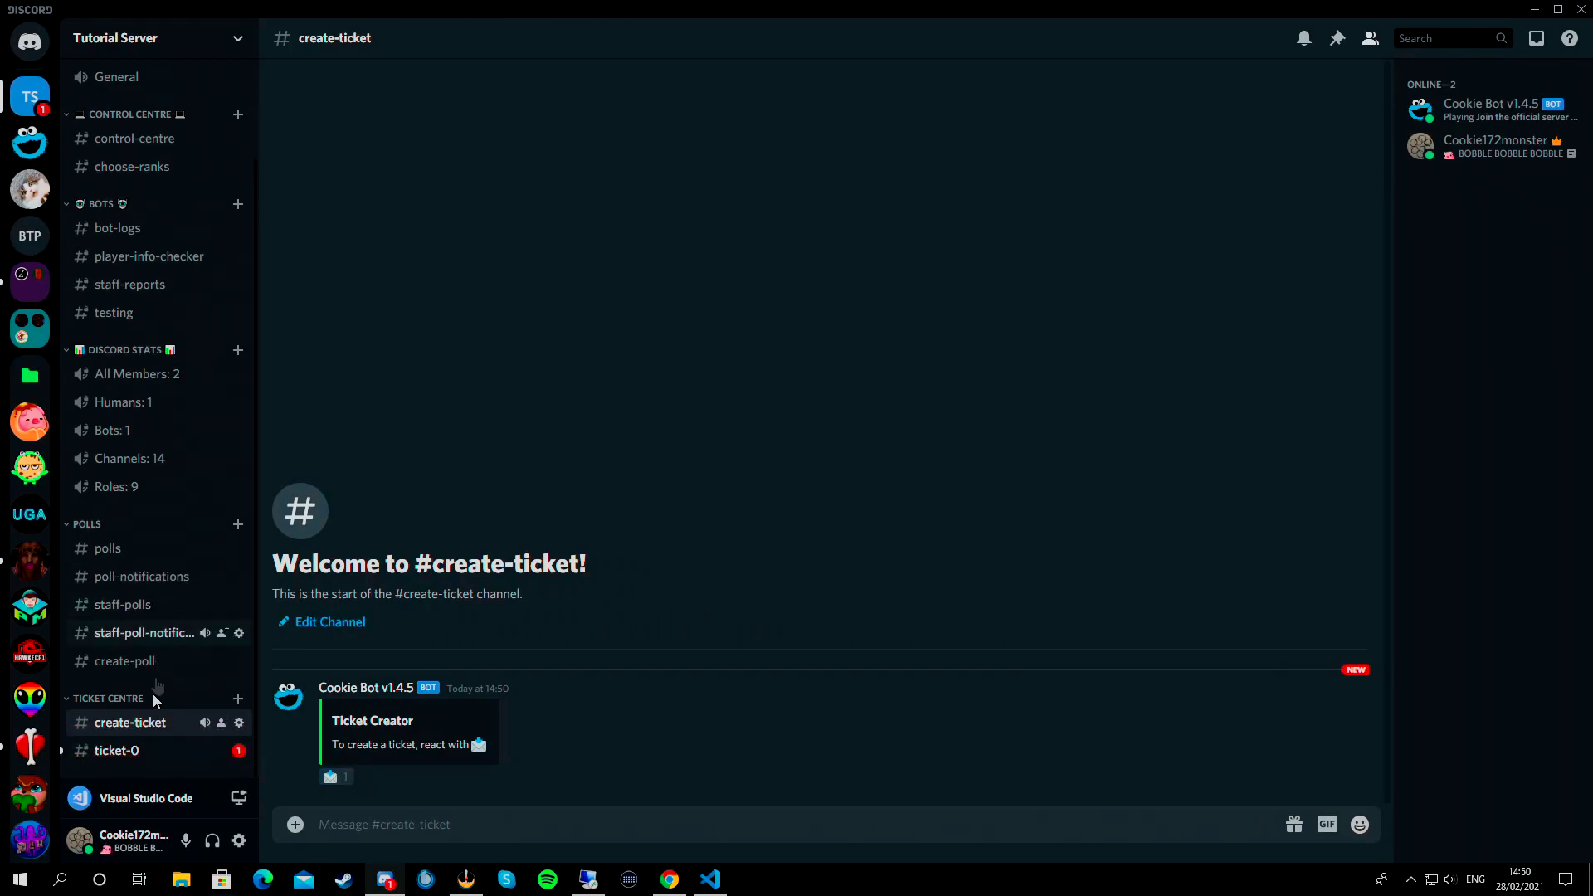
pyautogui.click(133, 757)
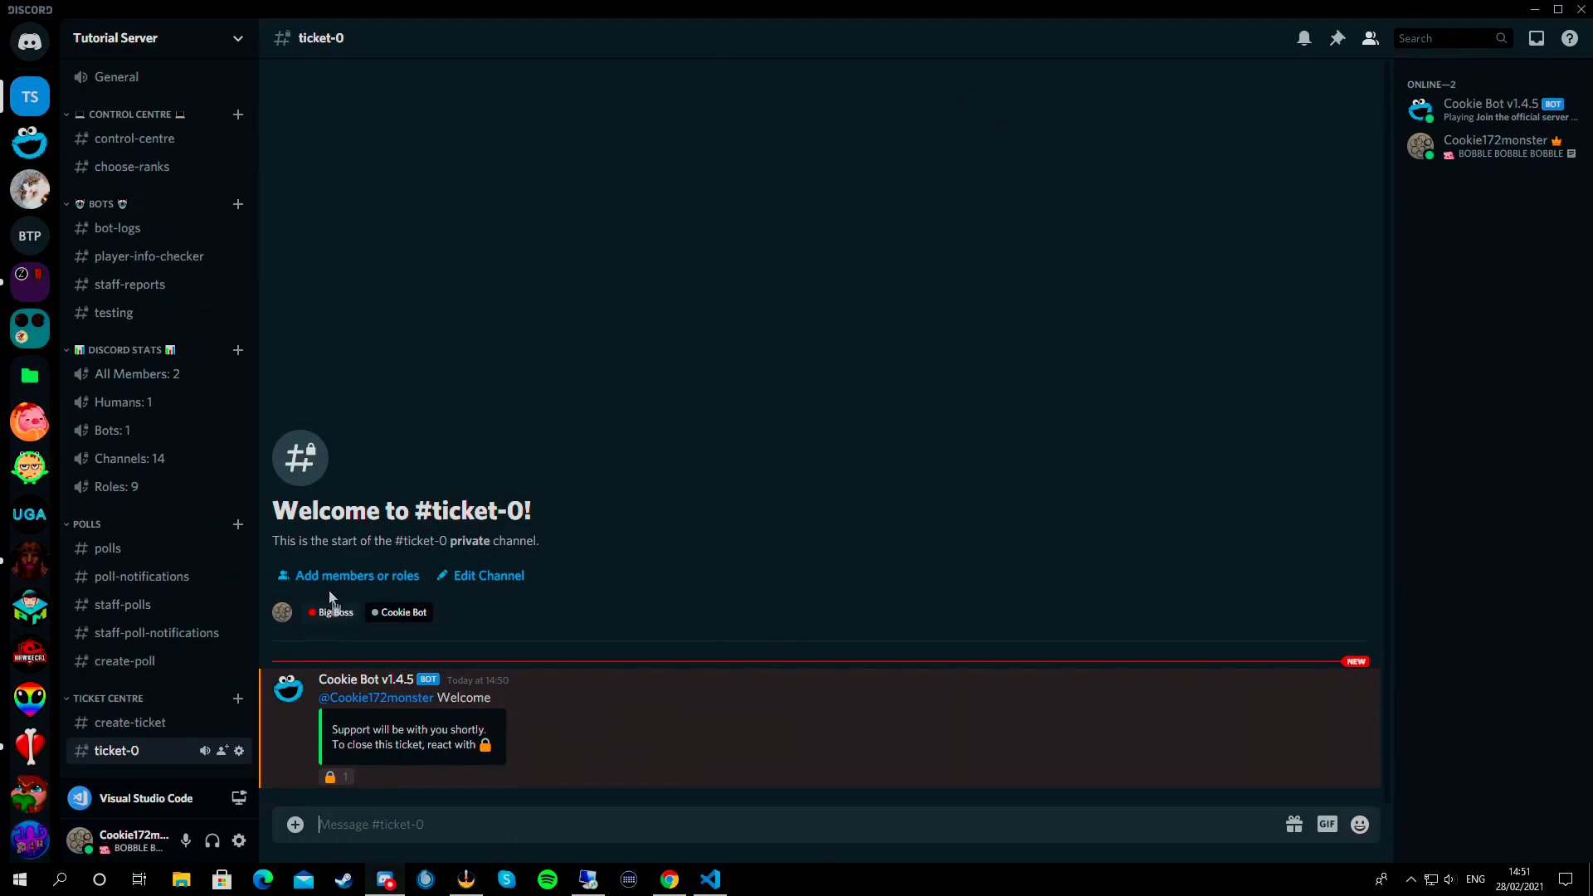
# Step: Send "hello I need some help" in the ticket-0 channel and close the ticket with the lock reaction
pyautogui.click(160, 186)
pyautogui.click(121, 753)
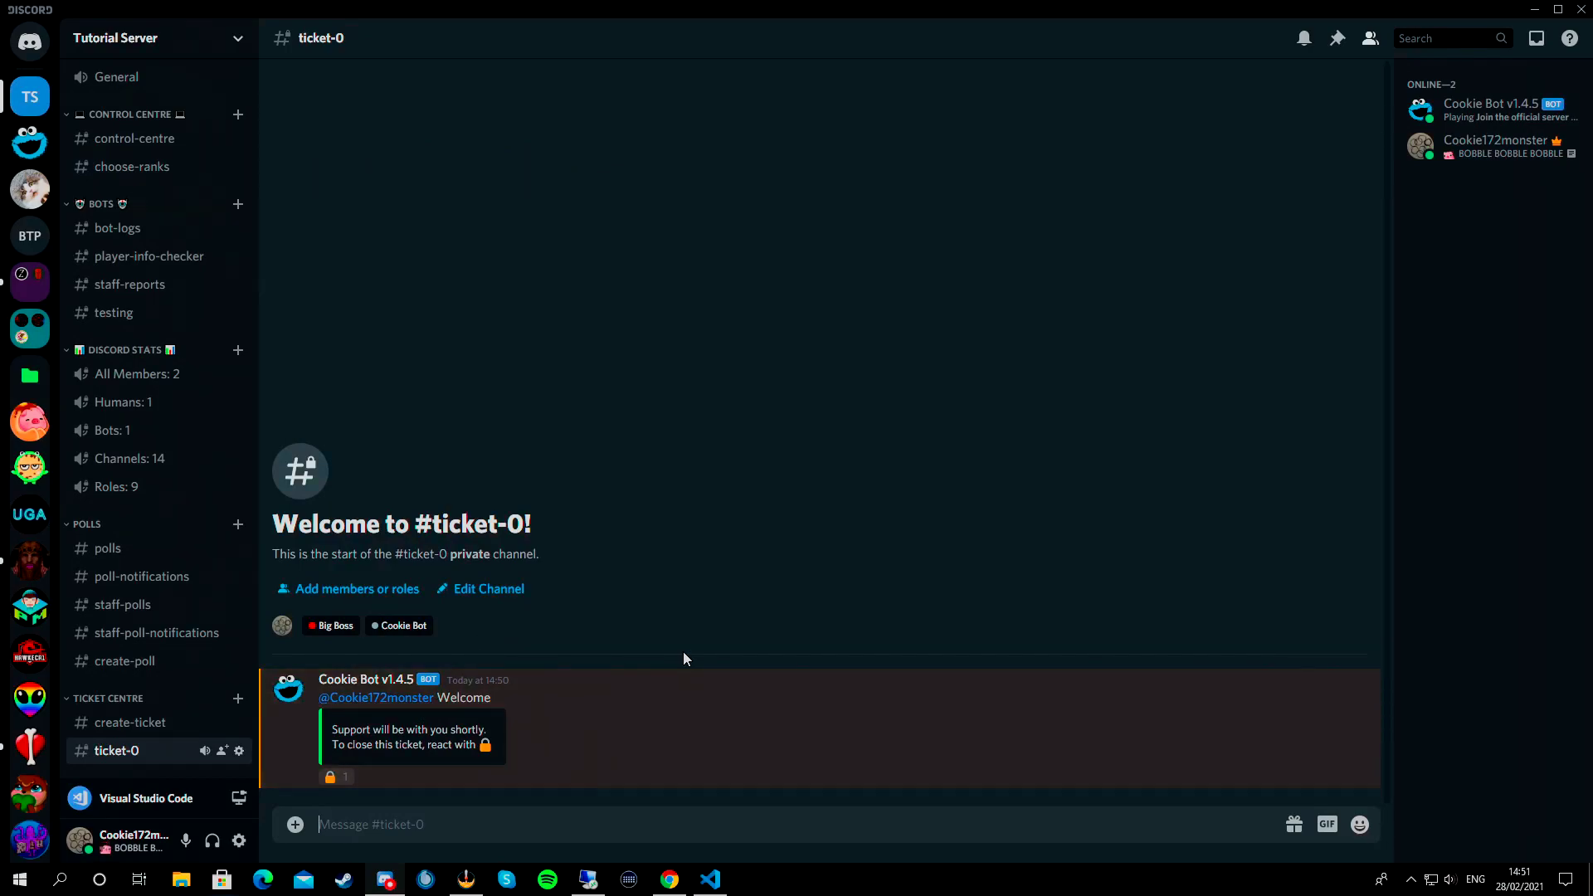
pyautogui.write('hello I need some help')
pyautogui.press('Return')
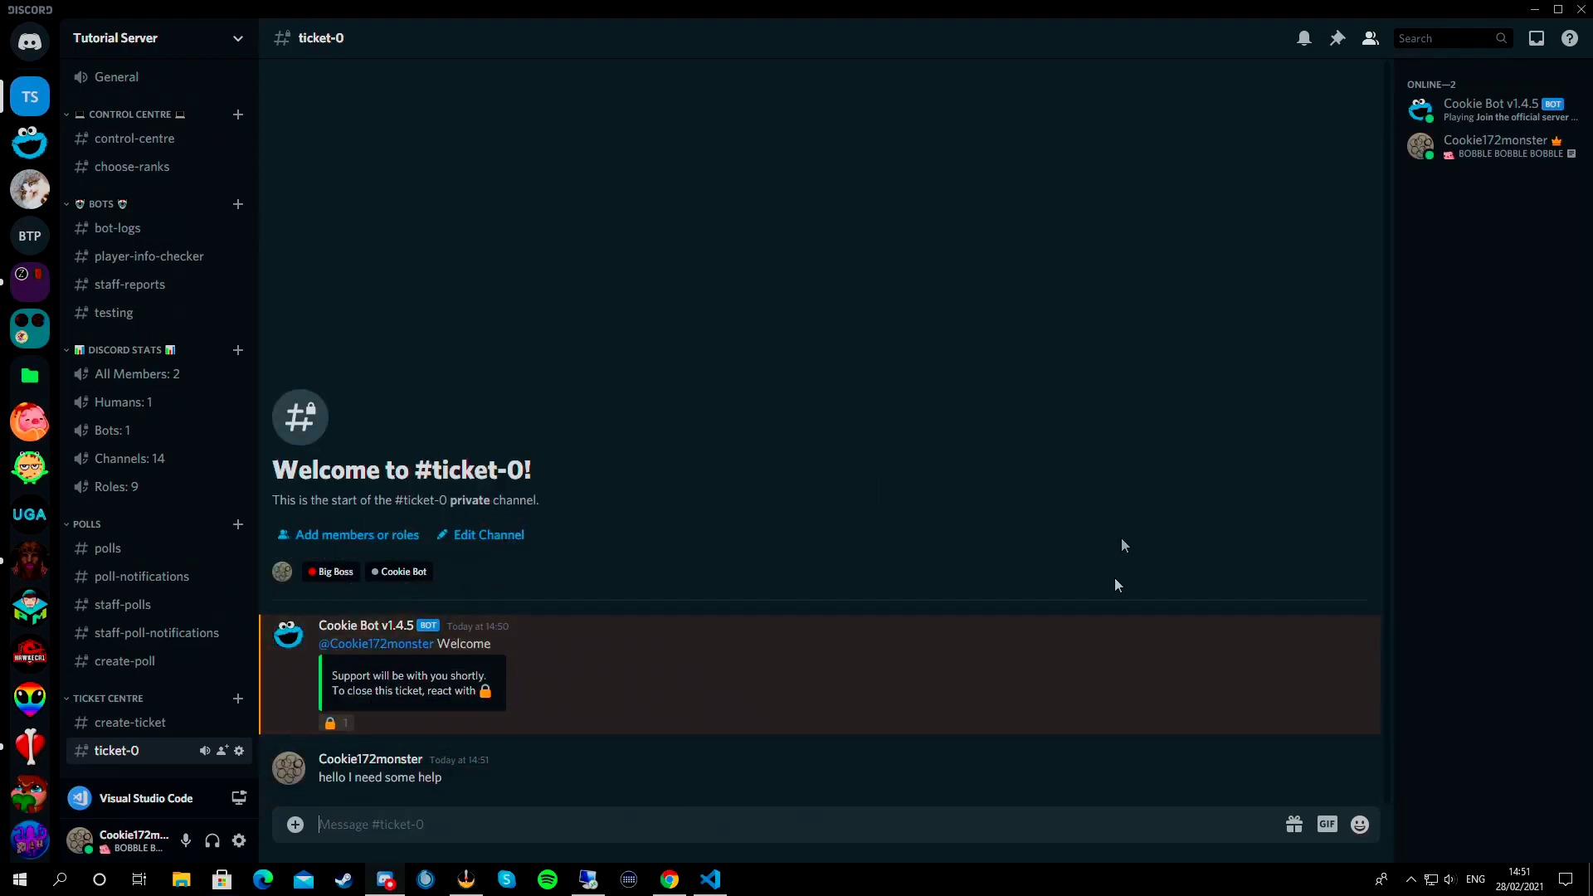
pyautogui.click(332, 726)
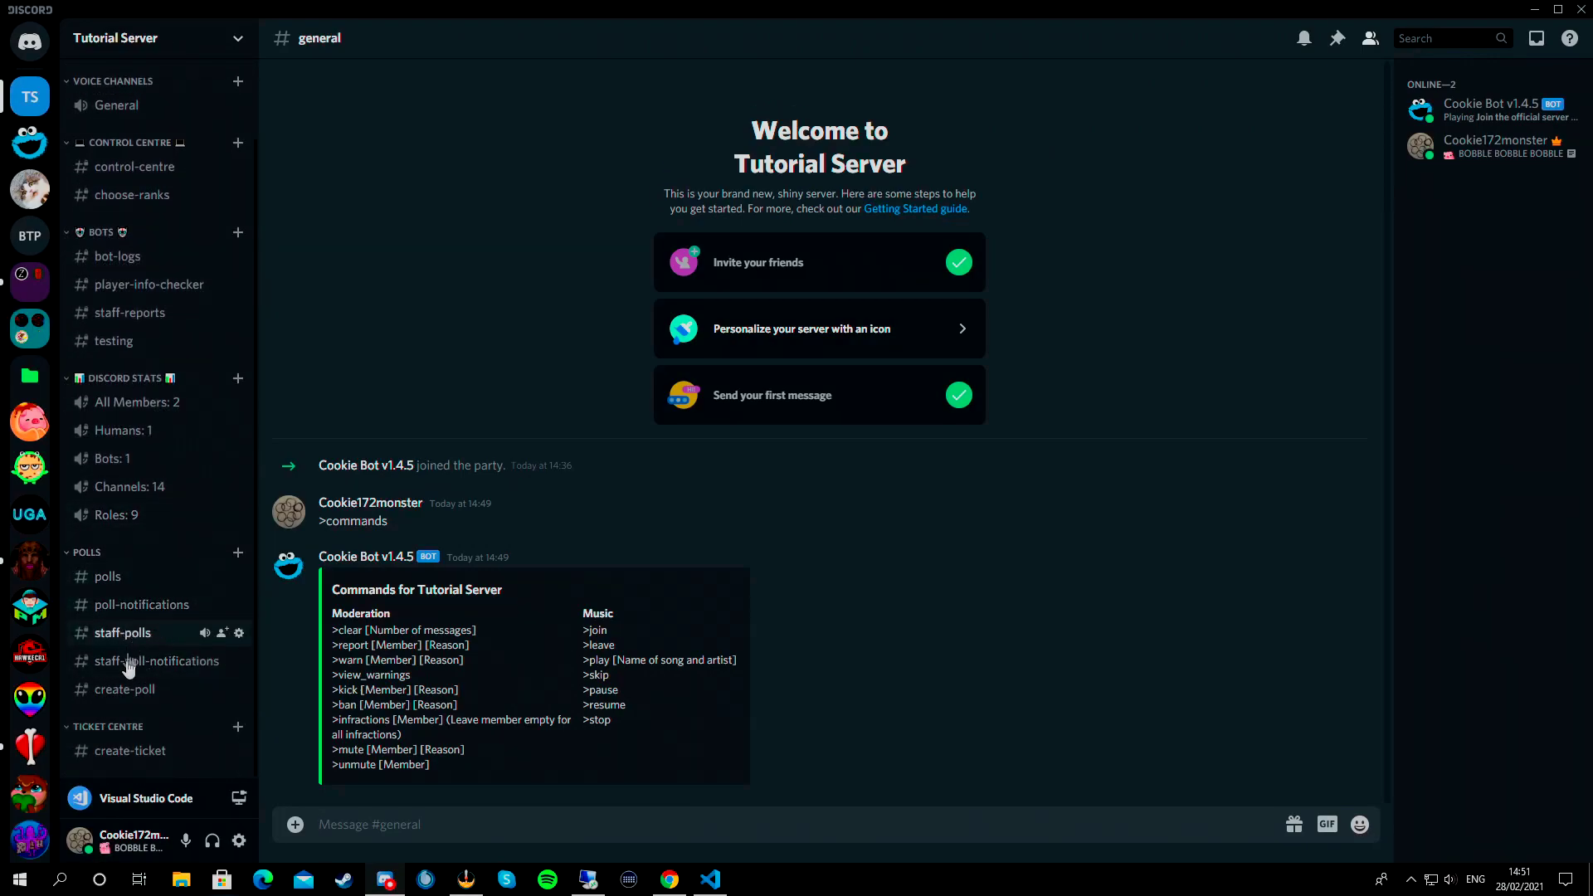
# Step: Review the services in control-centre and send the test messages dfjkshdfsd, sdfgsdjhfgsd and fshfgsdjhf in the general channel
pyautogui.scroll(2, 181, 625)
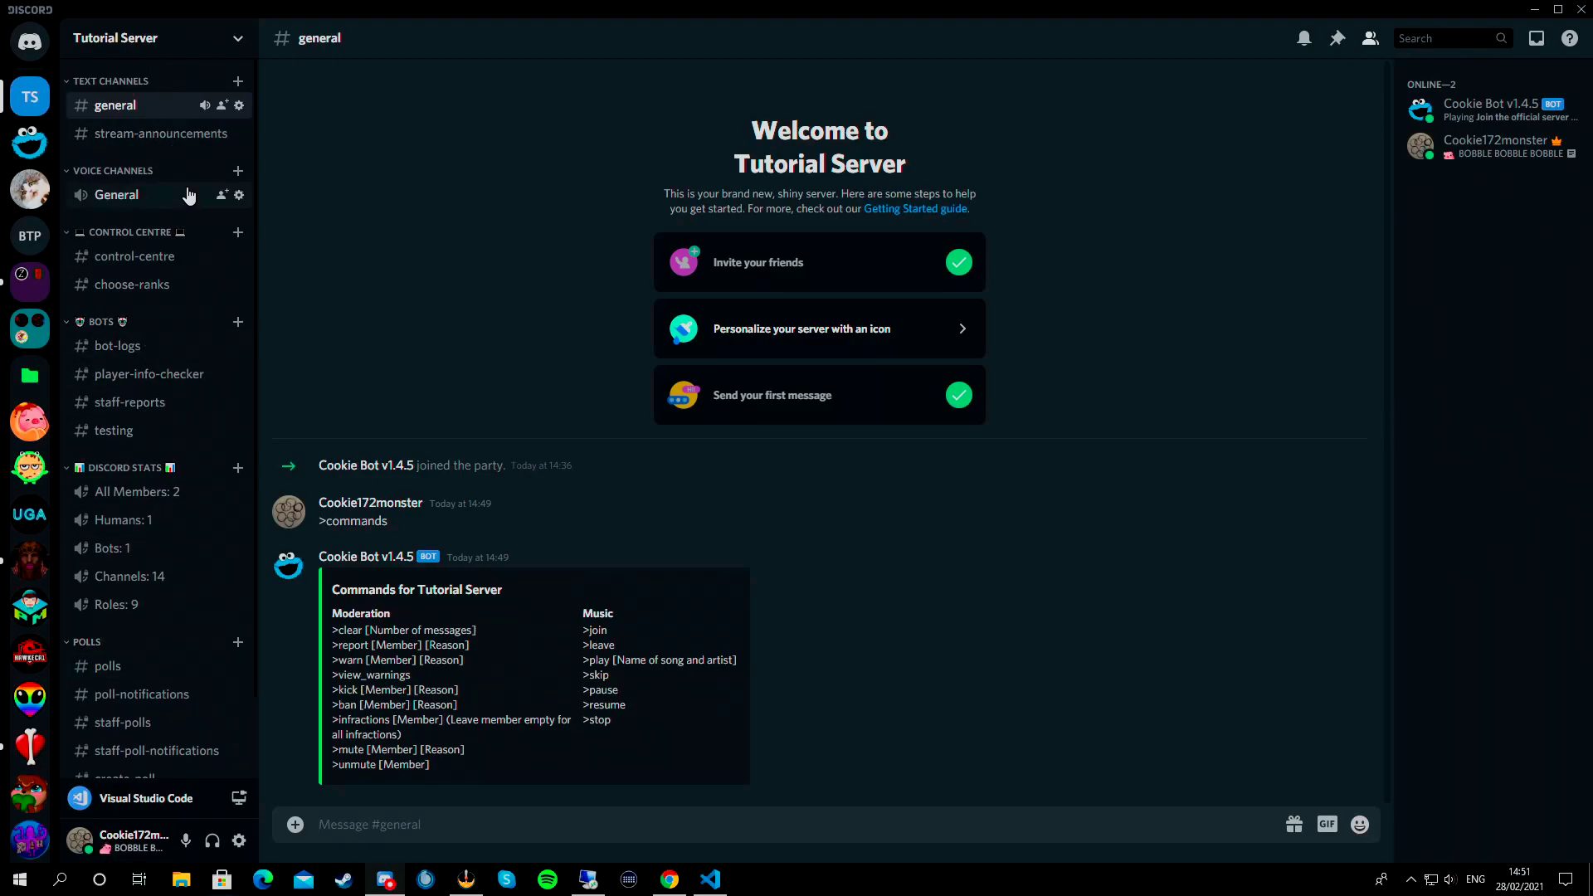
pyautogui.click(147, 260)
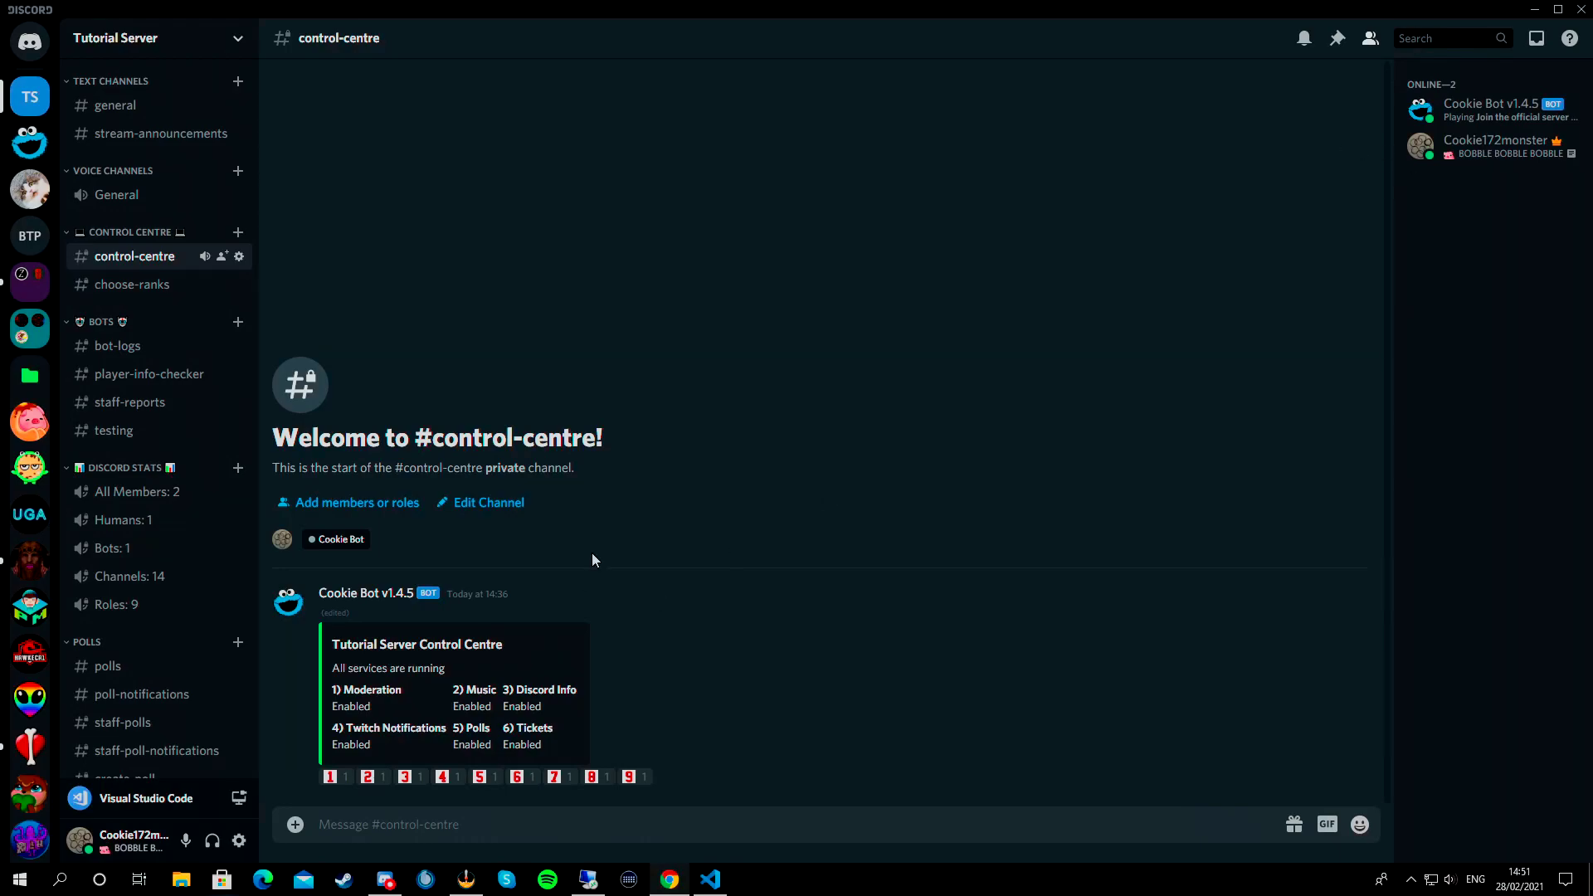
pyautogui.click(116, 106)
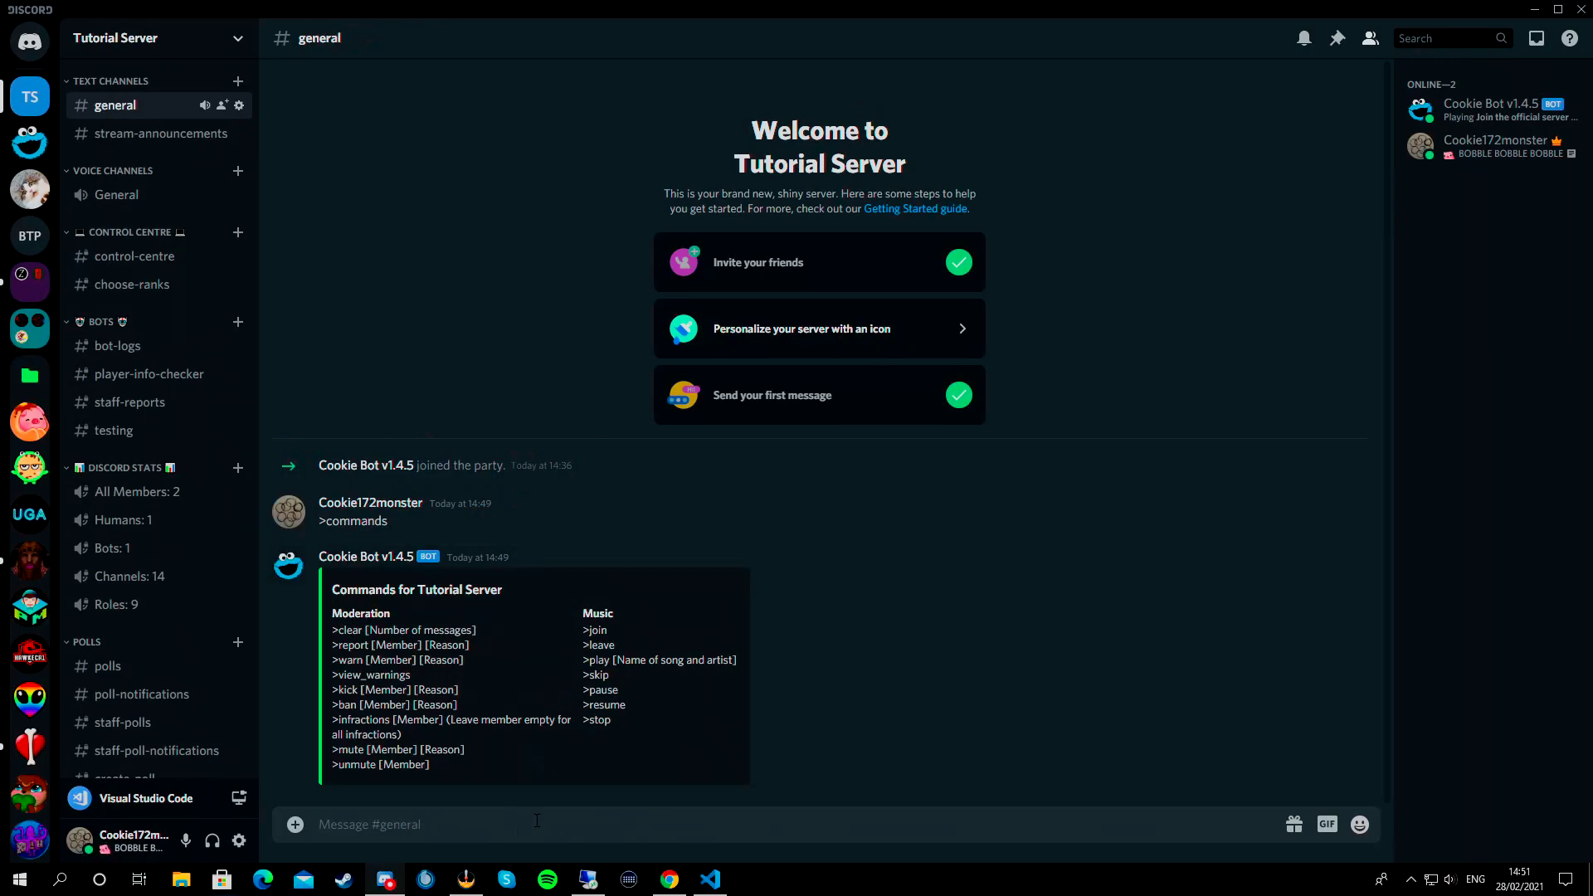
pyautogui.write('>')
pyautogui.press('BackSpace')
pyautogui.write('dfjkshdfsd')
pyautogui.press('Return')
pyautogui.write('sdfgsdjhfgsd')
pyautogui.press('Return')
pyautogui.write('fshfgsdjhf')
pyautogui.press('Return')
# Step: Delete the messages in the general channel with the bot's >clear command
pyautogui.write('>c')
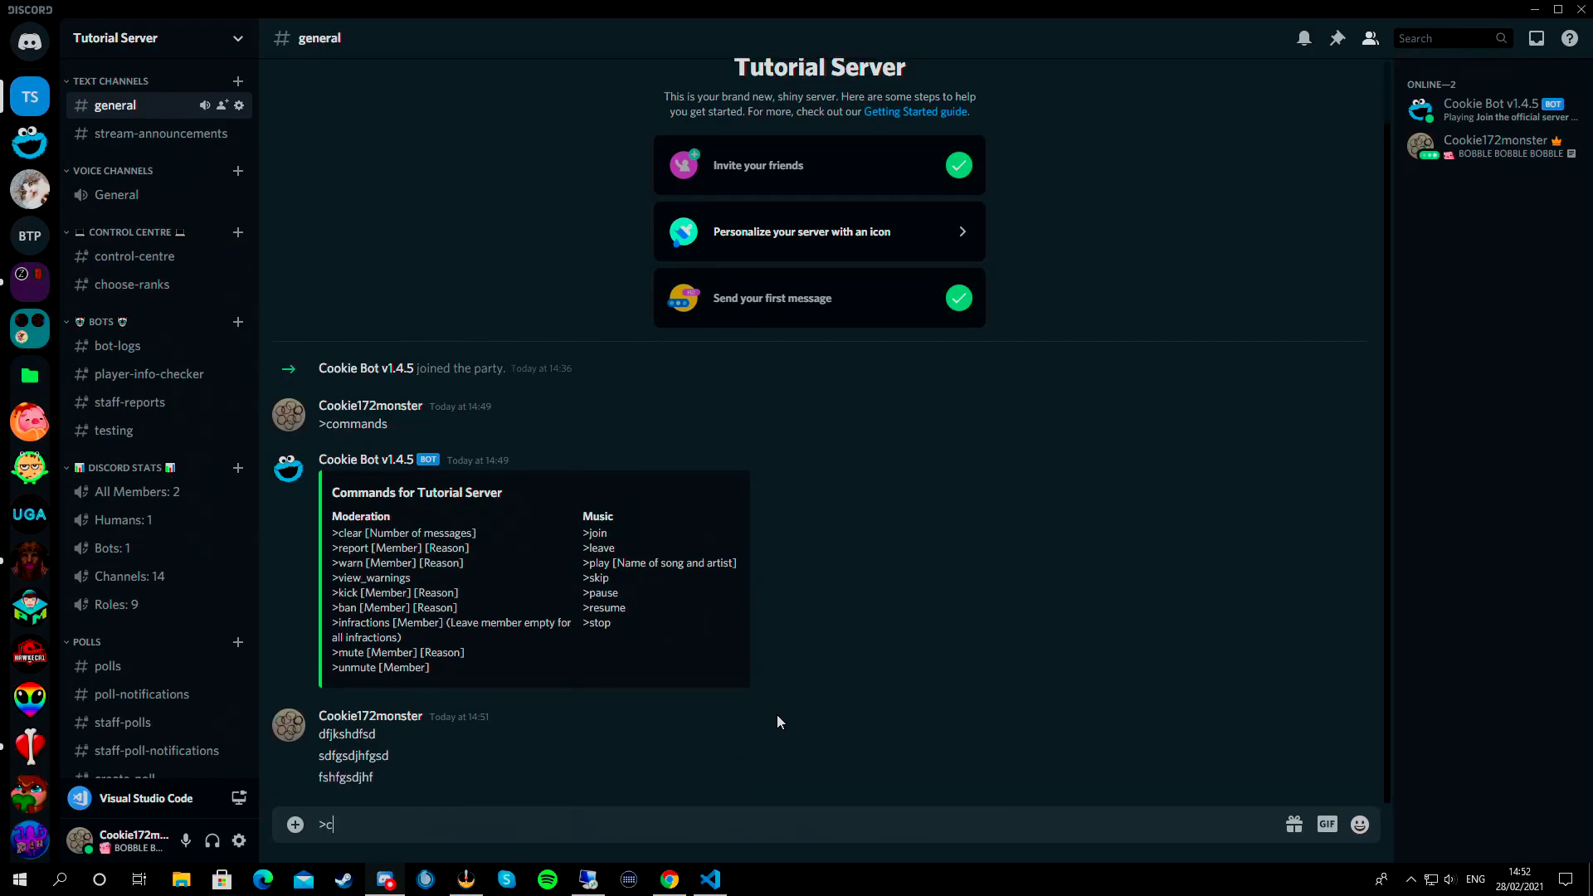
pyautogui.write('lear')
pyautogui.press('Return')
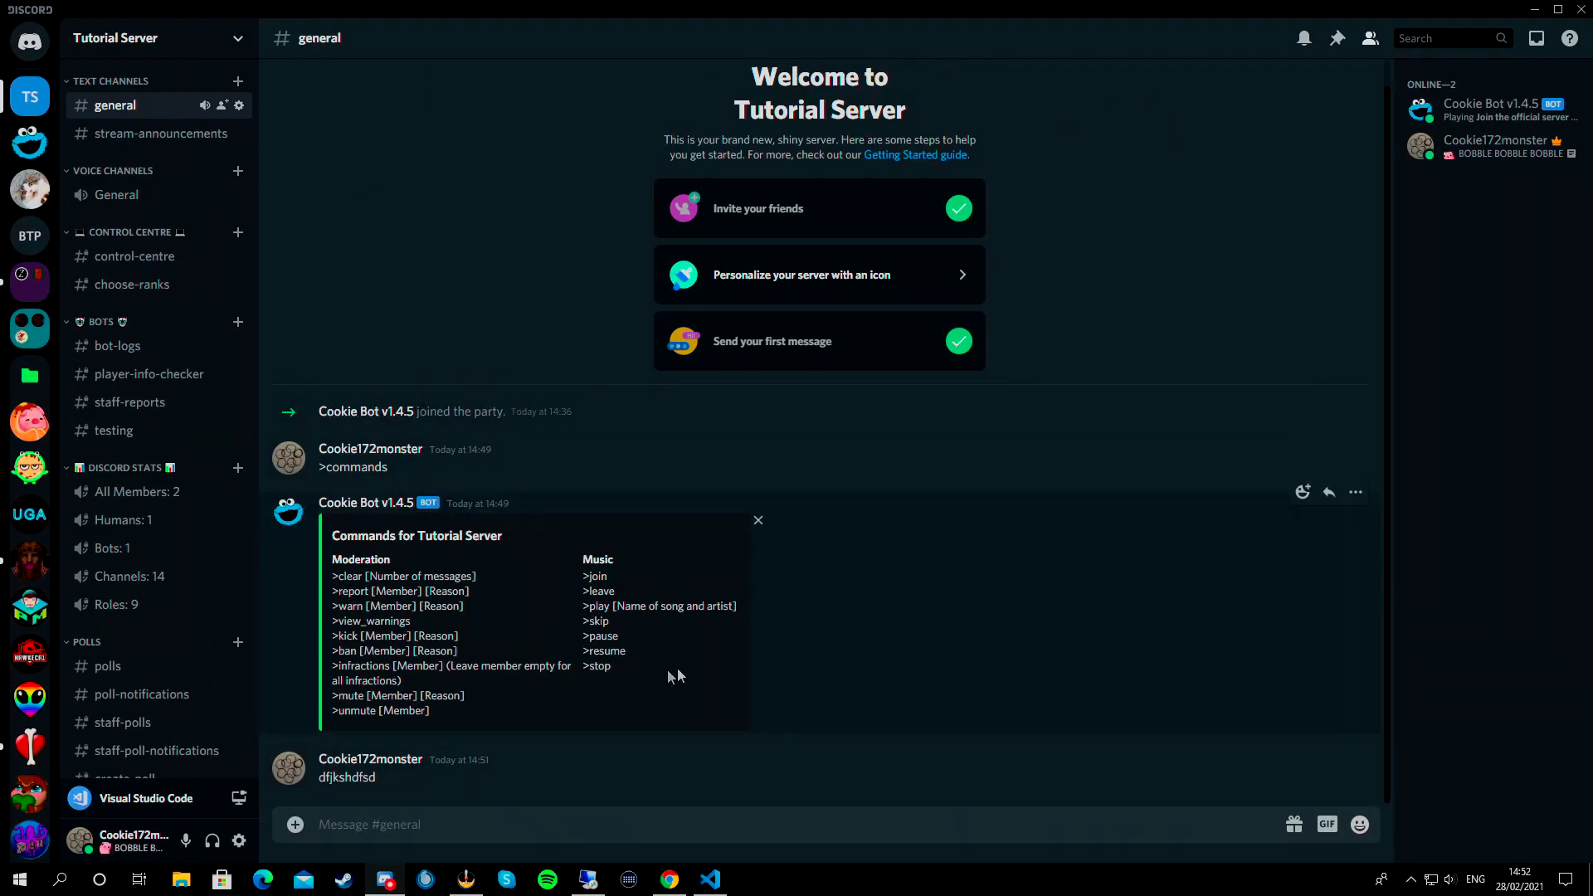
pyautogui.write('>clear')
pyautogui.press('Return')
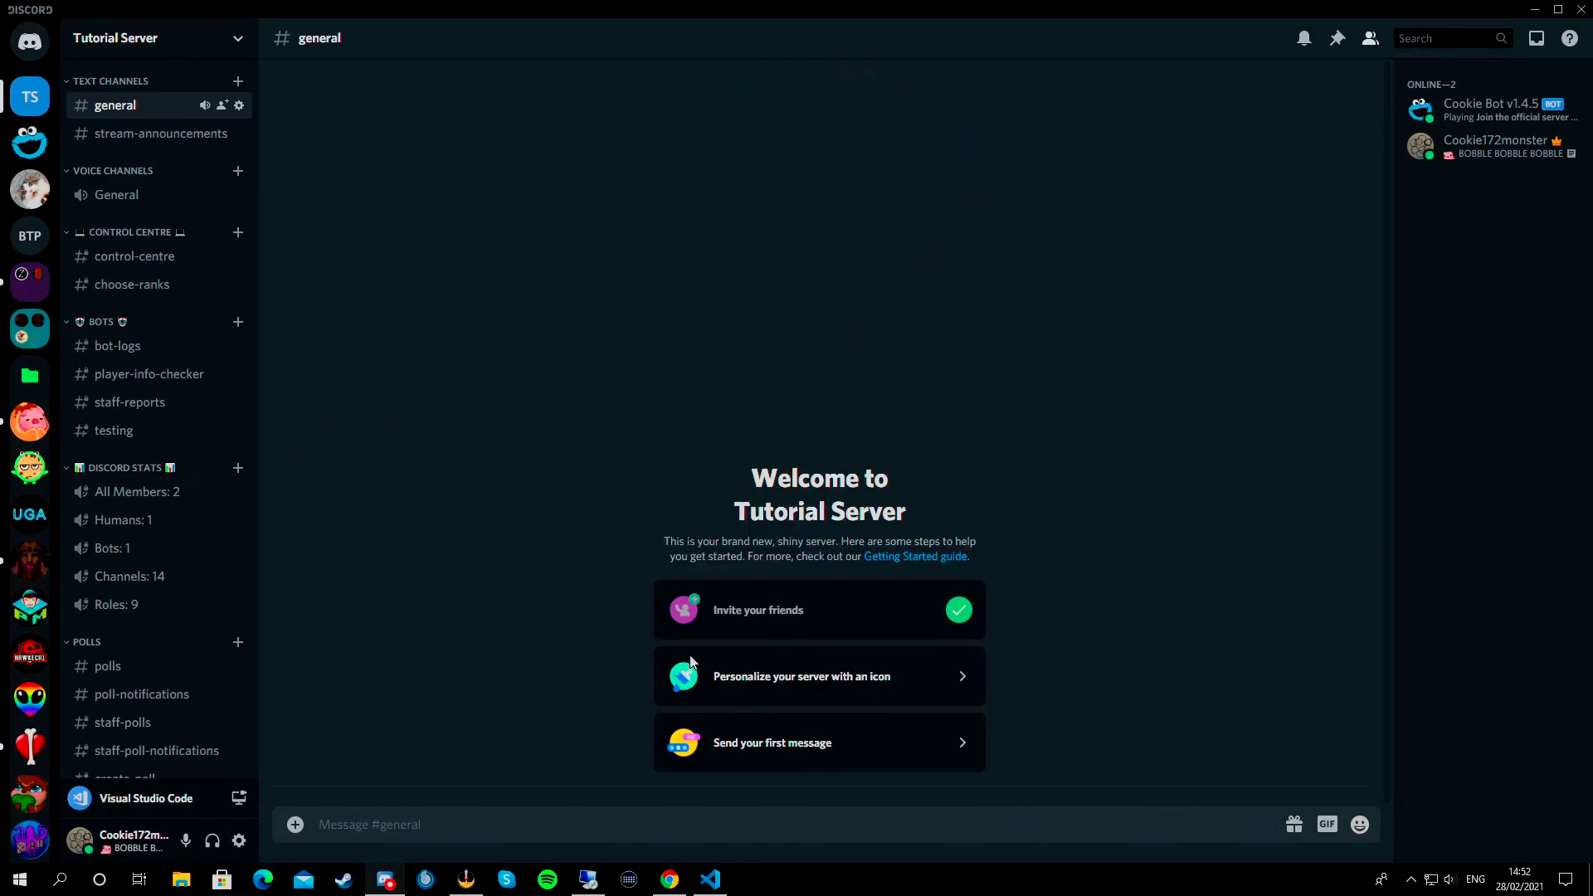
# Step: Send >commands in the general channel again and examine the report command's syntax
pyautogui.write('>comma')
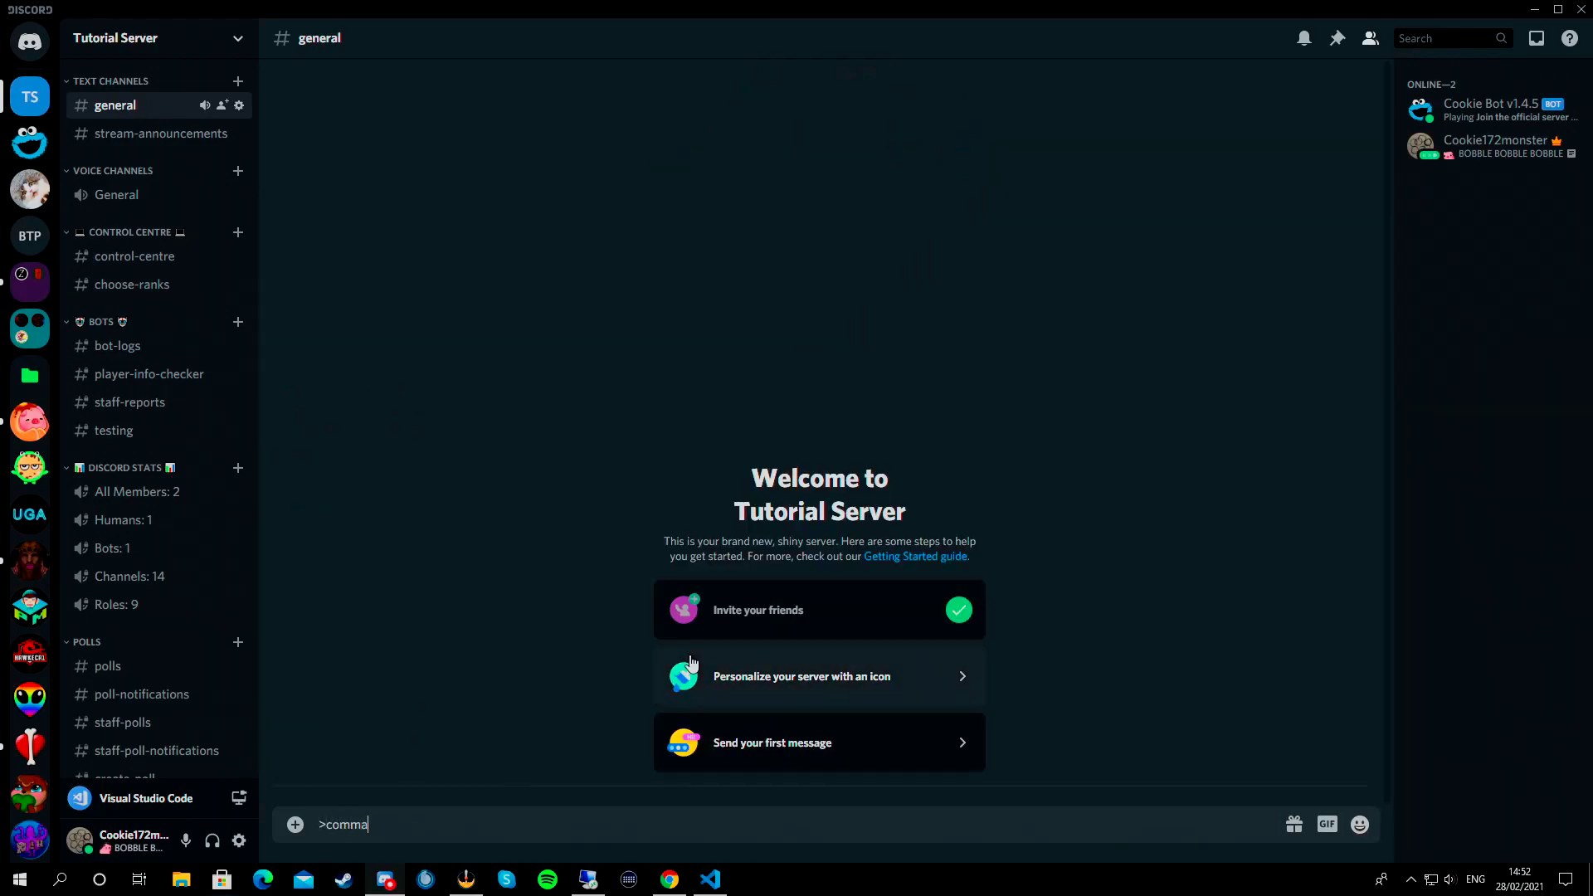
pyautogui.write('nds')
pyautogui.press('Return')
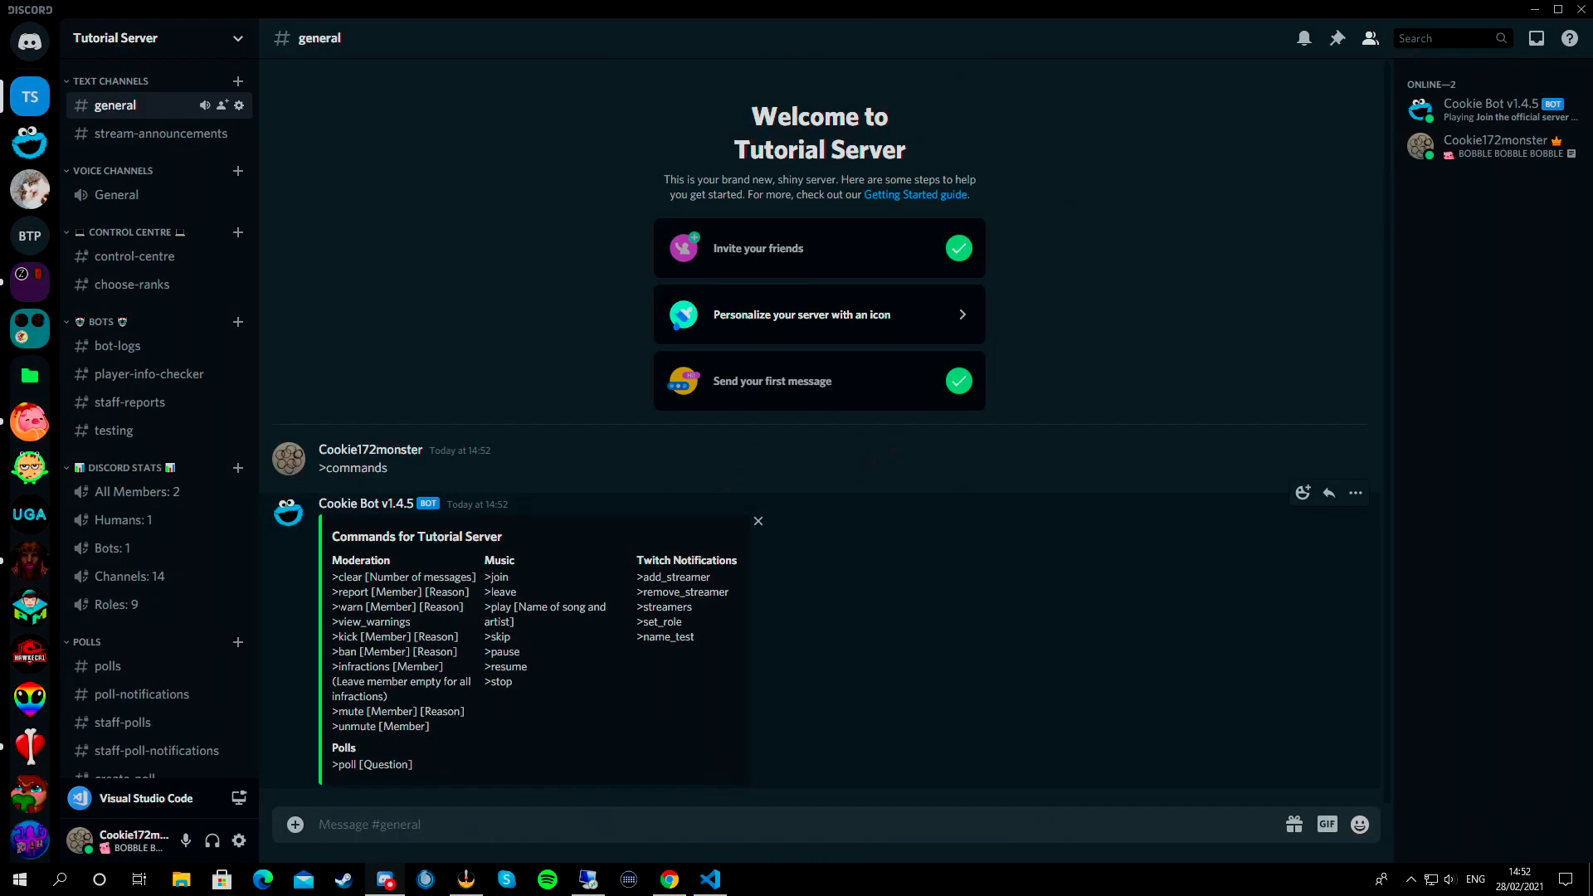
pyautogui.moveTo(333, 607); pyautogui.dragTo(472, 600)
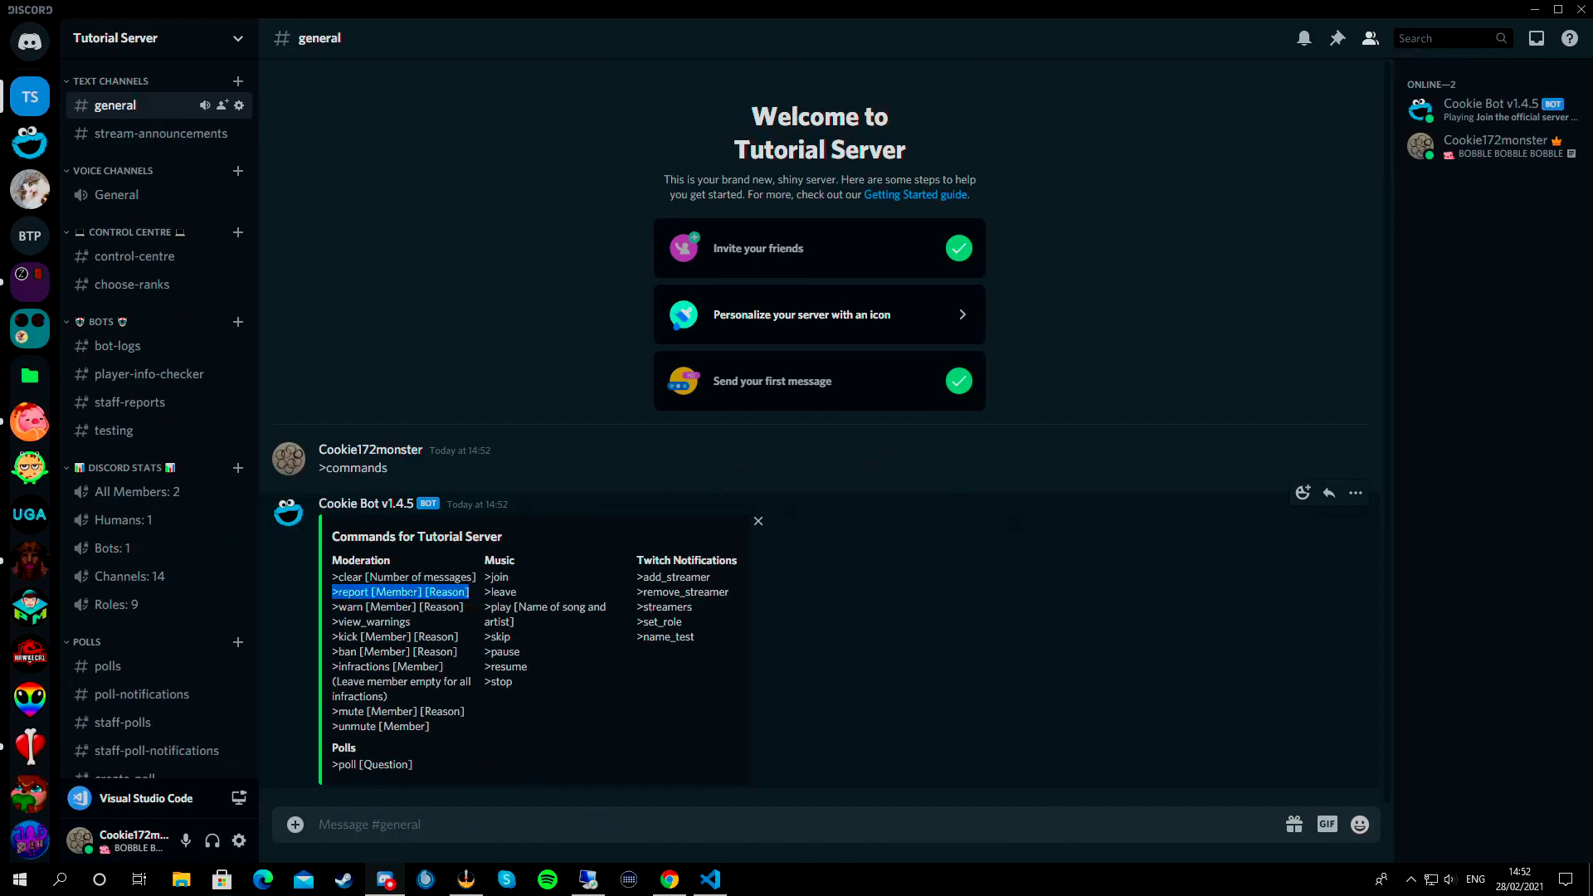
pyautogui.click(387, 592)
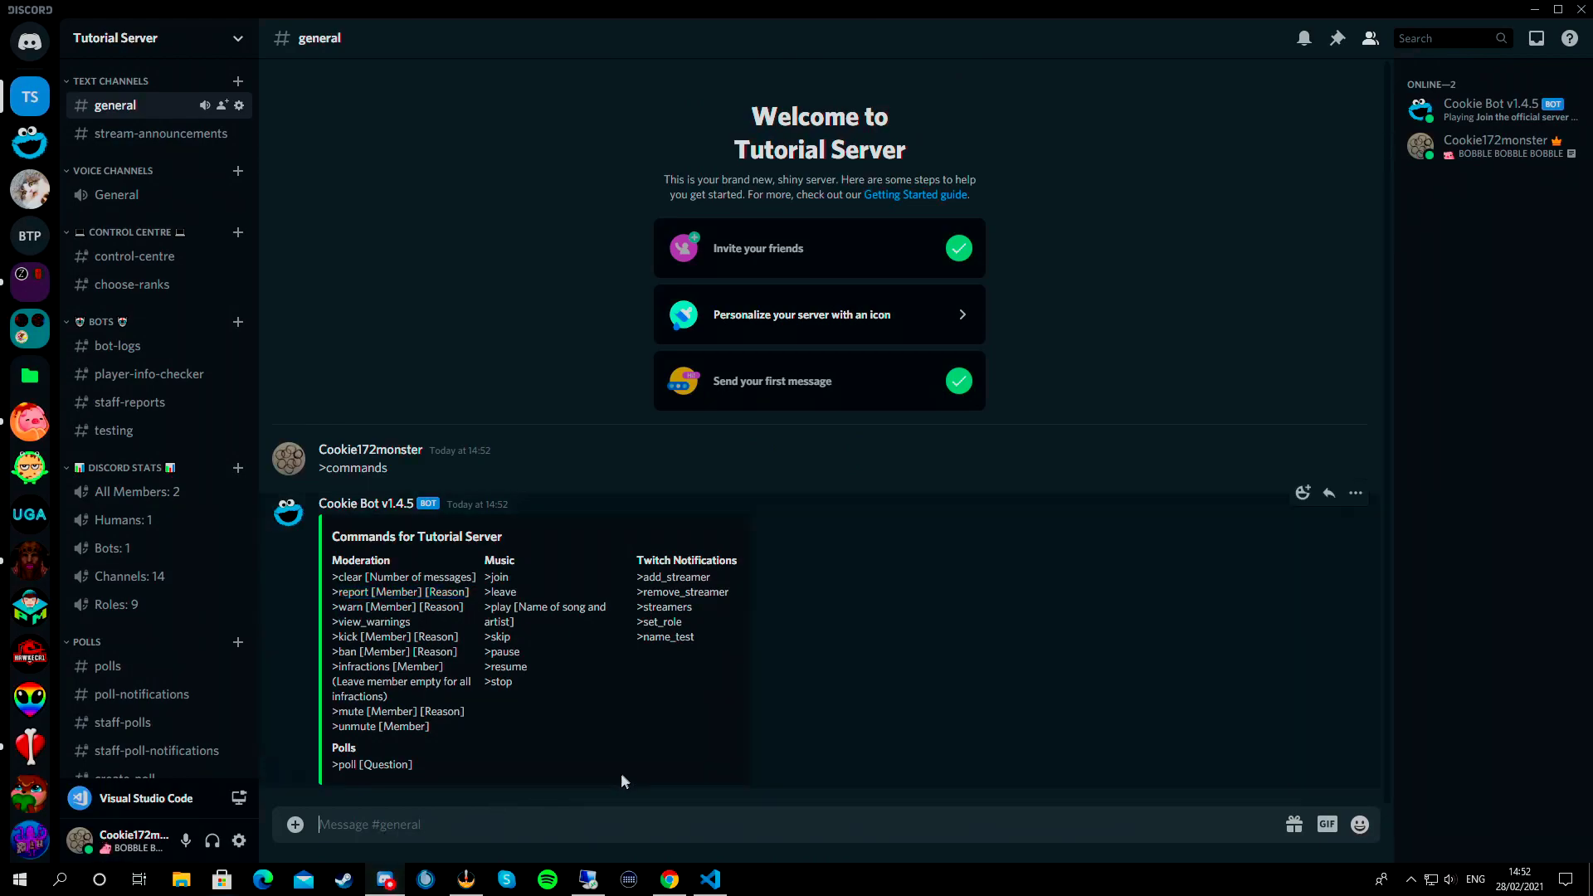
# Step: Send the >report command with only a member mention and no reason, and open the bot's direct message
pyautogui.write('>report ')
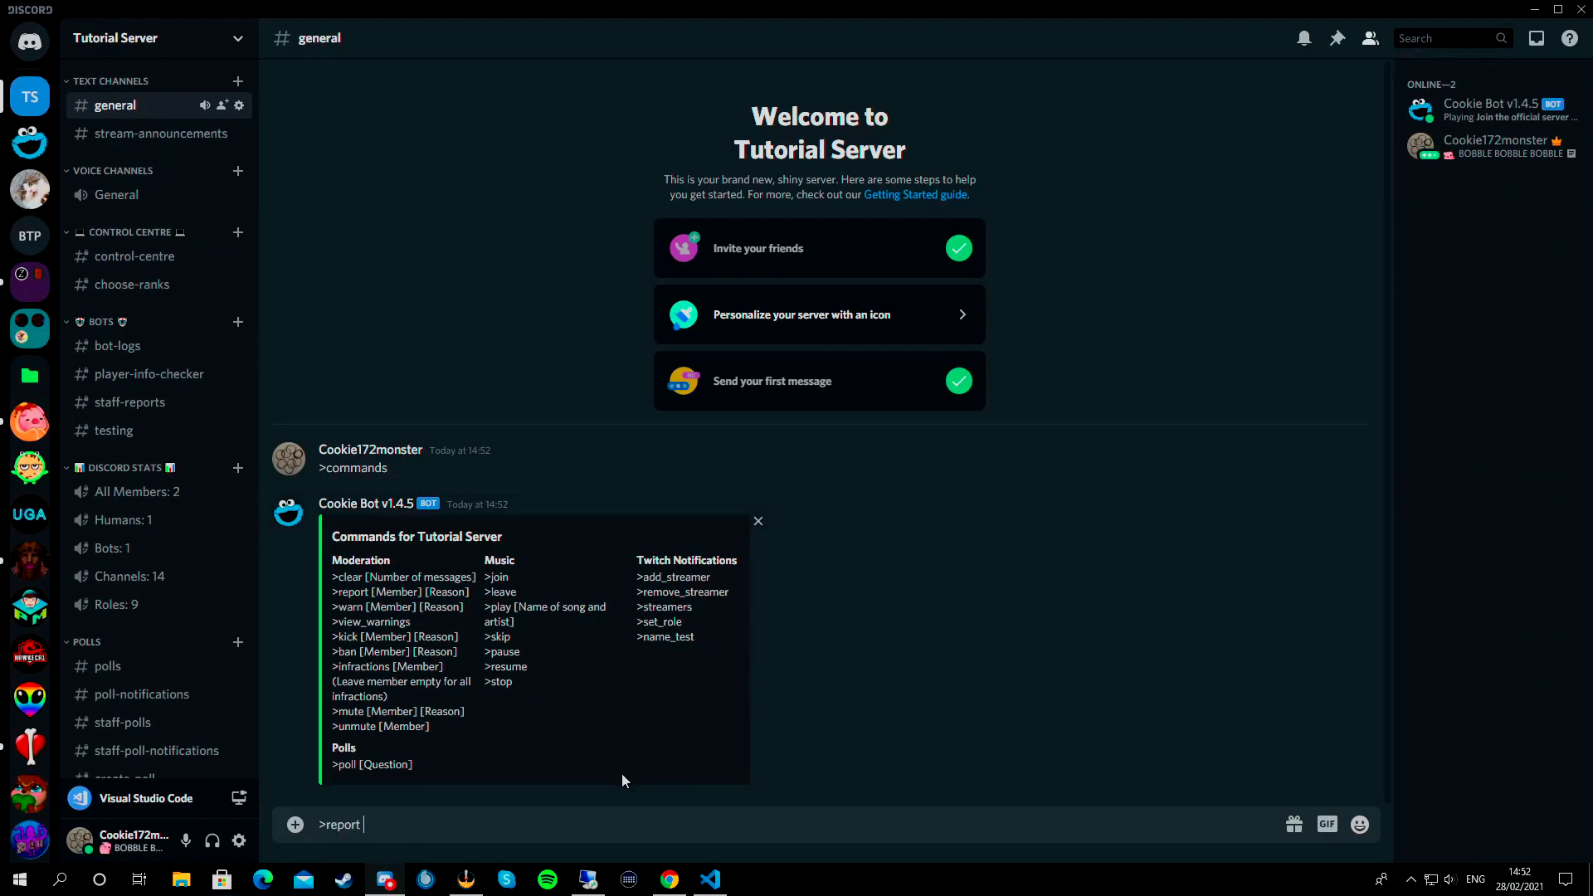
pyautogui.write('@coo')
pyautogui.press('Tab')
pyautogui.press('Return')
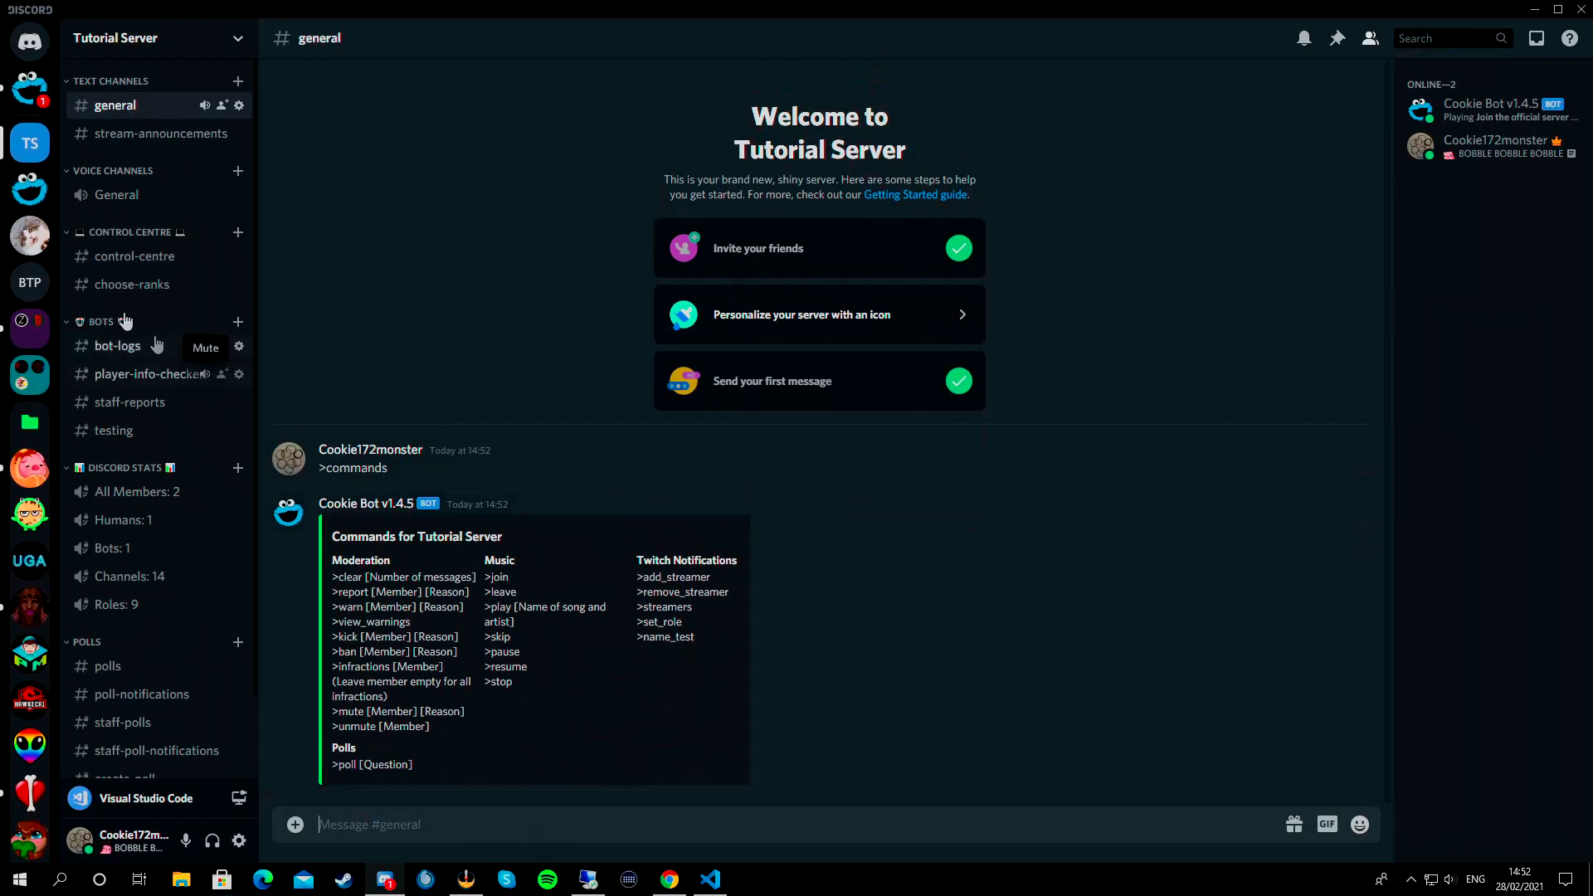
pyautogui.click(31, 95)
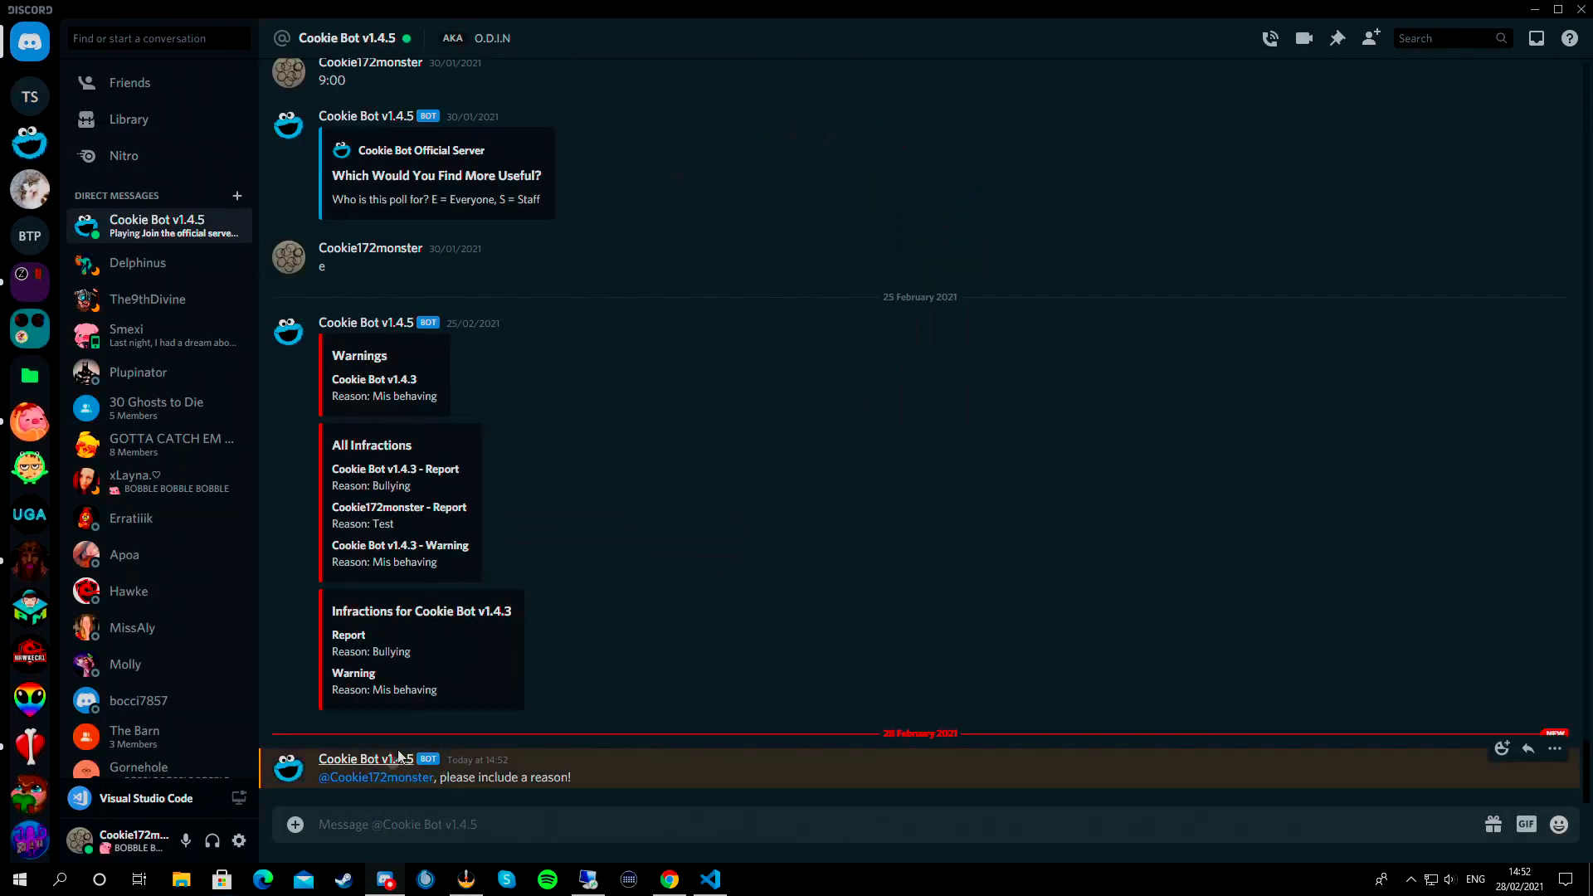
# Step: Read the bot's direct message about the report command and open the general channel of the Cookie Bot Official Server
pyautogui.moveTo(573, 777); pyautogui.dragTo(320, 777)
pyautogui.click(373, 777)
pyautogui.click(32, 148)
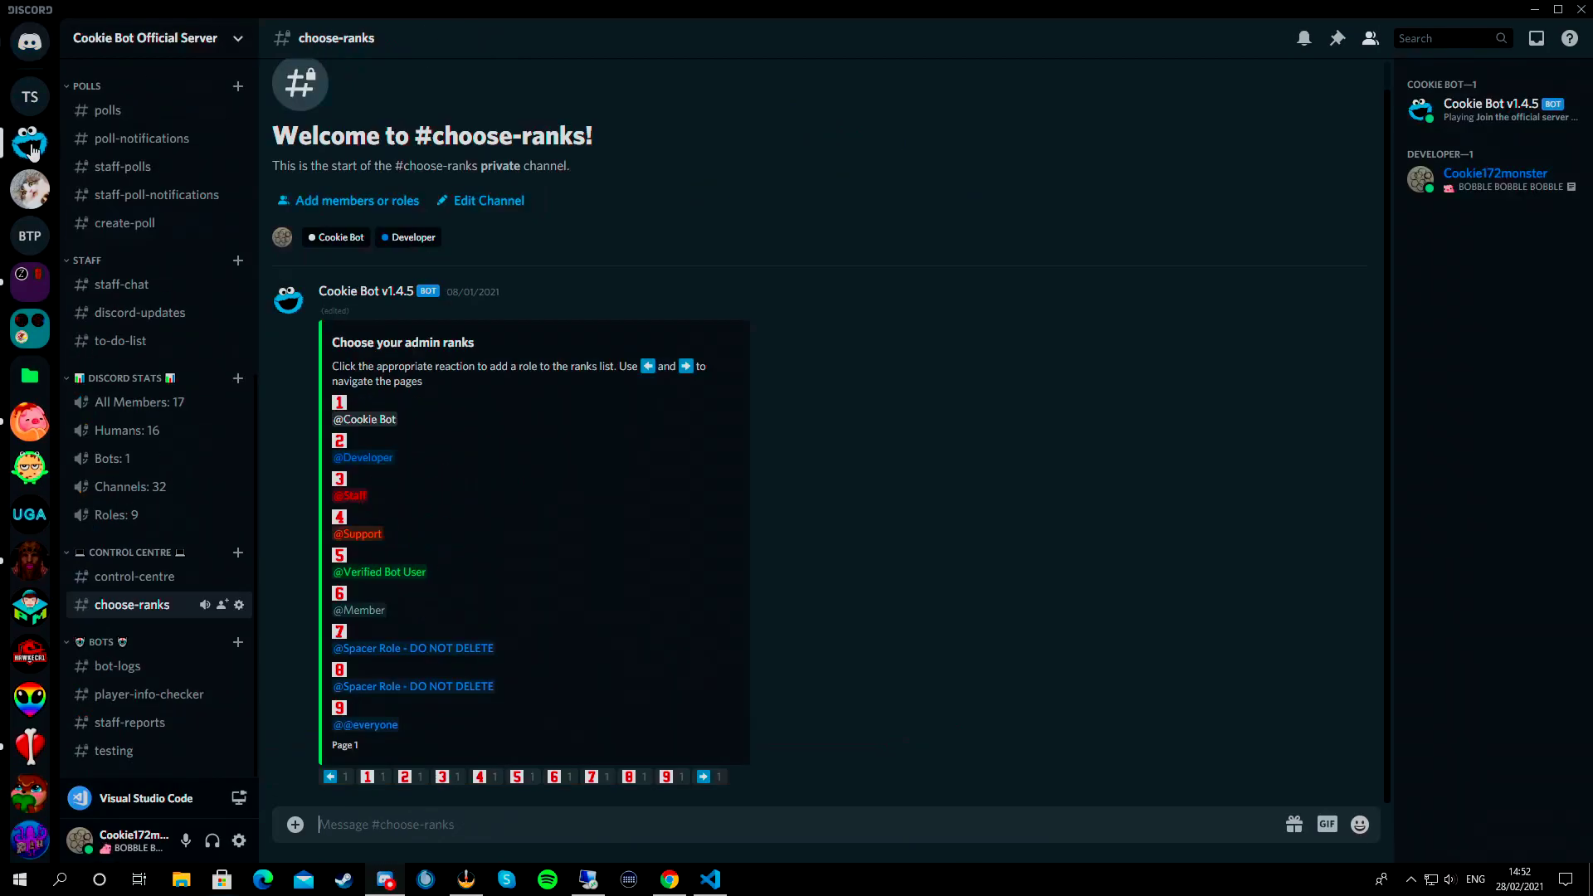
pyautogui.scroll(4, 151, 219)
pyautogui.scroll(3, 151, 220)
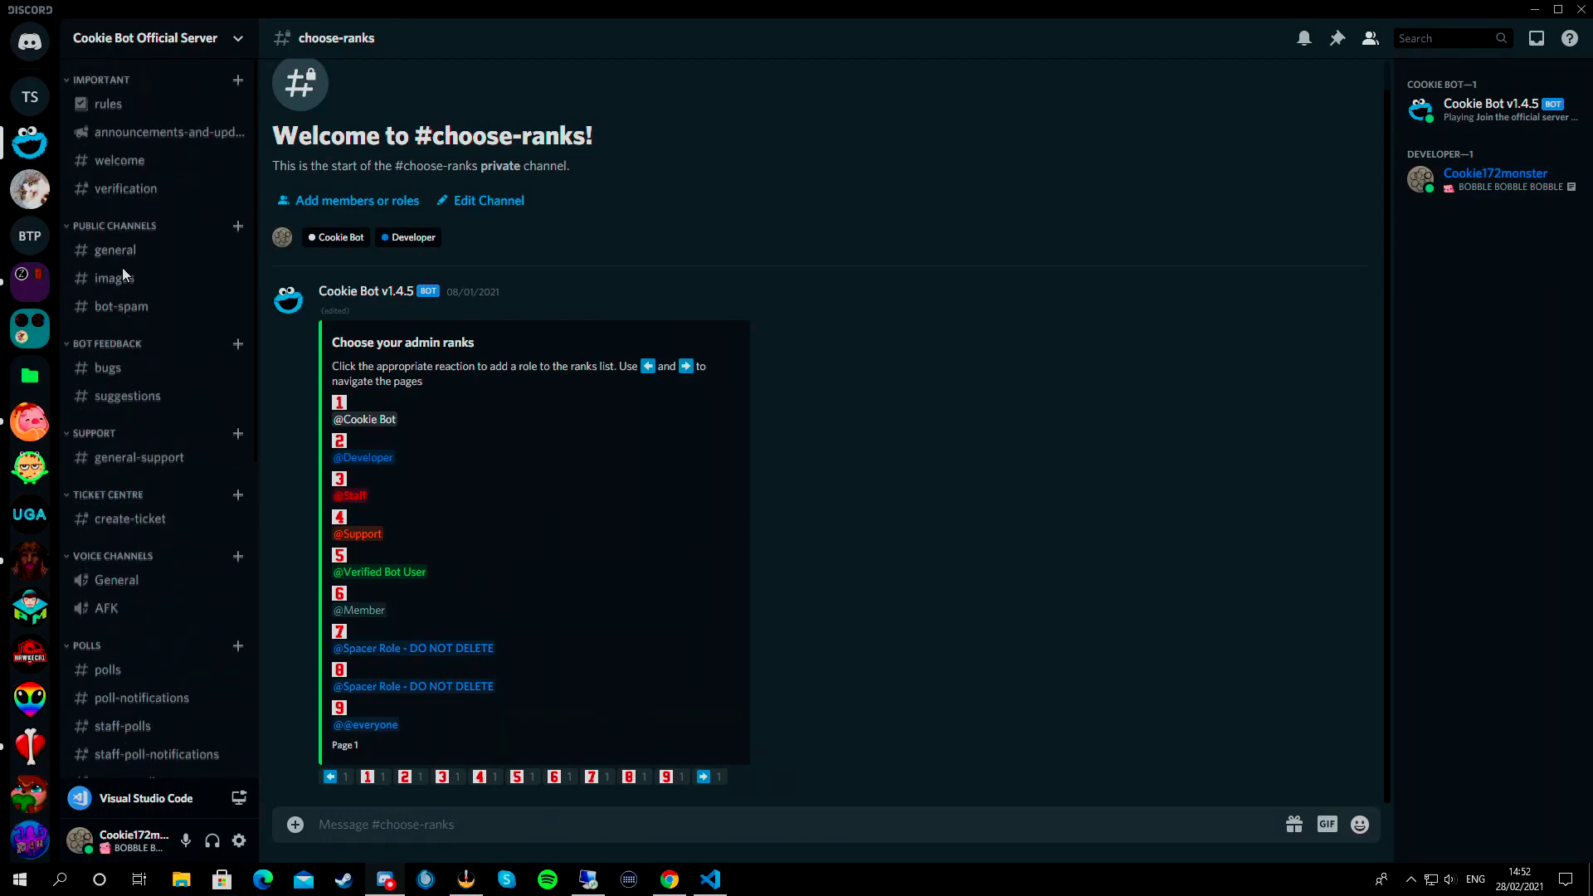
pyautogui.click(116, 251)
# Step: Report Cookie Bot v1.4.5 for test with the >report command in the Tutorial Server's general channel, and open bot-logs
pyautogui.click(30, 97)
pyautogui.scroll(-2, 162, 619)
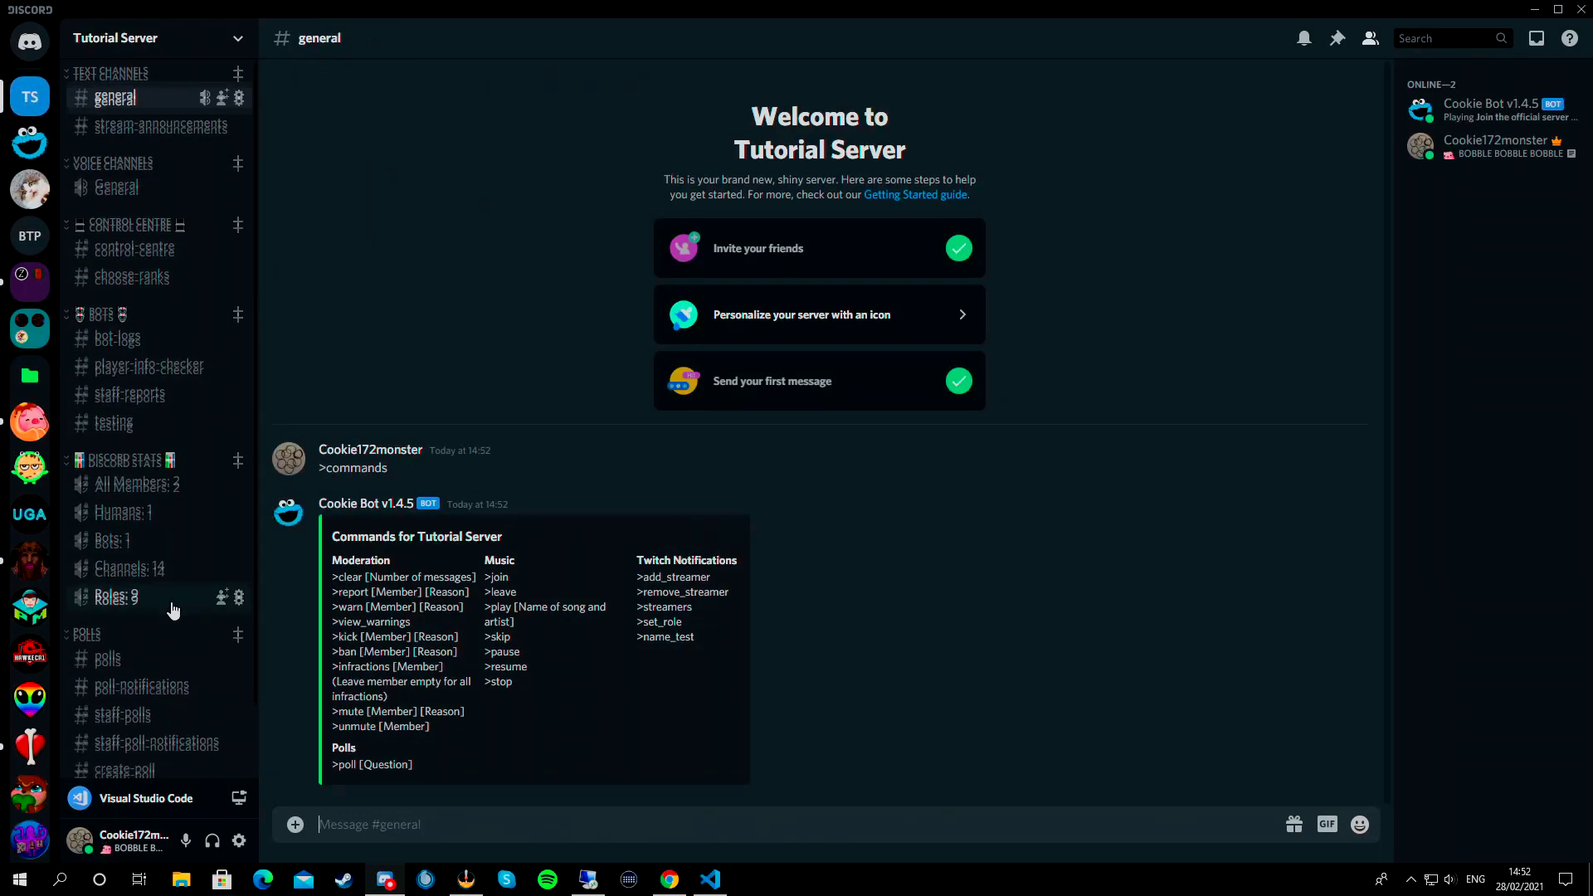
pyautogui.scroll(2, 171, 605)
pyautogui.scroll(-2, 166, 425)
pyautogui.scroll(2, 162, 423)
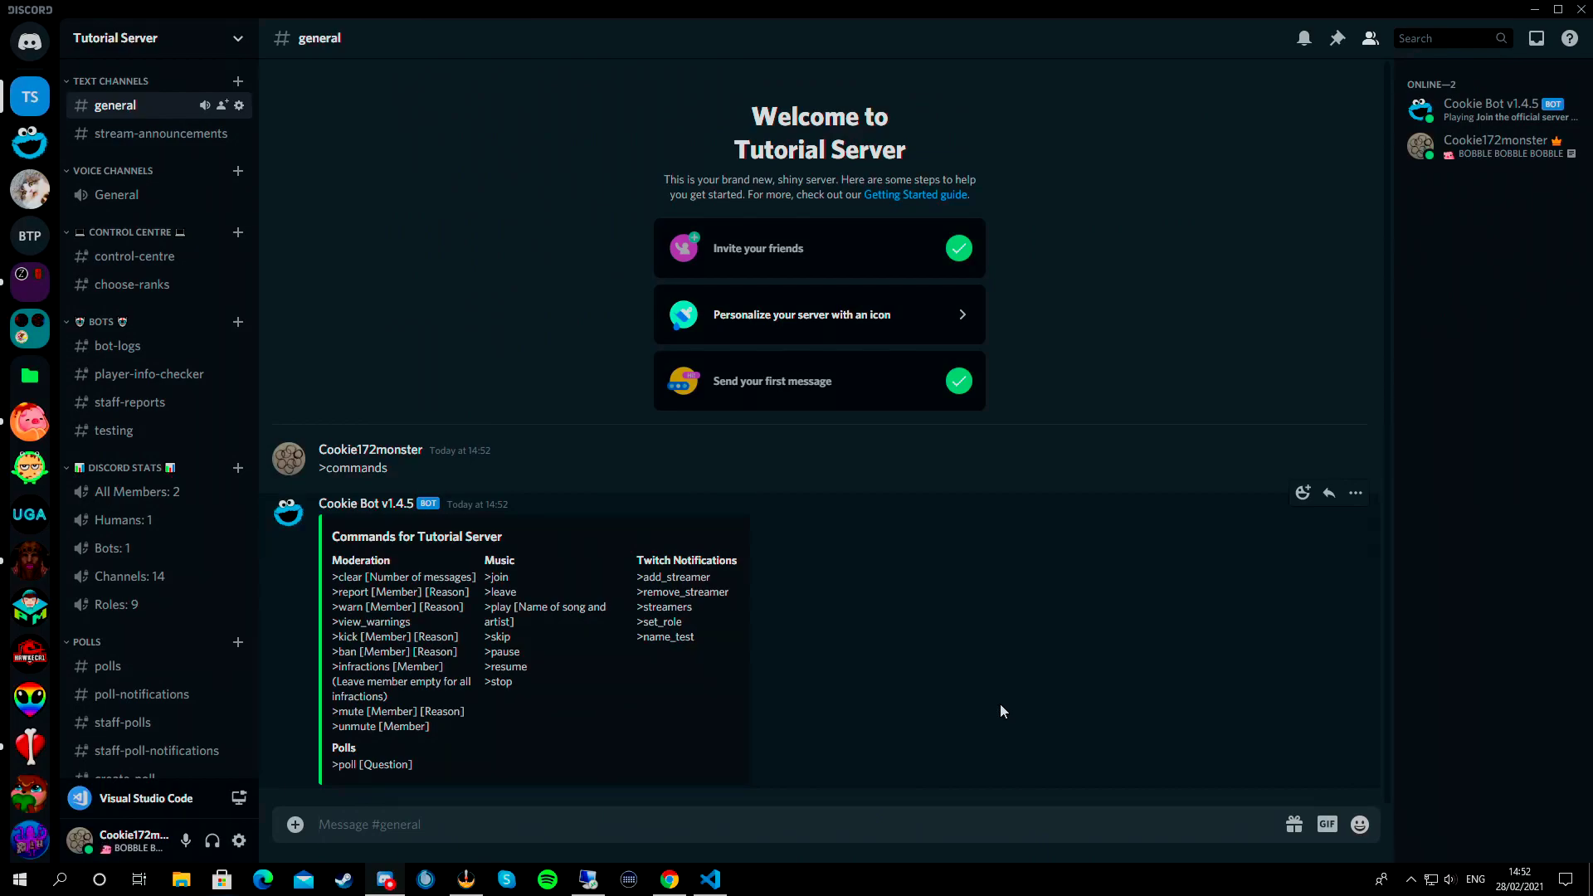
pyautogui.write('>report ')
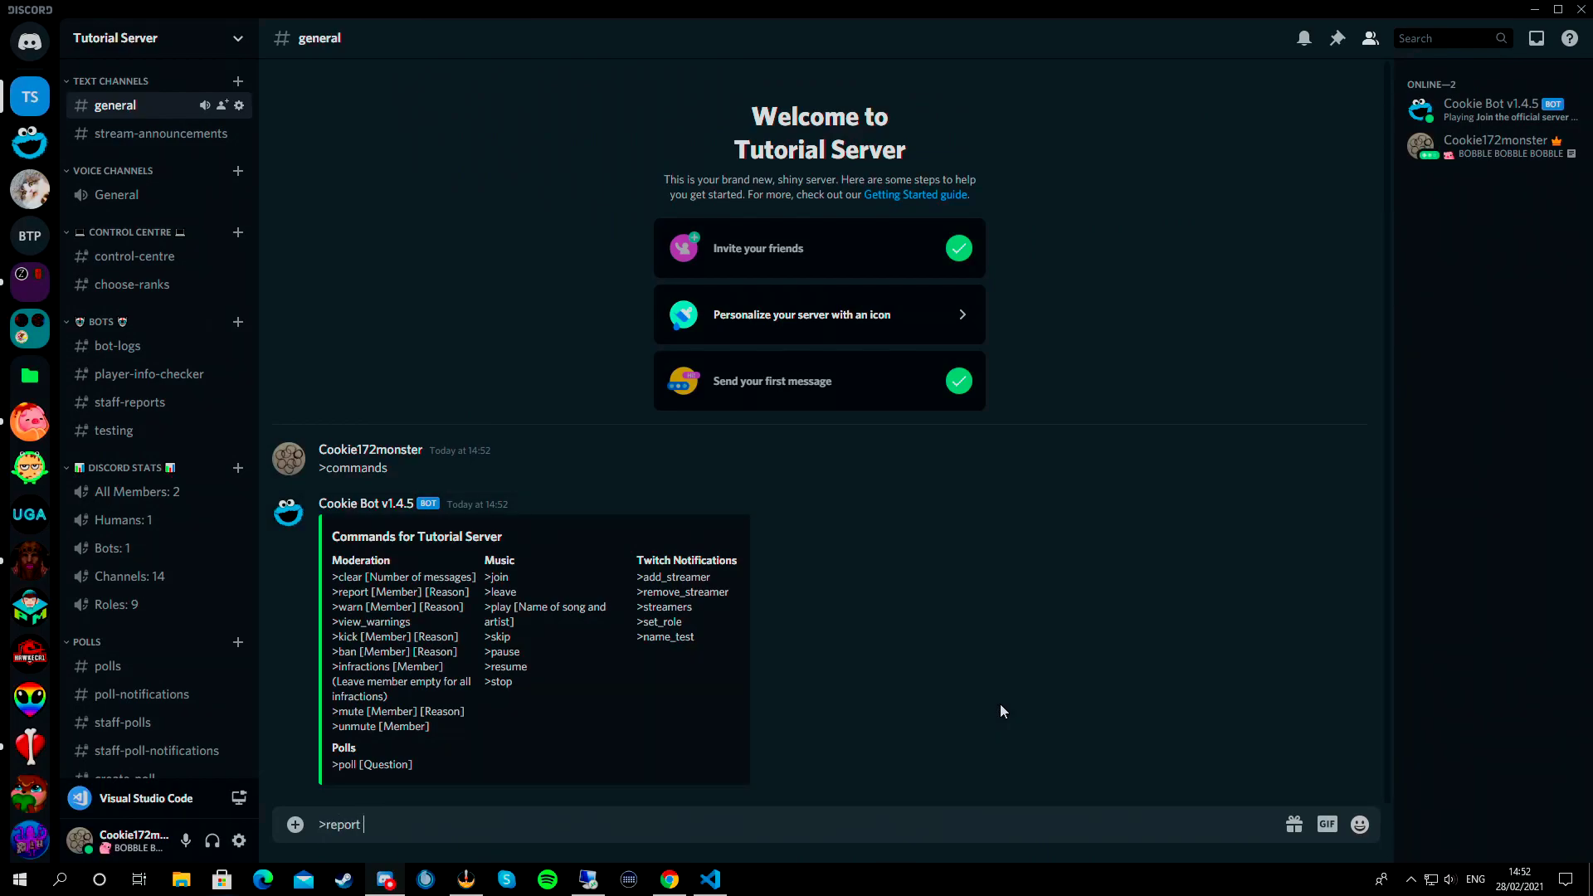
pyautogui.write('@coo')
pyautogui.press('Return')
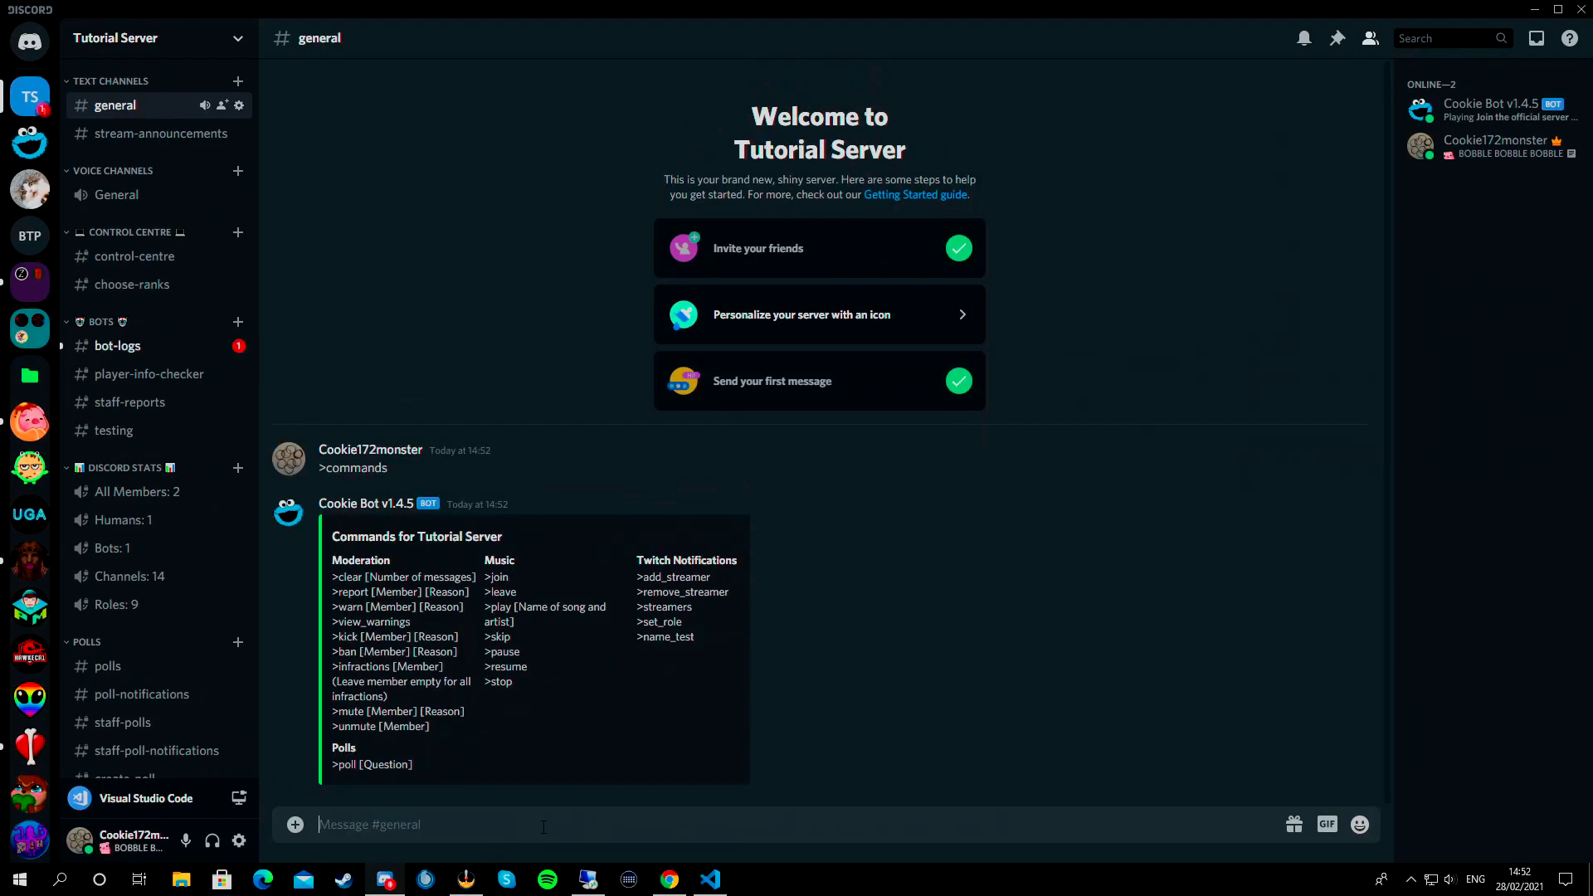
pyautogui.click(131, 345)
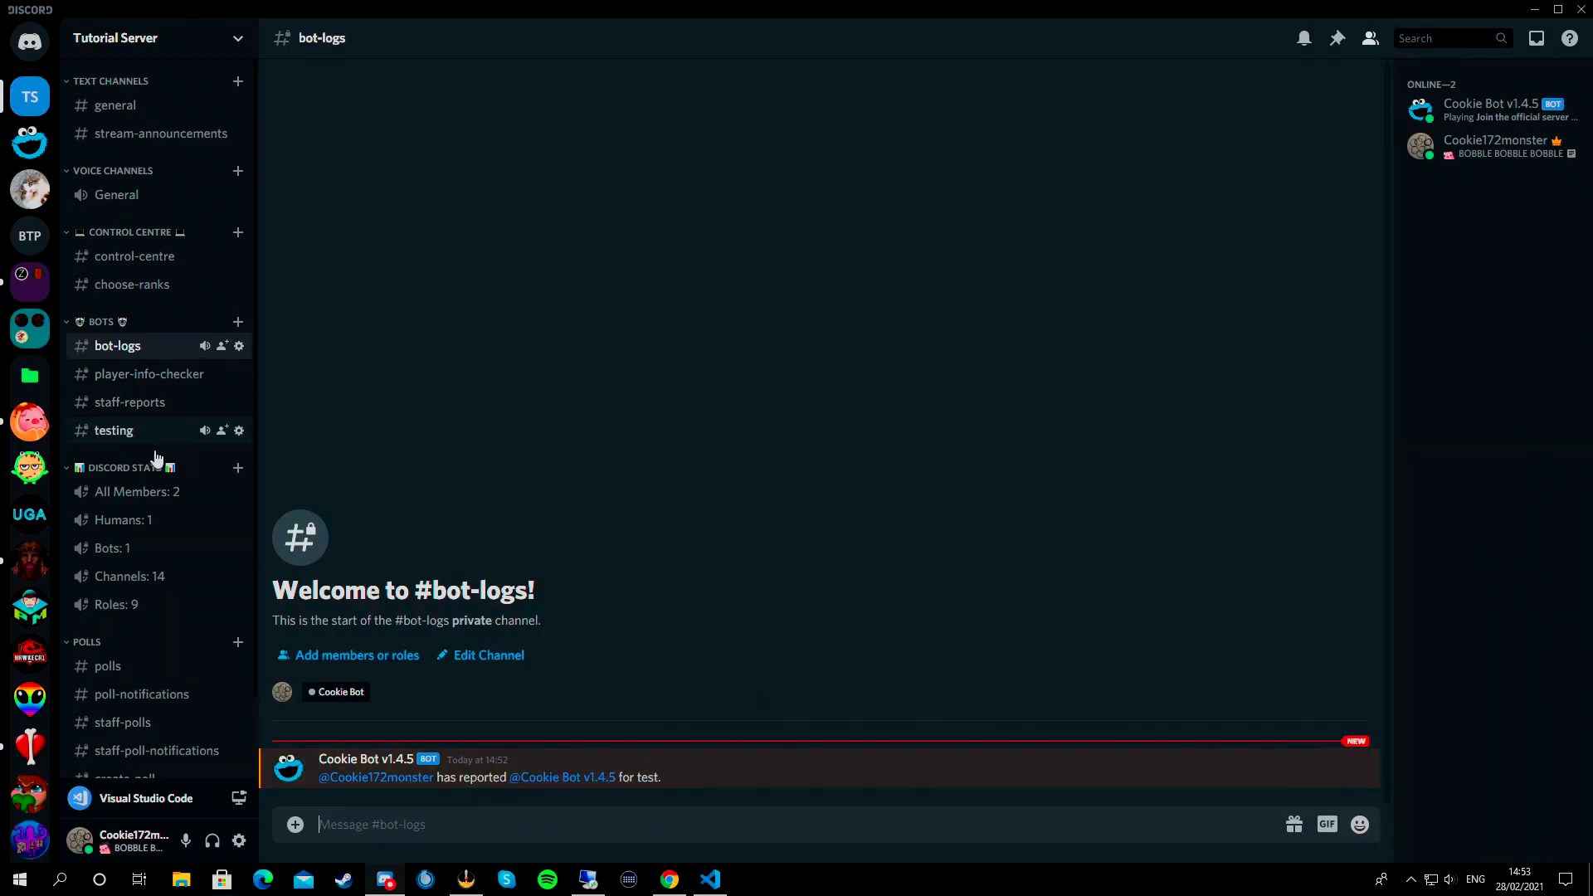
# Step: Send the >warn command in the general channel, mentioning Cookie Bot v1.4.5 with the reason test
pyautogui.click(140, 106)
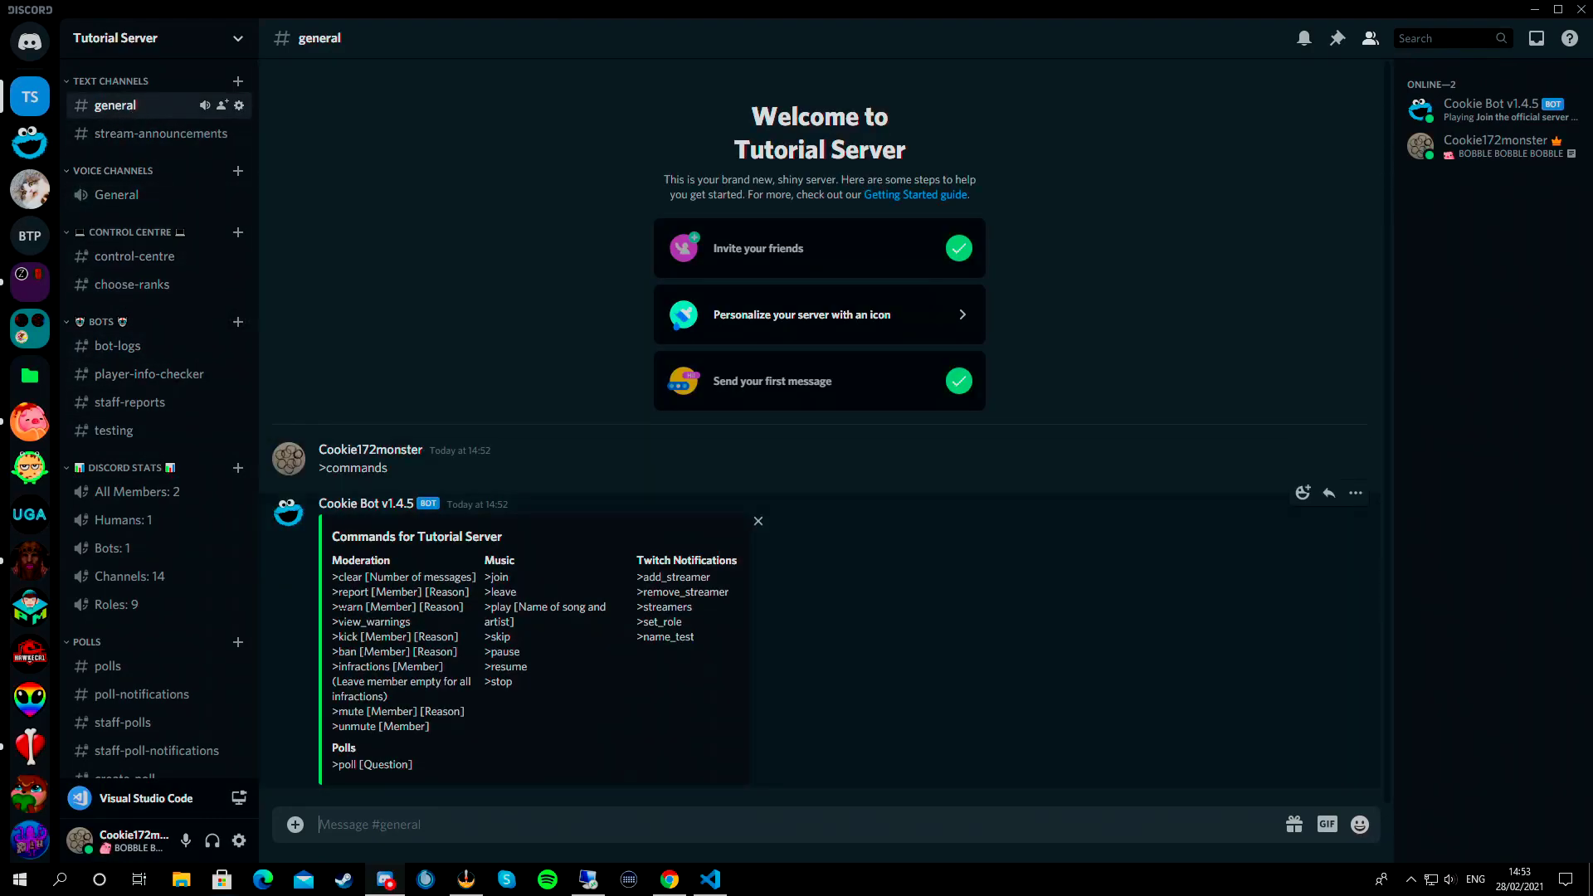
pyautogui.write('>warn')
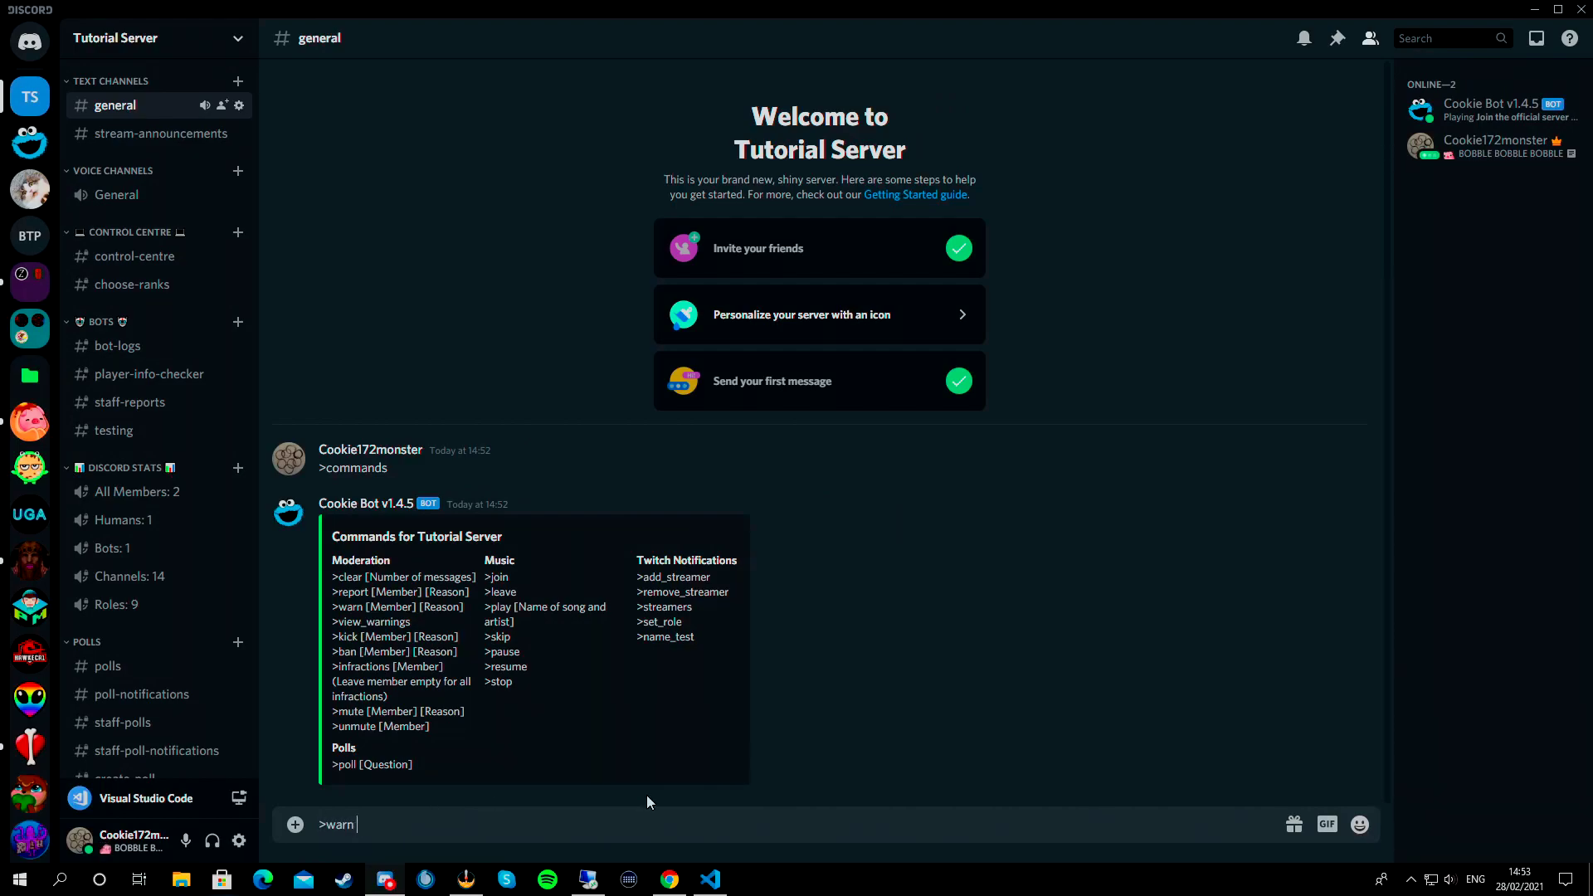
pyautogui.write(' @co')
pyautogui.press('Return')
pyautogui.write('test')
pyautogui.press('Return')
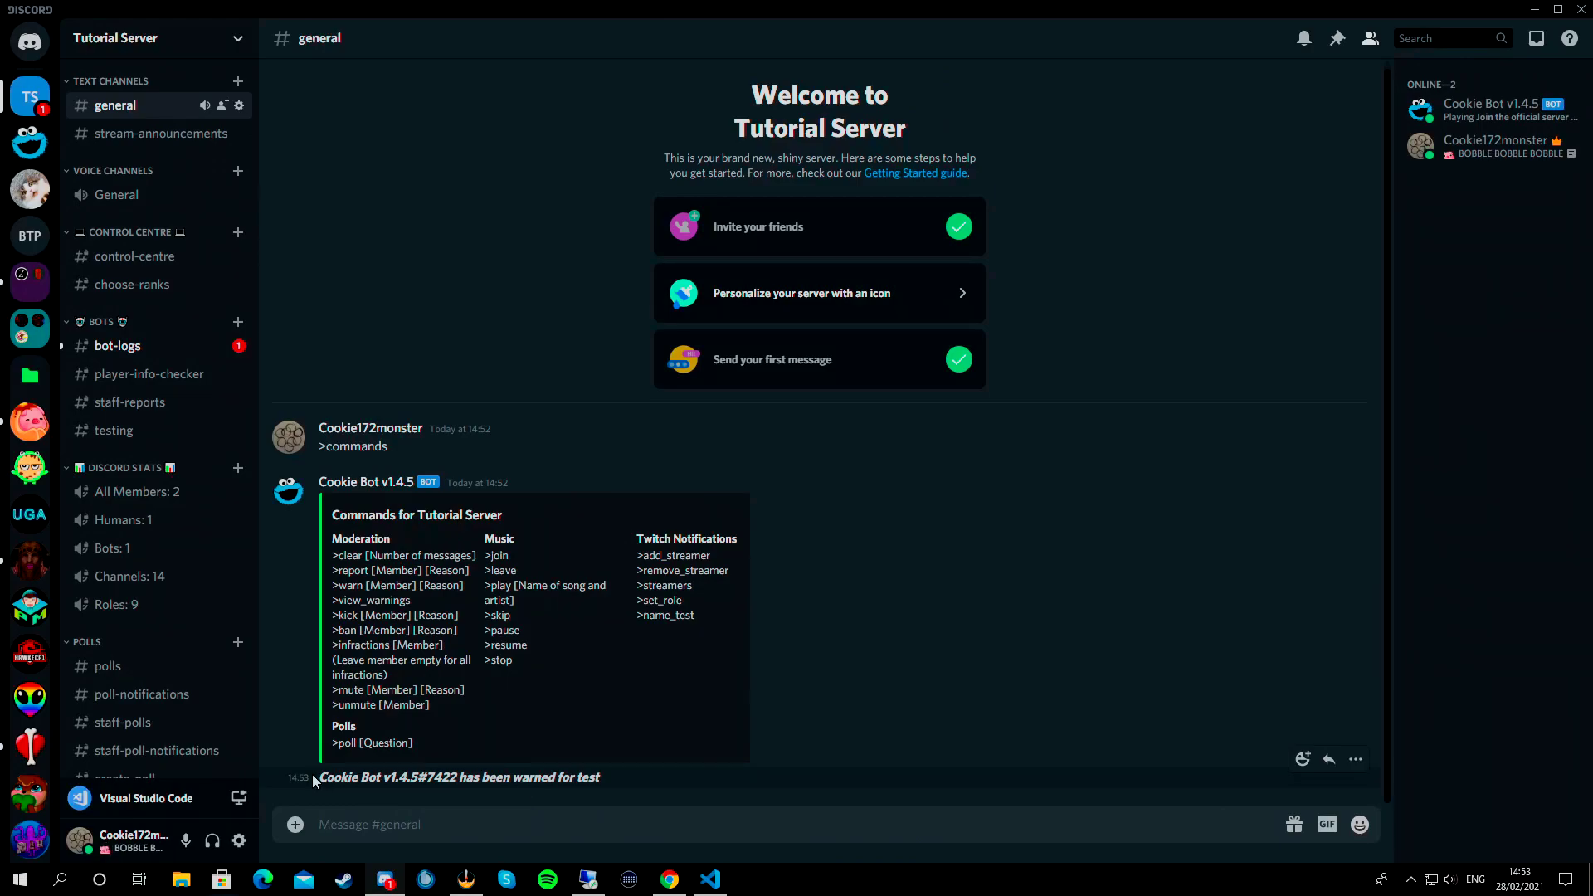
# Step: Examine the warning message in the general channel and the warning entry logged in bot-logs
pyautogui.tripleClick(609, 780)
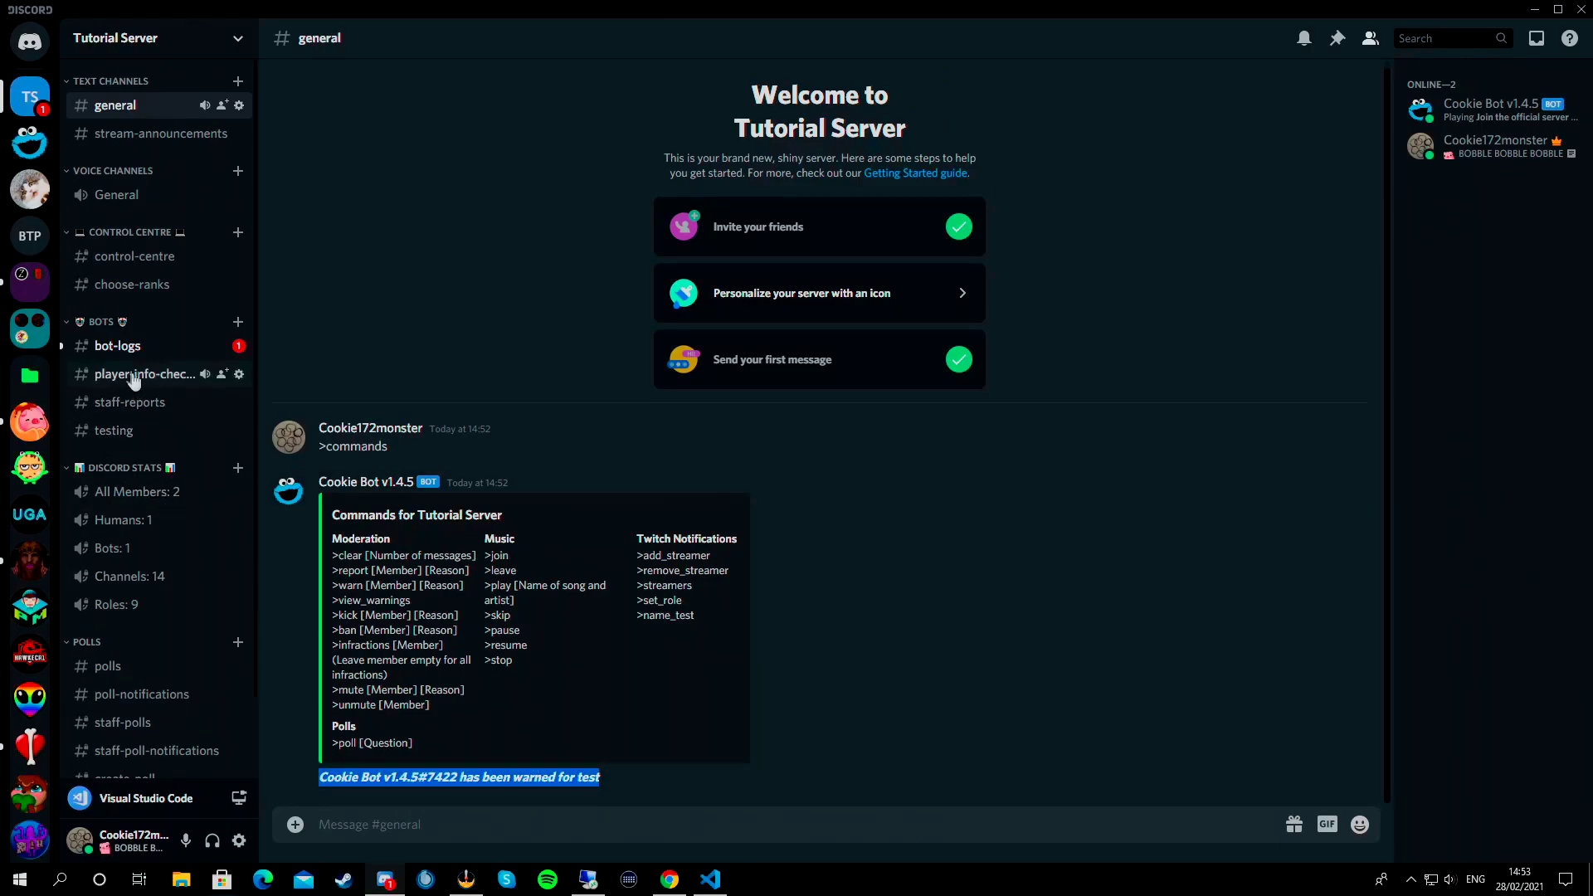
pyautogui.click(120, 347)
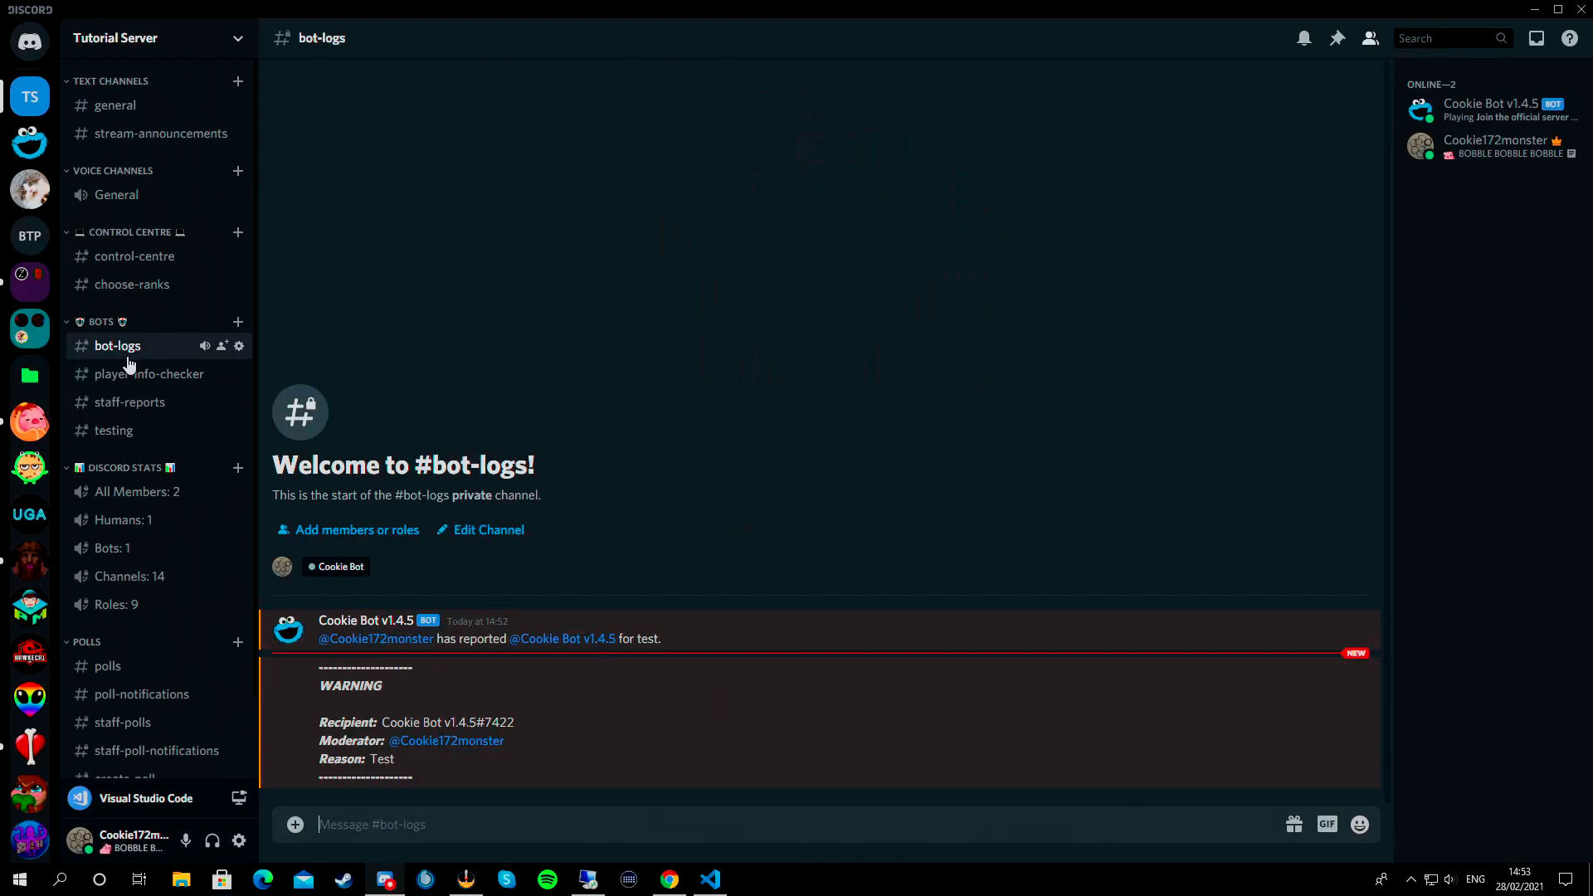
pyautogui.moveTo(320, 671); pyautogui.dragTo(299, 733)
pyautogui.click(382, 741)
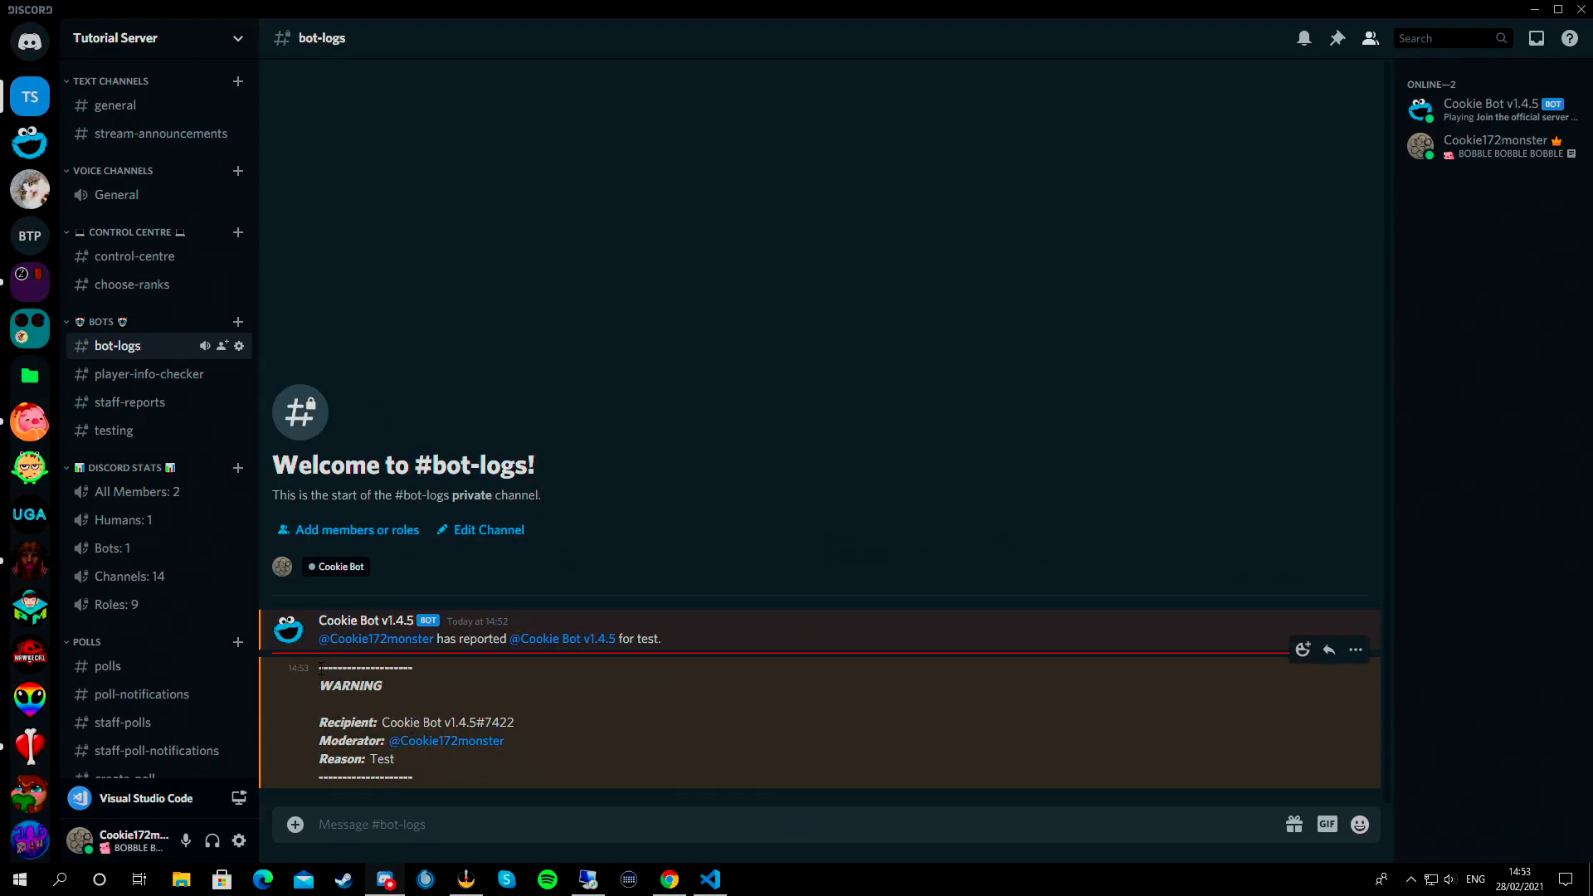
pyautogui.moveTo(321, 668); pyautogui.dragTo(505, 798)
pyautogui.click(425, 722)
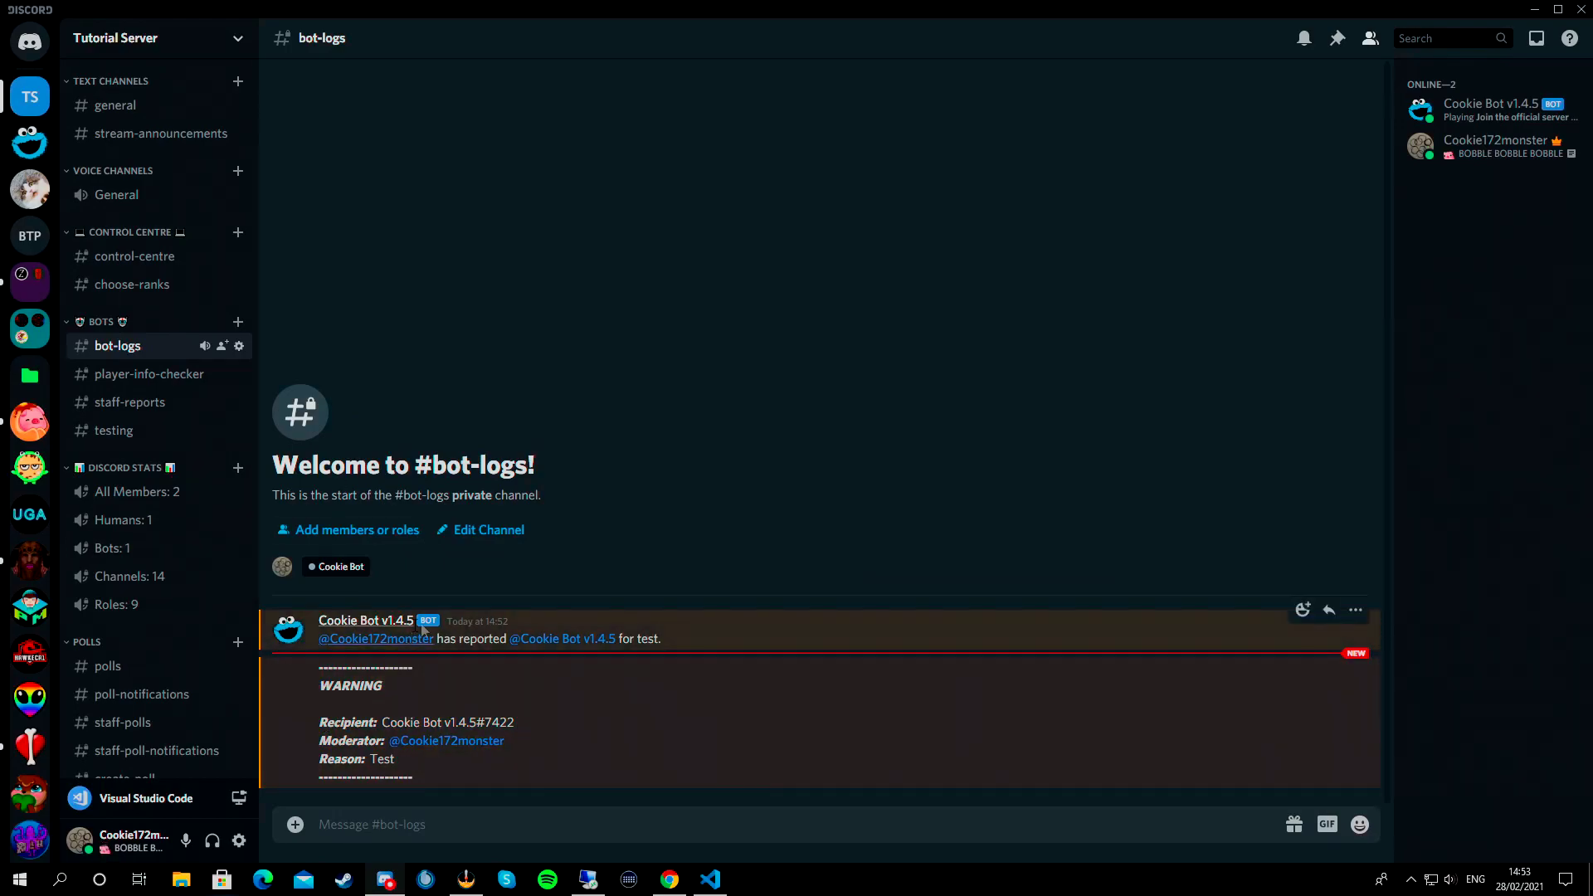
# Step: Examine the syntax of the kick, ban and infractions commands in the general channel's command list
pyautogui.click(125, 121)
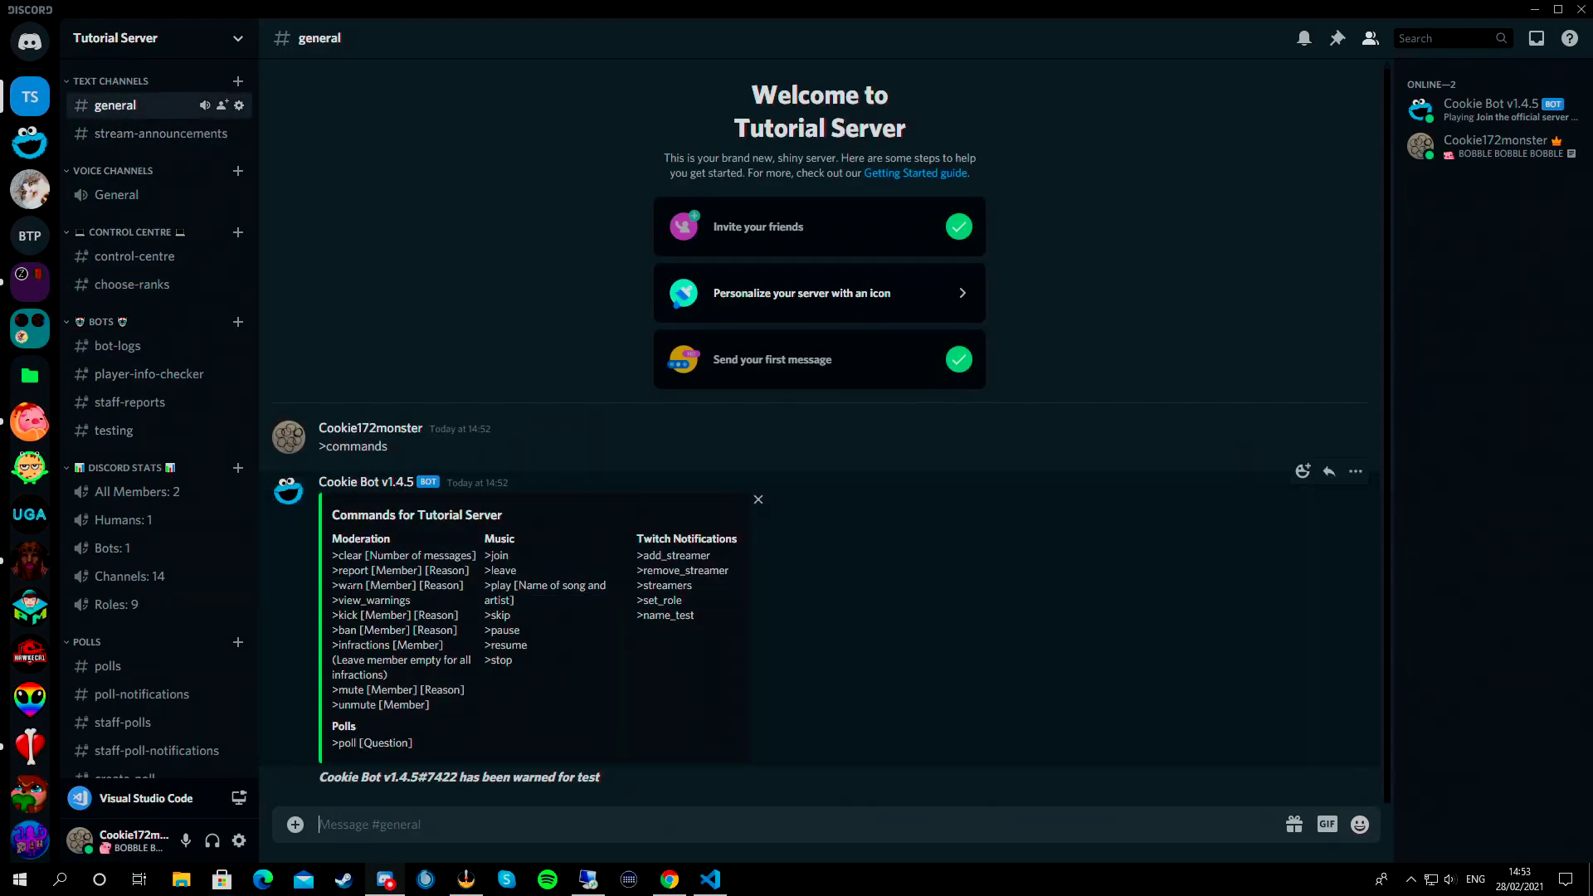
pyautogui.moveTo(340, 615); pyautogui.dragTo(458, 635)
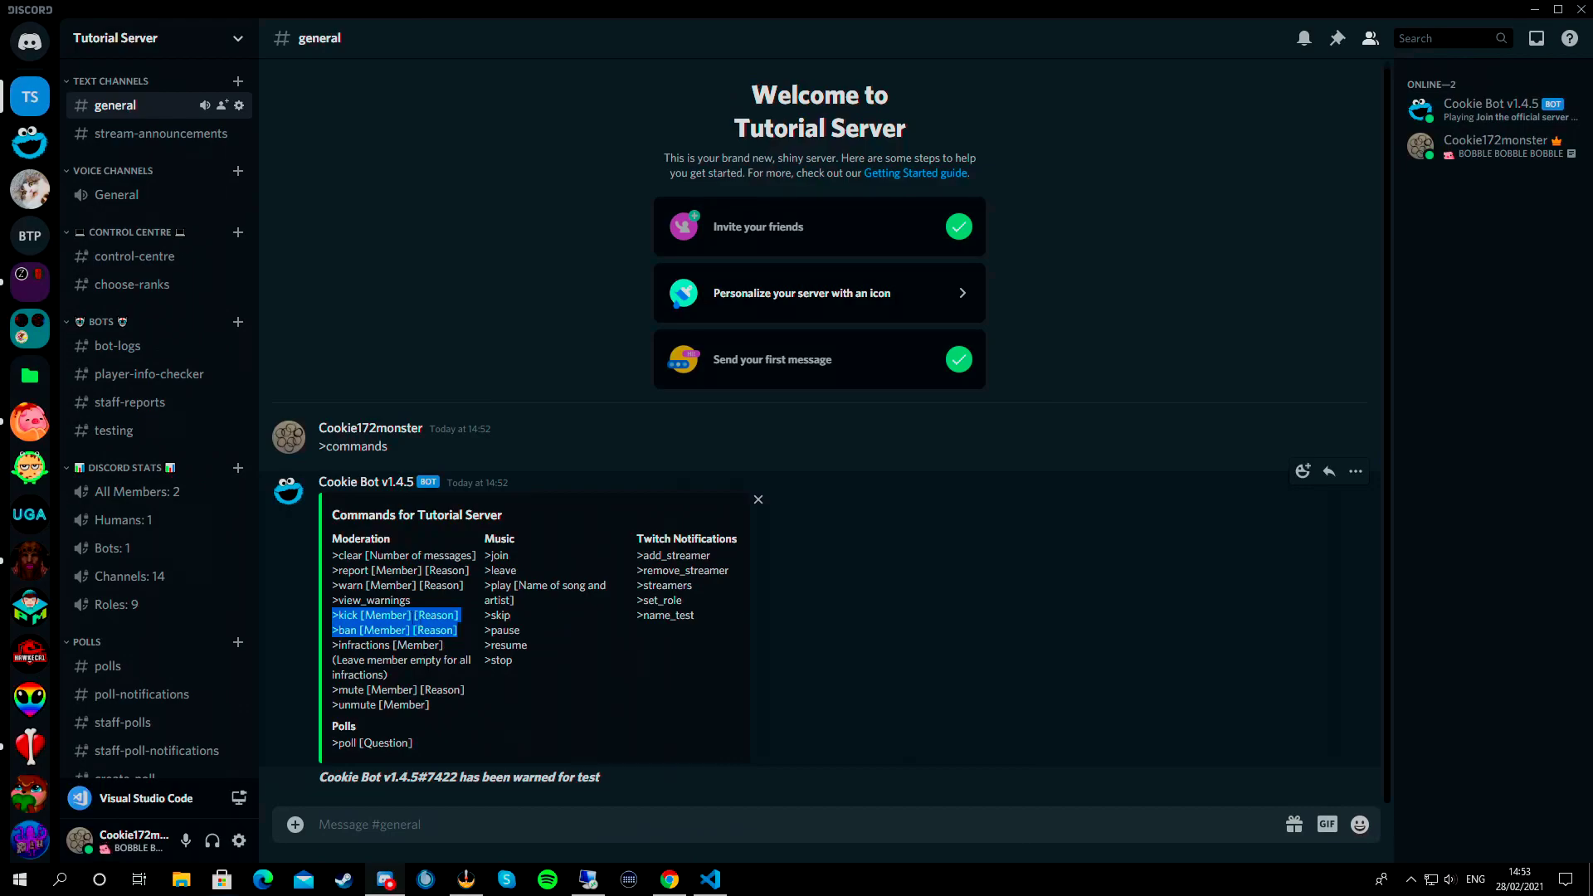
pyautogui.click(1079, 581)
pyautogui.moveTo(332, 645); pyautogui.dragTo(463, 685)
pyautogui.click(463, 685)
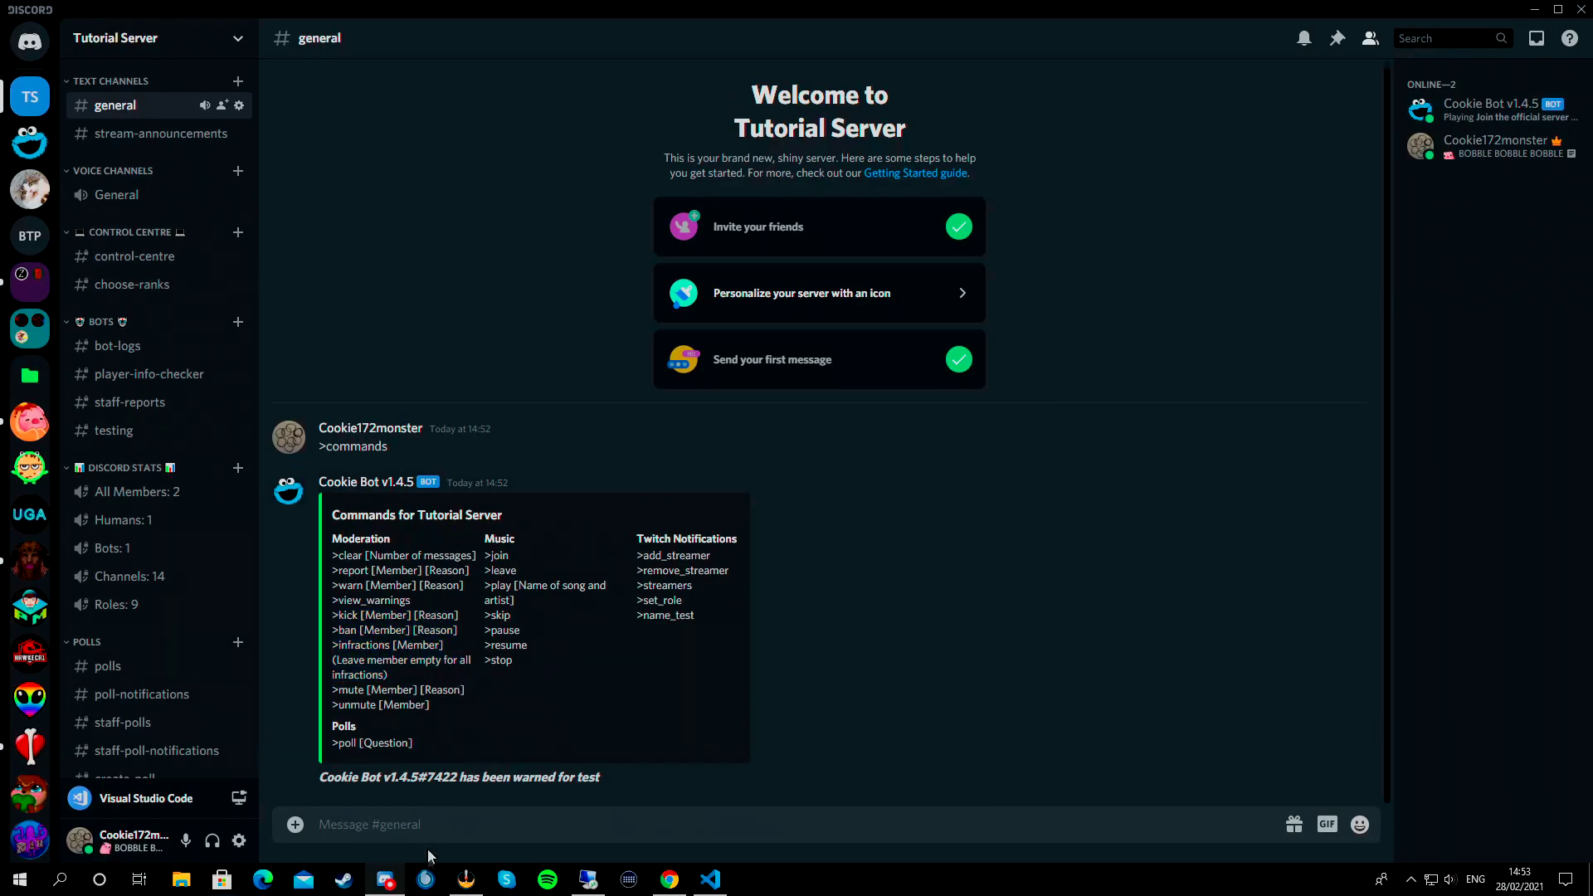
# Step: Send the >infractions command mentioning Cookie Bot v1.4.5, and review the reply in the bot's direct messages
pyautogui.write('>infractions @cooki')
pyautogui.press('Return')
pyautogui.press('Return')
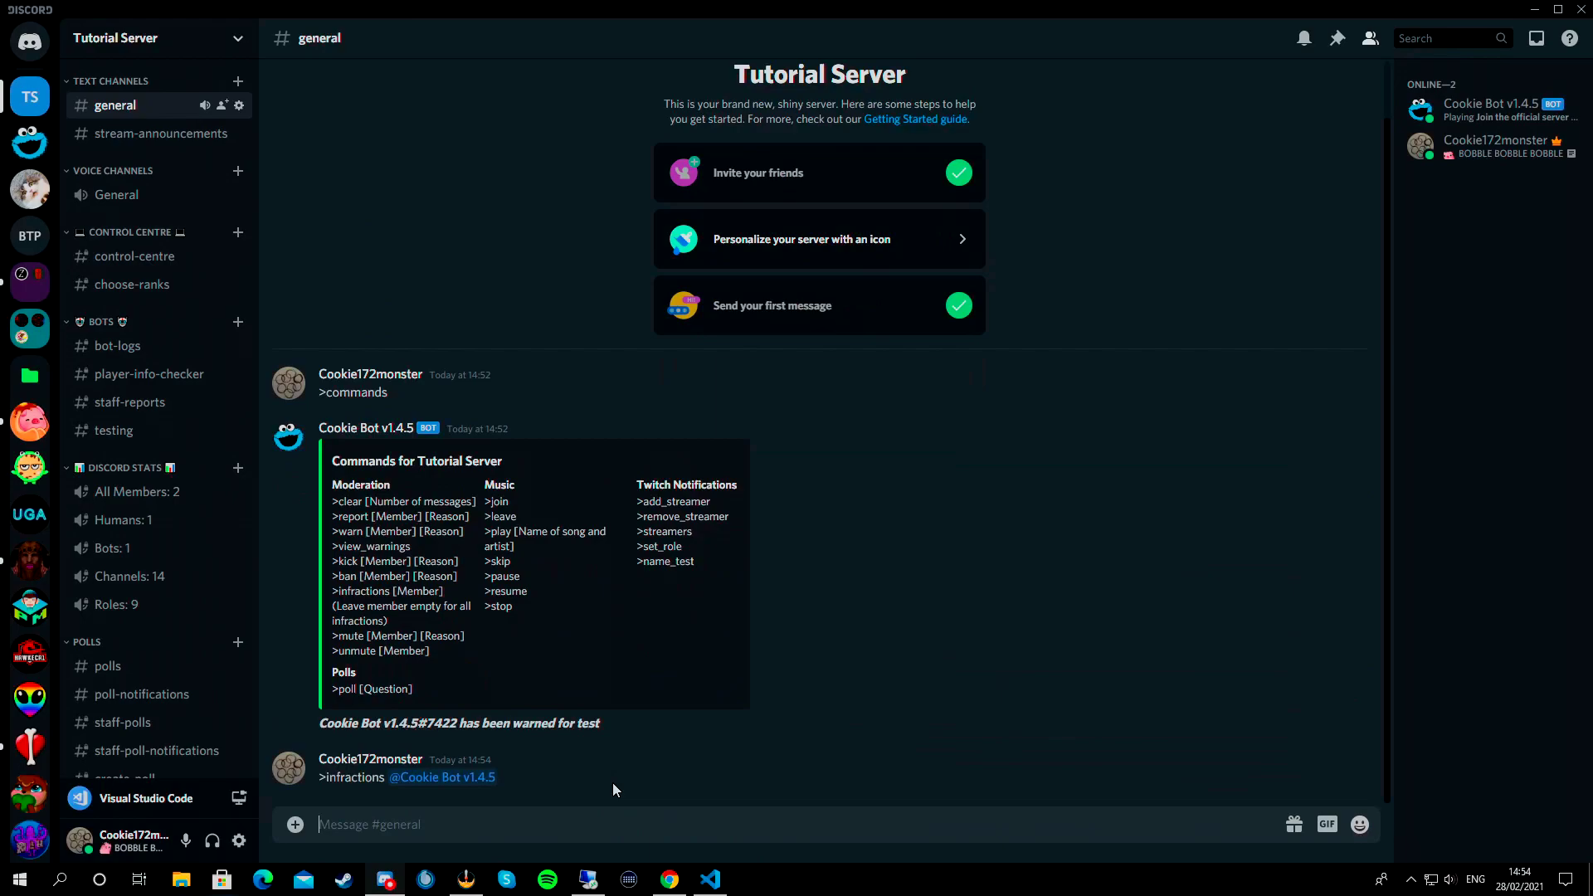
pyautogui.click(29, 88)
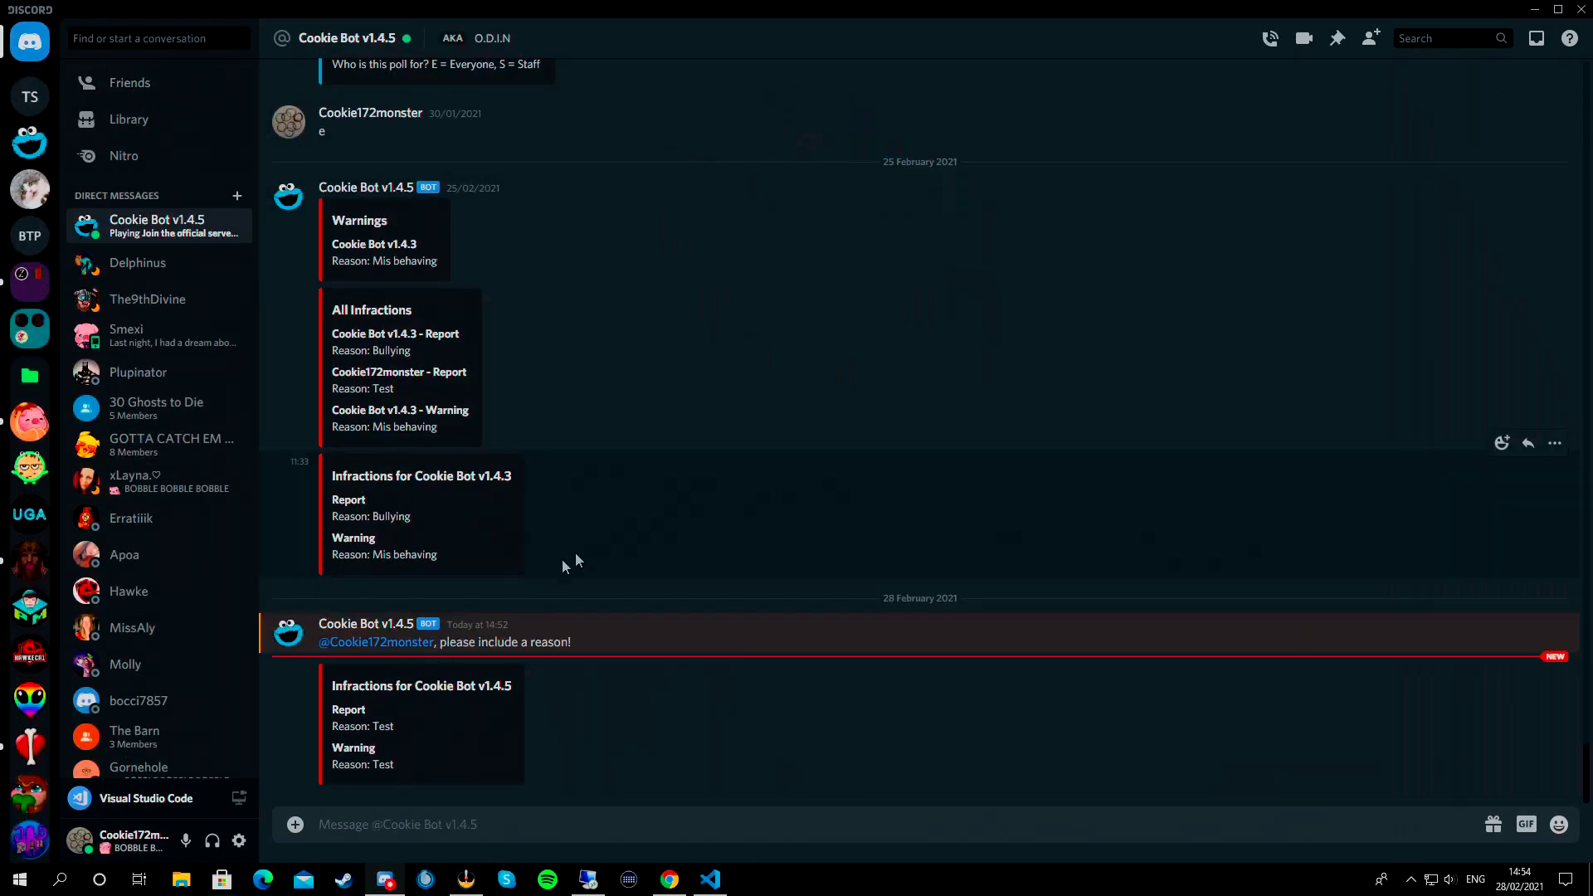
pyautogui.moveTo(332, 705); pyautogui.dragTo(378, 750)
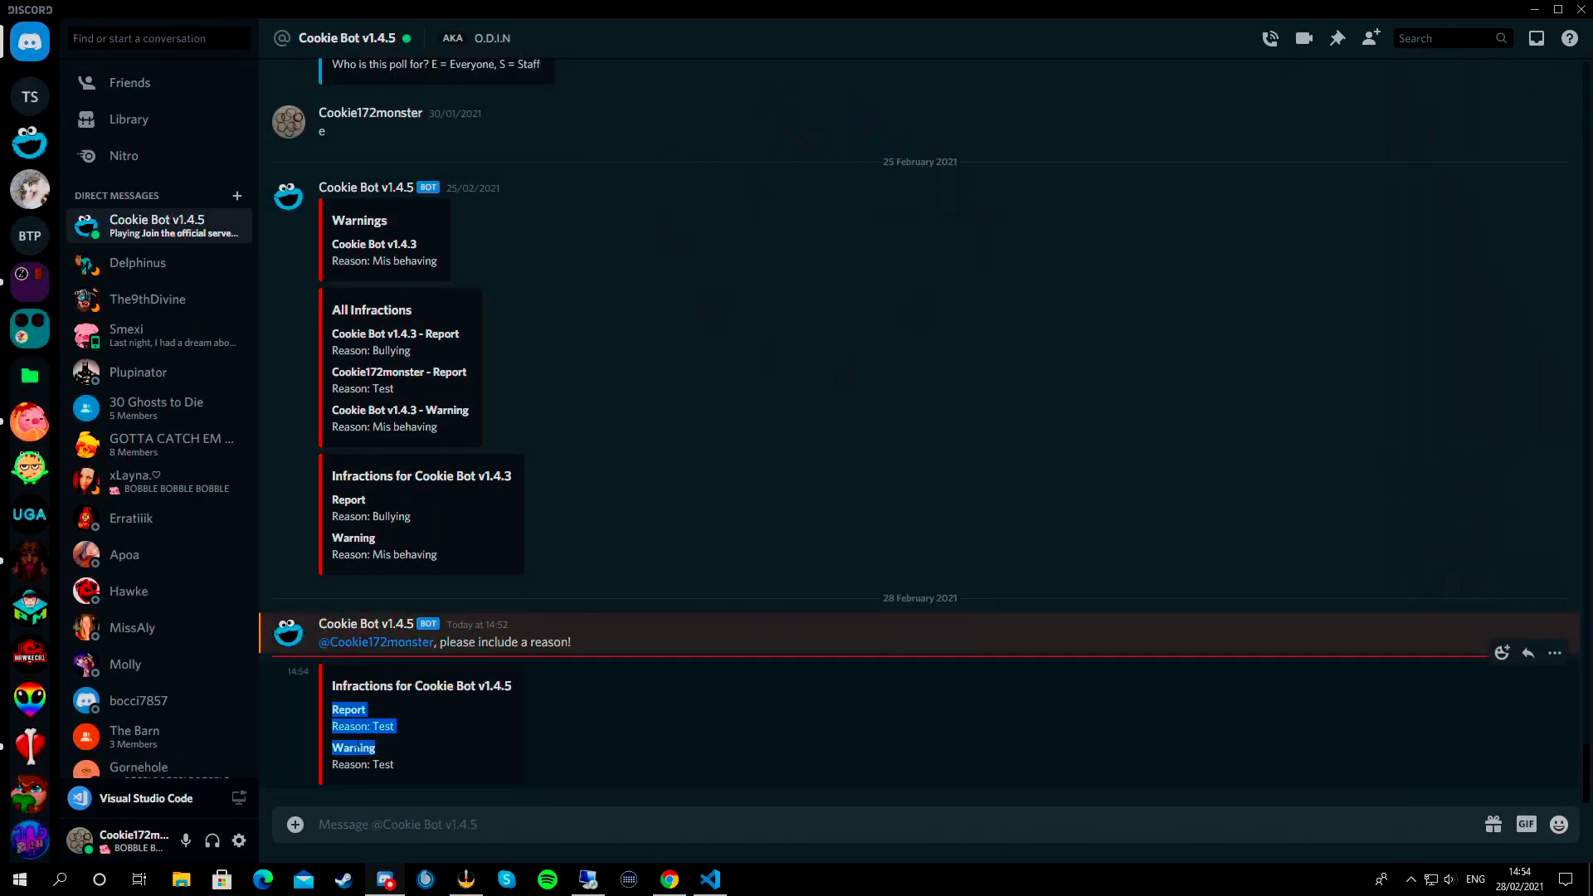
pyautogui.click(350, 764)
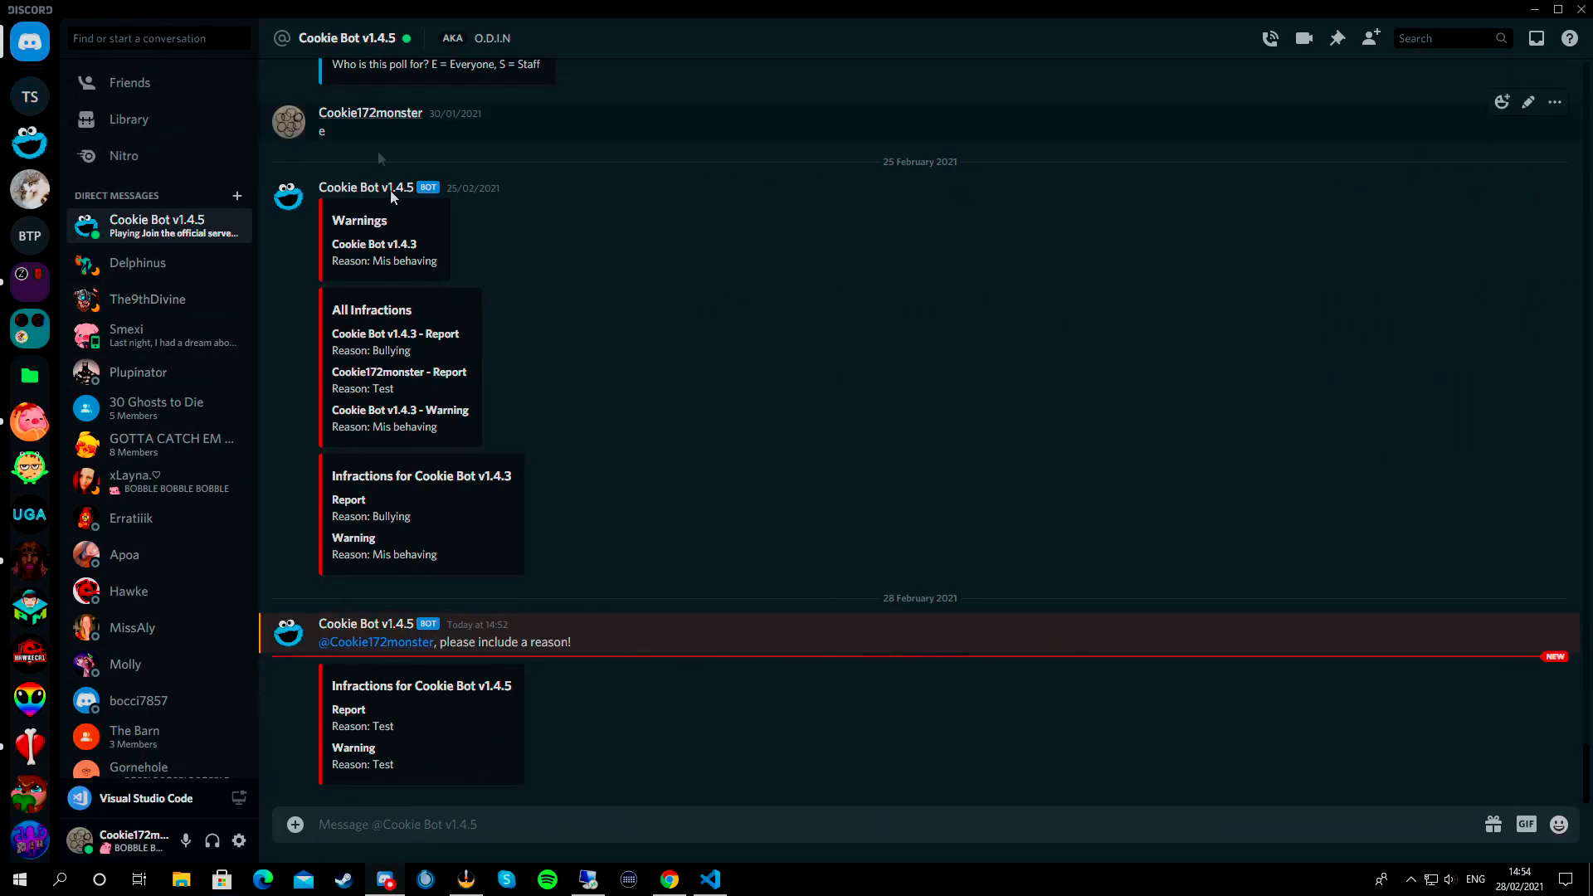
# Step: Send the >infractions command without any member in the Tutorial Server's general channel
pyautogui.click(30, 97)
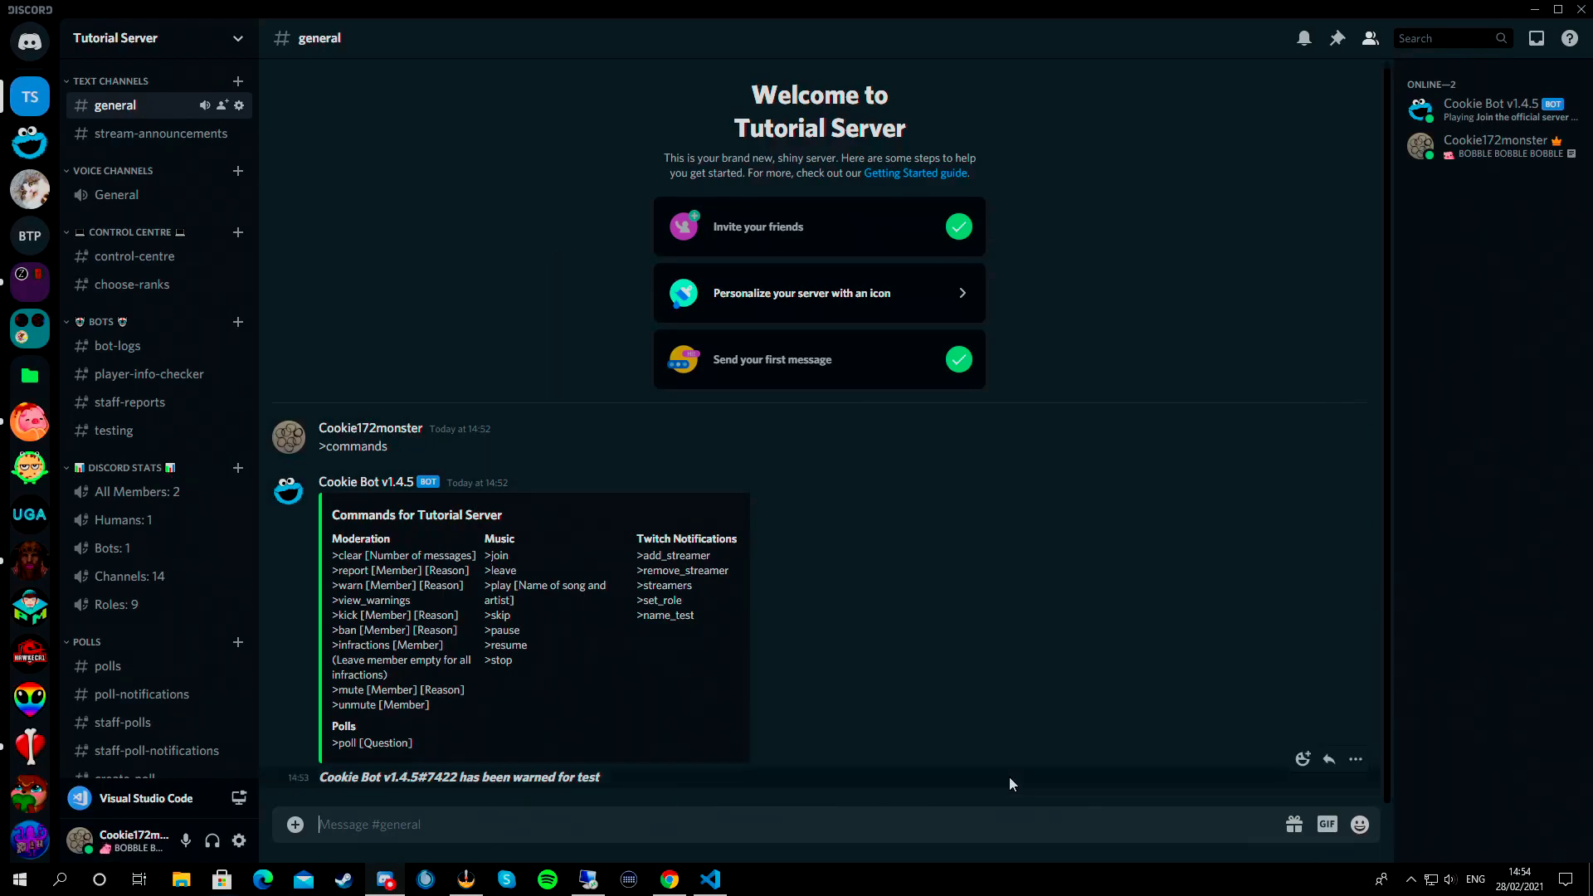
pyautogui.write('>infra')
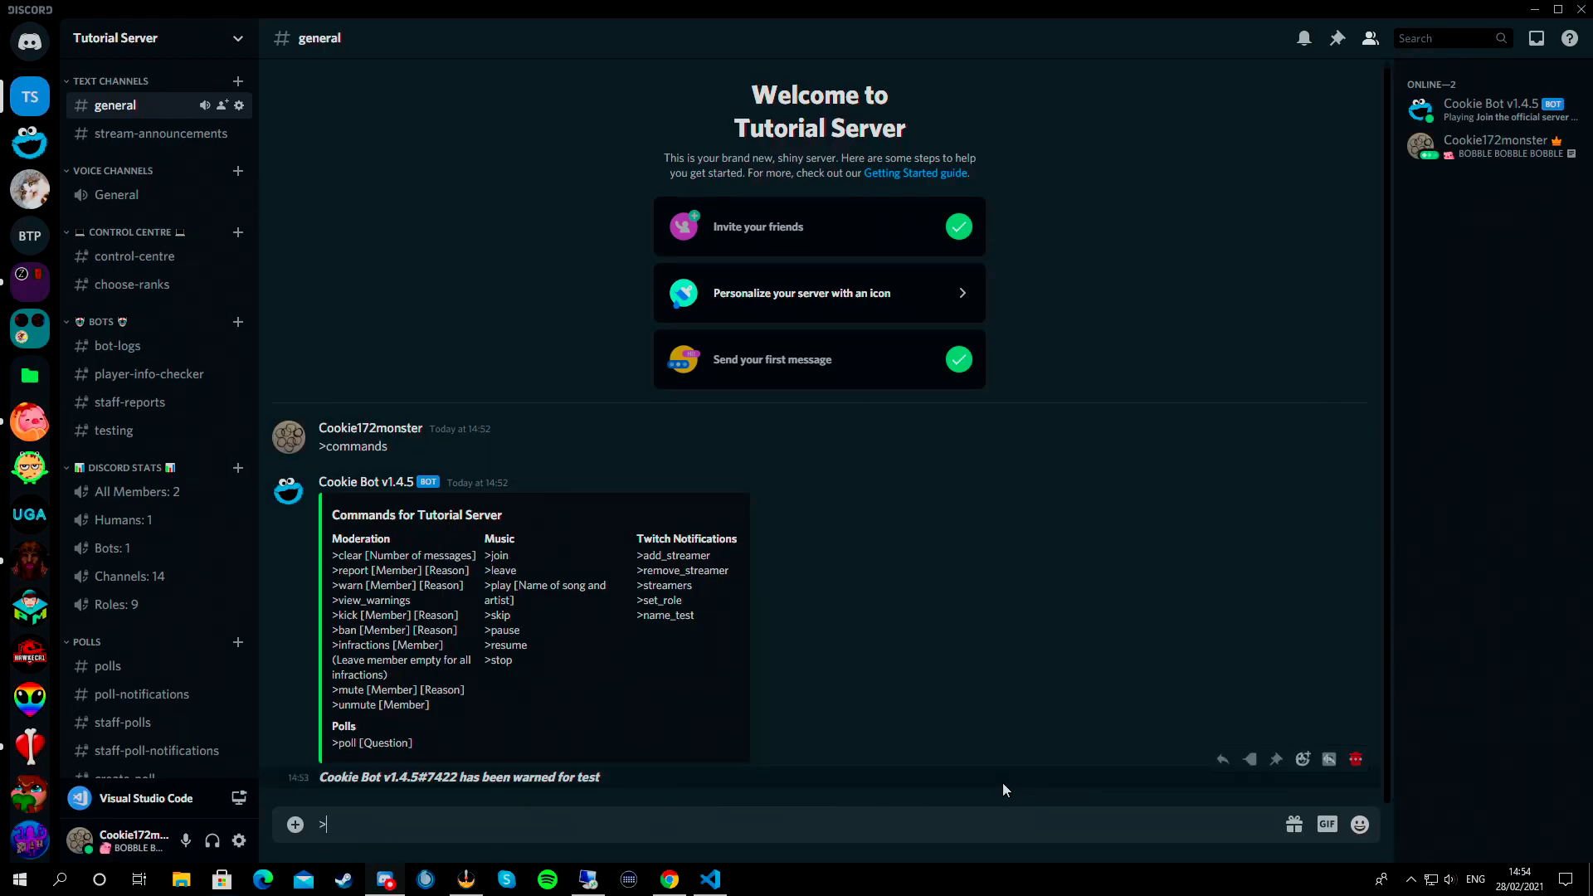
pyautogui.press('BackSpace')
pyautogui.press('BackSpace')
pyautogui.press('BackSpace')
pyautogui.press('BackSpace')
pyautogui.press('BackSpace')
pyautogui.write('ctio')
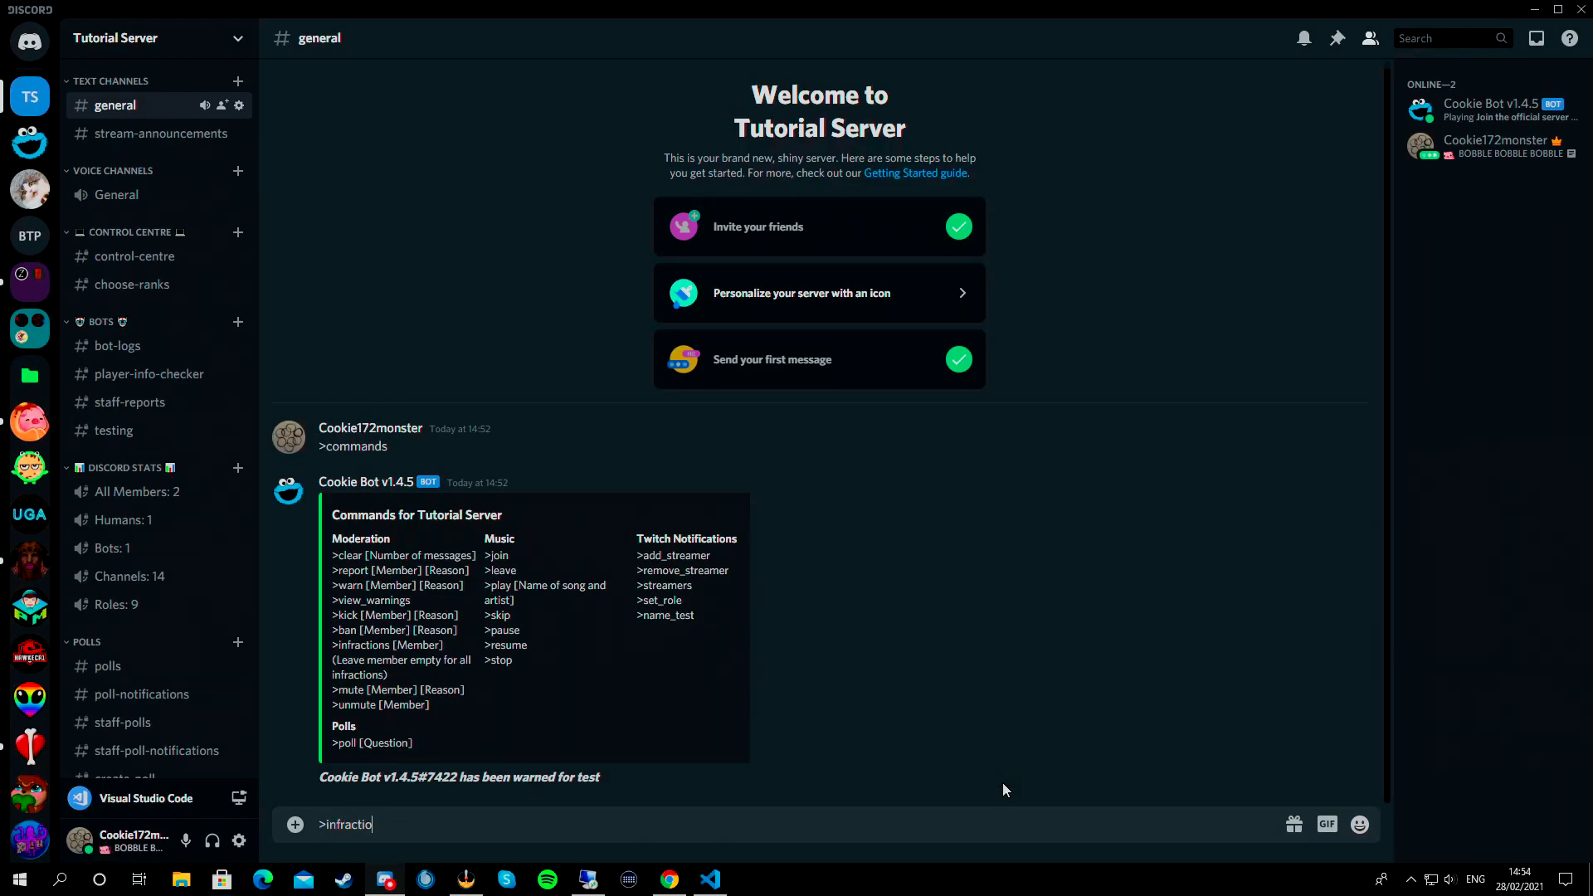
pyautogui.write('ns')
pyautogui.press('Return')
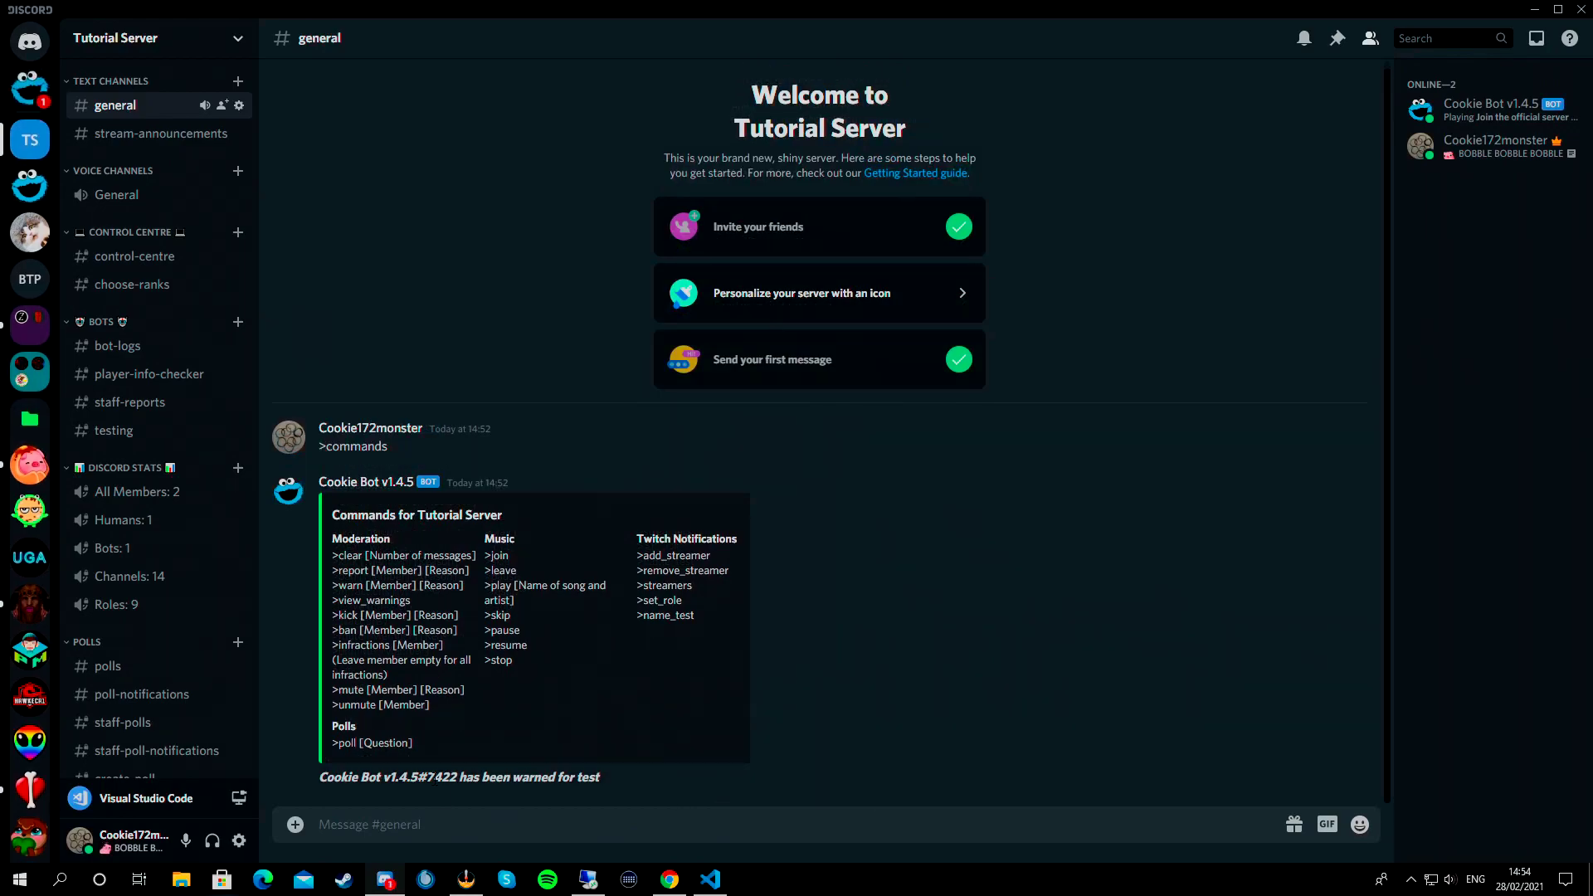
# Step: Review the report and warning entries under All Infractions in the bot's direct messages
pyautogui.click(30, 87)
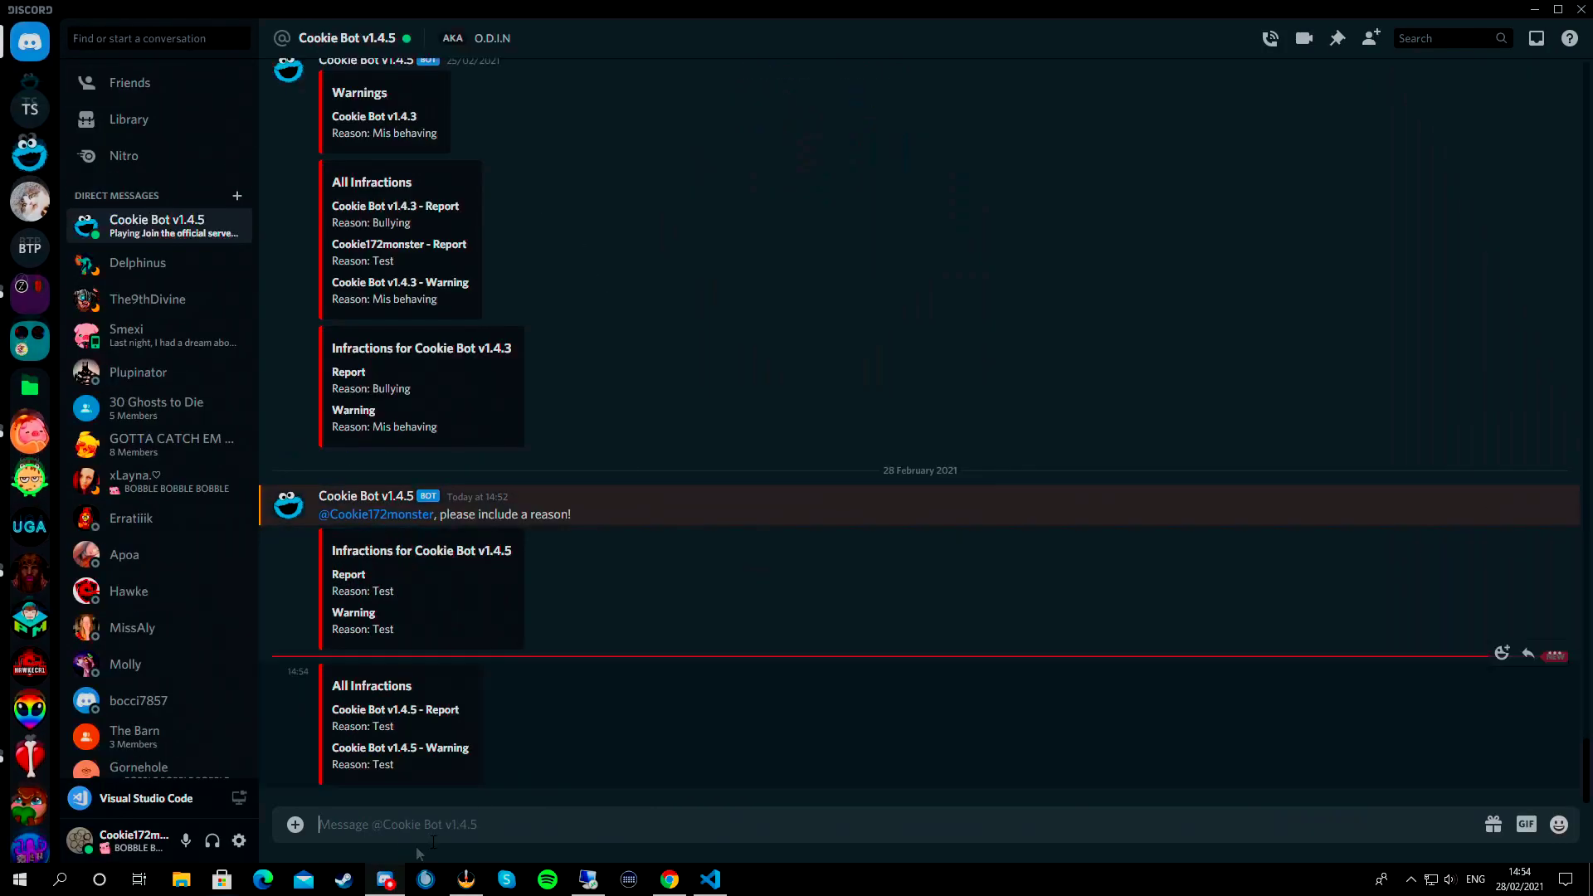
pyautogui.moveTo(332, 710); pyautogui.dragTo(488, 724)
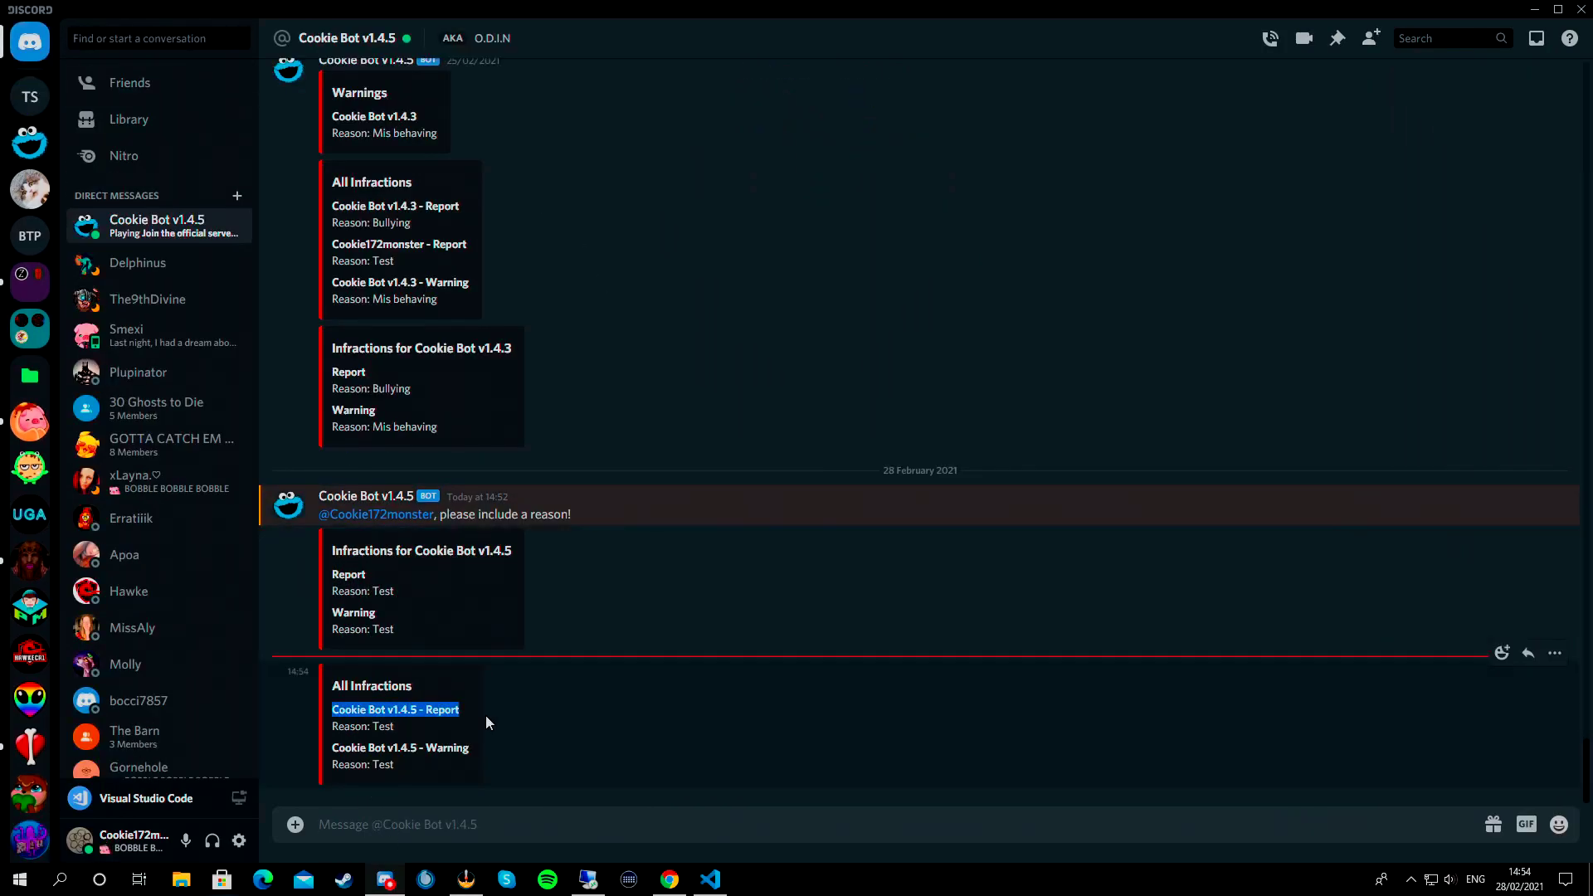
pyautogui.moveTo(332, 747); pyautogui.dragTo(552, 757)
pyautogui.click(408, 725)
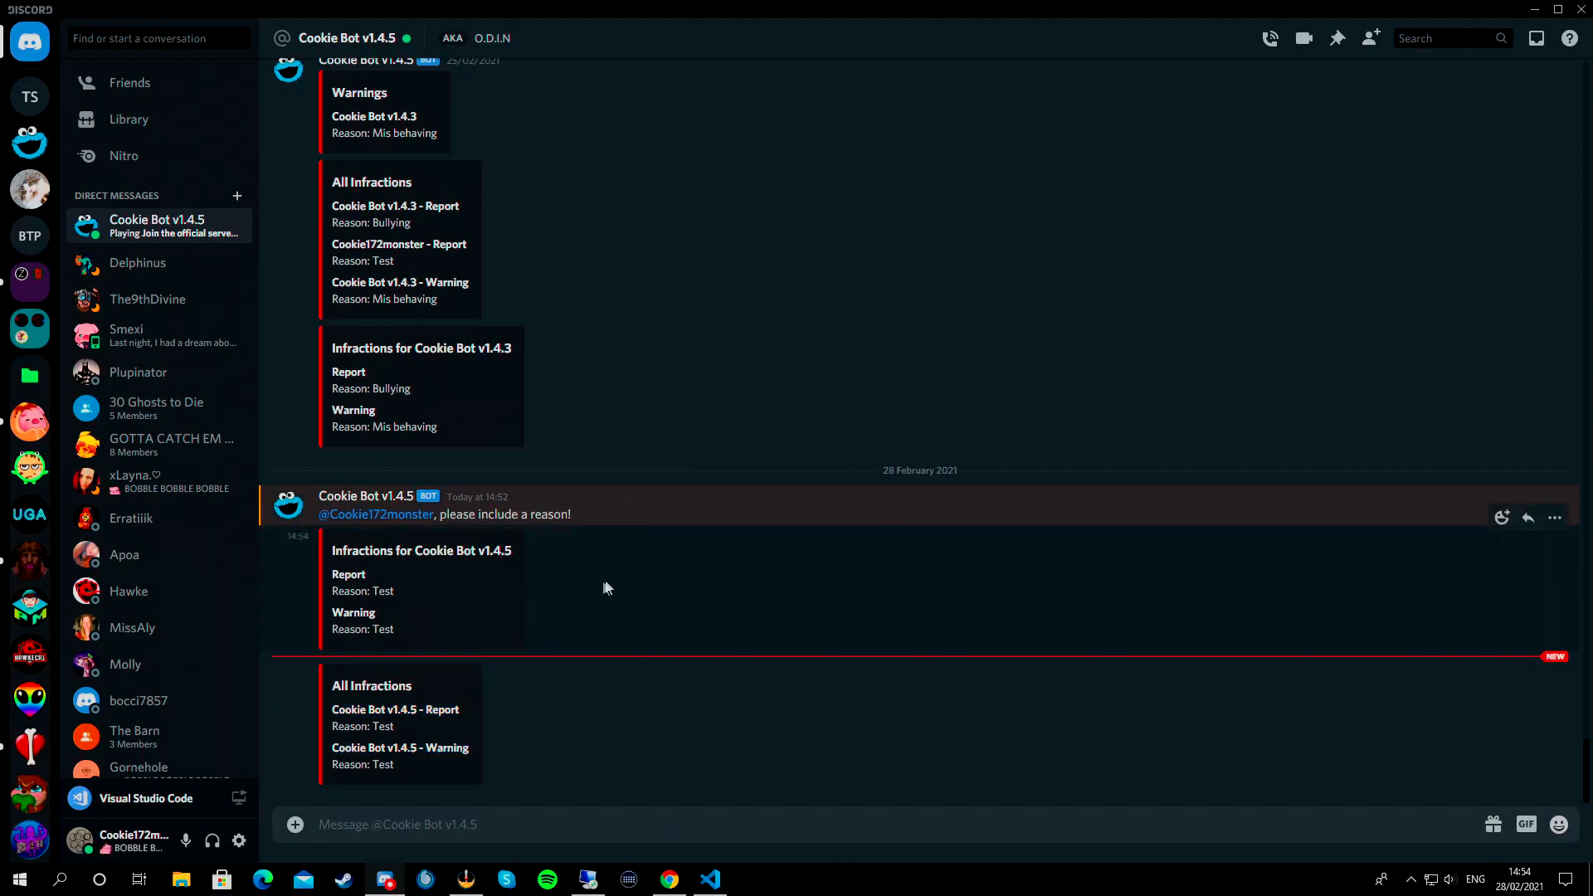
# Step: Send the bot's command for viewing warnings in the Tutorial Server's general channel, and open its direct-message reply
pyautogui.click(30, 96)
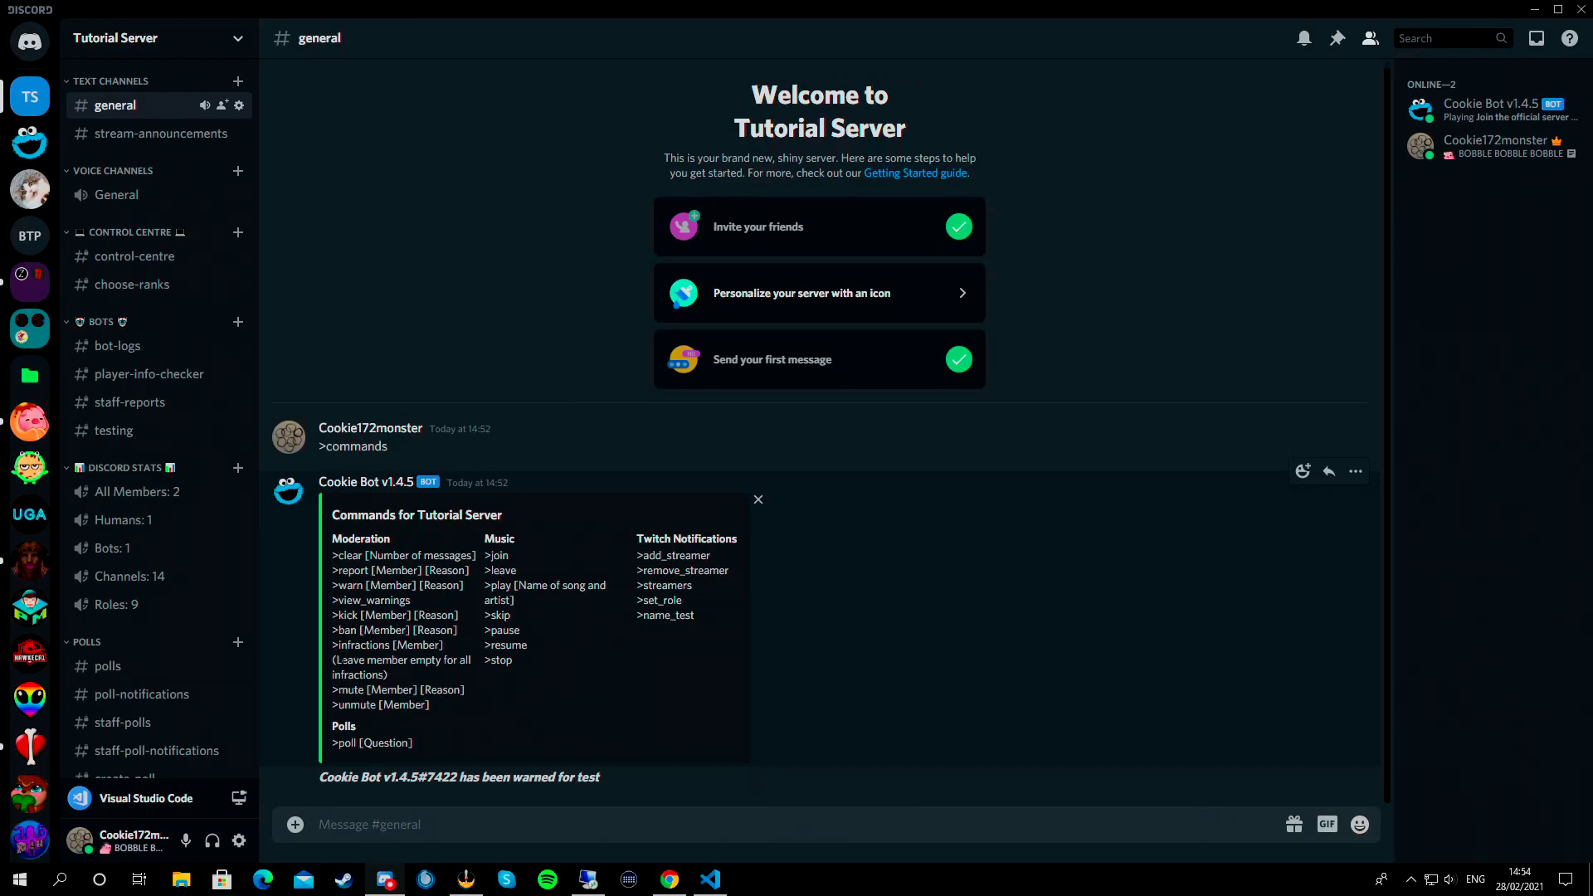
pyautogui.write('>warnings')
pyautogui.press('Return')
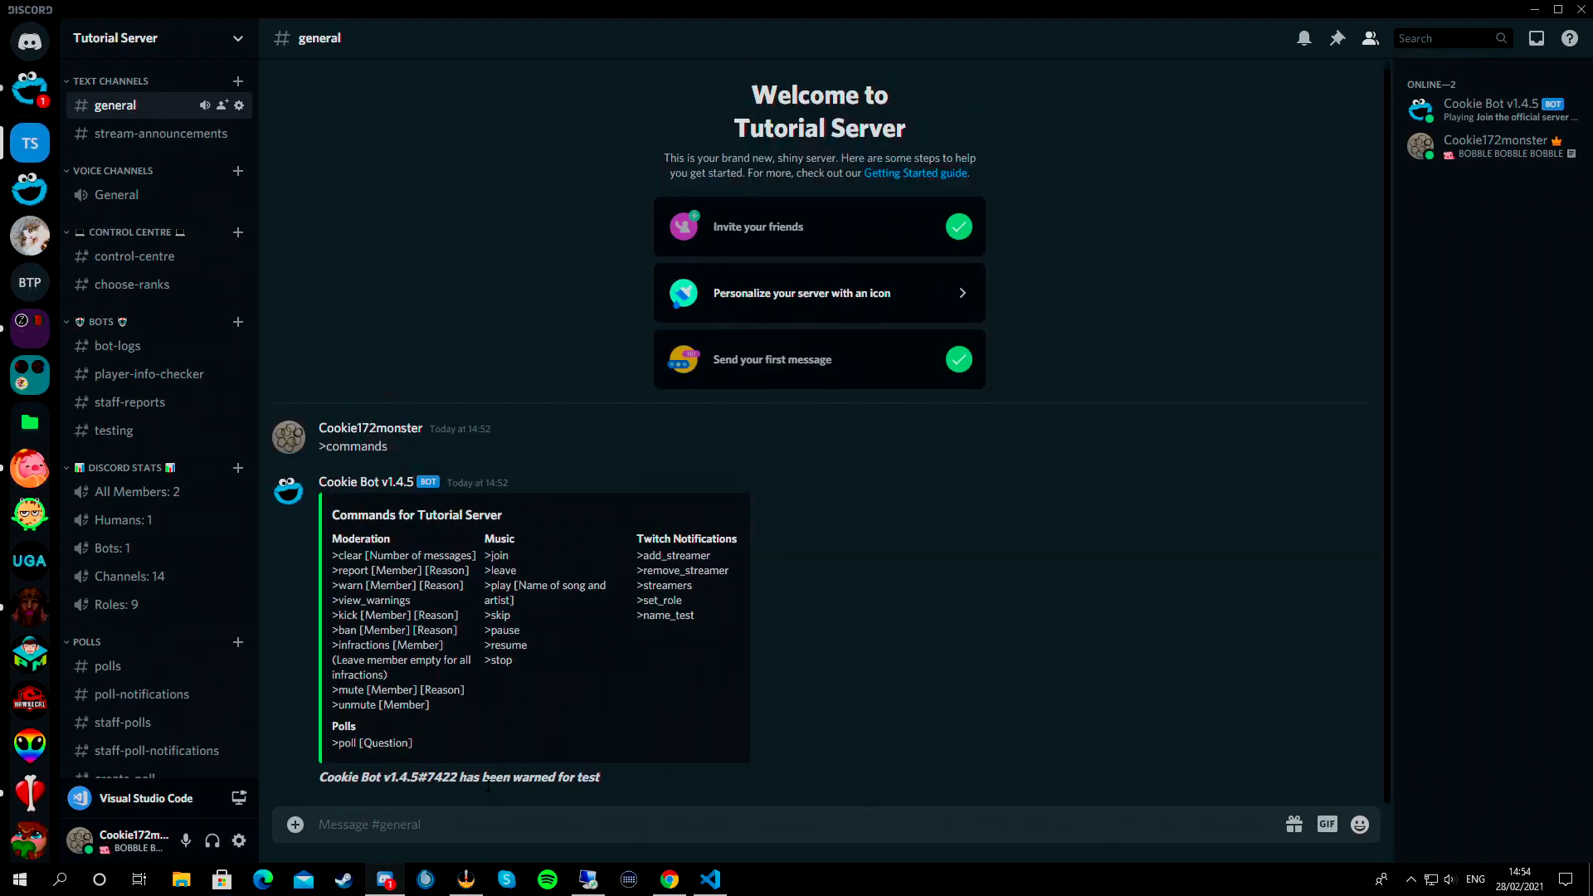
pyautogui.click(28, 83)
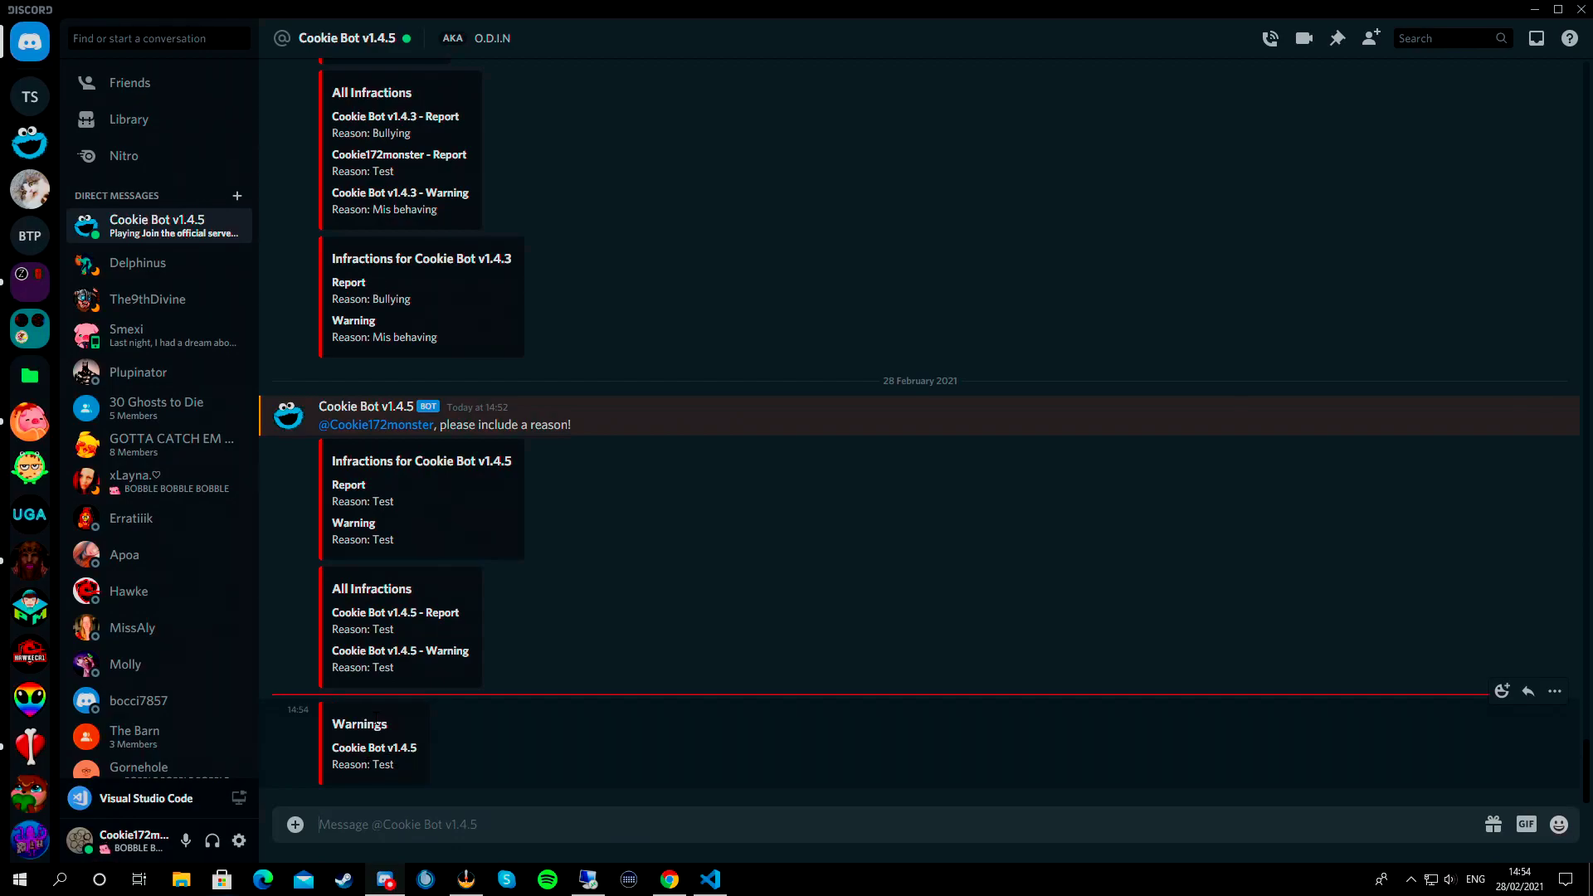
# Step: View the Cookie Bot Official Server's suggestions channel and examine the mute and unmute syntax in the Tutorial Server's general channel
pyautogui.click(29, 143)
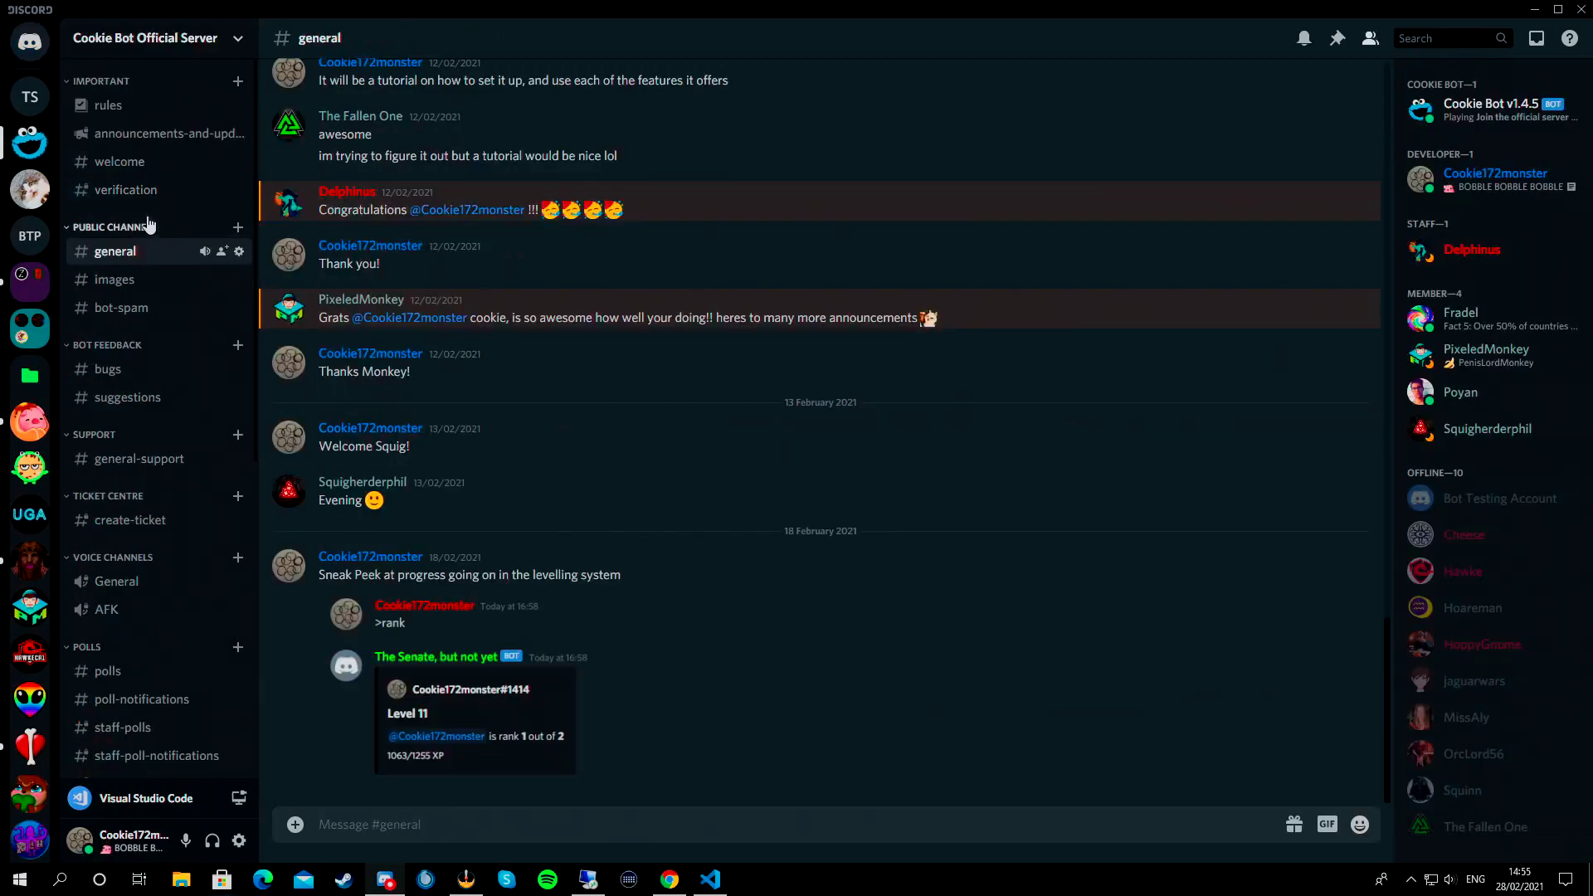
pyautogui.click(163, 397)
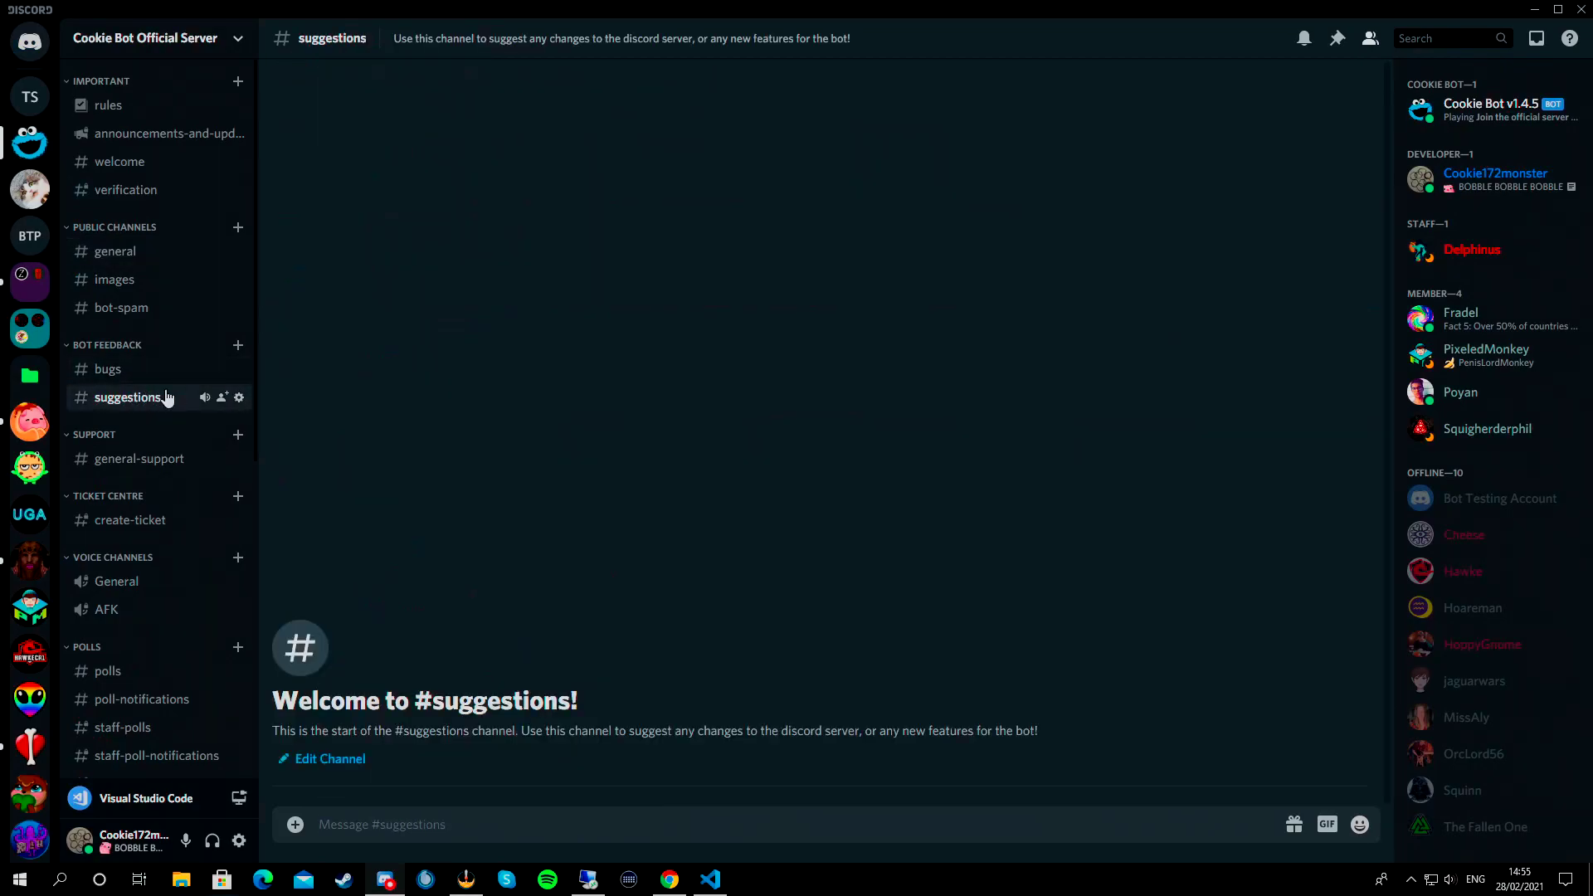
pyautogui.click(25, 106)
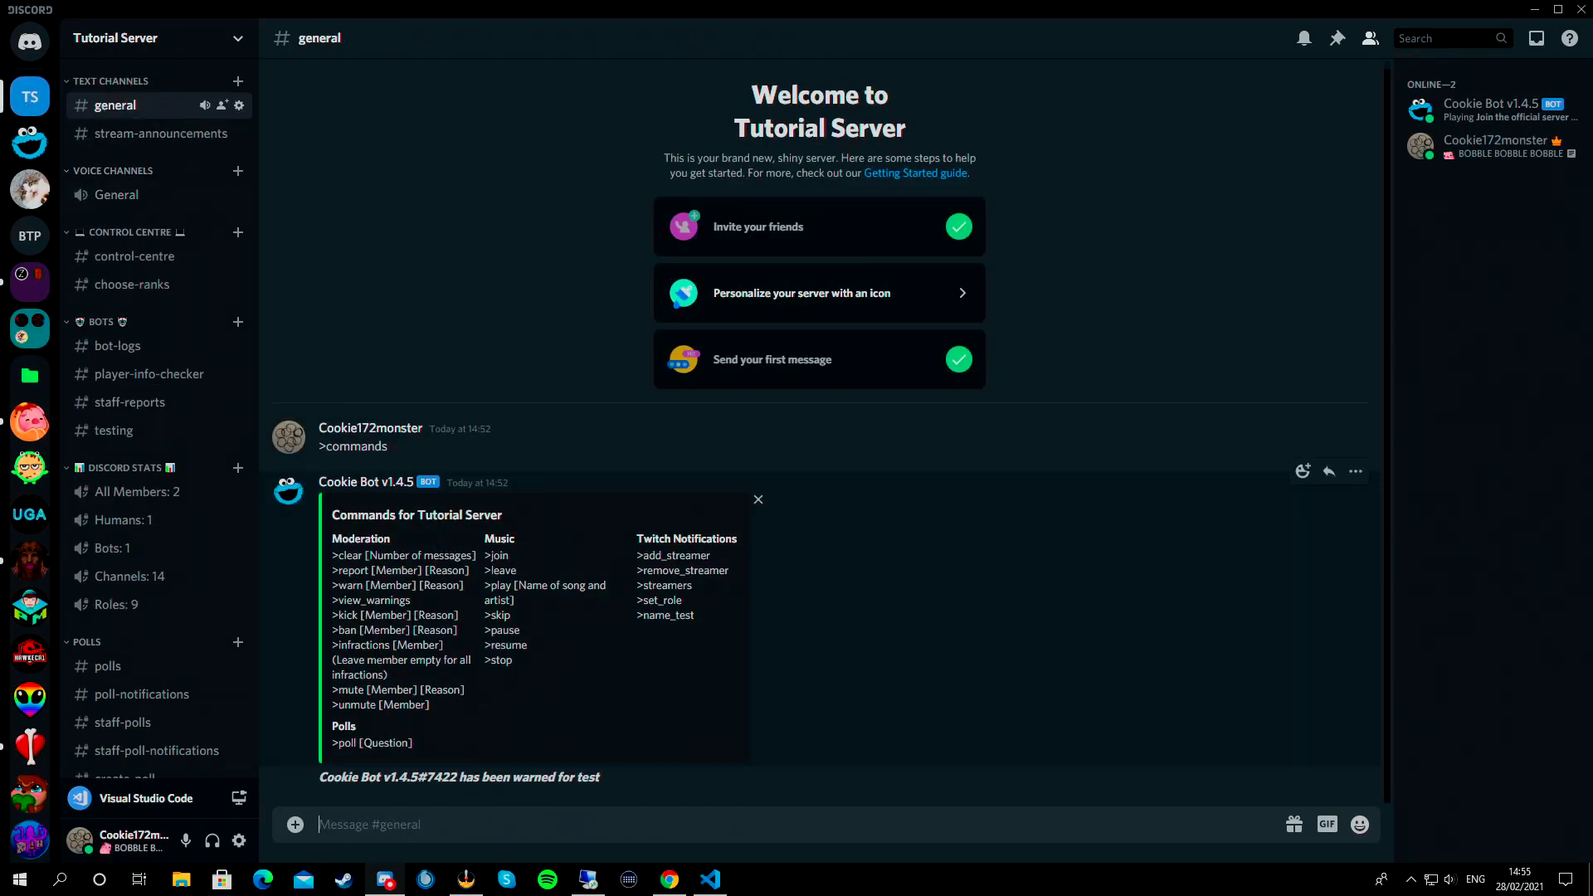
pyautogui.moveTo(333, 689); pyautogui.dragTo(430, 707)
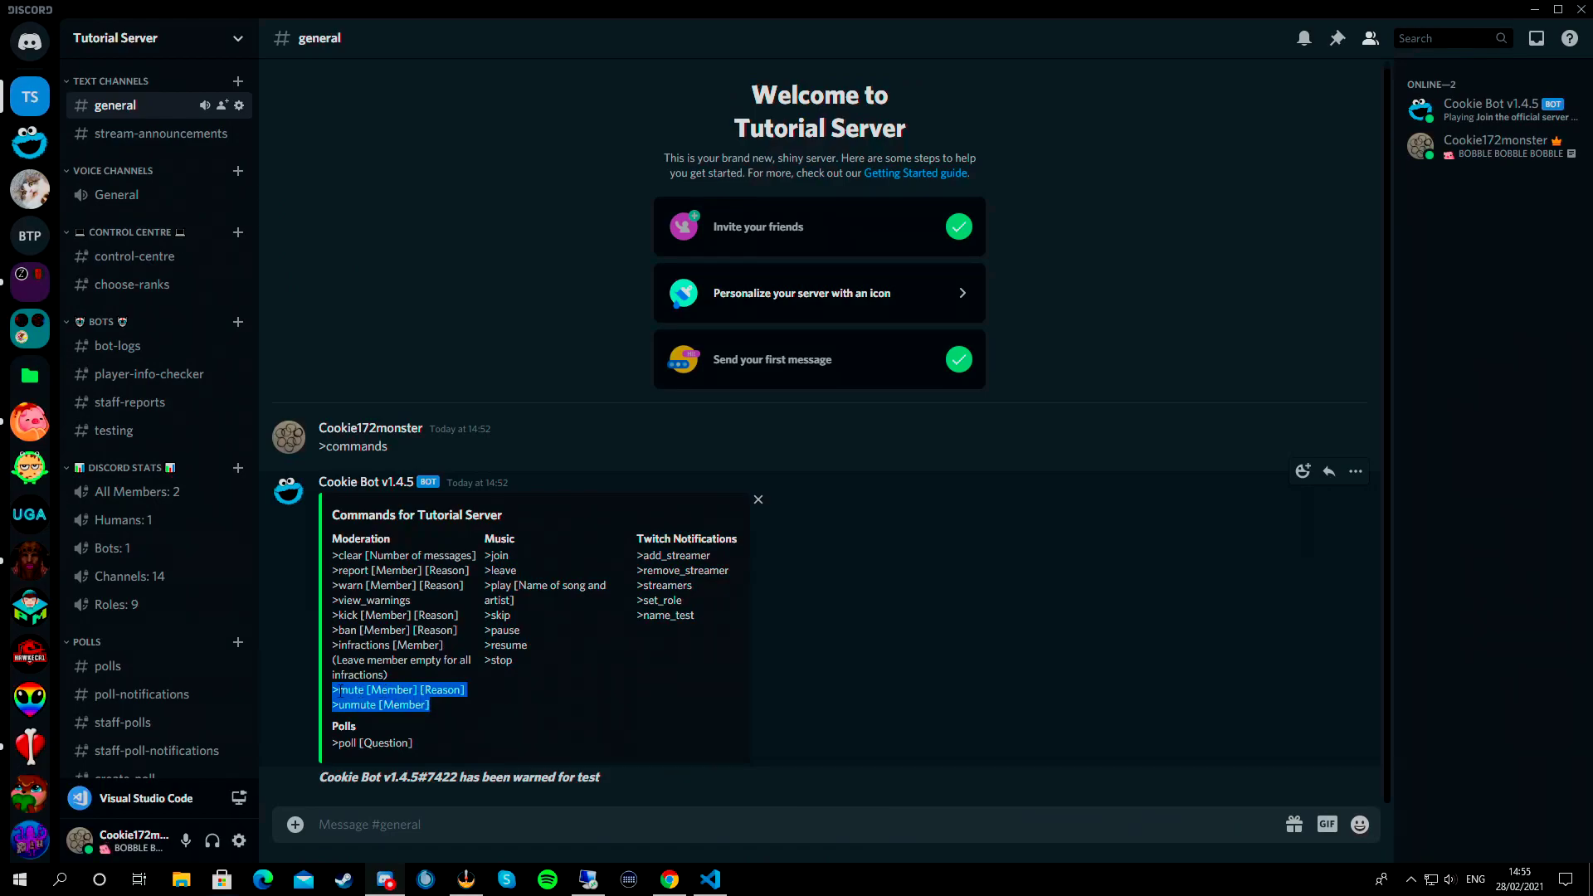
# Step: Highlight the mute and unmute entries in the bot's command list, and view Cookie Bot's member profile
pyautogui.click(341, 691)
pyautogui.moveTo(333, 690); pyautogui.dragTo(431, 708)
pyautogui.click(432, 708)
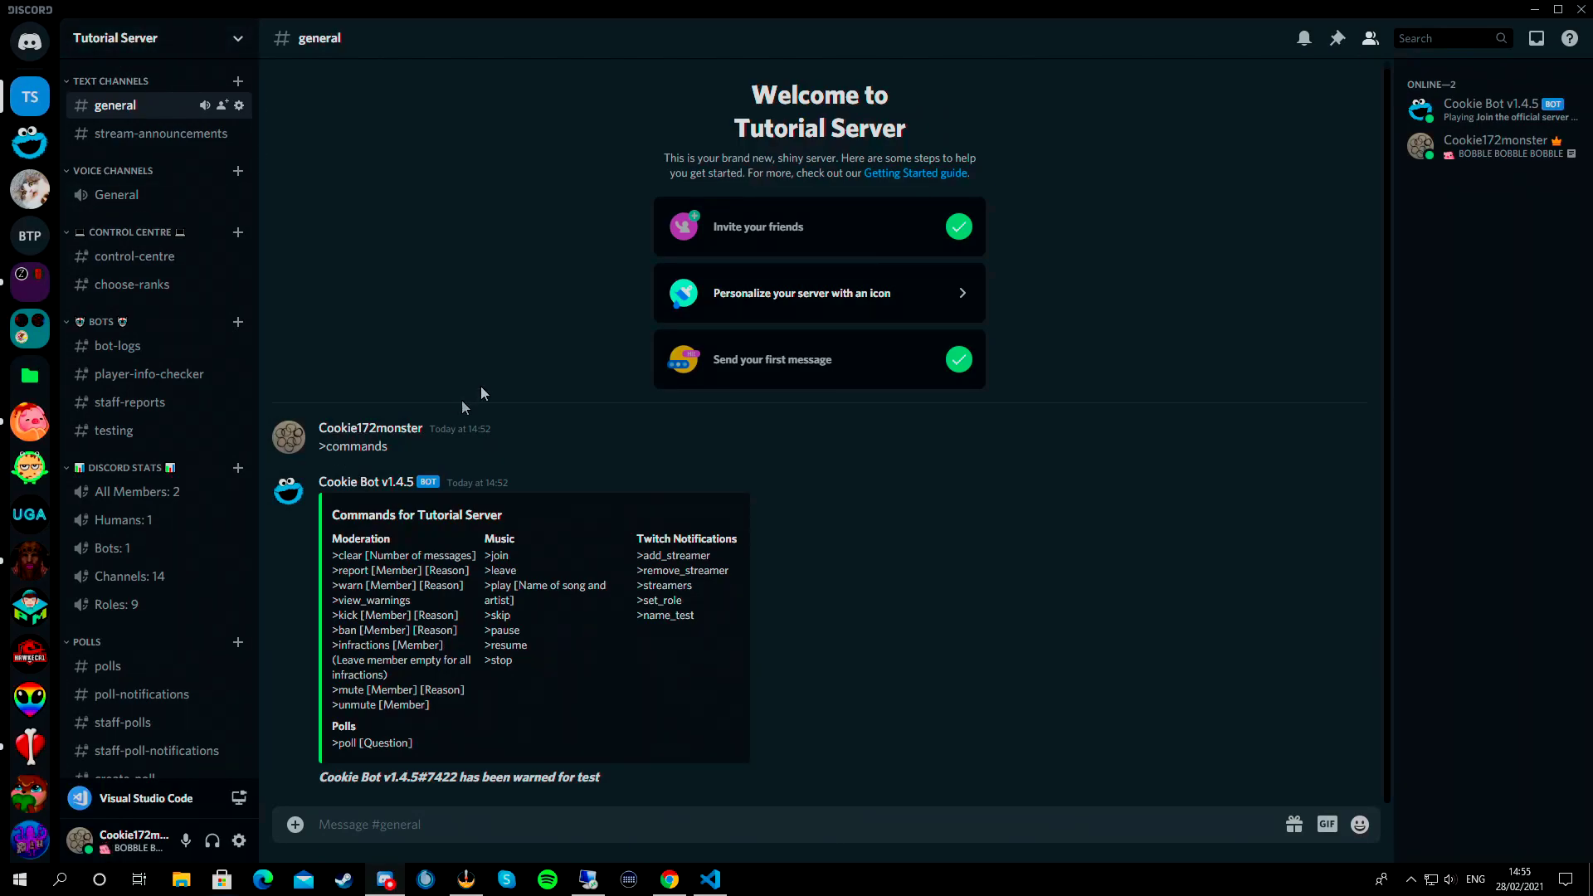
pyautogui.click(1492, 108)
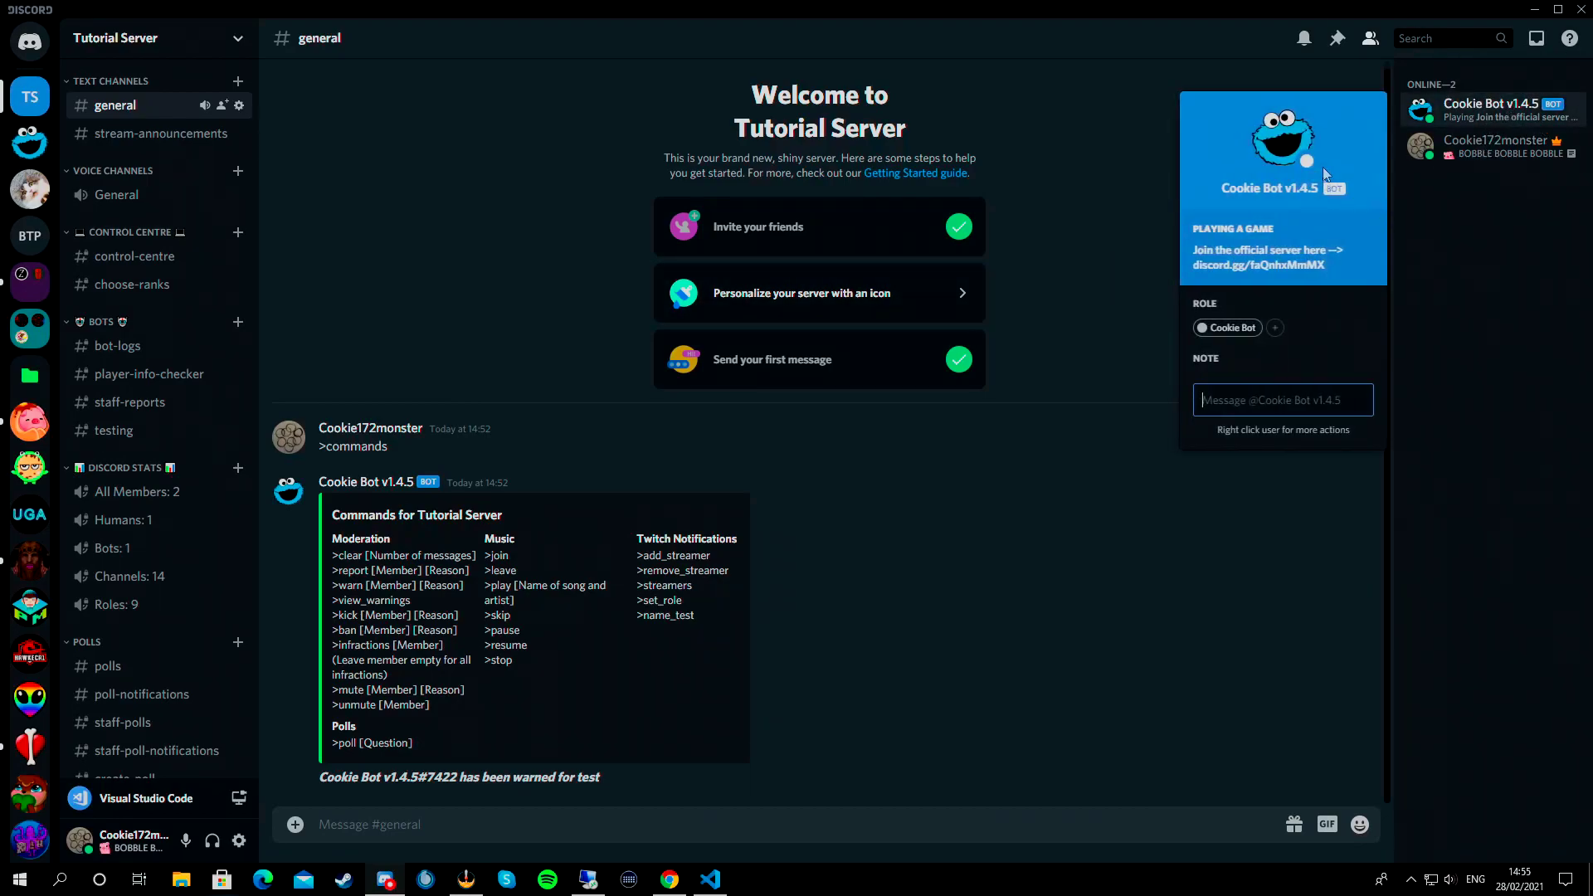
# Step: Move the Cookie Bot role directly above Medium Boss in the Tutorial Server's role settings, and save the changes
pyautogui.click(150, 38)
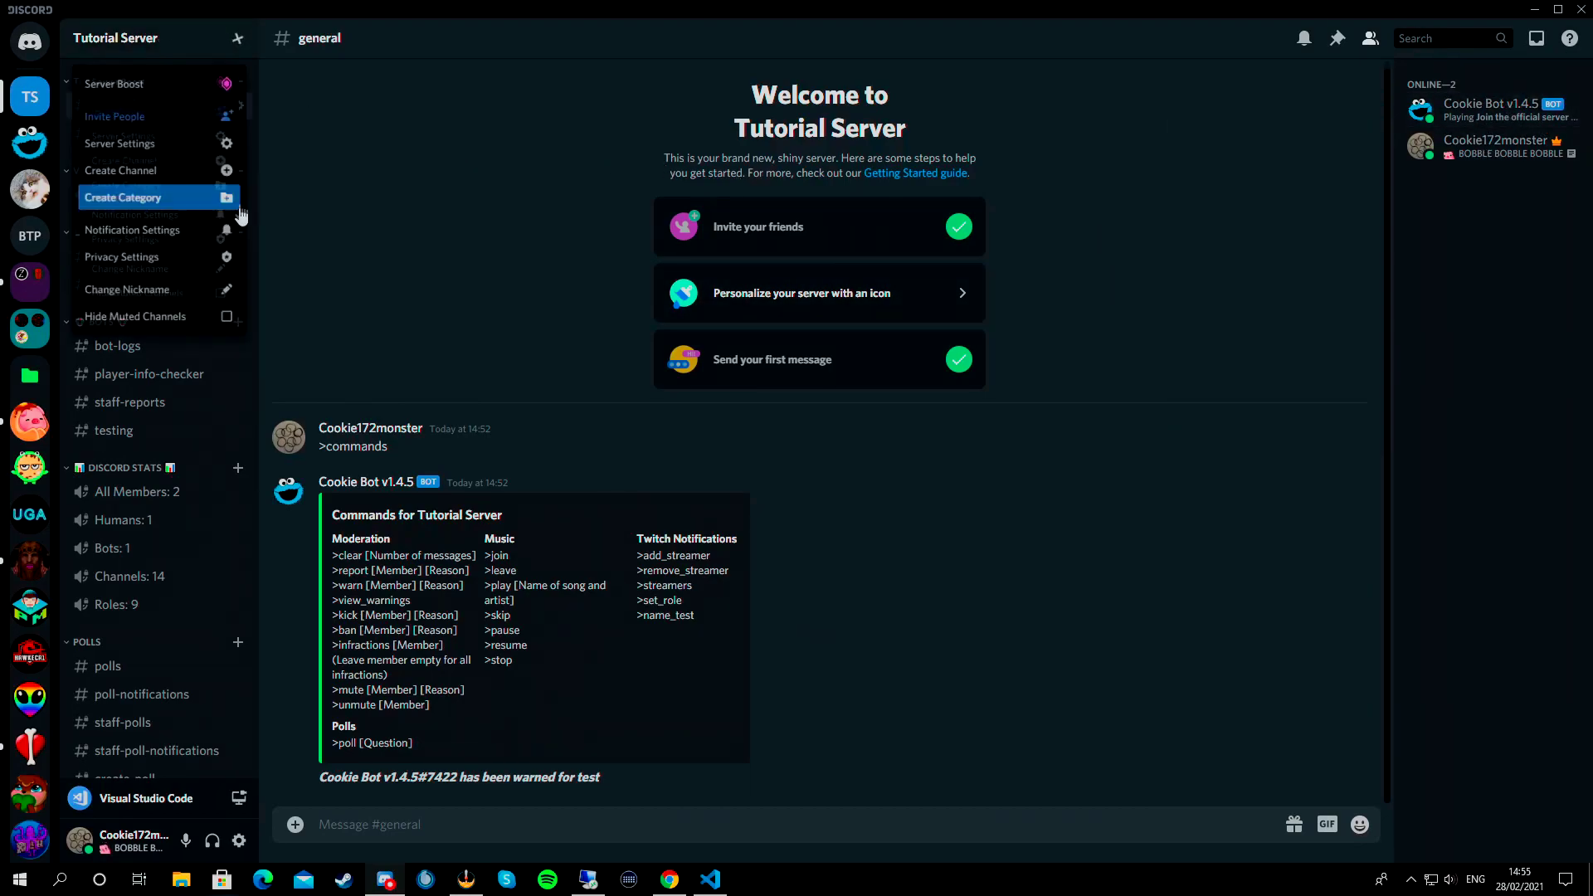
pyautogui.click(117, 145)
pyautogui.click(419, 128)
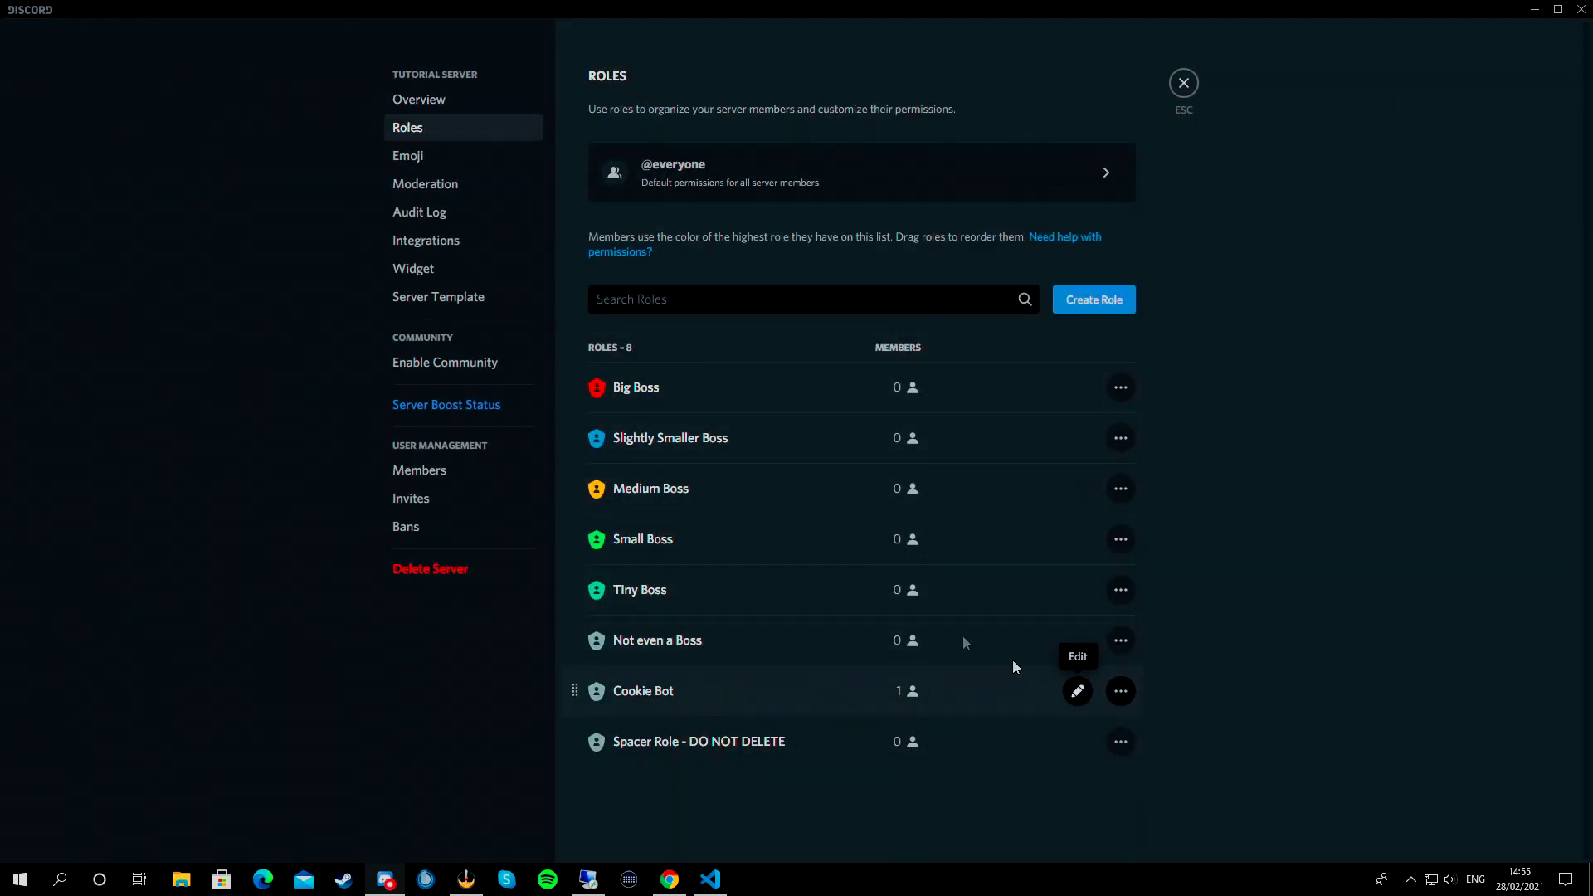
pyautogui.click(1077, 691)
pyautogui.moveTo(656, 302); pyautogui.dragTo(656, 180)
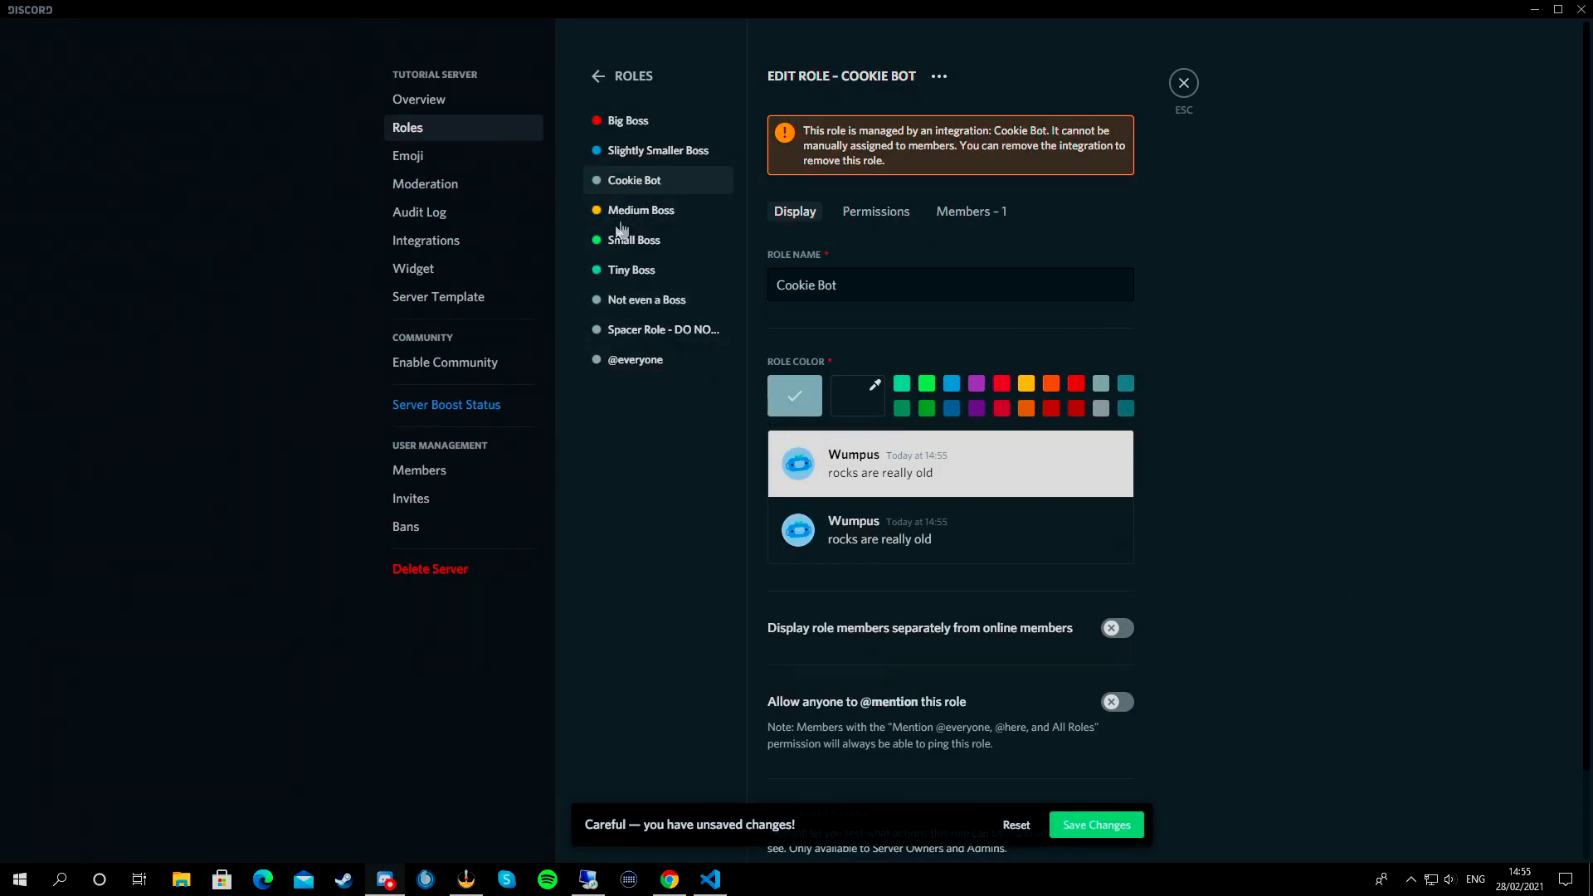
pyautogui.click(1083, 825)
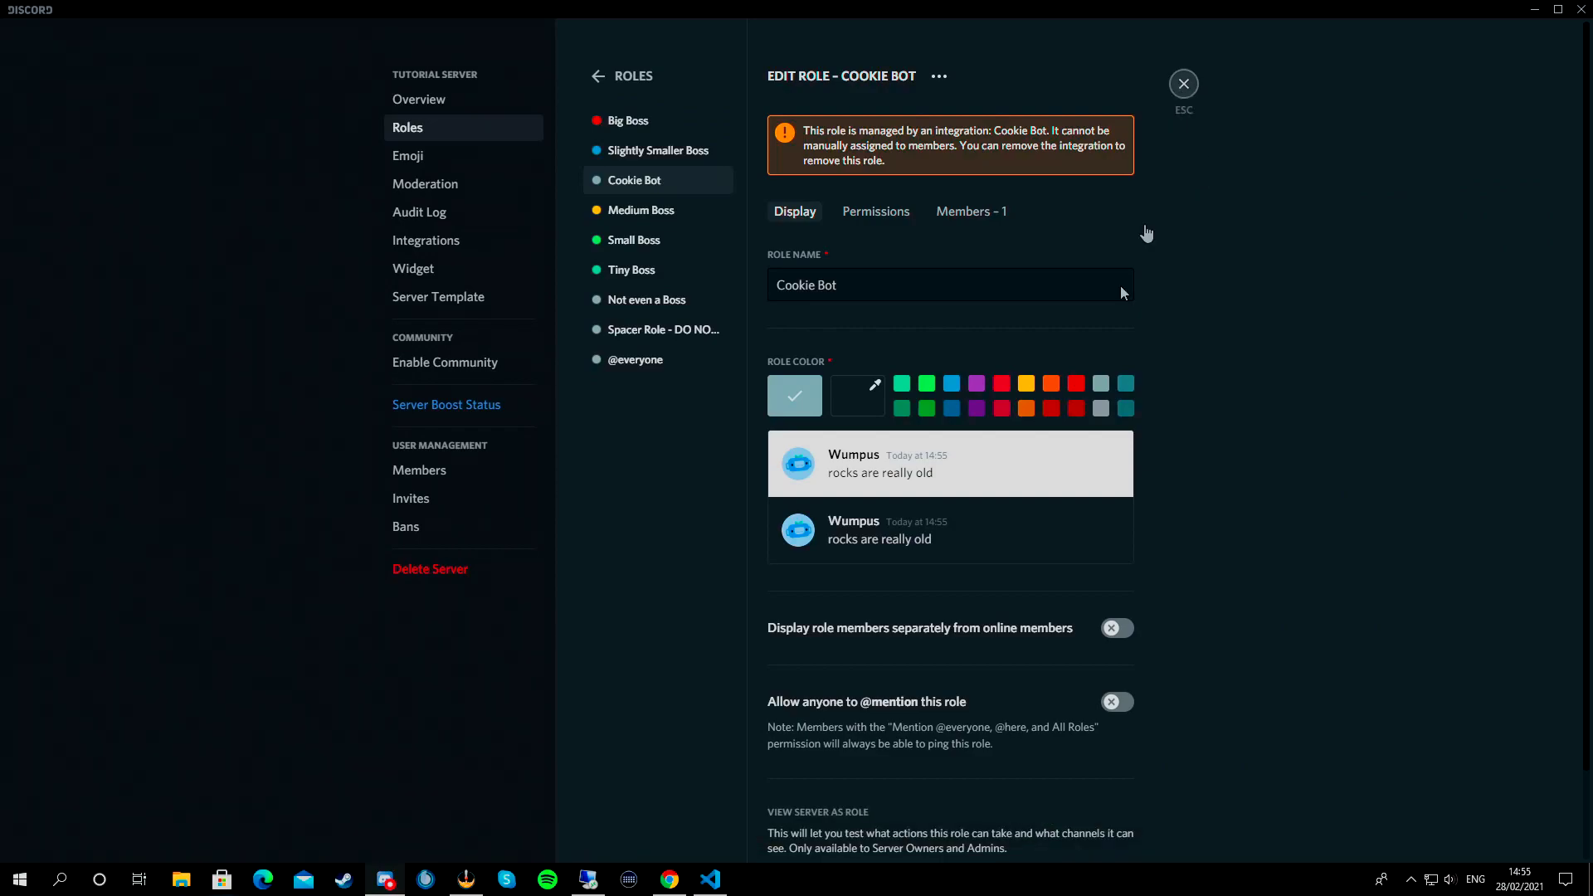
pyautogui.press('Escape')
# Step: View the admin rank list in choose-ranks, and return to the general channel to examine the mute command
pyautogui.scroll(-2, 143, 583)
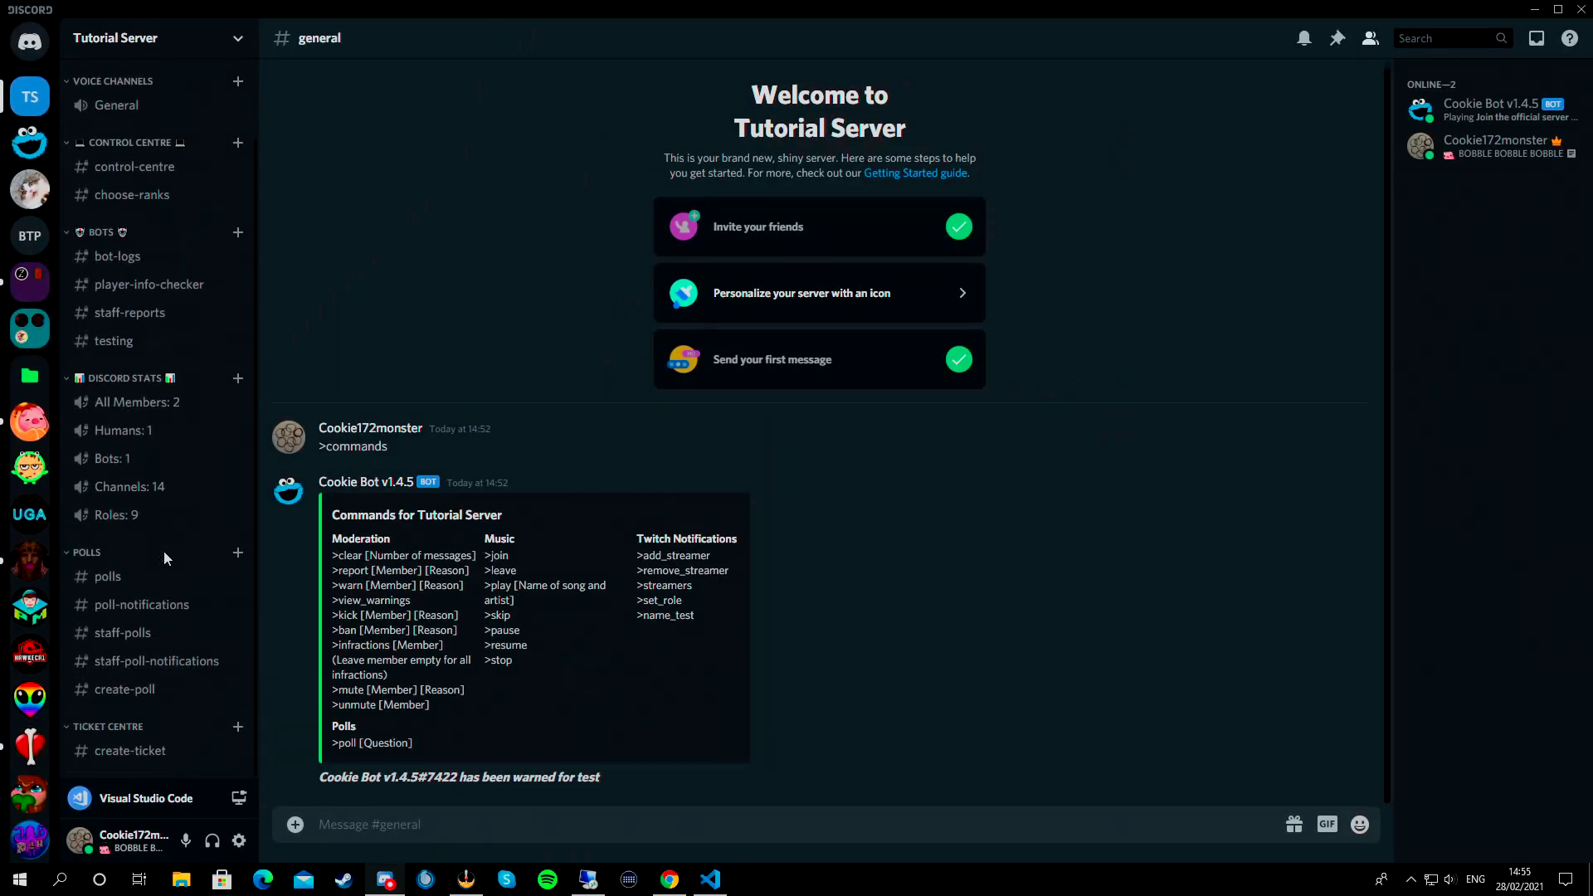
pyautogui.click(132, 202)
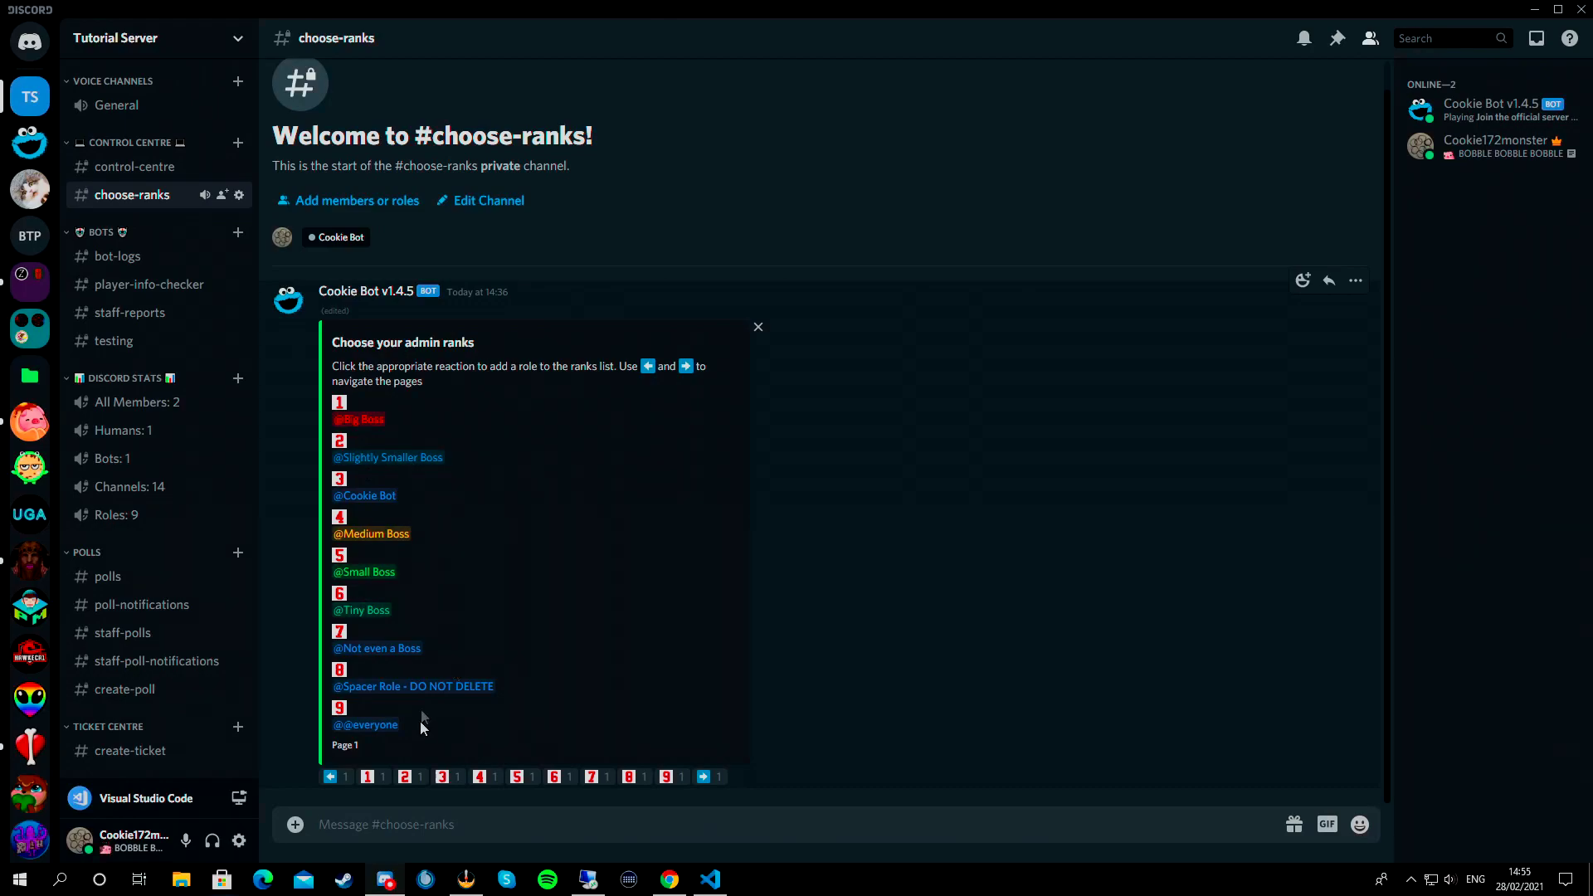
pyautogui.scroll(2, 117, 249)
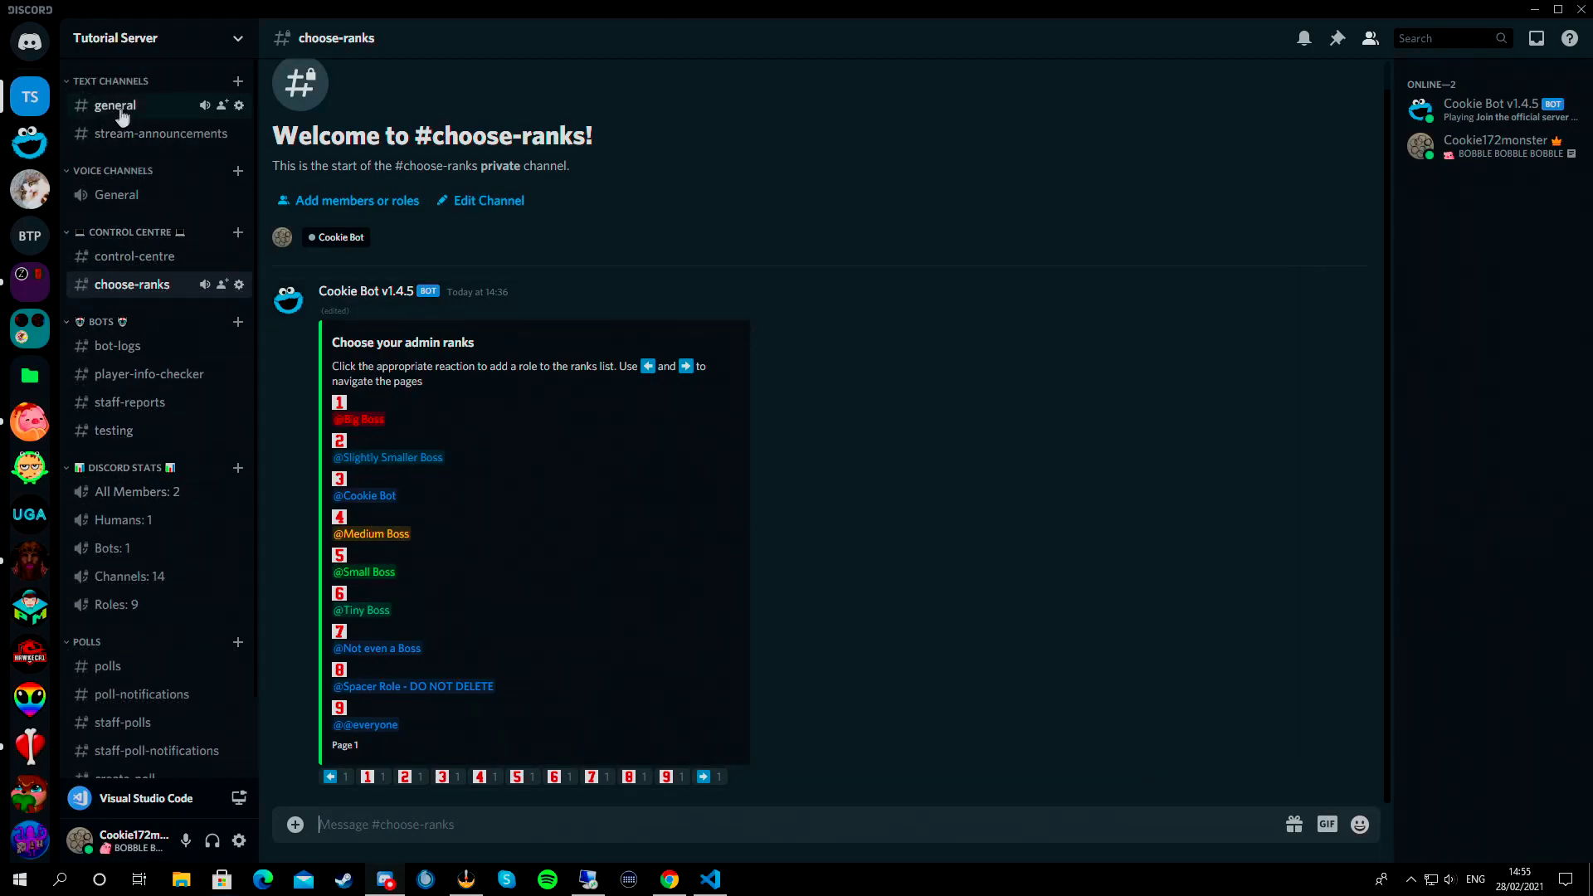
pyautogui.click(115, 105)
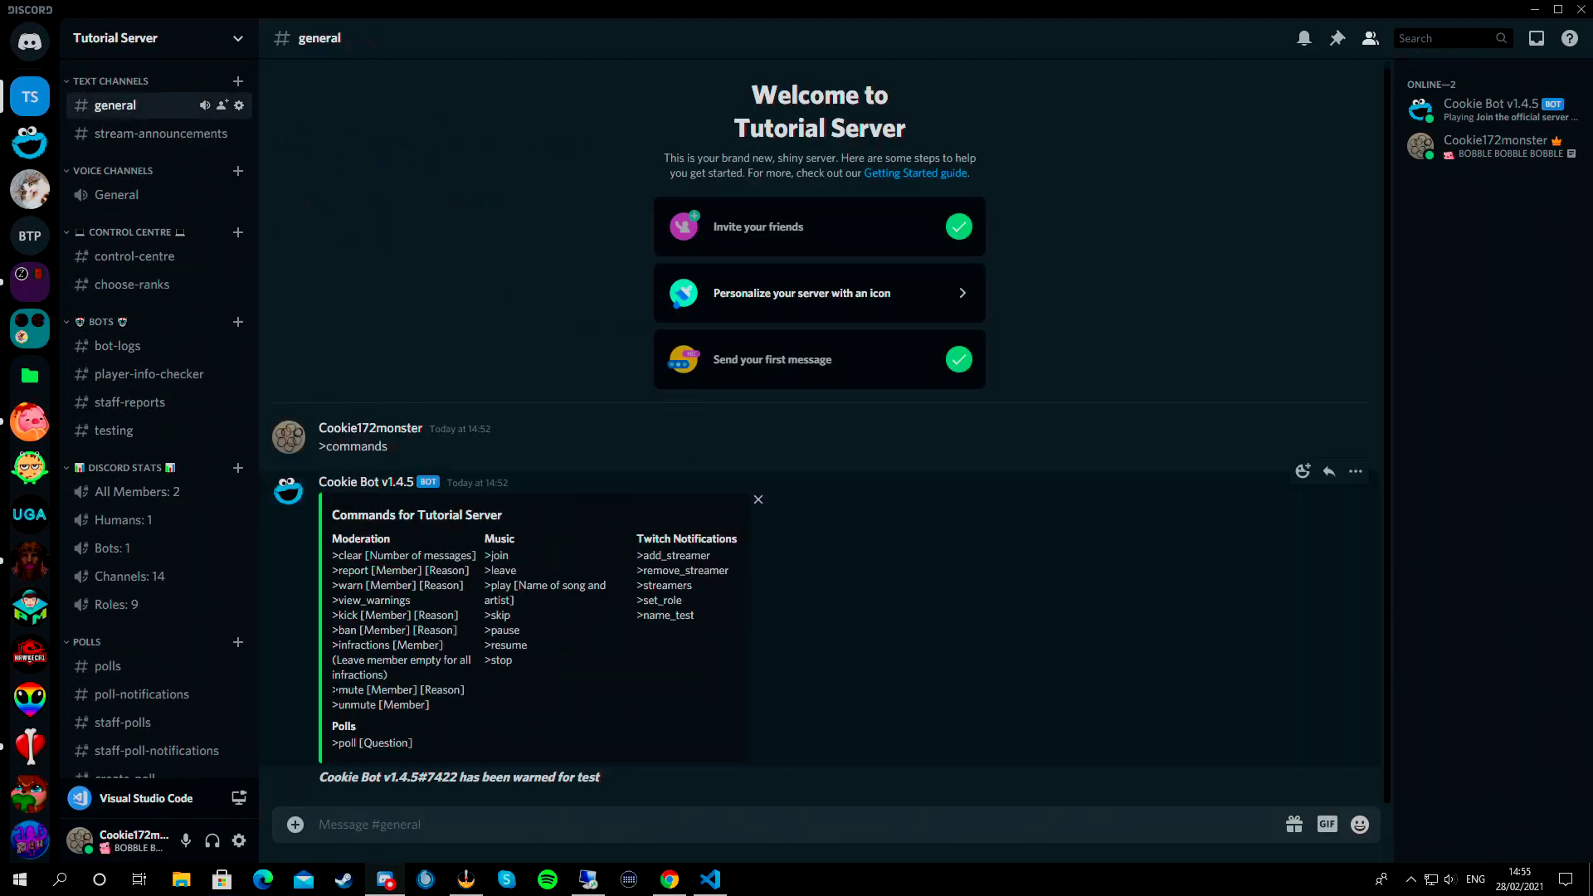
pyautogui.moveTo(334, 695); pyautogui.dragTo(131, 352)
pyautogui.click(899, 753)
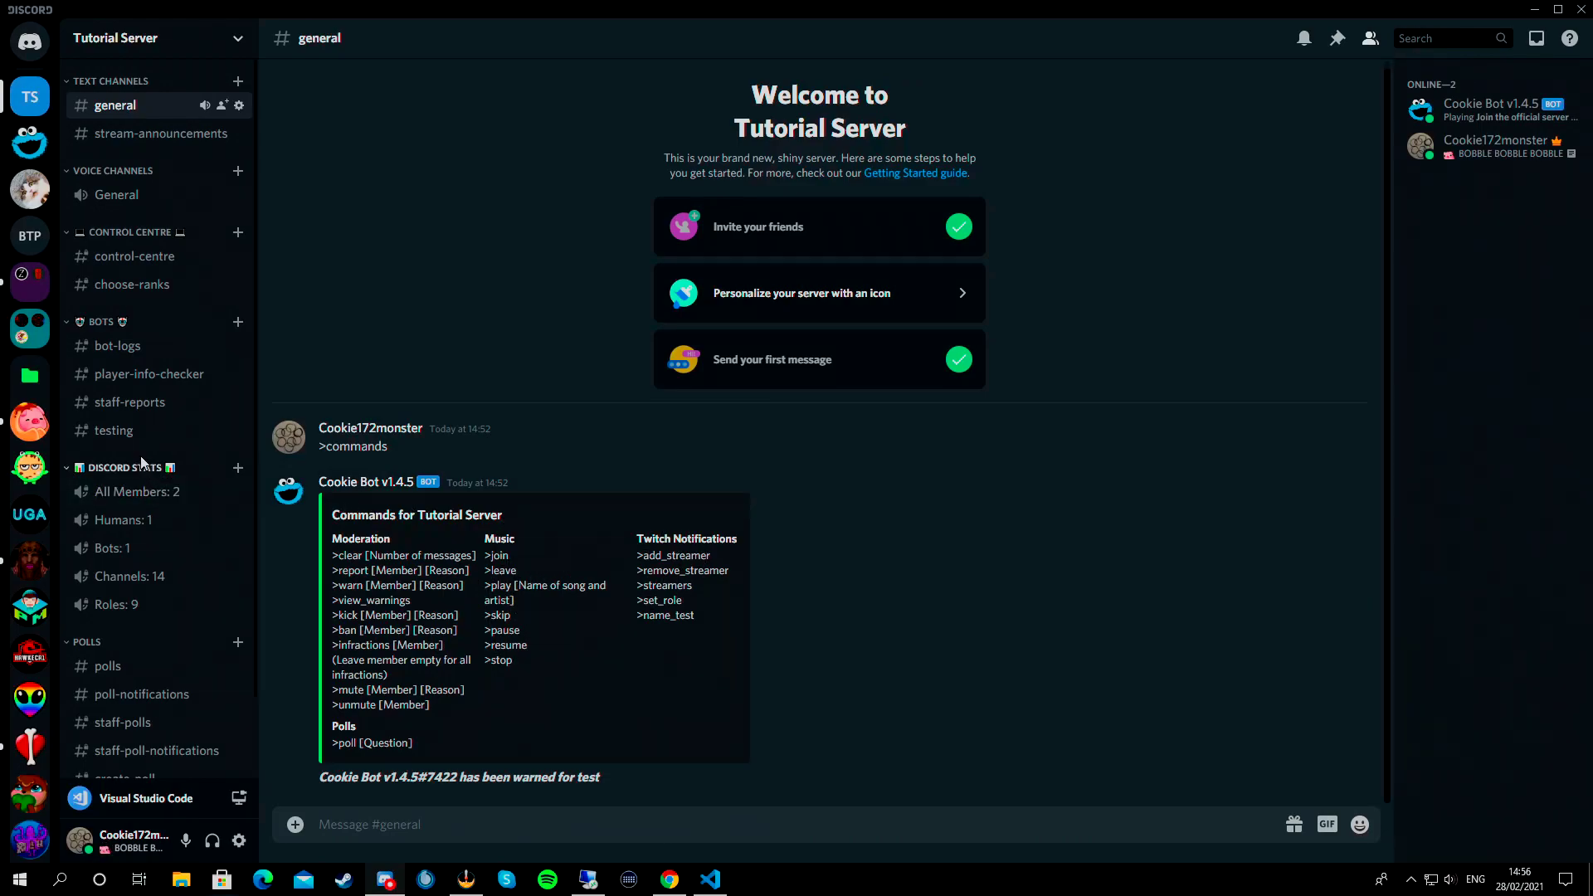
# Step: Compose the >add_streamer command in general with the streamer's Twitch username and the #stream-announcements channel
pyautogui.scroll(-2, 132, 467)
pyautogui.moveTo(634, 615); pyautogui.dragTo(698, 617)
pyautogui.click(697, 617)
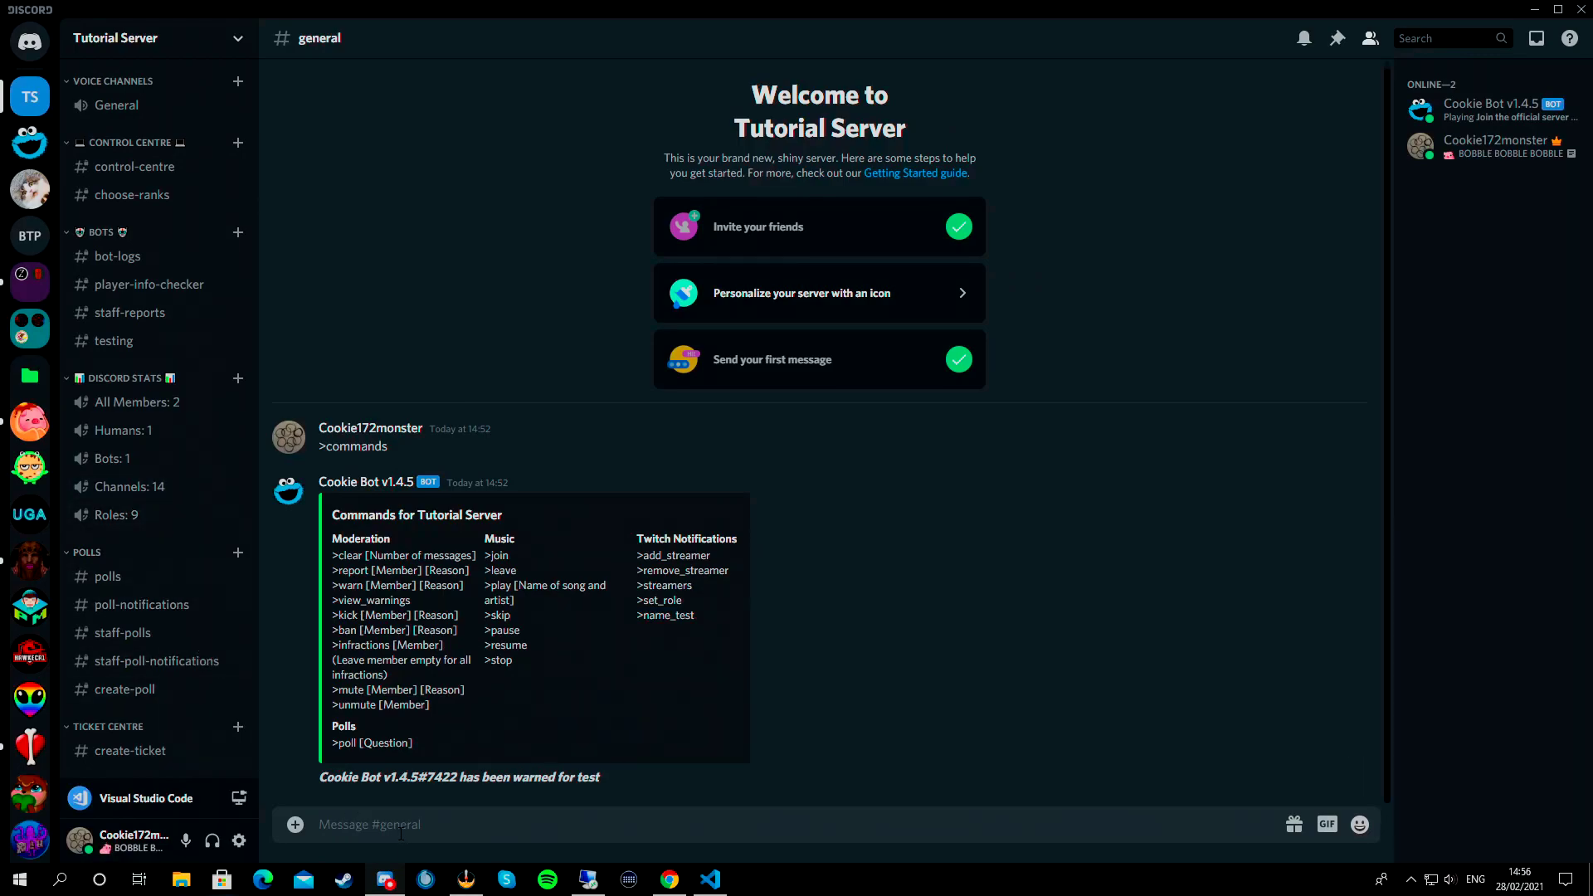
pyautogui.write('add_streamer cookie172mo')
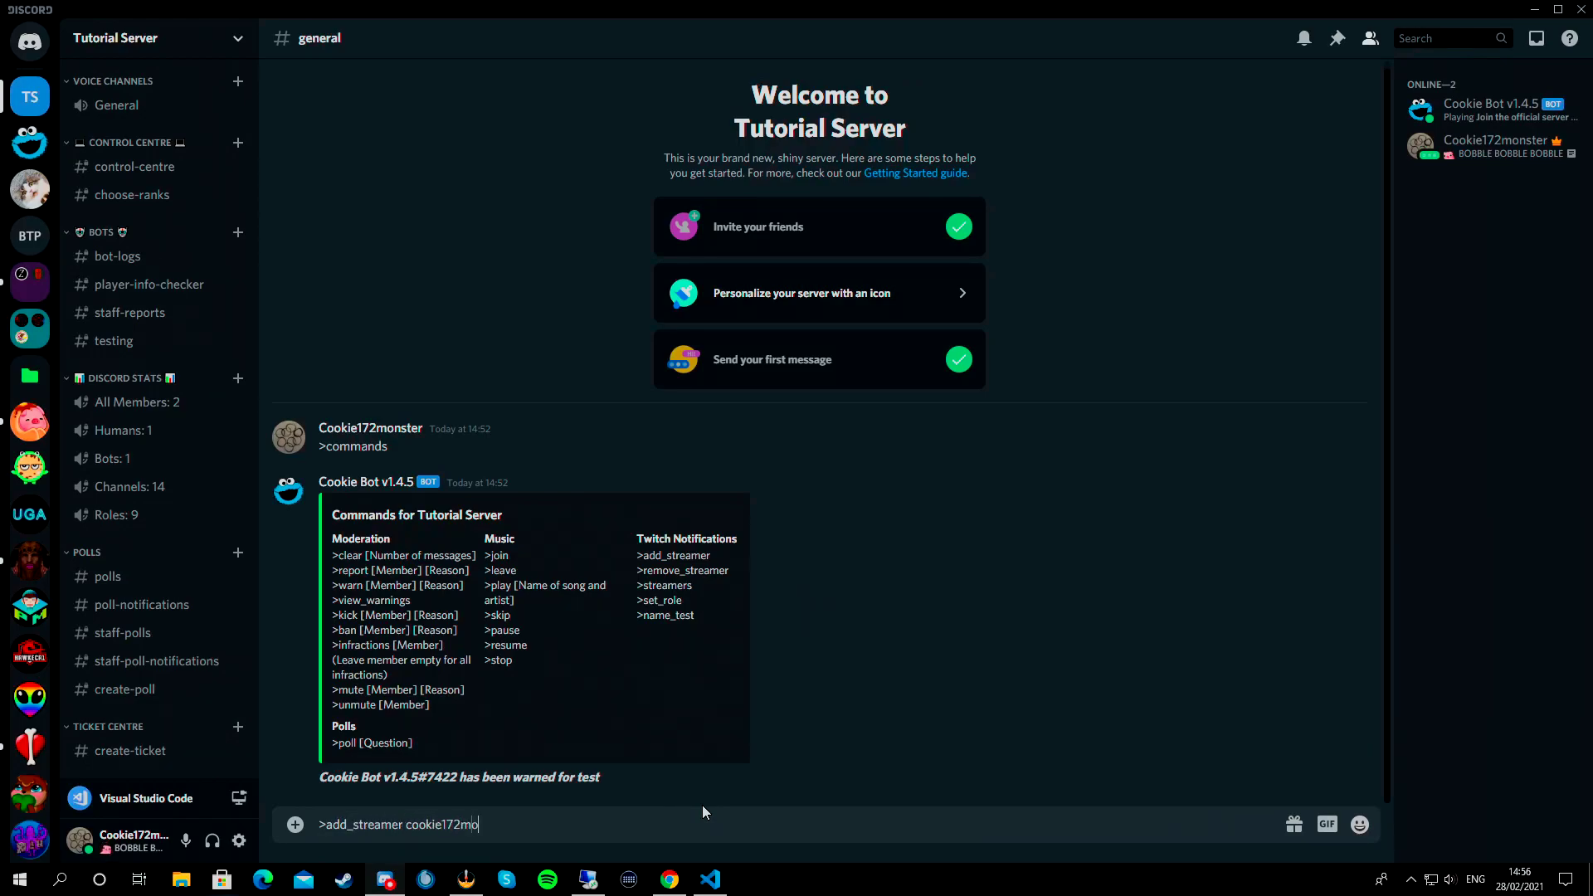
pyautogui.write('nster #stream')
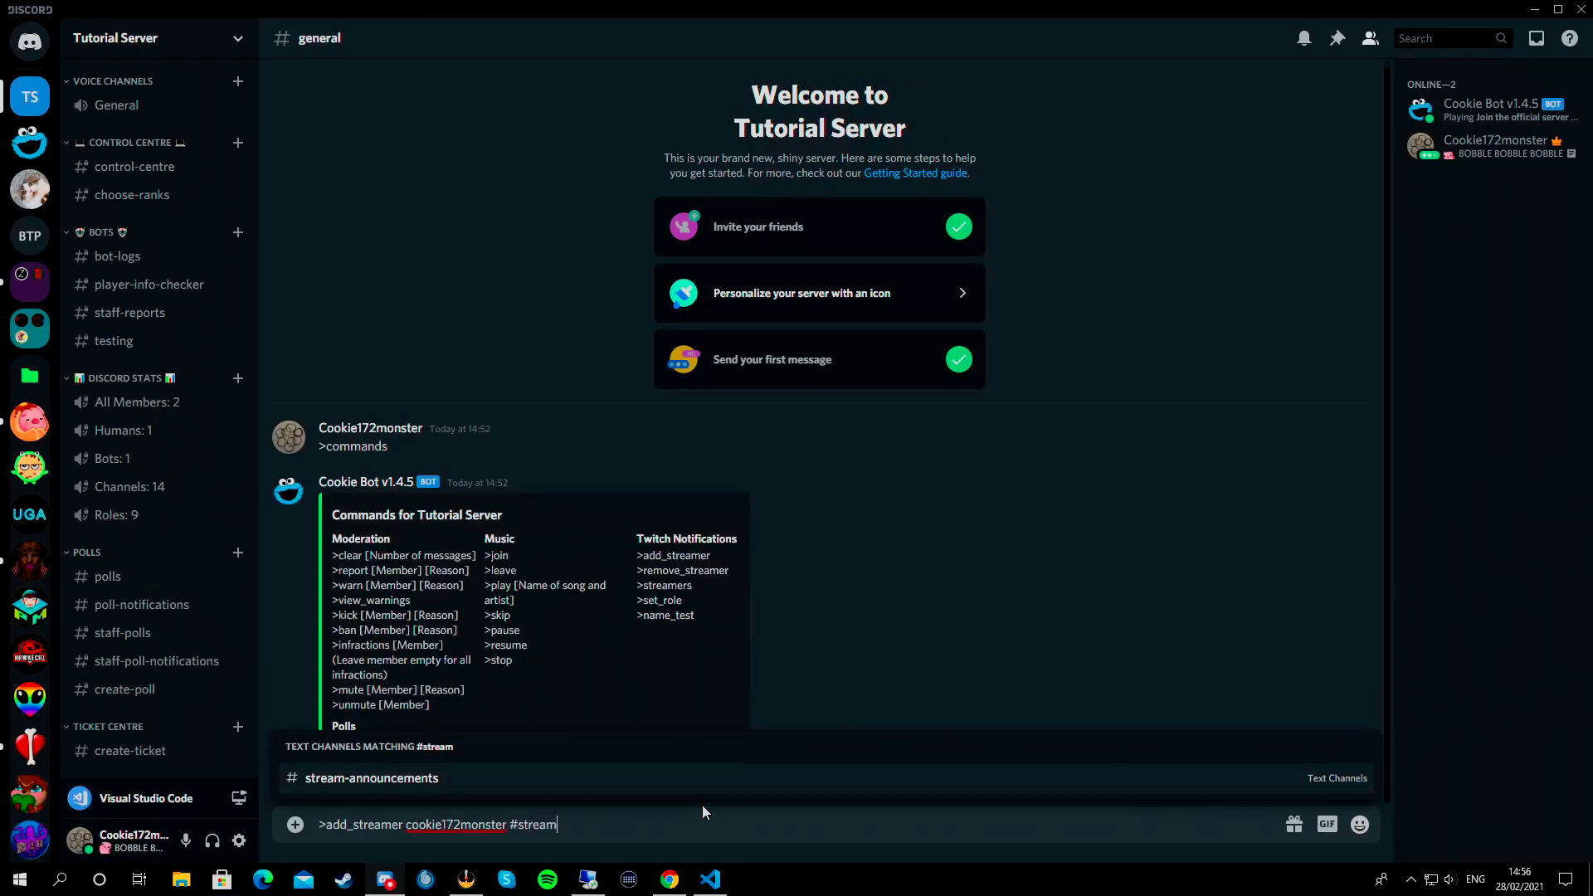
pyautogui.press('Tab')
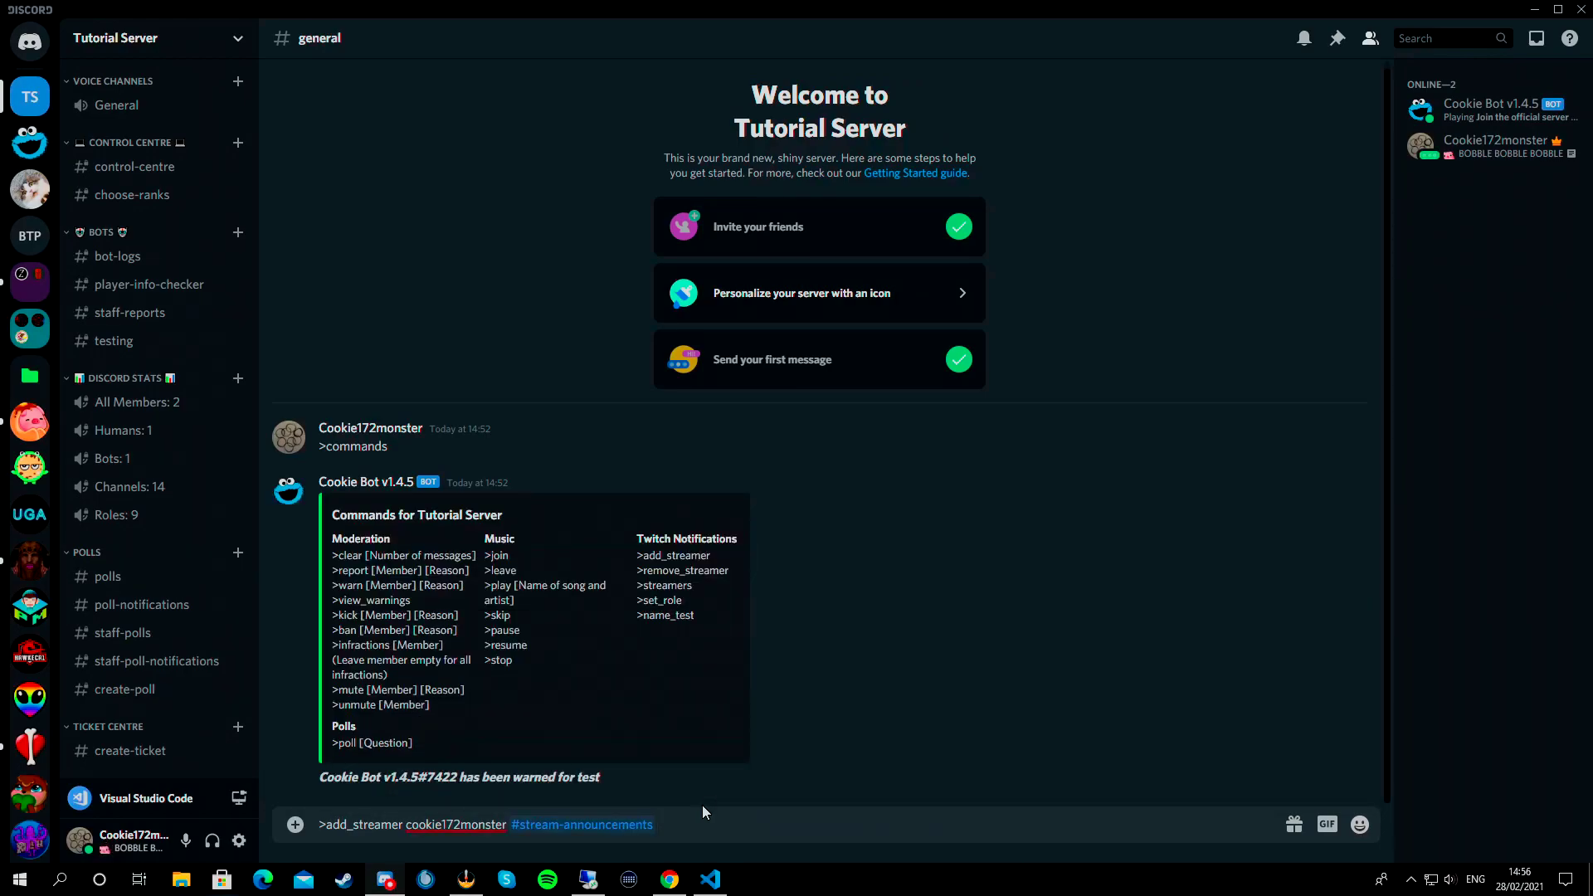
pyautogui.moveTo(406, 824); pyautogui.dragTo(507, 824)
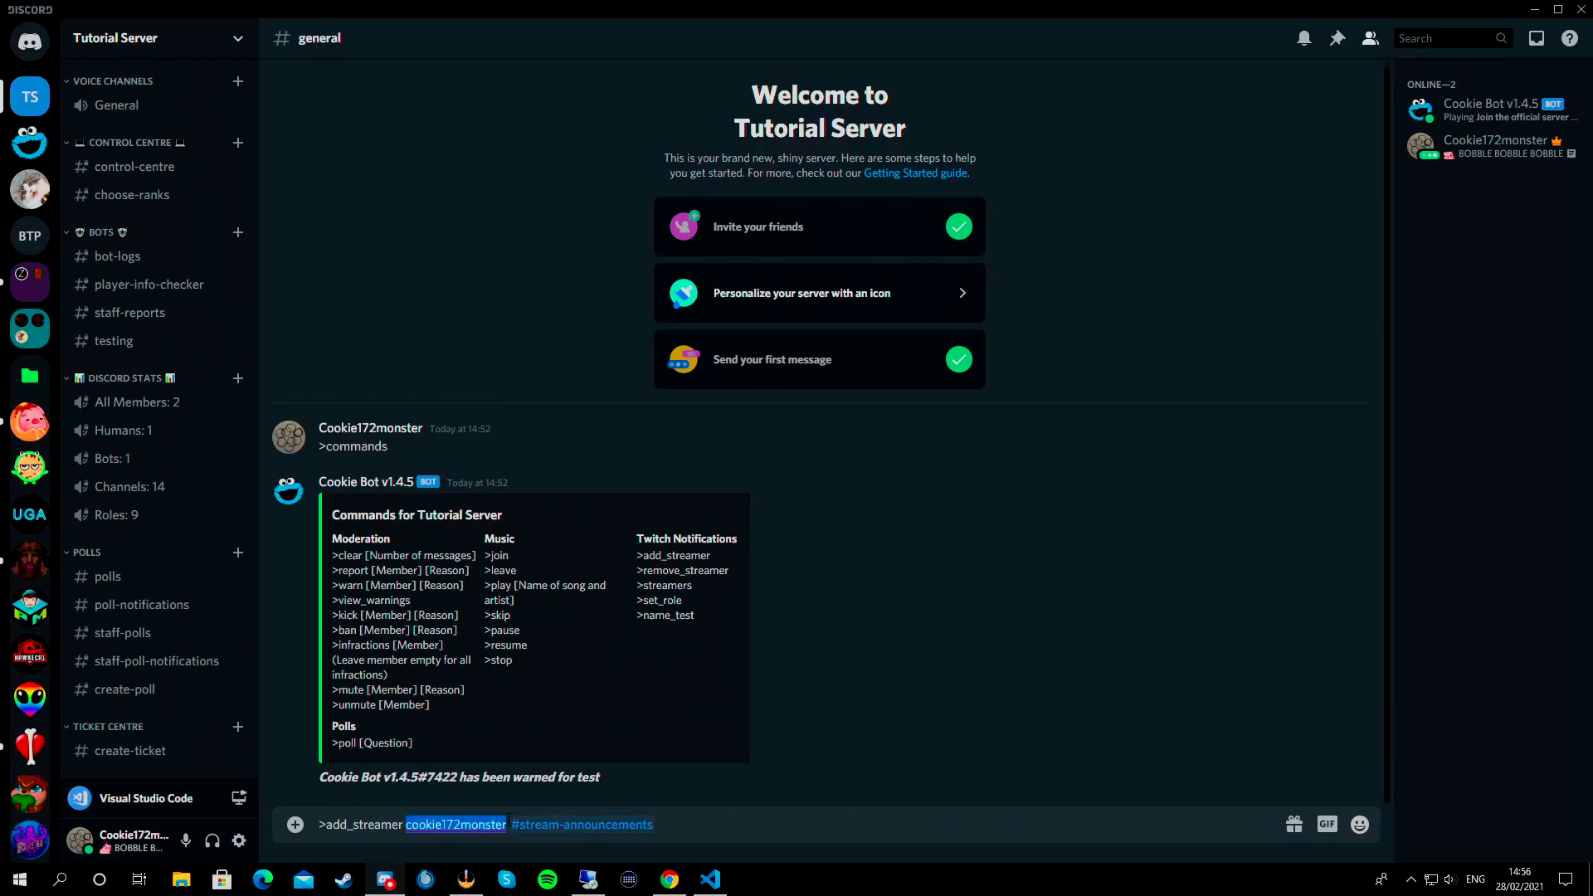
pyautogui.click(453, 824)
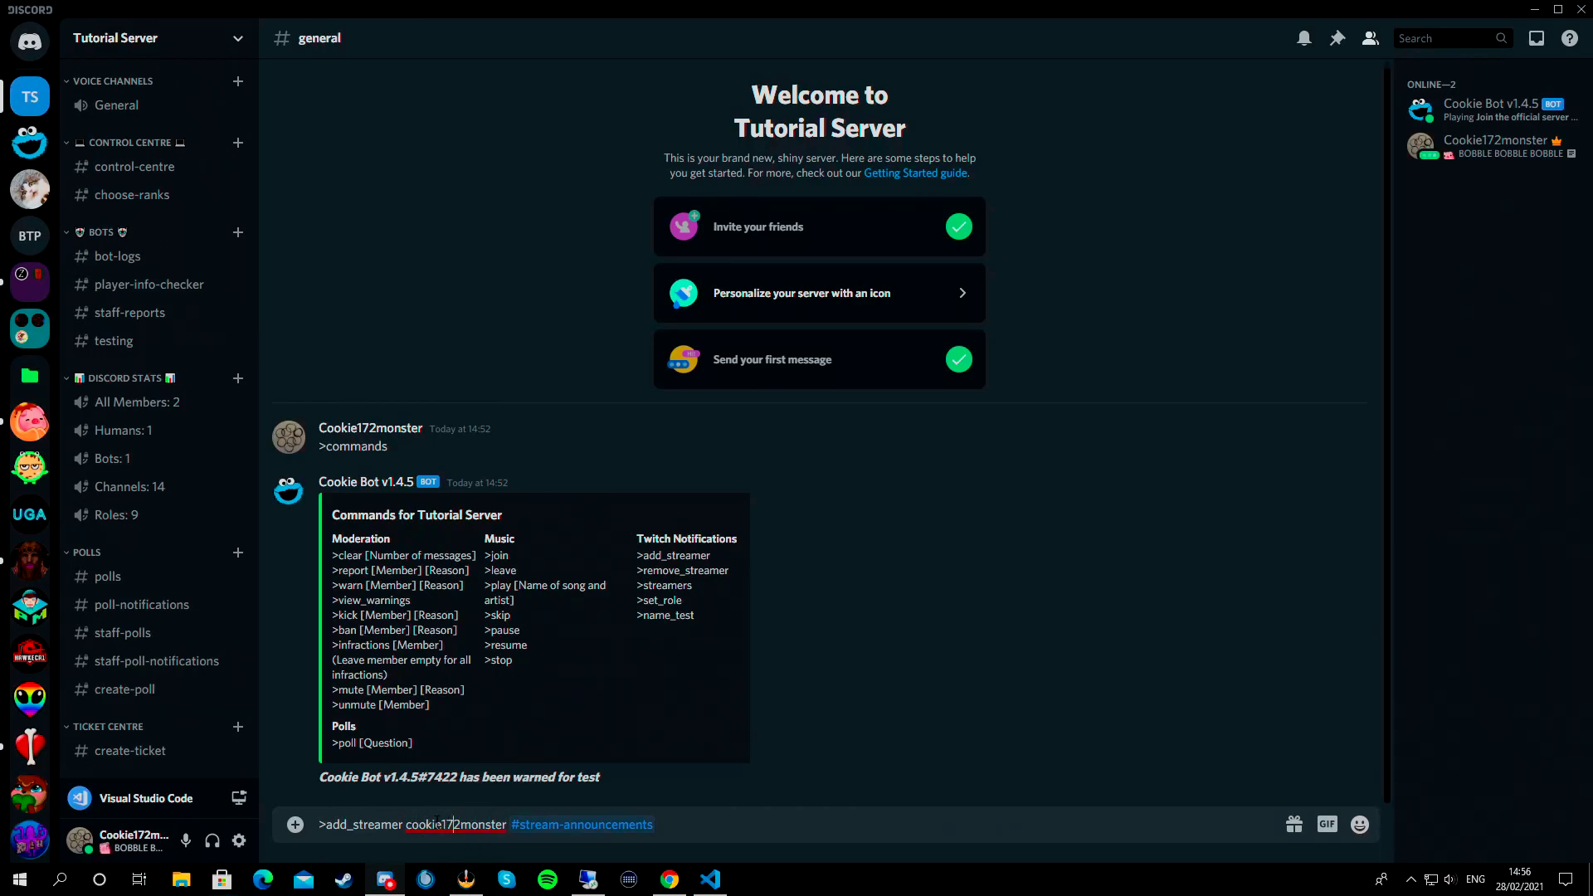
# Step: Switch to Chrome, view the streamer's Twitch channel page to examine the username in its URL, and close the browser
pyautogui.click(670, 880)
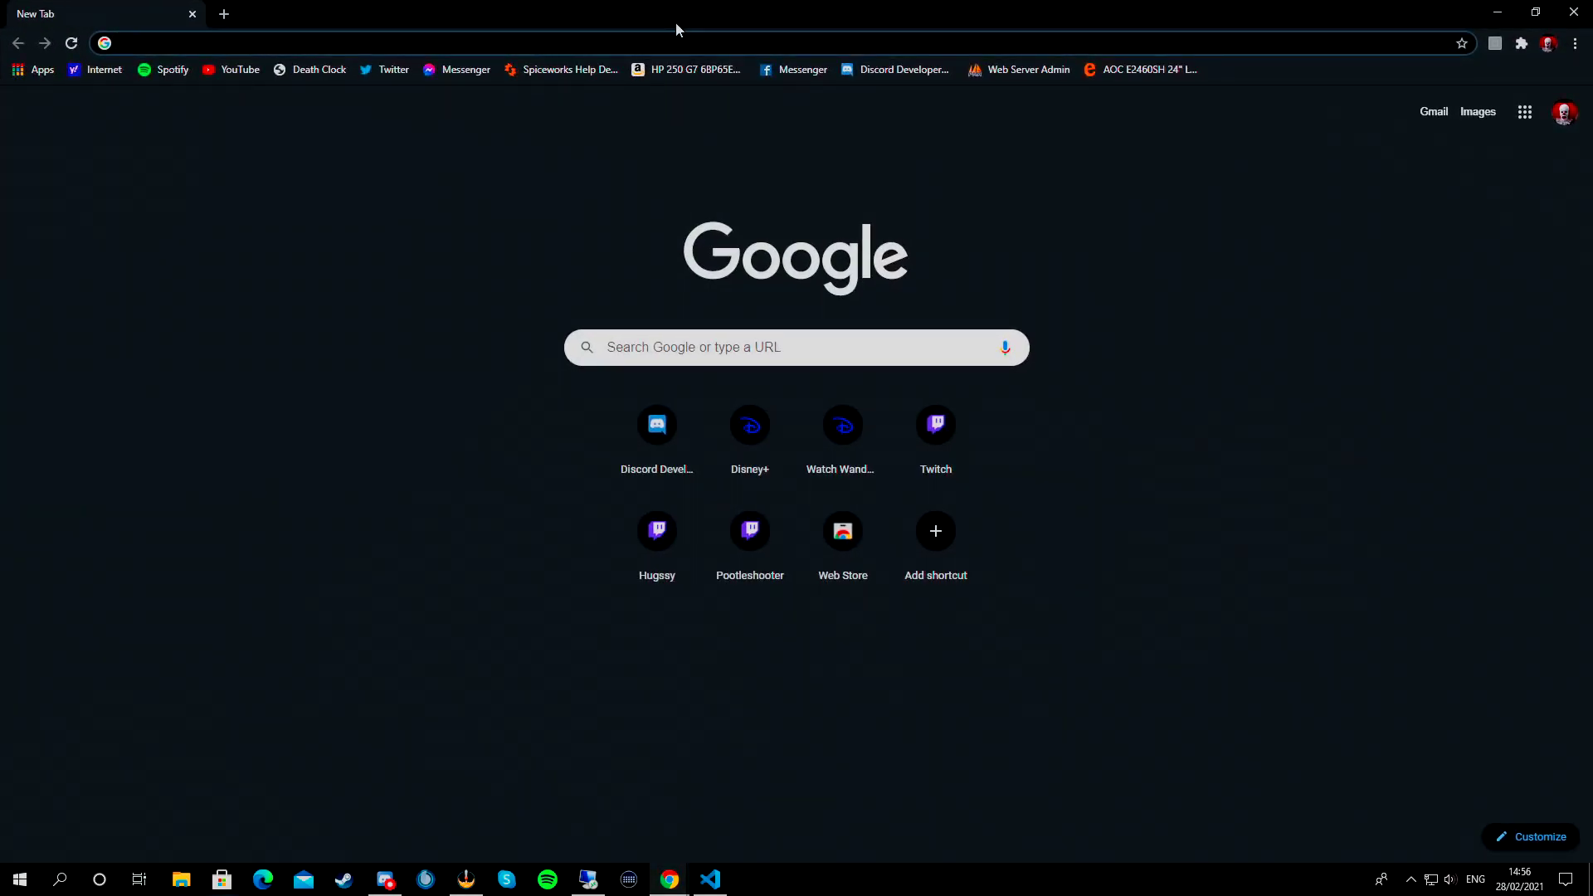
pyautogui.write('twitch.')
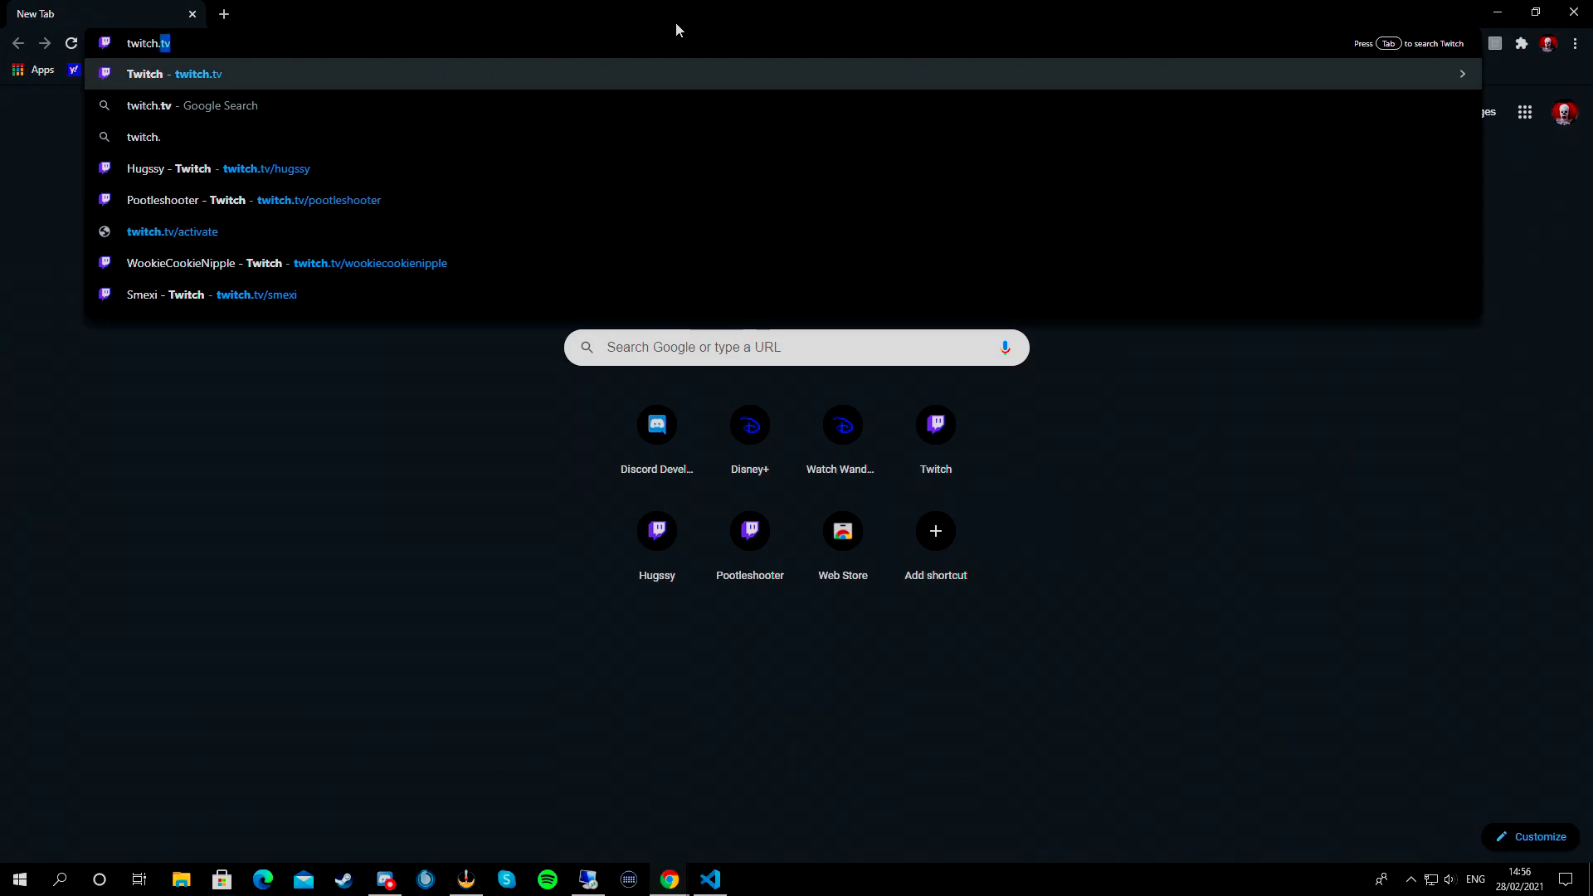
pyautogui.write('tv/')
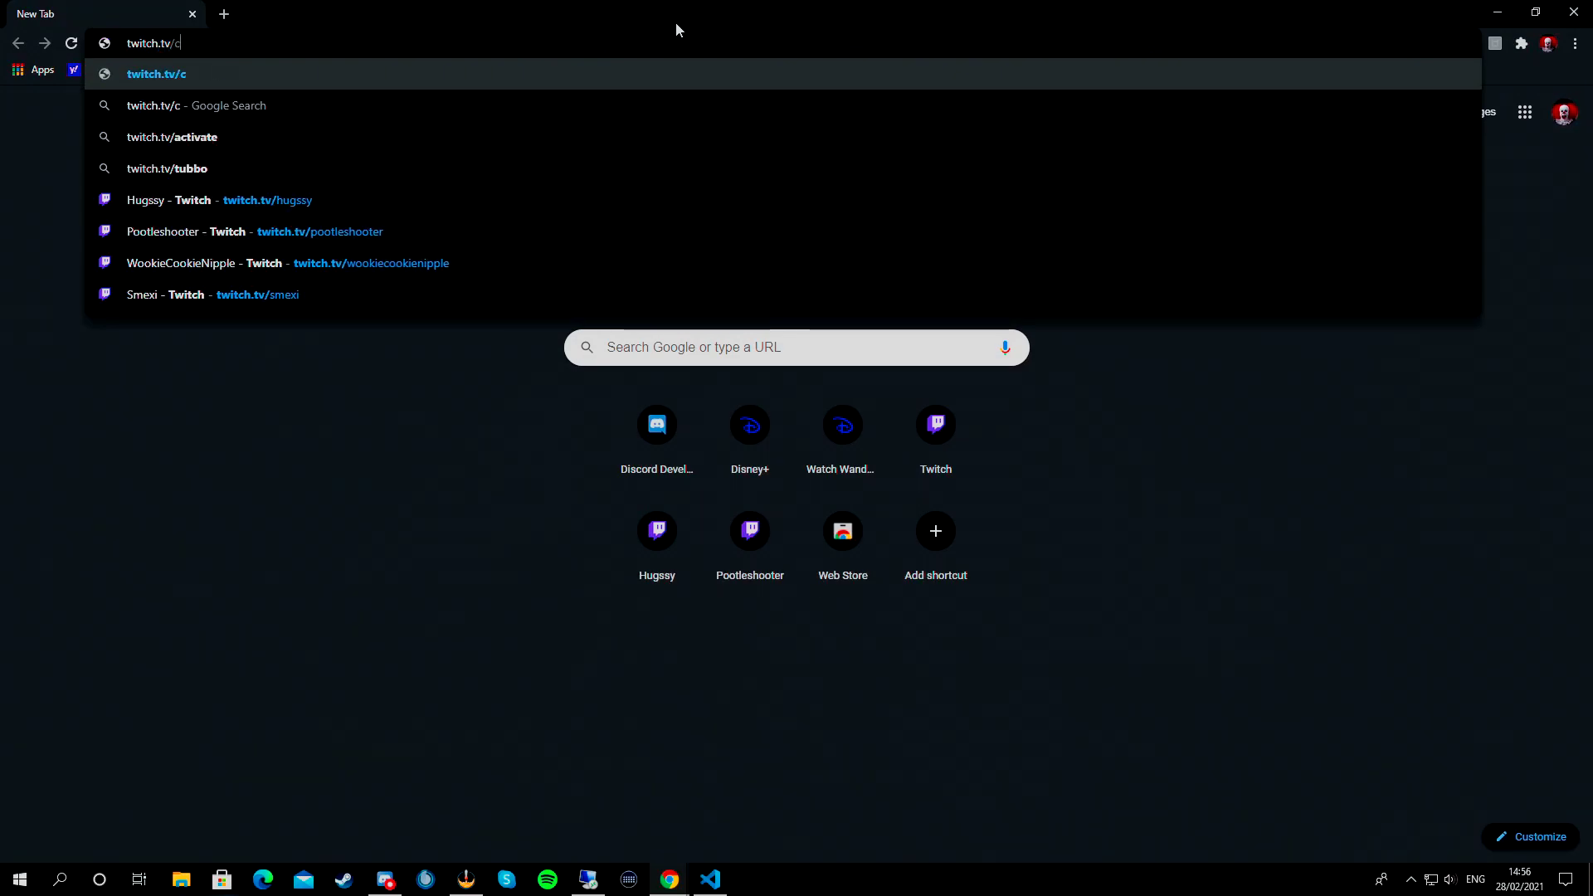
pyautogui.write('cooki')
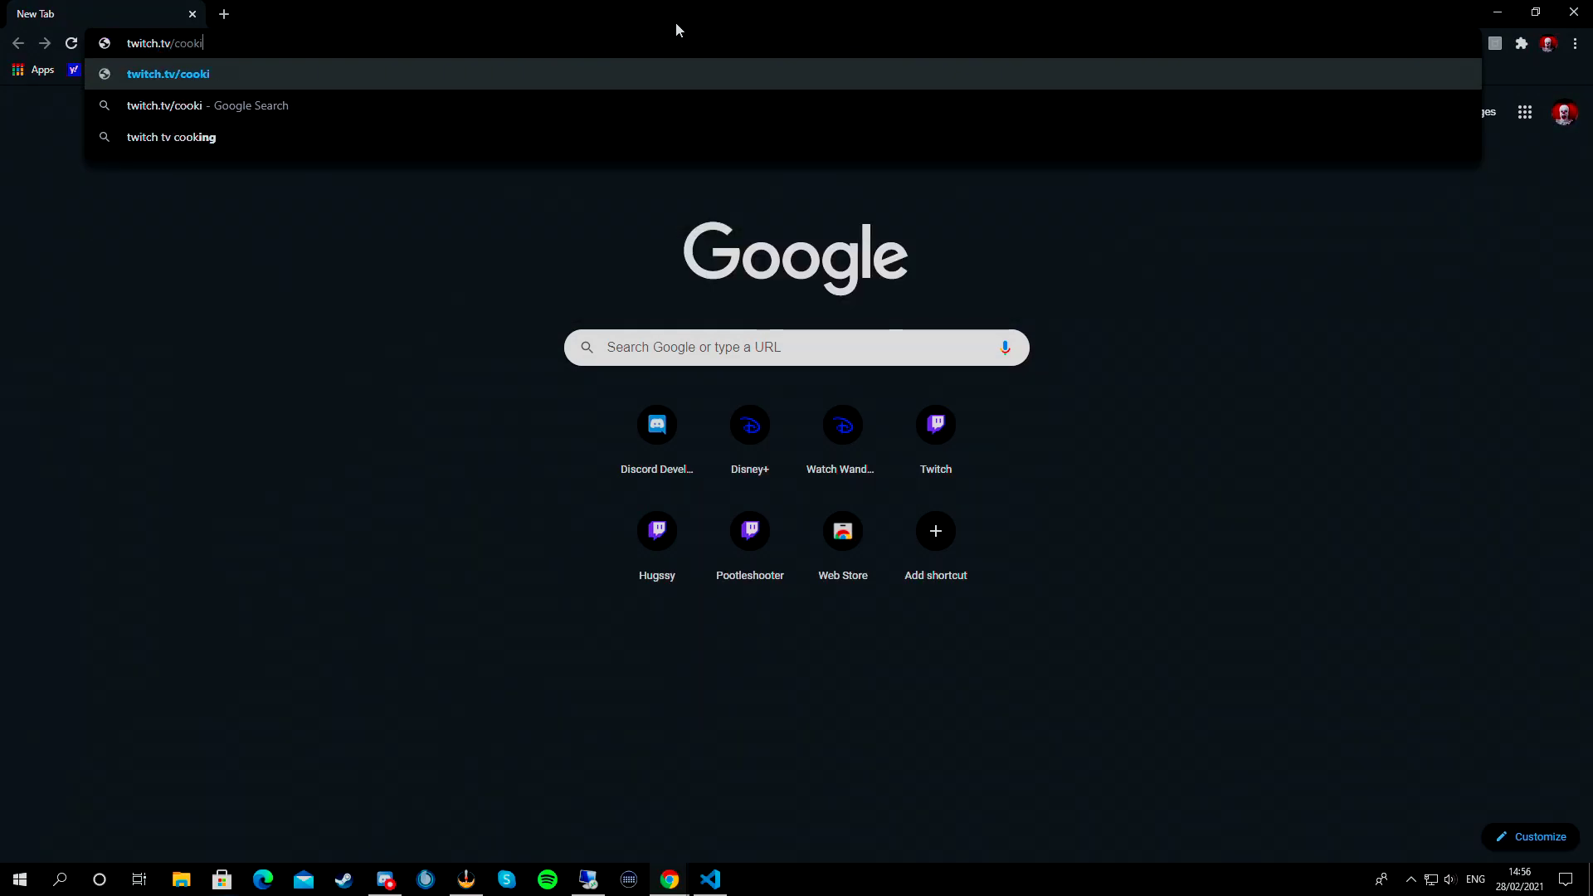
pyautogui.write('e16')
pyautogui.press('BackSpace')
pyautogui.write('72monster')
pyautogui.press('Return')
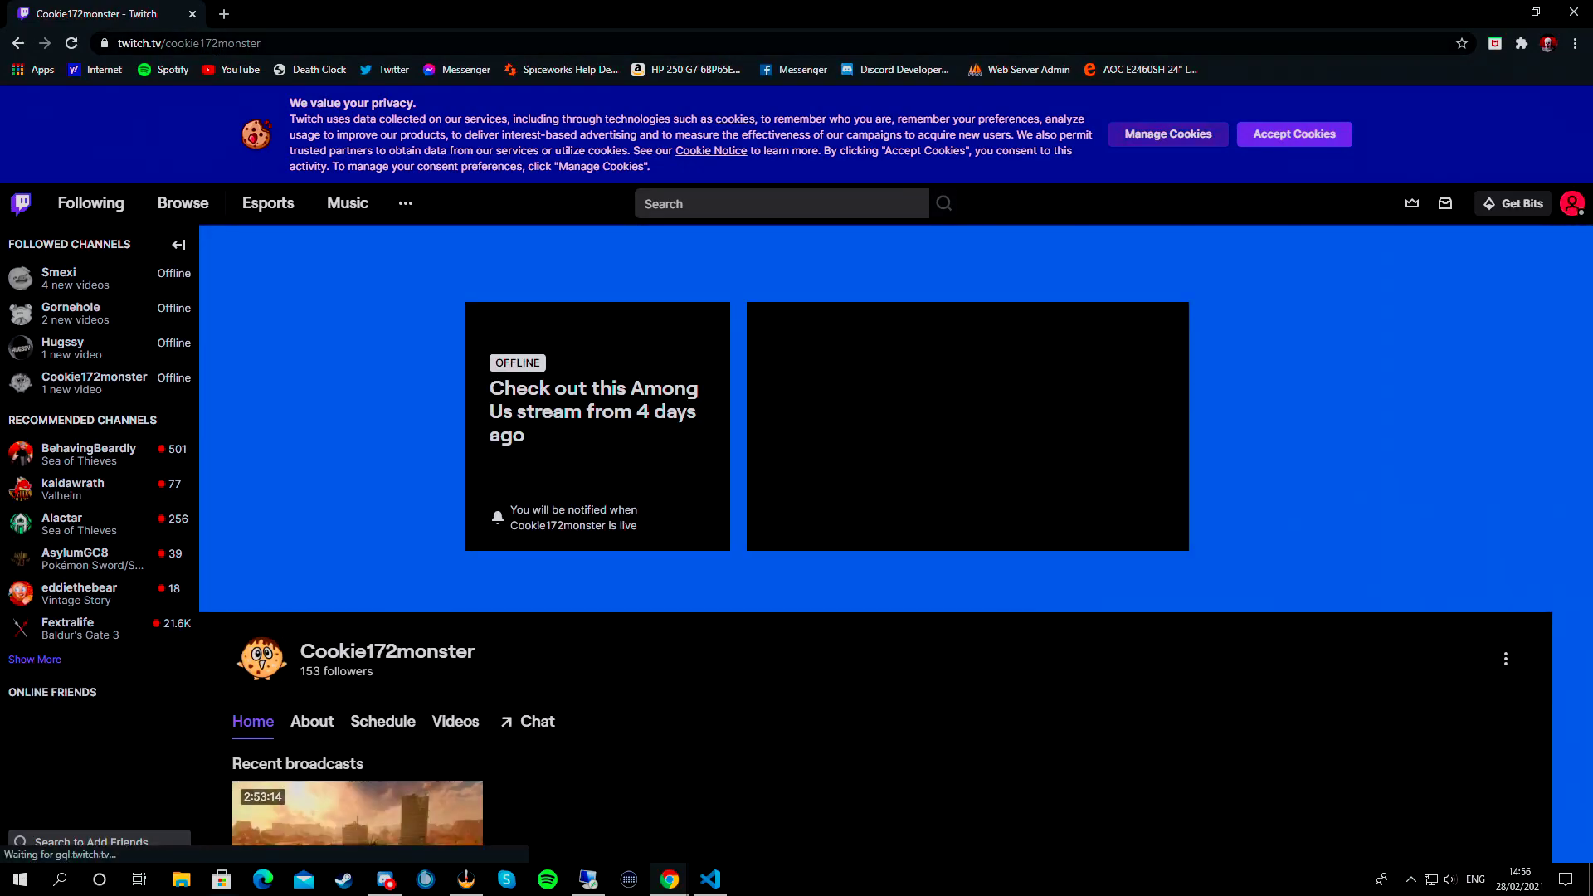
pyautogui.doubleClick(213, 43)
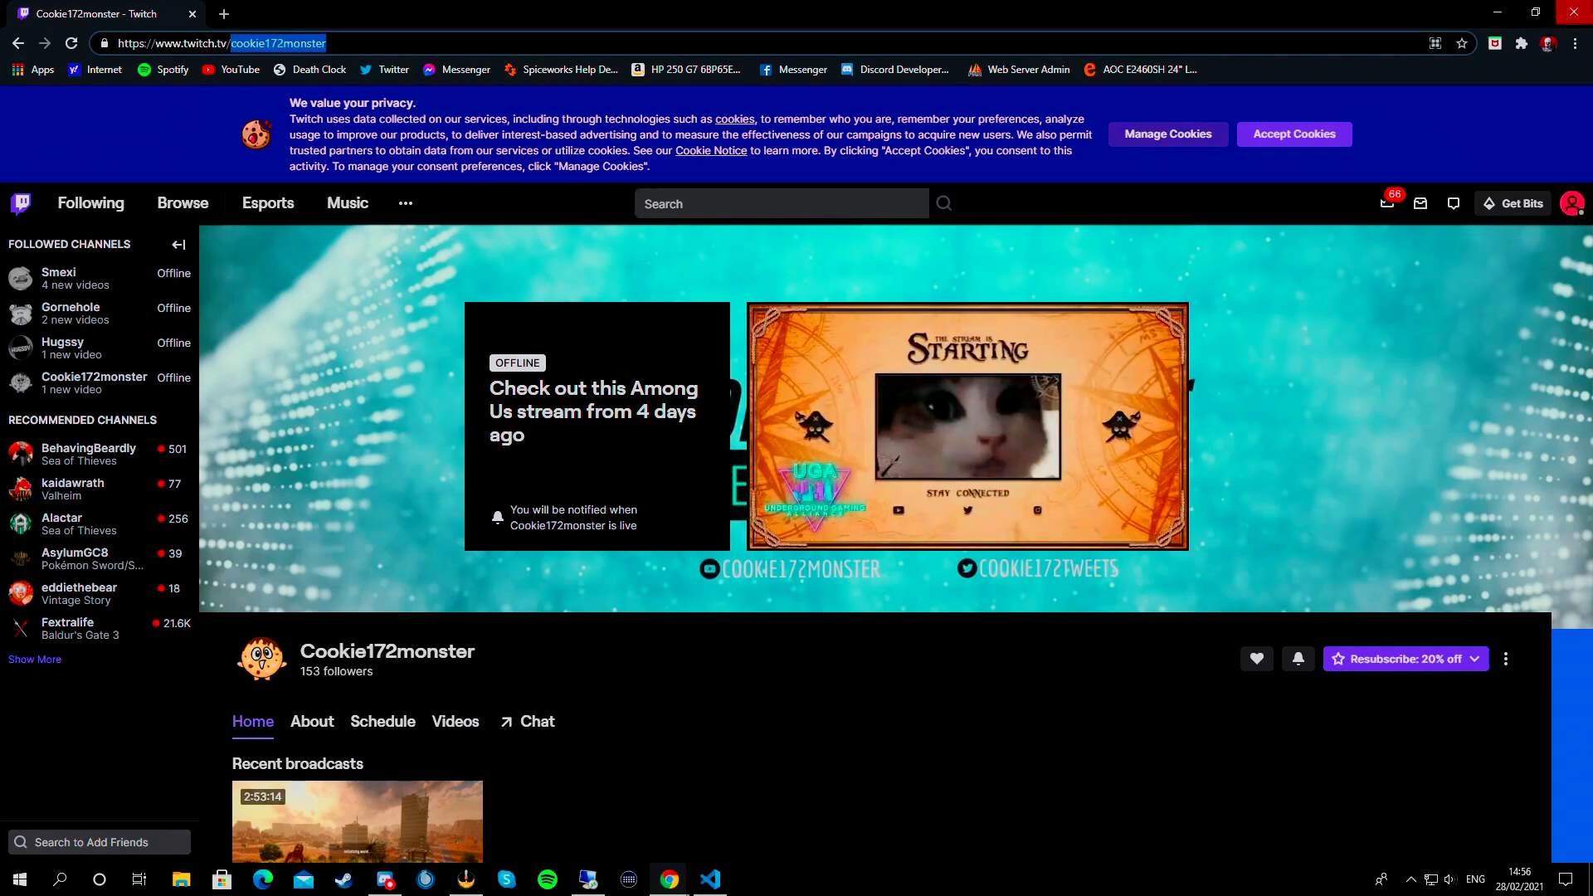
pyautogui.click(1574, 11)
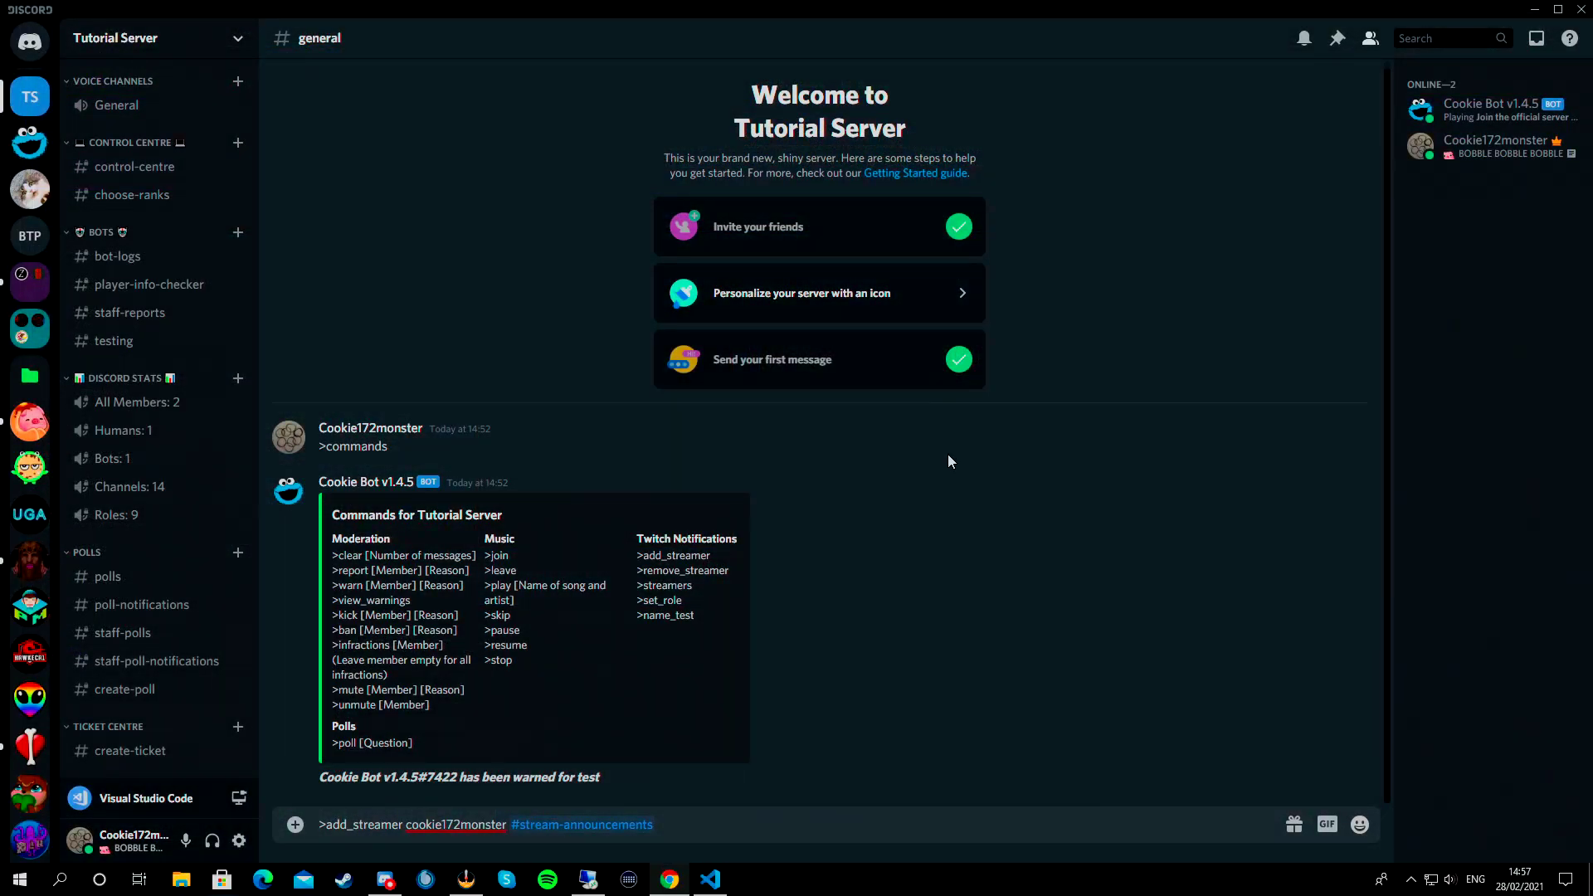
# Step: Send the prepared >add_streamer command in general and review the bot's reply
pyautogui.press('Return')
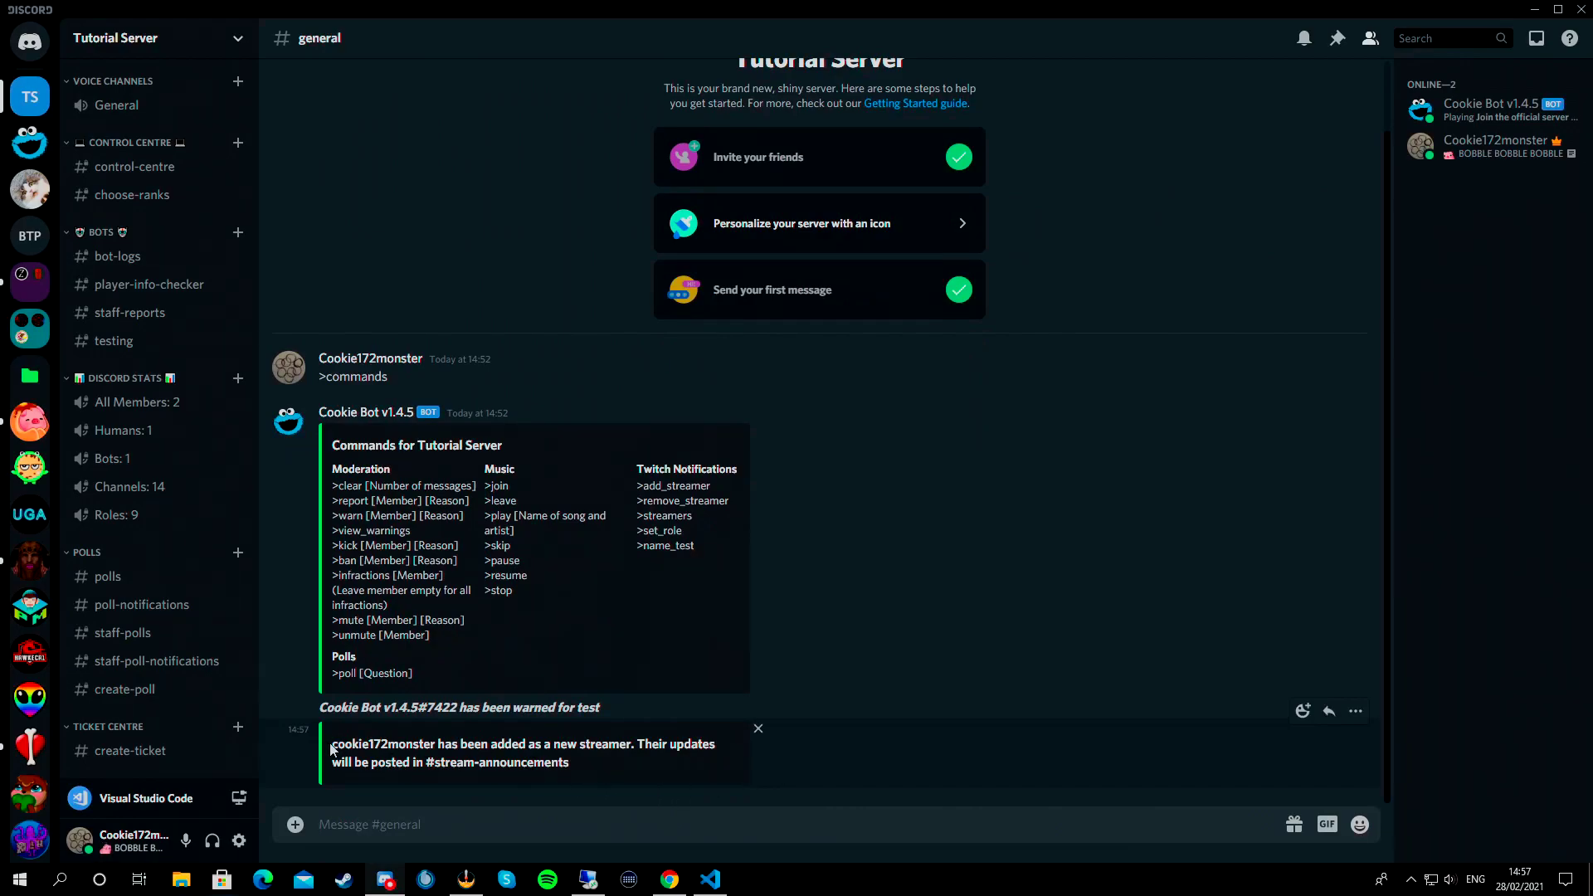
pyautogui.moveTo(336, 749); pyautogui.dragTo(585, 770)
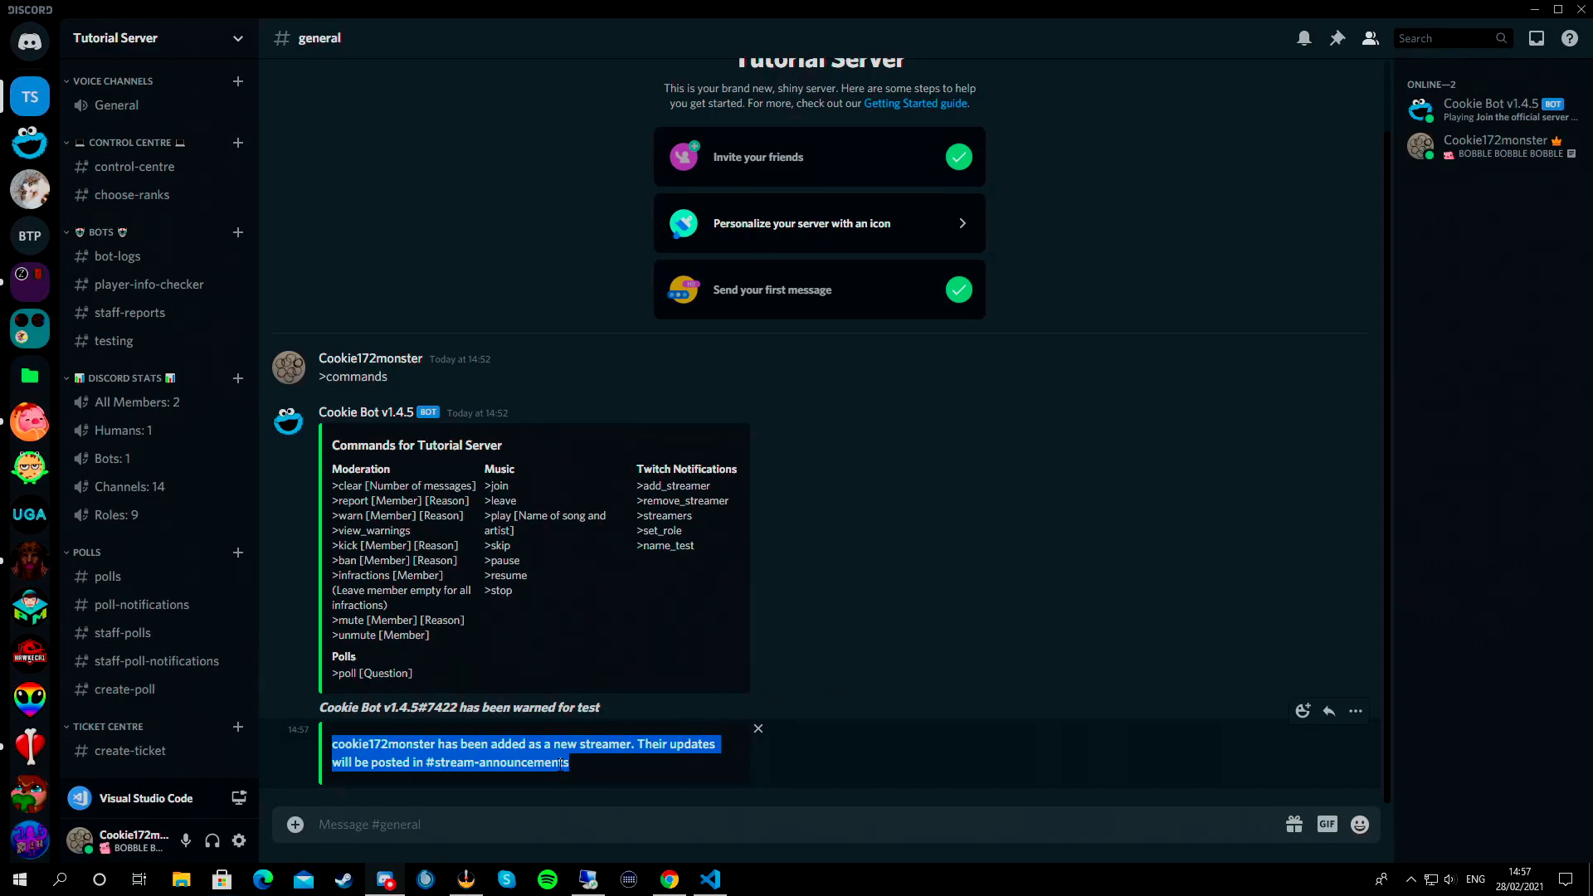
pyautogui.click(564, 780)
# Step: Send the >streamers command in the general channel, and enter >set_role as an unsent message
pyautogui.write('>streamers')
pyautogui.press('Return')
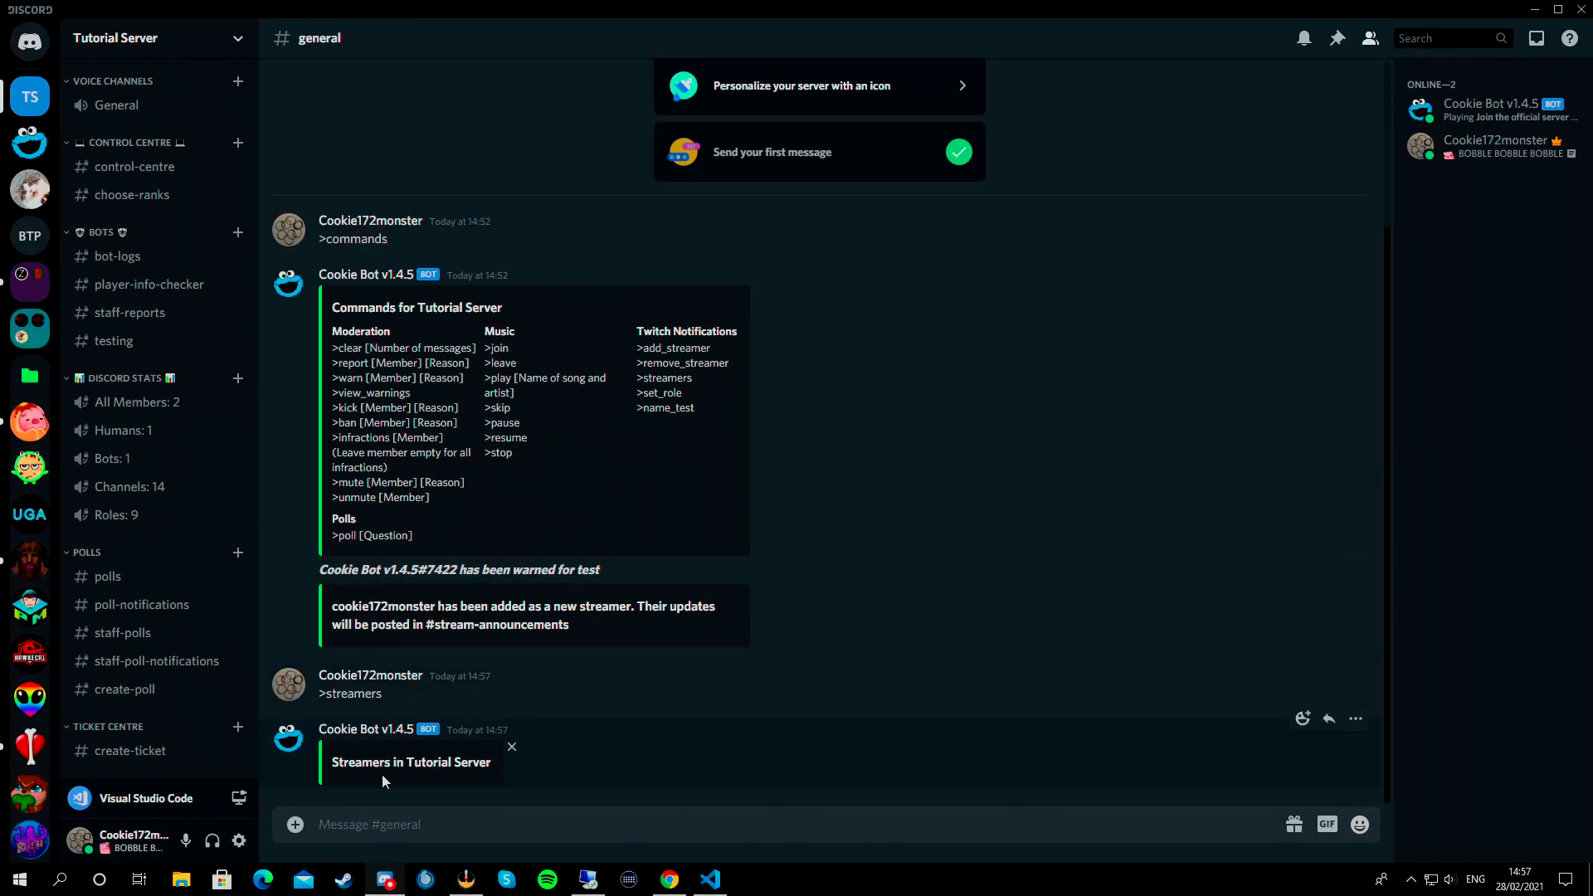
pyautogui.write('>set_role')
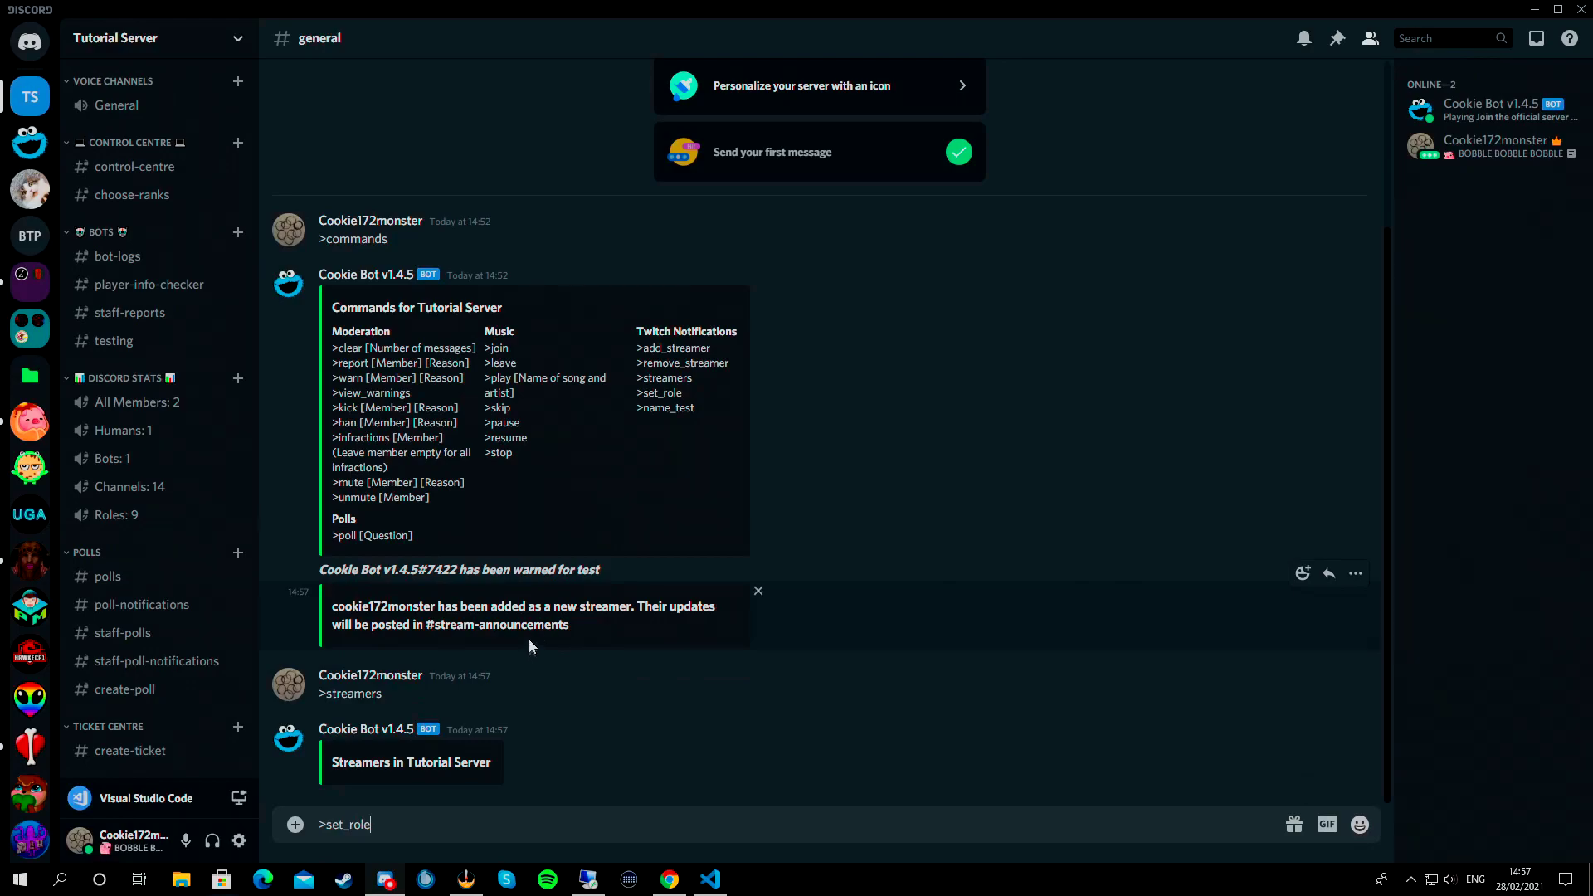
# Step: View the bot's live notifications in The Underground Gaming Alliance server's members-live and uga-staff-live channels
pyautogui.click(30, 515)
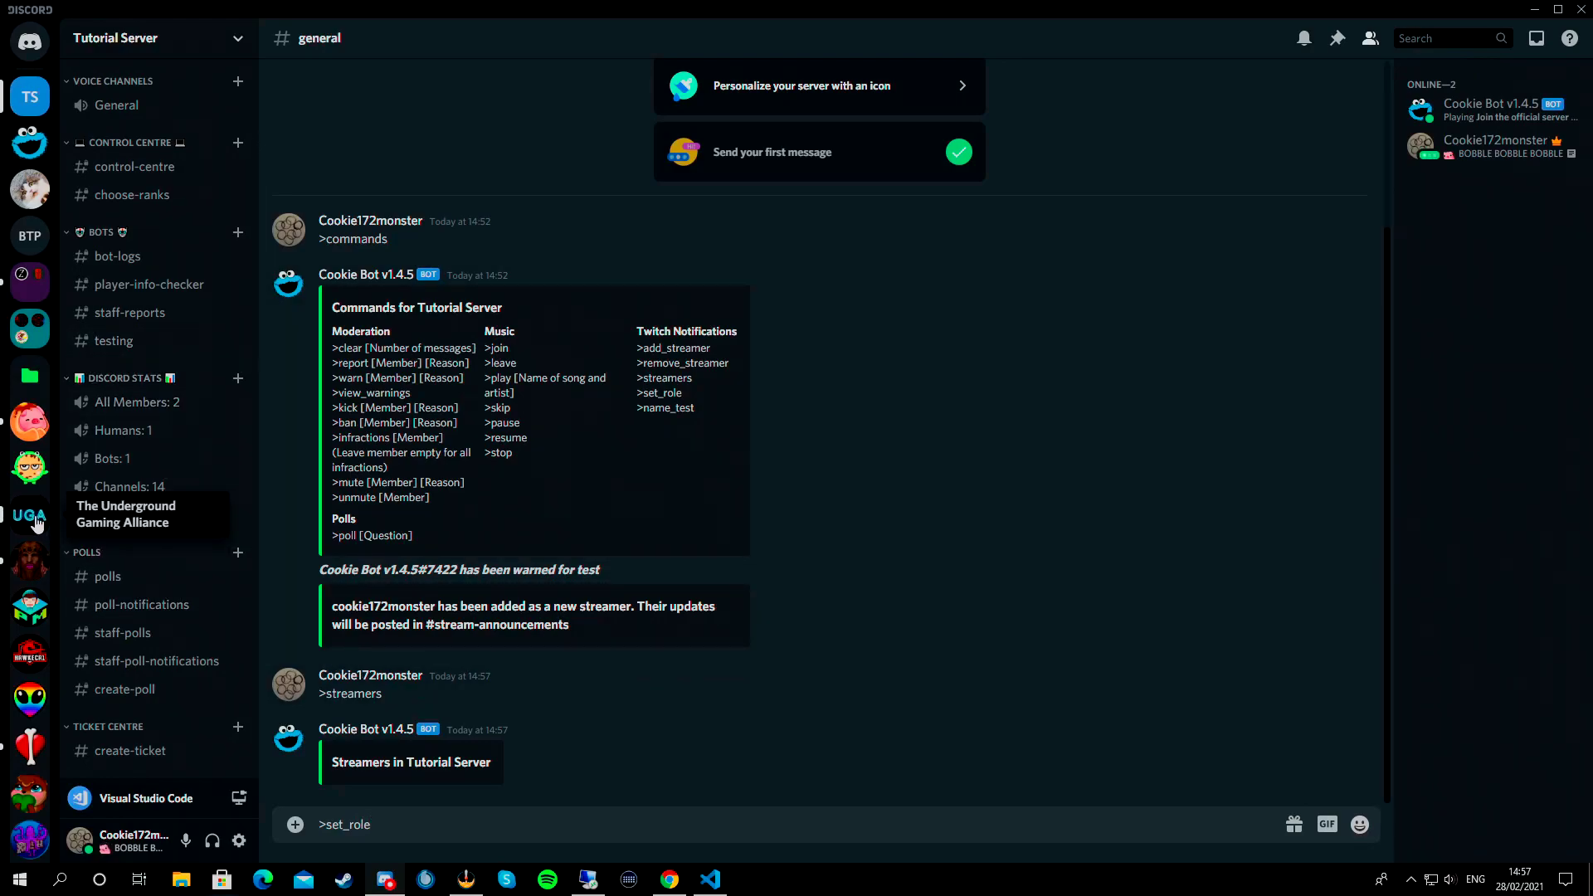
pyautogui.scroll(-4, 141, 463)
pyautogui.scroll(2, 158, 448)
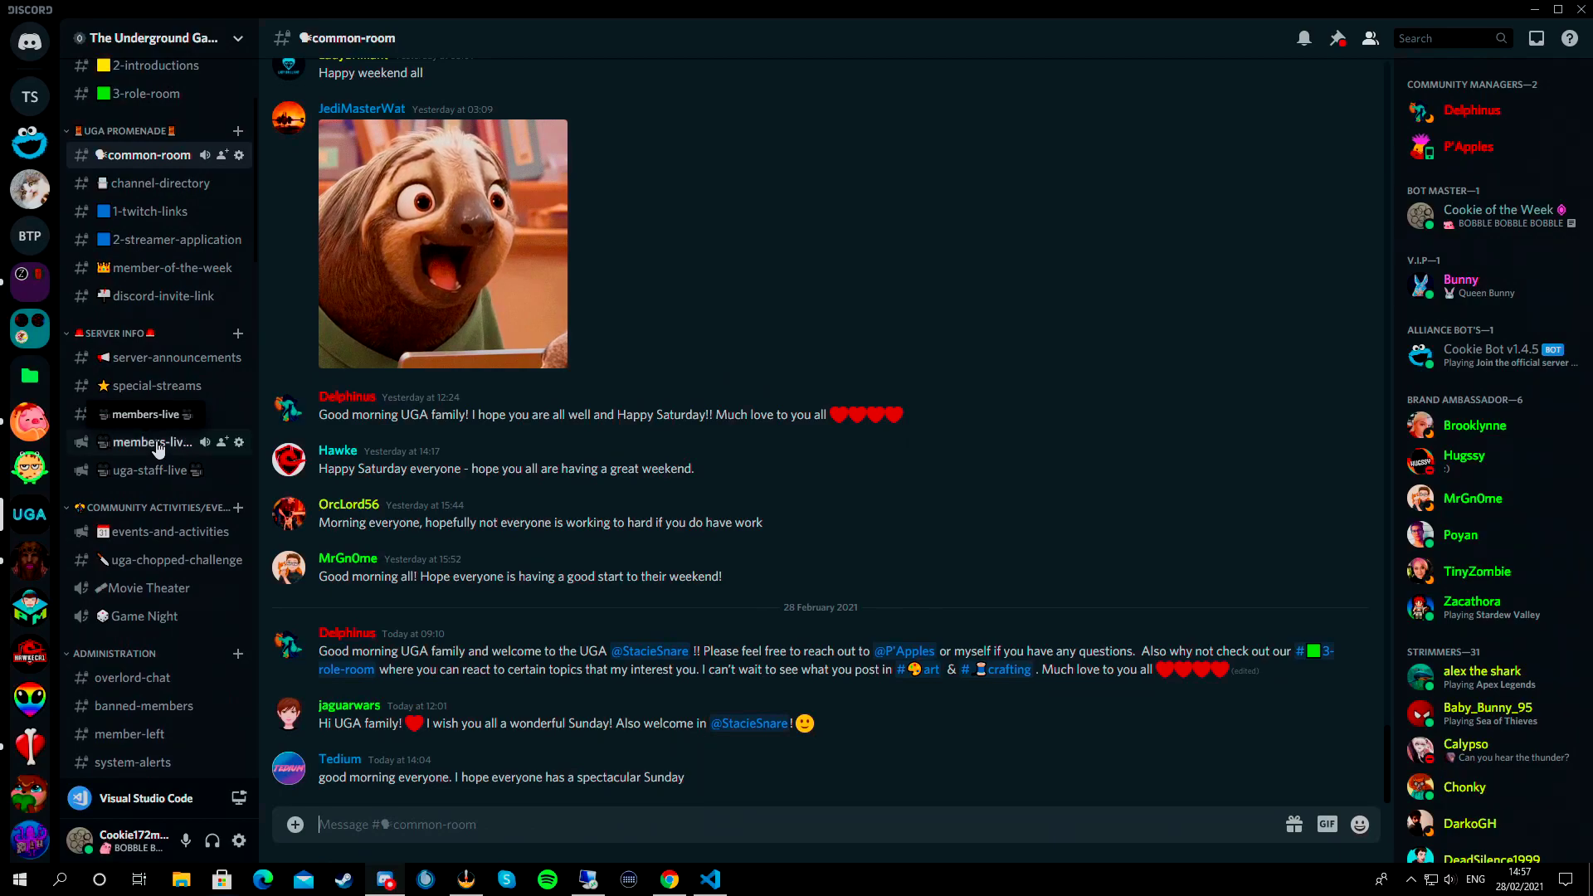
pyautogui.click(151, 442)
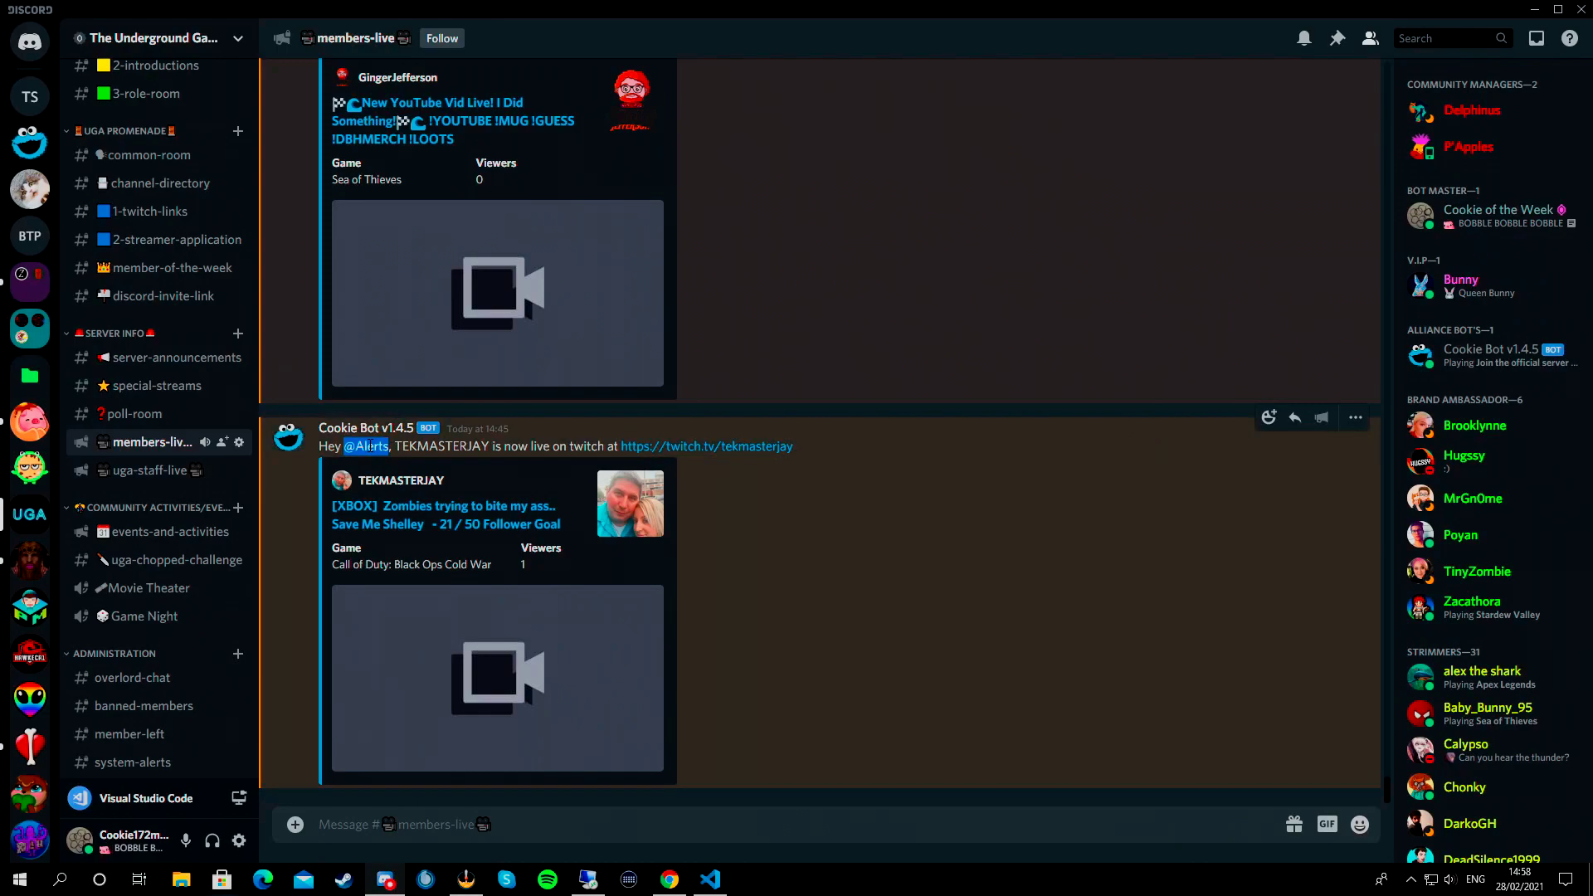
pyautogui.click(152, 470)
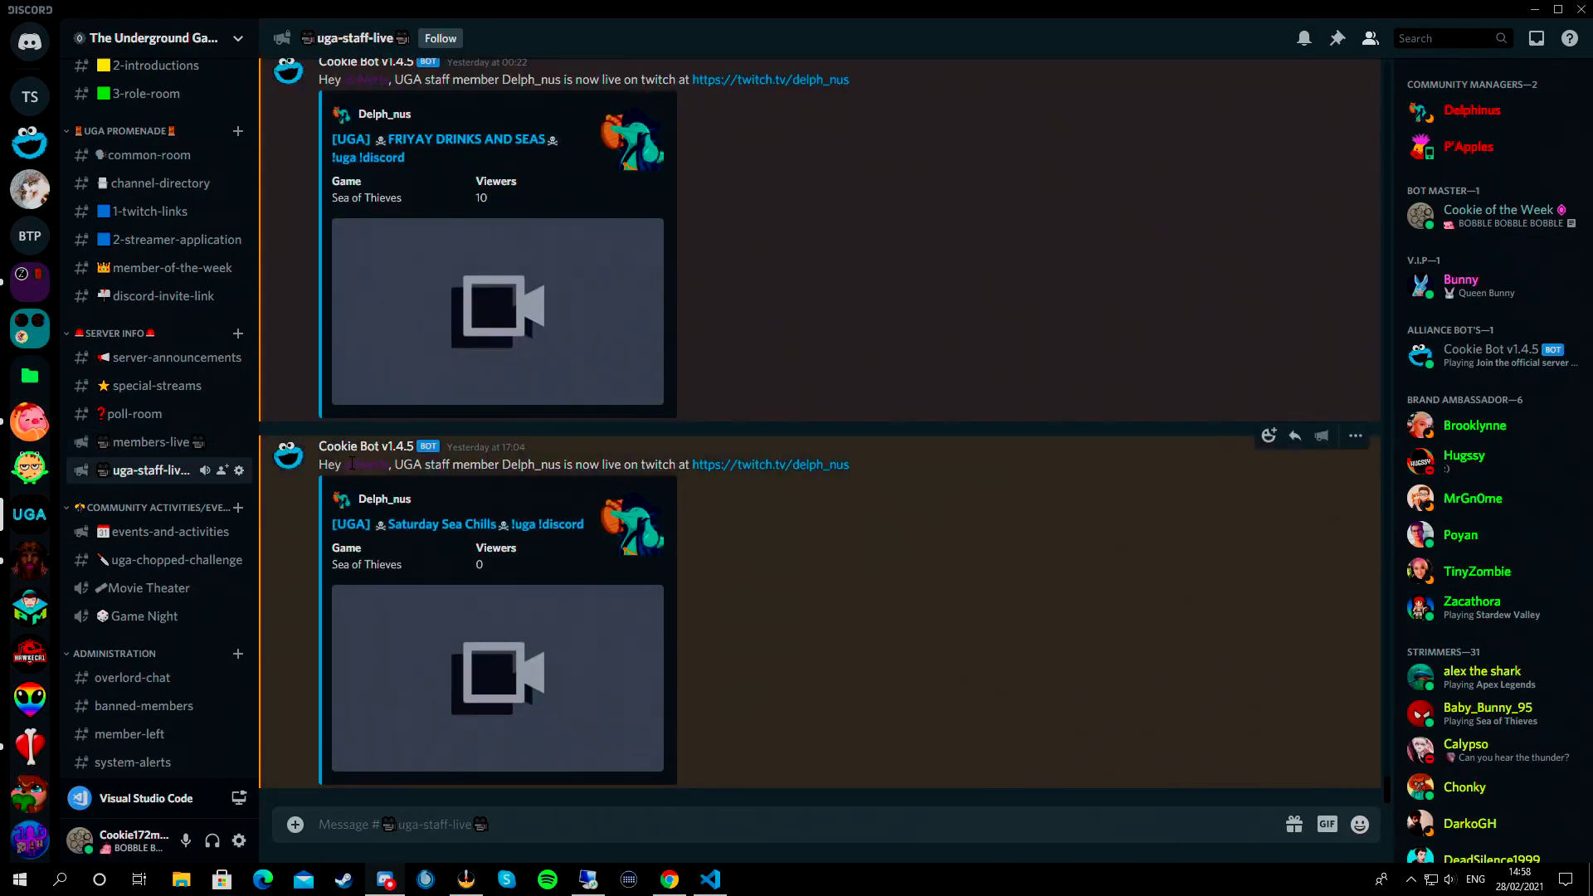
# Step: Examine the notification, game, topic and timezone reaction-role messages in the 3-role-room channel
pyautogui.scroll(3, 190, 507)
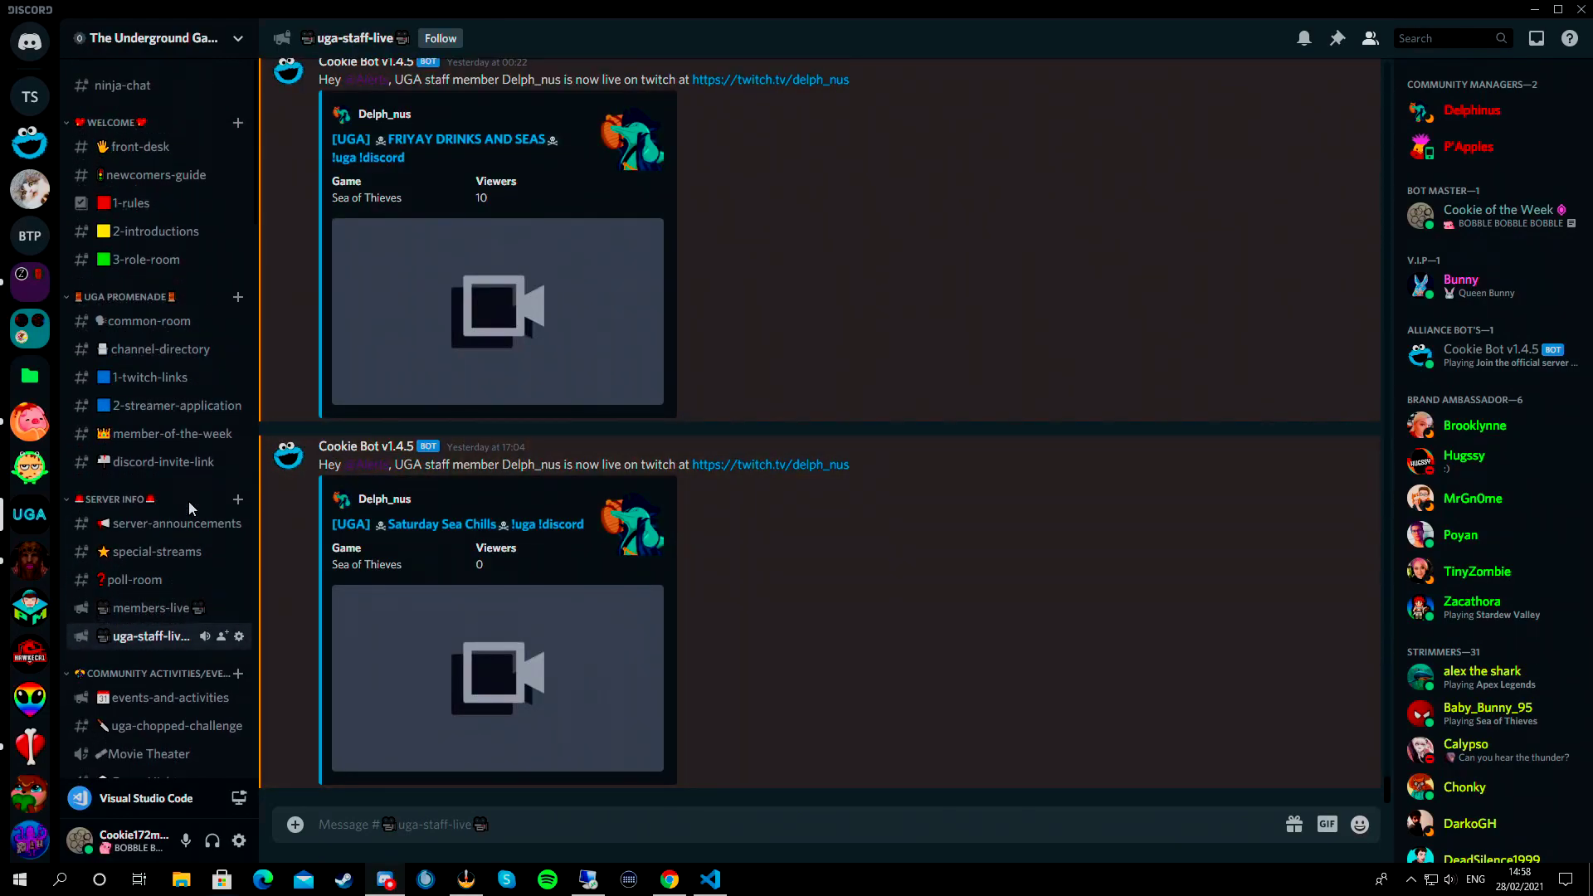
pyautogui.click(146, 259)
pyautogui.scroll(10, 571, 349)
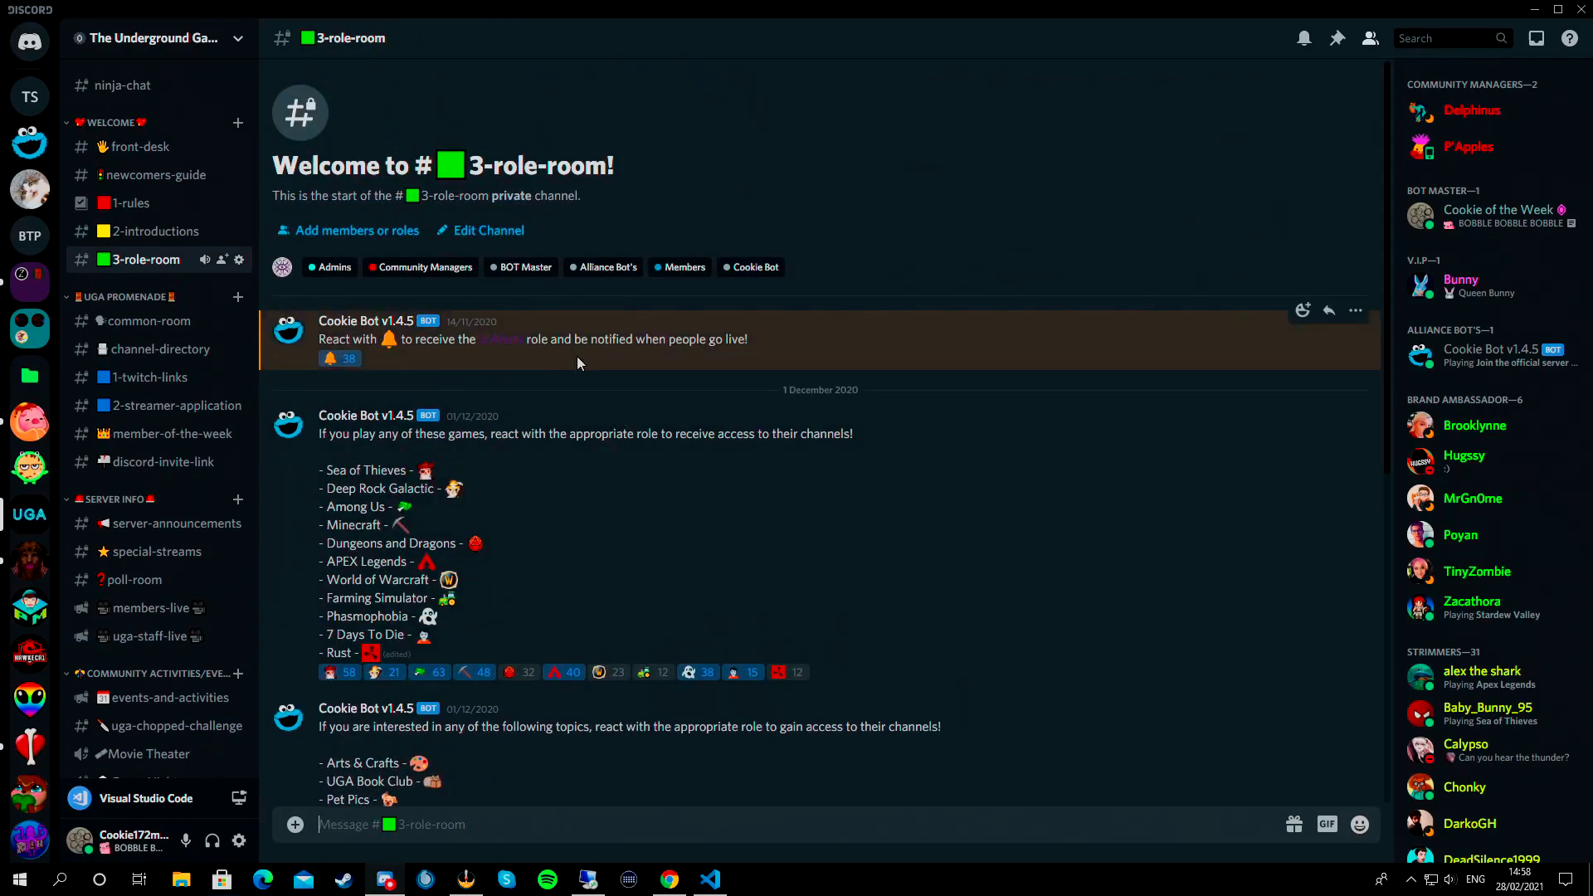
pyautogui.moveTo(477, 345); pyautogui.dragTo(545, 365)
pyautogui.click(360, 377)
pyautogui.scroll(-7, 360, 377)
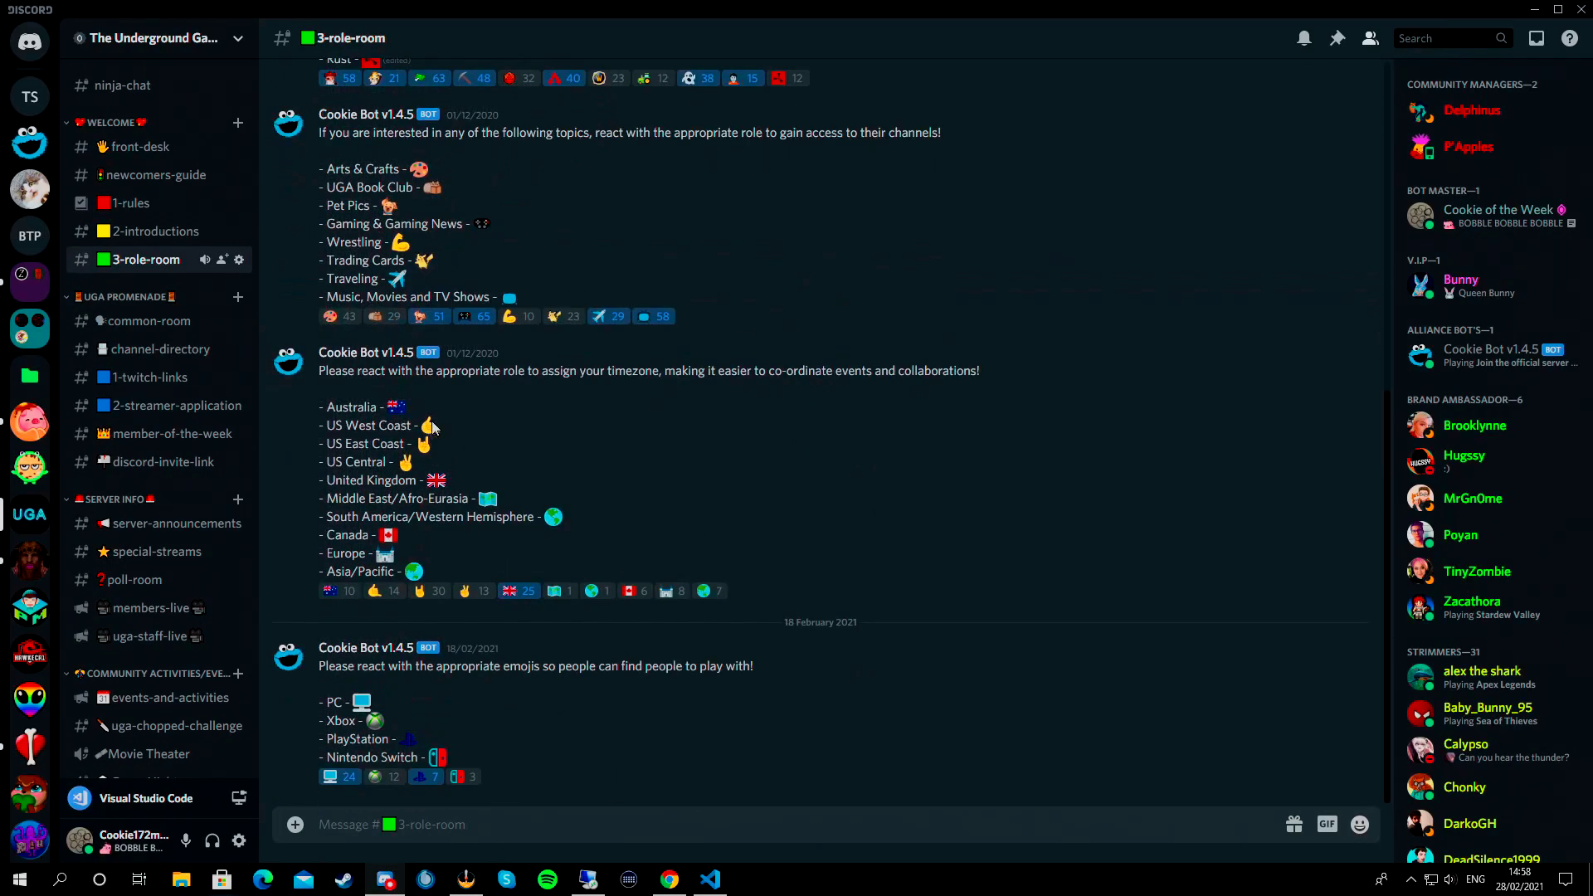
# Step: View the bot's Twitch live notifications in The Cookie Jar server's stream-announcements channel
pyautogui.click(52, 411)
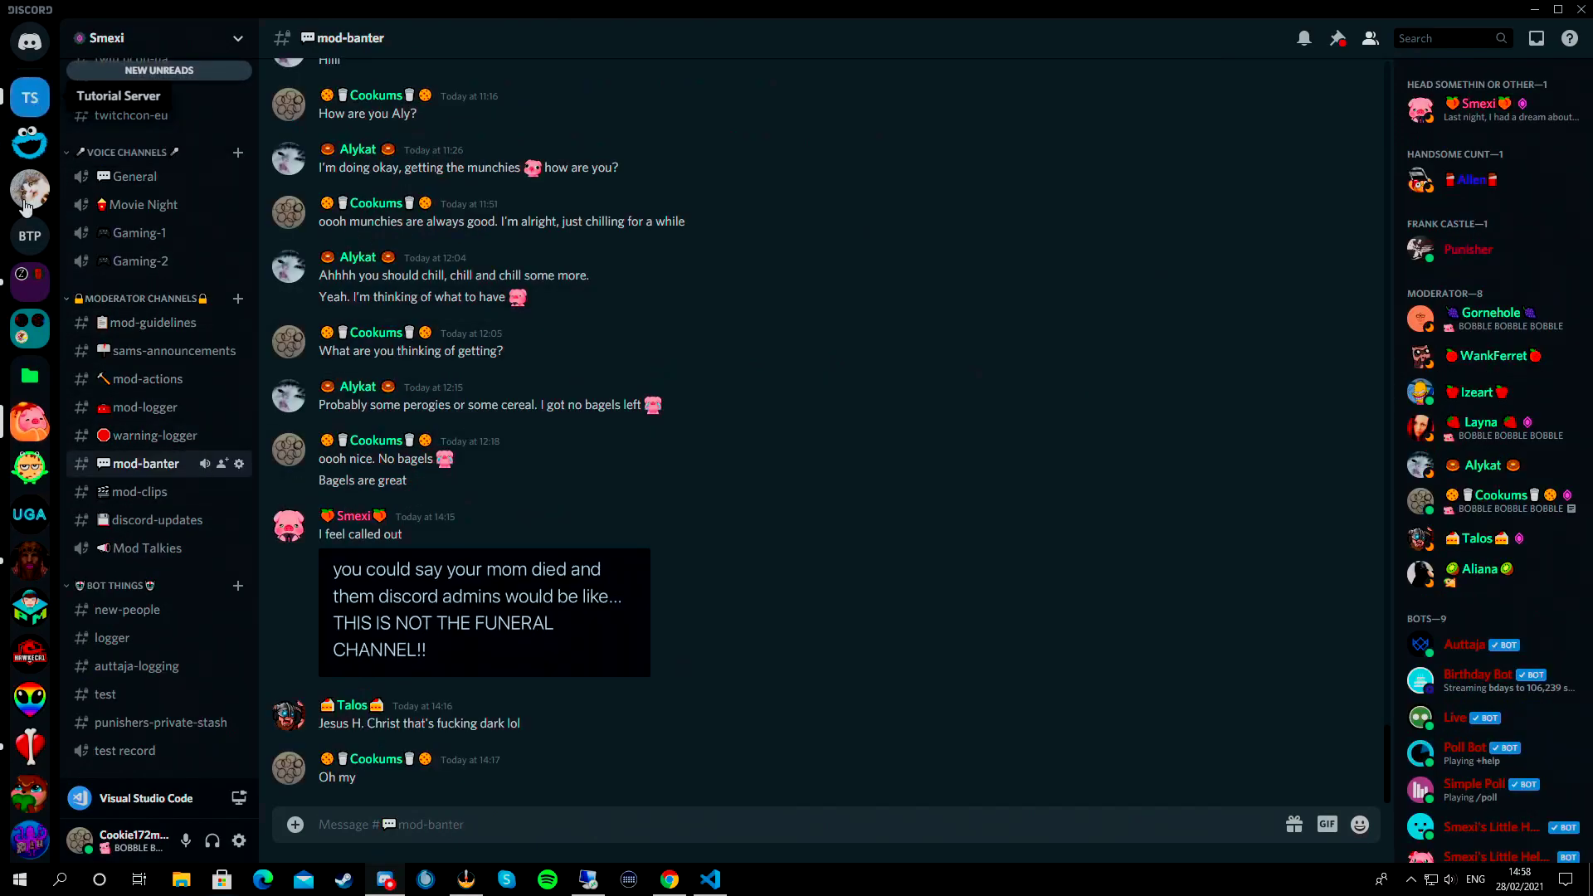
pyautogui.click(30, 97)
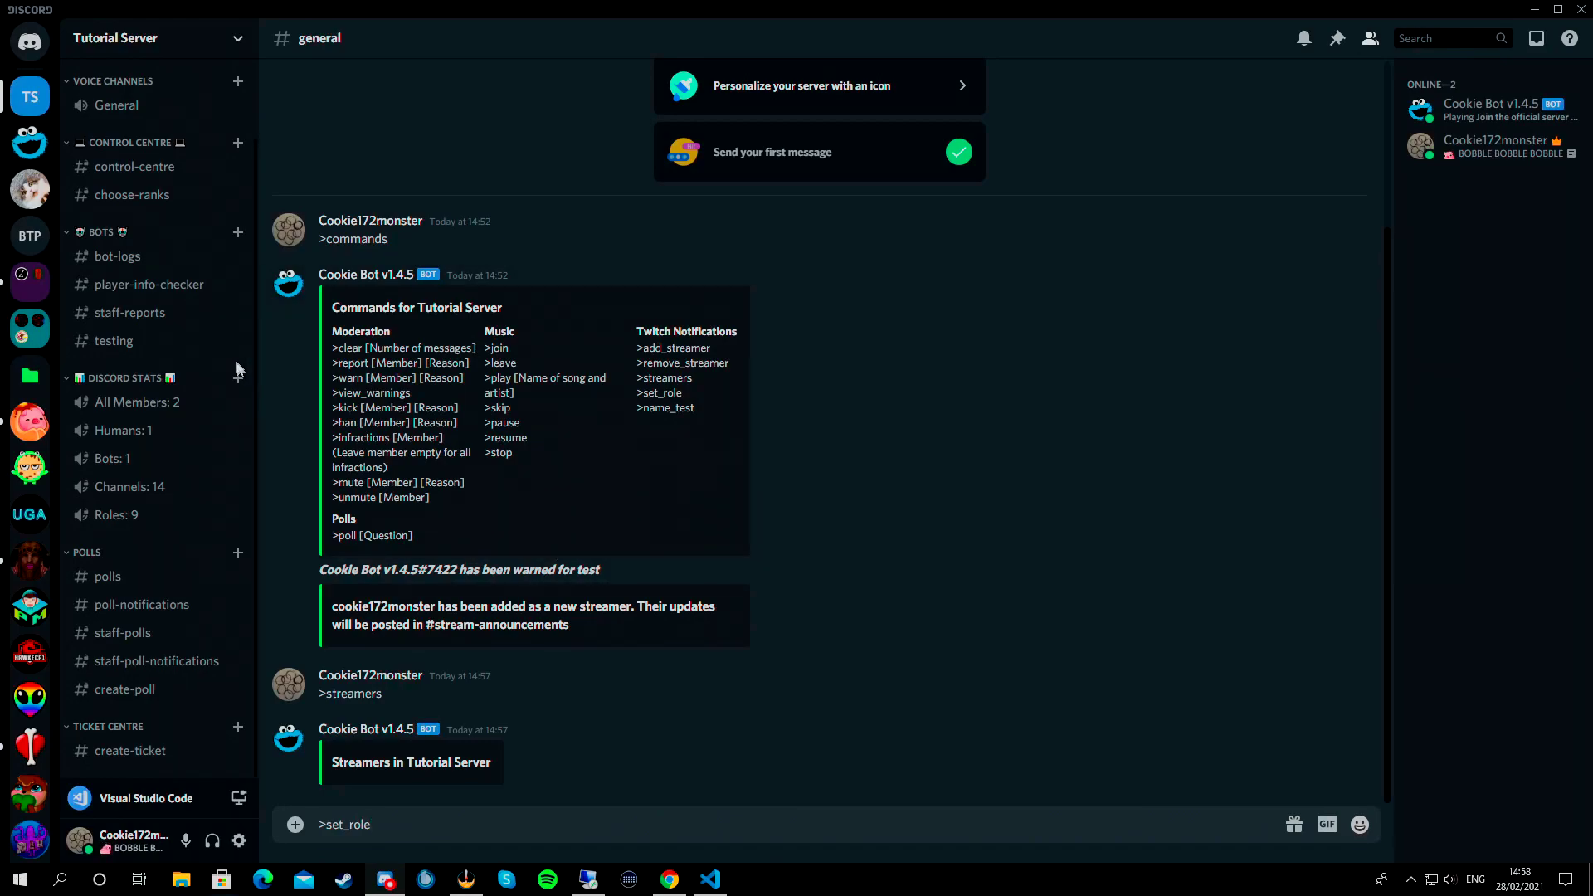
pyautogui.scroll(2, 181, 406)
pyautogui.click(44, 472)
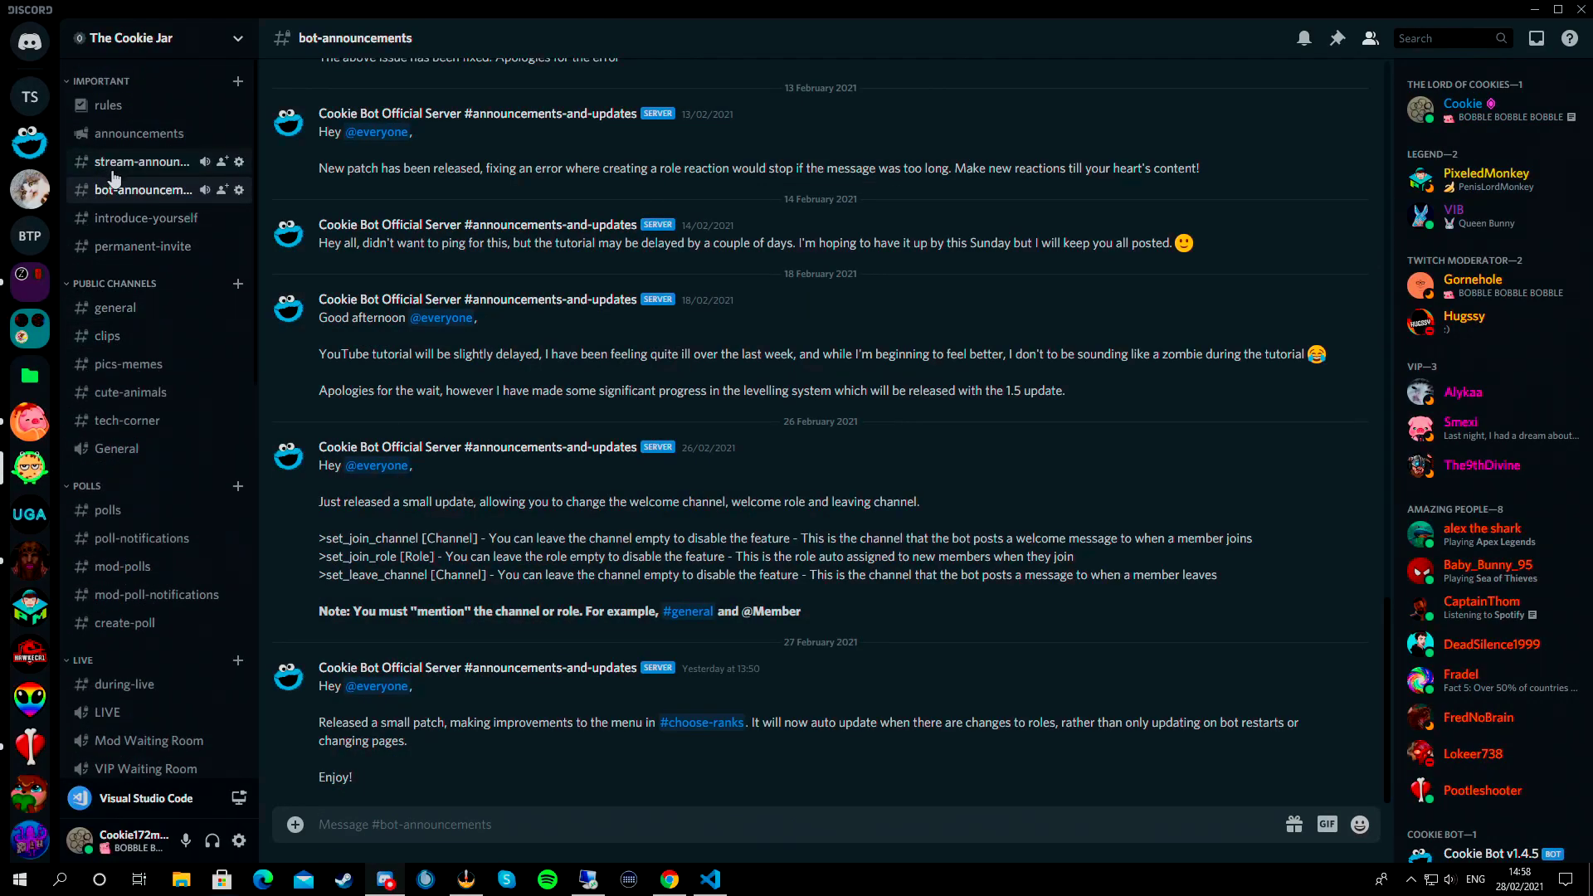
pyautogui.click(136, 164)
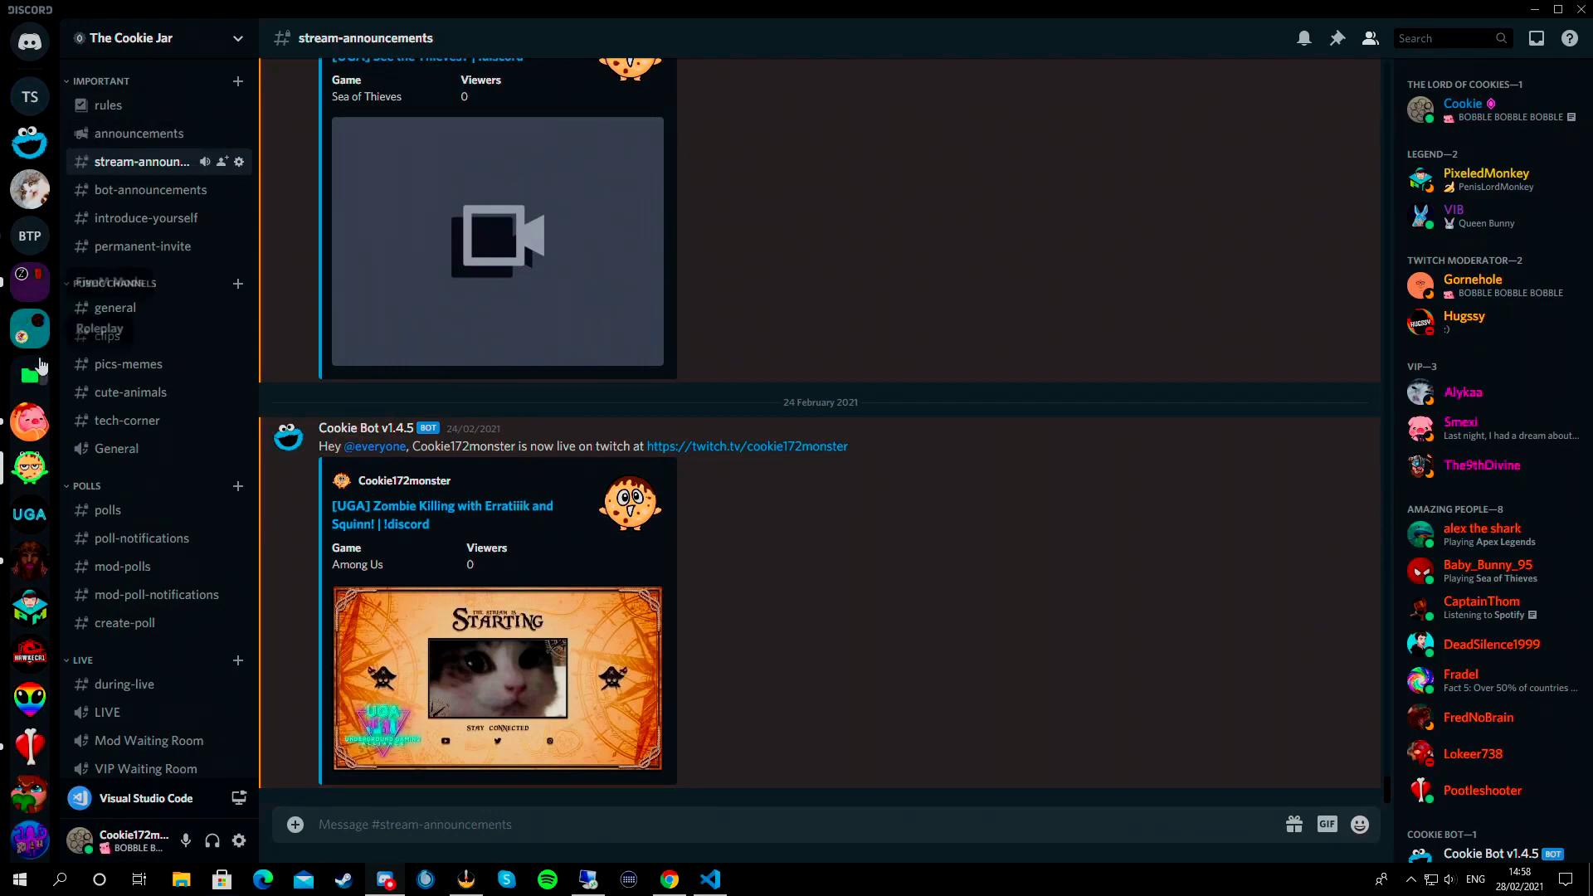
pyautogui.click(30, 96)
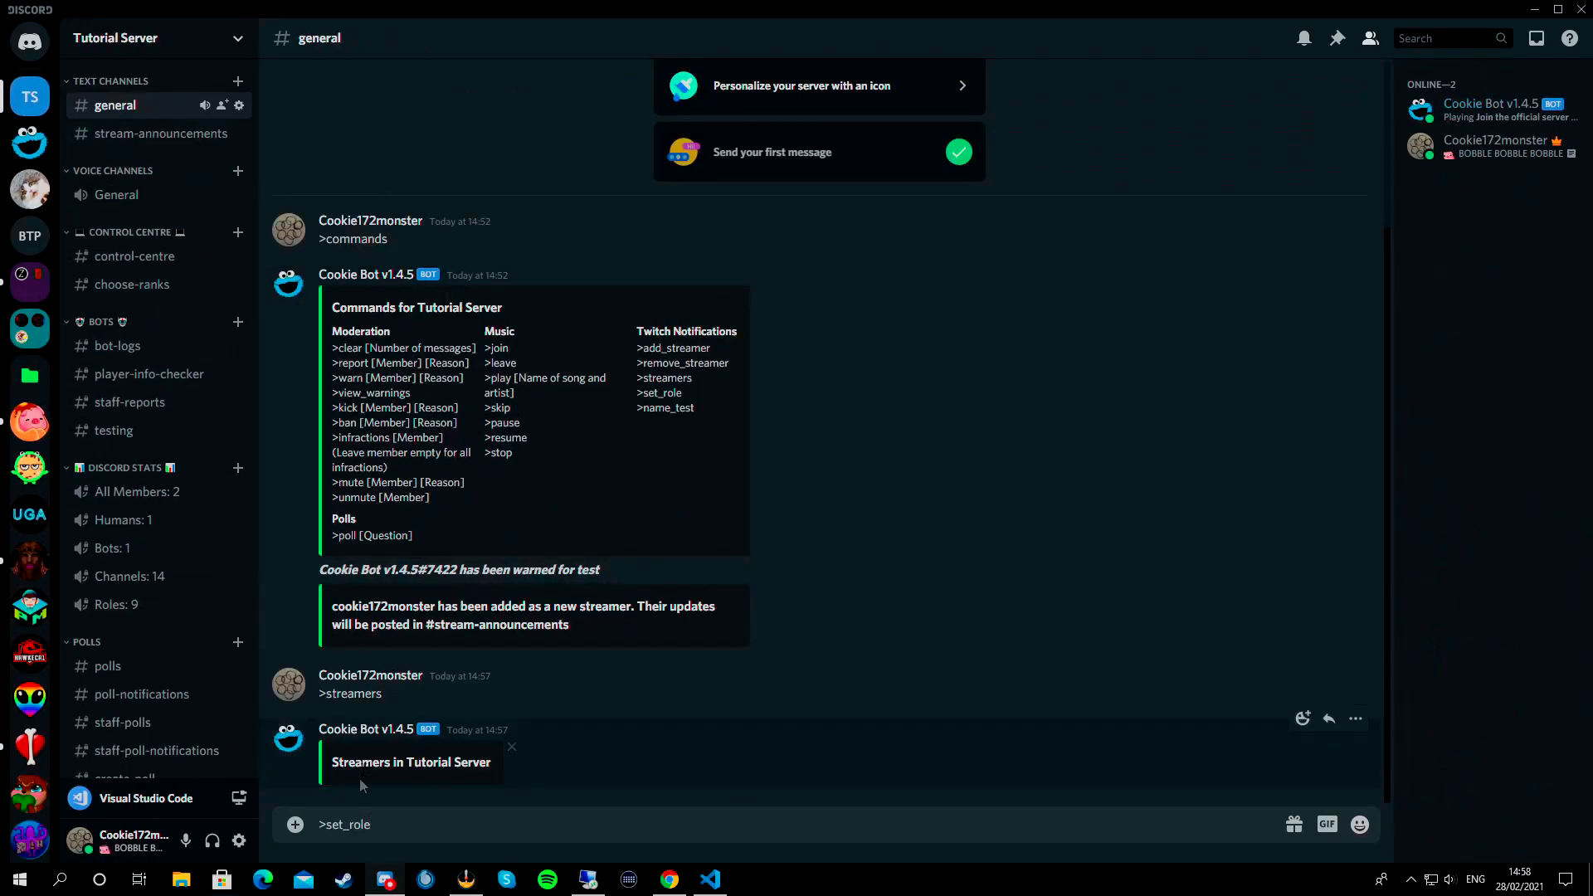
pyautogui.write('@')
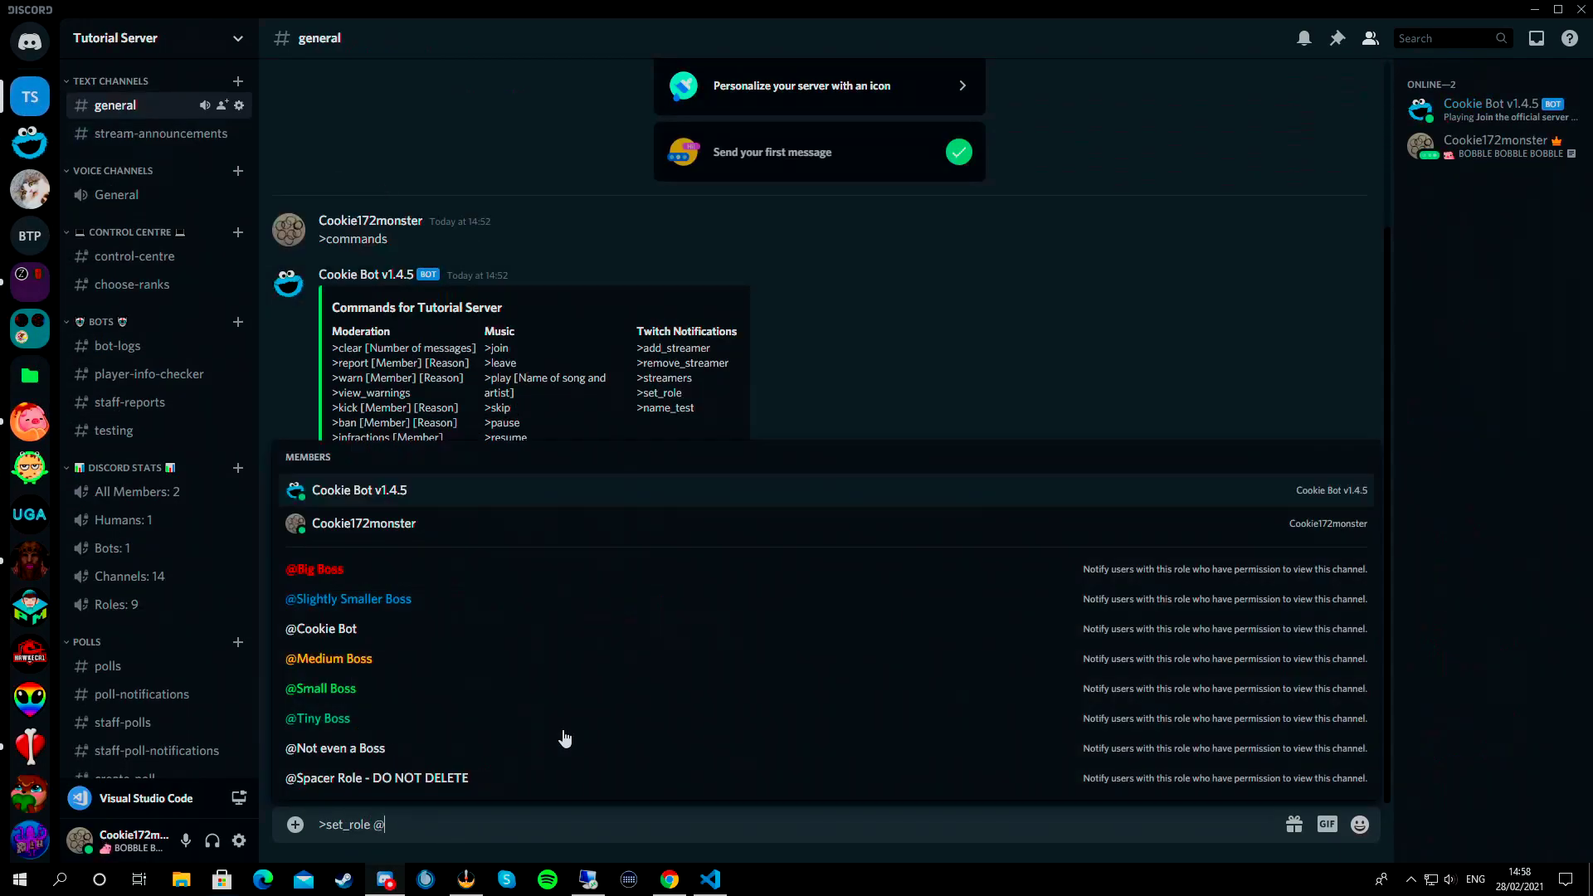
pyautogui.press('Down')
pyautogui.press('Down')
pyautogui.press('Down')
pyautogui.press('Down')
pyautogui.press('Down')
pyautogui.press('Down')
pyautogui.press('Down')
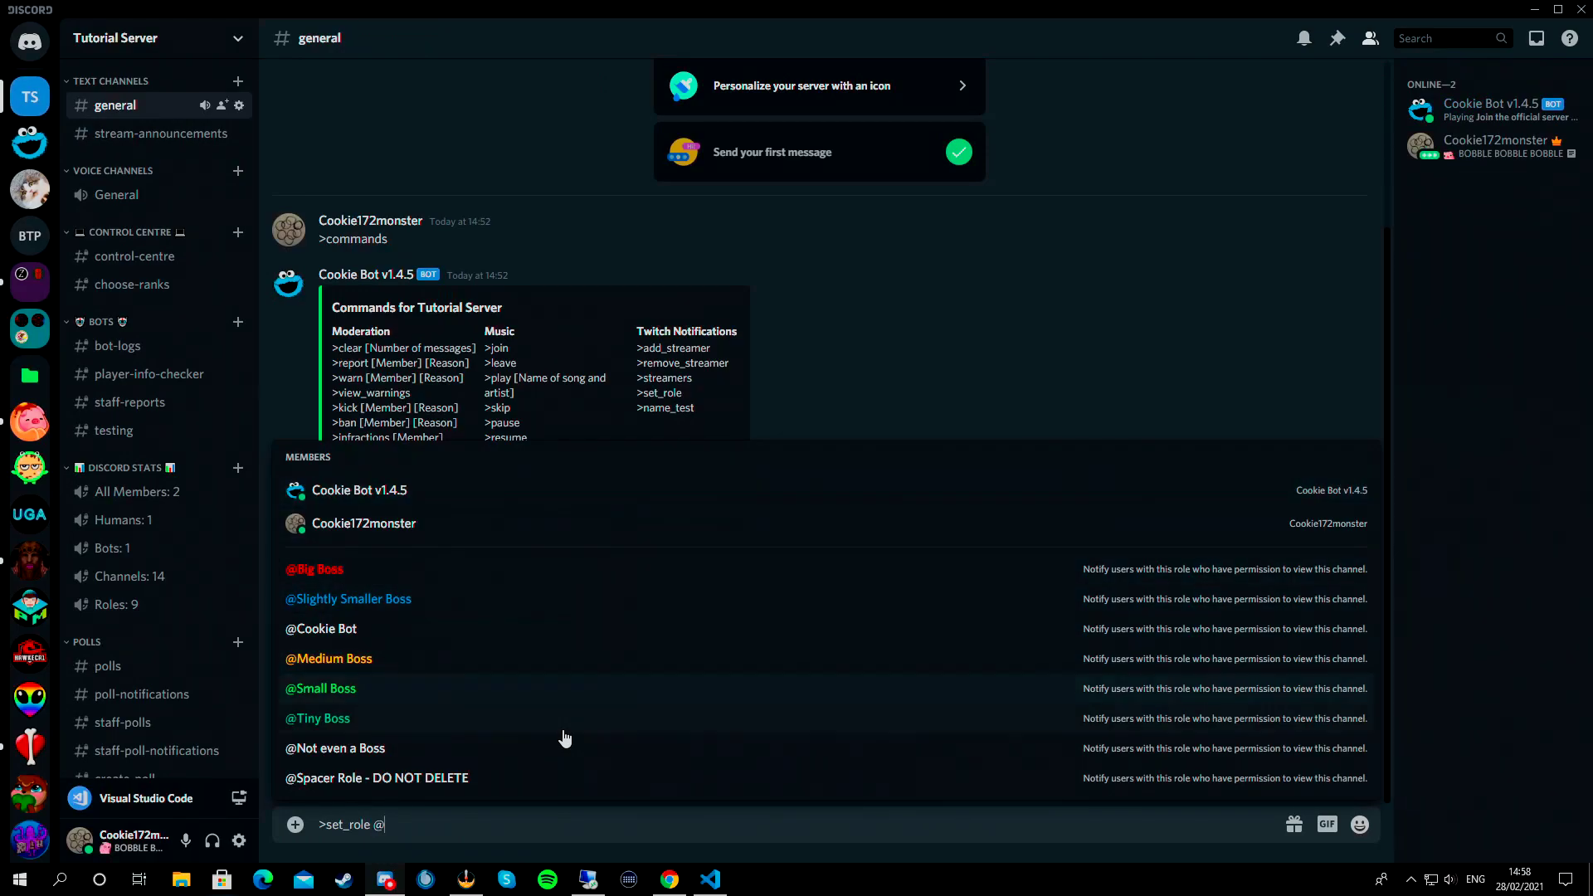
pyautogui.press('Return')
pyautogui.press('Return')
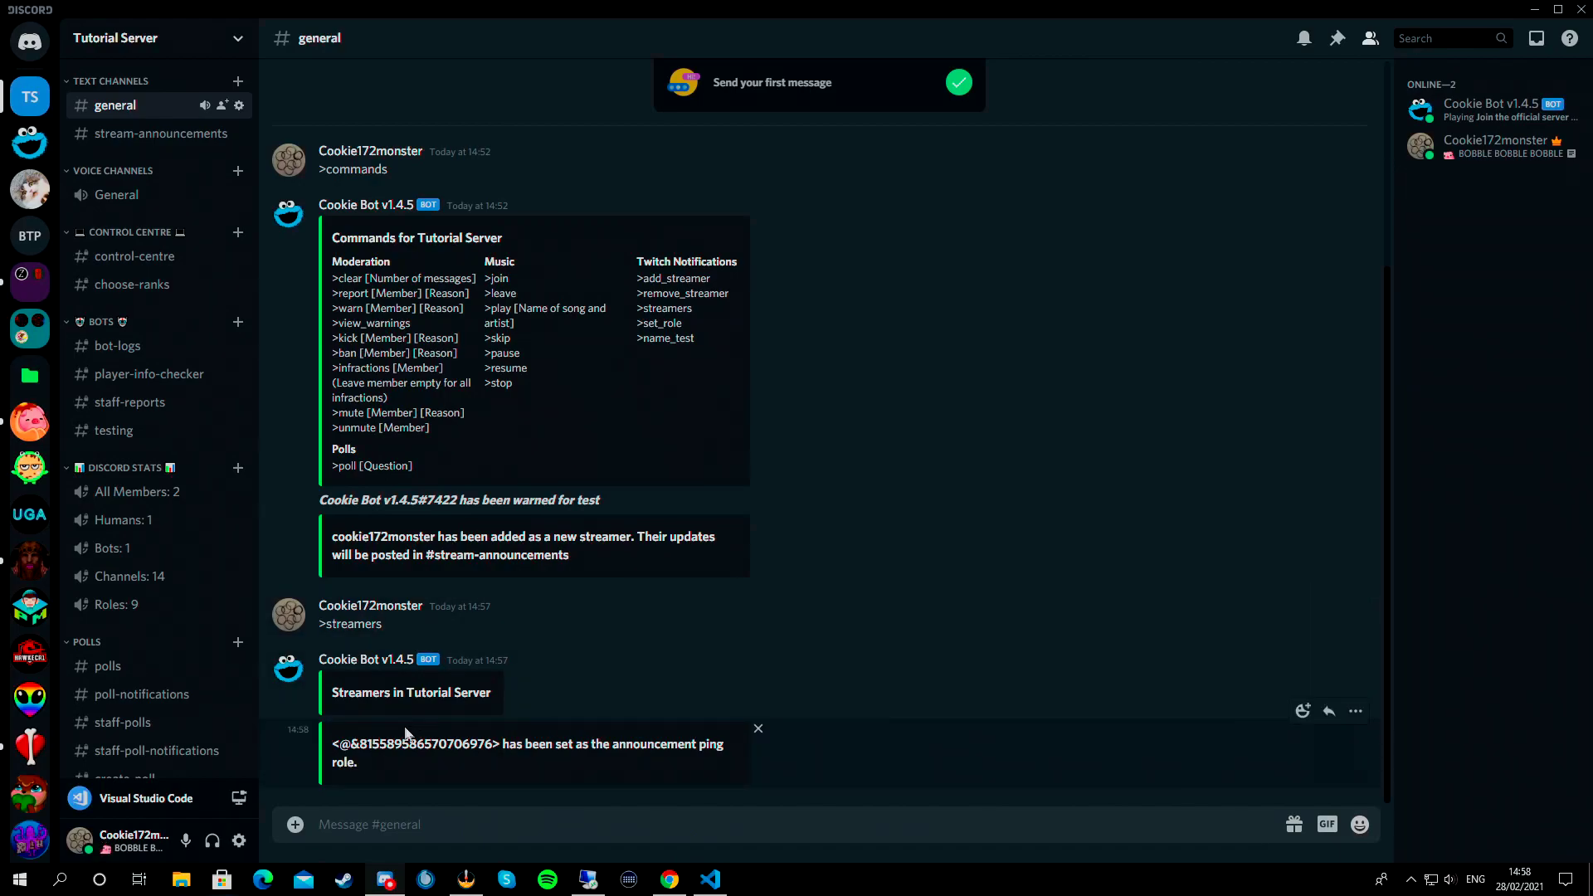
pyautogui.moveTo(333, 743); pyautogui.dragTo(501, 741)
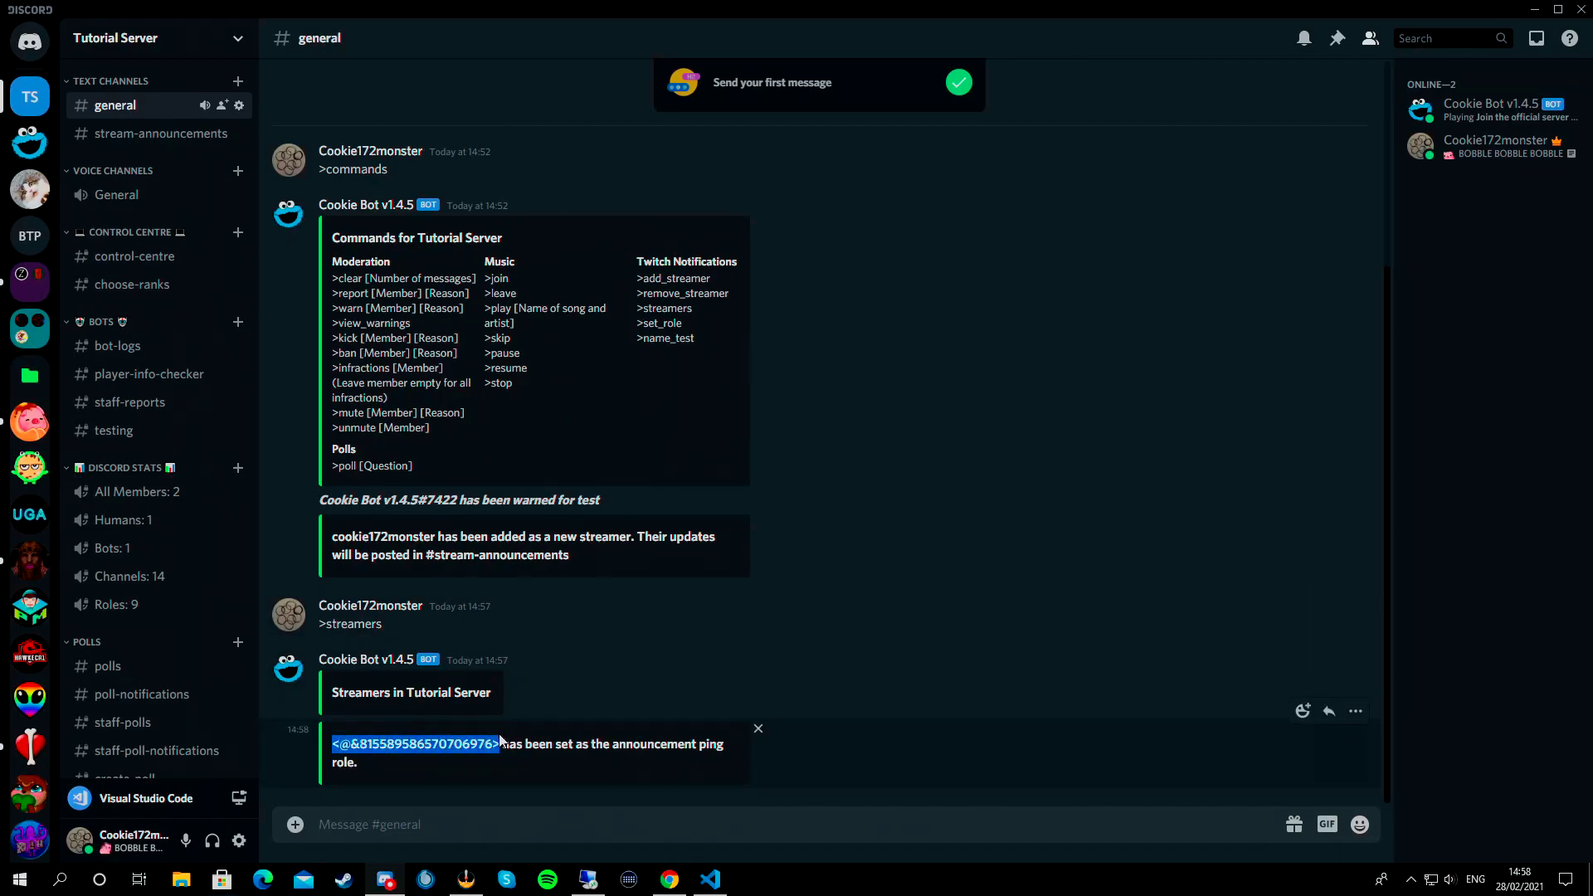
pyautogui.click(441, 760)
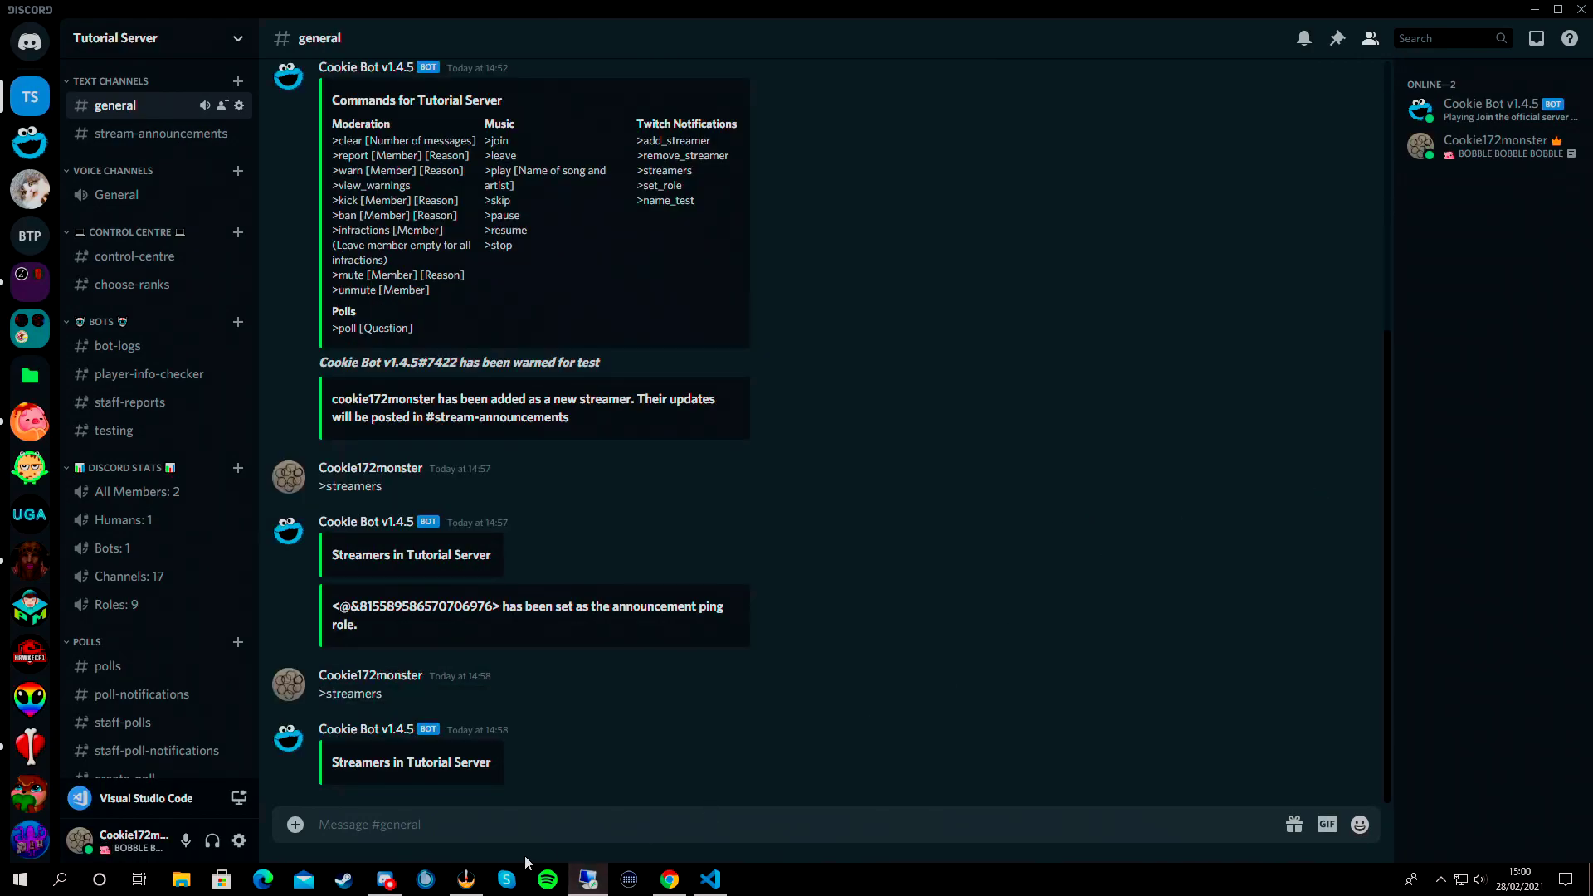
# Step: Remove the previously added streamer by sending the >remove_streamer command with their Twitch name in general
pyautogui.write('>remove')
pyautogui.write('_st')
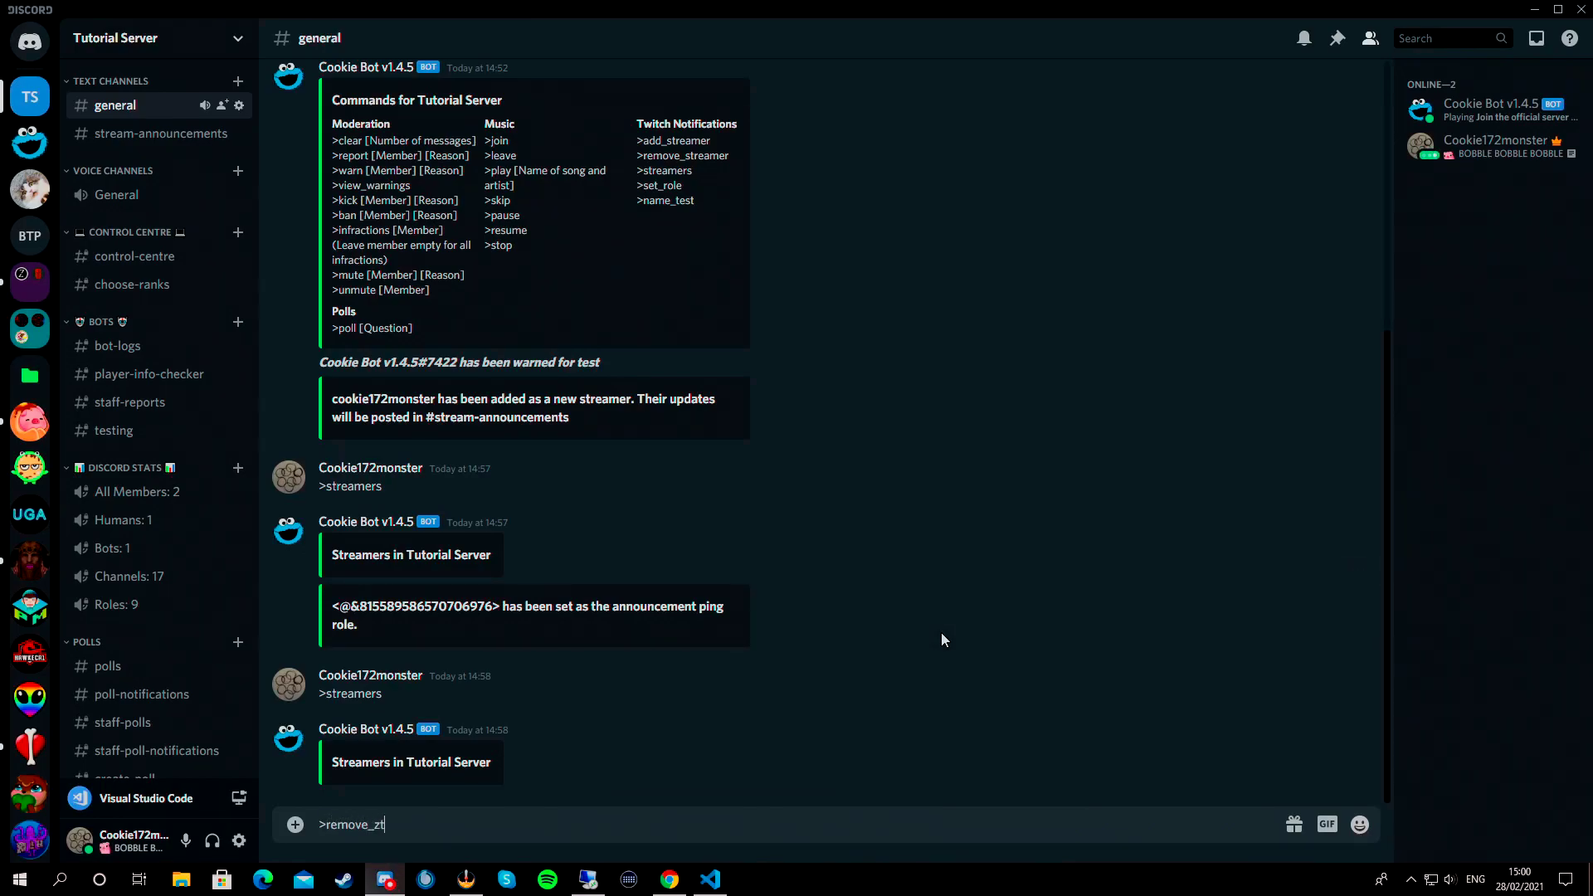
pyautogui.write('streamer cookie172monster')
pyautogui.press('Return')
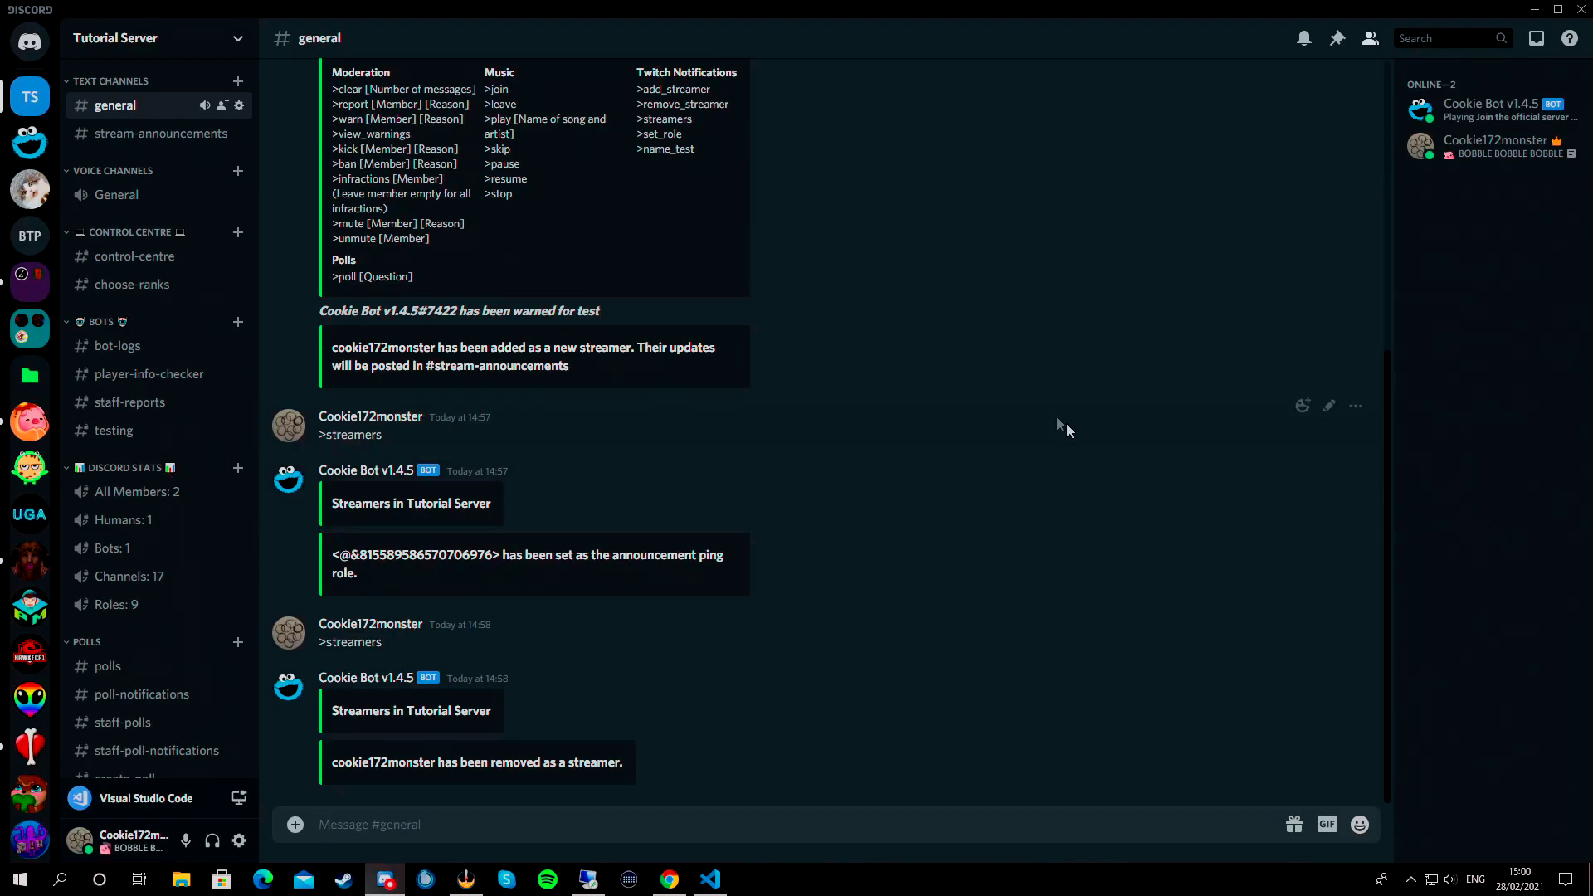
# Step: Clear the latest messages below the bot's command list in general by sending >clear 9
pyautogui.scroll(2, 666, 341)
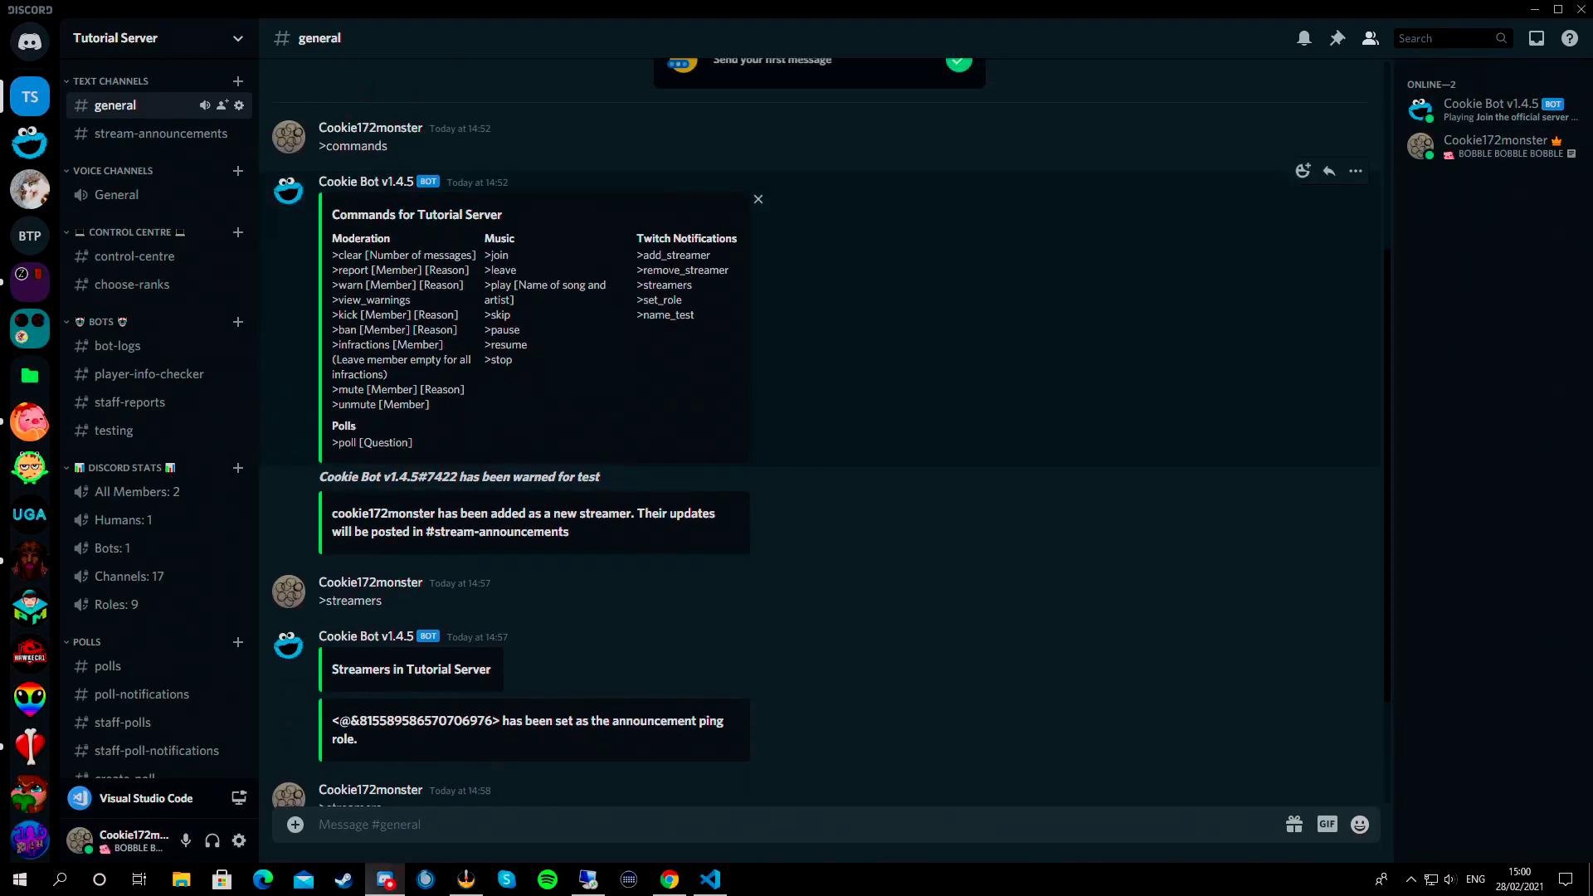
pyautogui.scroll(-2, 581, 316)
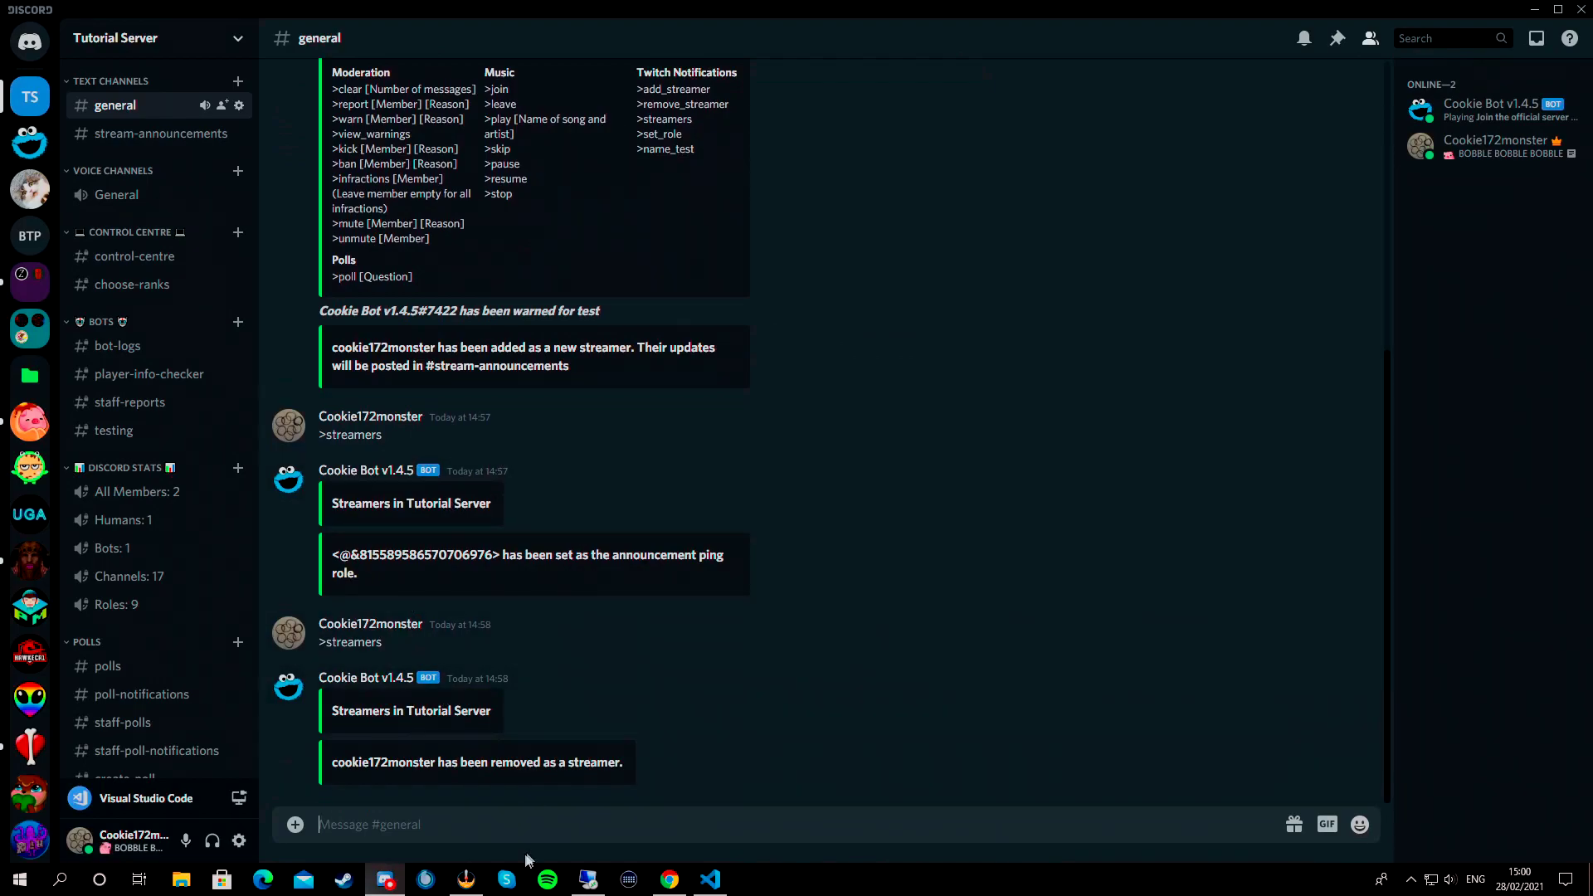
pyautogui.write('>clear')
pyautogui.write(' 9')
pyautogui.press('Return')
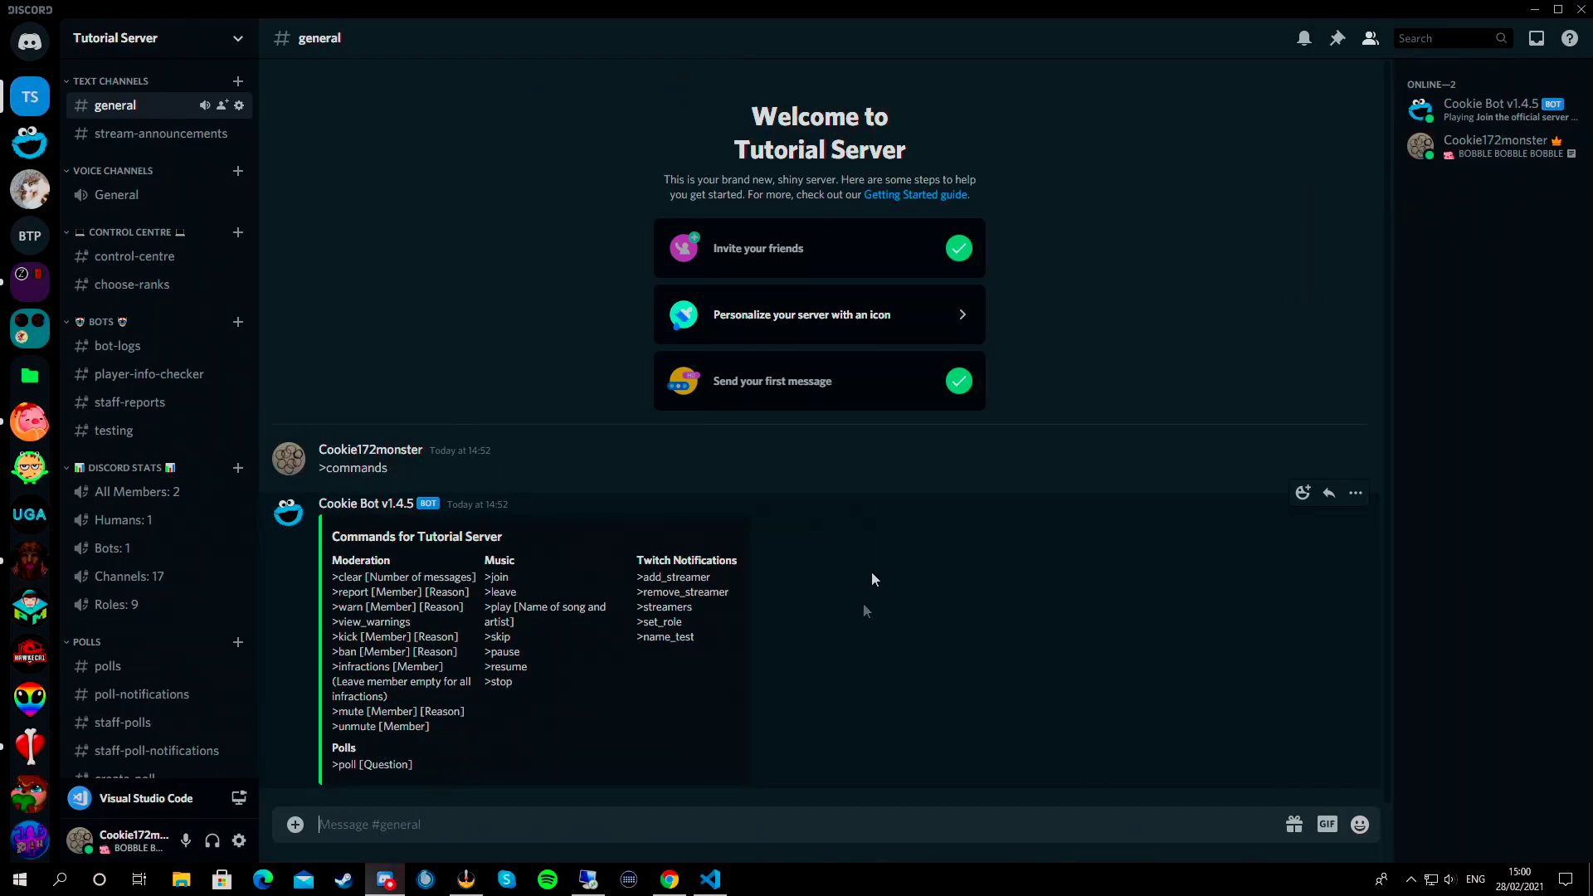
# Step: Try to start a poll from the general channel by sending ">poll Should I make a new video?"
pyautogui.write('>po')
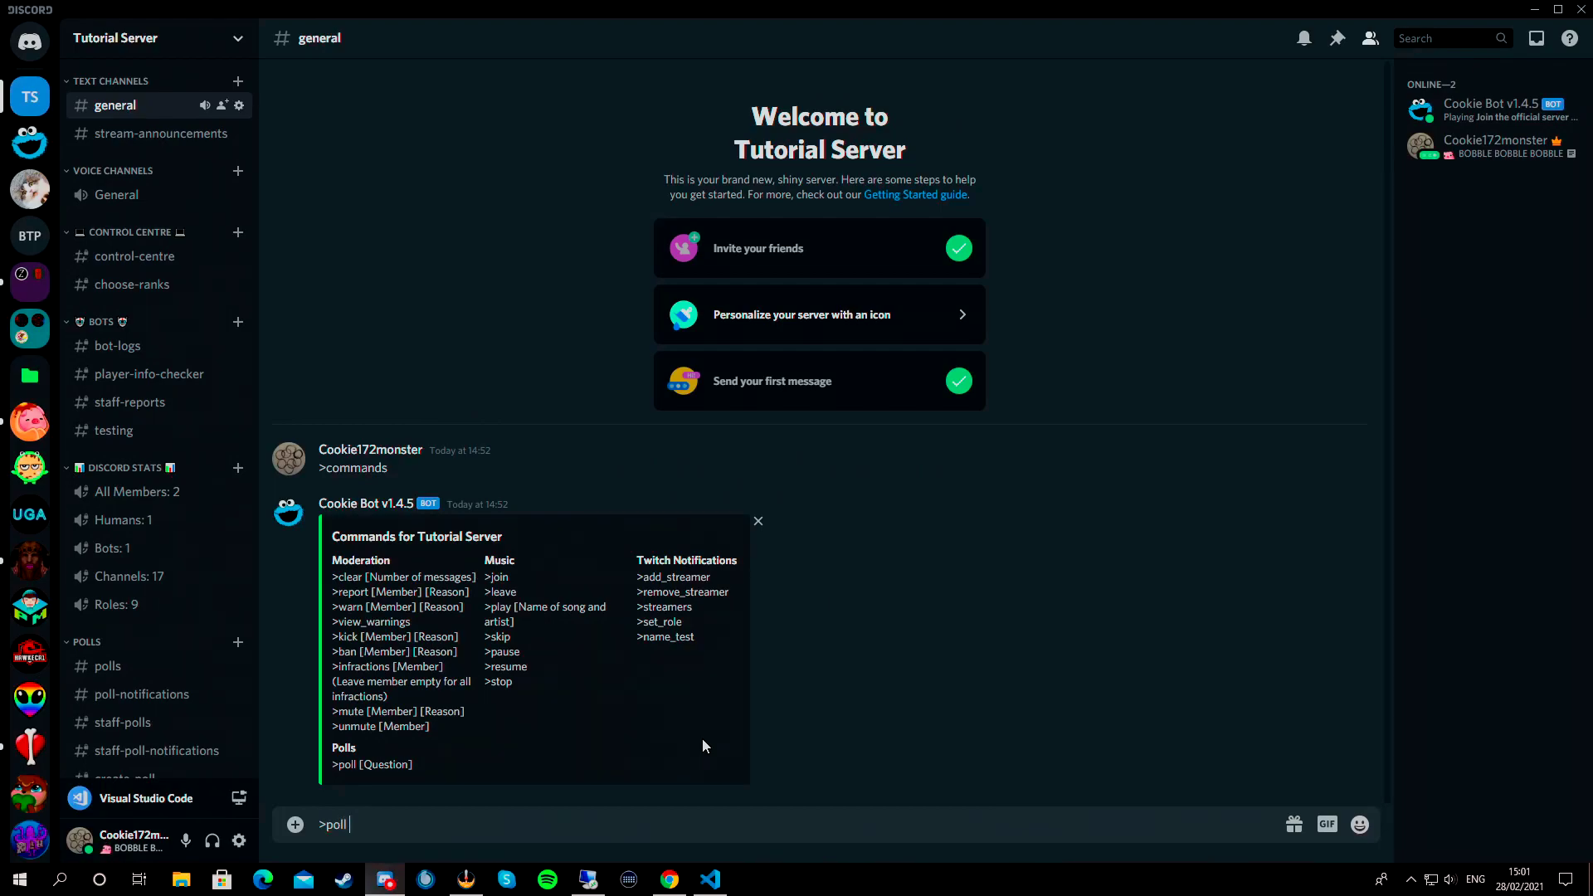
pyautogui.write('ll Should I make a new video?')
pyautogui.press('Return')
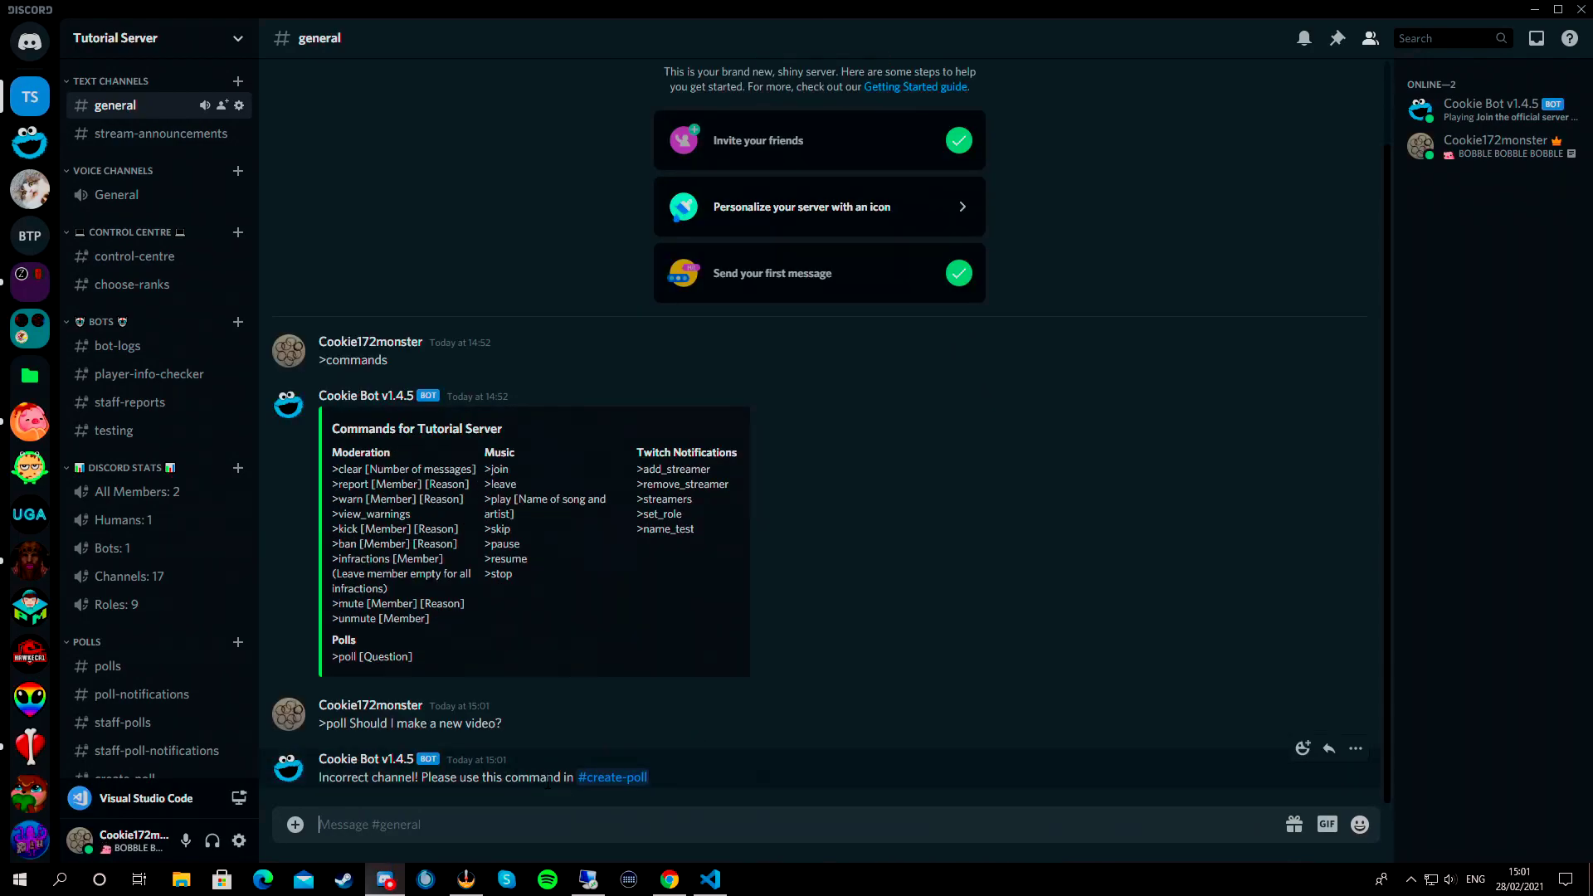
# Step: Start the poll in the create-poll channel by sending ">poll Should I make a new video?"
pyautogui.scroll(2, 498, 780)
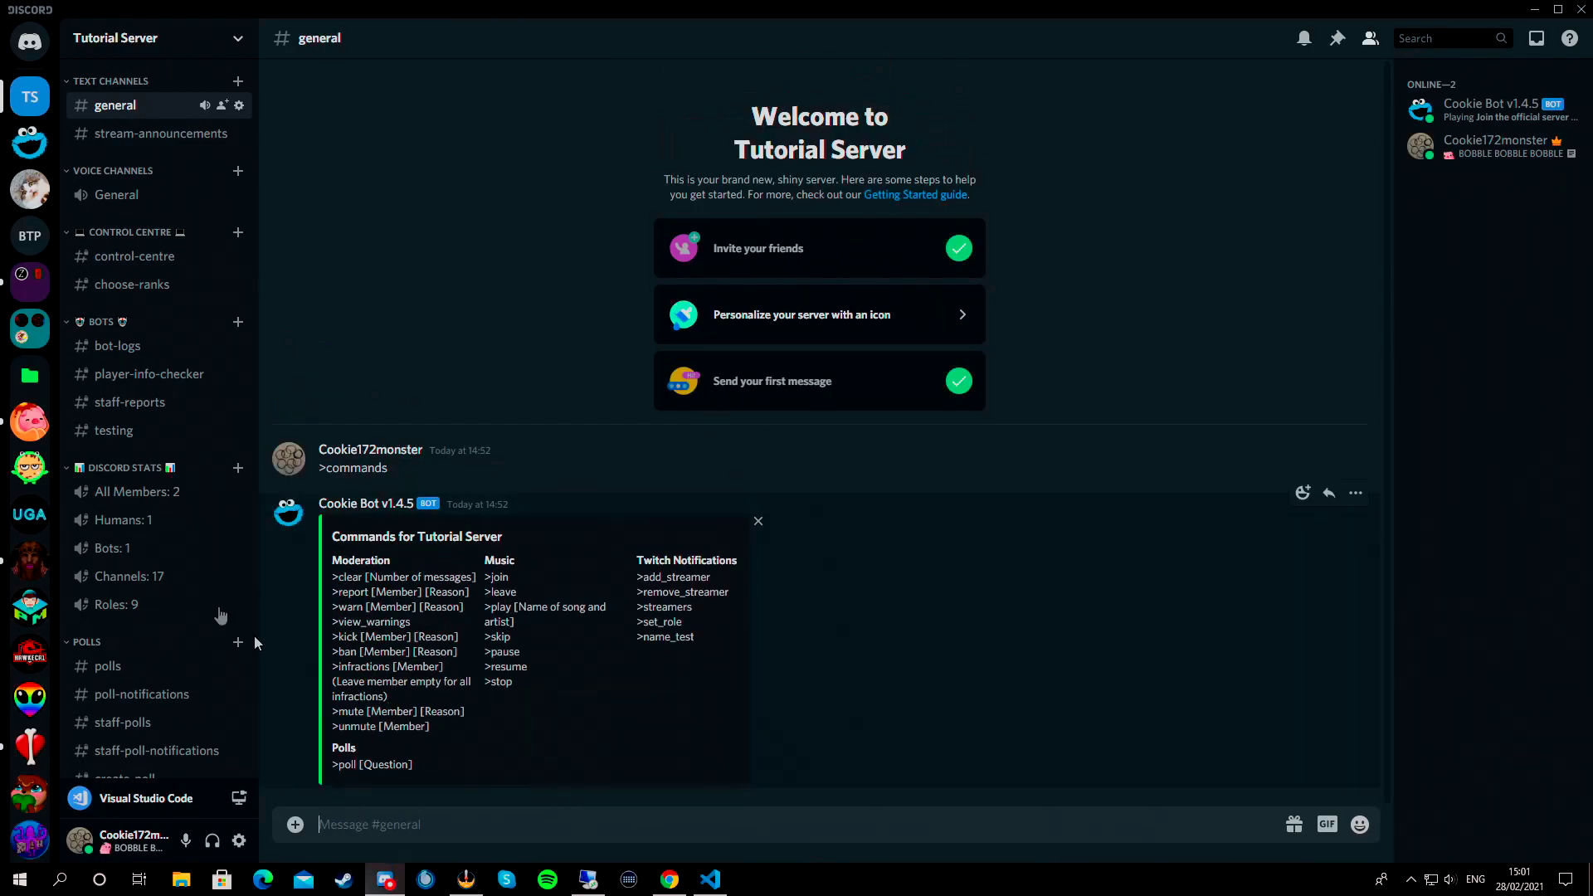
pyautogui.scroll(-1, 139, 490)
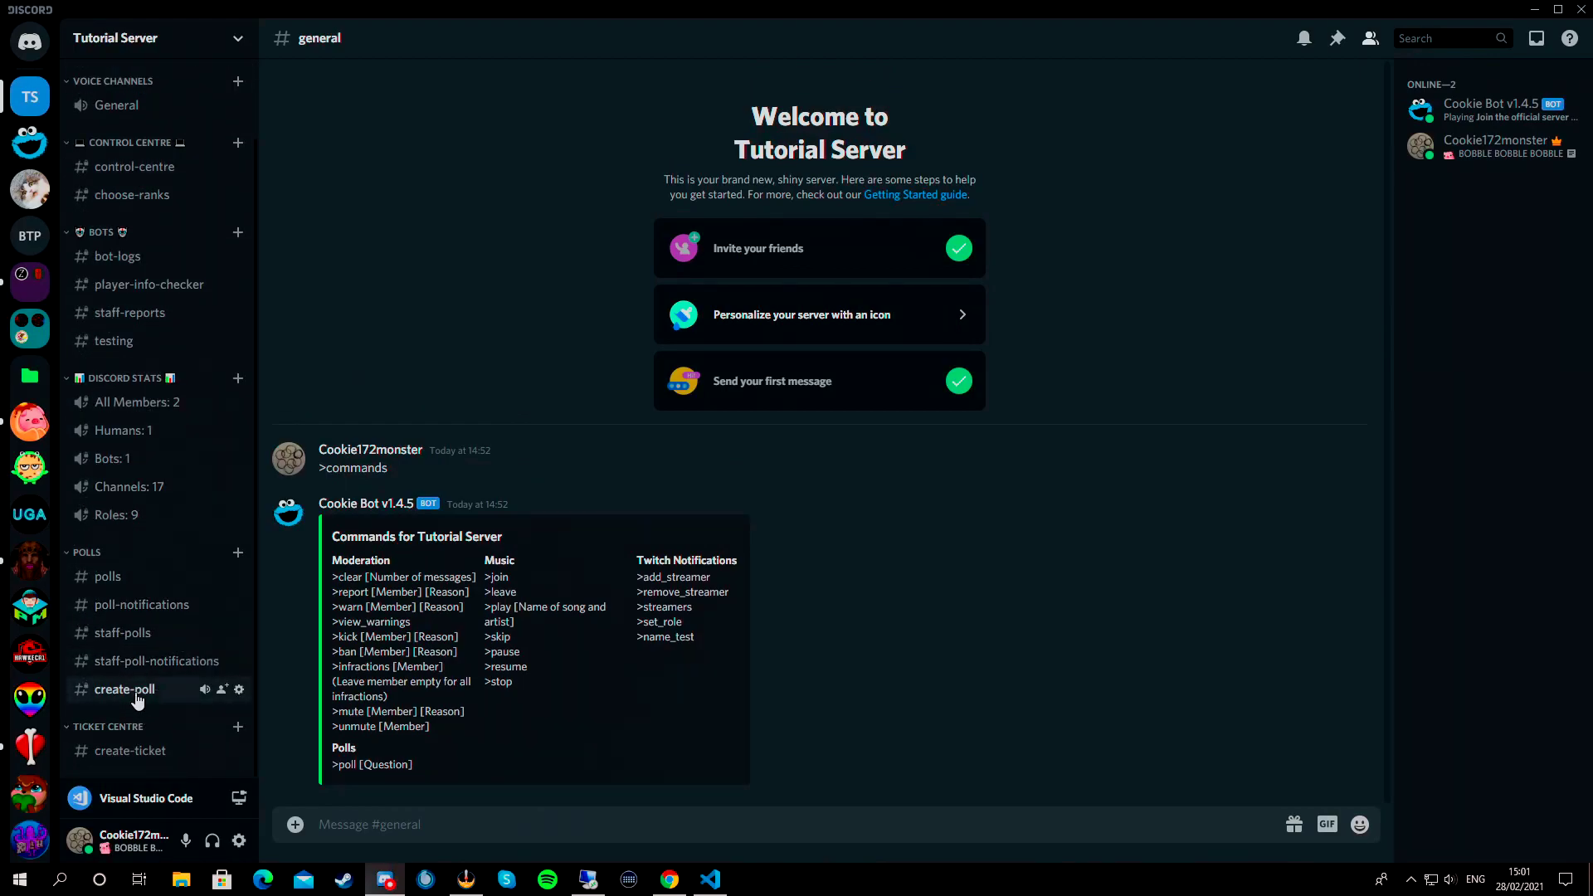
pyautogui.click(172, 690)
pyautogui.write('>po')
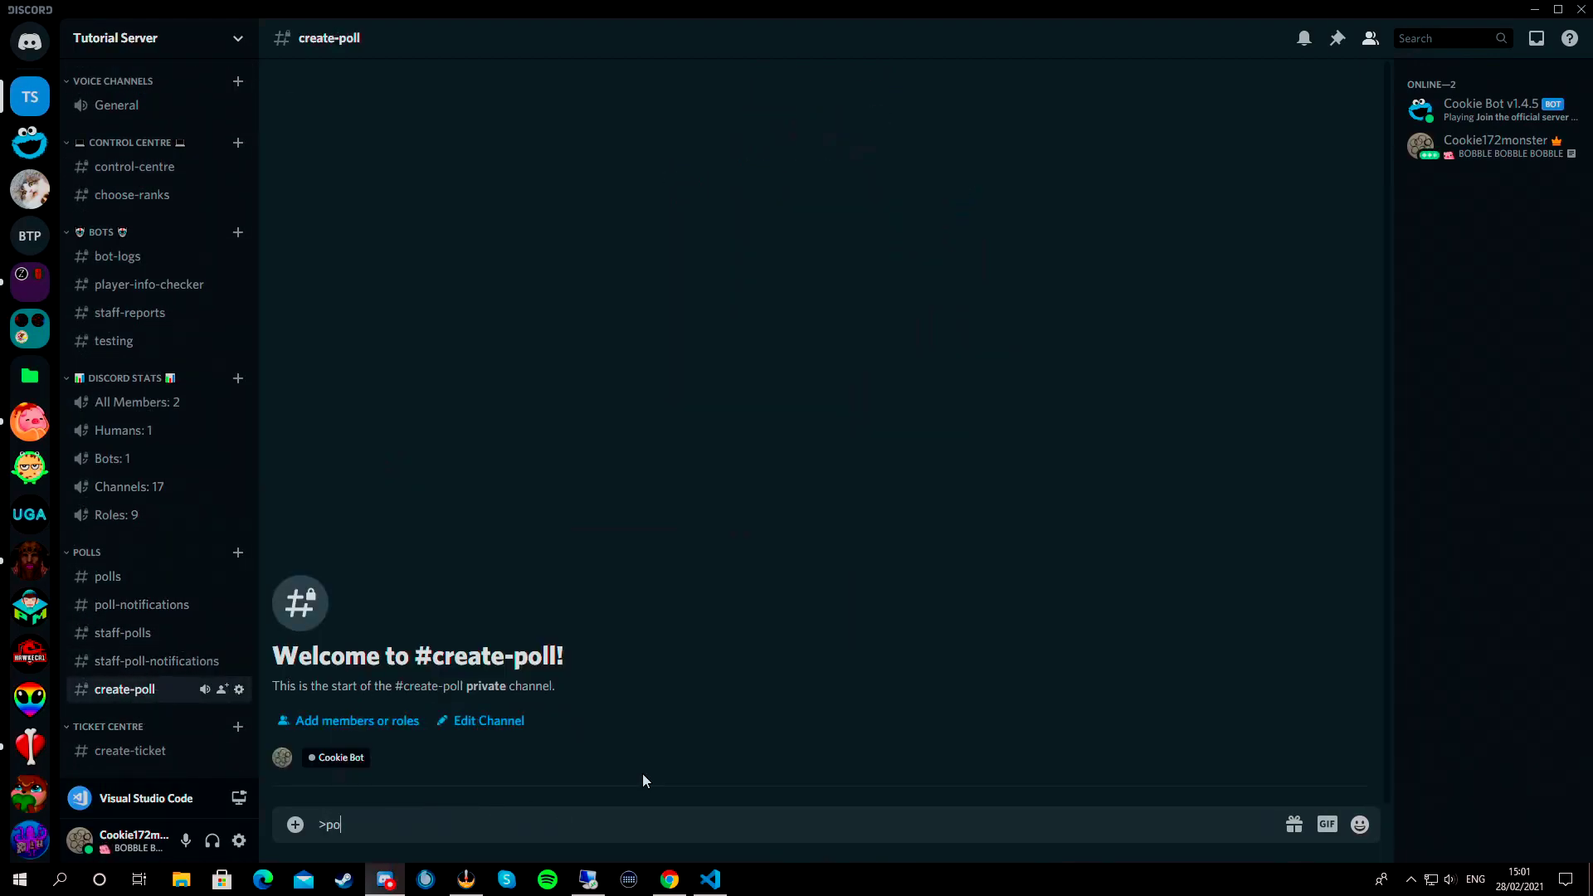
pyautogui.write('ll Should I make a new video?')
pyautogui.press('Return')
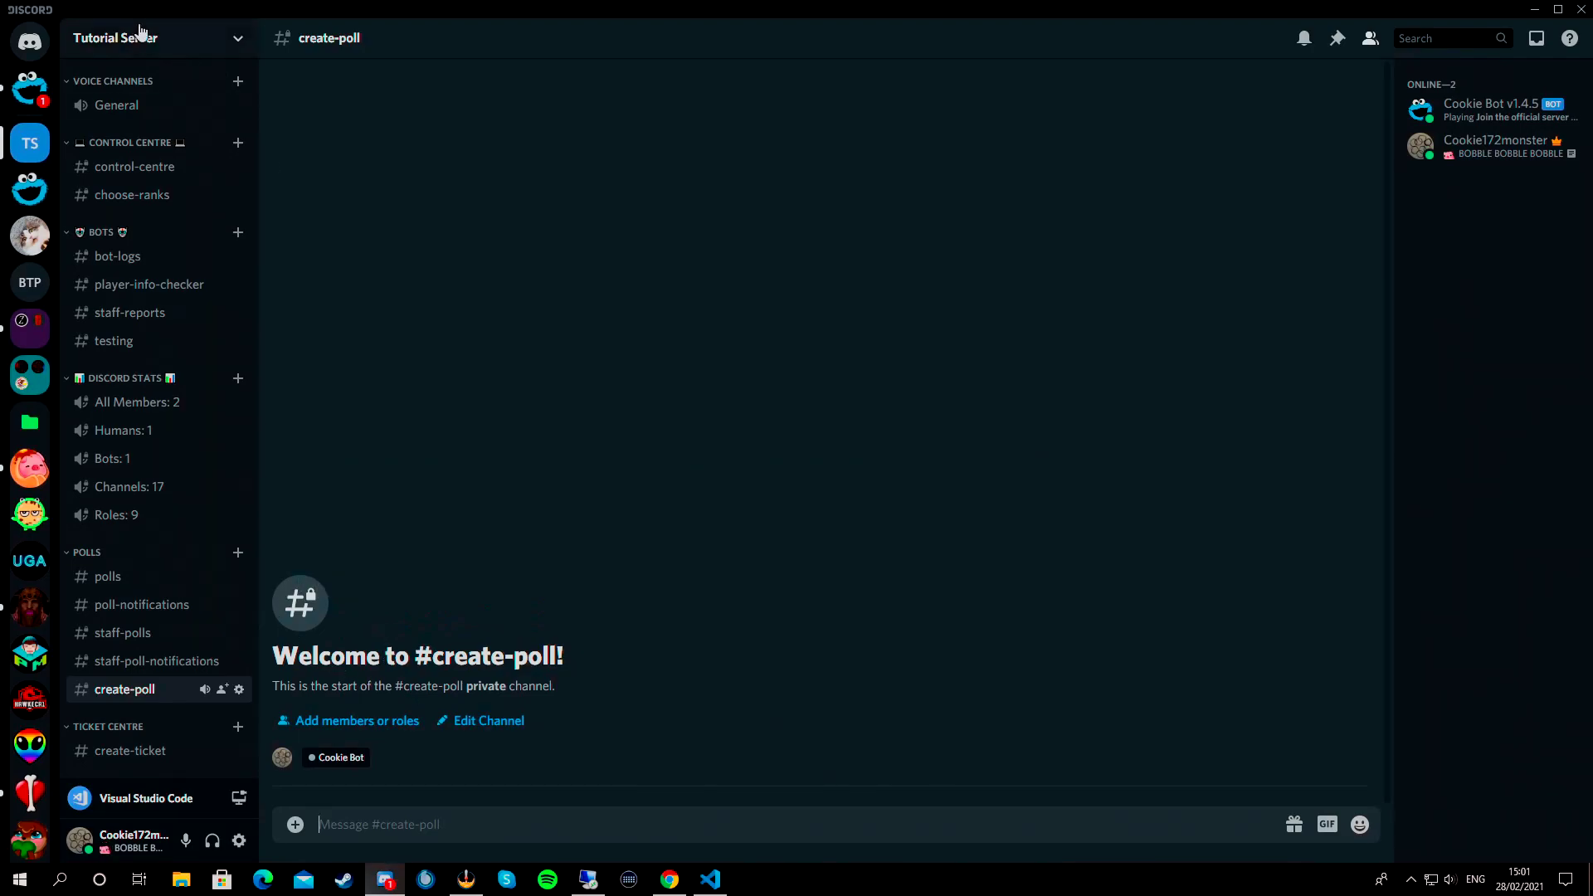
# Step: In the bot's direct message, give the poll 2 voting options, Yes and No
pyautogui.click(30, 87)
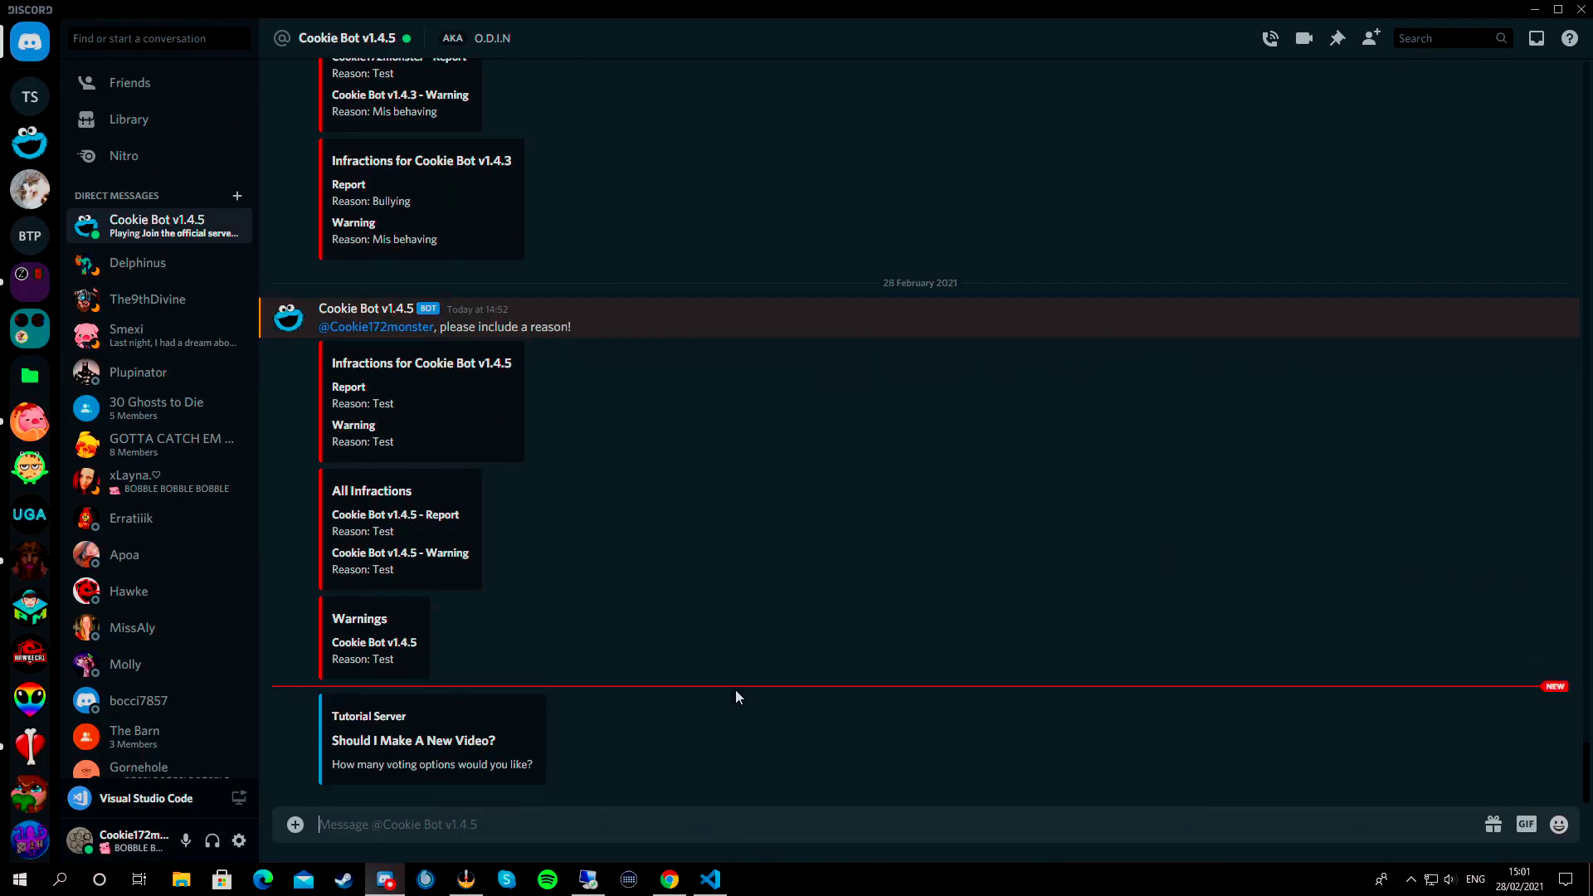
pyautogui.write('2')
pyautogui.press('Return')
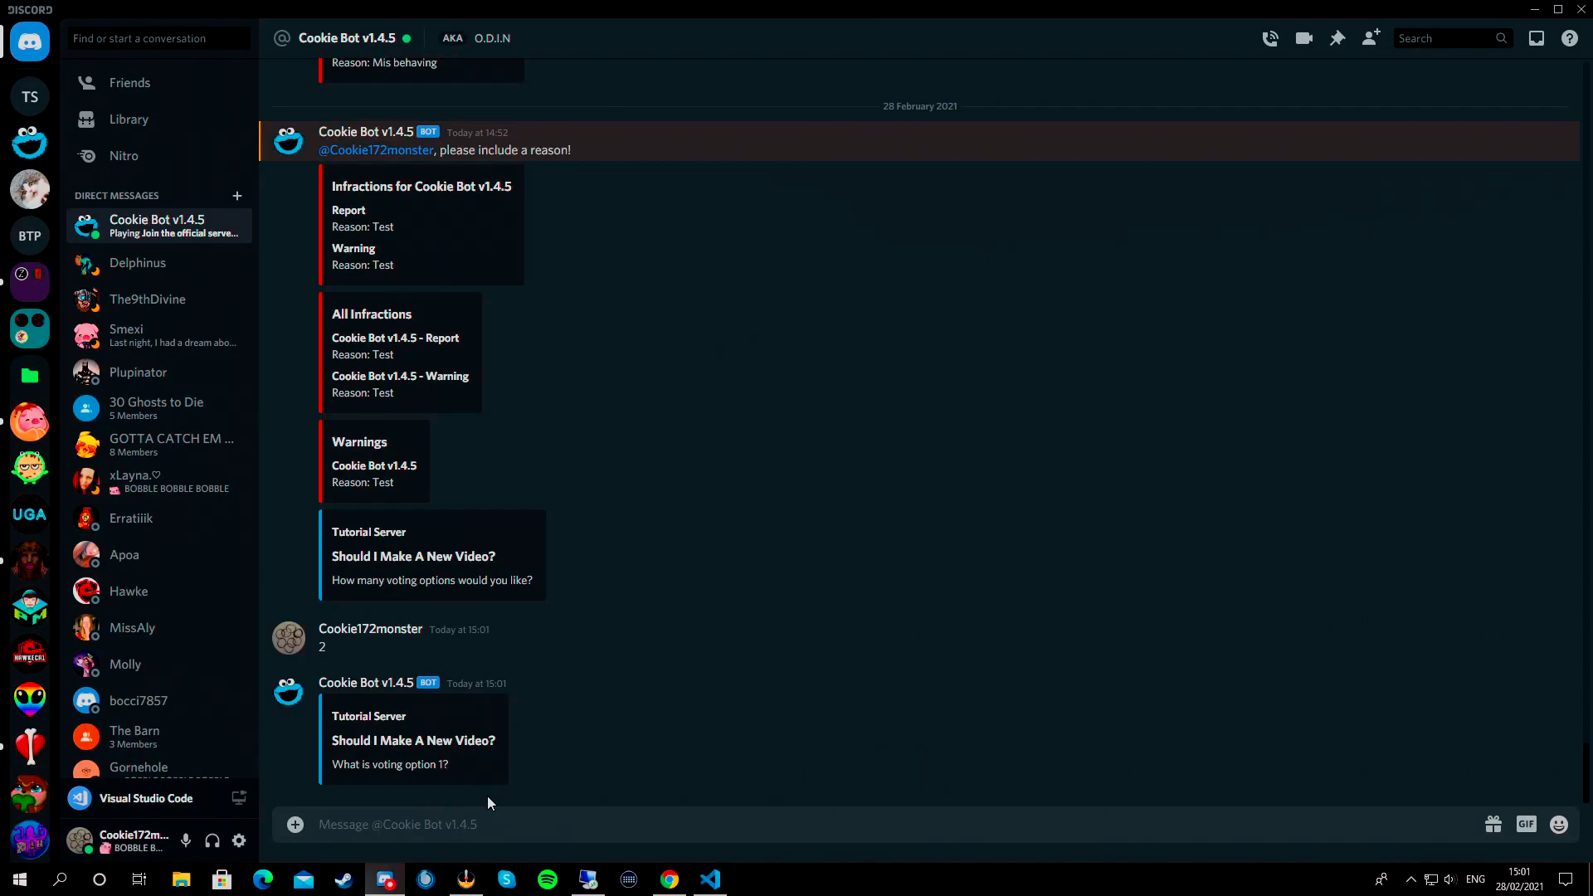
pyautogui.write('Yes')
pyautogui.press('Return')
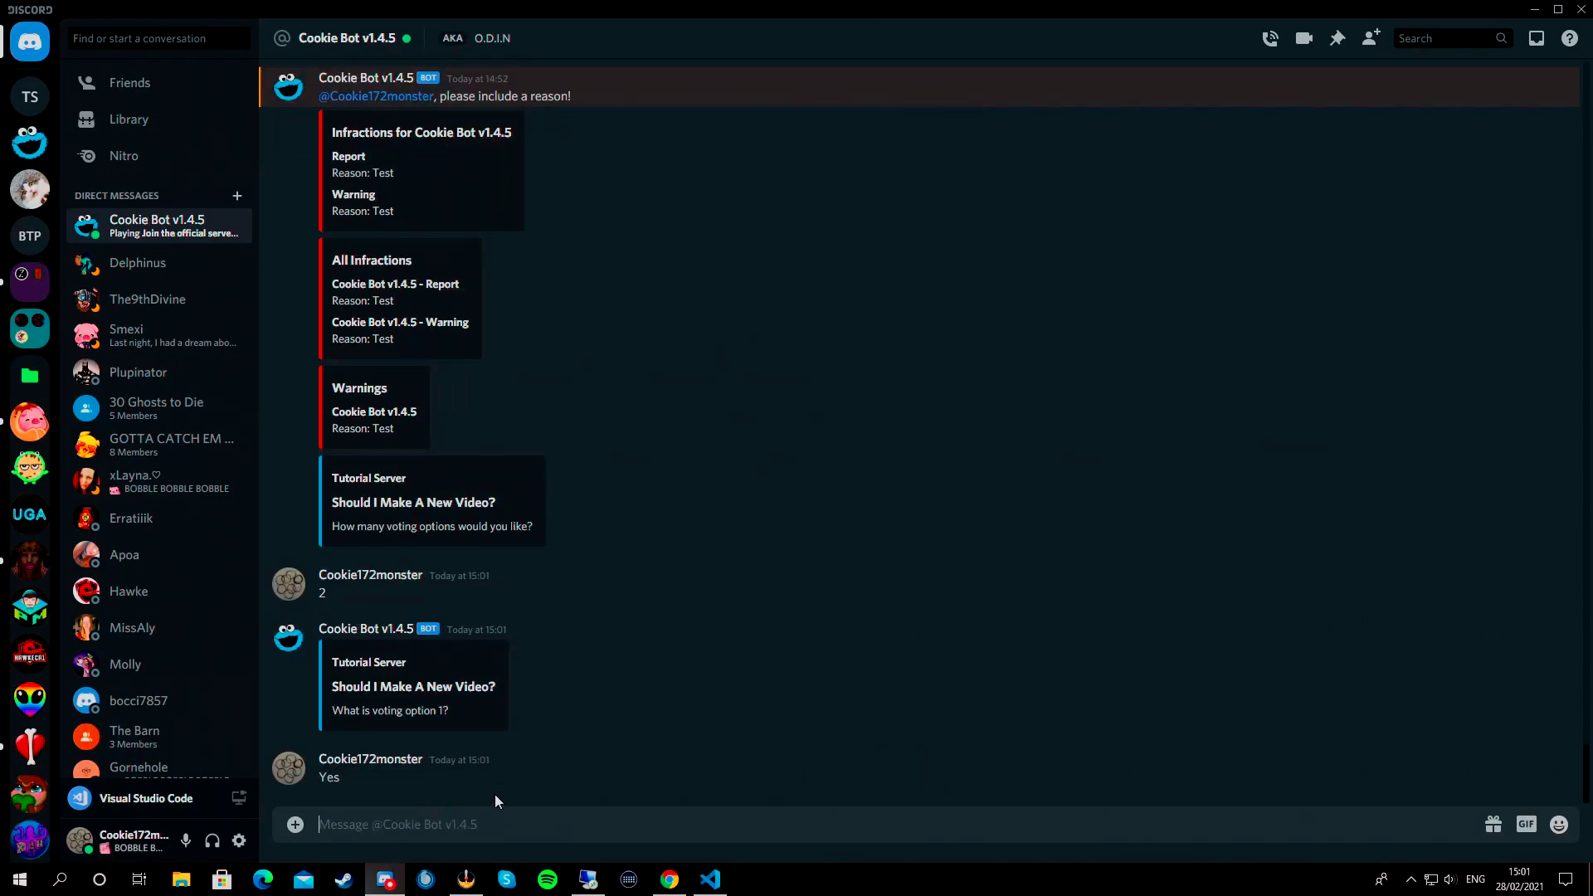
pyautogui.write('No')
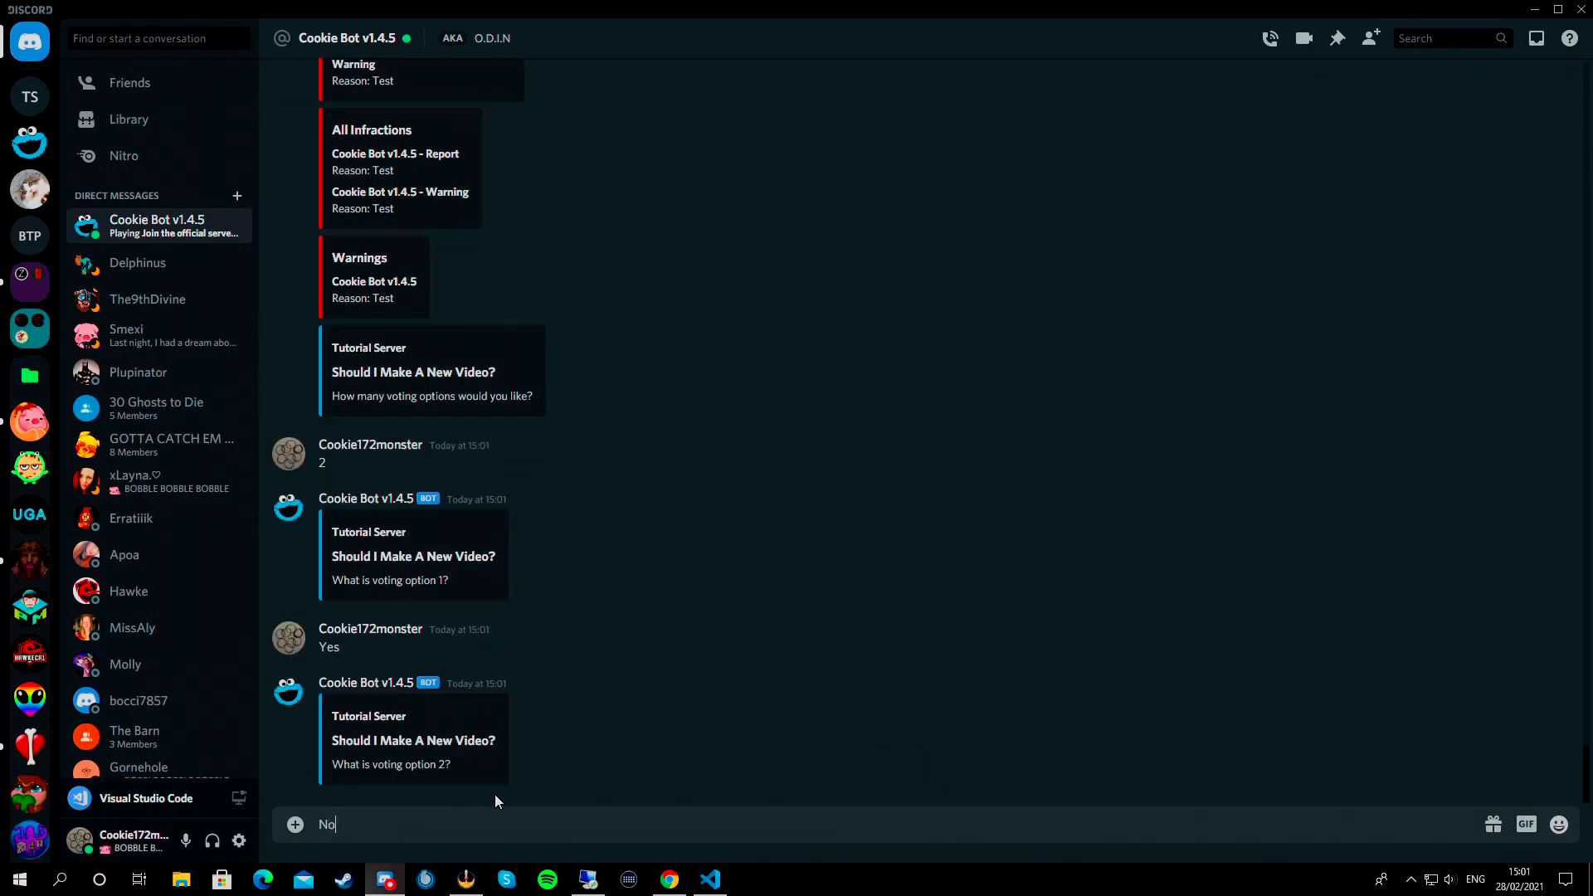
pyautogui.press('Return')
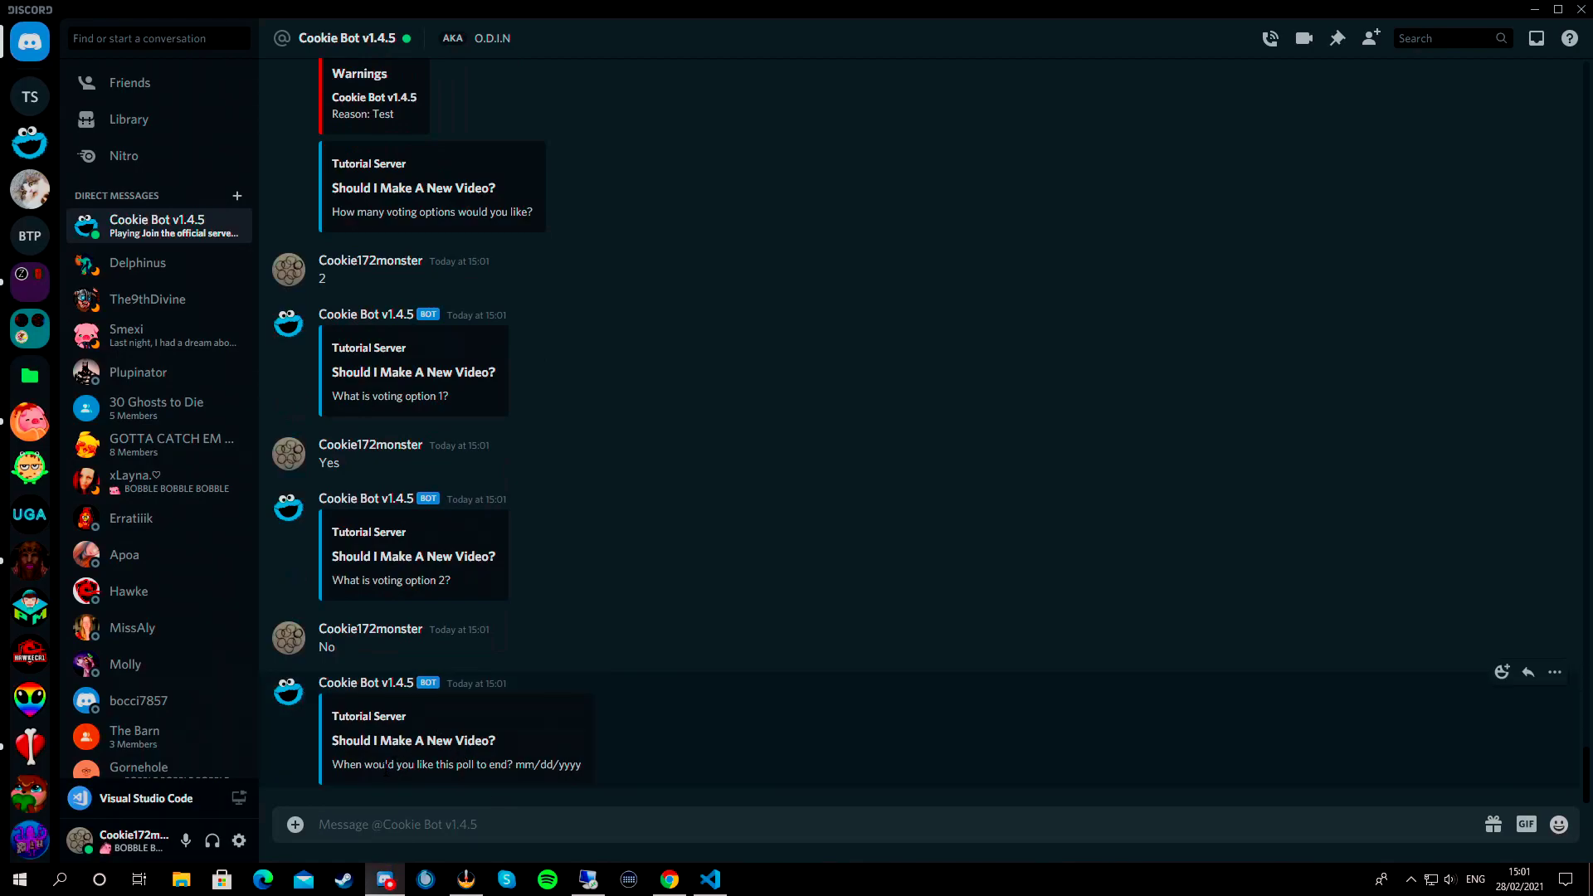
# Step: Answer the bot's end-date question for the poll with 02/28/2021
pyautogui.moveTo(514, 764); pyautogui.dragTo(591, 774)
pyautogui.click(585, 767)
pyautogui.write('02/28/2021')
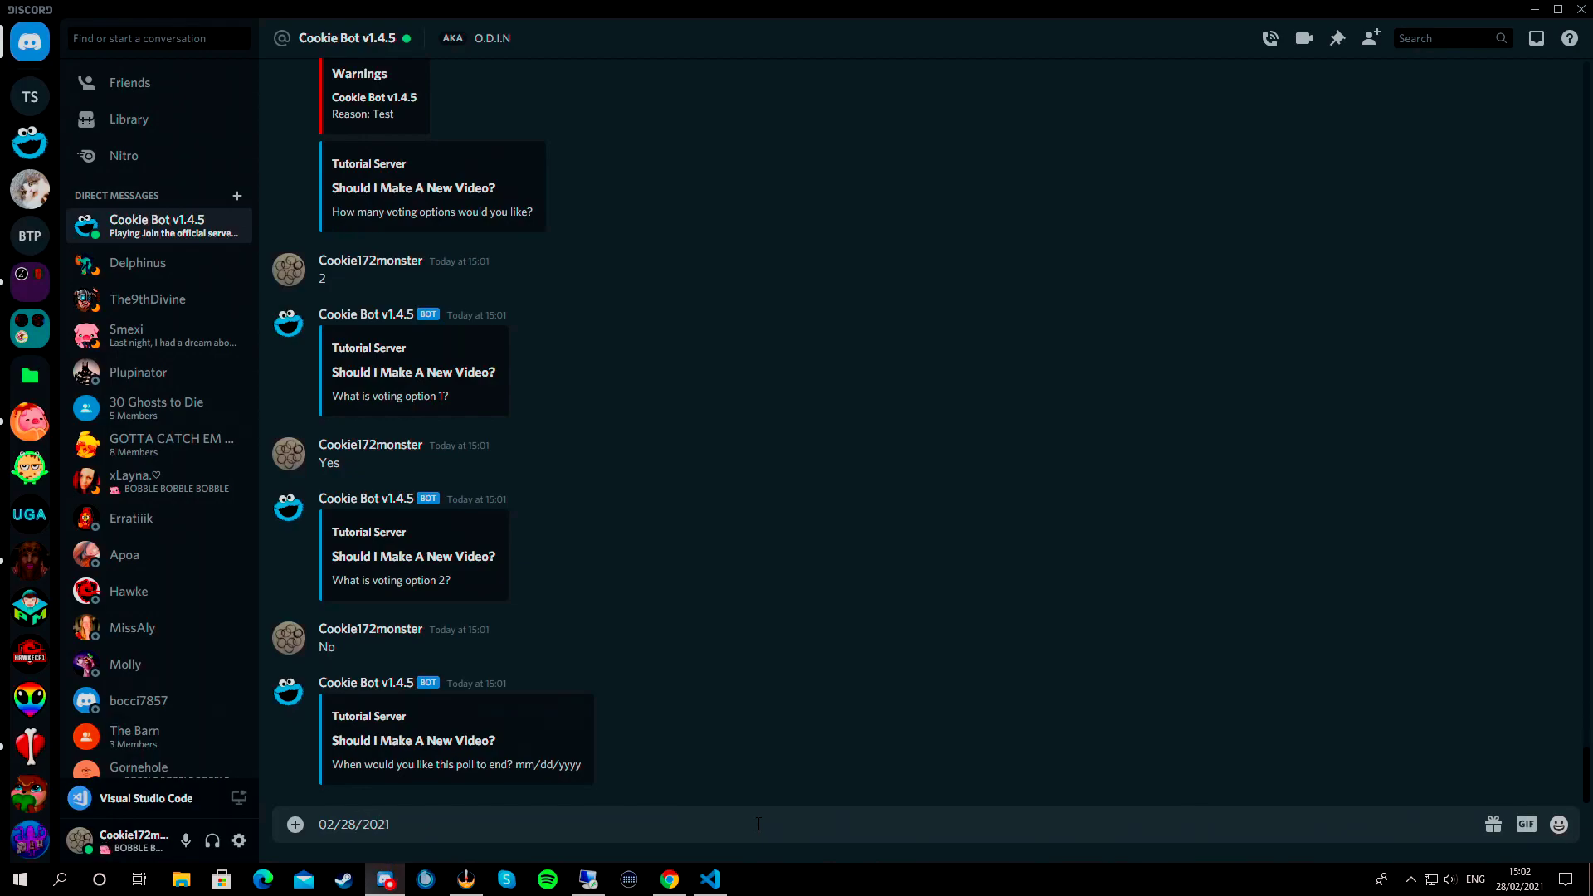
pyautogui.press('Return')
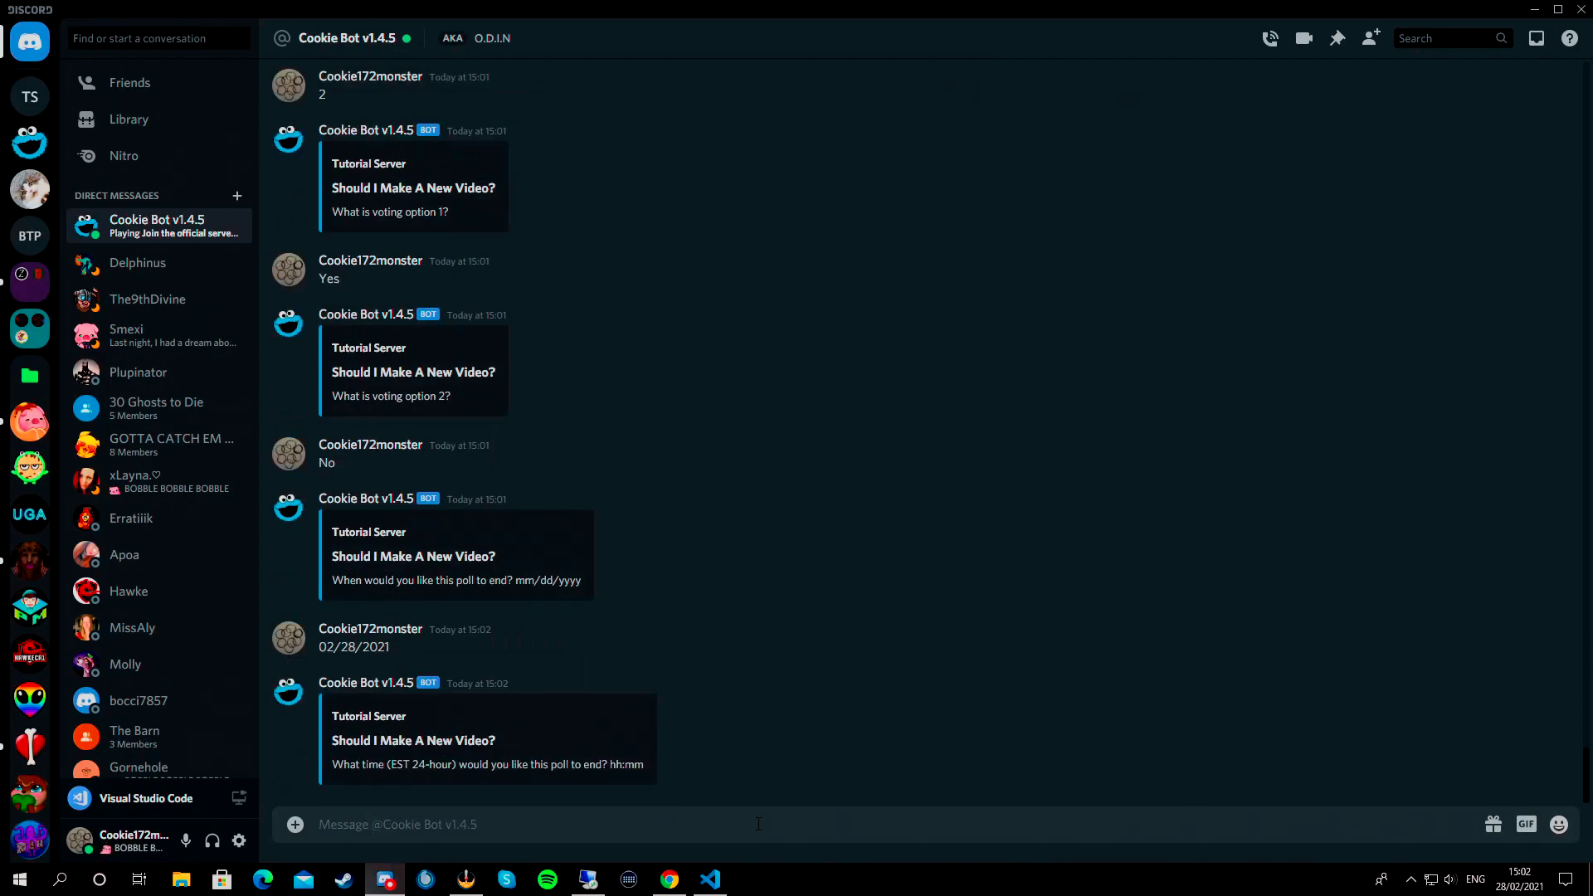
# Step: Highlight the EST 24-hour note in the bot's end-time question, and look up "gmt to est" in Microsoft Edge before closing the browser
pyautogui.moveTo(392, 764); pyautogui.dragTo(451, 764)
pyautogui.click(379, 781)
pyautogui.click(260, 882)
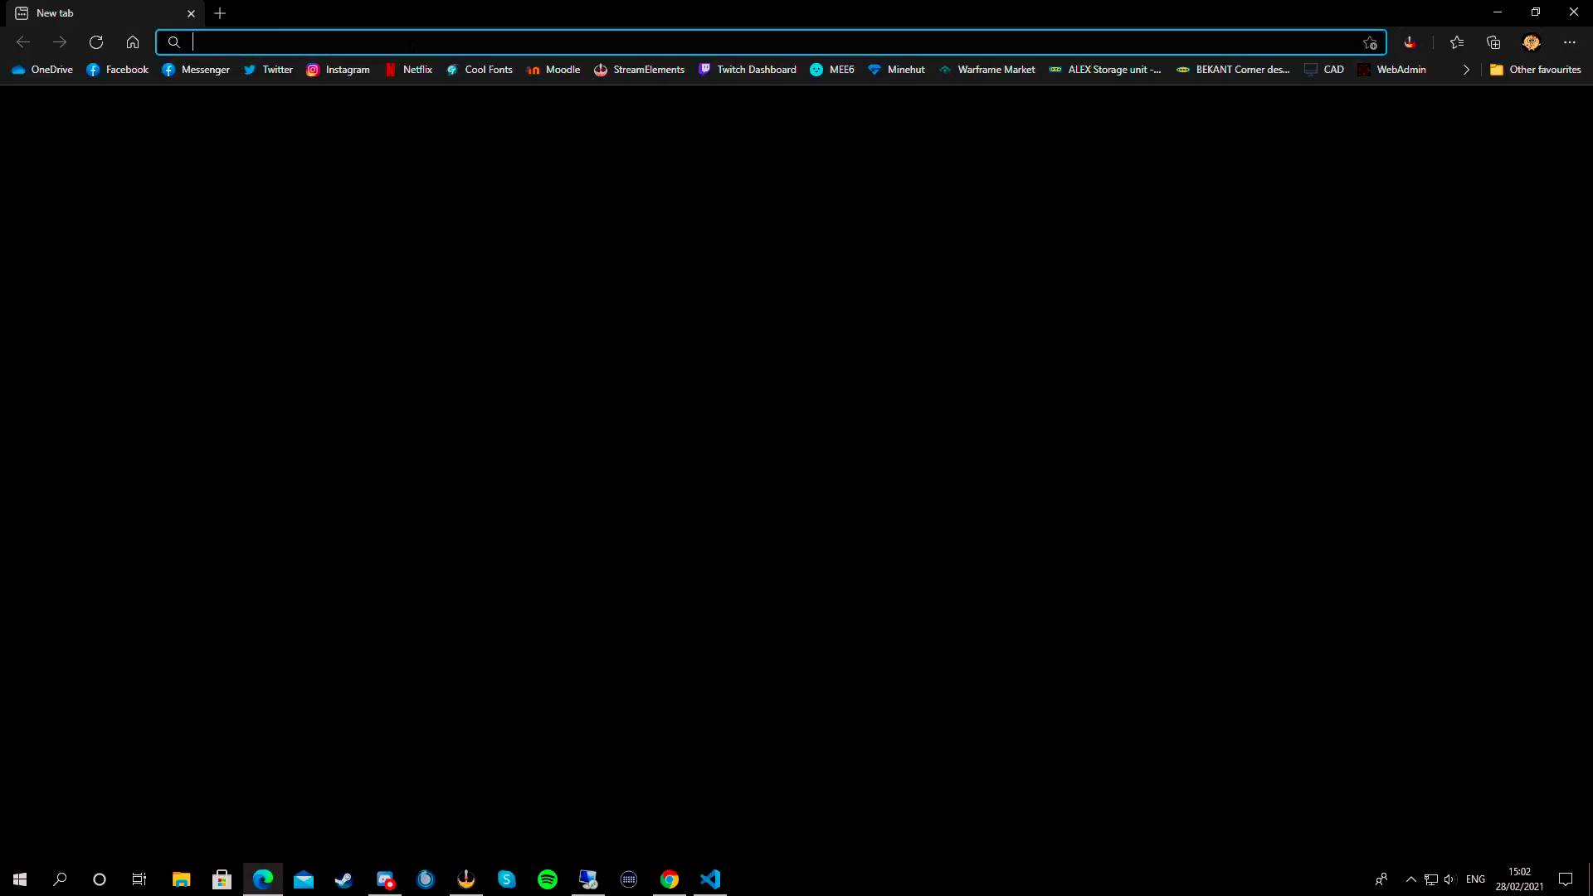
pyautogui.write('gmt to est')
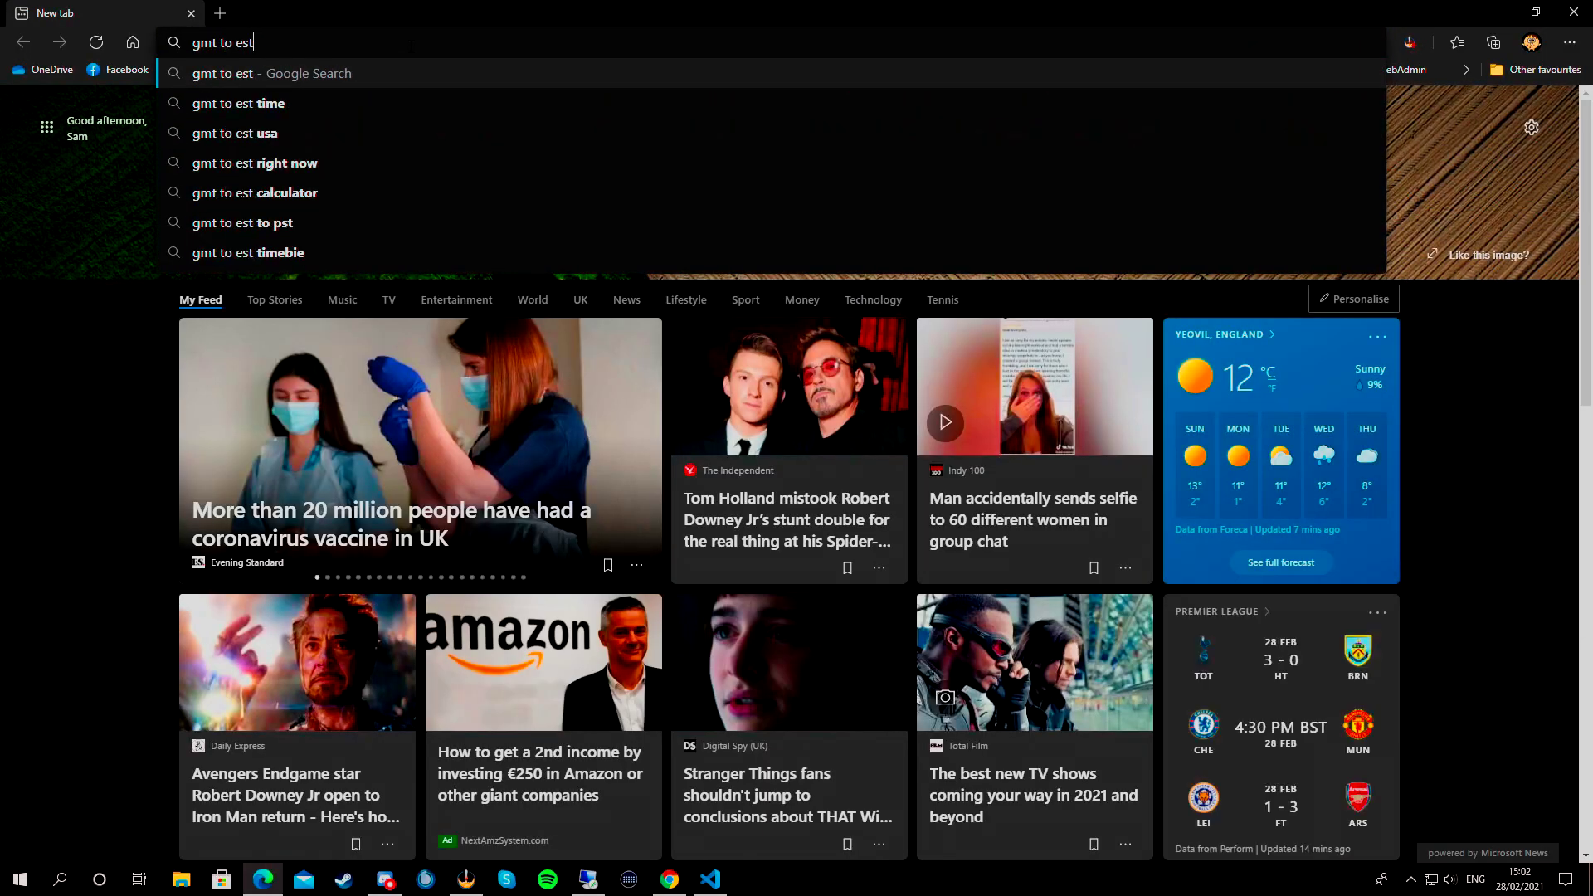
pyautogui.press('Return')
pyautogui.scroll(-2, 207, 274)
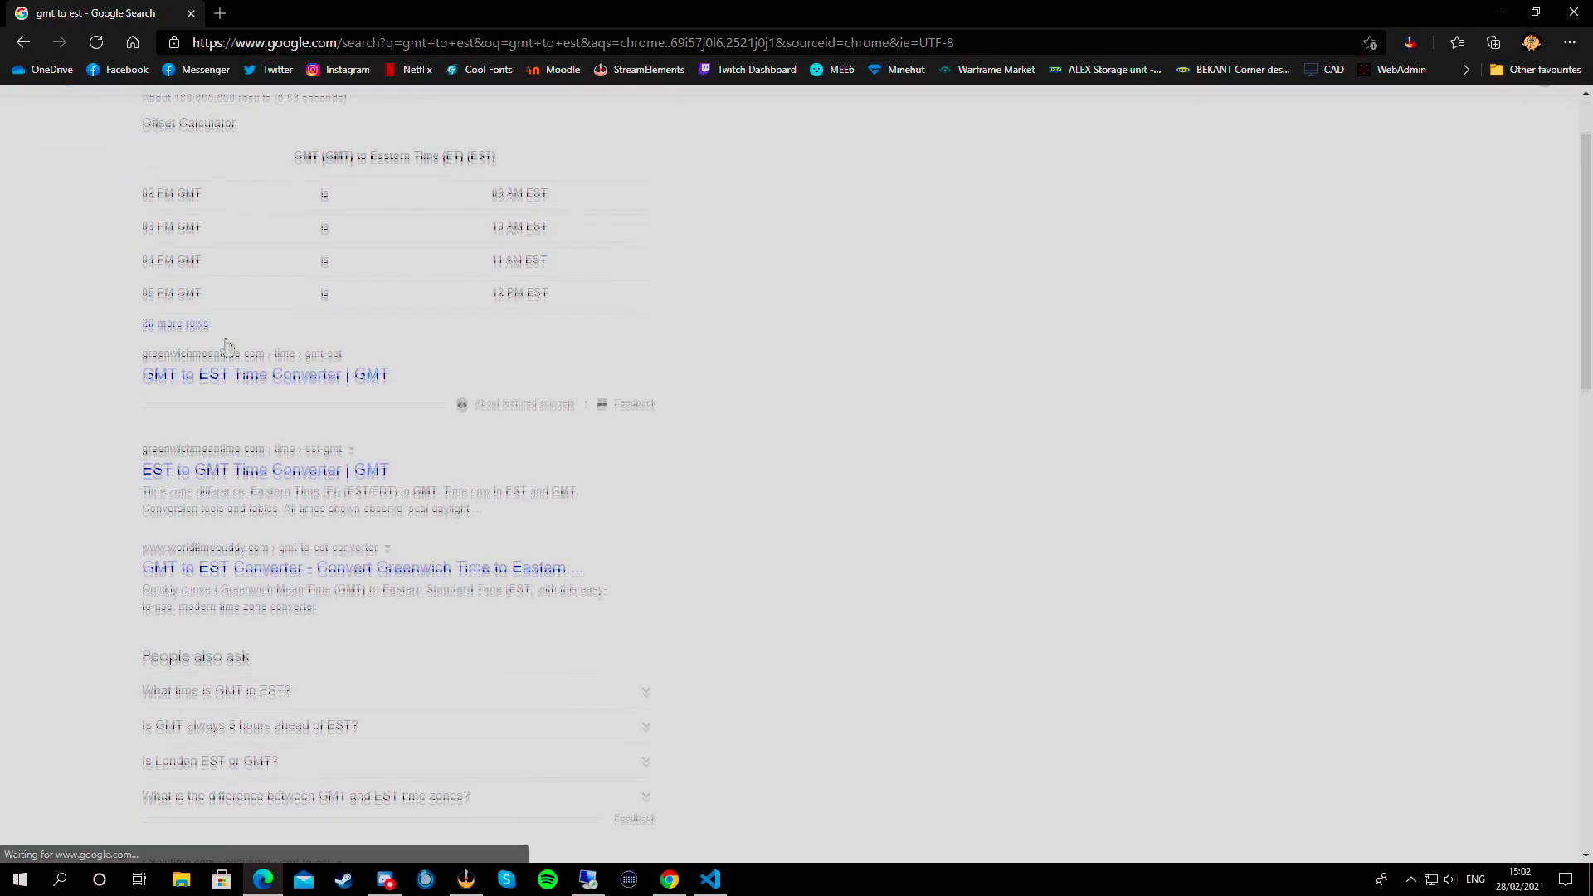
pyautogui.click(1574, 12)
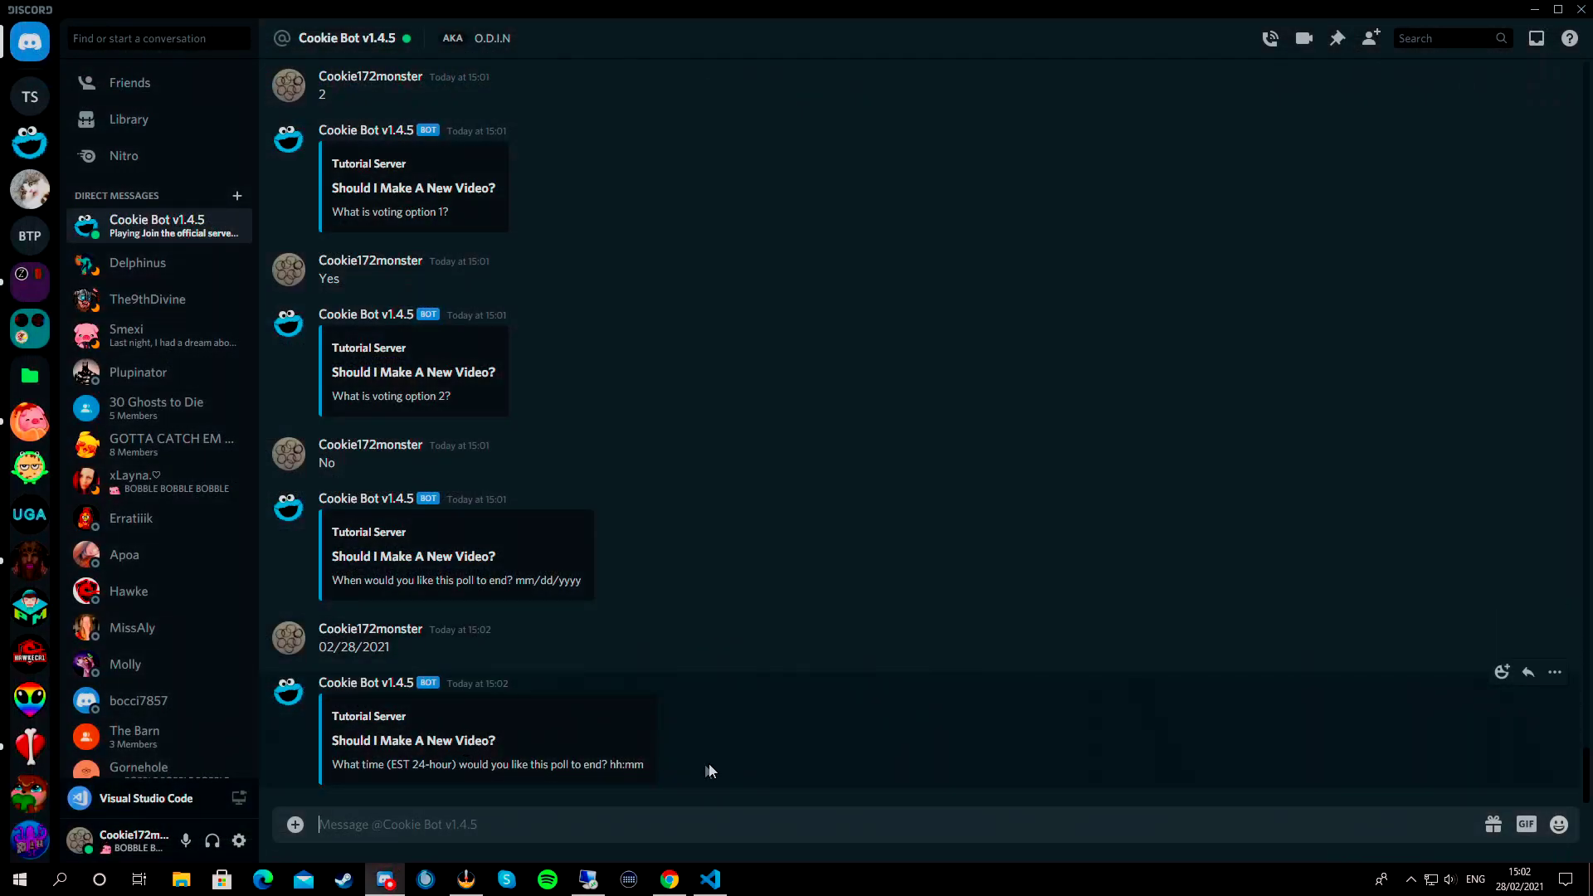
# Step: Set the poll's end time to 10:05 and highlight the Everyone and Staff choices in the bot's audience question
pyautogui.write('1')
pyautogui.write('0:05')
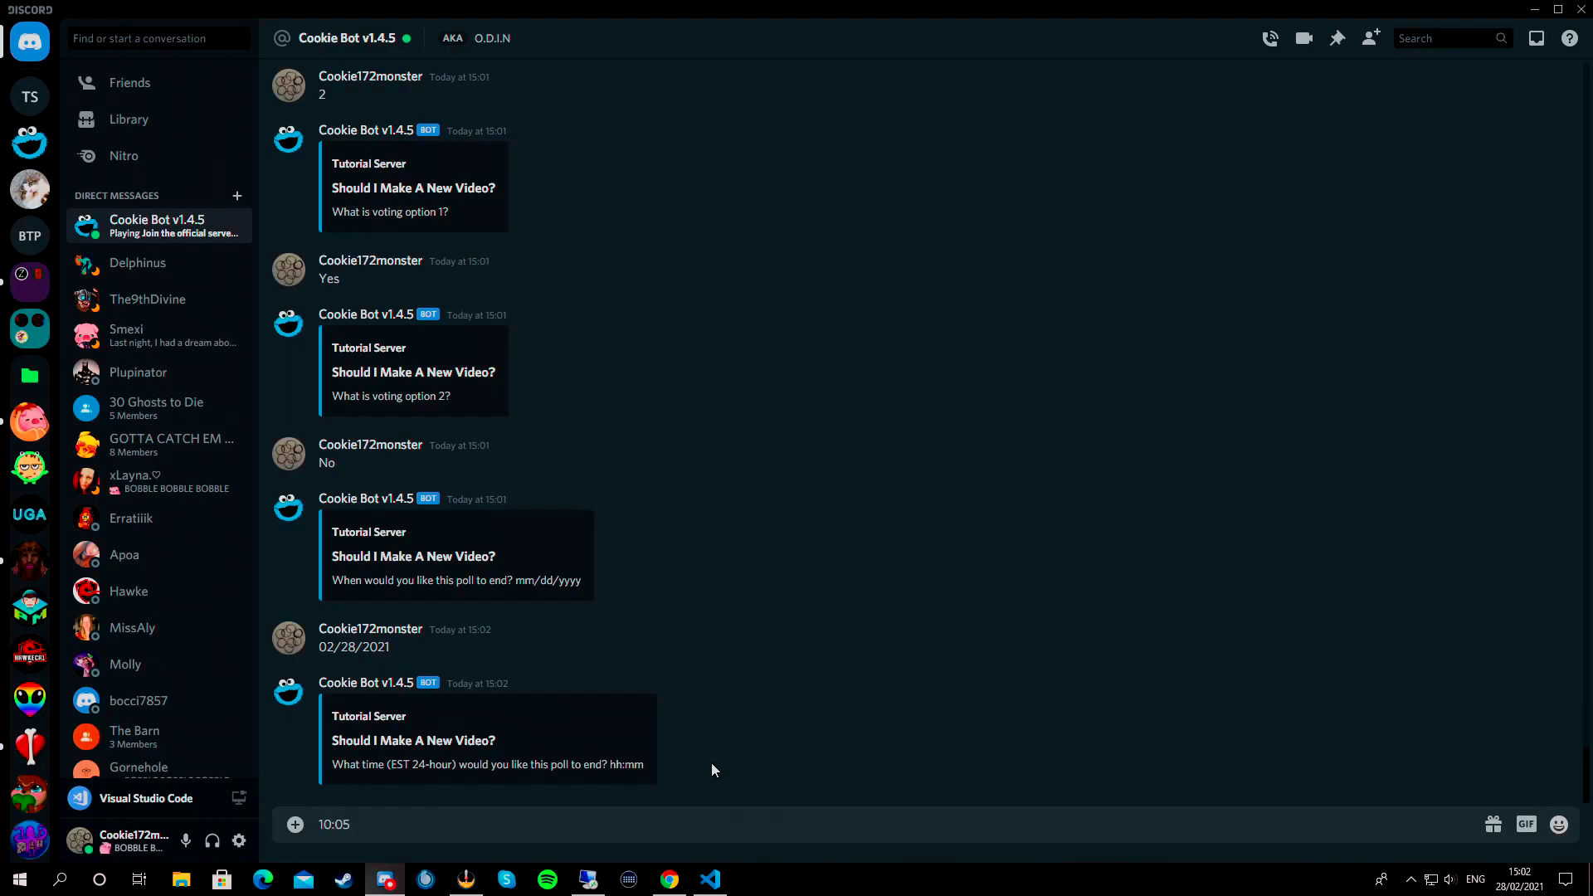
pyautogui.press('Return')
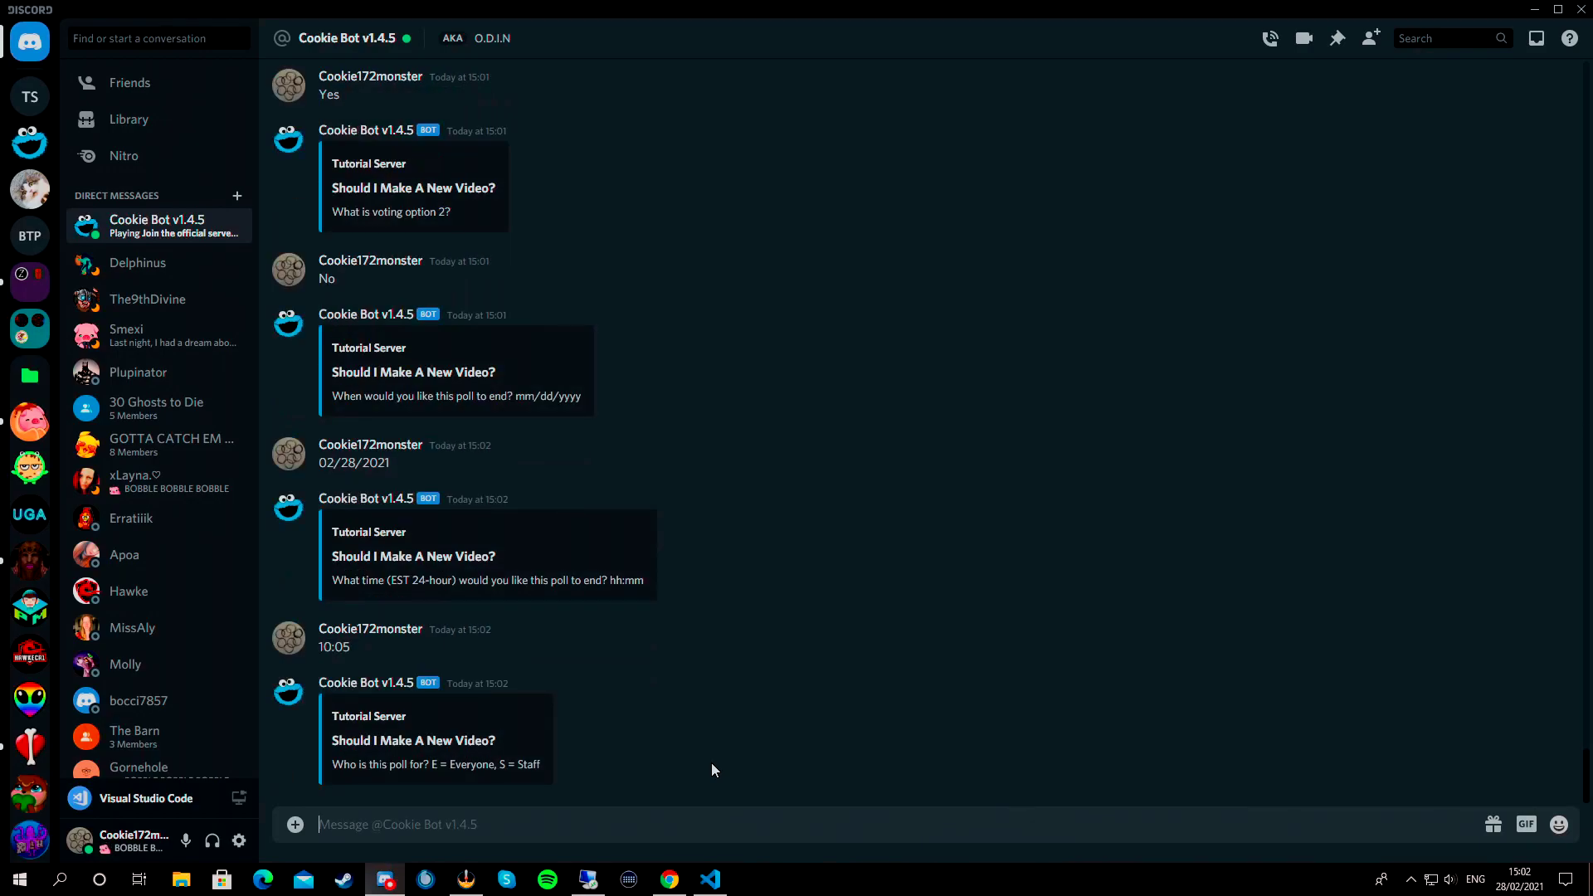
pyautogui.moveTo(432, 765); pyautogui.dragTo(546, 770)
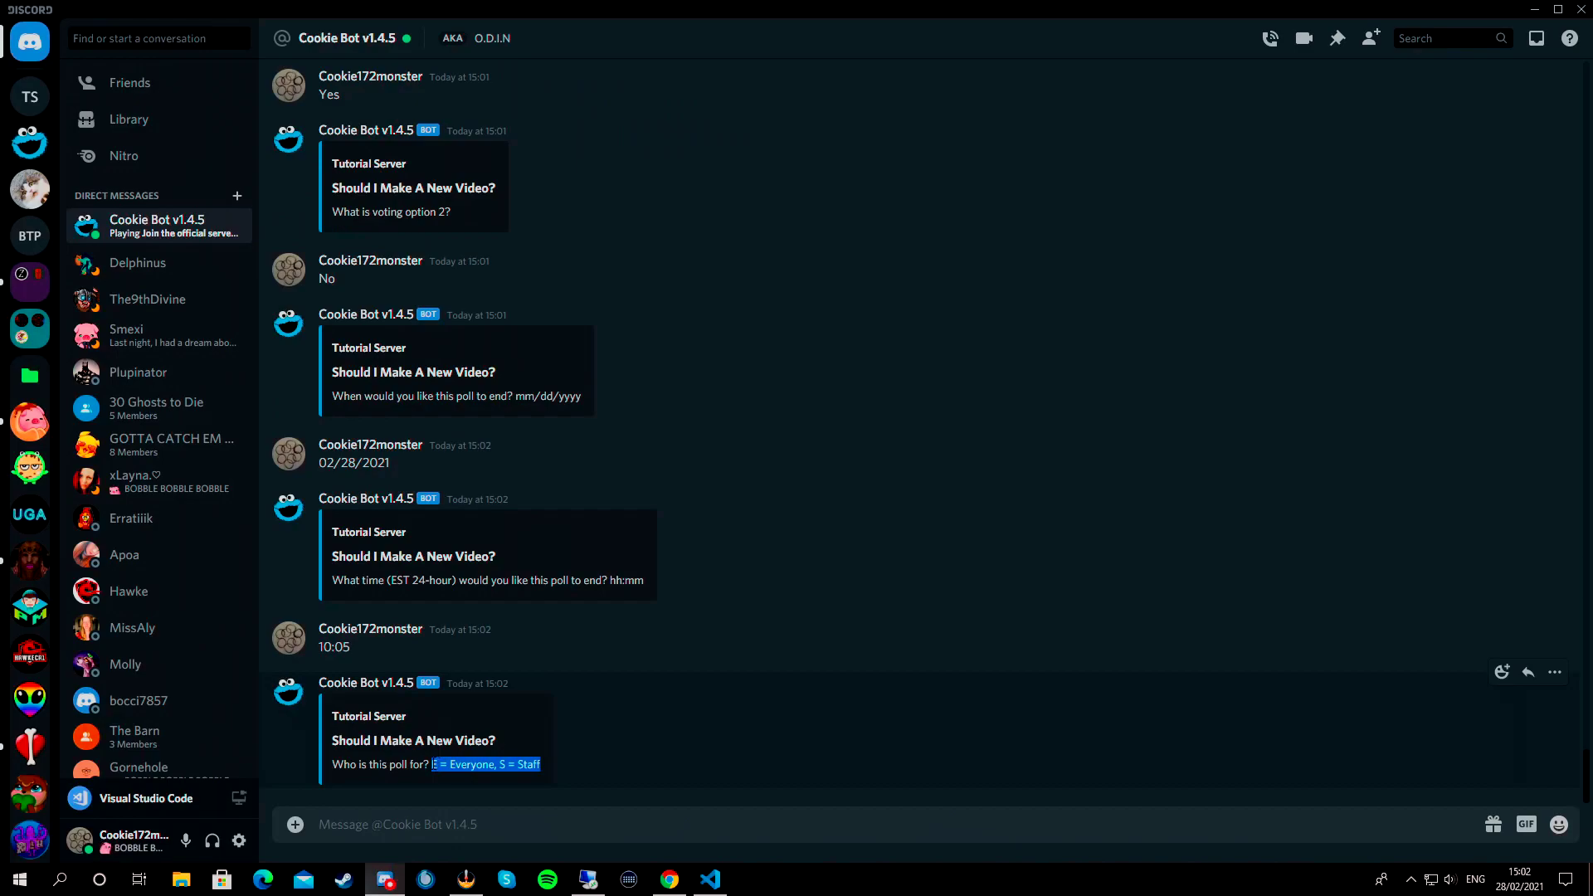
# Step: Answer the bot's audience question with e, making the poll available to everyone
pyautogui.press('Escape')
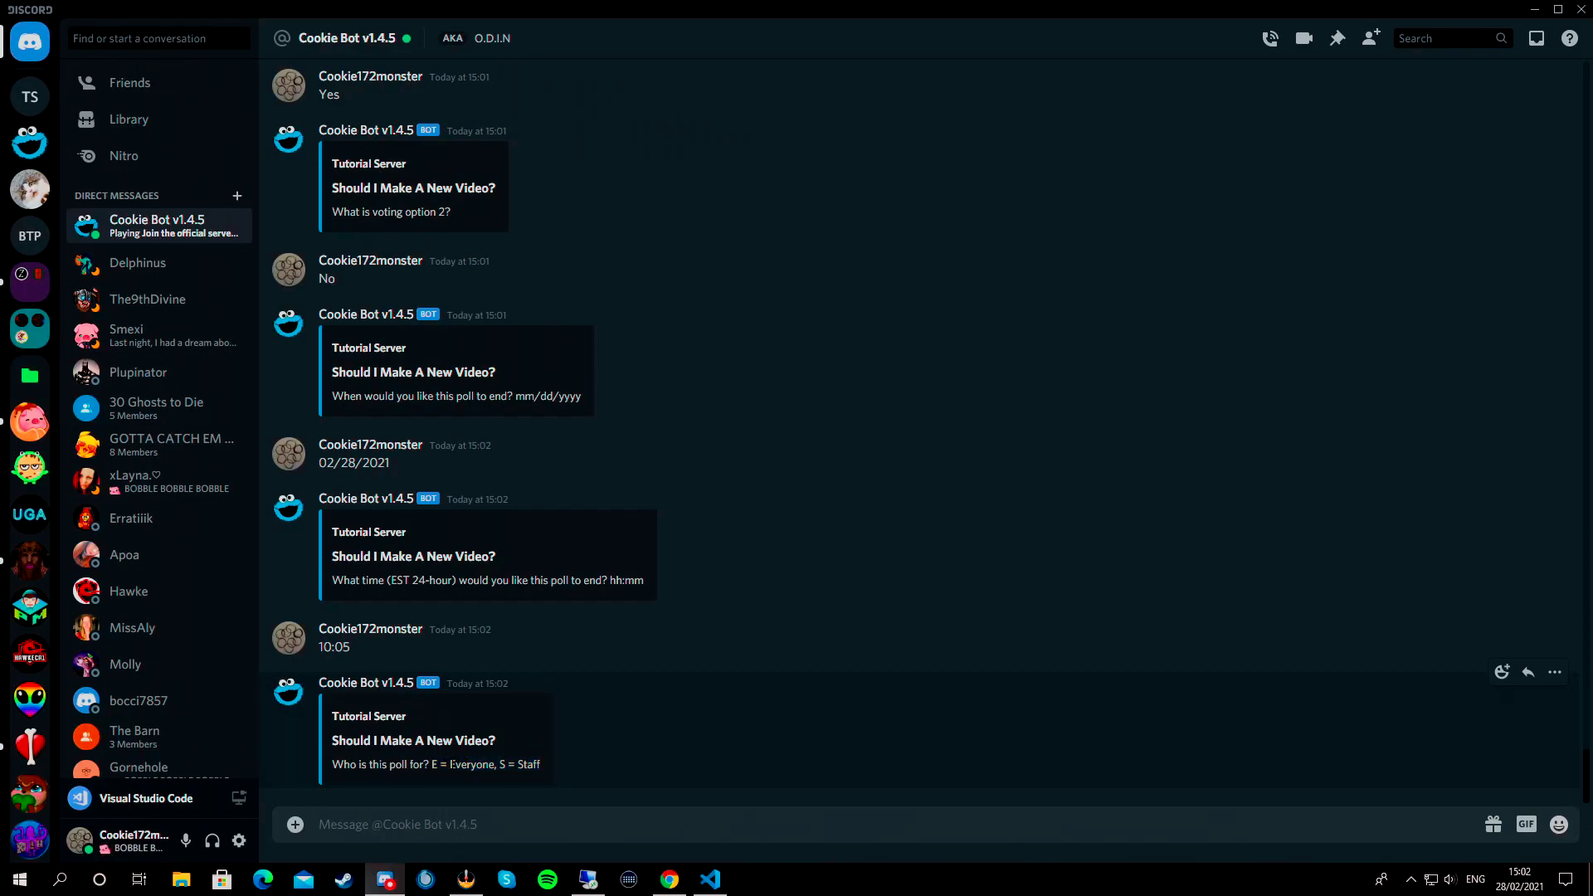
pyautogui.write('e')
pyautogui.press('Return')
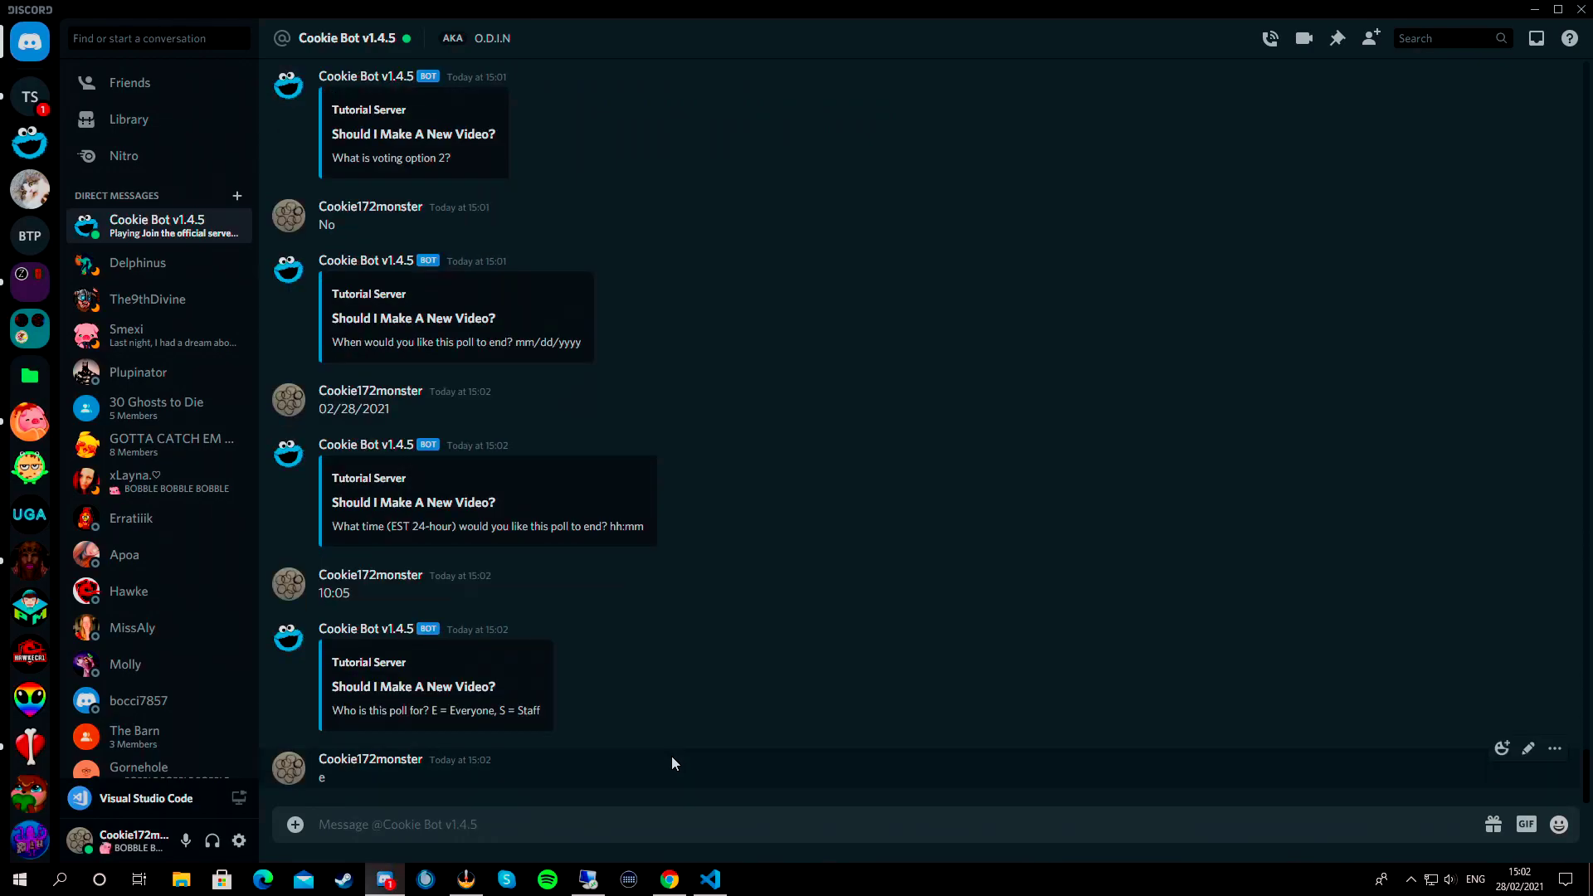
# Step: Check the new poll's announcement in #poll-notifications on the Tutorial Server and the poll itself in #polls
pyautogui.click(30, 96)
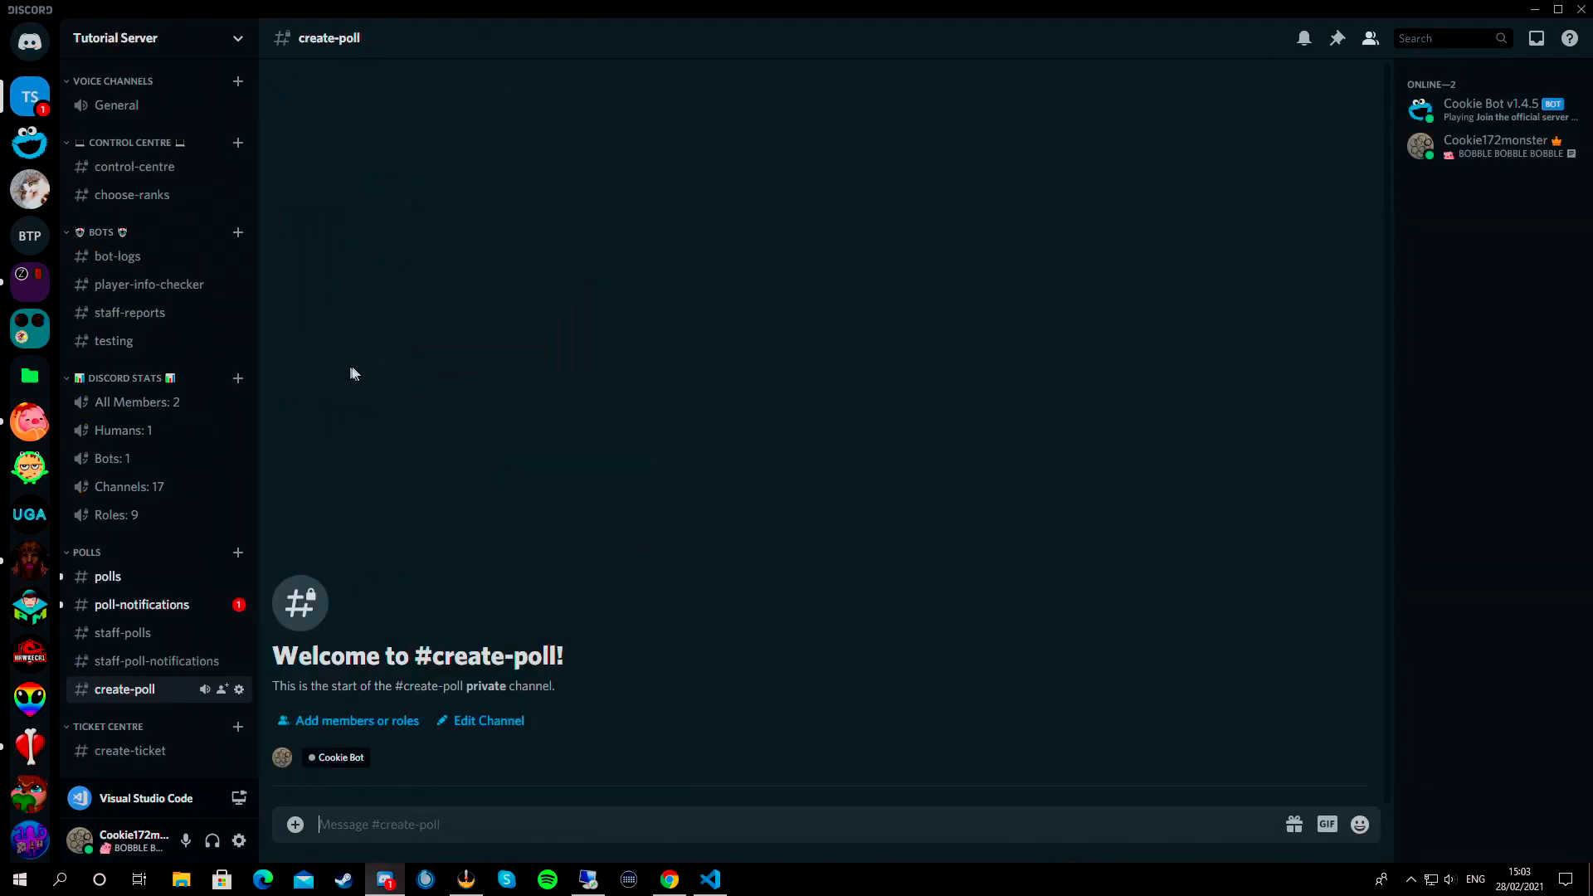
pyautogui.click(135, 607)
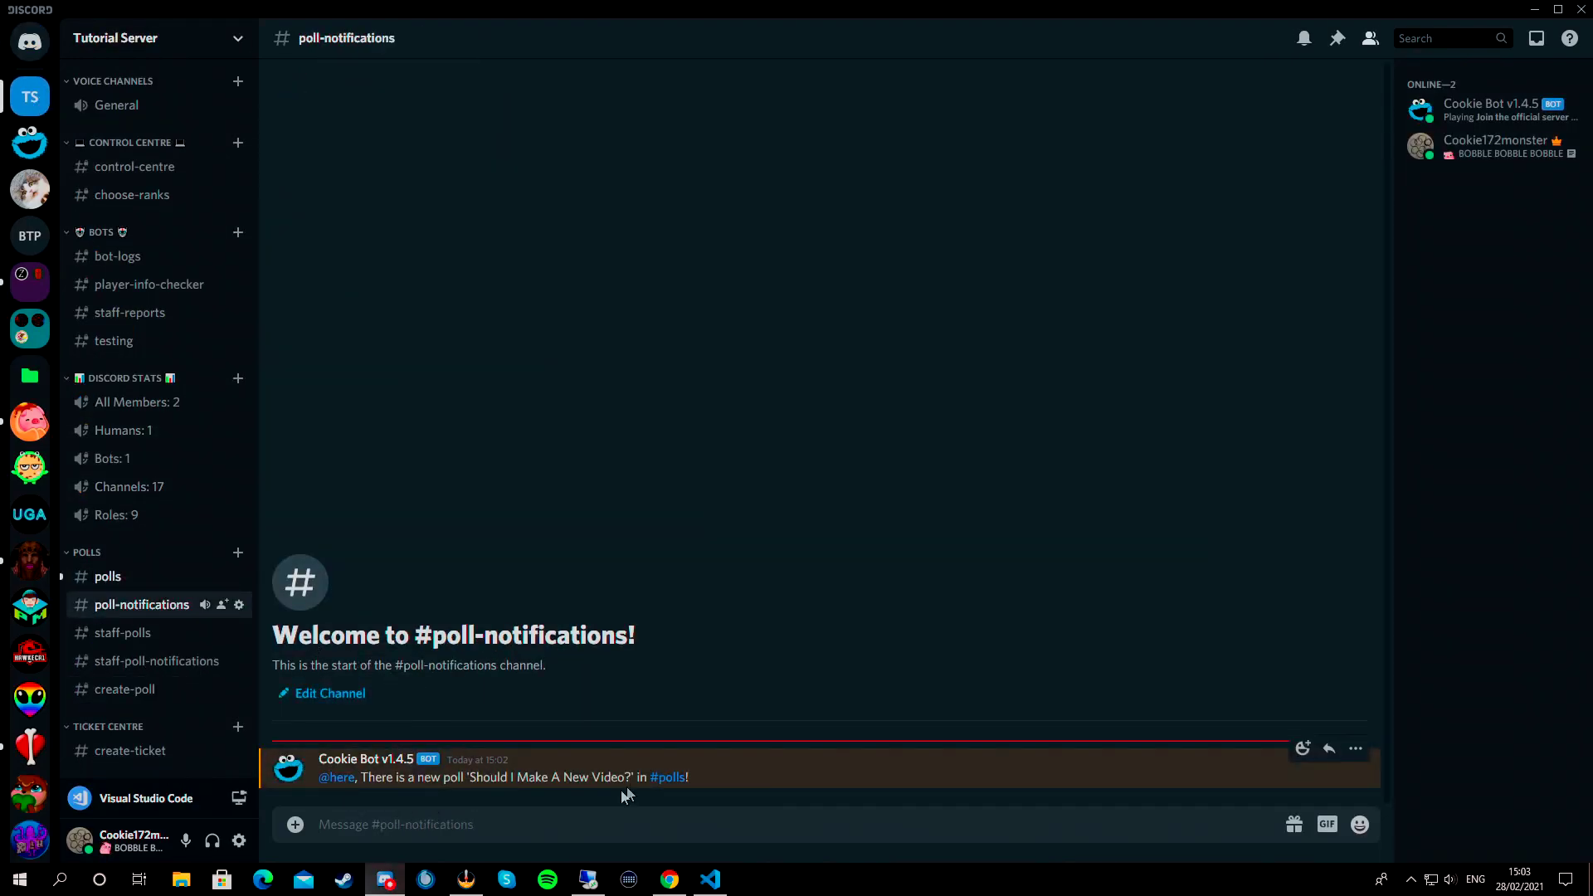
pyautogui.click(160, 579)
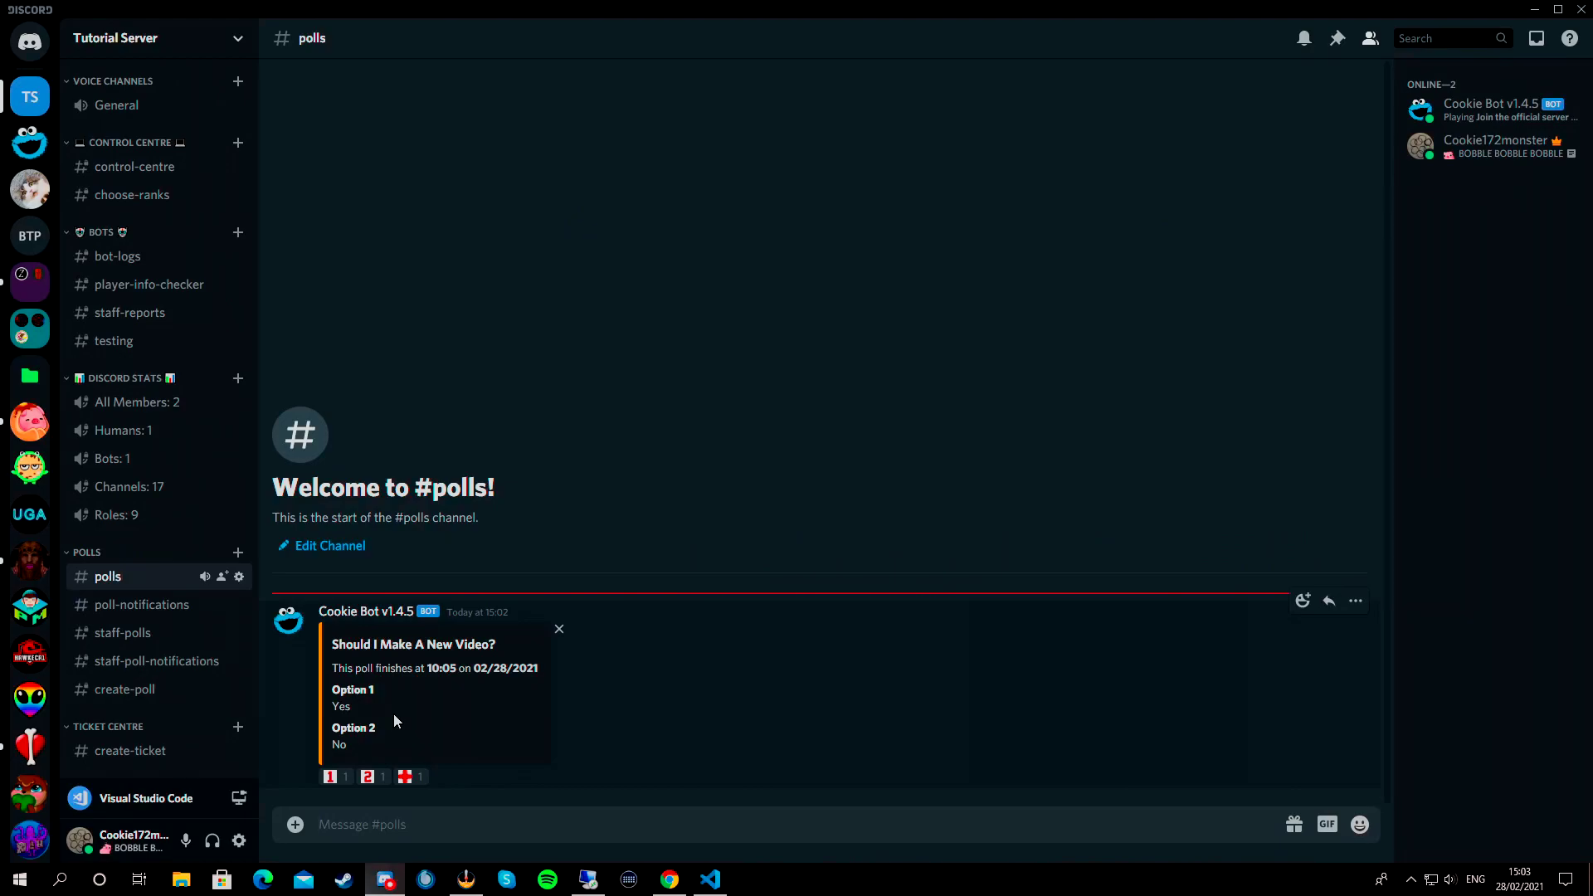
# Step: Try to add an option to the poll, and check the account's roles and the admin ranks in #choose-ranks
pyautogui.click(409, 778)
pyautogui.click(1471, 151)
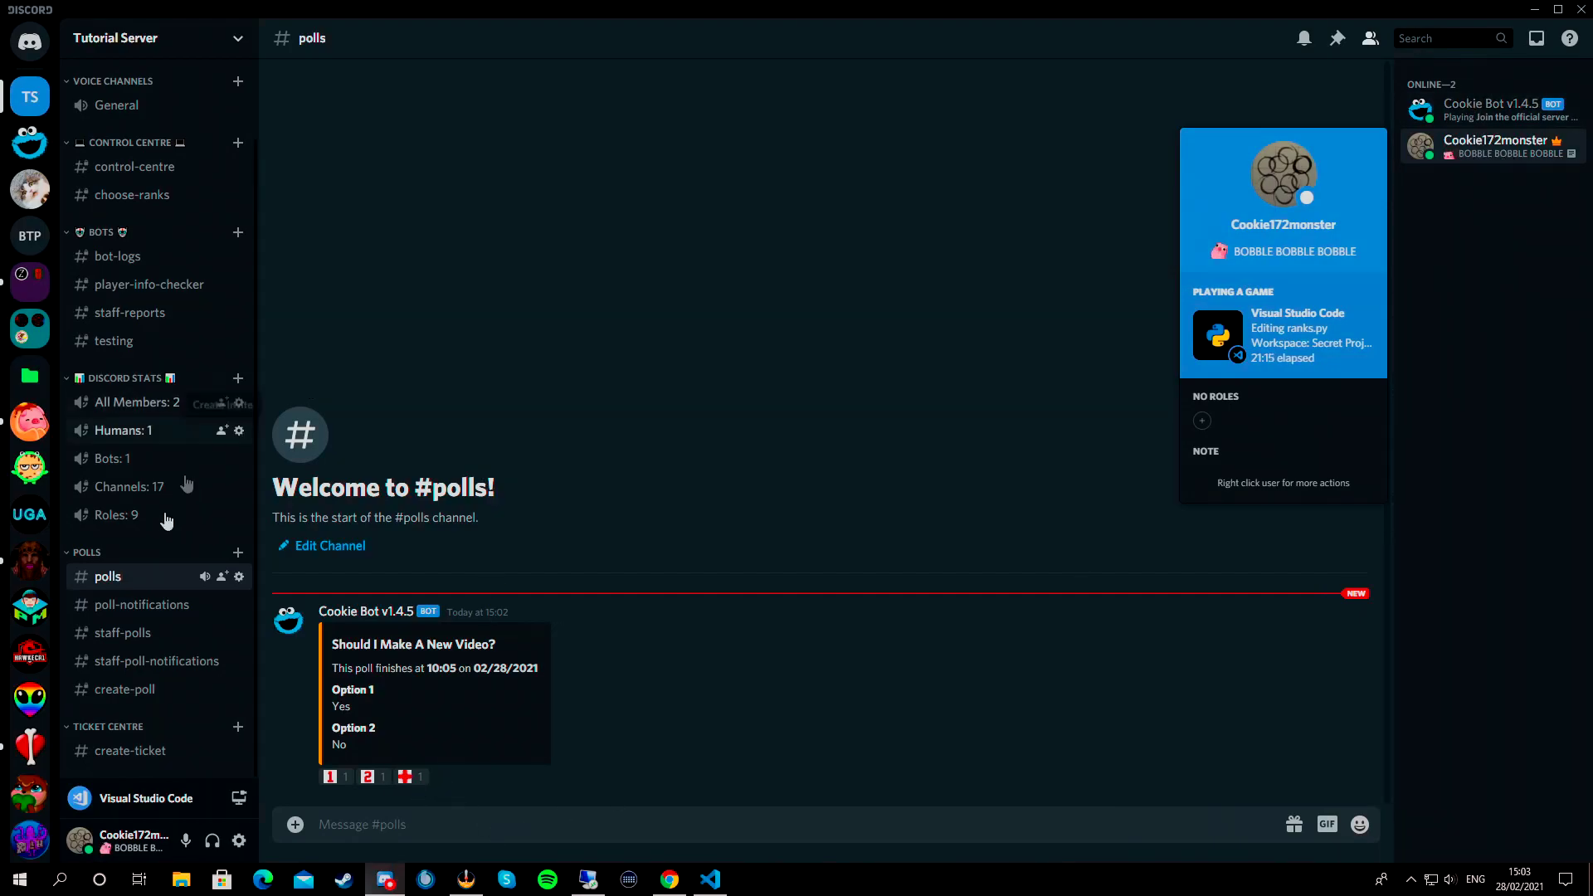
pyautogui.scroll(2, 157, 438)
pyautogui.click(133, 285)
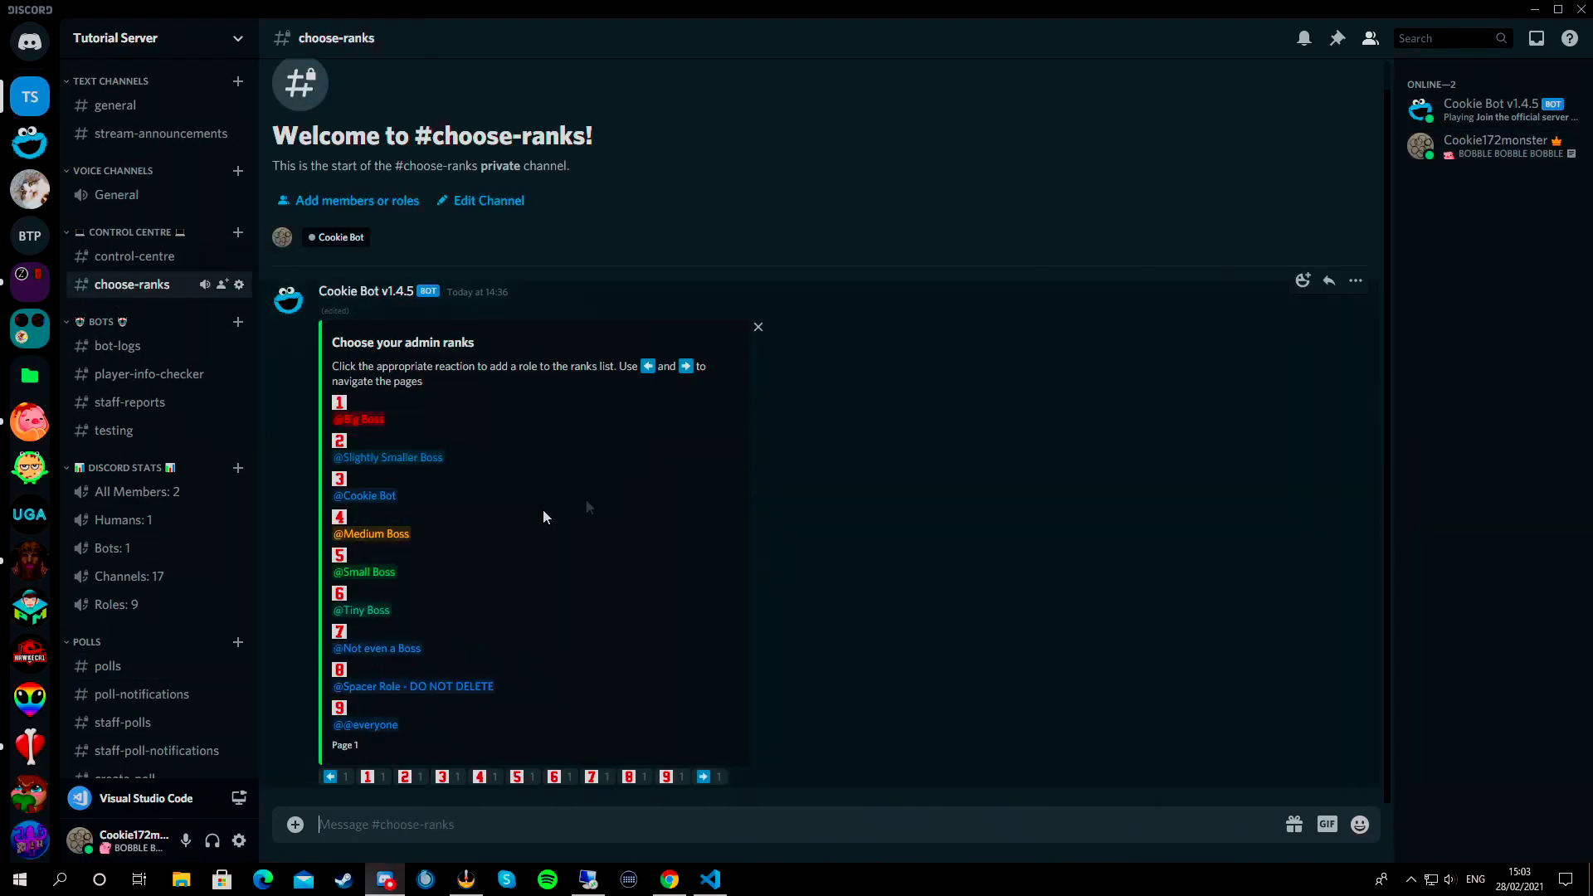
pyautogui.scroll(-1, 146, 476)
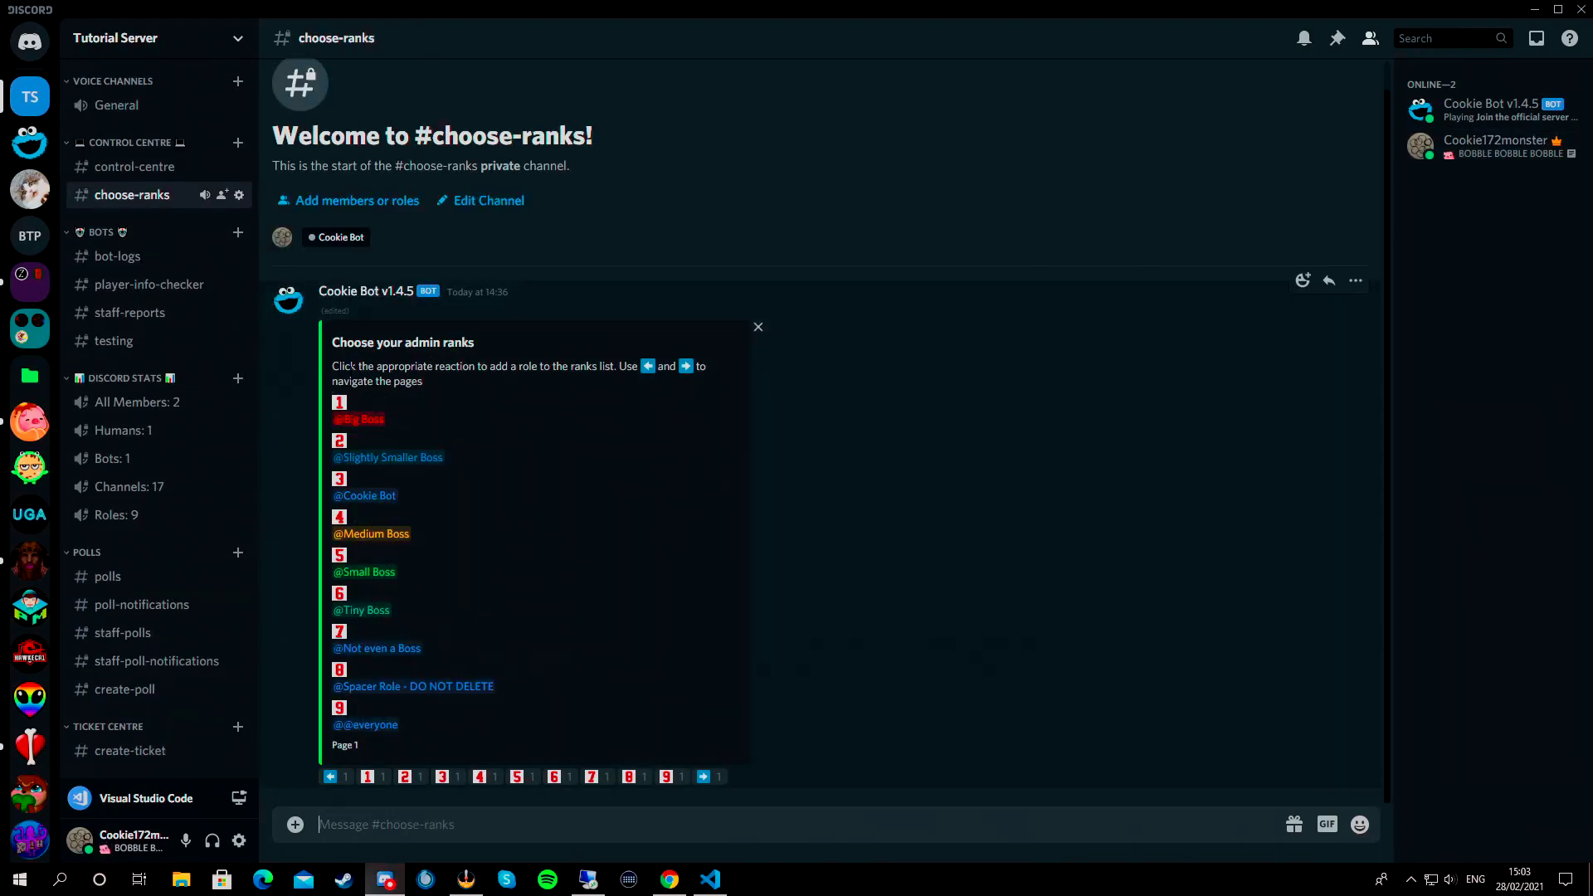
pyautogui.click(133, 689)
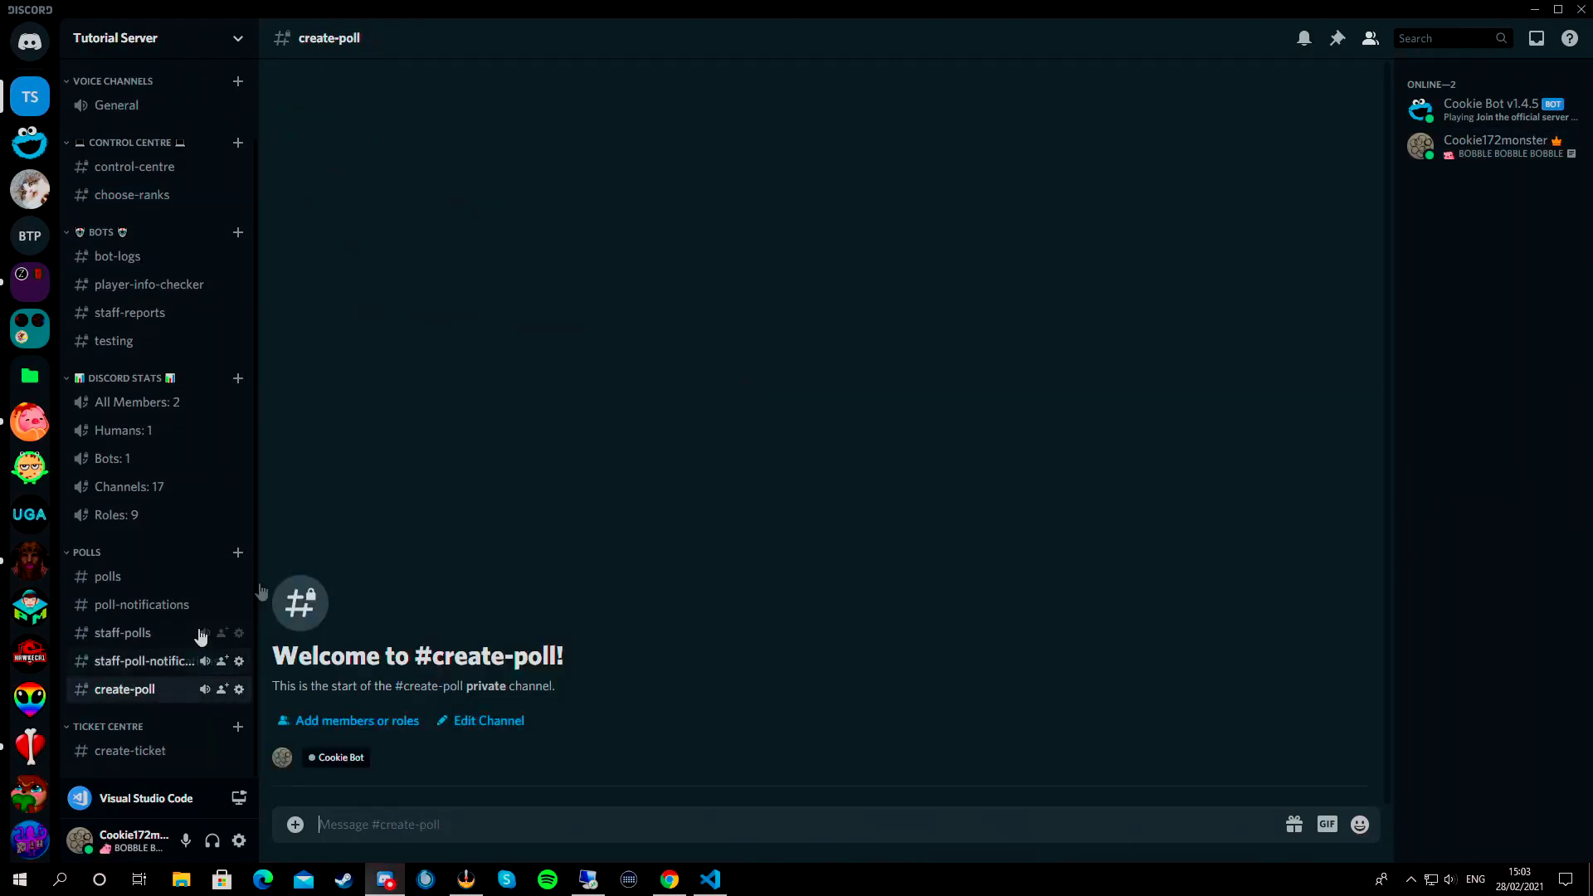
# Step: Assign the Big Boss role to the server owner's account
pyautogui.click(1492, 147)
pyautogui.click(1202, 421)
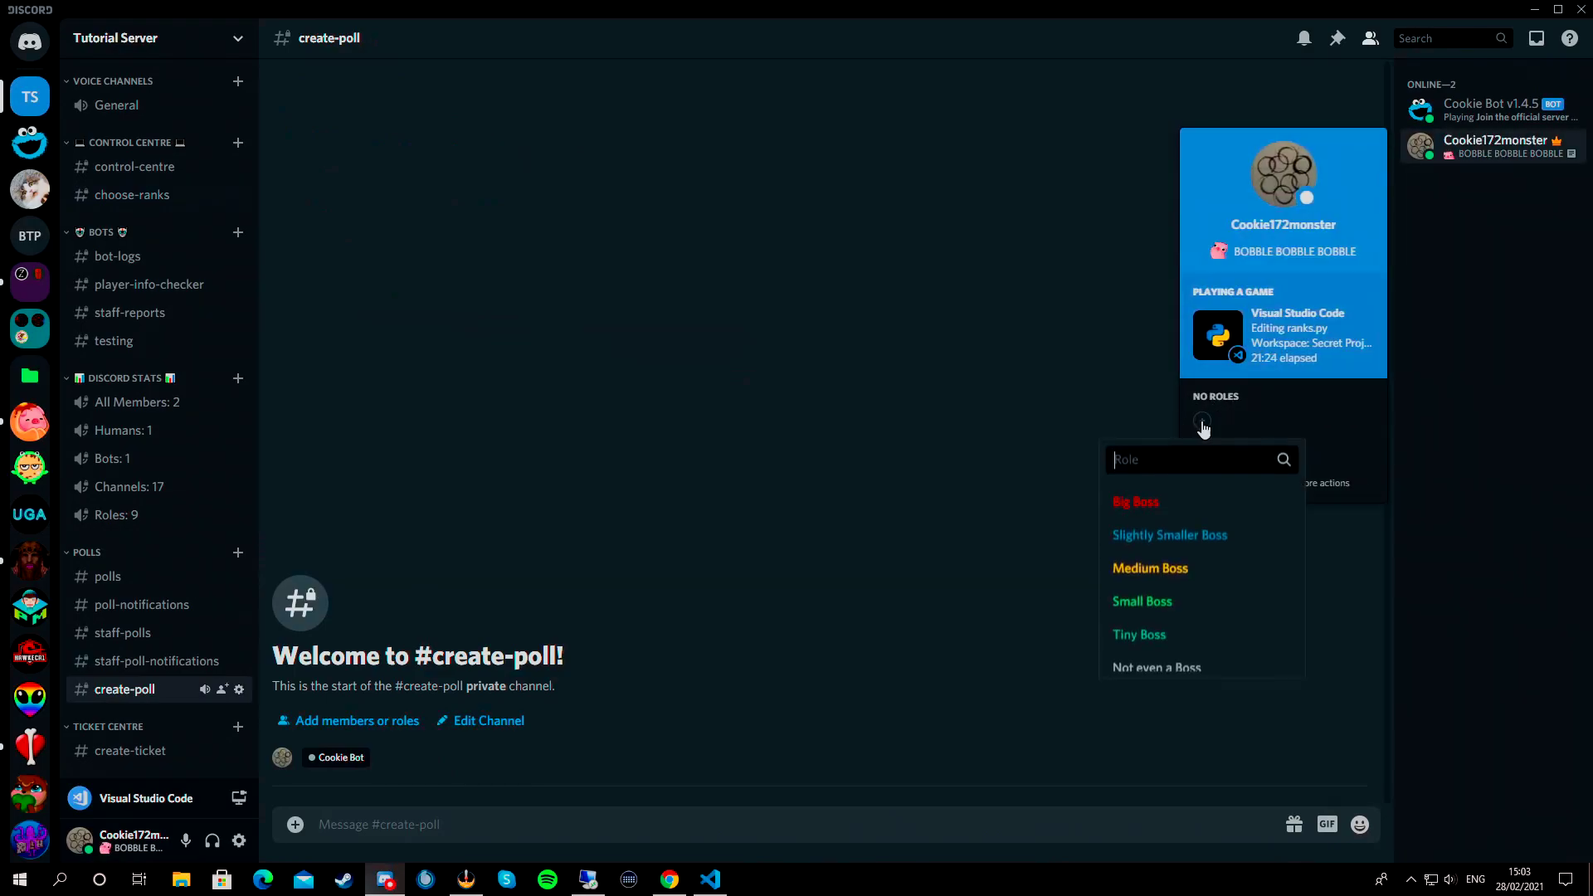
pyautogui.click(1137, 503)
pyautogui.press('Escape')
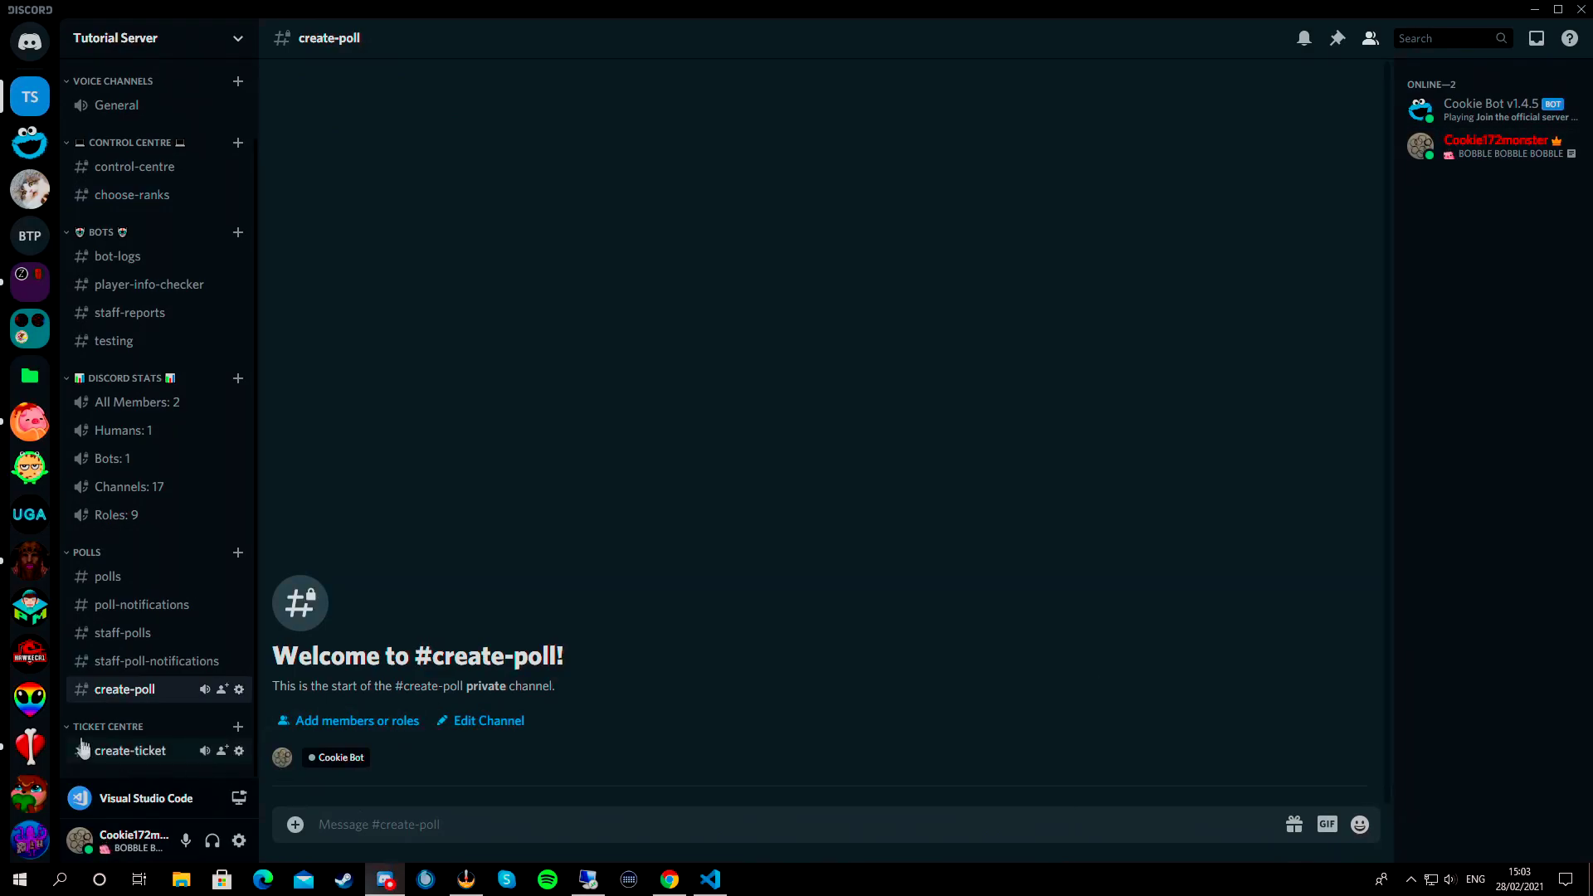
# Step: Add Maybe as a further poll option through the bot's direct message, and vote for it in #polls
pyautogui.click(106, 577)
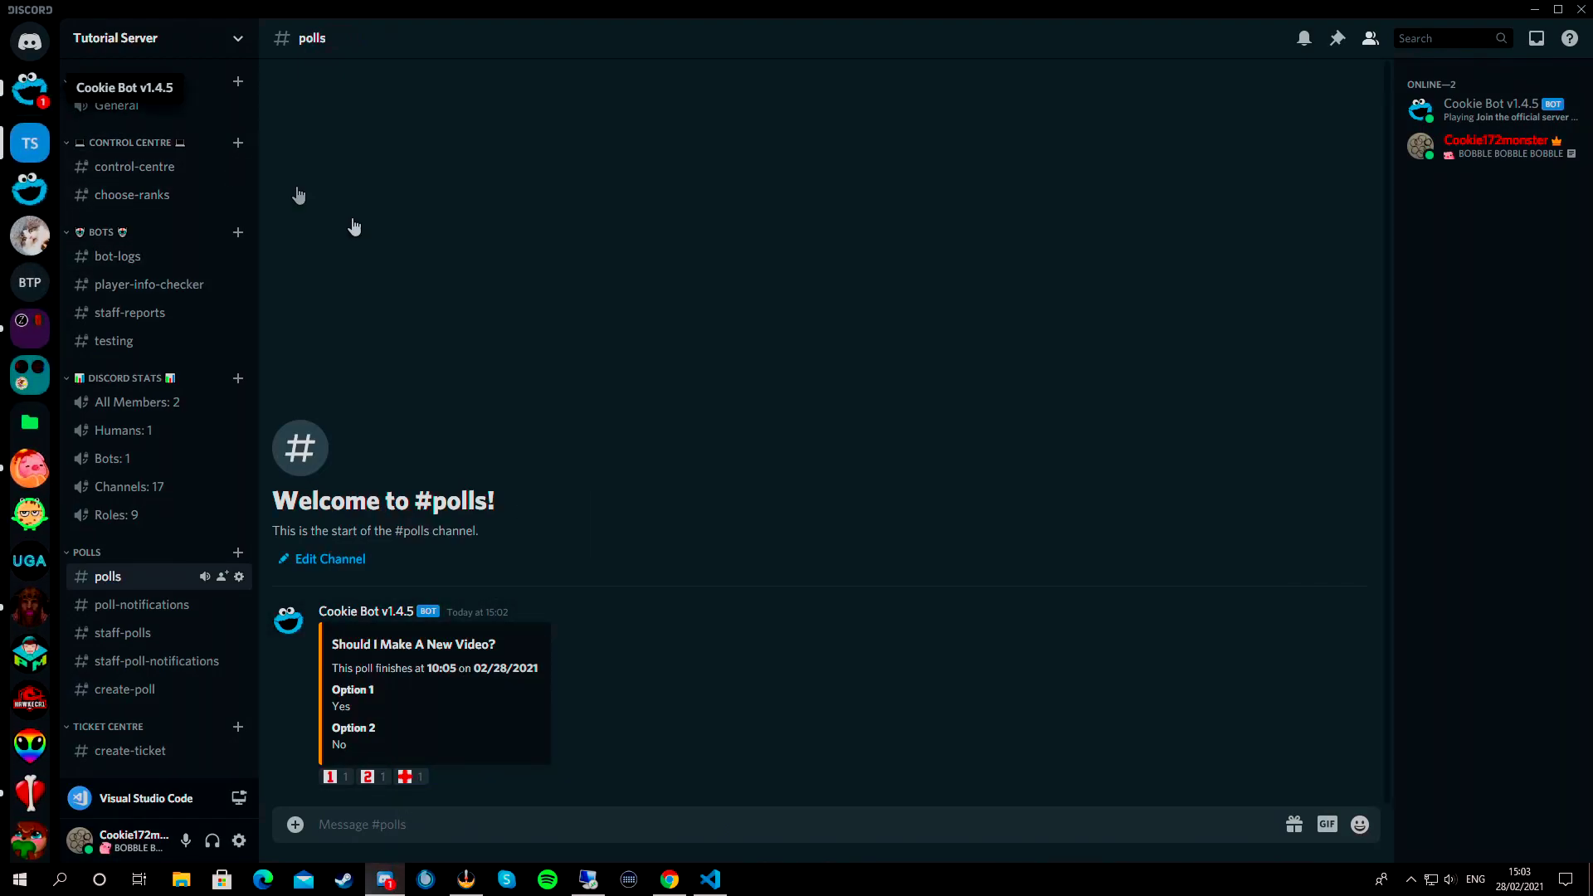
pyautogui.click(30, 89)
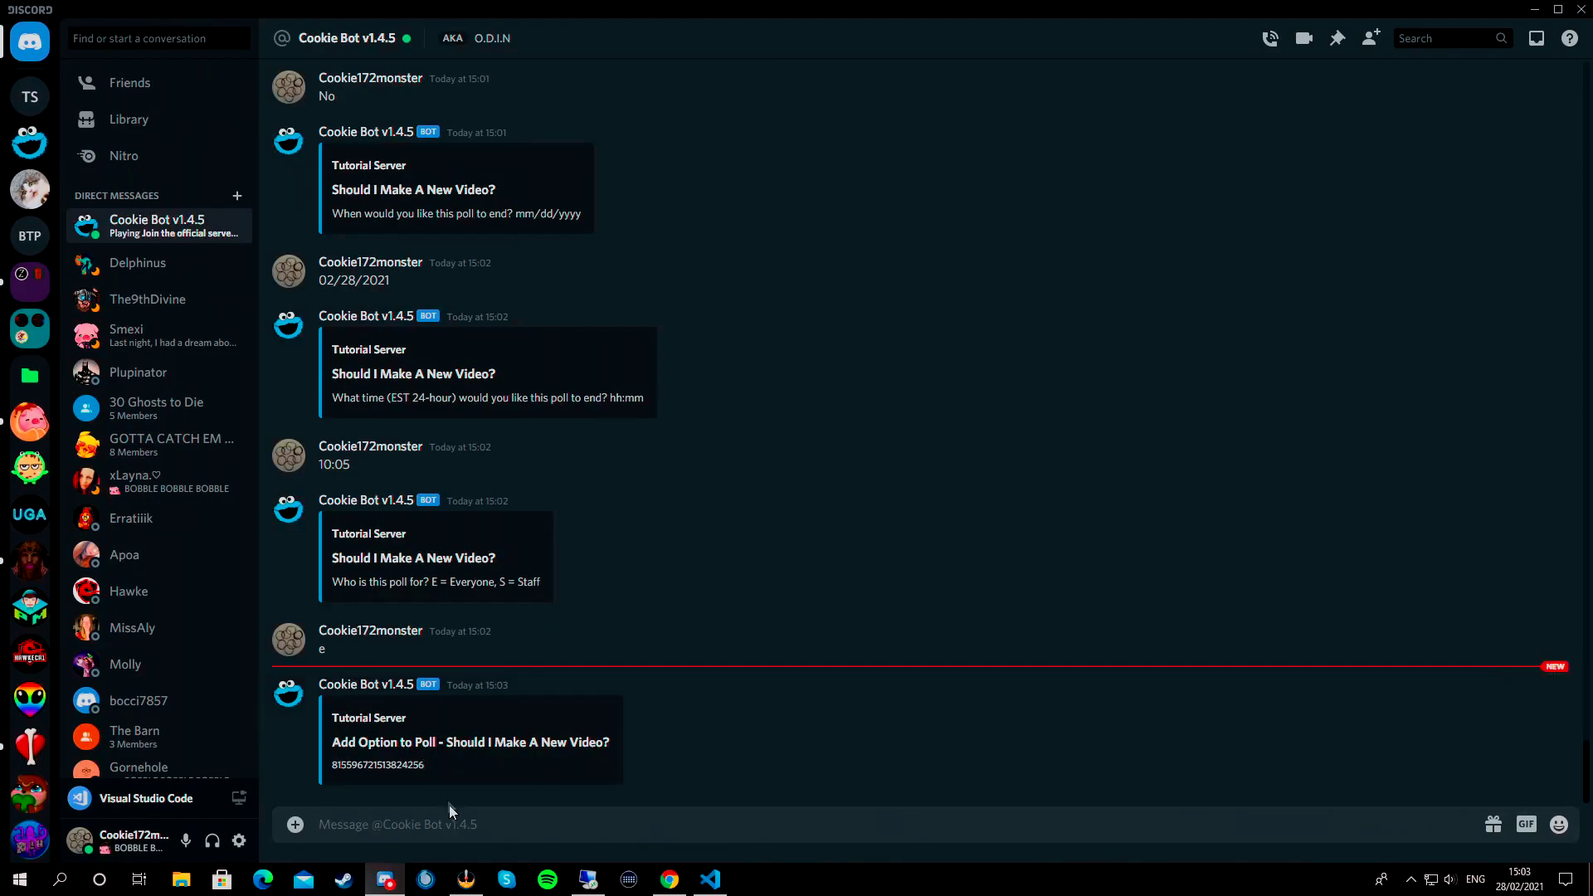
pyautogui.write('Maybe')
pyautogui.press('Return')
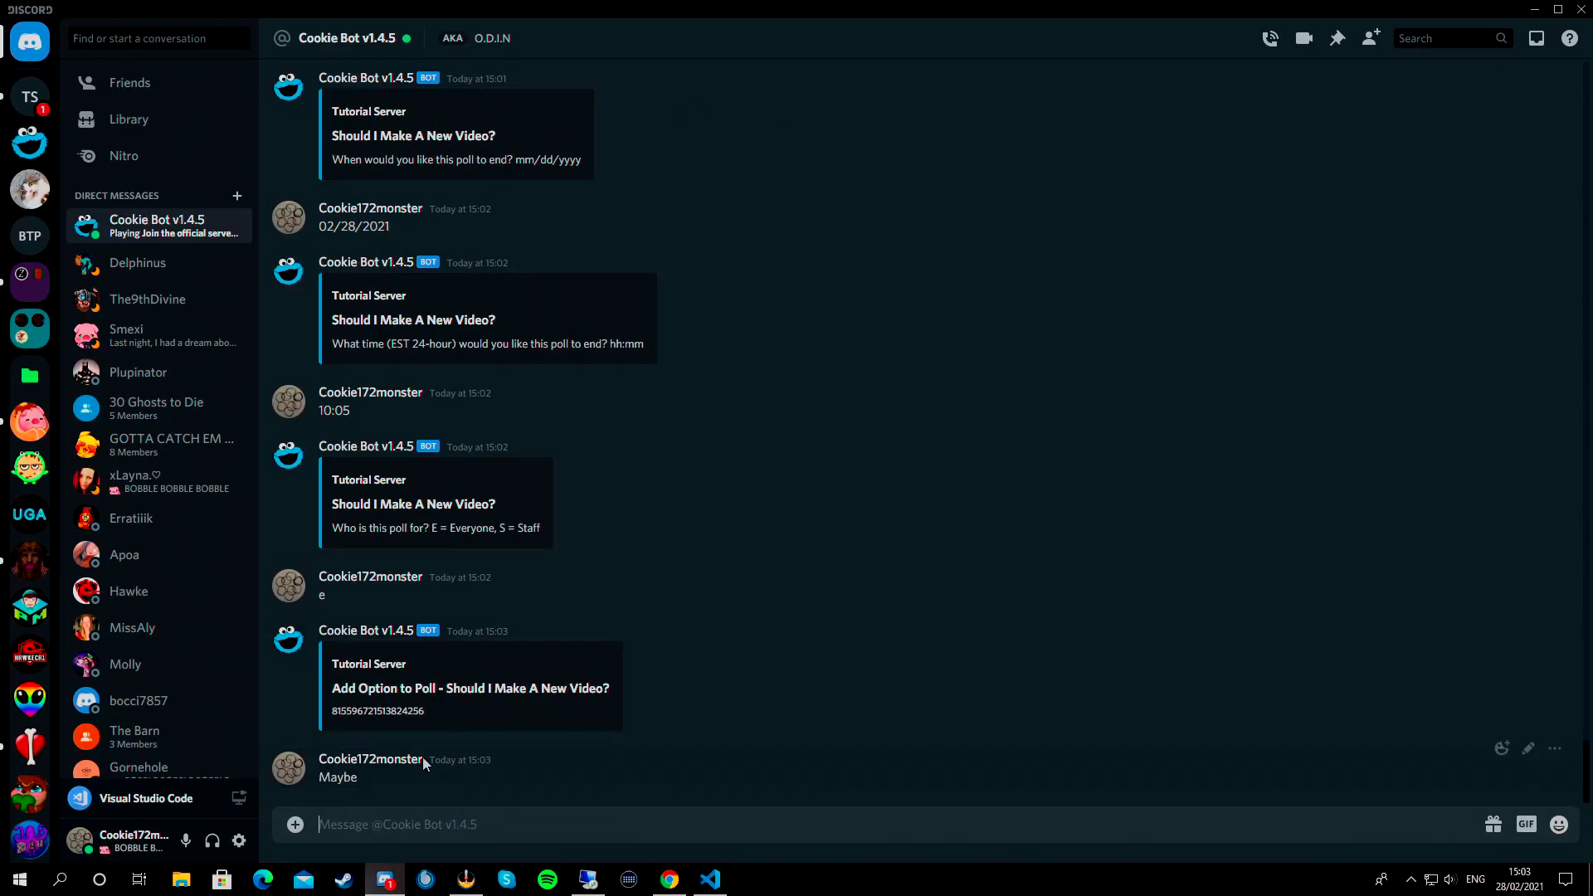
pyautogui.hotkey('ctrl', 'alt', 'Down')
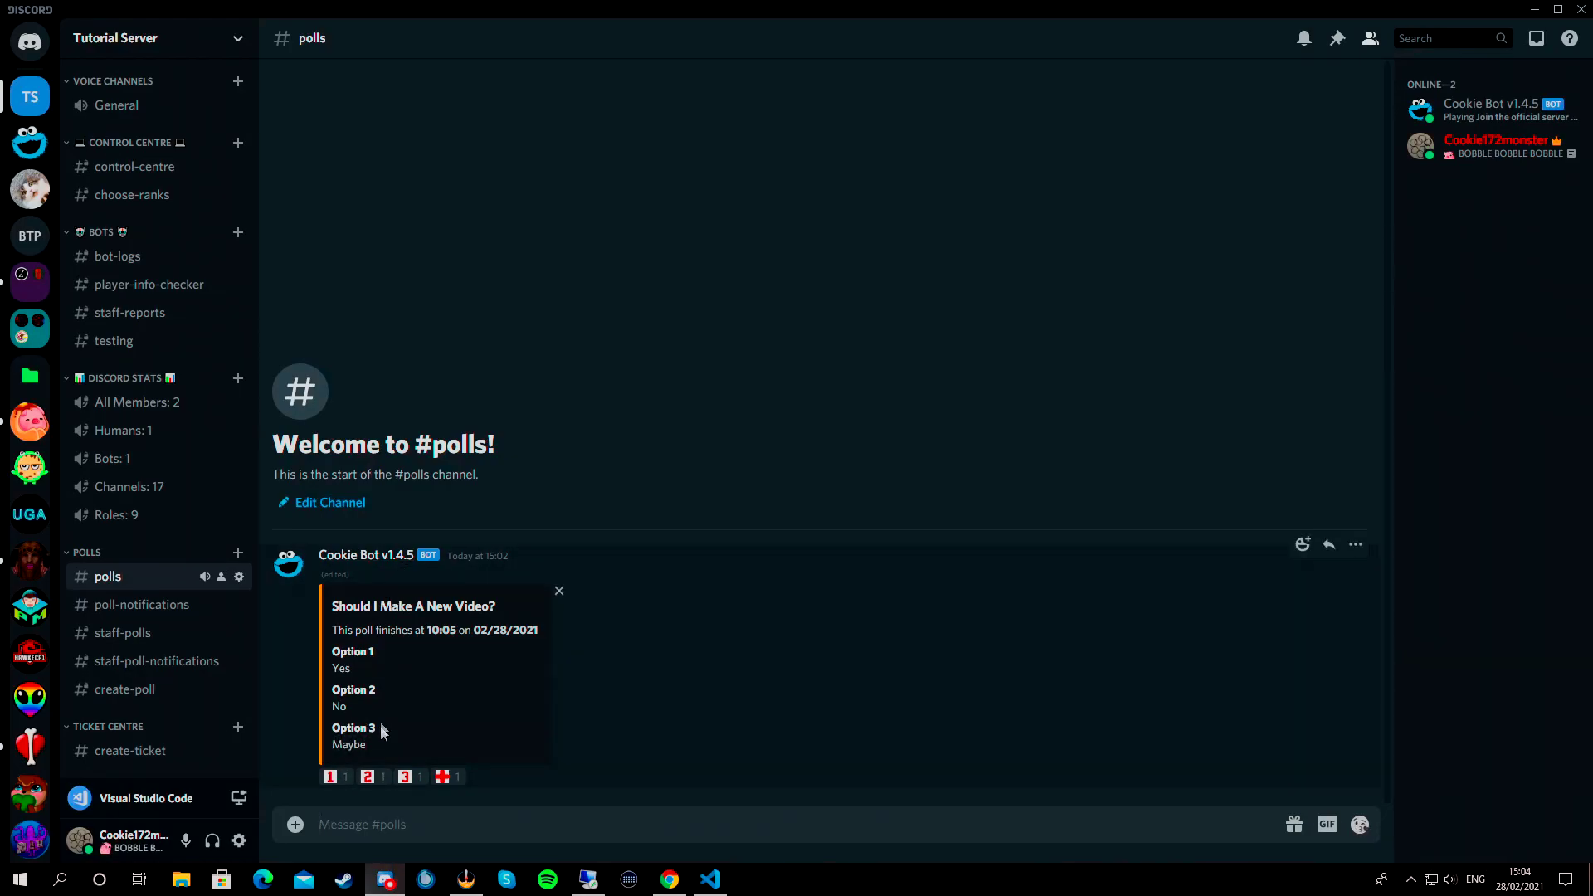
pyautogui.click(406, 777)
# Step: Review the finished poll's notice in #poll-notifications and its results in #polls, and react to the poll with the check mark
pyautogui.click(141, 604)
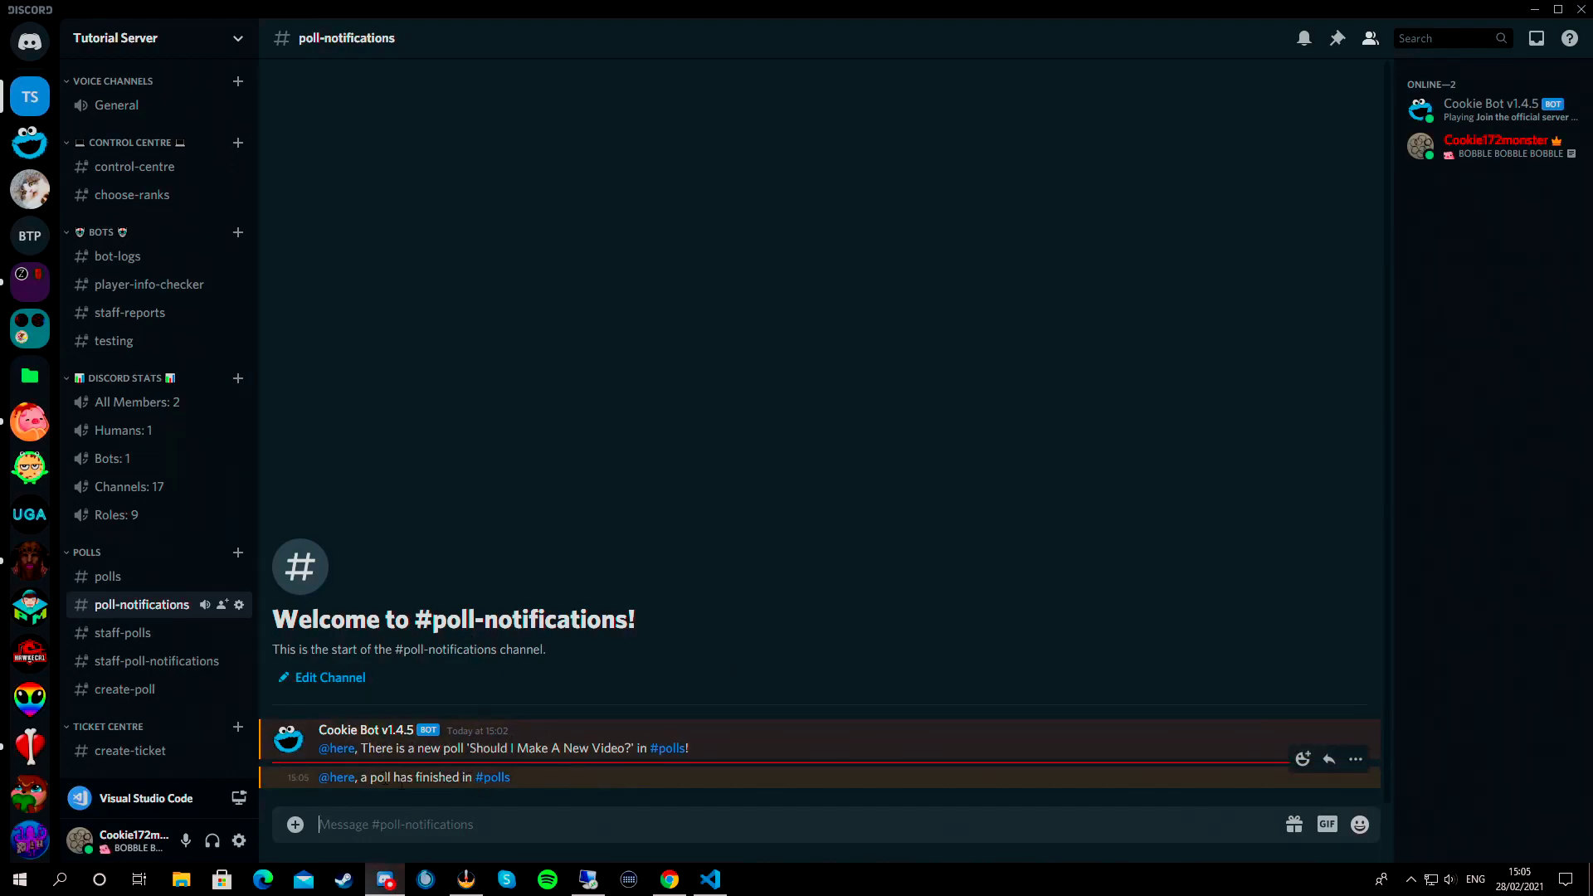
pyautogui.click(112, 577)
pyautogui.moveTo(601, 630); pyautogui.dragTo(730, 632)
pyautogui.moveTo(332, 725); pyautogui.dragTo(365, 753)
pyautogui.click(352, 728)
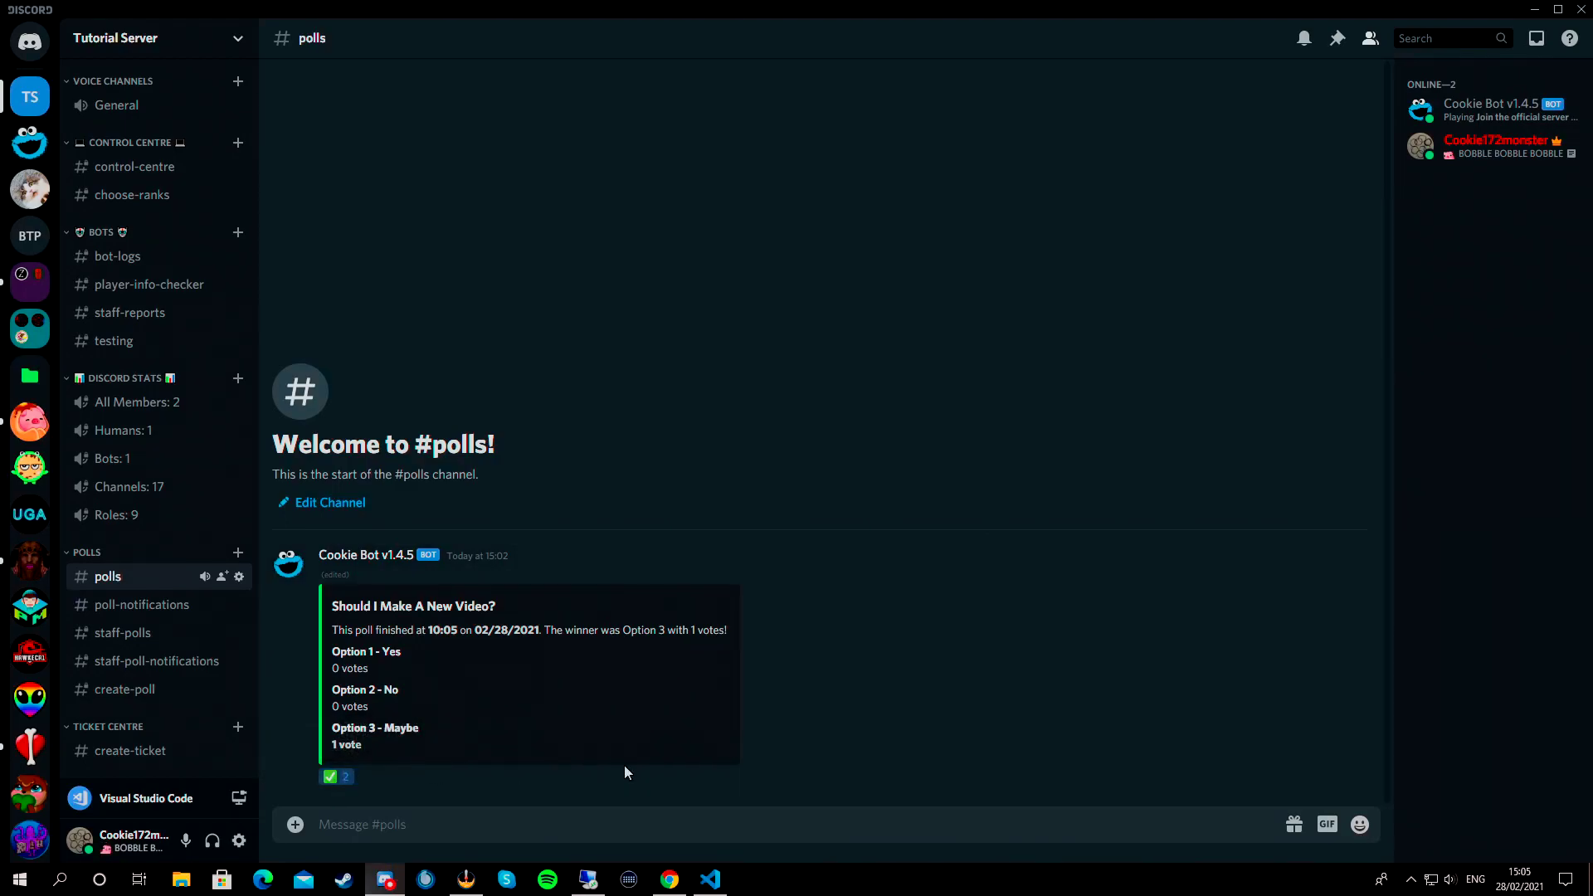
# Step: Review the service list in #control-centre, the bot's command list in #general and the #testing channel
pyautogui.click(133, 167)
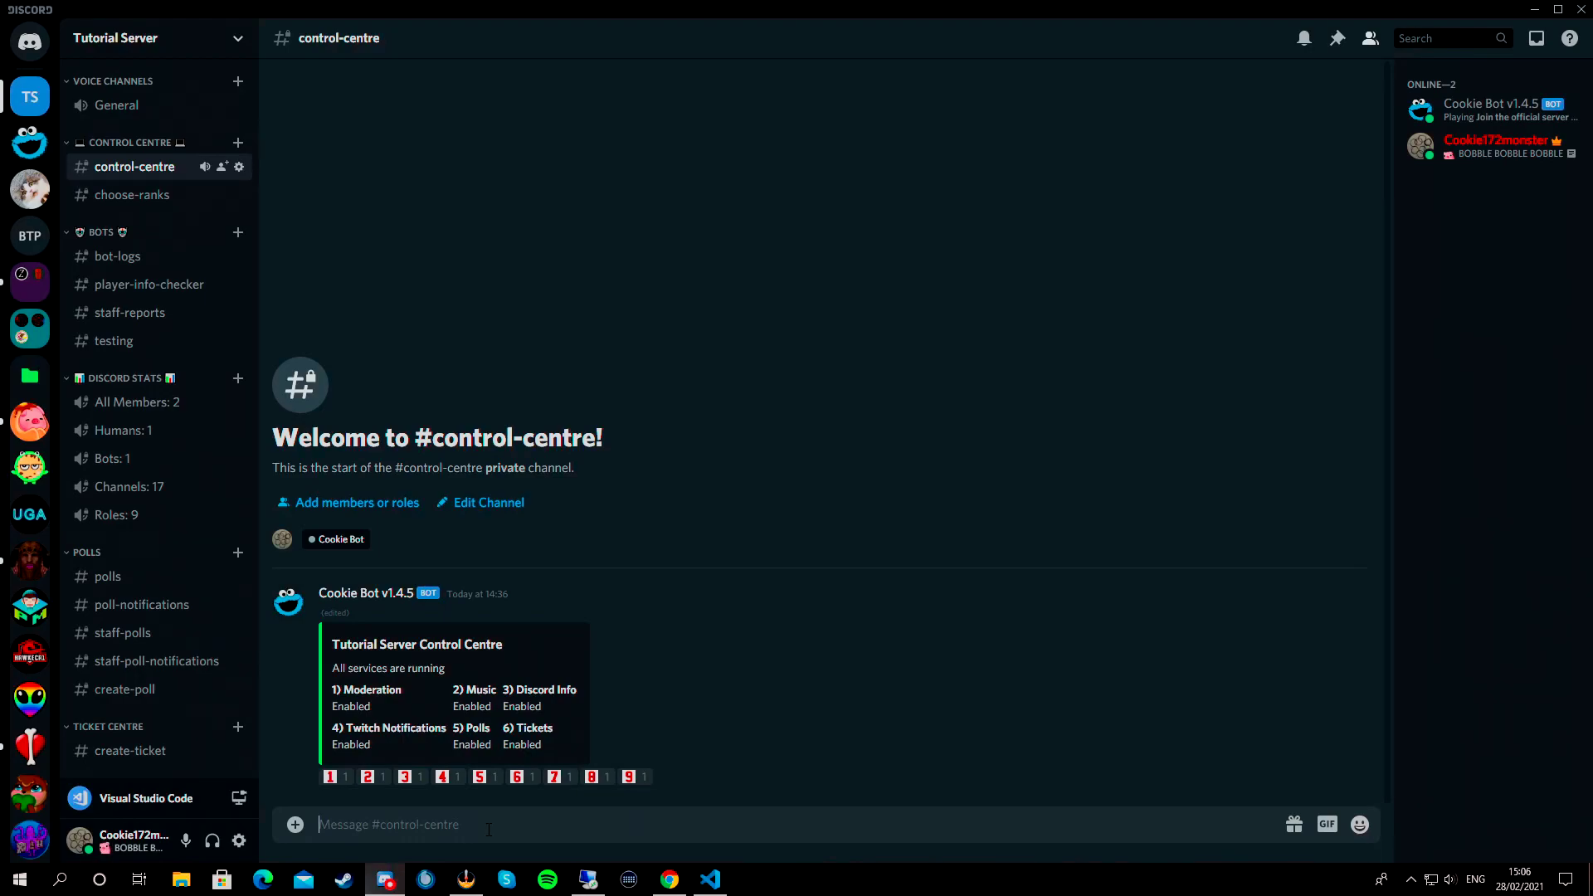
pyautogui.scroll(2, 160, 573)
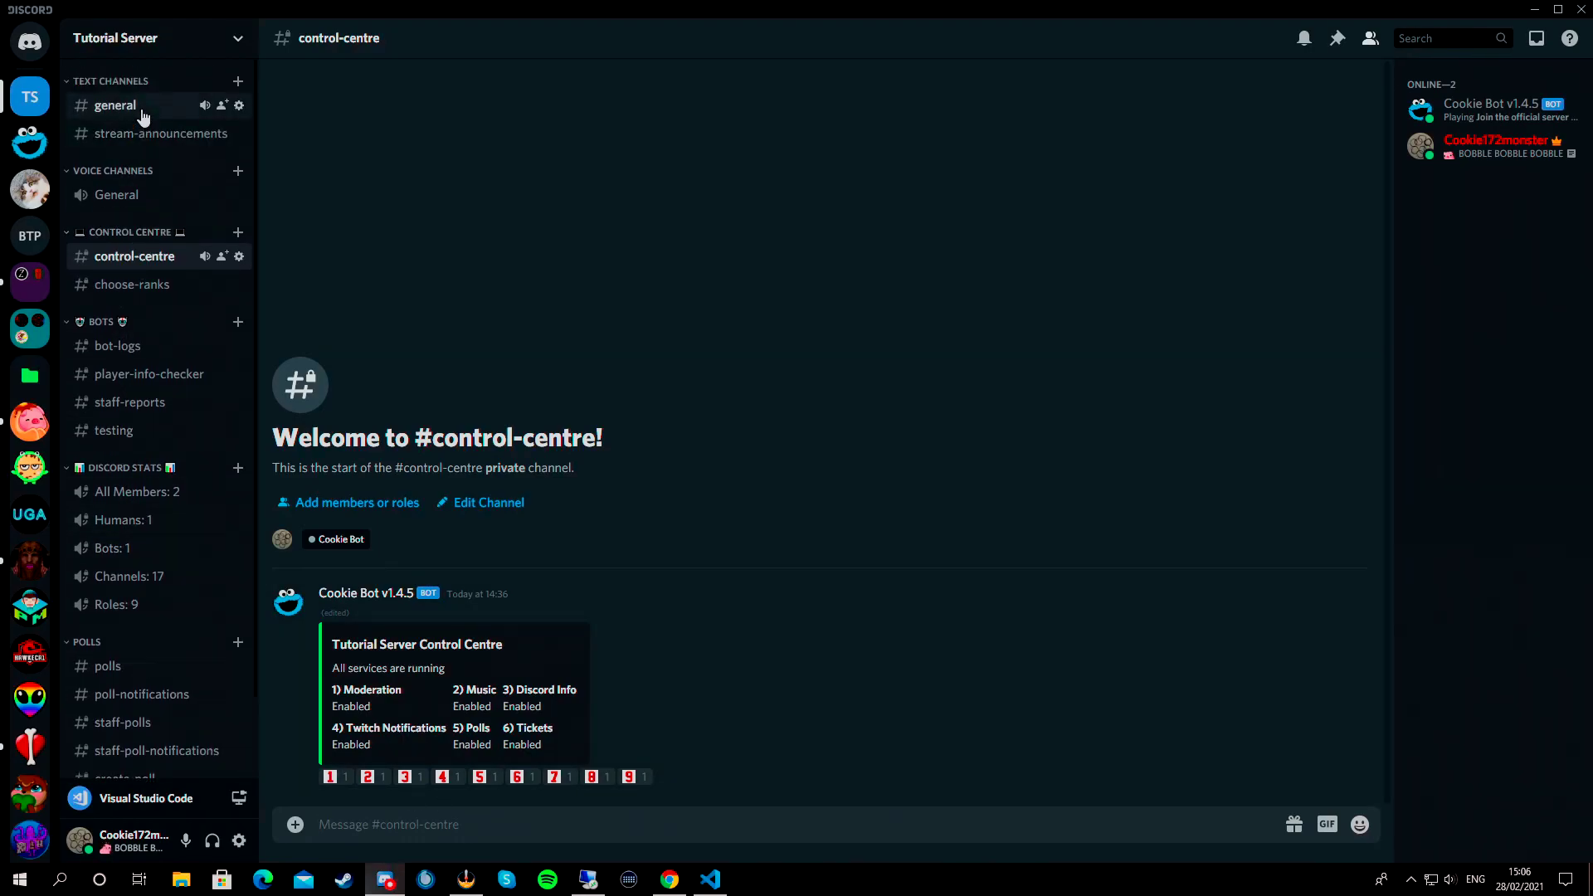
pyautogui.click(104, 107)
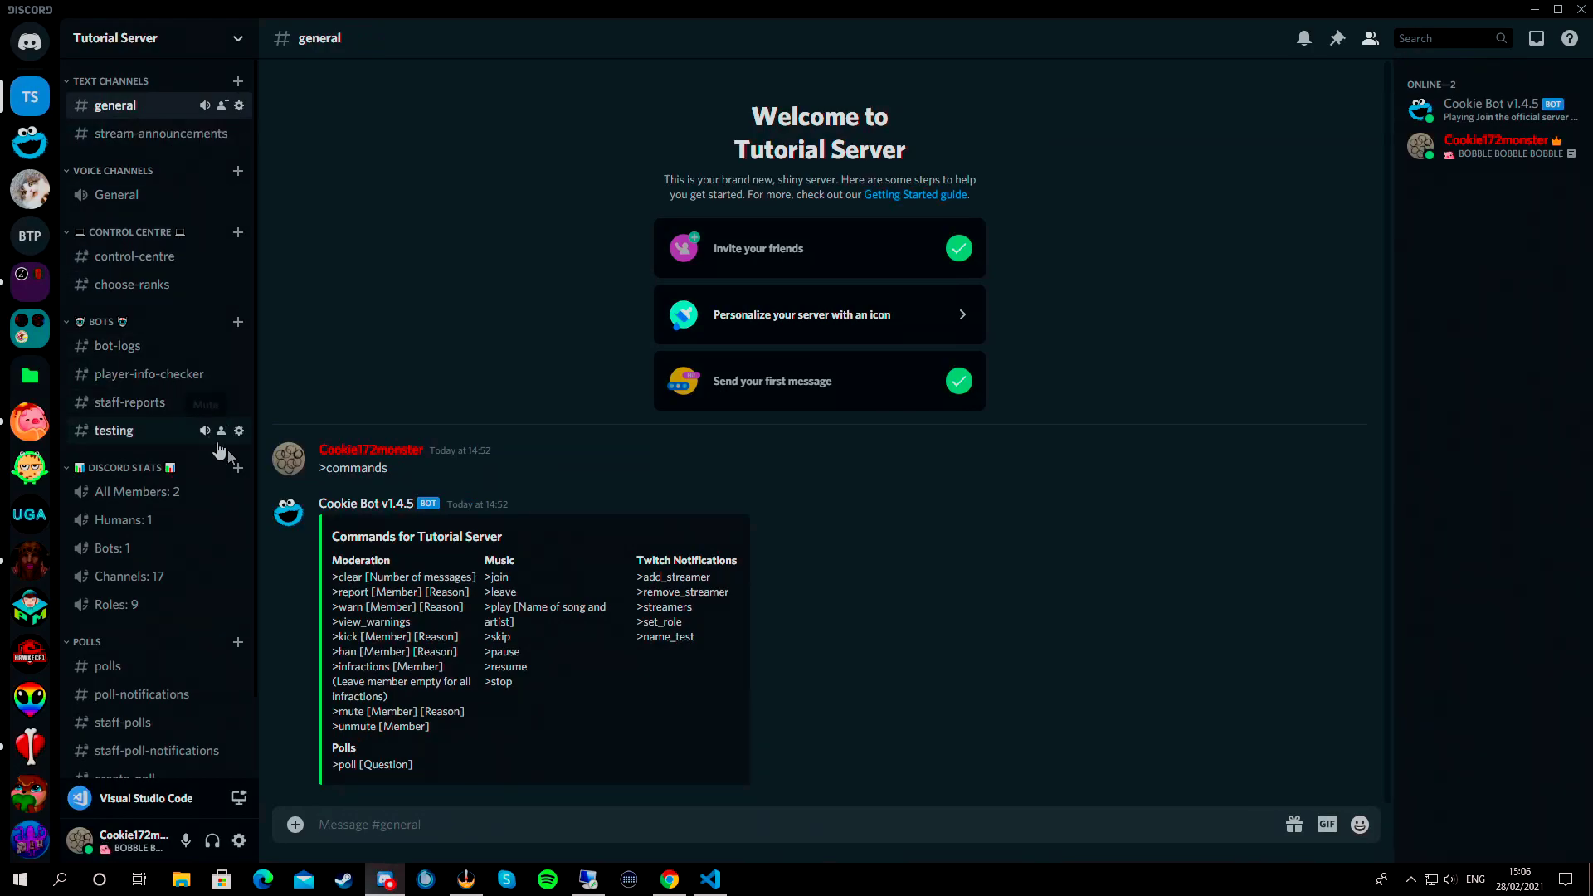
pyautogui.scroll(-2, 160, 374)
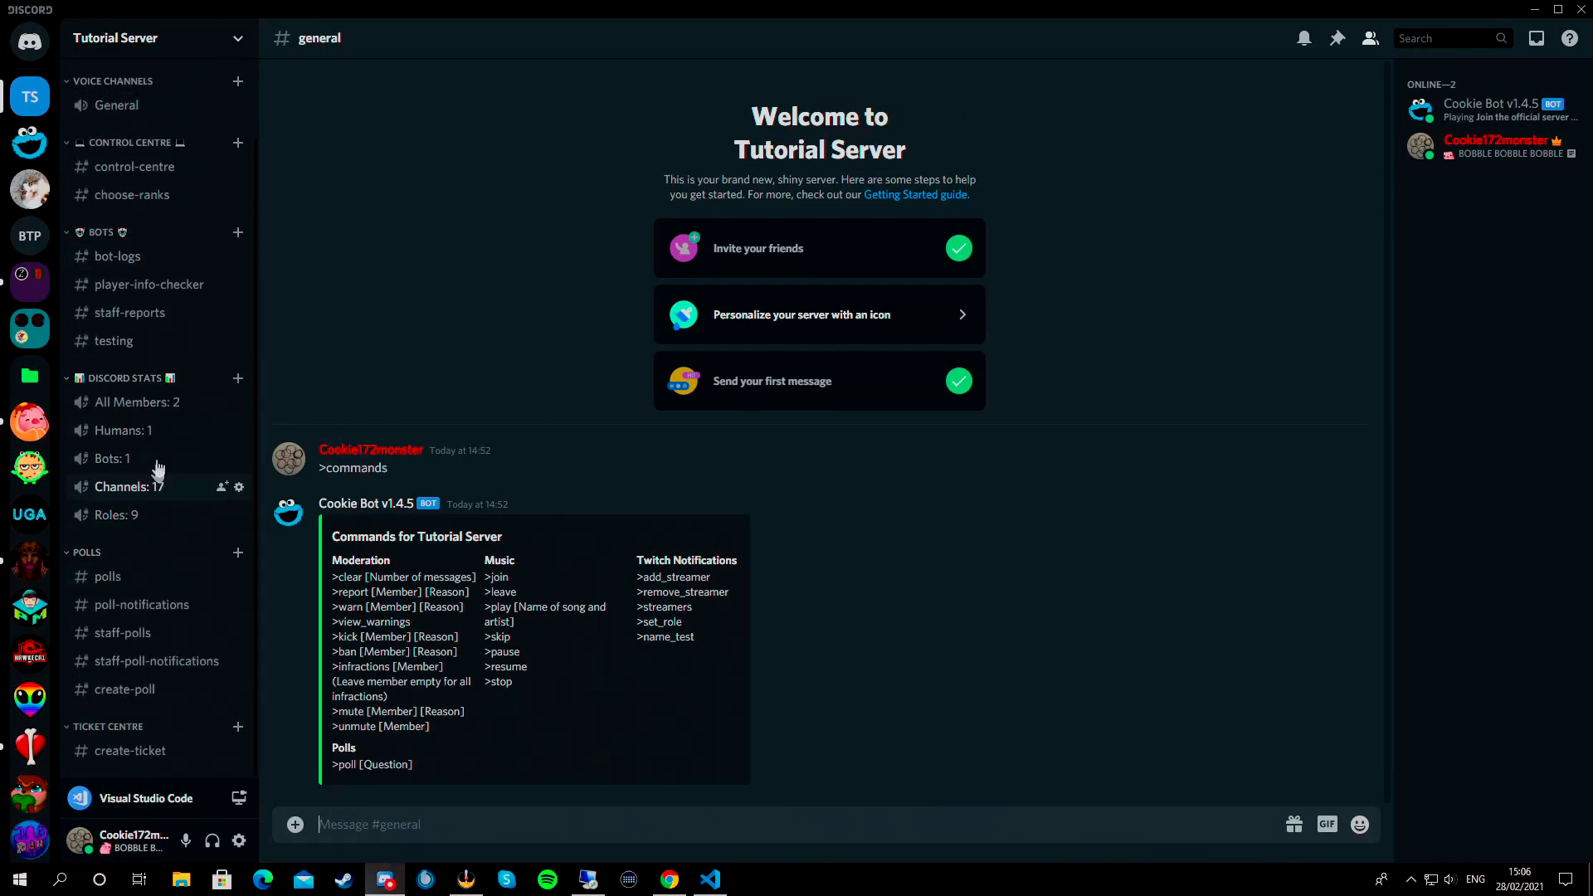
pyautogui.click(124, 341)
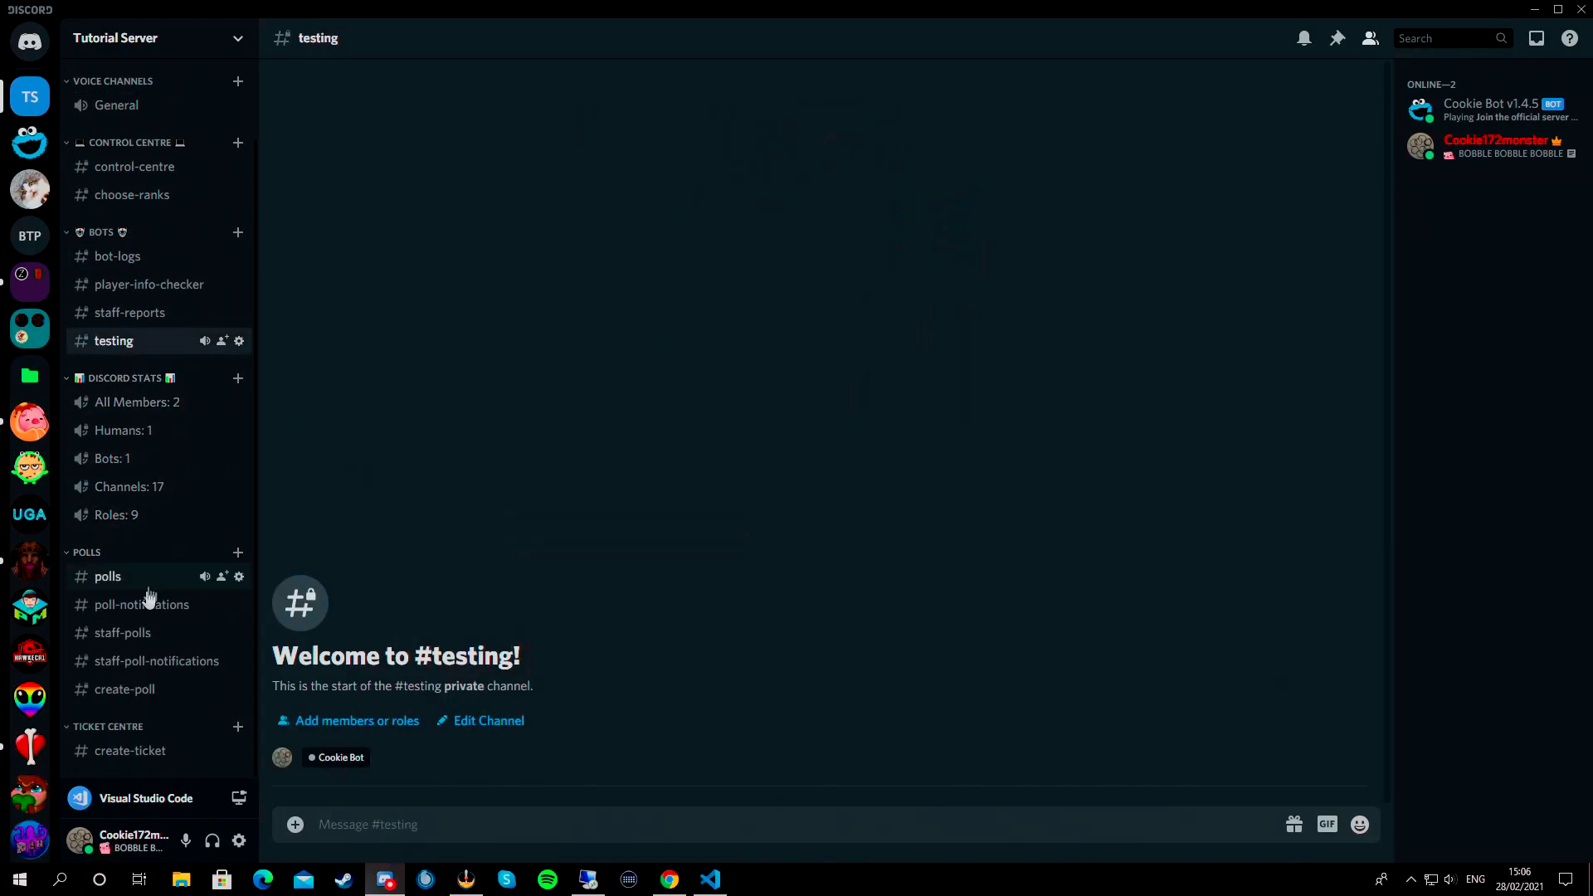
pyautogui.click(143, 169)
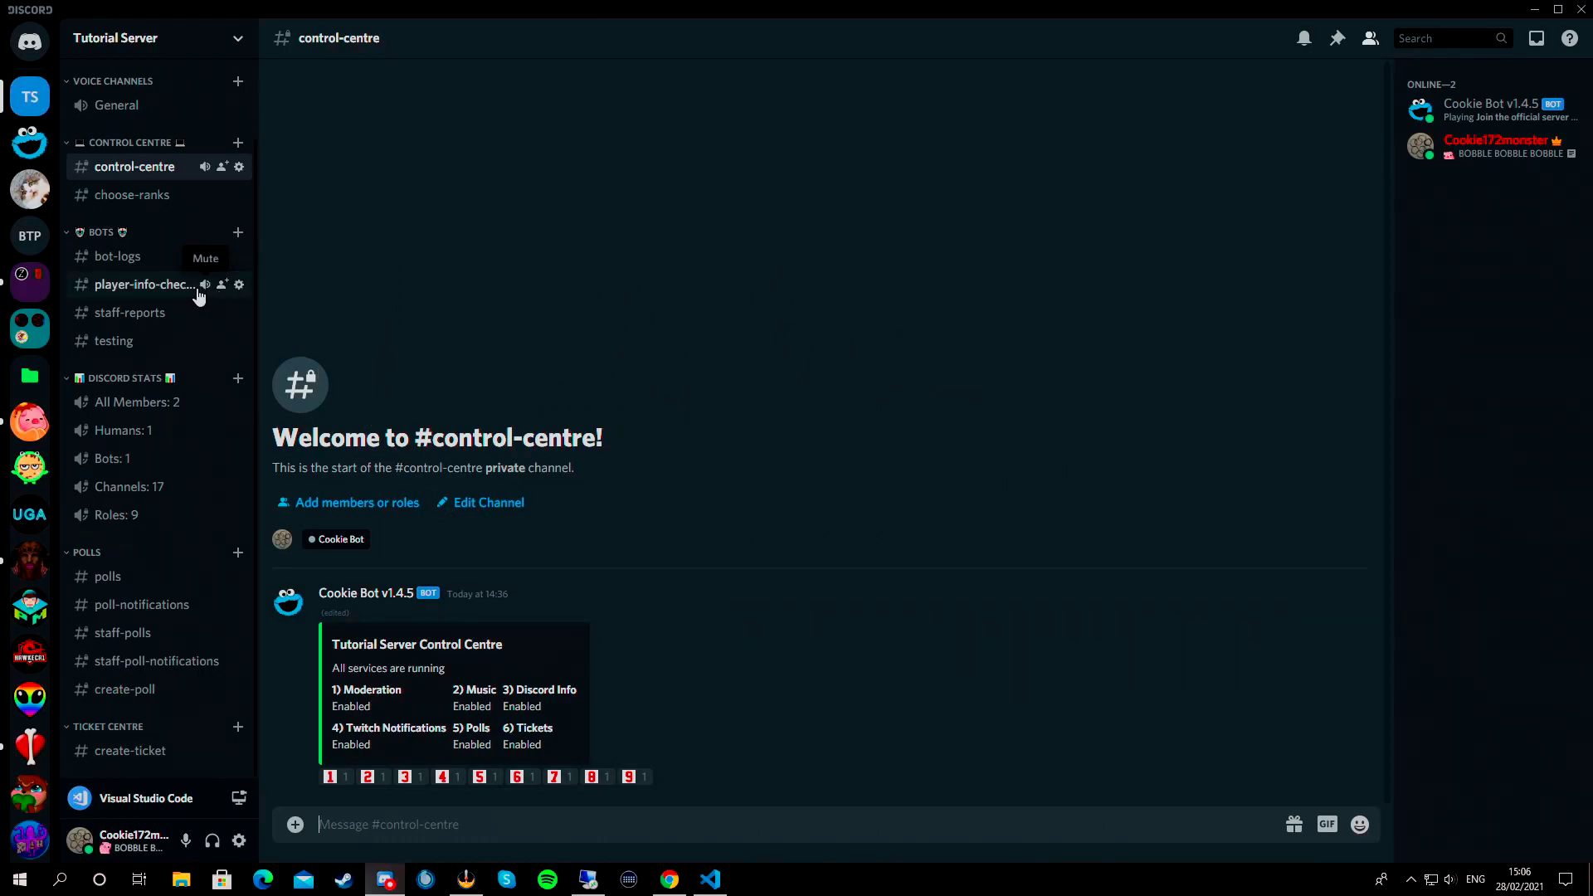
pyautogui.scroll(2, 124, 249)
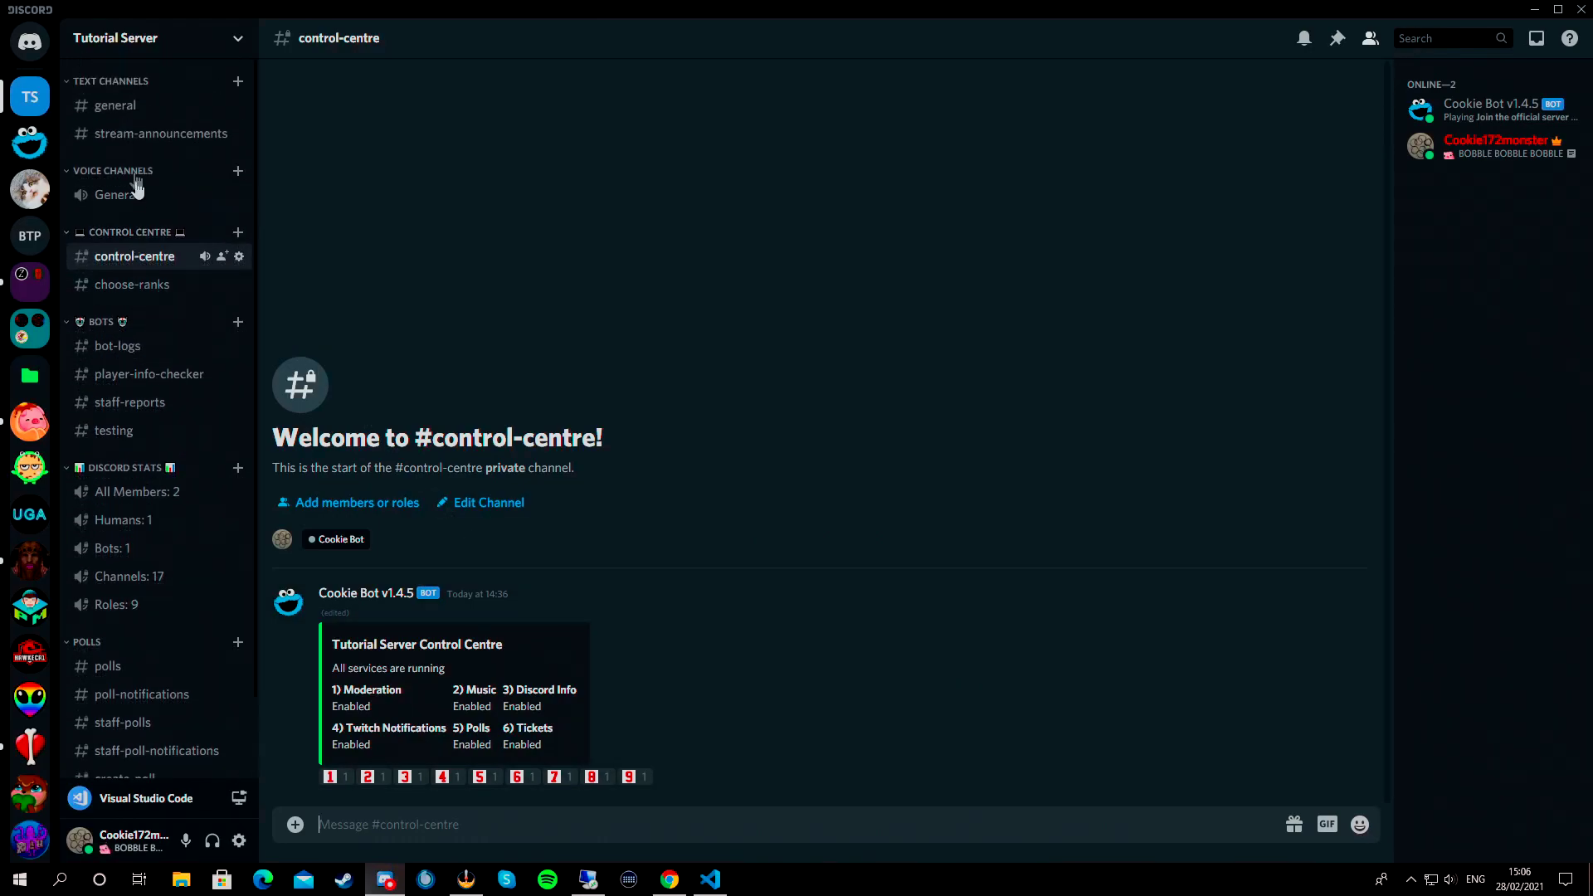
# Step: Send the command >giveaway in #general without an item or channel
pyautogui.click(114, 105)
pyautogui.write('>giveaway')
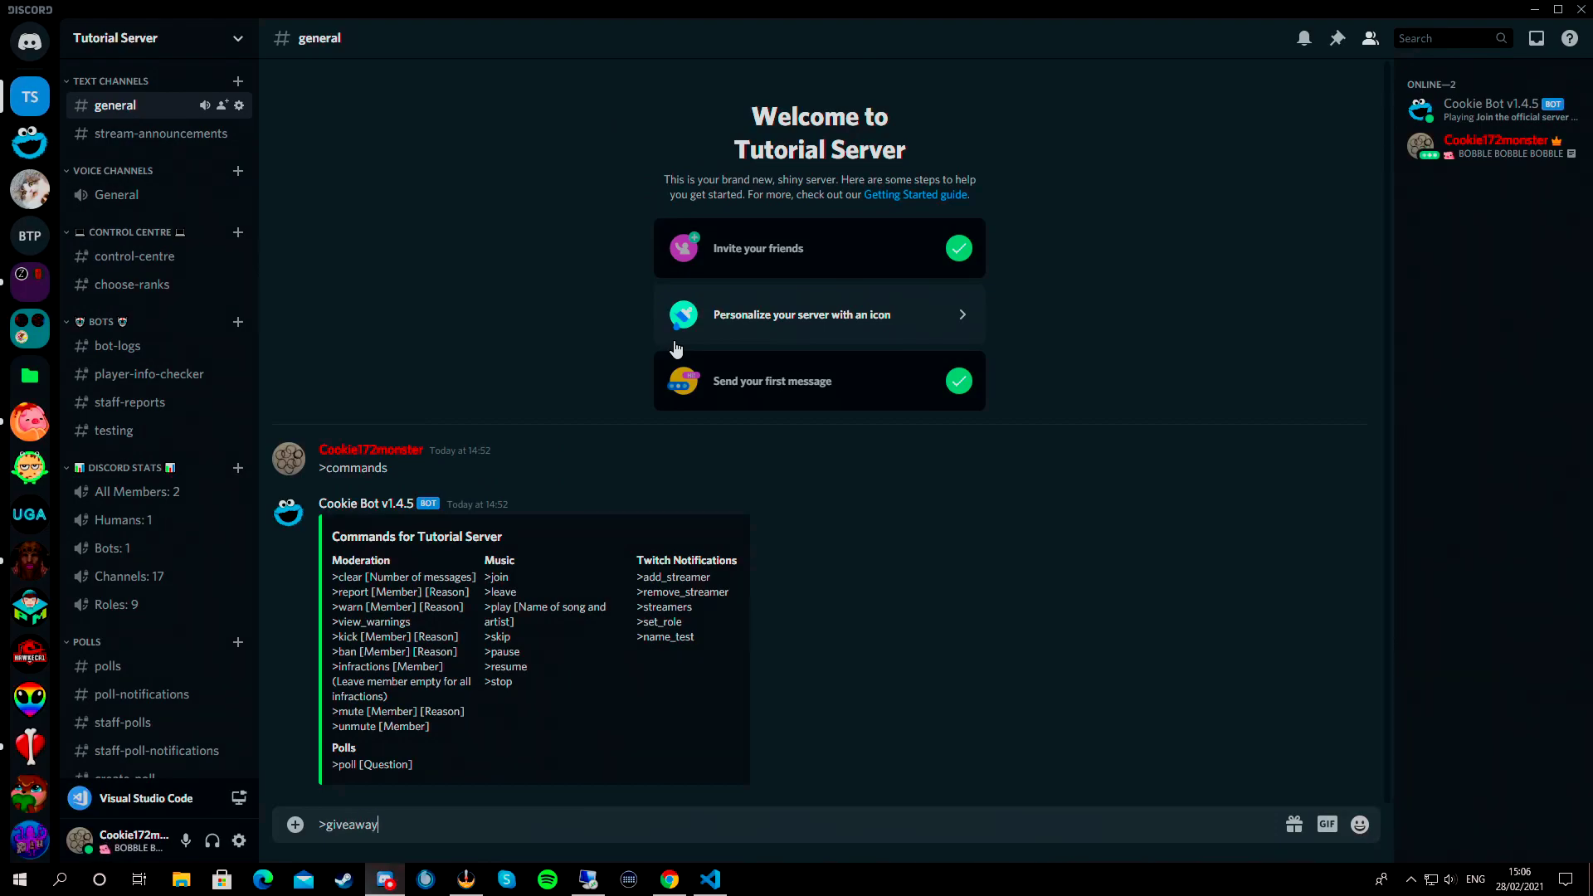
pyautogui.press('Return')
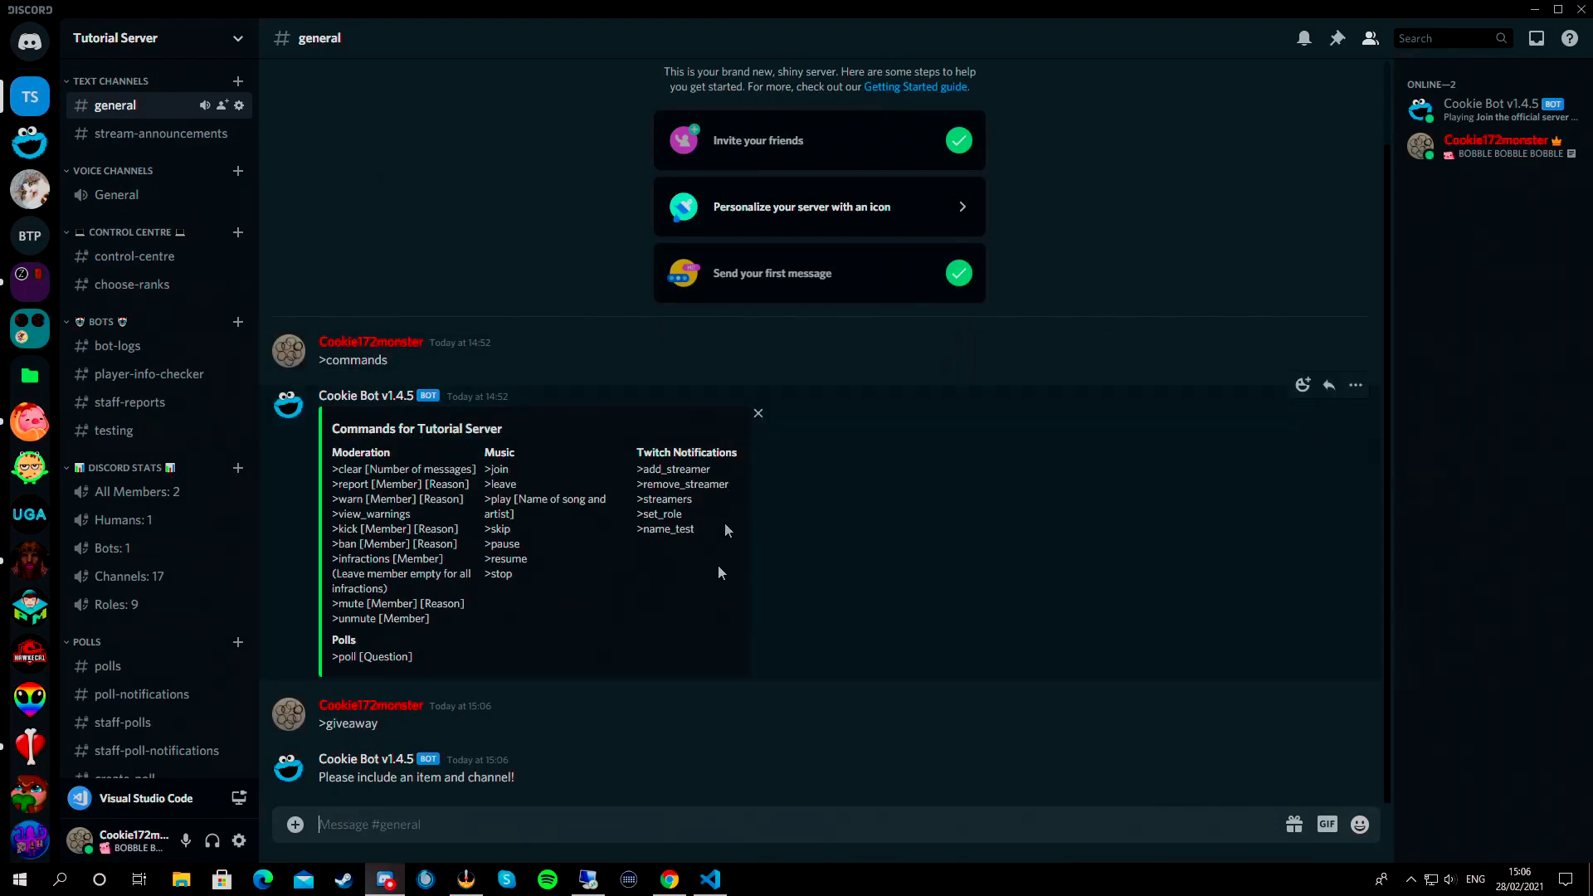
# Step: Start a giveaway for the item Nothing in #stream-announcements by sending >giveaway #stream-announcements Nothing
pyautogui.write('>giveaway')
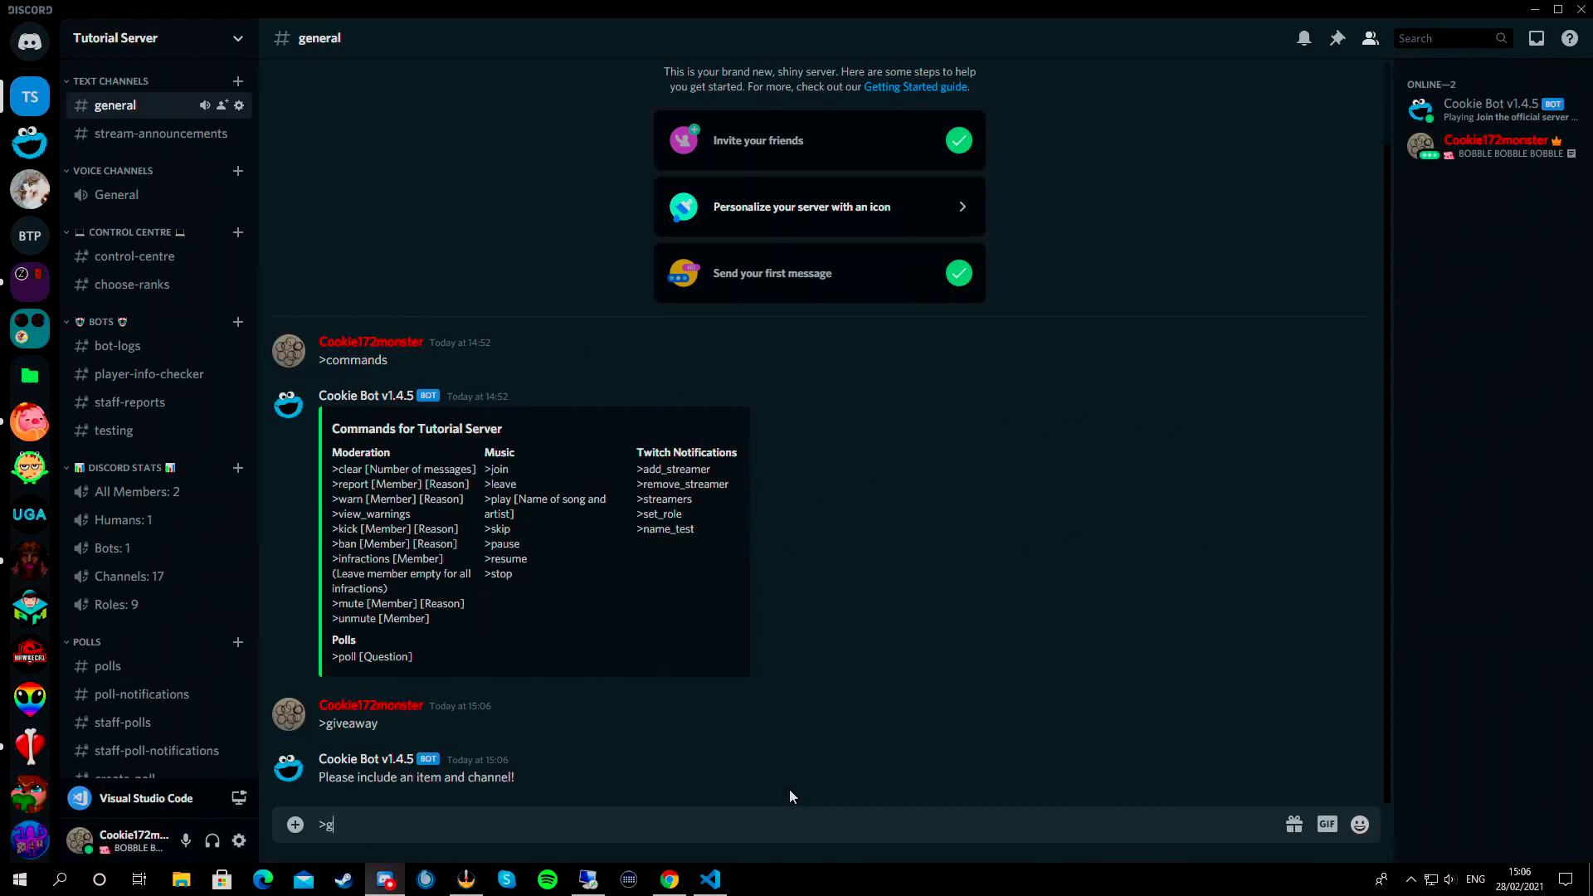
pyautogui.press('BackSpace')
pyautogui.write('#stream')
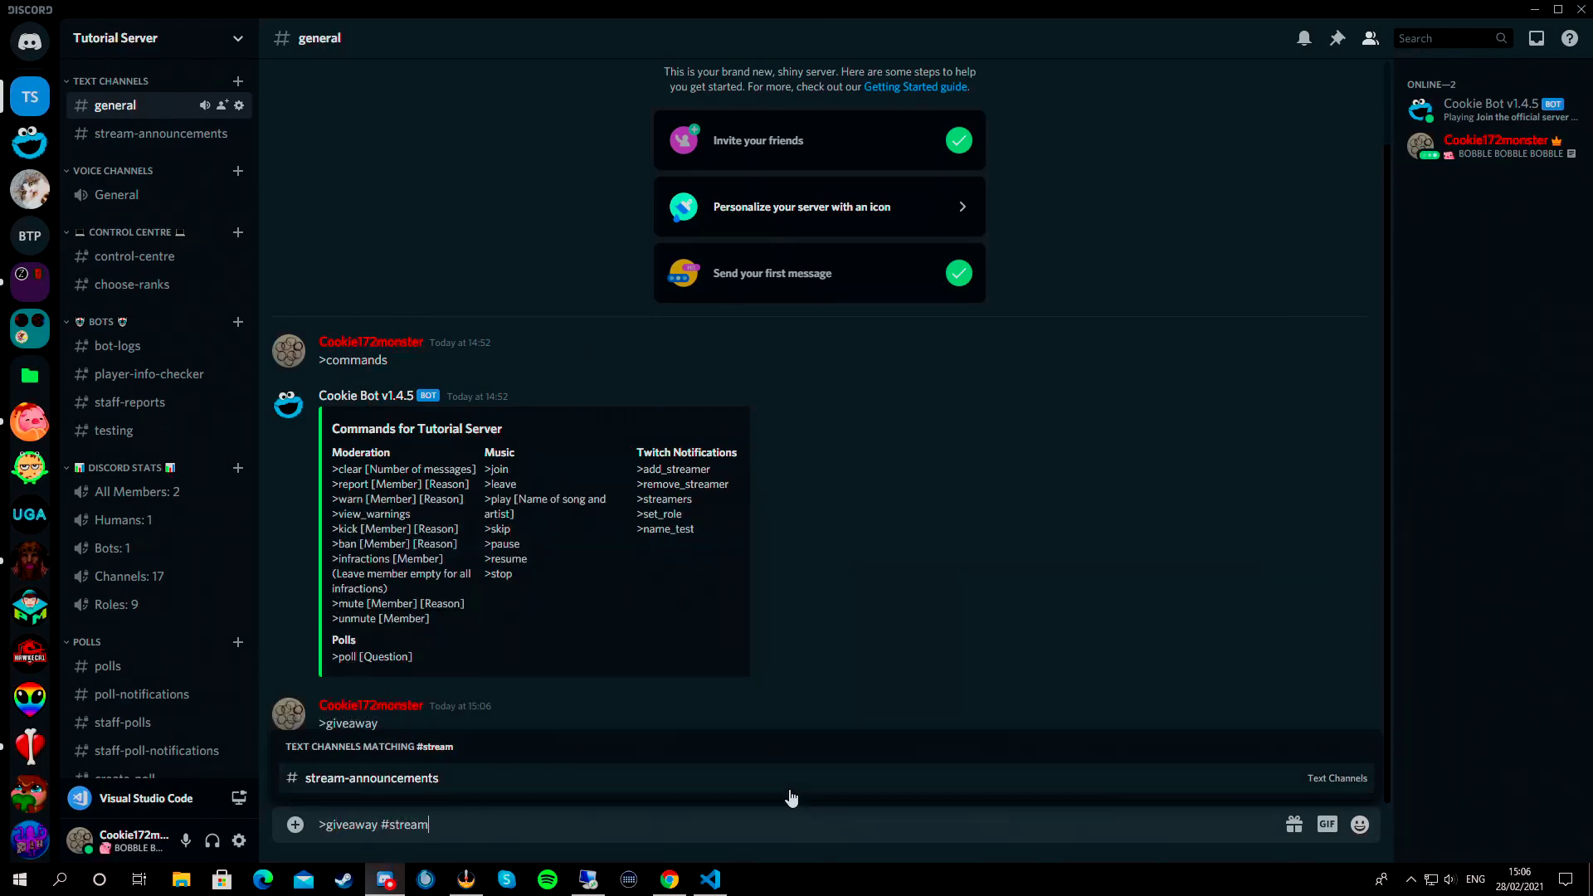
pyautogui.press('Tab')
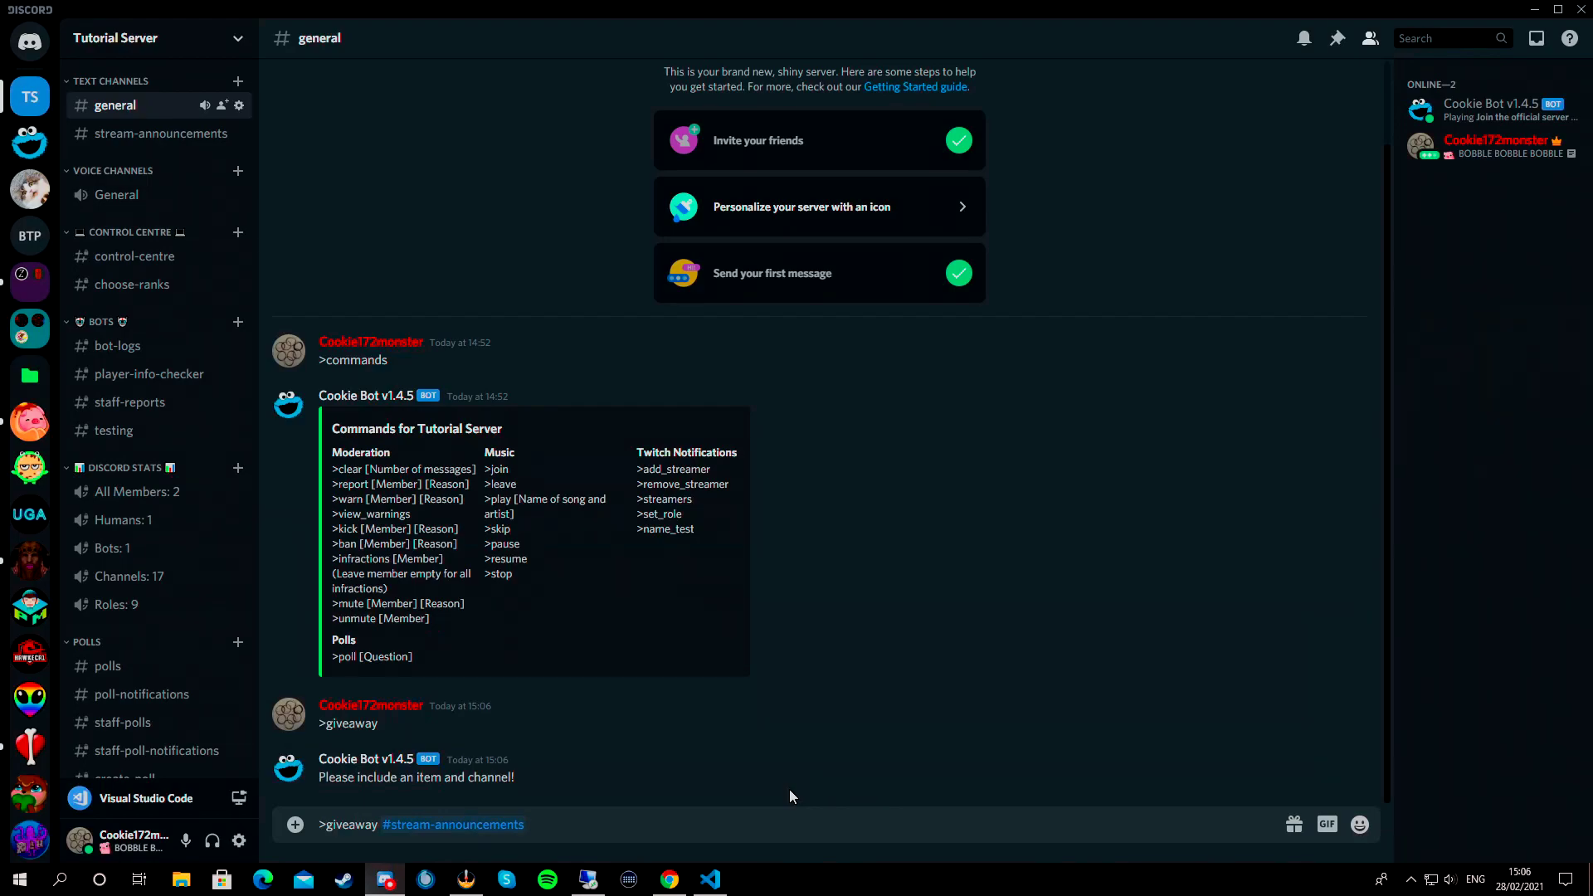
pyautogui.write('Nothing')
pyautogui.press('Return')
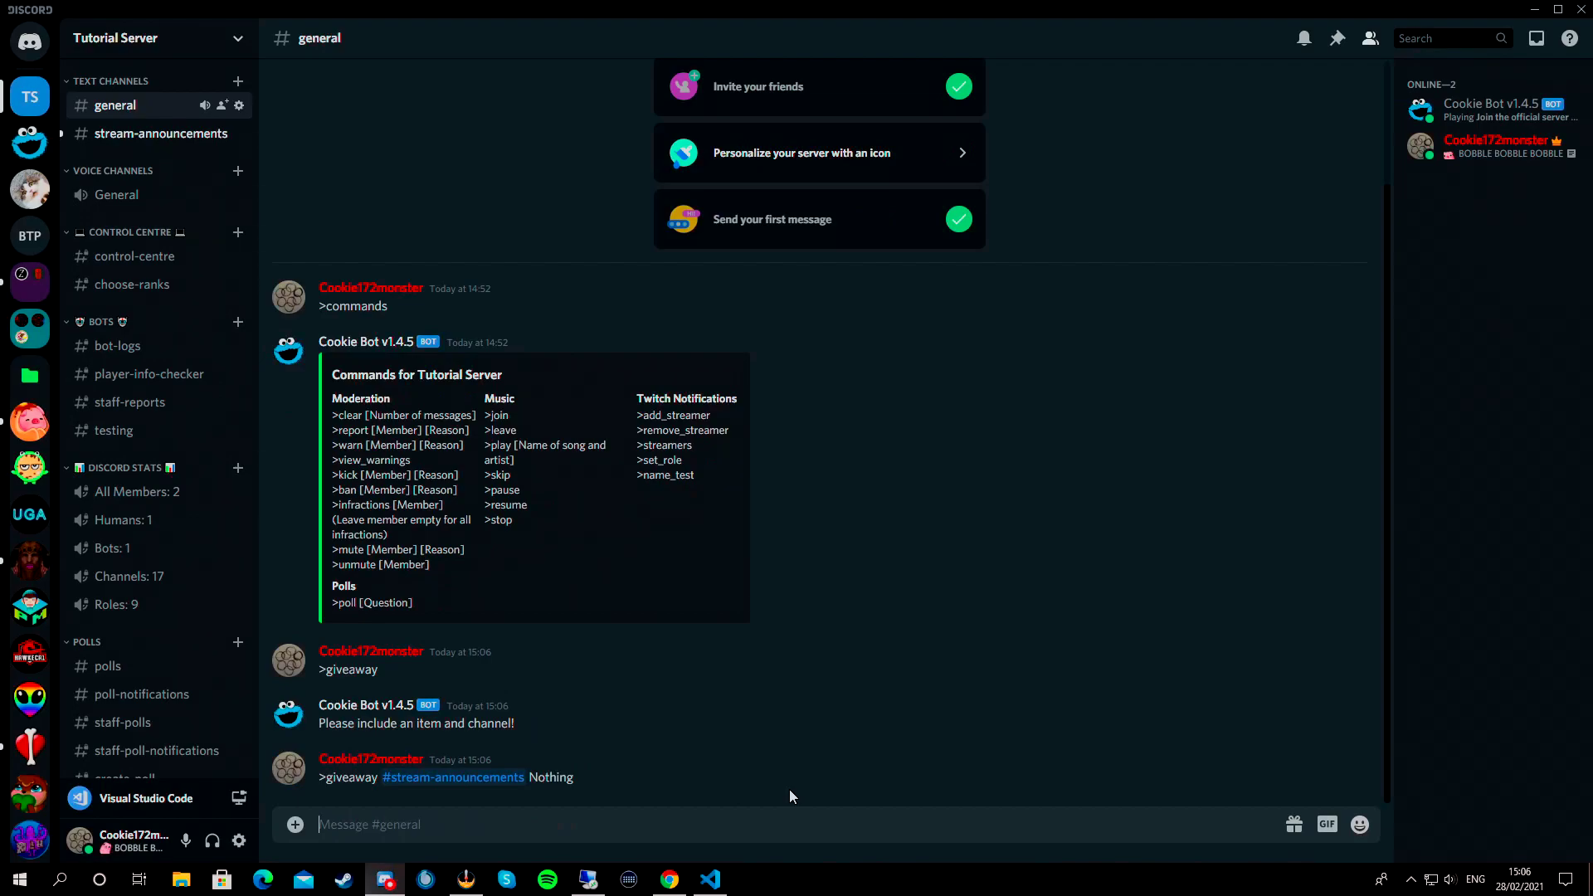
# Step: Enter the Nothing giveaway in #stream-announcements with its reaction and finish it to draw a winner
pyautogui.click(141, 134)
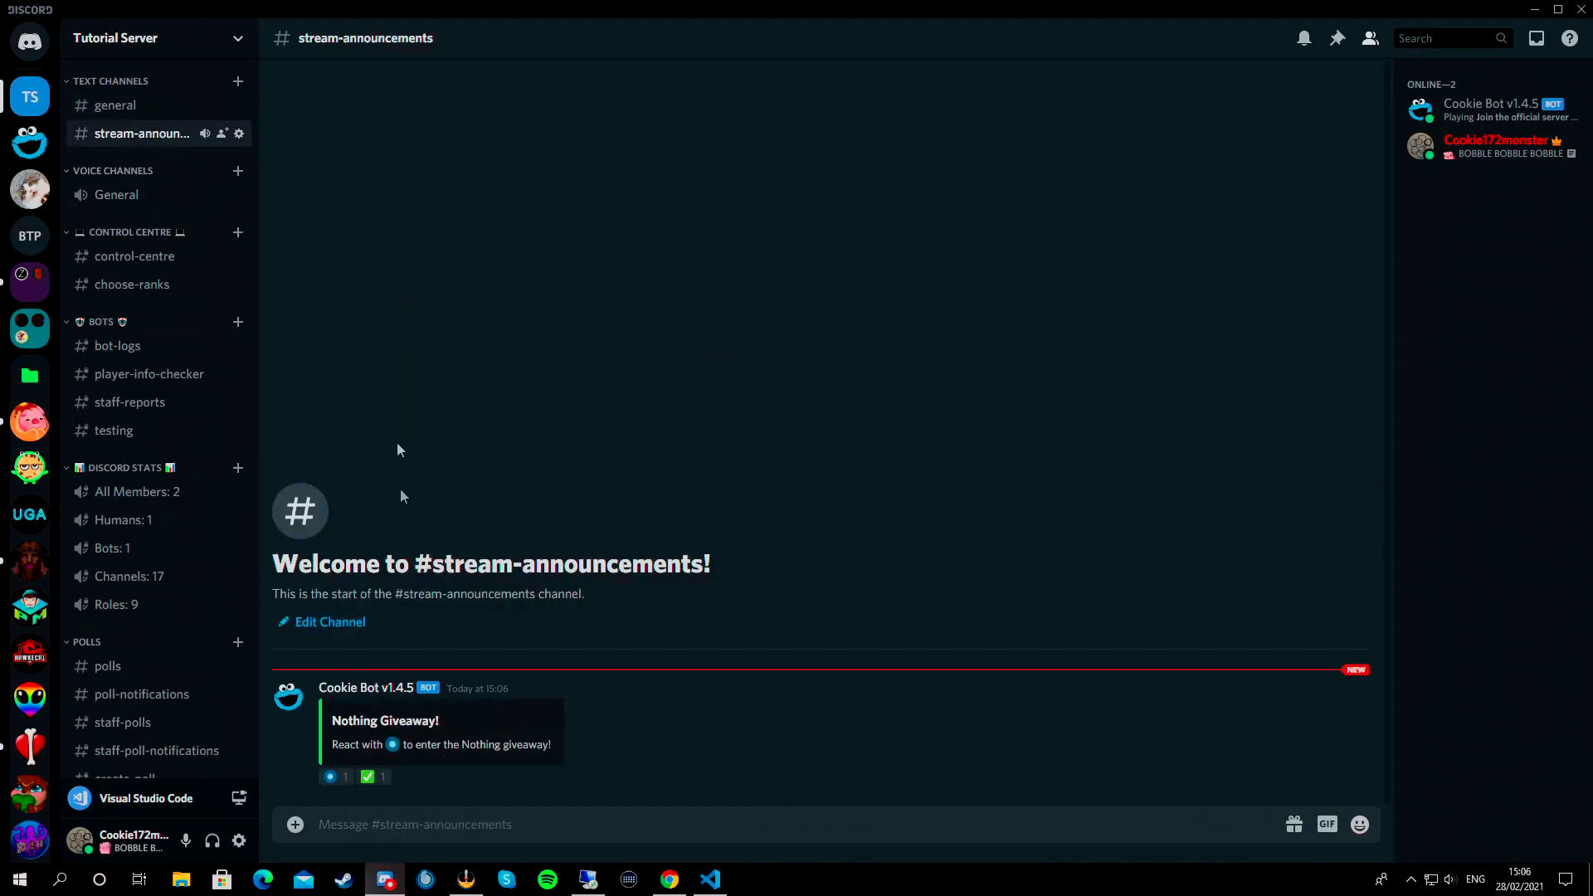
pyautogui.click(335, 777)
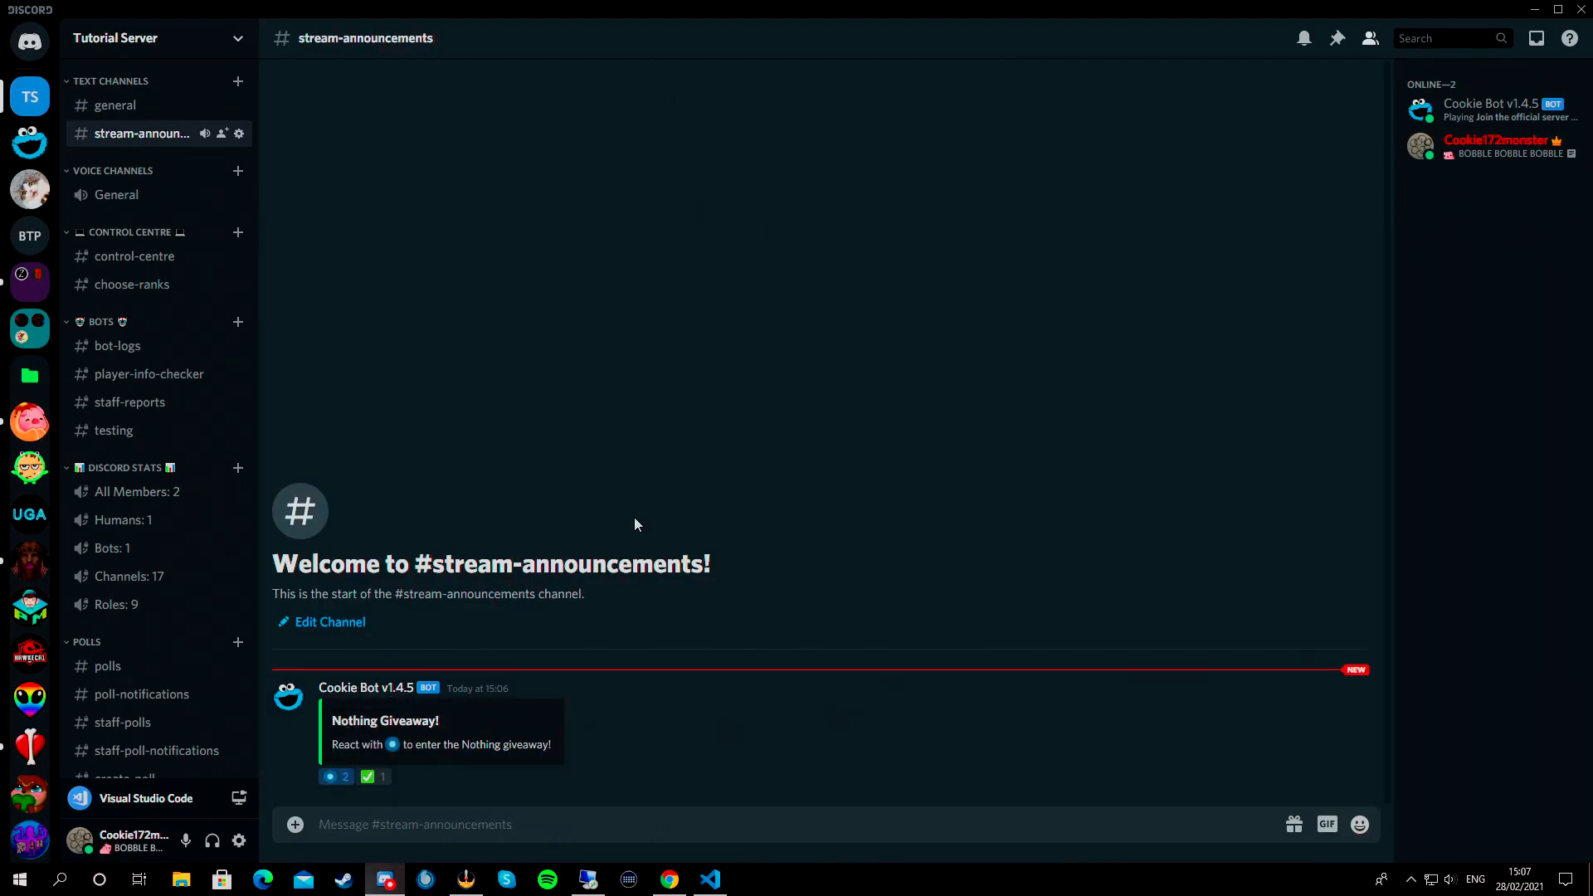
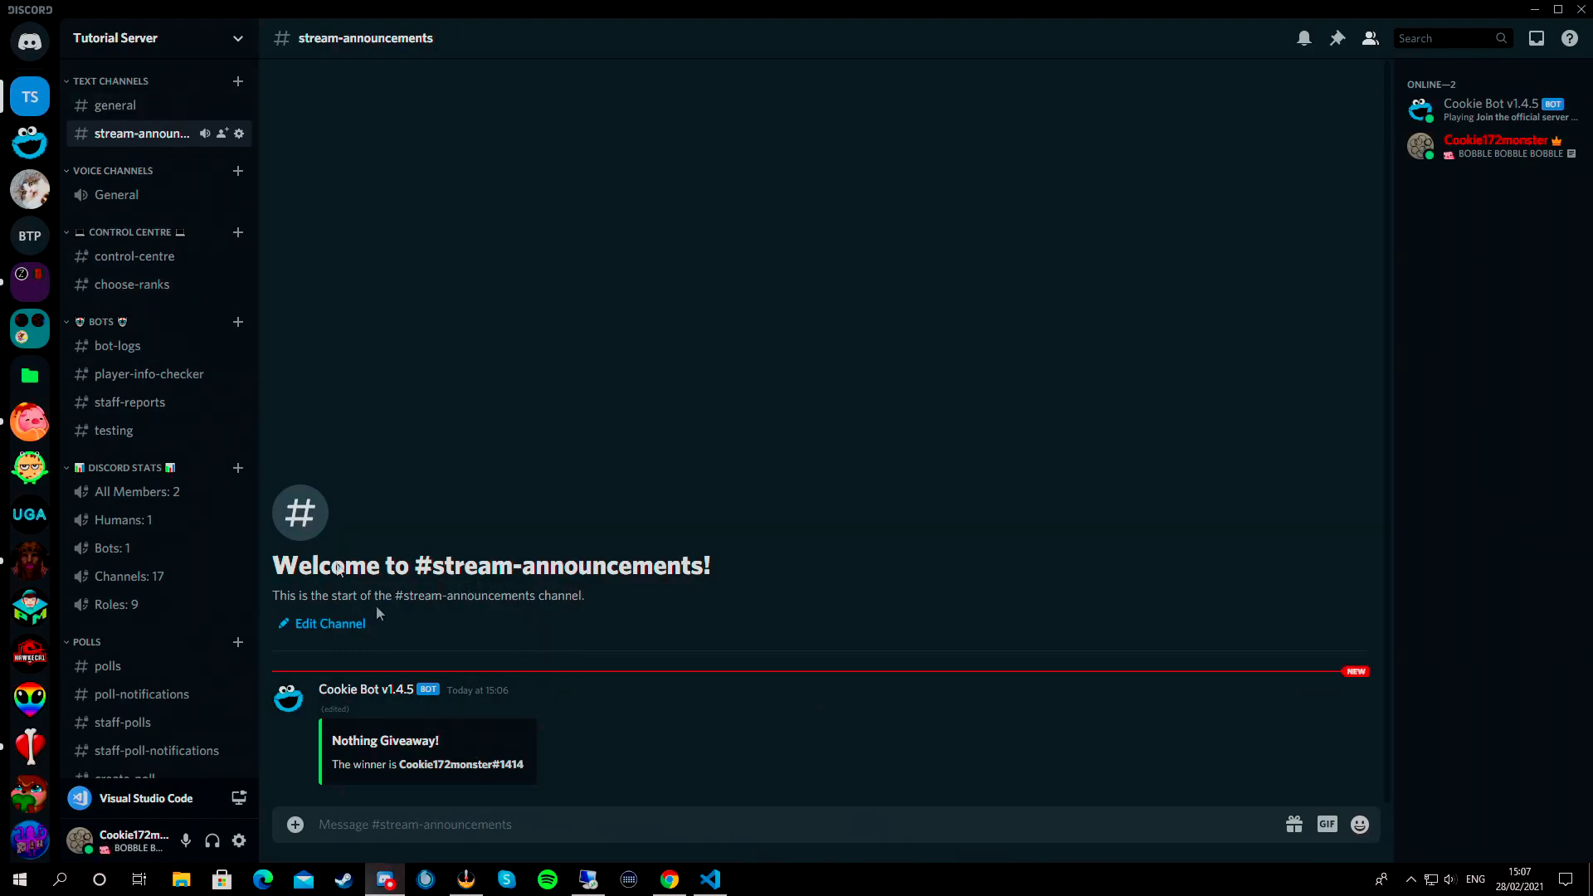
# Step: Delete the bot's Nothing Giveaway message from #stream-announcements and return to #general
pyautogui.rightClick(661, 756)
pyautogui.click(725, 801)
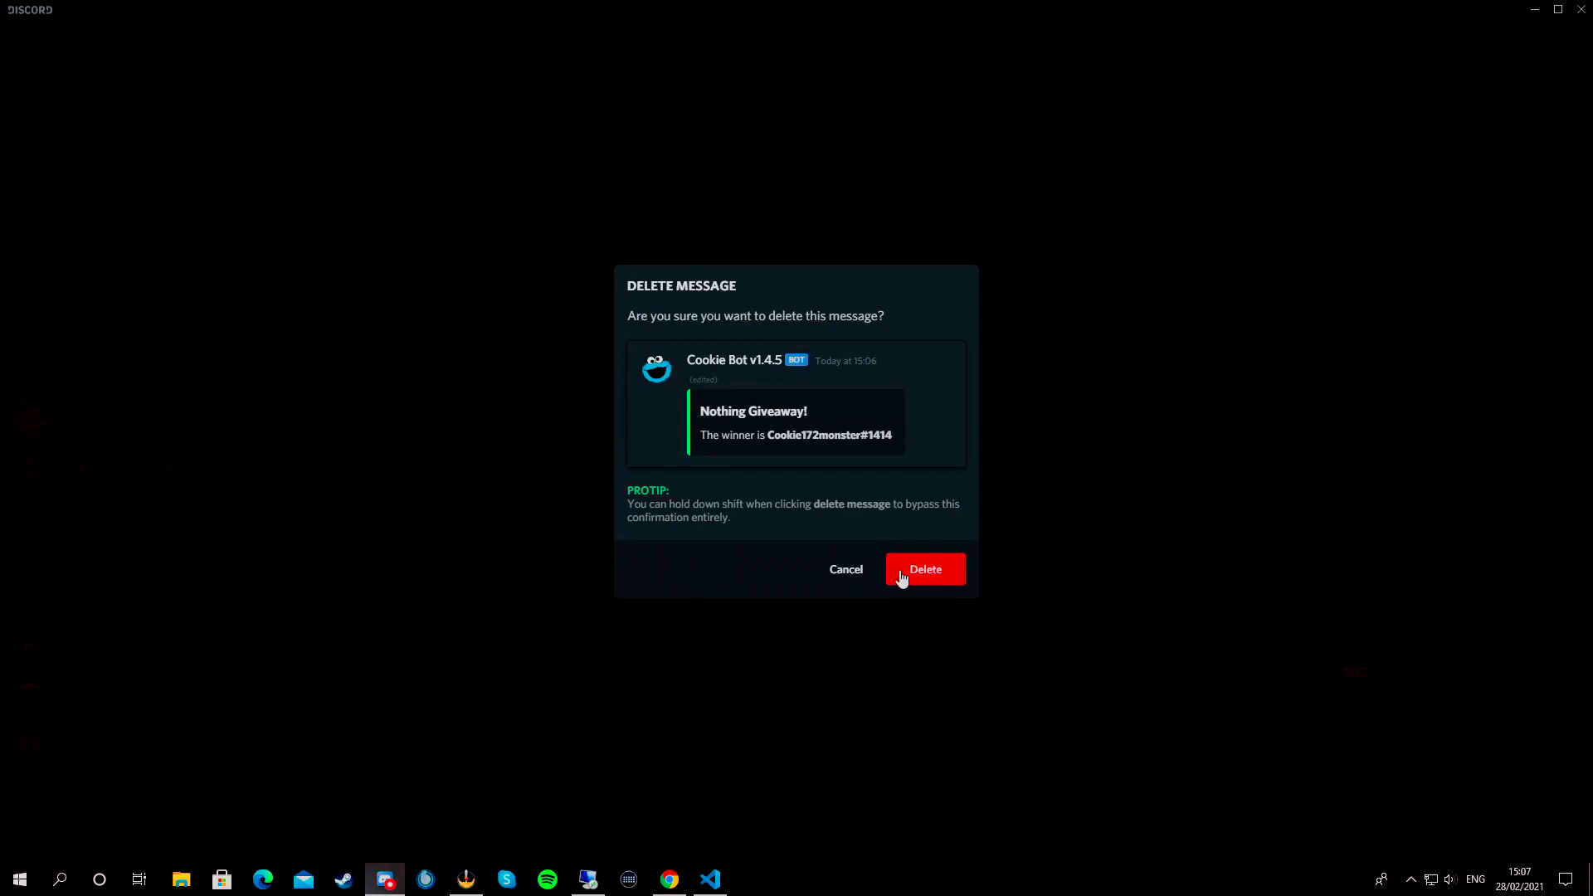
pyautogui.click(900, 574)
pyautogui.click(115, 106)
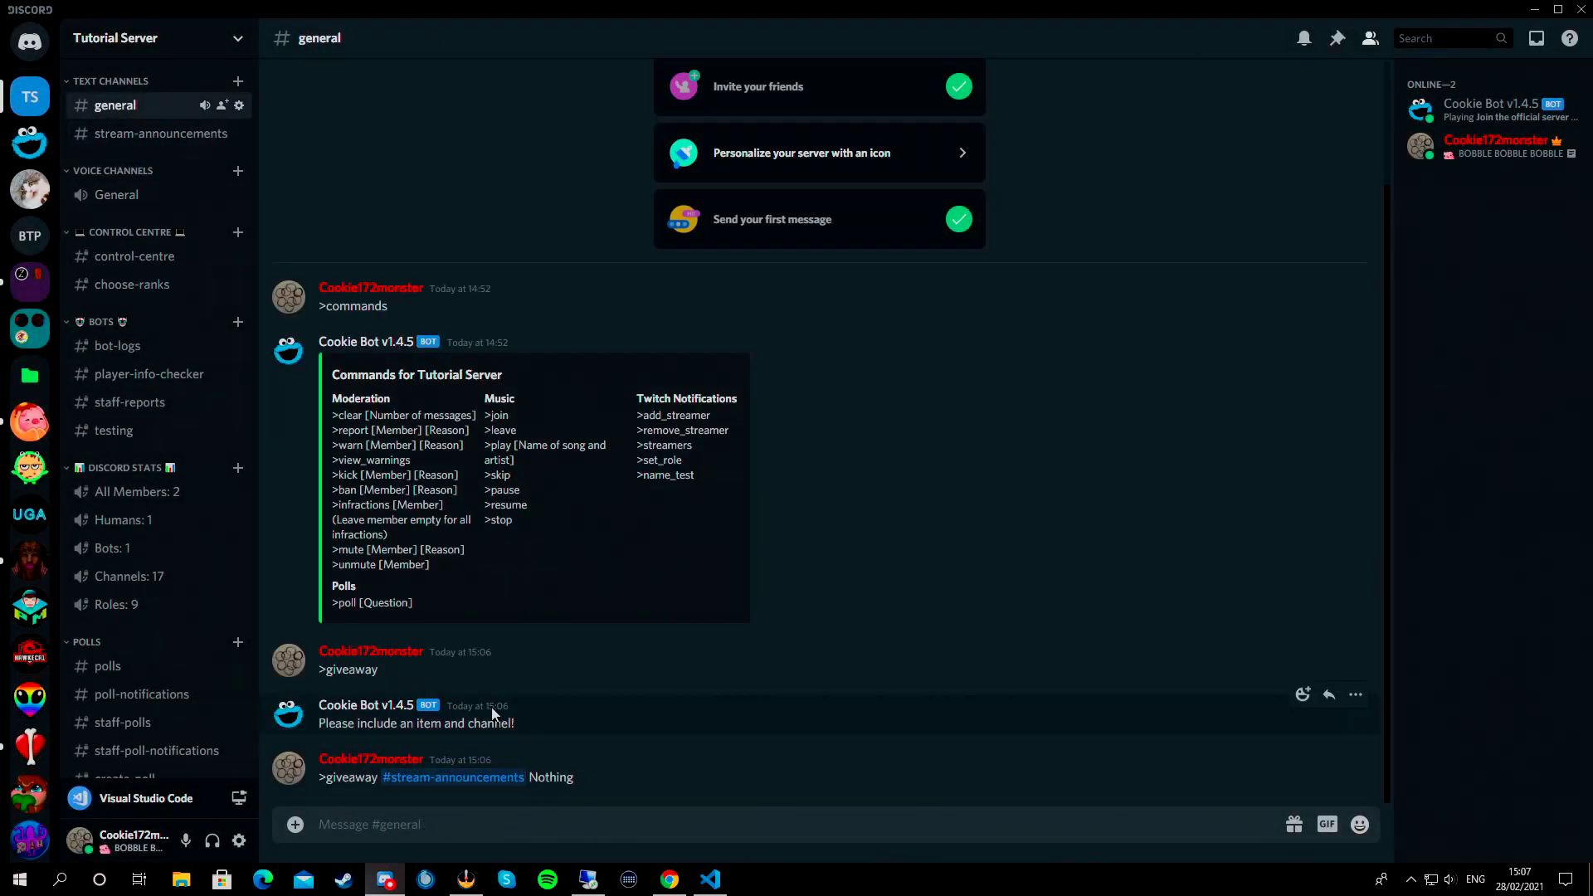
# Step: Try to send the >new_reaction command in #general
pyautogui.scroll(-2, 161, 619)
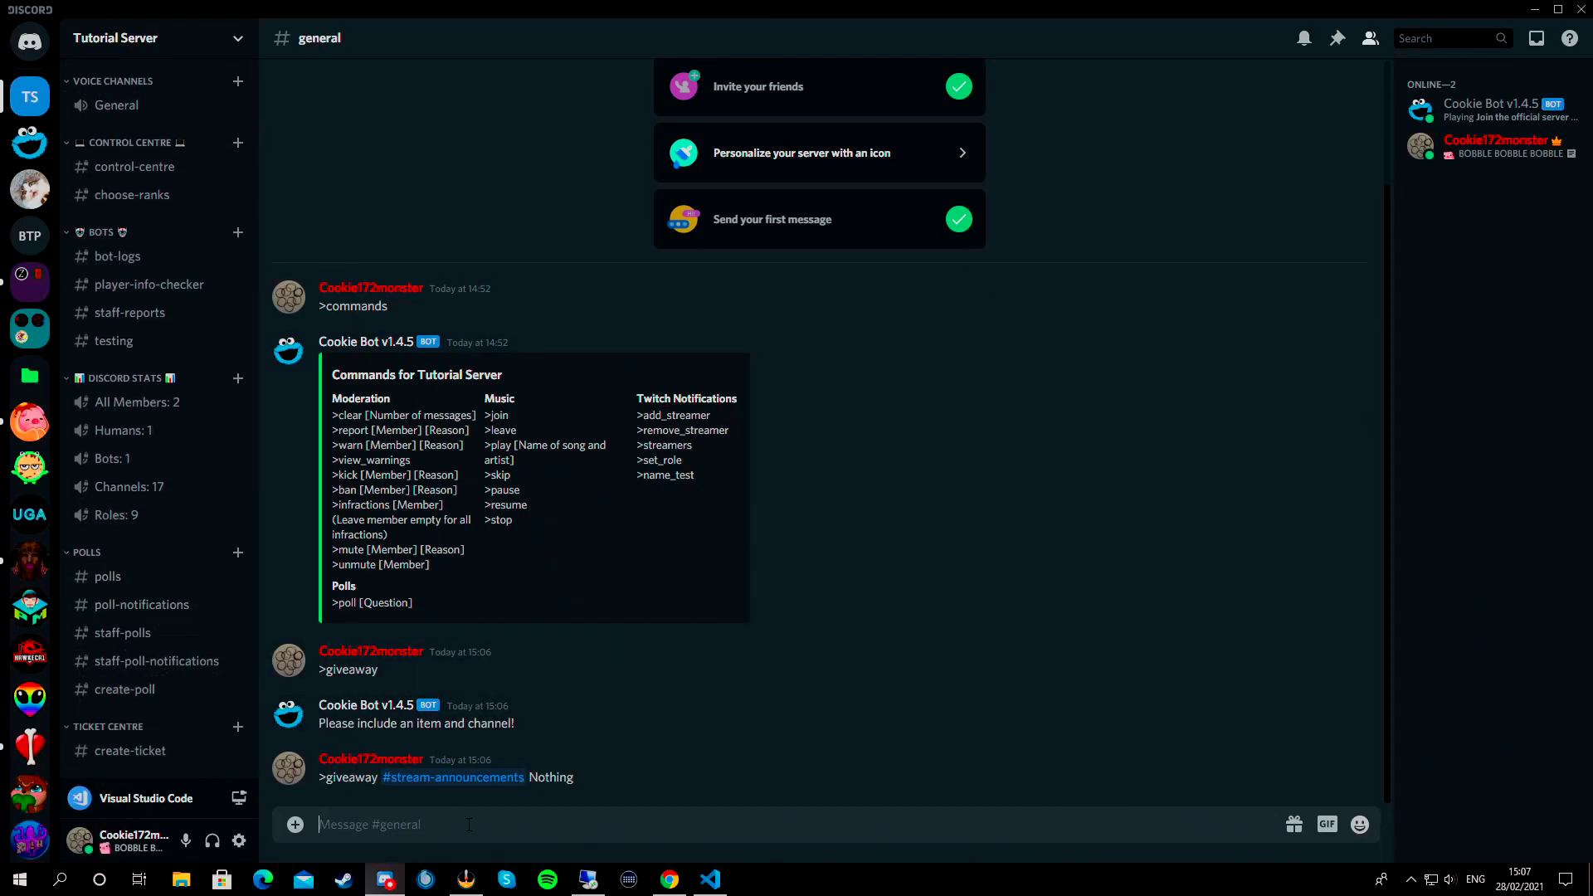
pyautogui.write('>new_reaction')
pyautogui.press('Return')
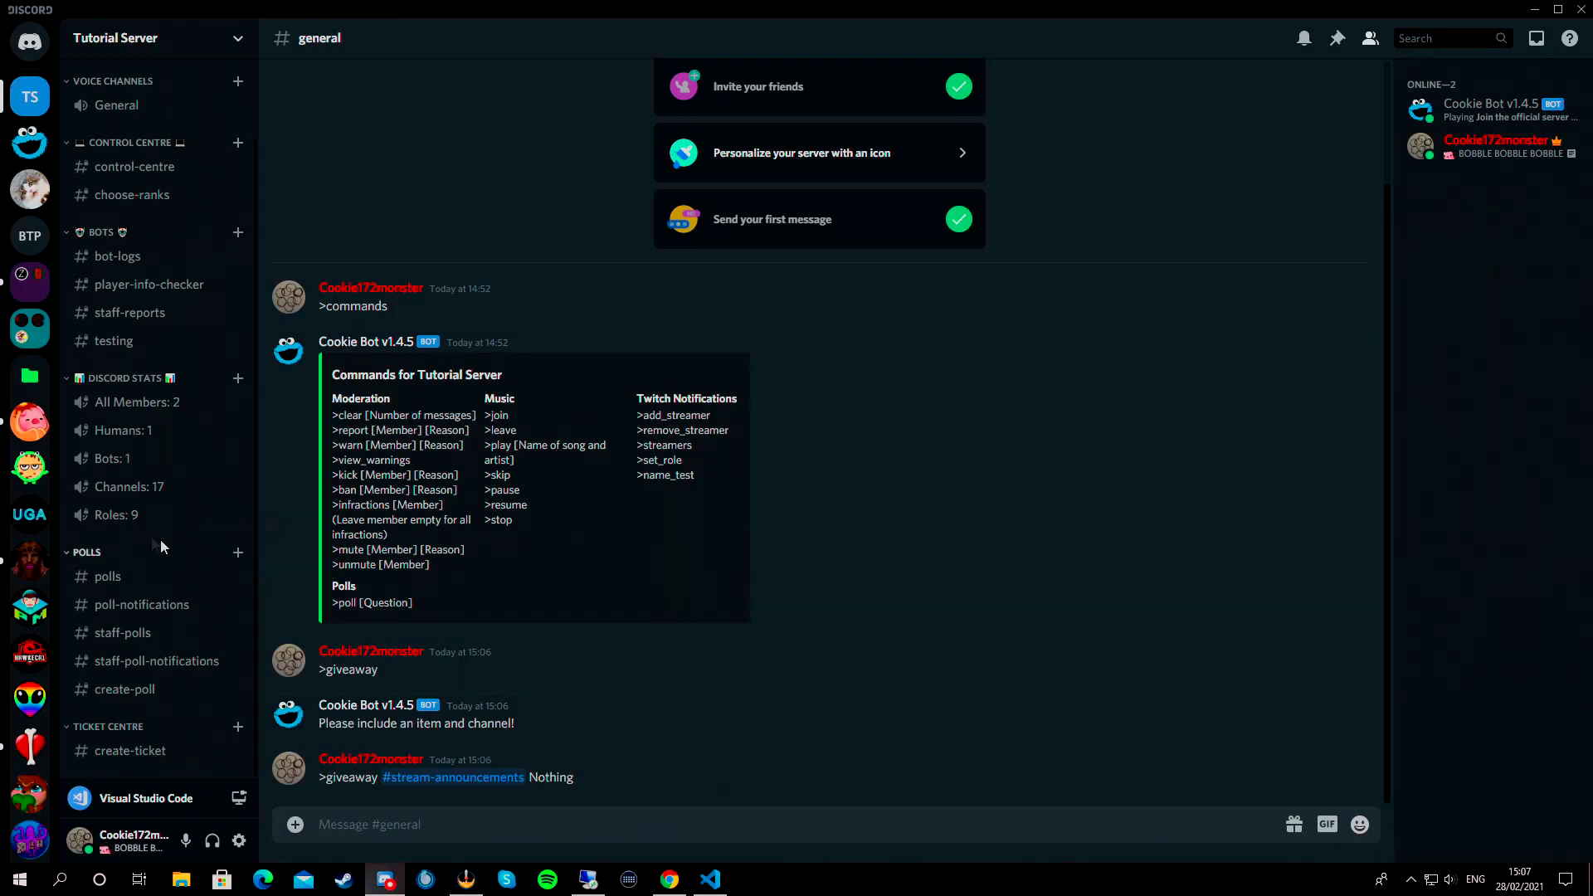
# Step: Send >new_reaction in the #testing channel and answer the setup question with ✅ for a new message
pyautogui.click(113, 343)
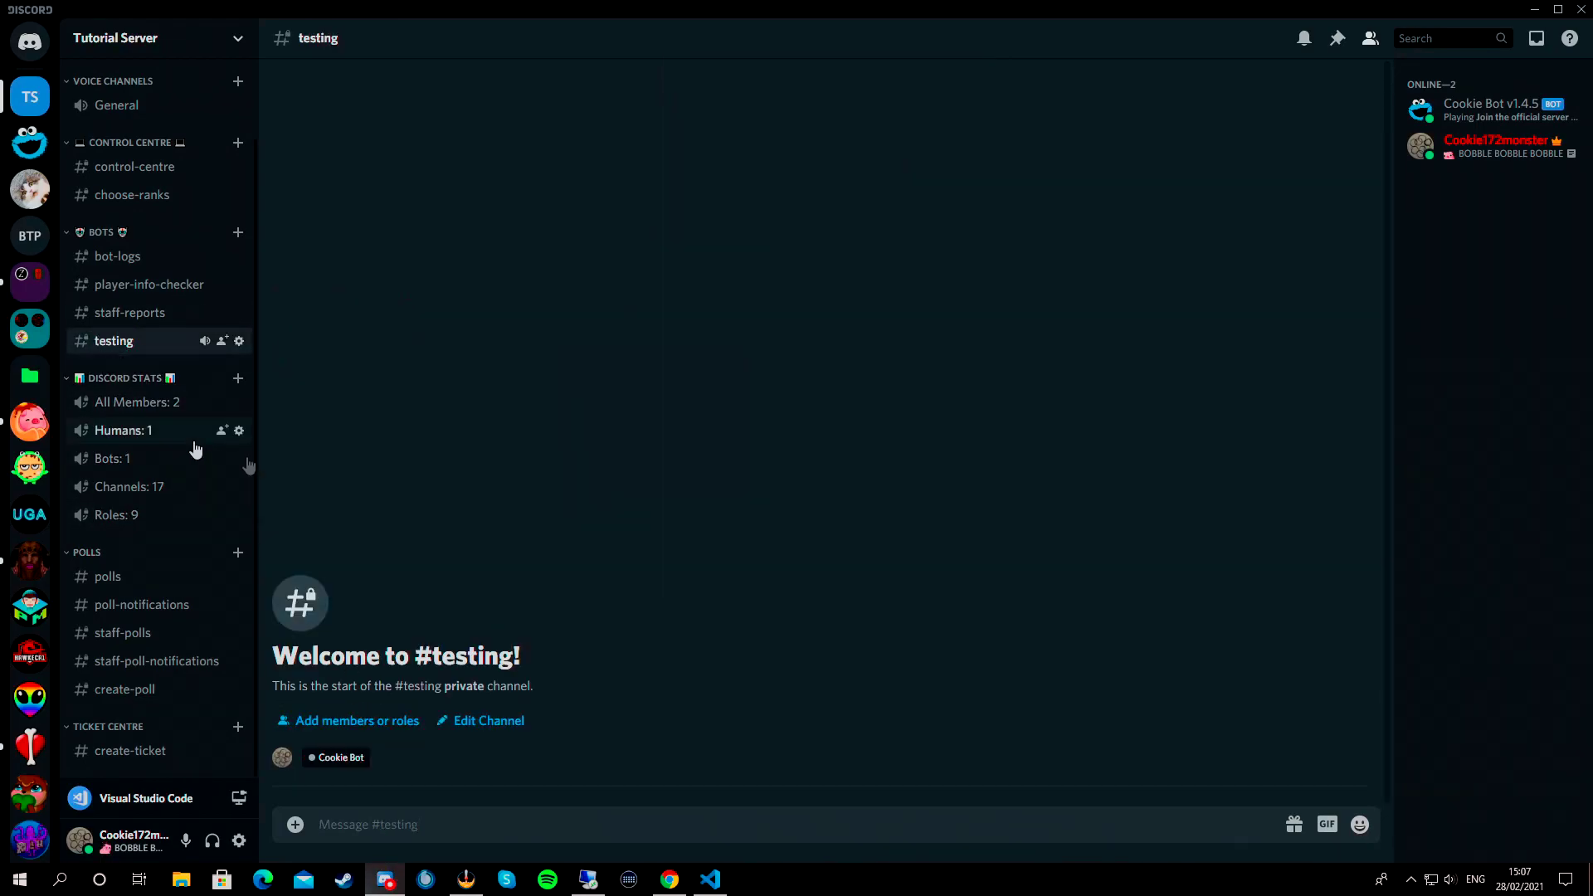
pyautogui.write('>new_reactions')
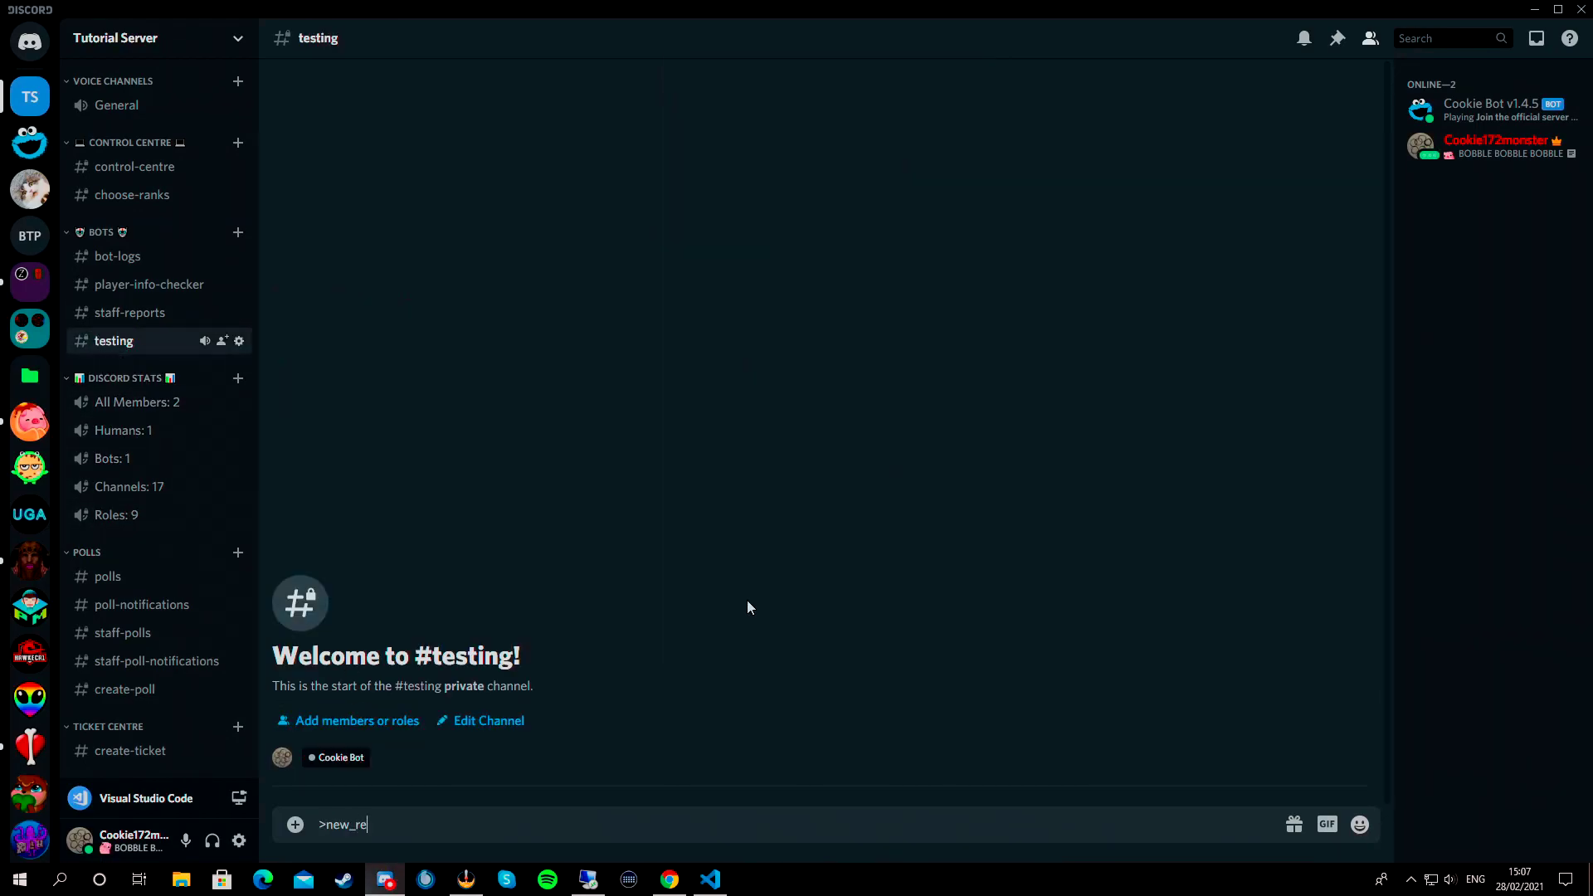
pyautogui.press('BackSpace')
pyautogui.press('Return')
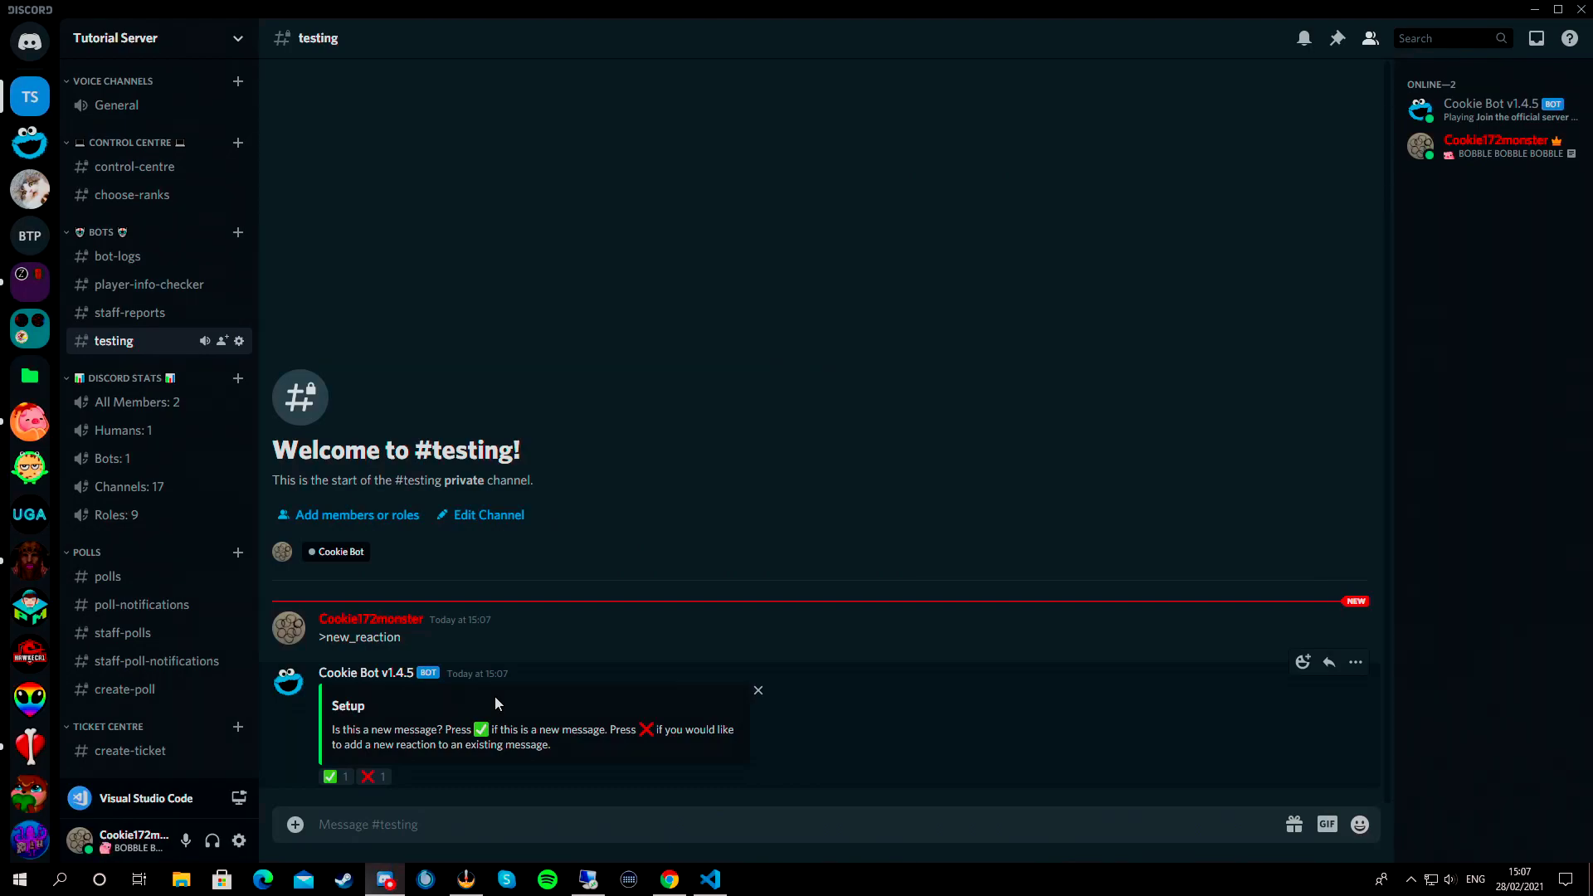
pyautogui.moveTo(463, 745); pyautogui.dragTo(550, 744)
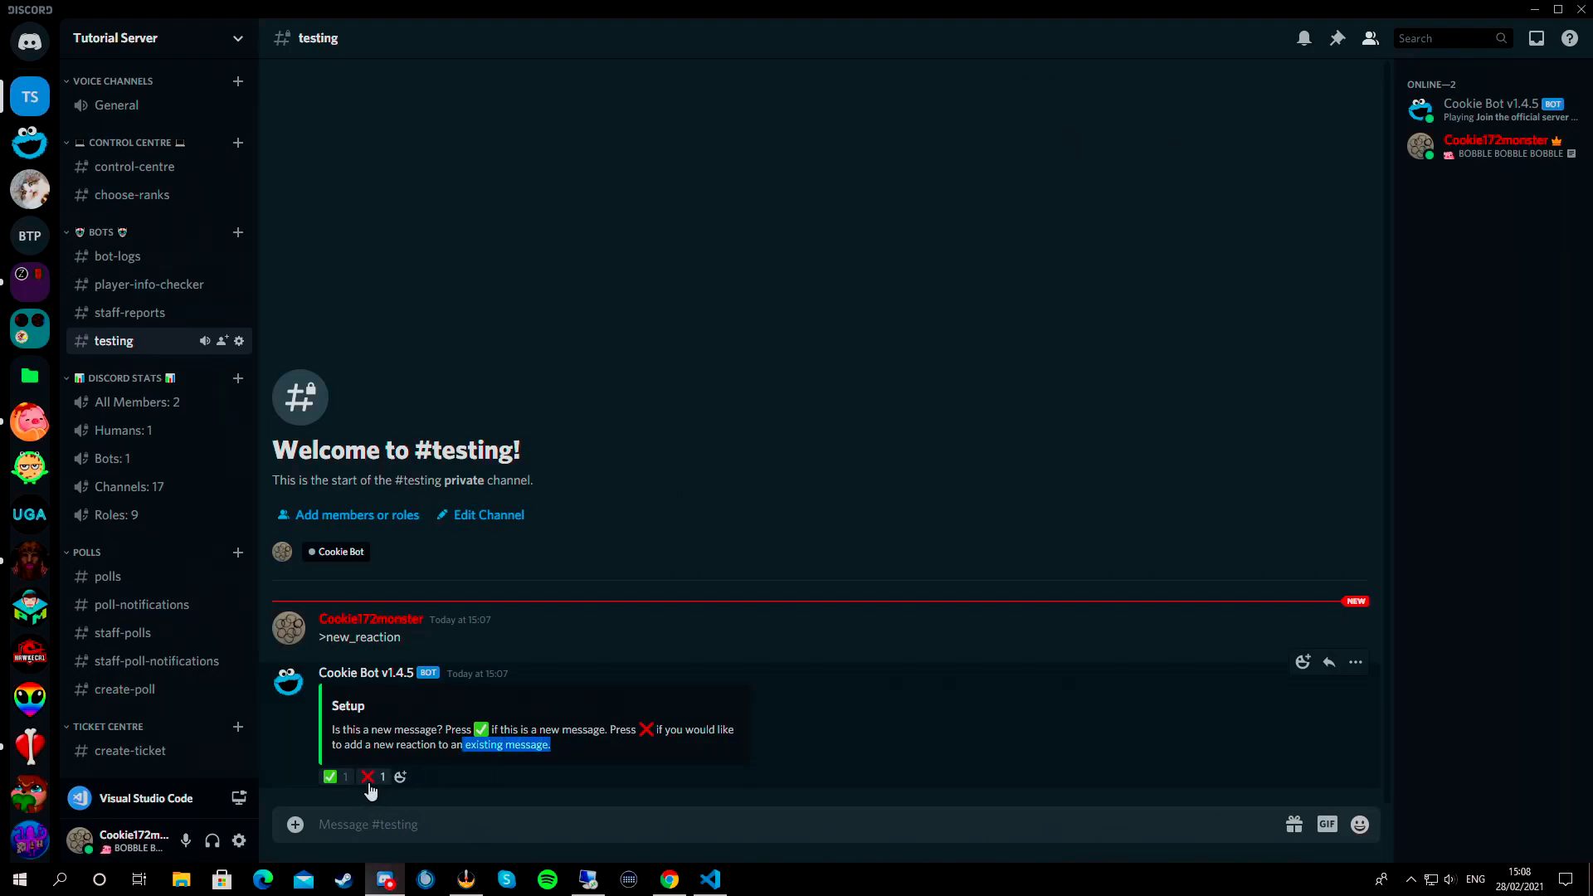
pyautogui.click(430, 729)
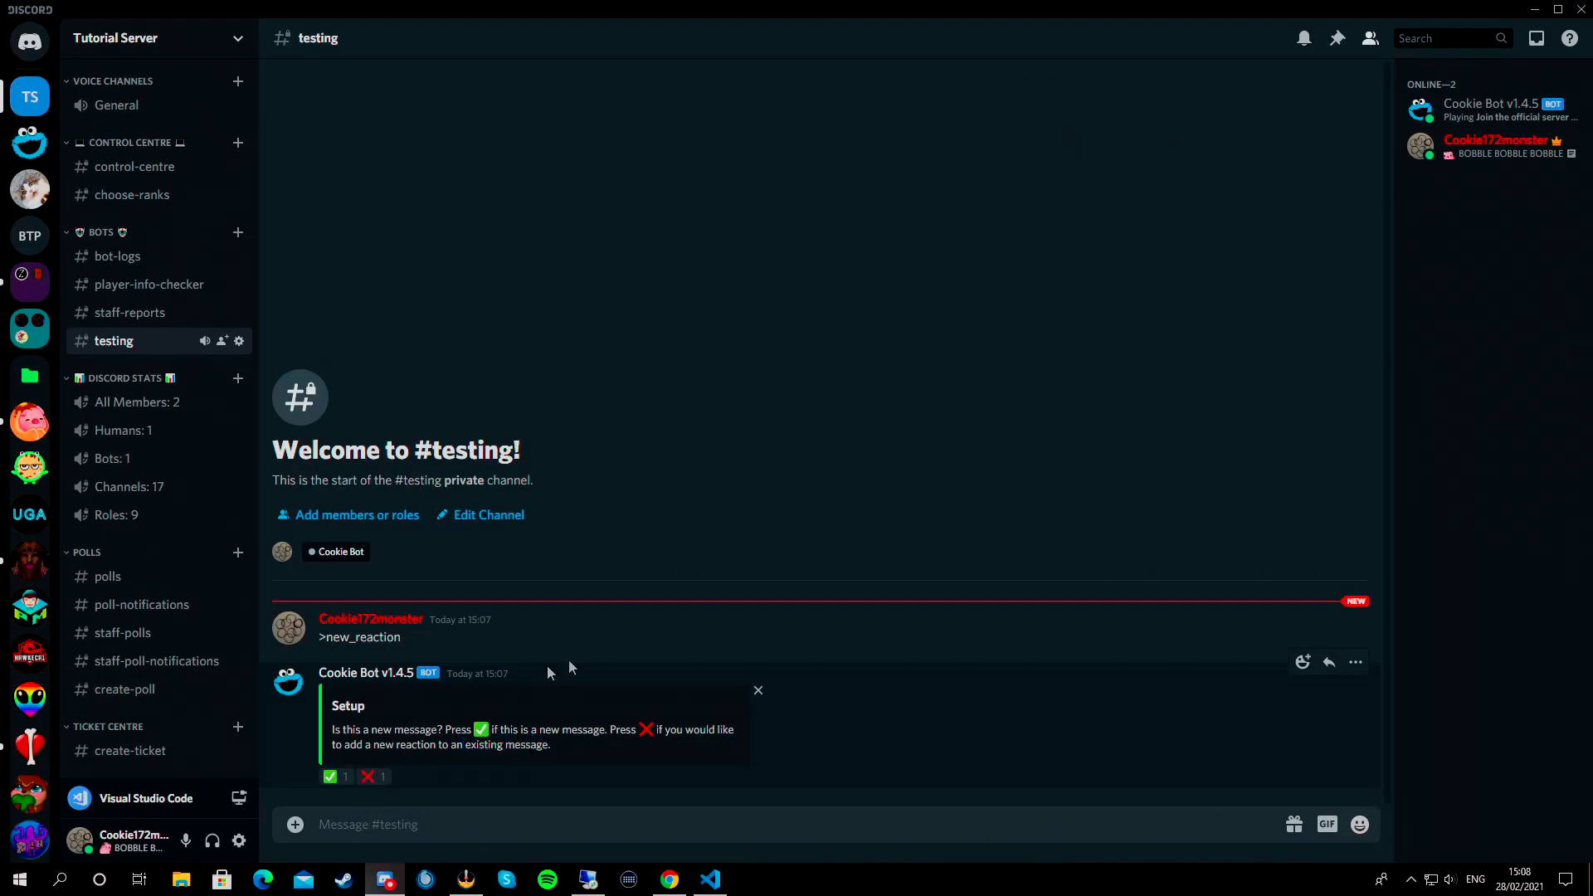
pyautogui.click(330, 778)
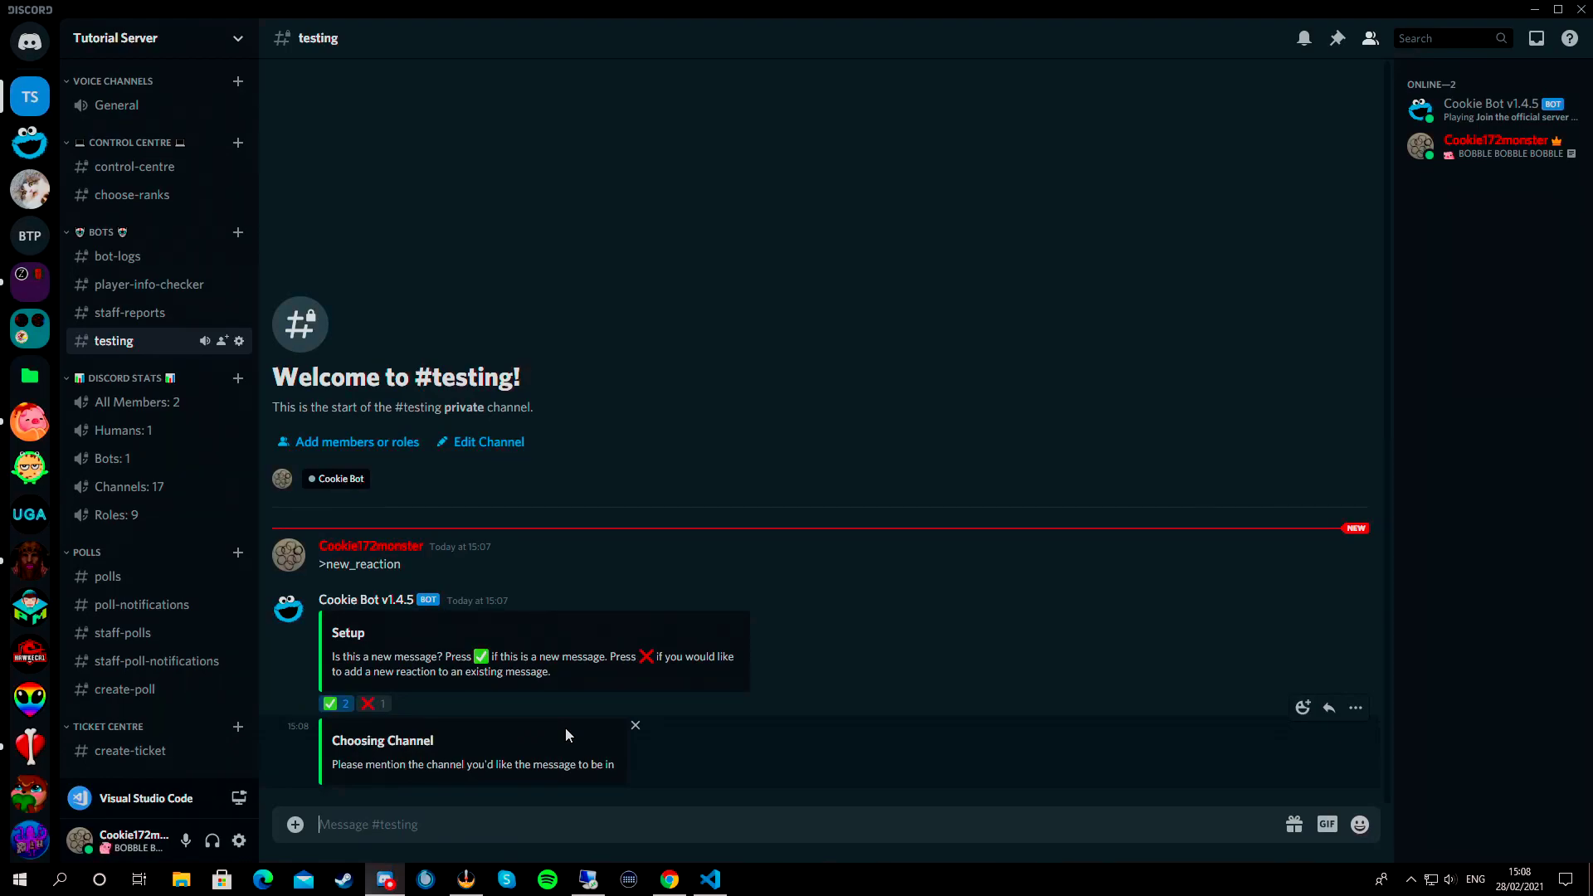
# Step: Answer the bot's channel question by mentioning #staff-reports
pyautogui.write('#saff')
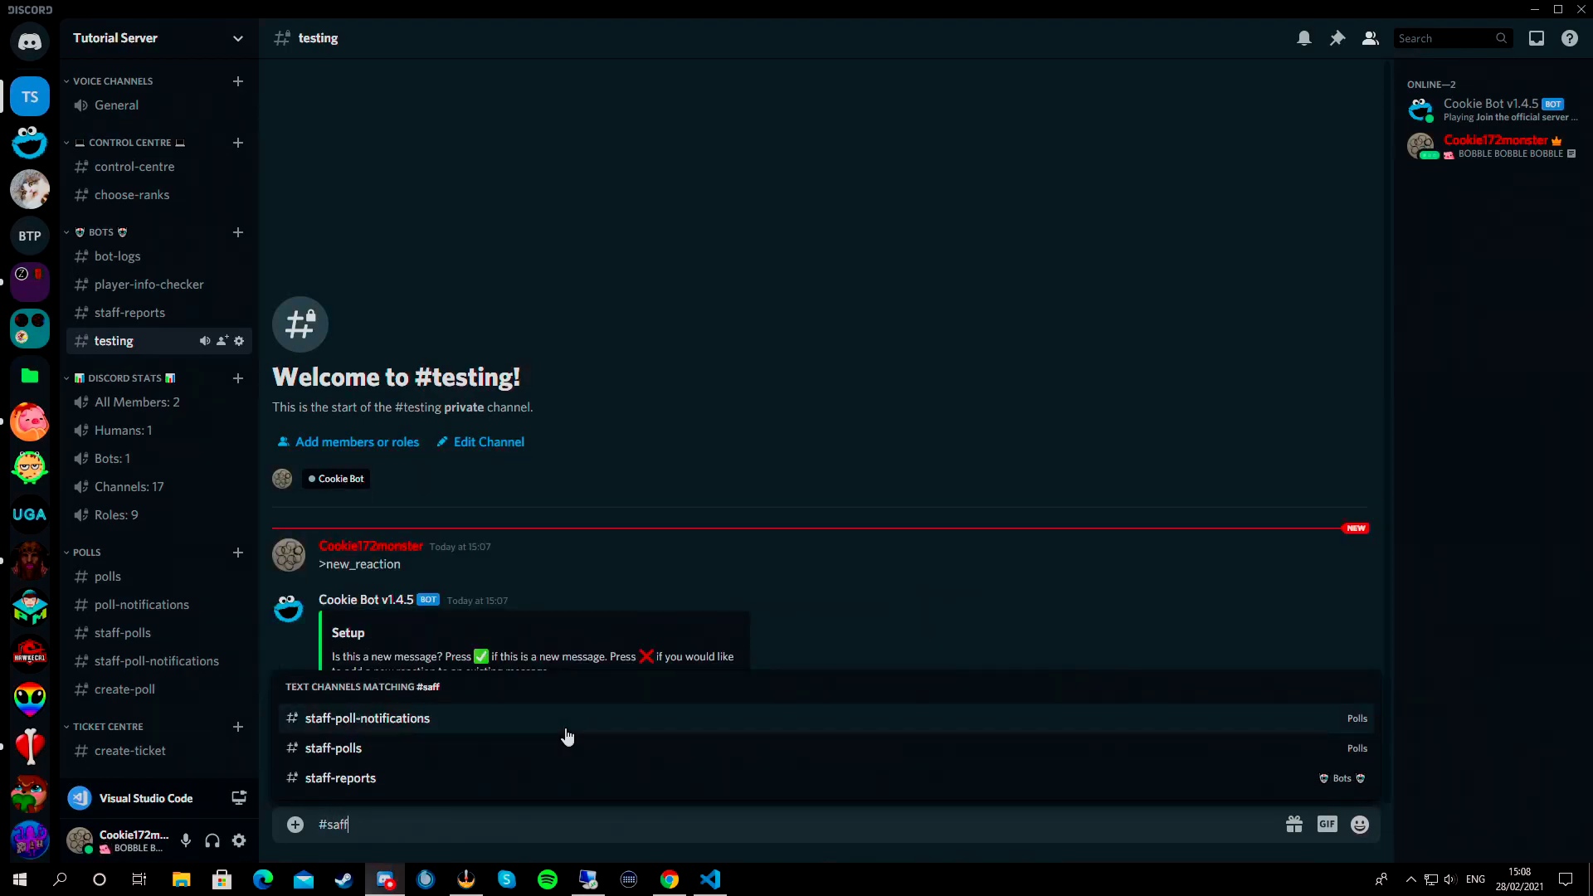
pyautogui.press('Down')
pyautogui.press('Return')
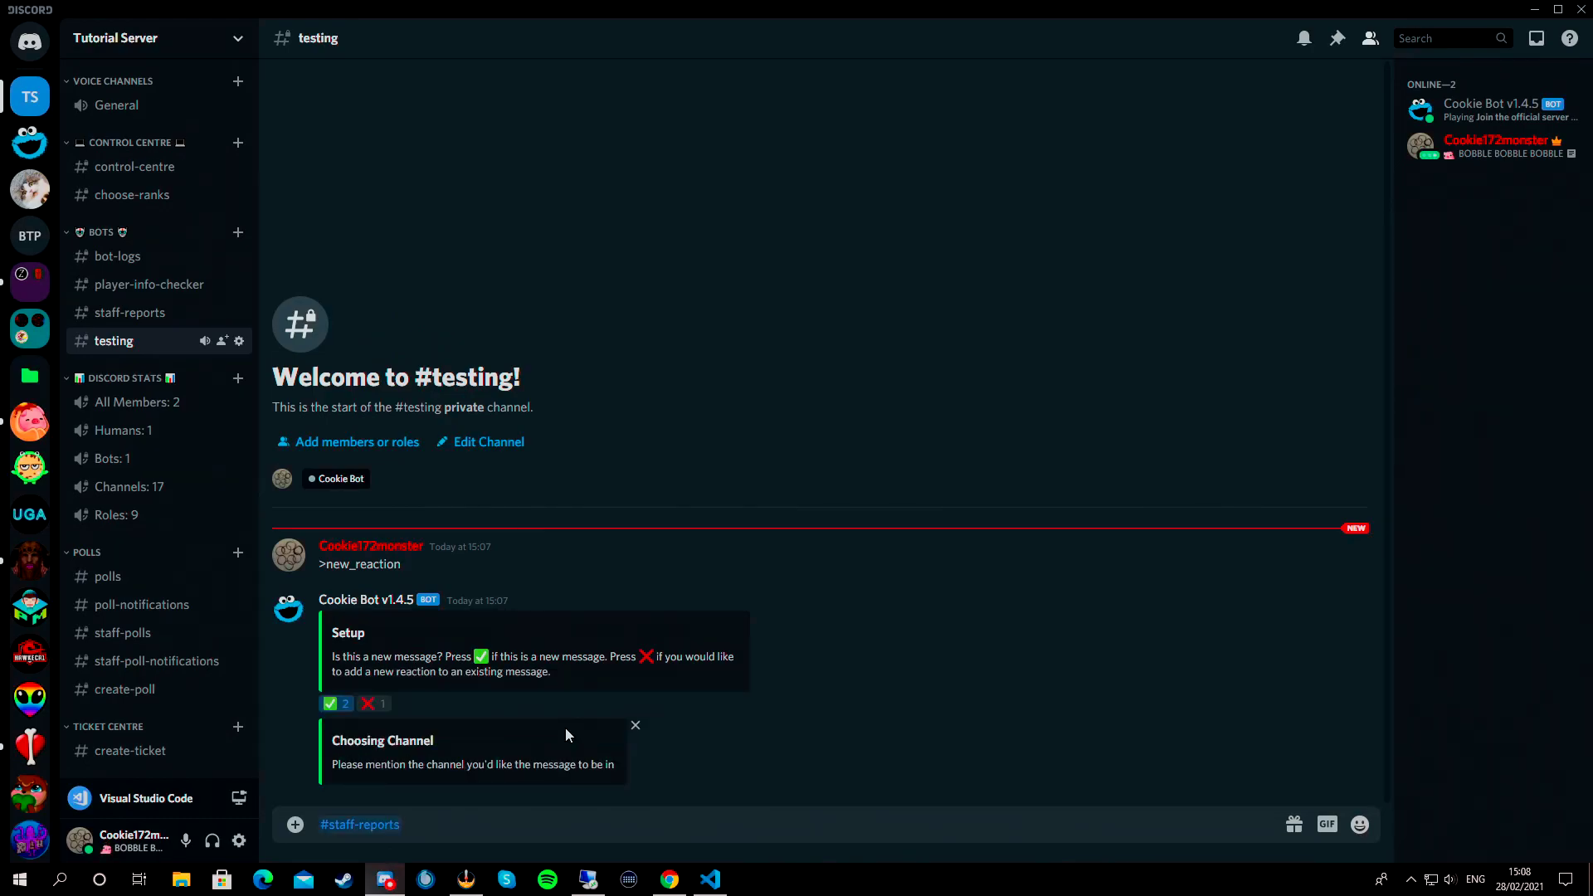
pyautogui.press('Return')
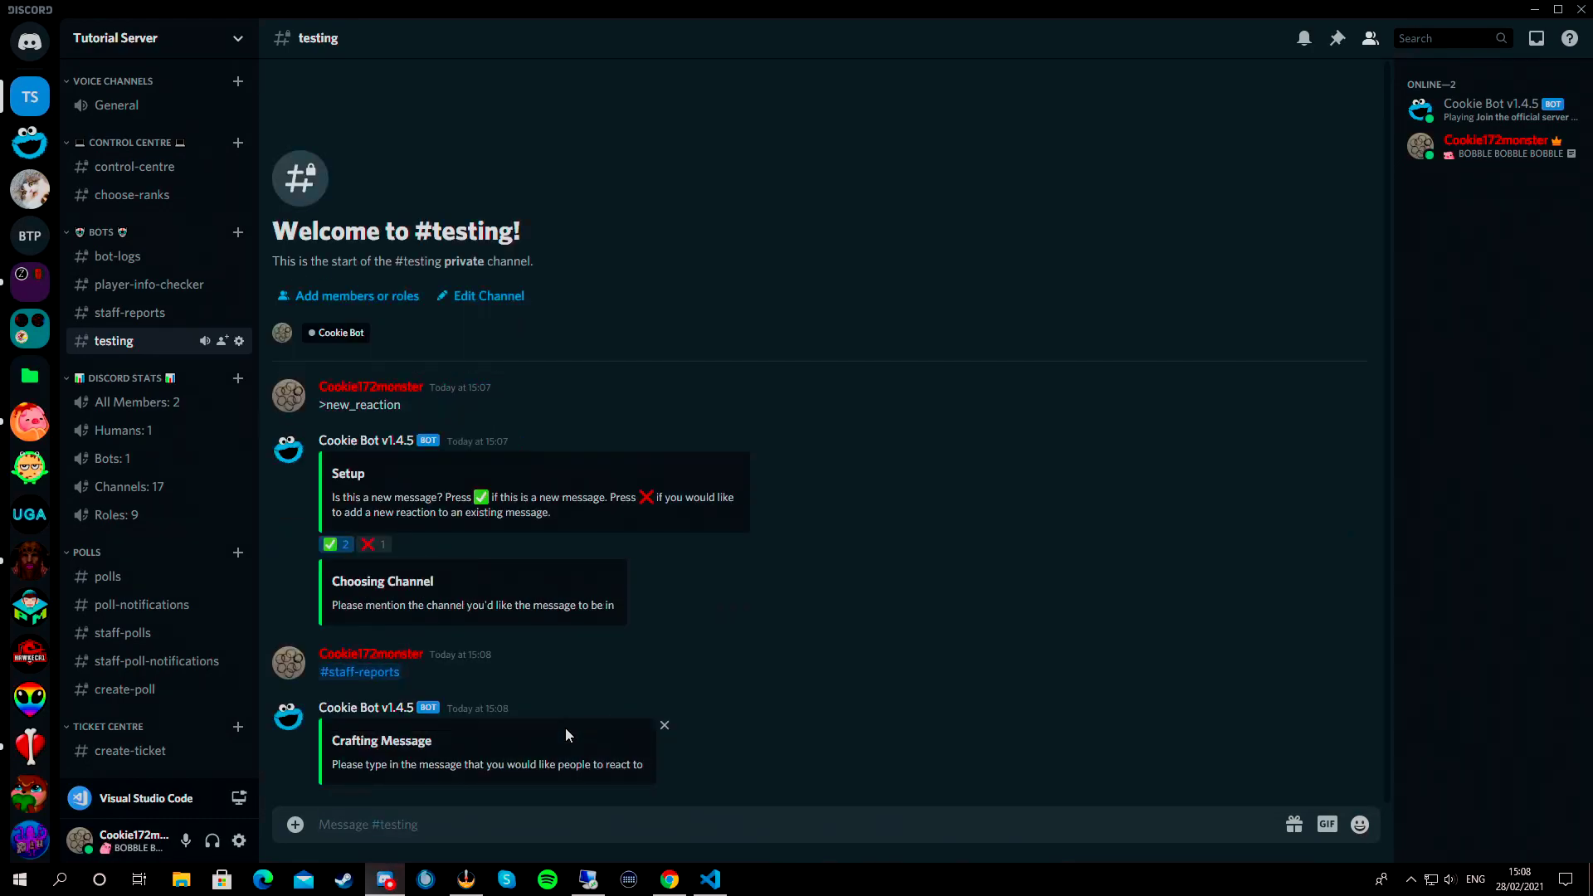
pyautogui.write('React with :white')
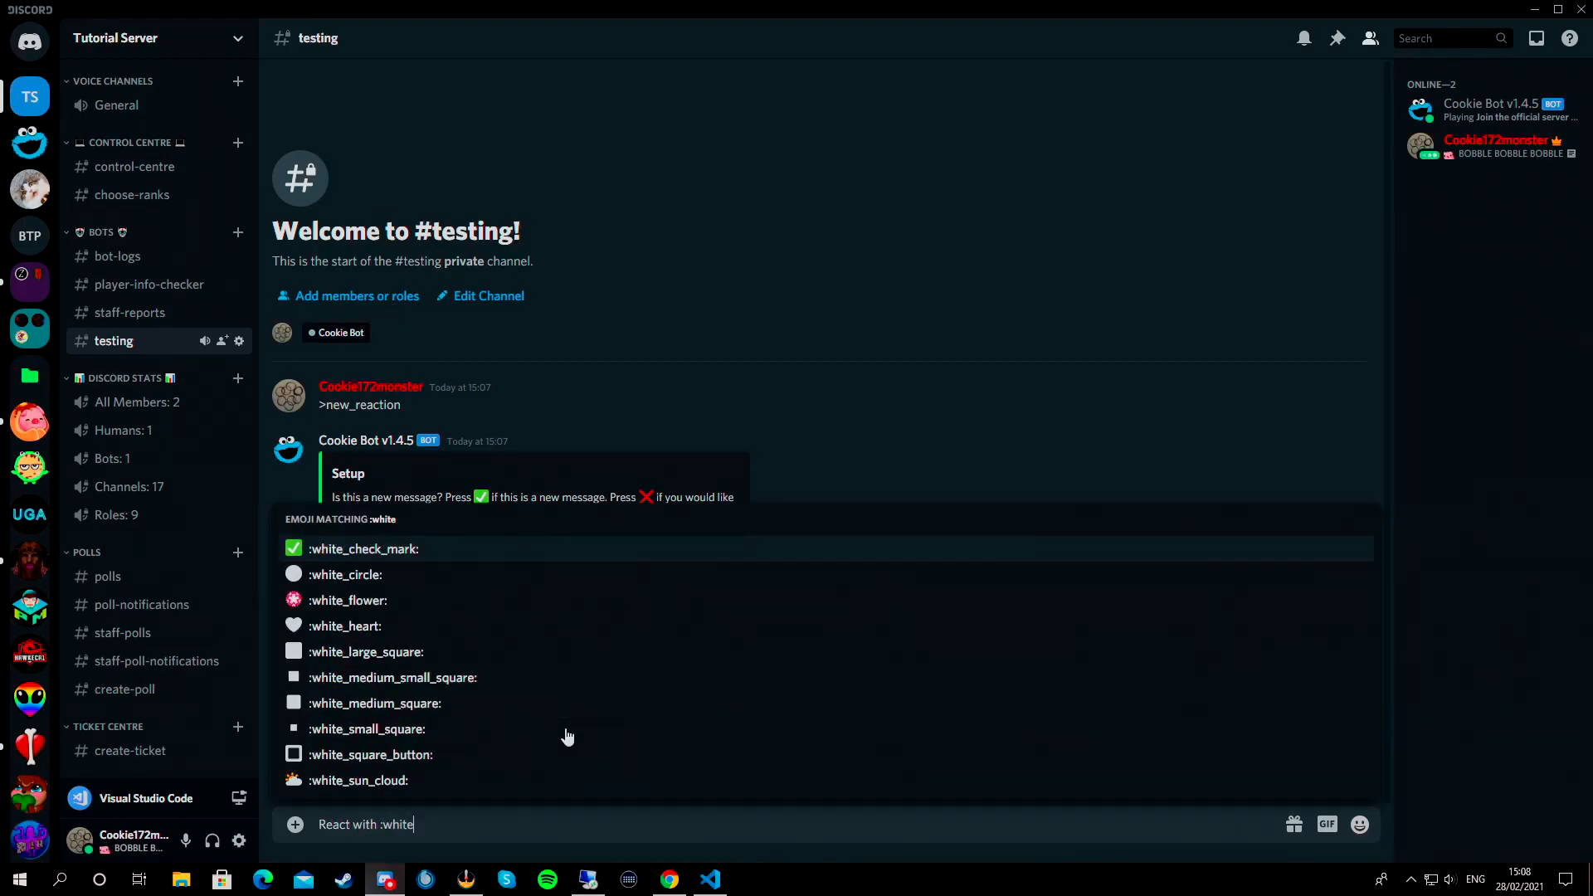
pyautogui.press('Return')
pyautogui.write('to ')
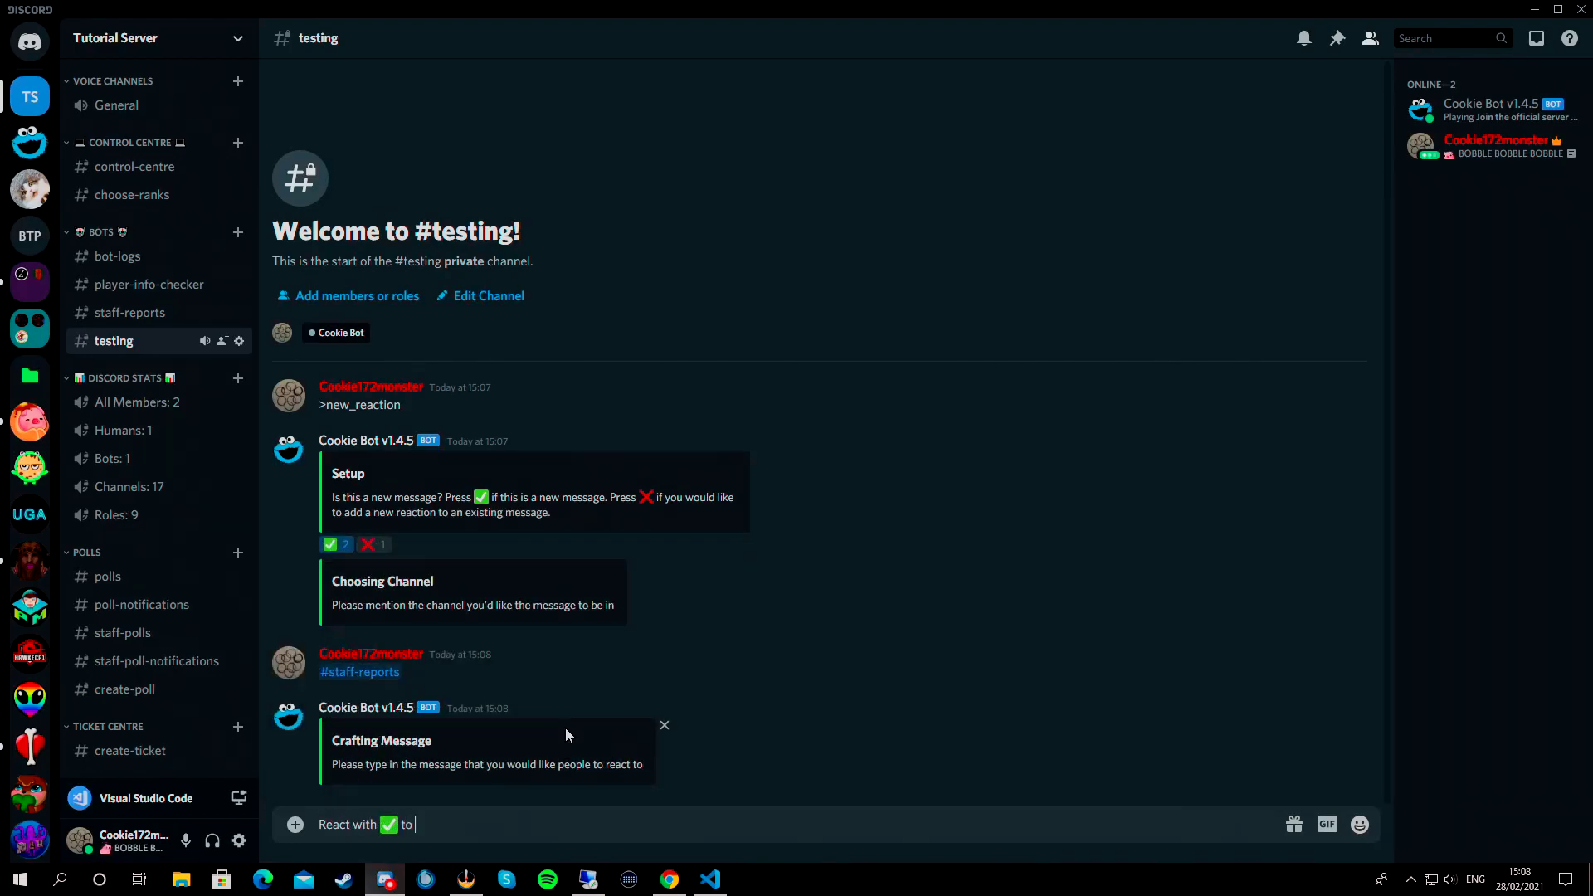
pyautogui.write('receive the @')
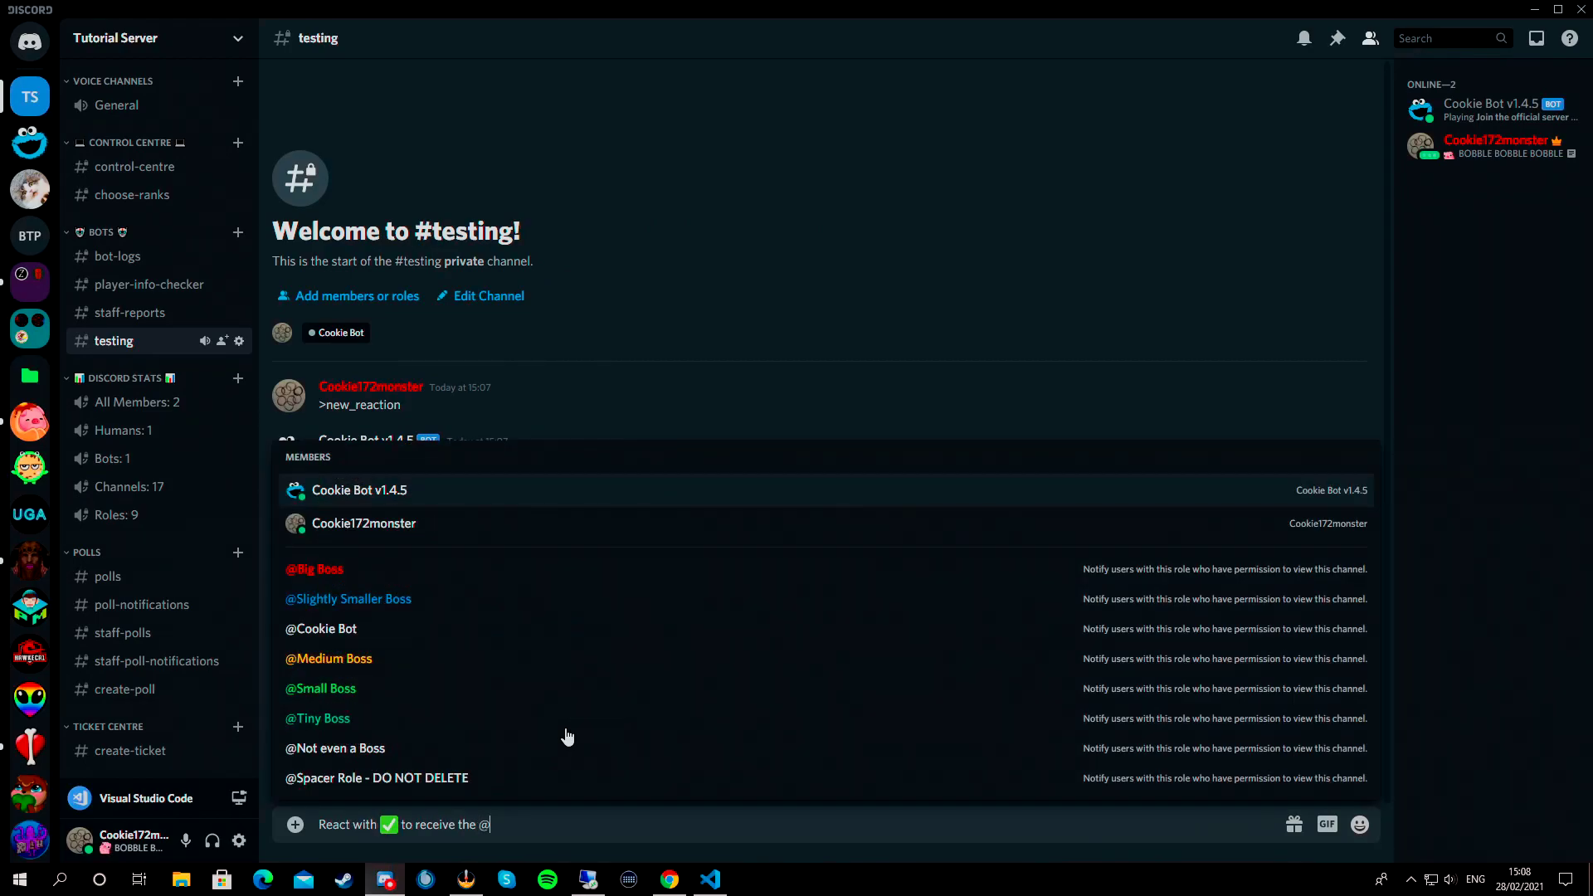
pyautogui.press('Down')
pyautogui.press('Down')
pyautogui.press('Down')
pyautogui.press('Down')
pyautogui.press('Down')
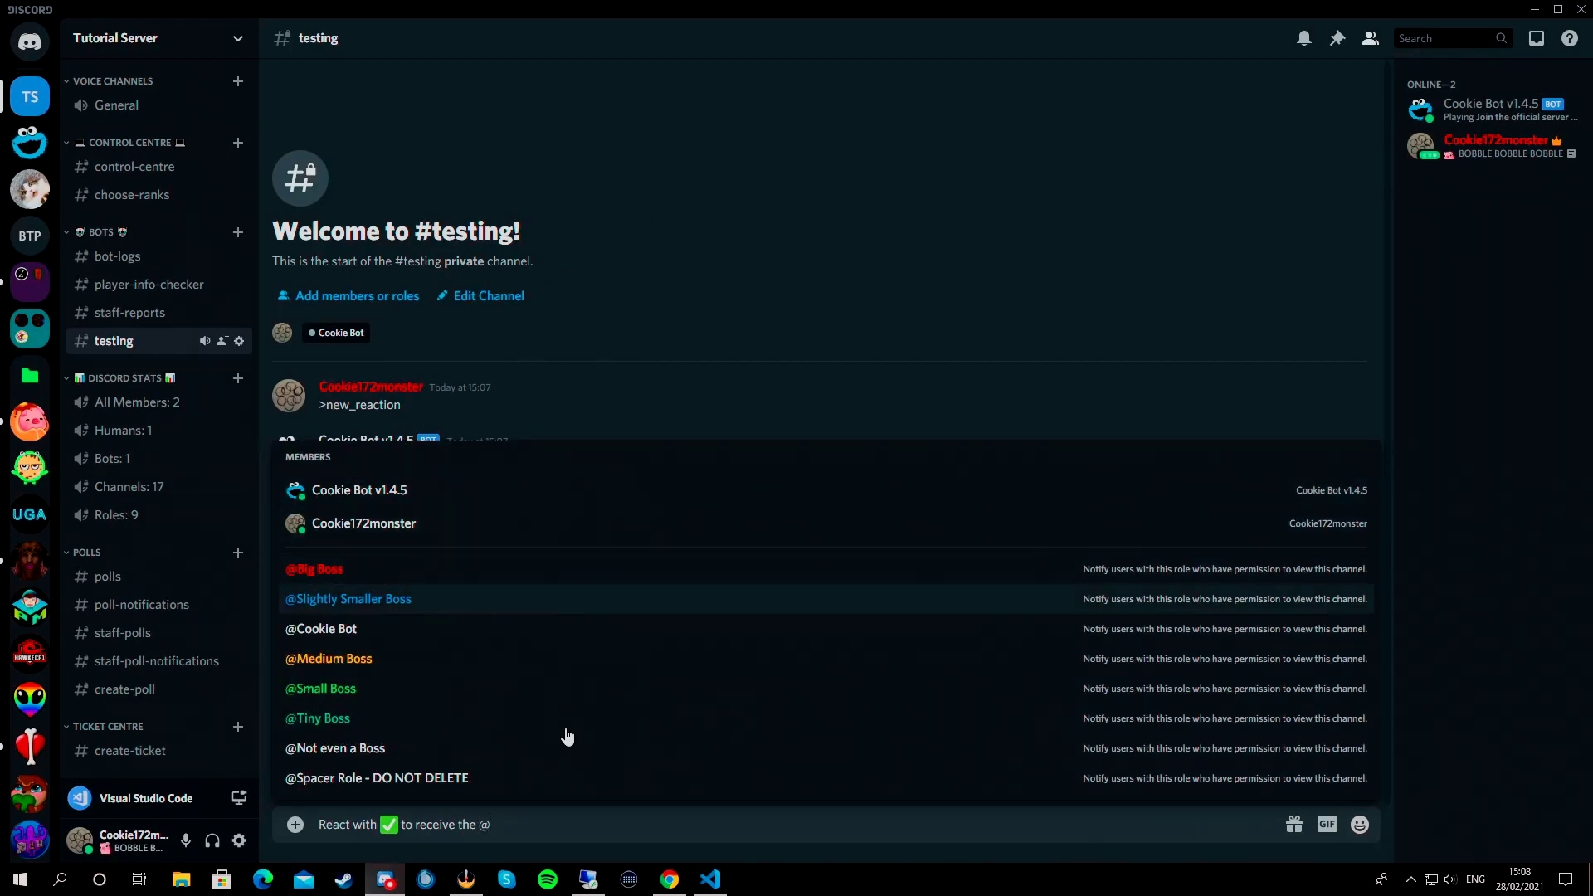
pyautogui.click(370, 660)
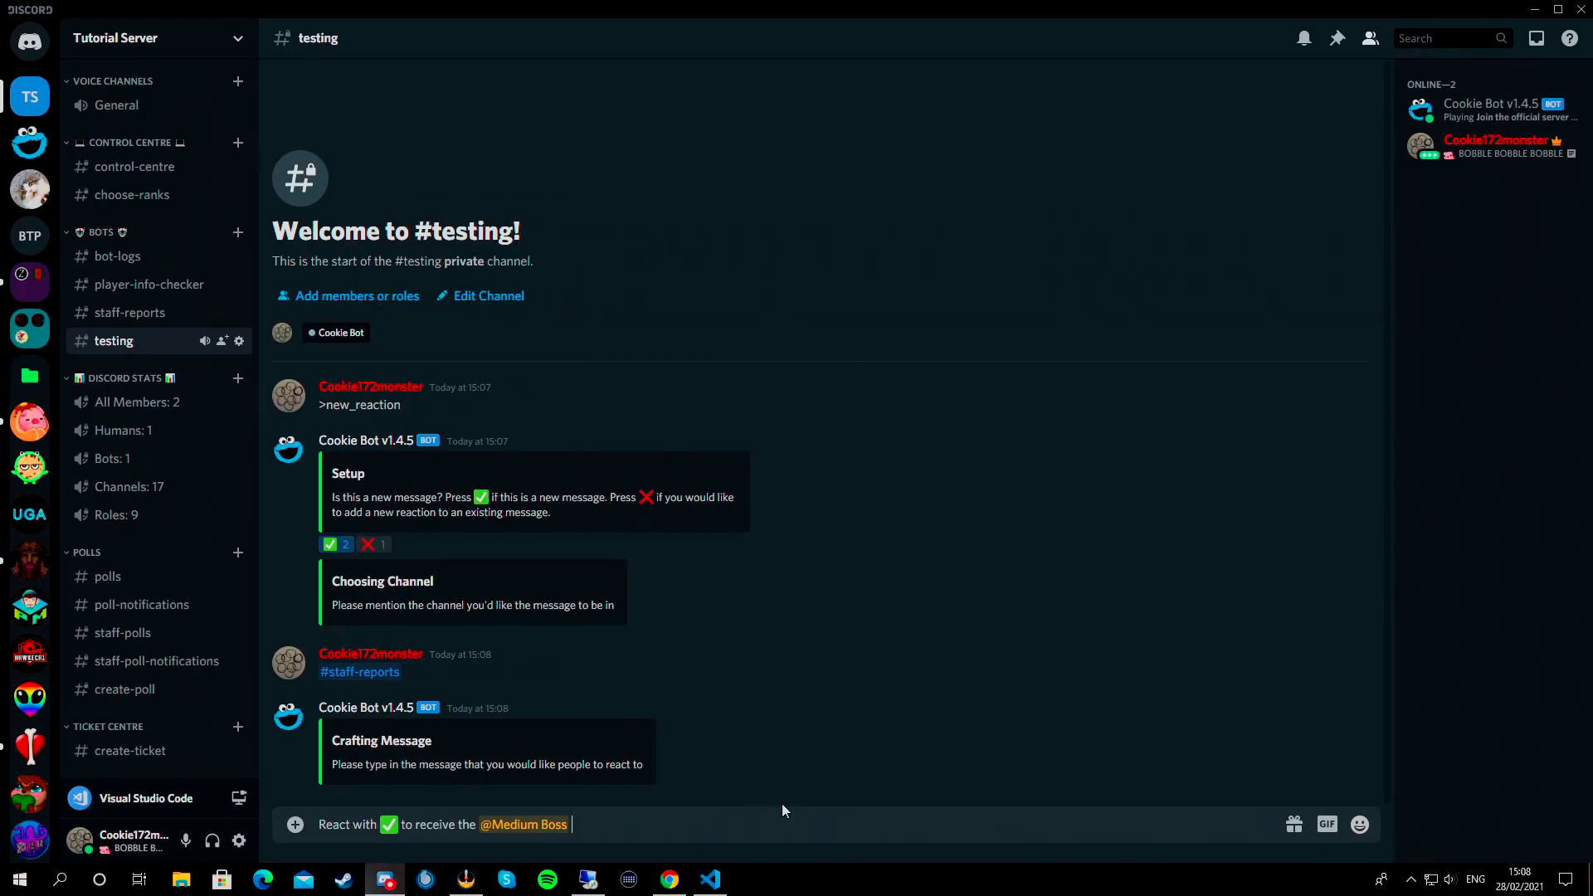
pyautogui.write('role')
pyautogui.press('Return')
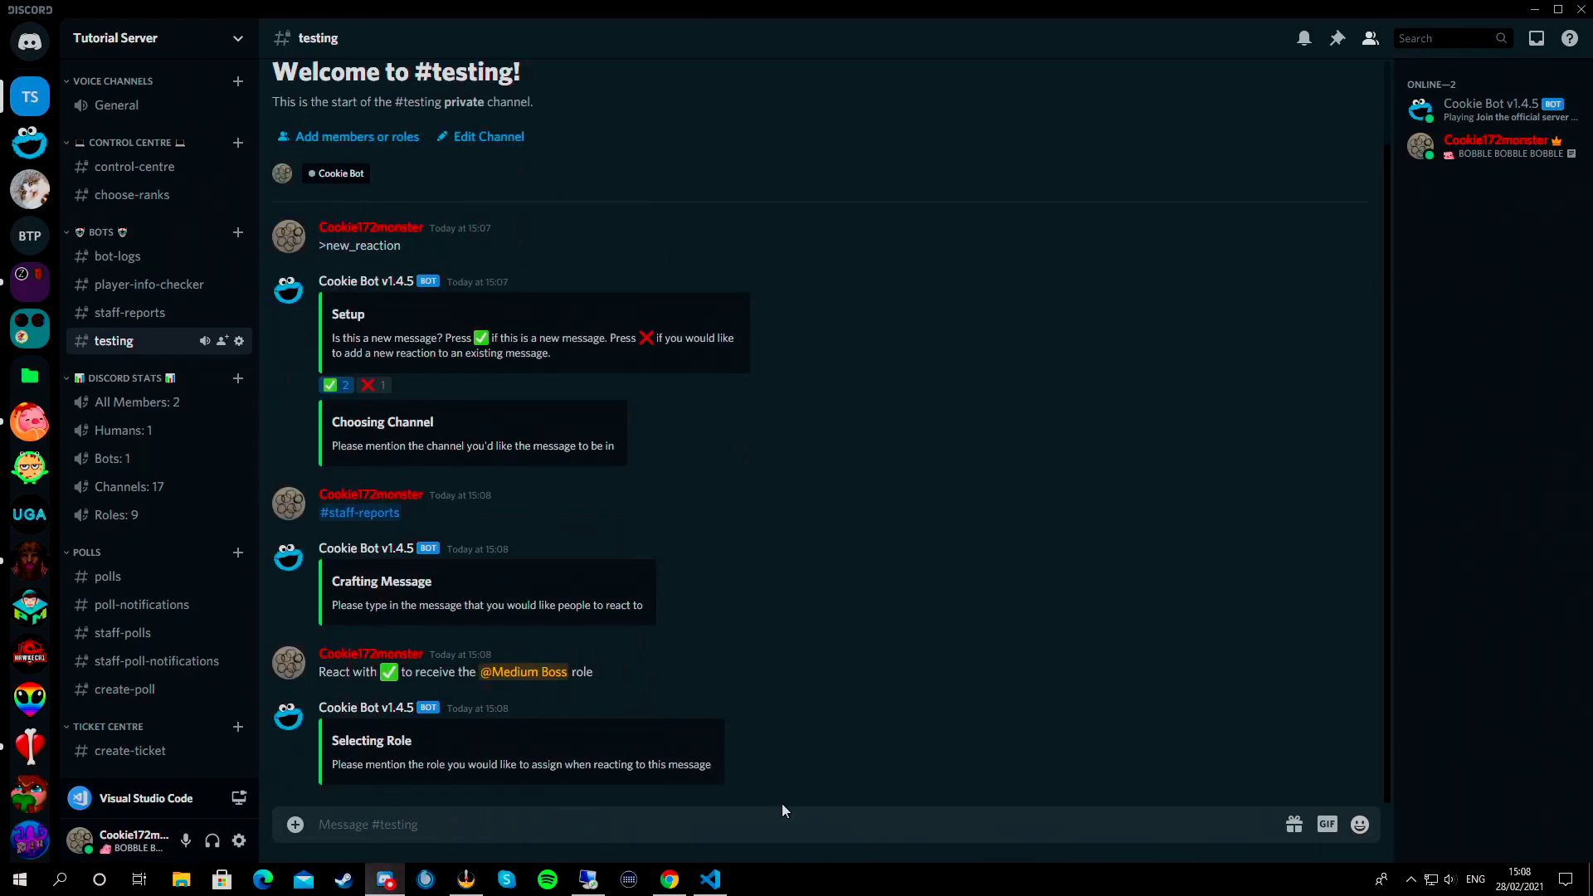
pyautogui.write('@mediu')
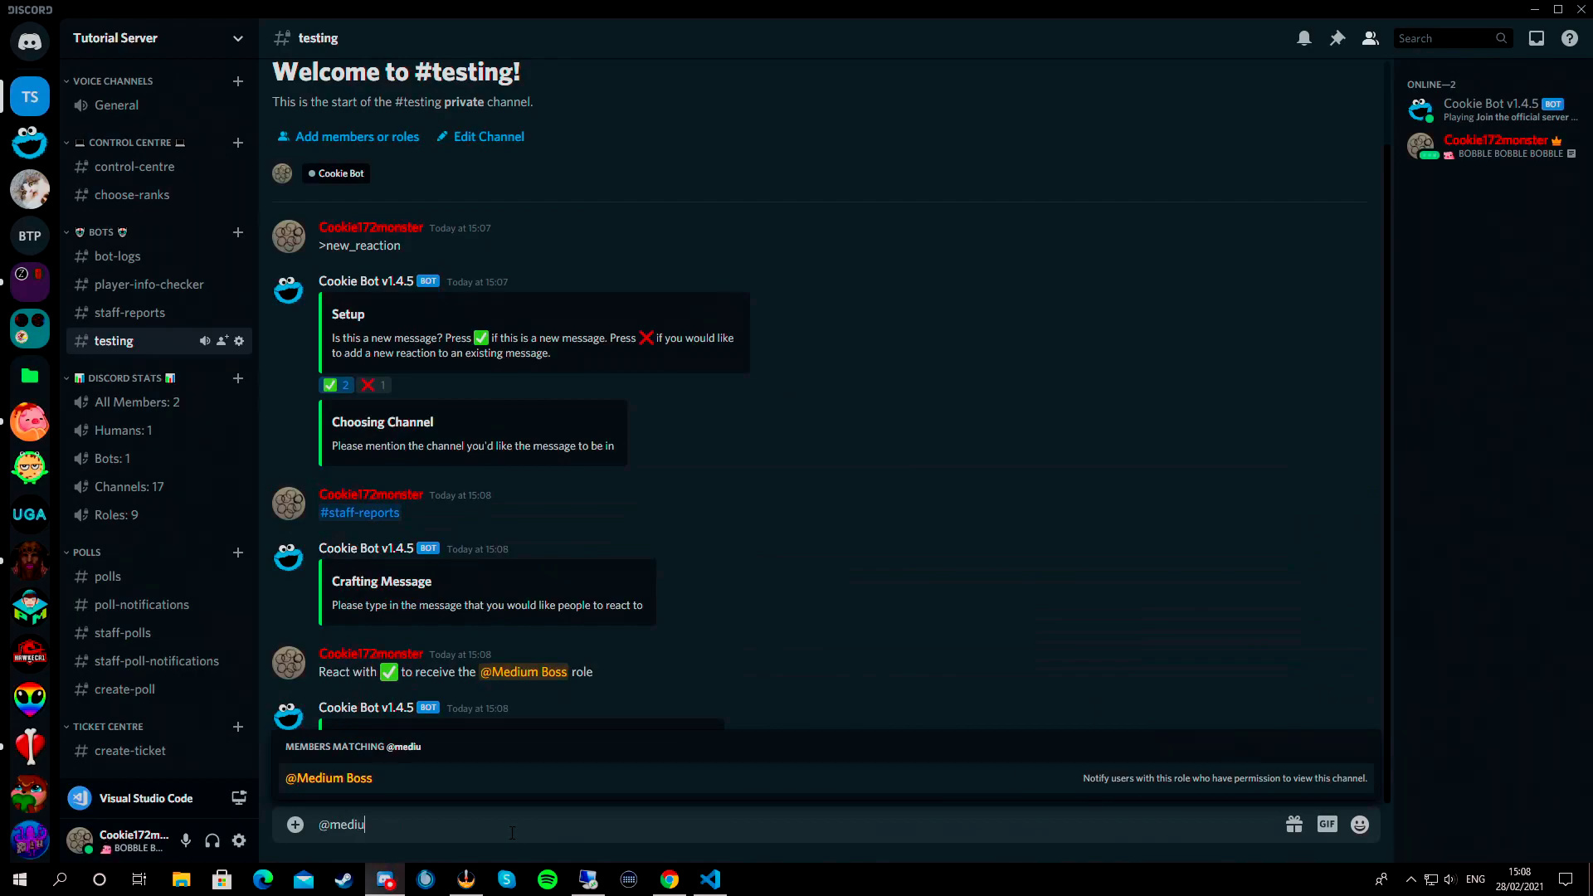
pyautogui.press('Tab')
pyautogui.press('Return')
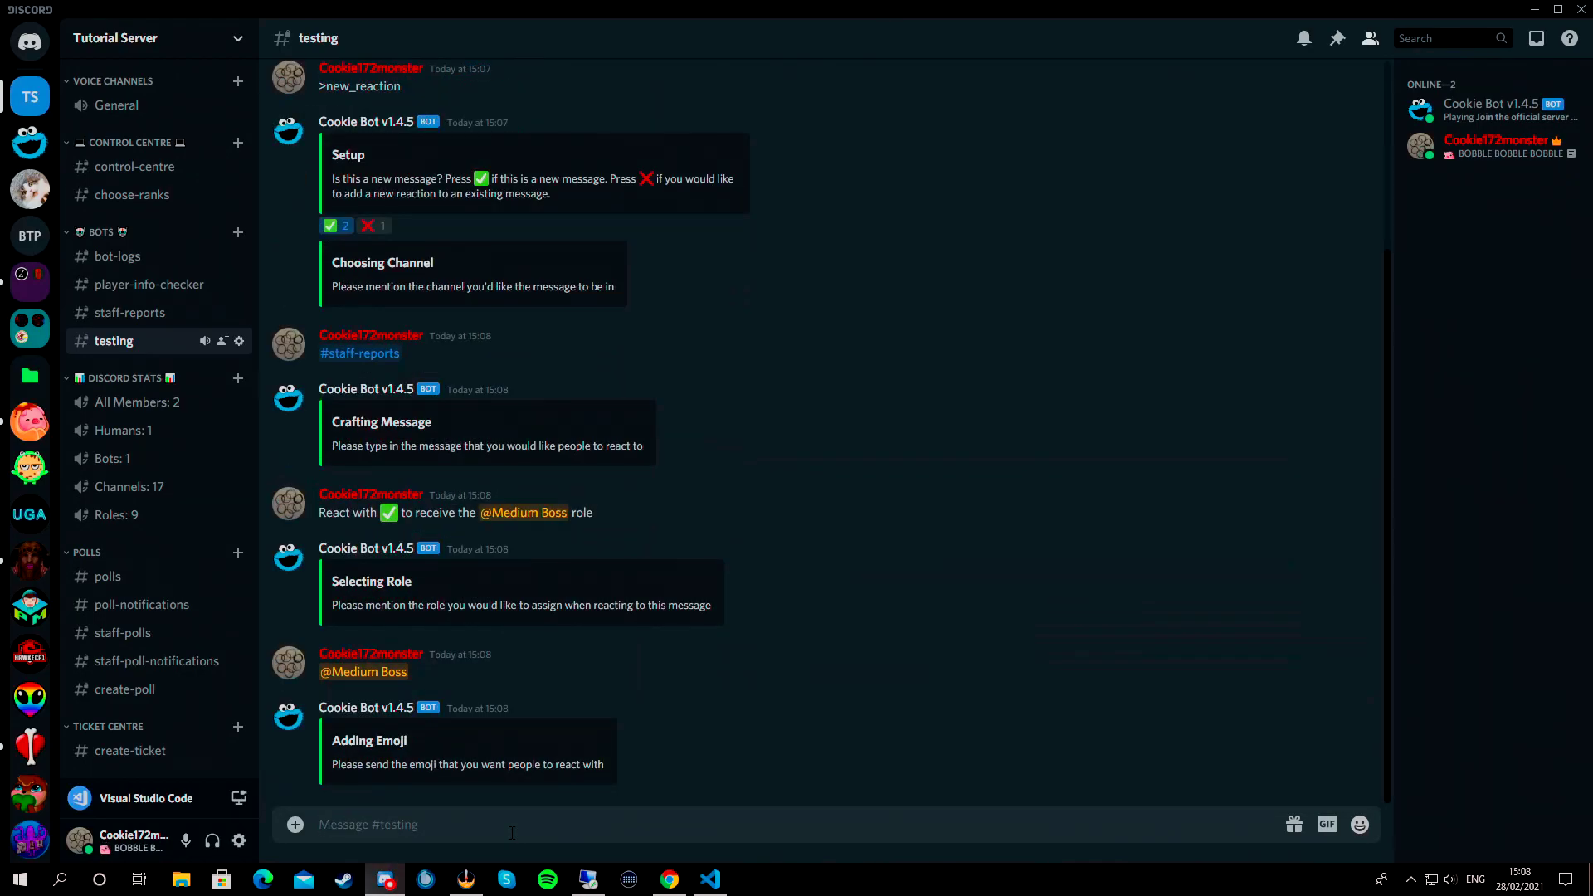
# Step: Send the white_check_mark emoji as the reaction emoji and confirm the choices with ✅
pyautogui.write(':white')
pyautogui.press('Tab')
pyautogui.press('Return')
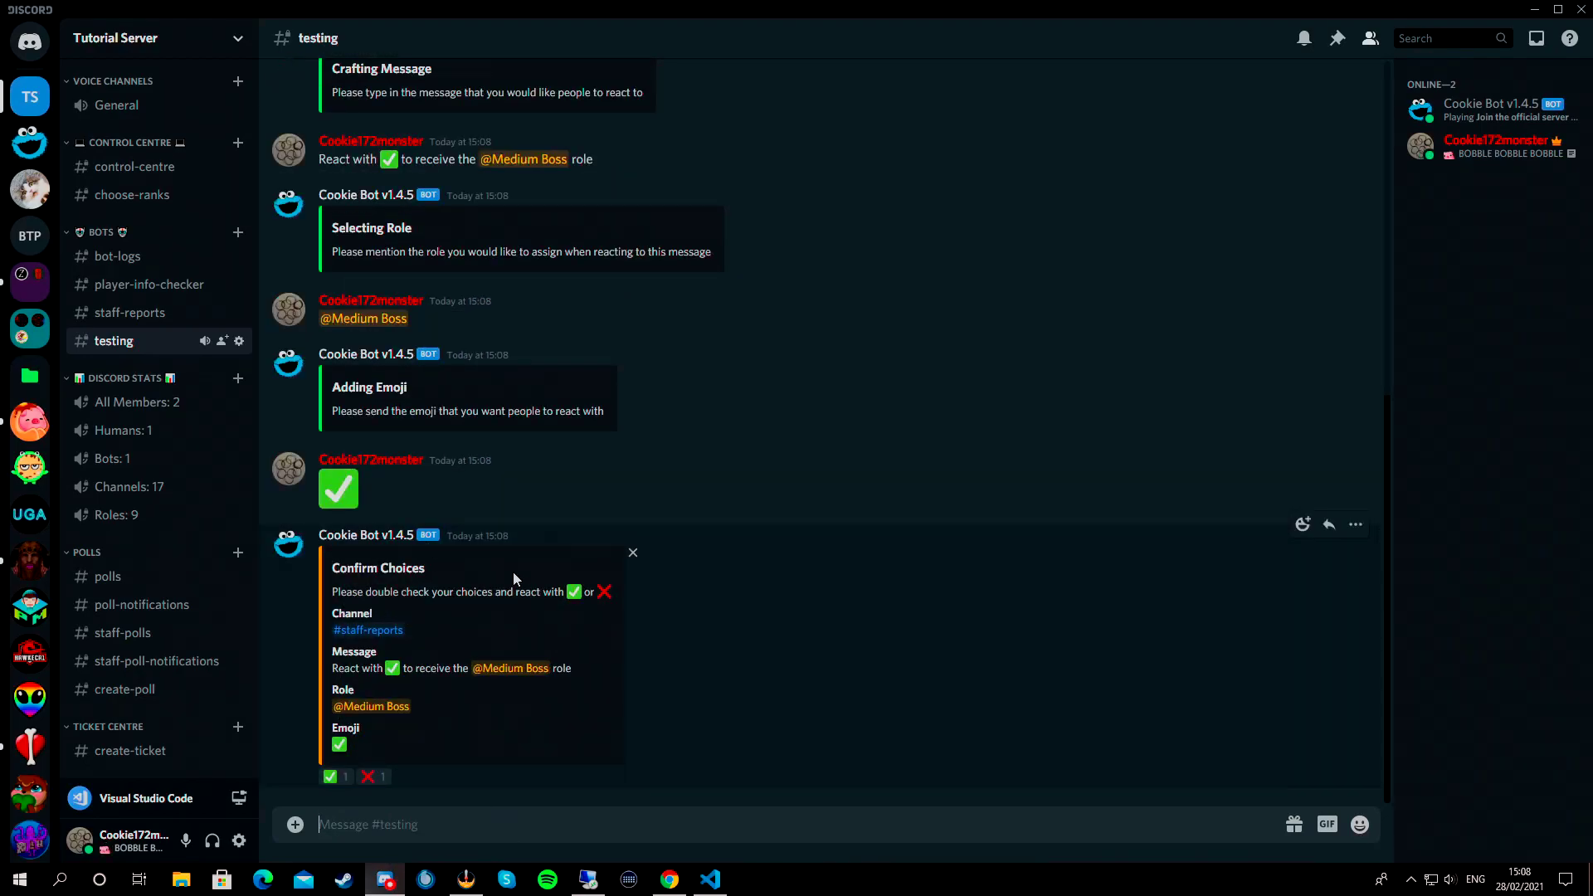
pyautogui.click(340, 776)
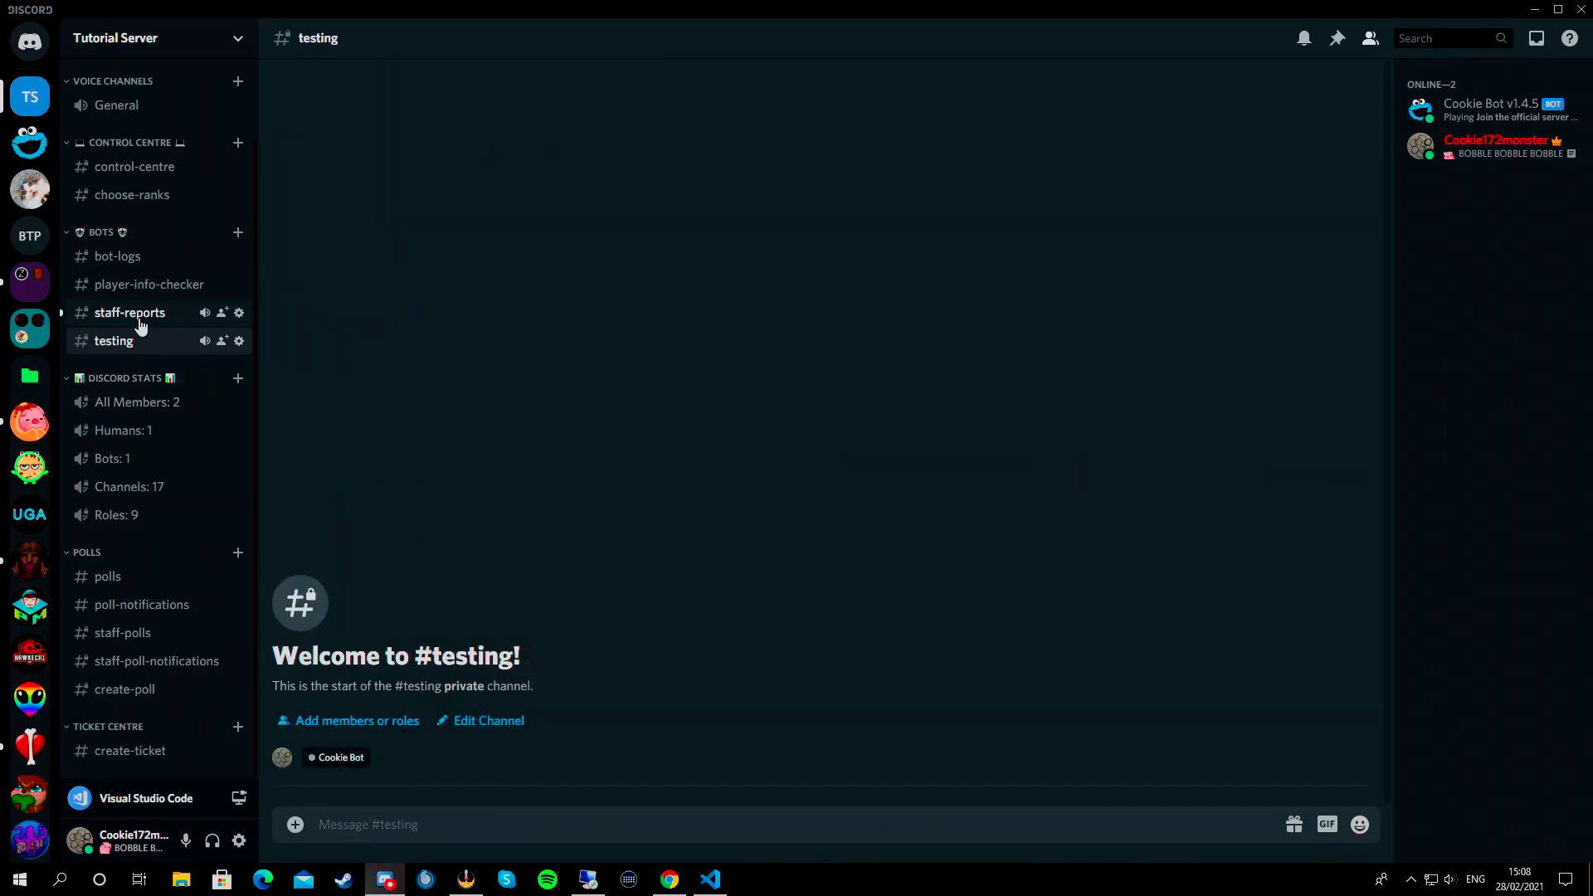
pyautogui.click(131, 322)
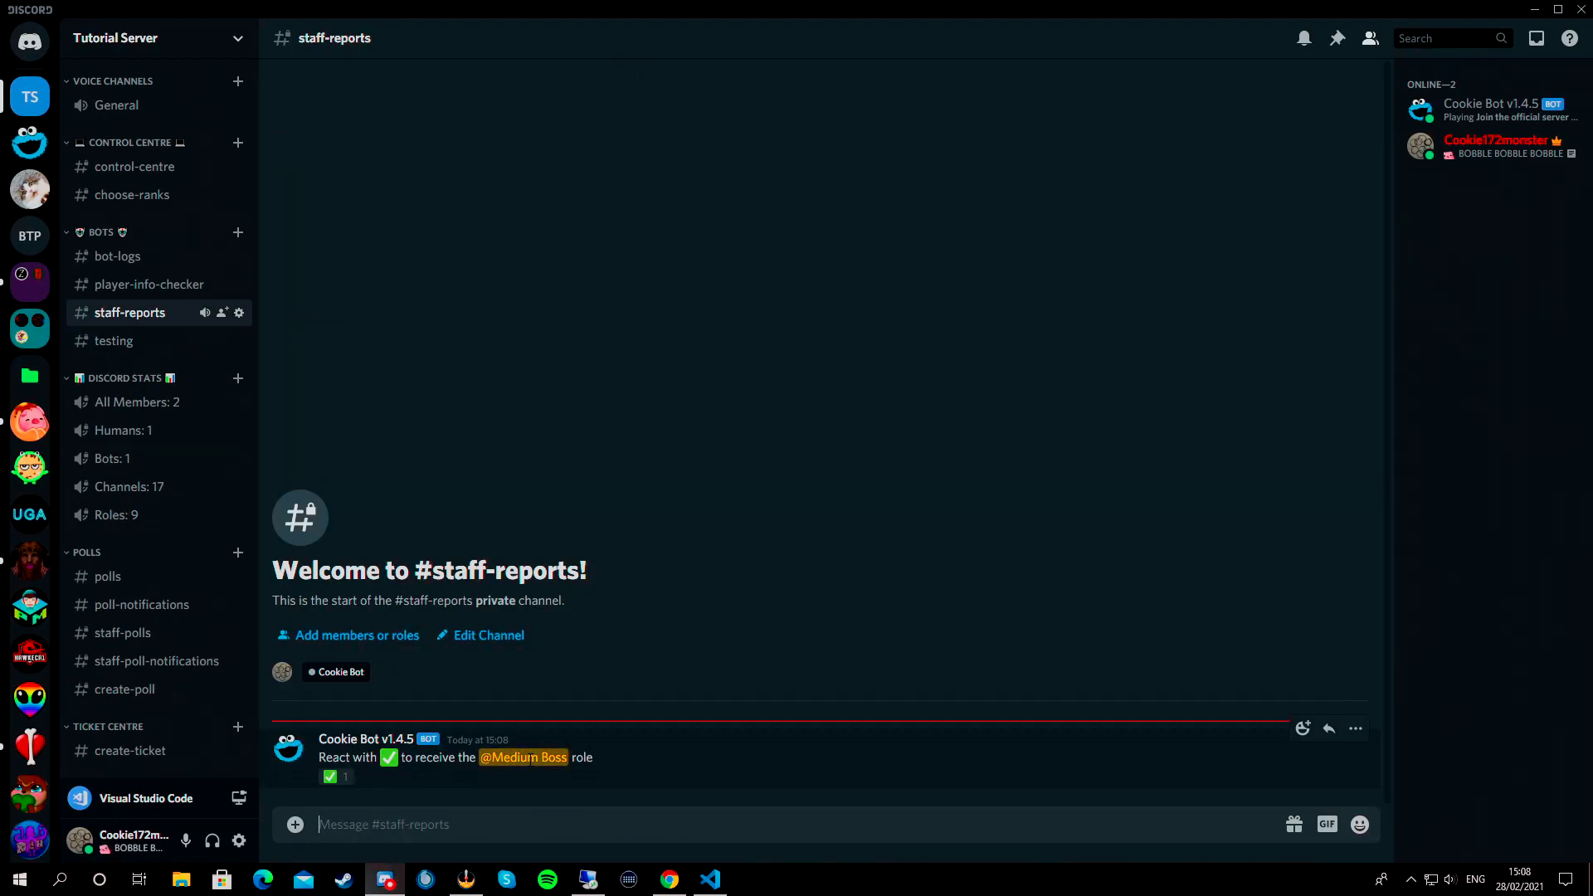
pyautogui.moveTo(319, 751); pyautogui.dragTo(619, 749)
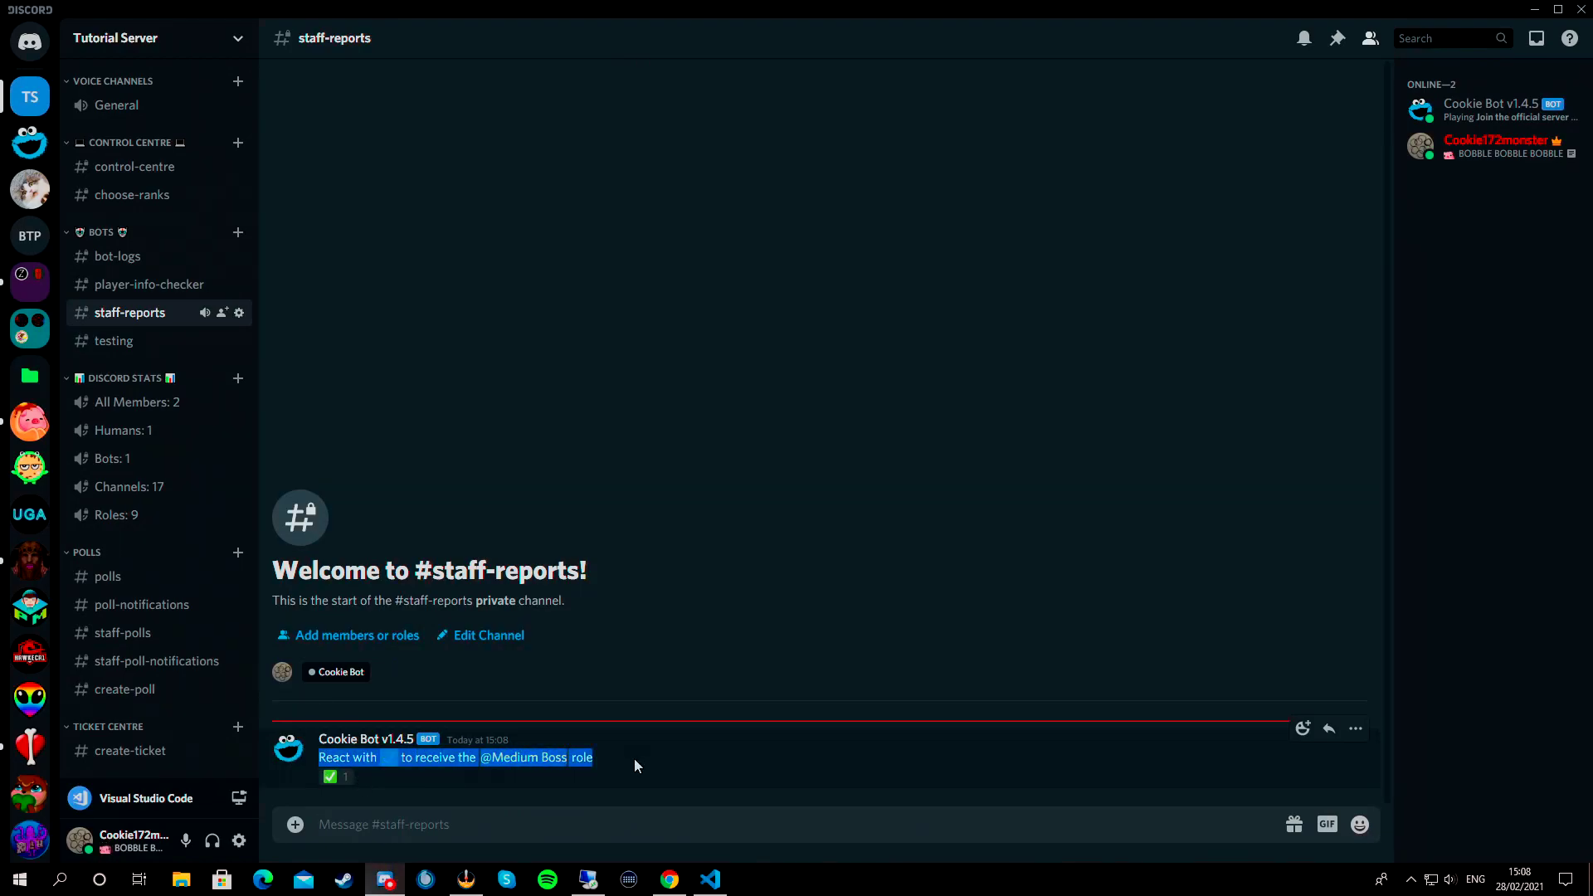
pyautogui.click(332, 778)
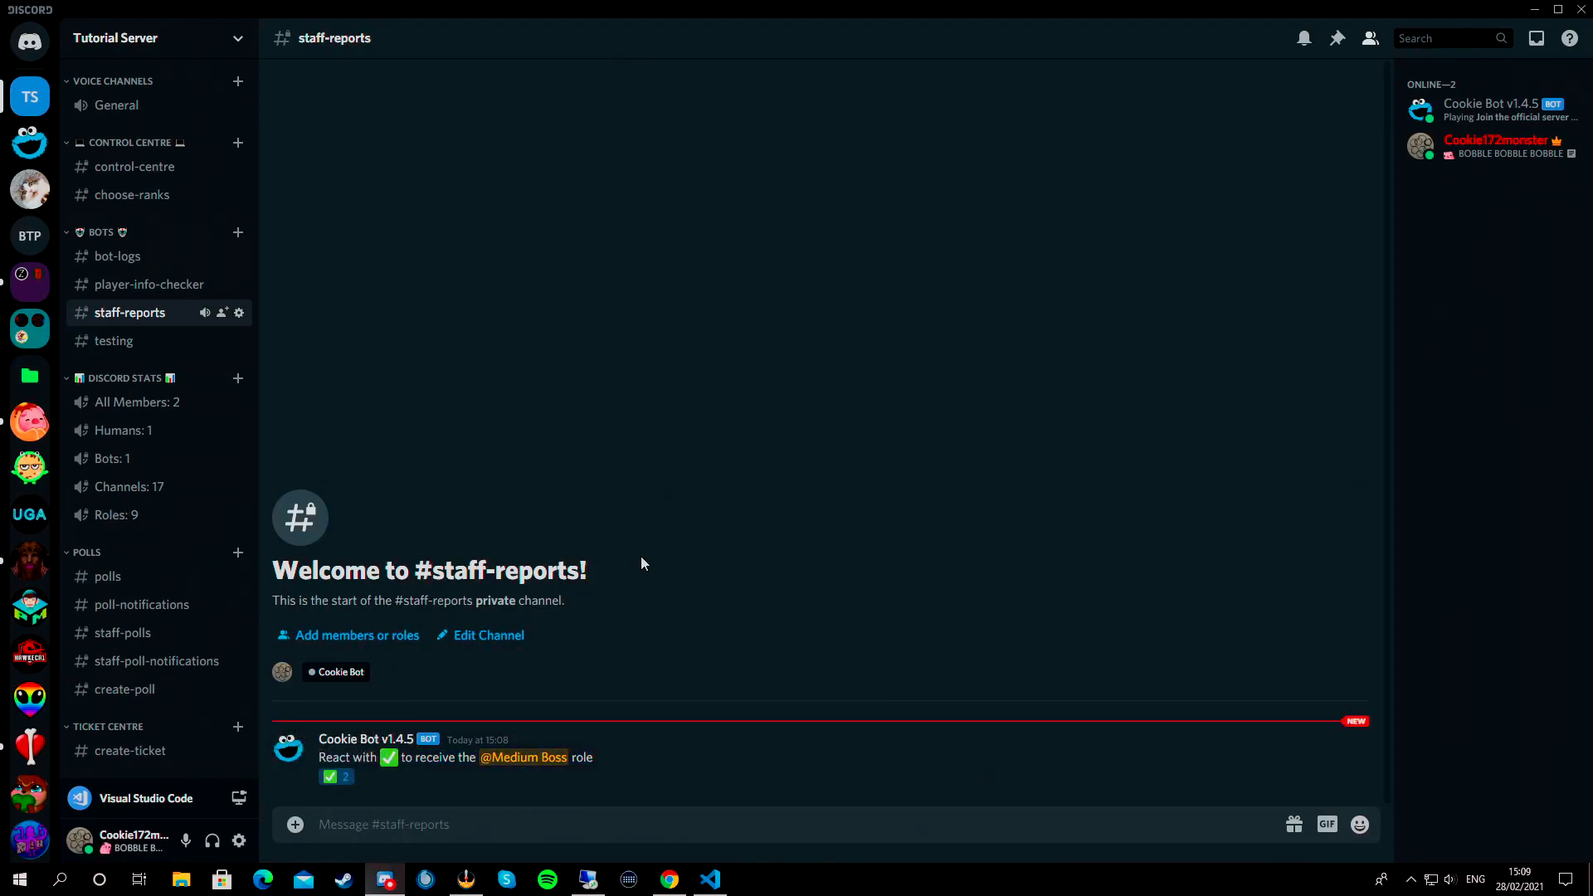
pyautogui.click(1497, 156)
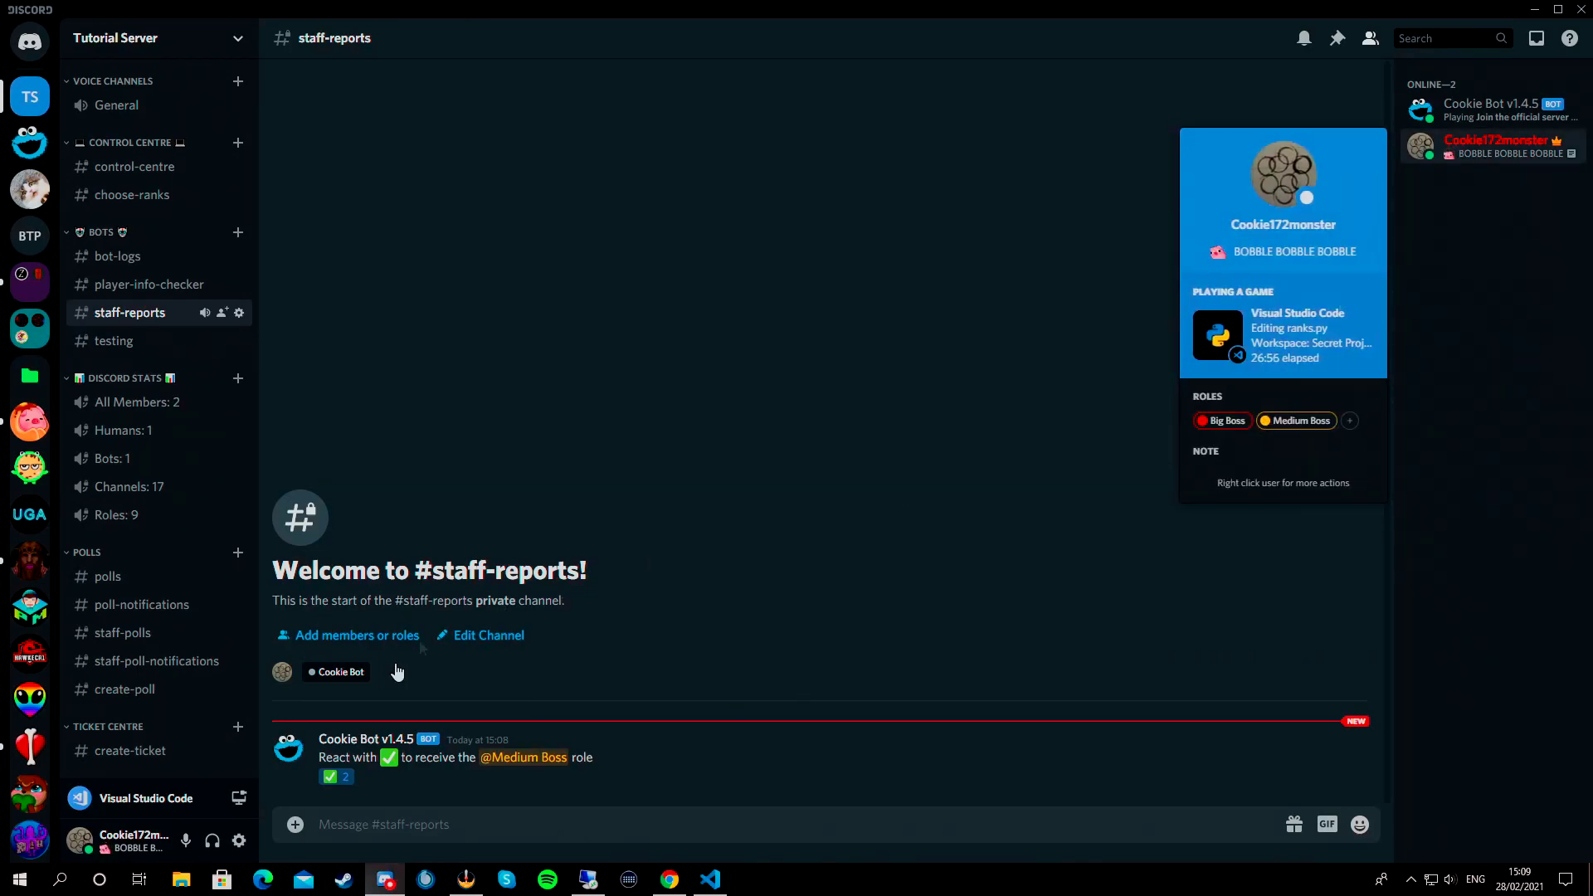
pyautogui.click(347, 786)
pyautogui.click(1486, 150)
pyautogui.click(835, 460)
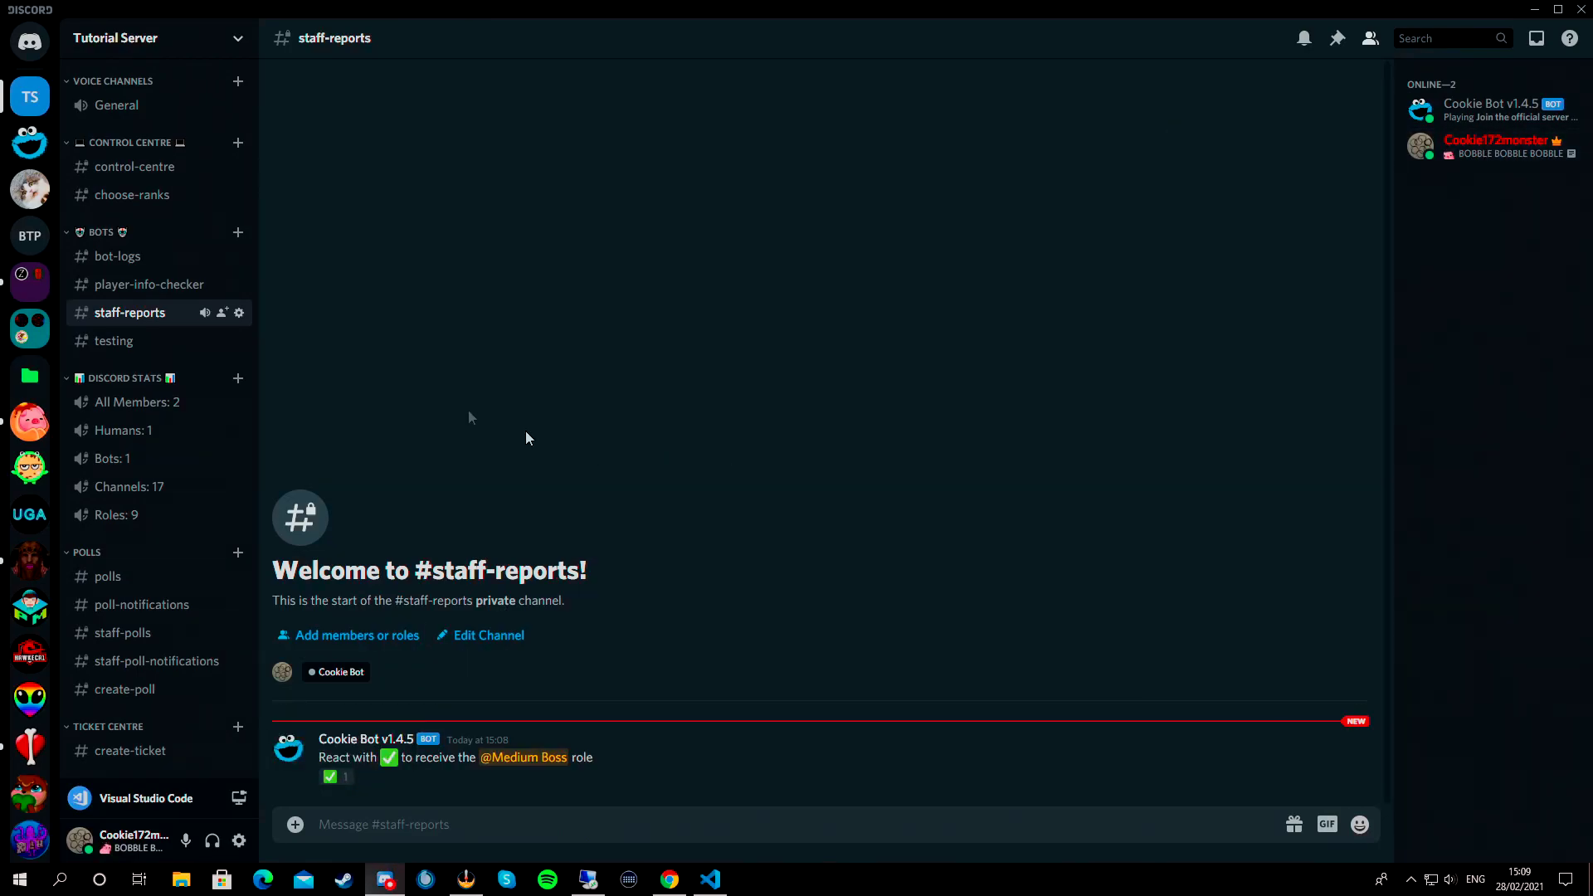
# Step: Send >new_reaction in #testing, answer ❌ to use an existing message, and choose message number 1
pyautogui.click(130, 347)
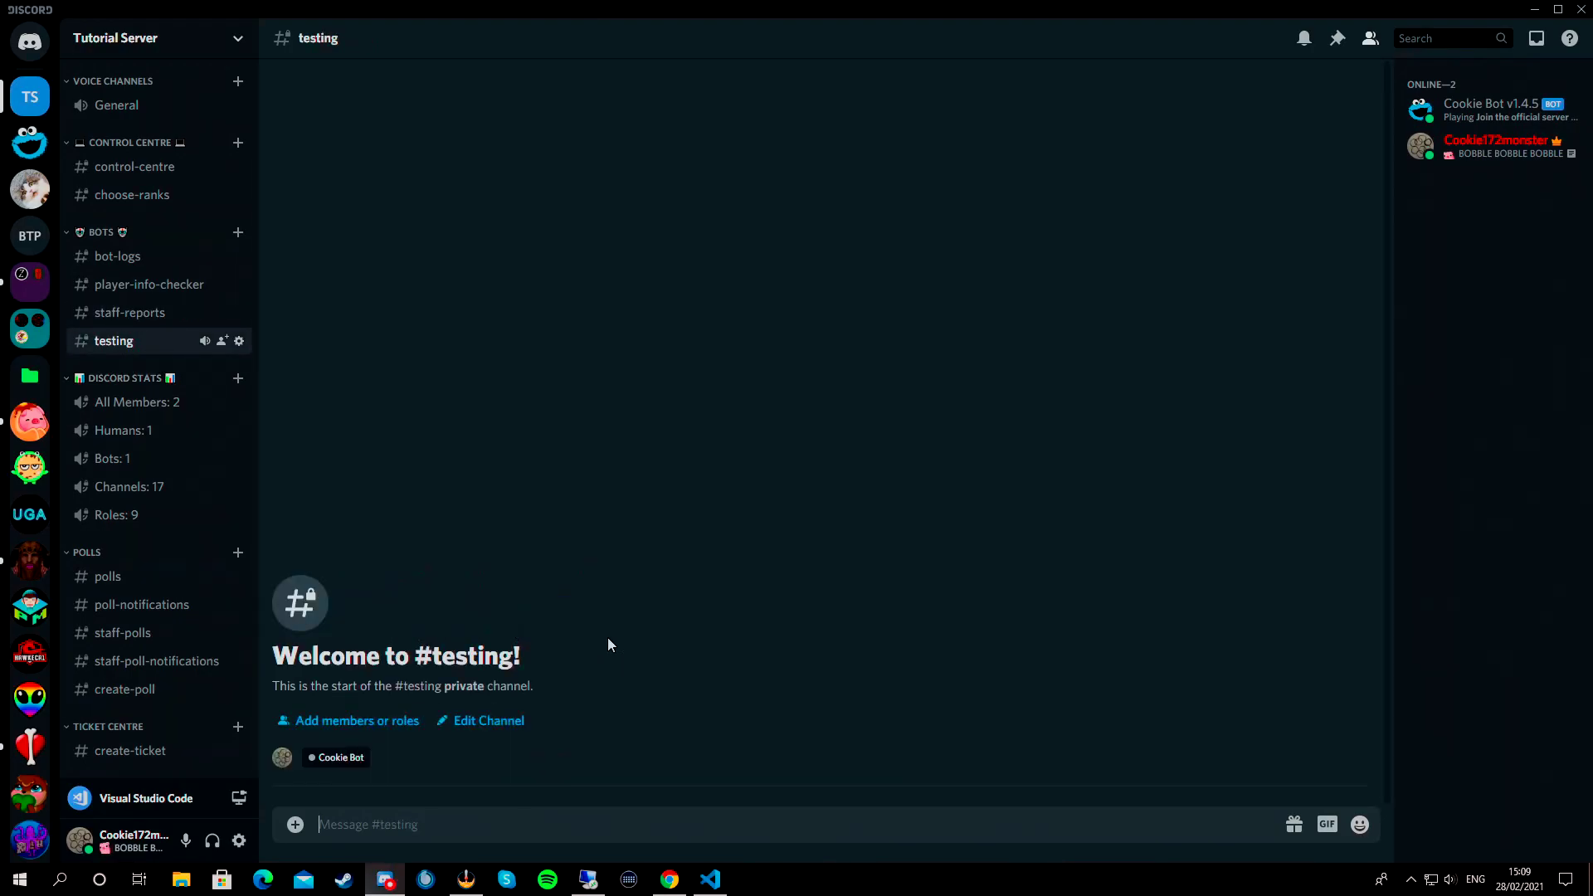
pyautogui.write('>new_reaction')
pyautogui.press('Return')
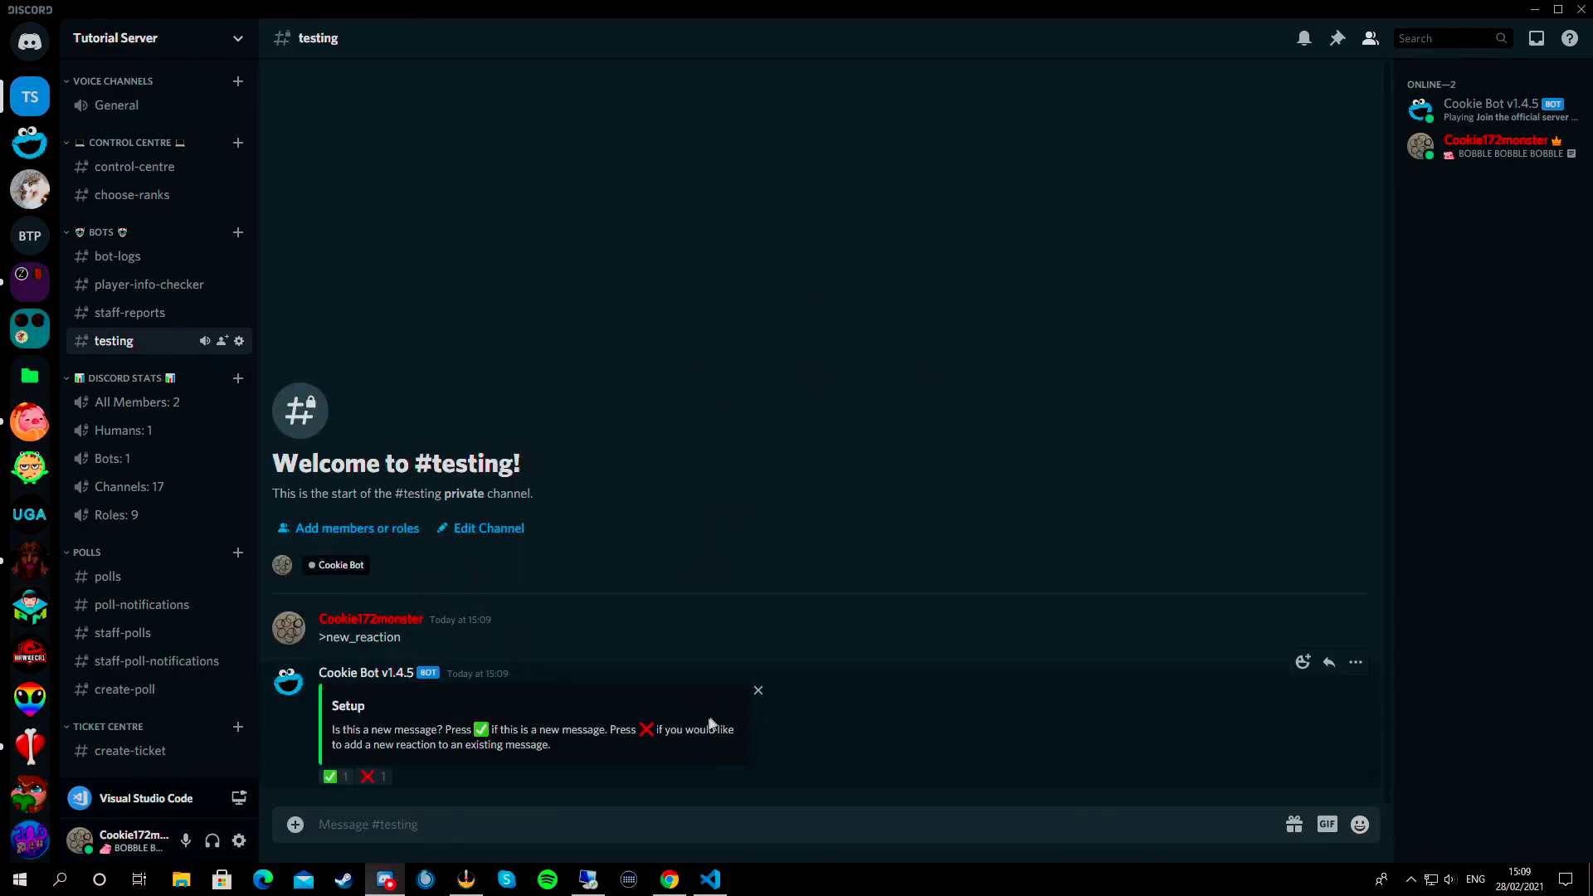
pyautogui.click(371, 777)
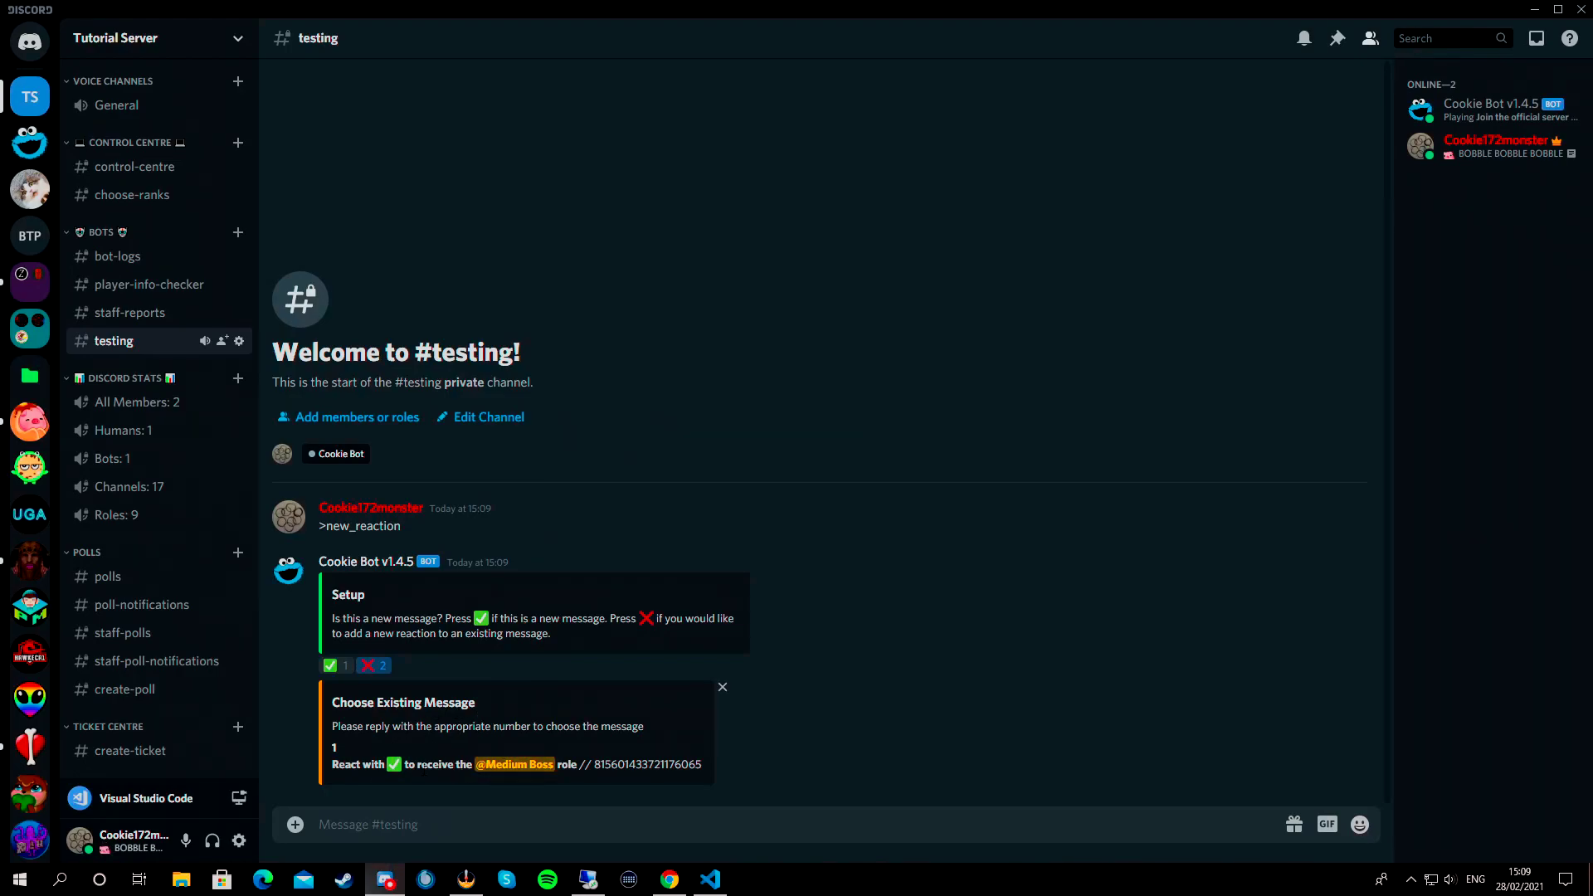
pyautogui.write('1')
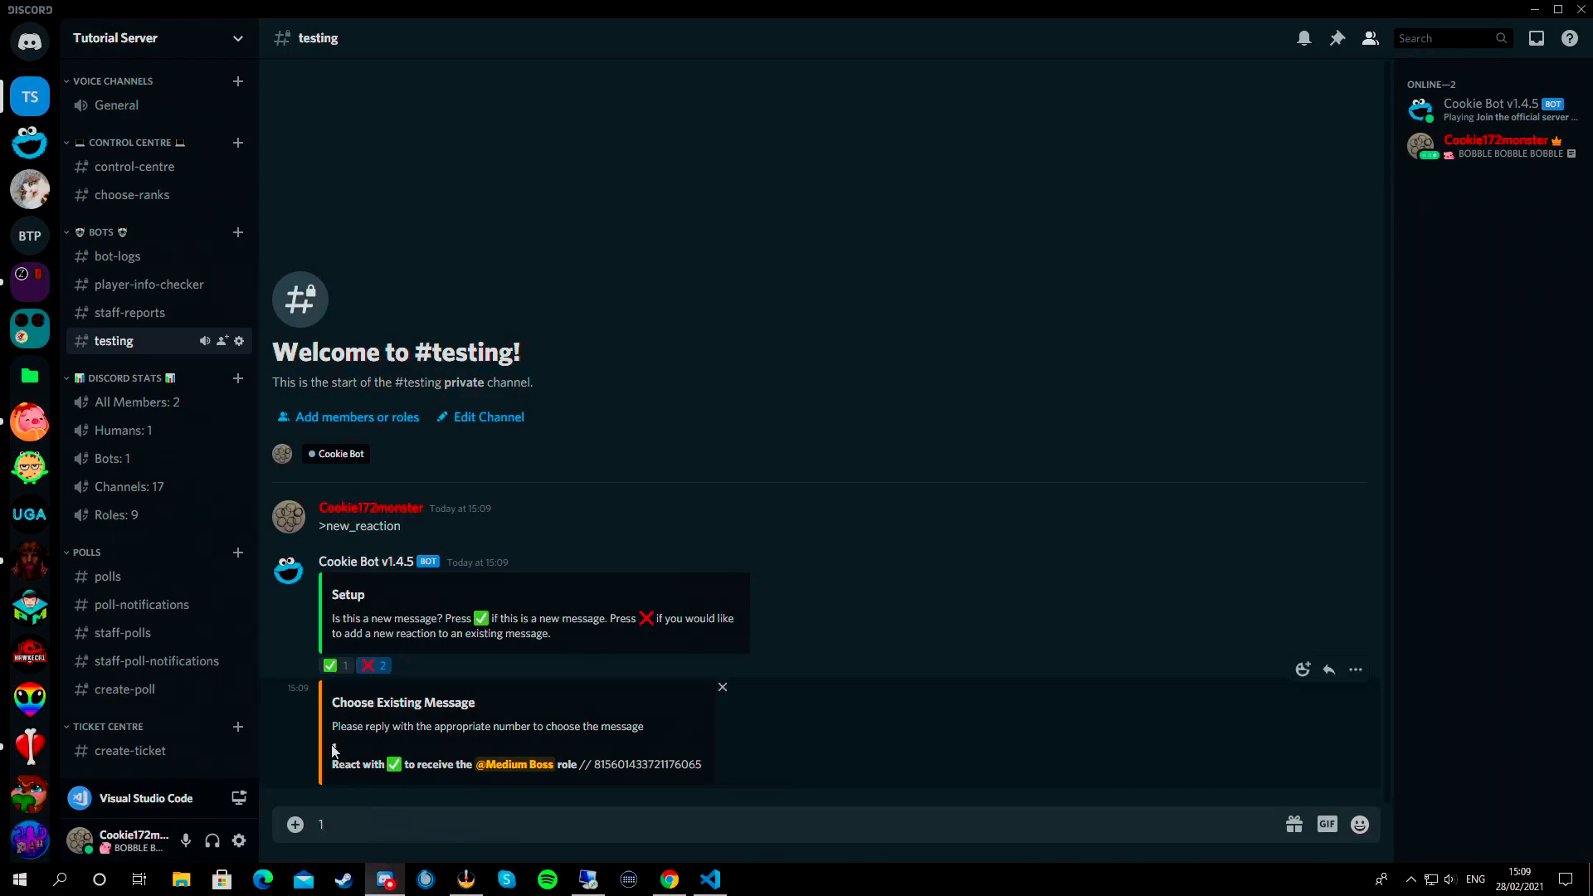
pyautogui.press('Return')
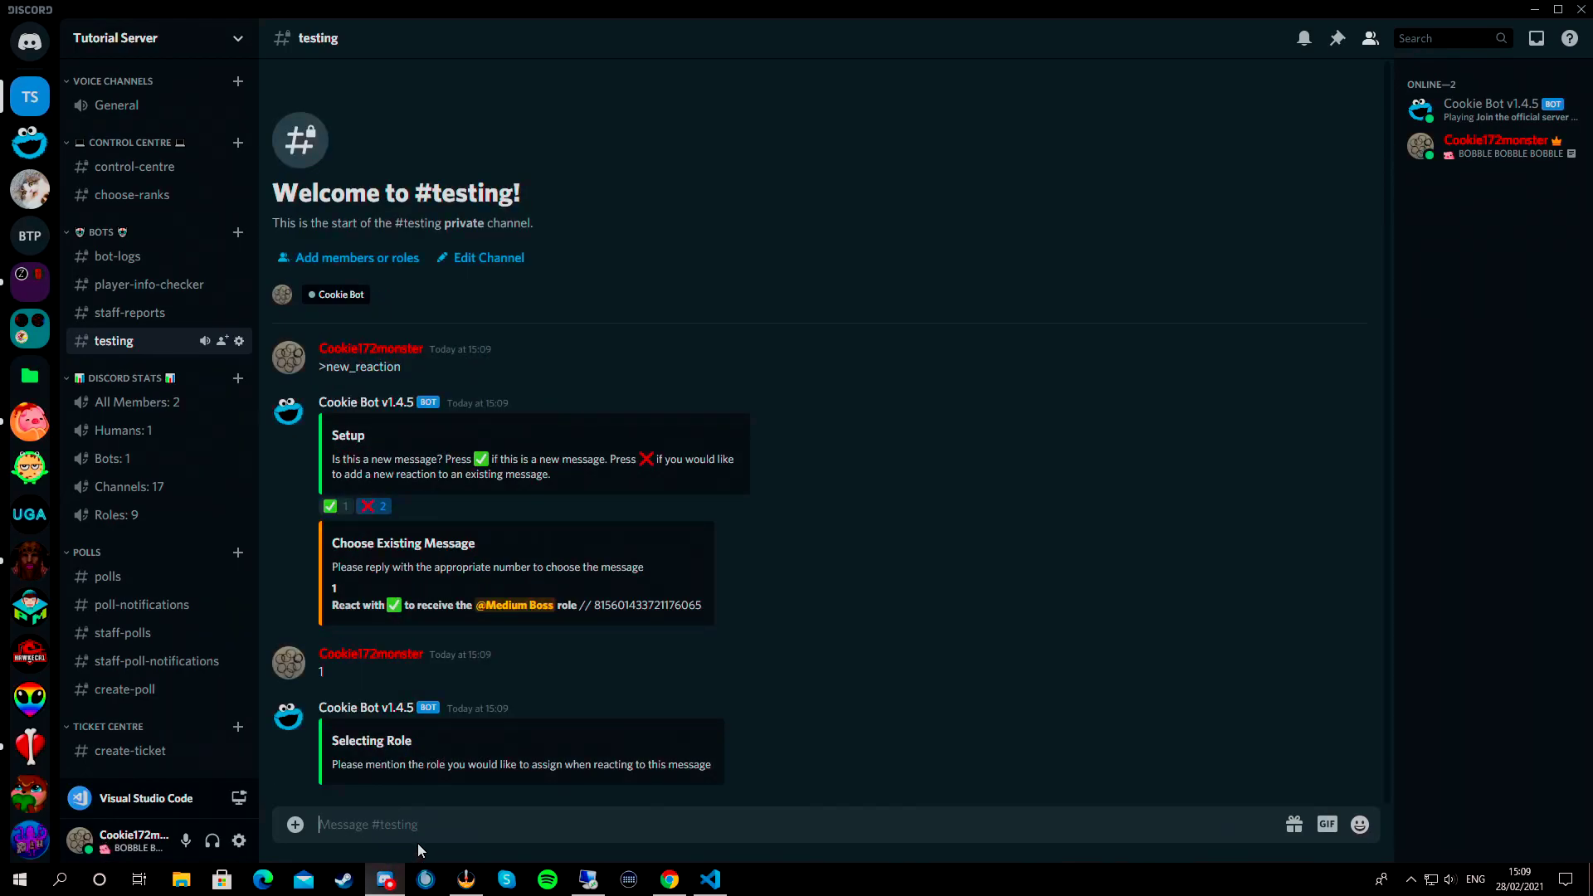
pyautogui.write('@')
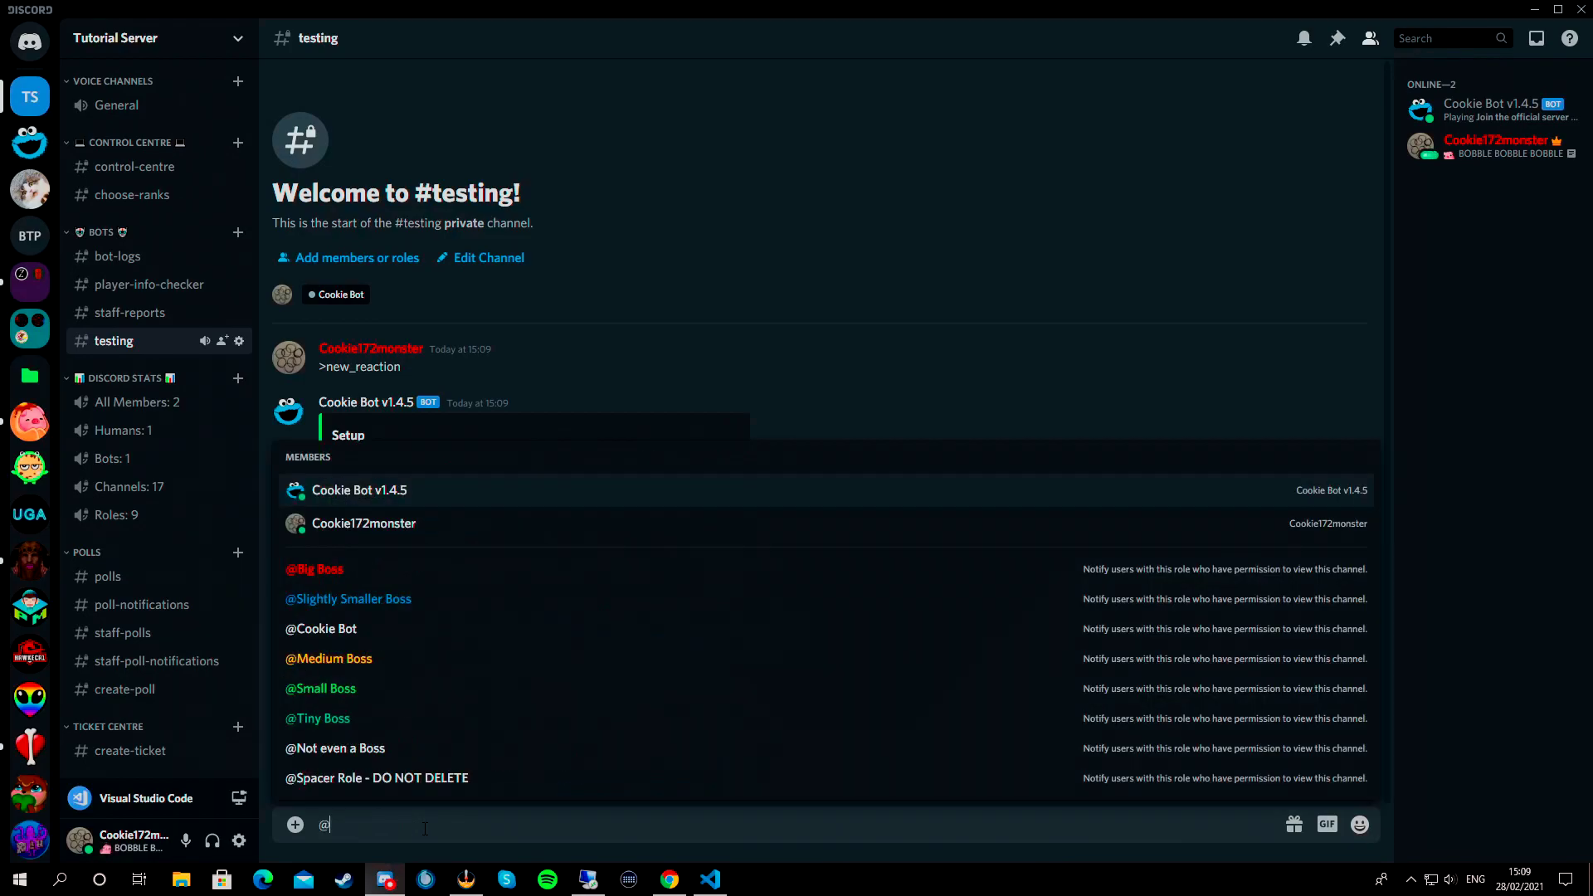
pyautogui.press('Down')
pyautogui.press('Down')
pyautogui.press('Down')
pyautogui.press('Down')
pyautogui.press('Down')
pyautogui.press('Down')
pyautogui.press('Return')
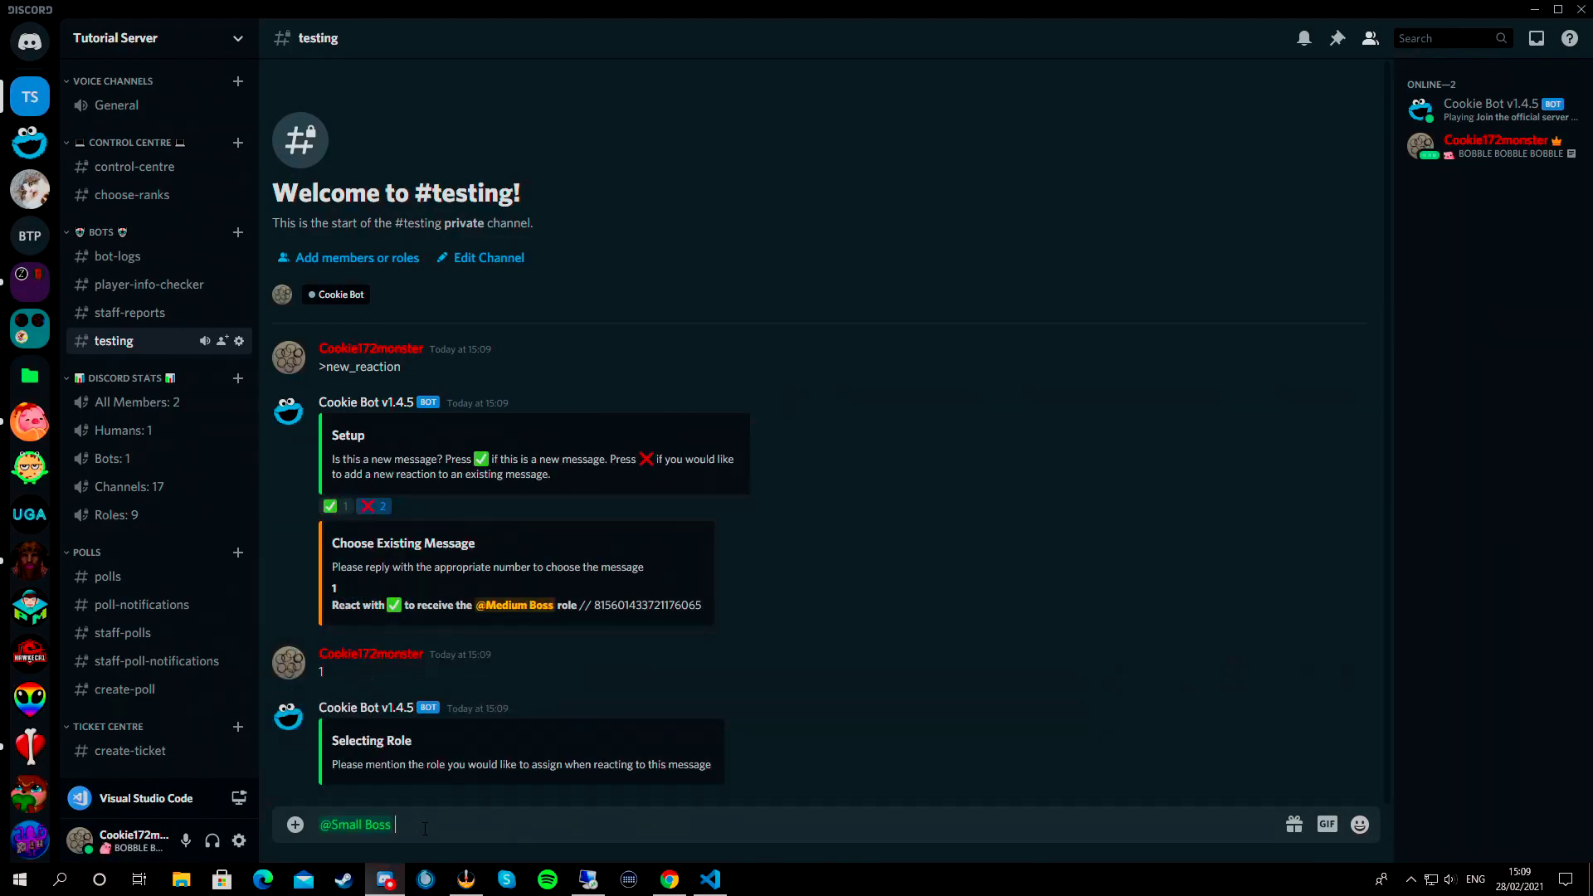
pyautogui.press('Return')
# Step: Answer the bot's emoji question with the standard smiley emoji, then confirm the choices with ✅
pyautogui.write(':')
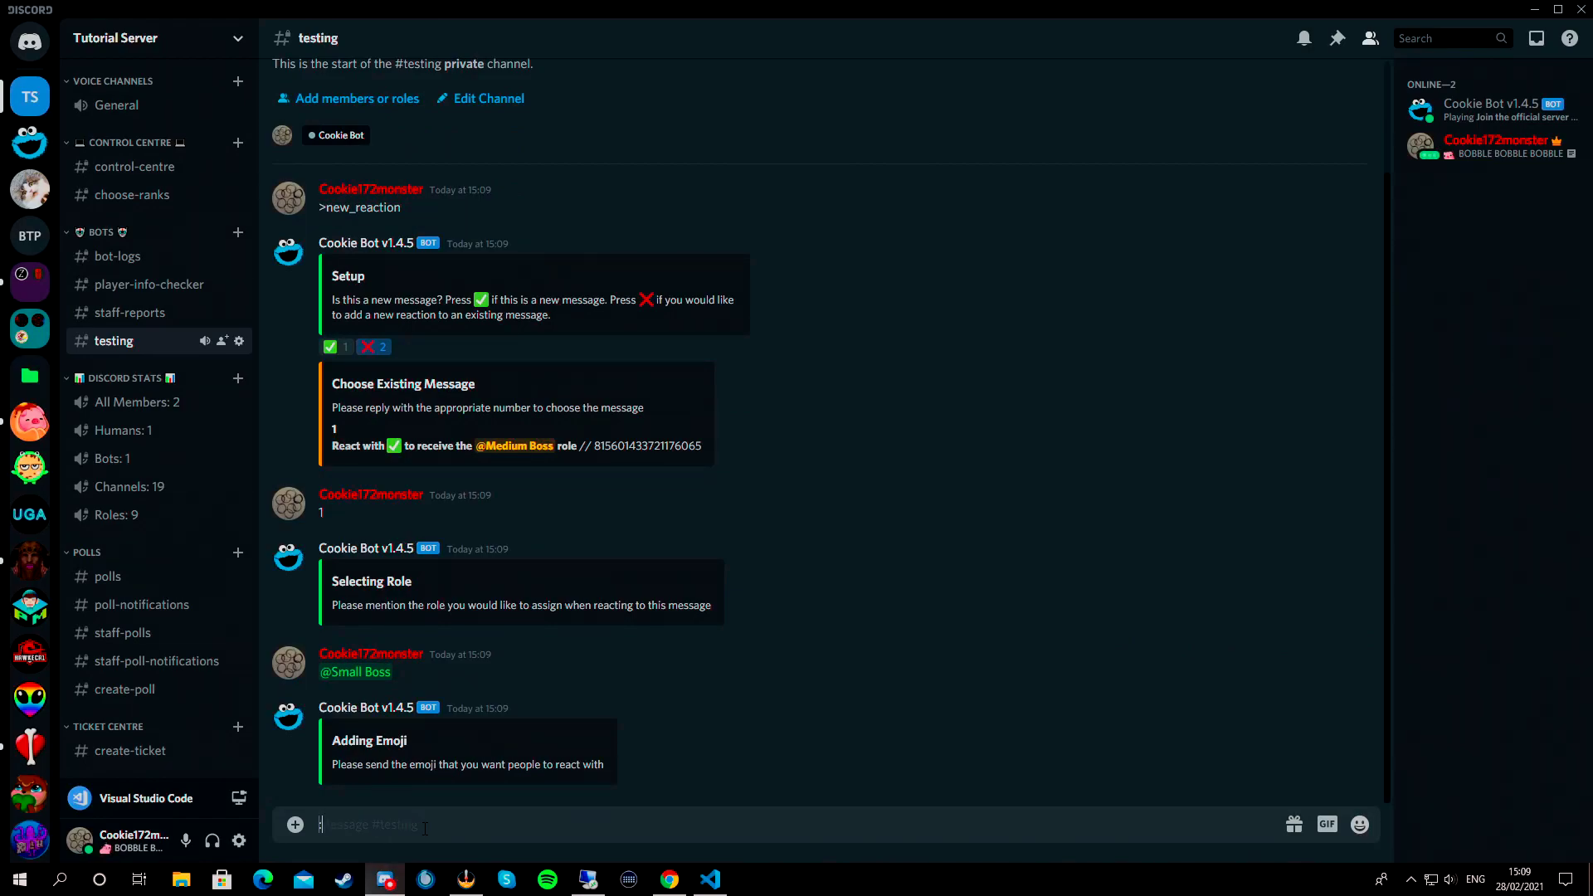
pyautogui.click(1359, 824)
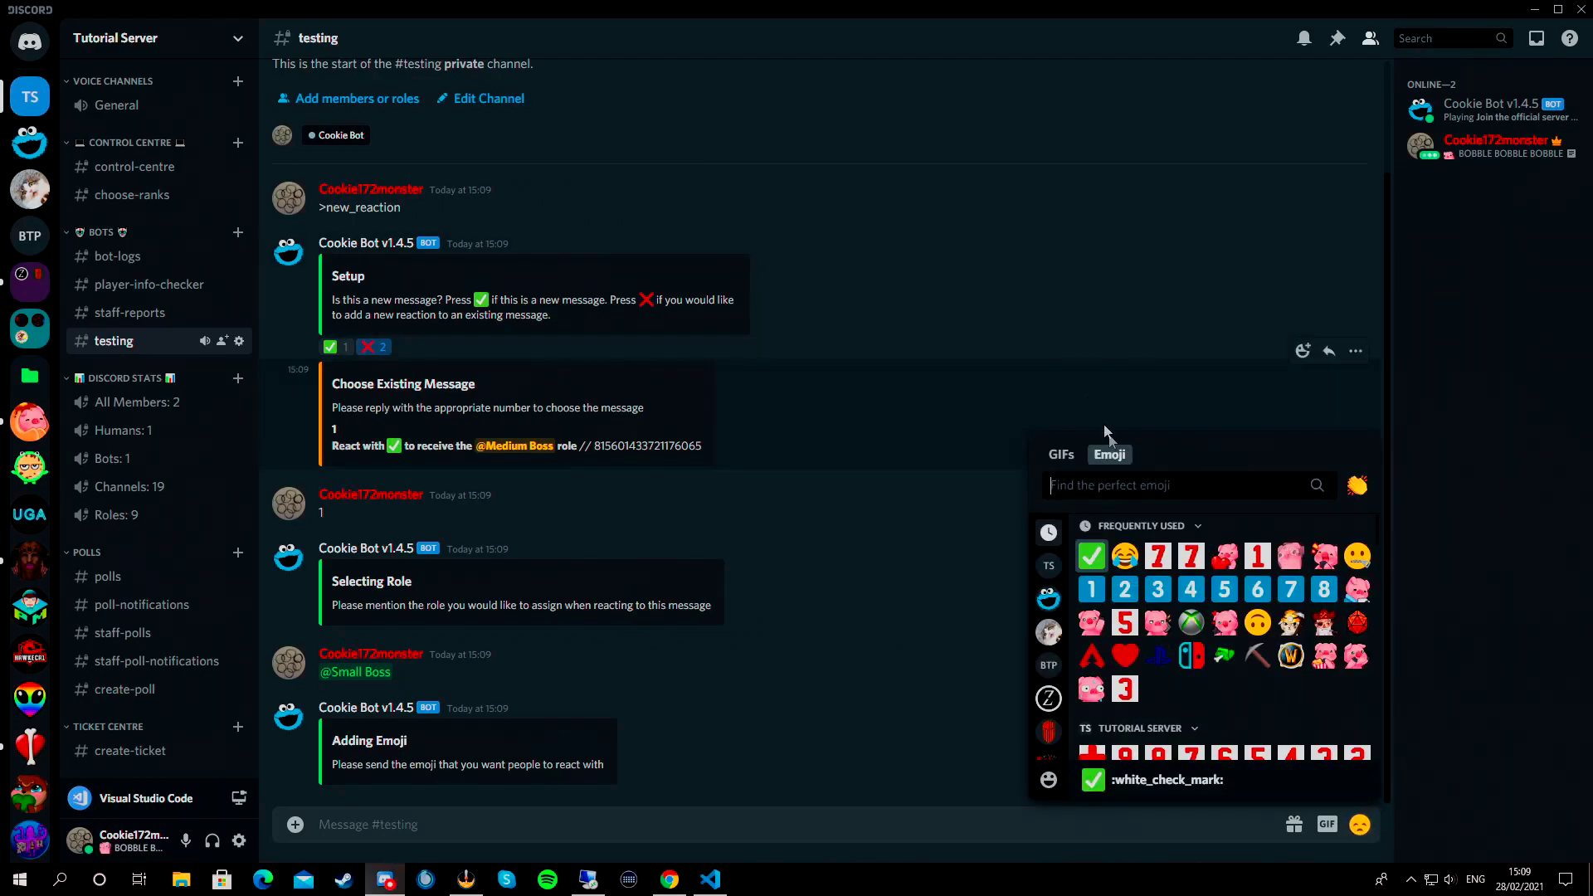
pyautogui.scroll(-1, 1200, 660)
pyautogui.scroll(1, 1198, 660)
pyautogui.scroll(-2, 1242, 690)
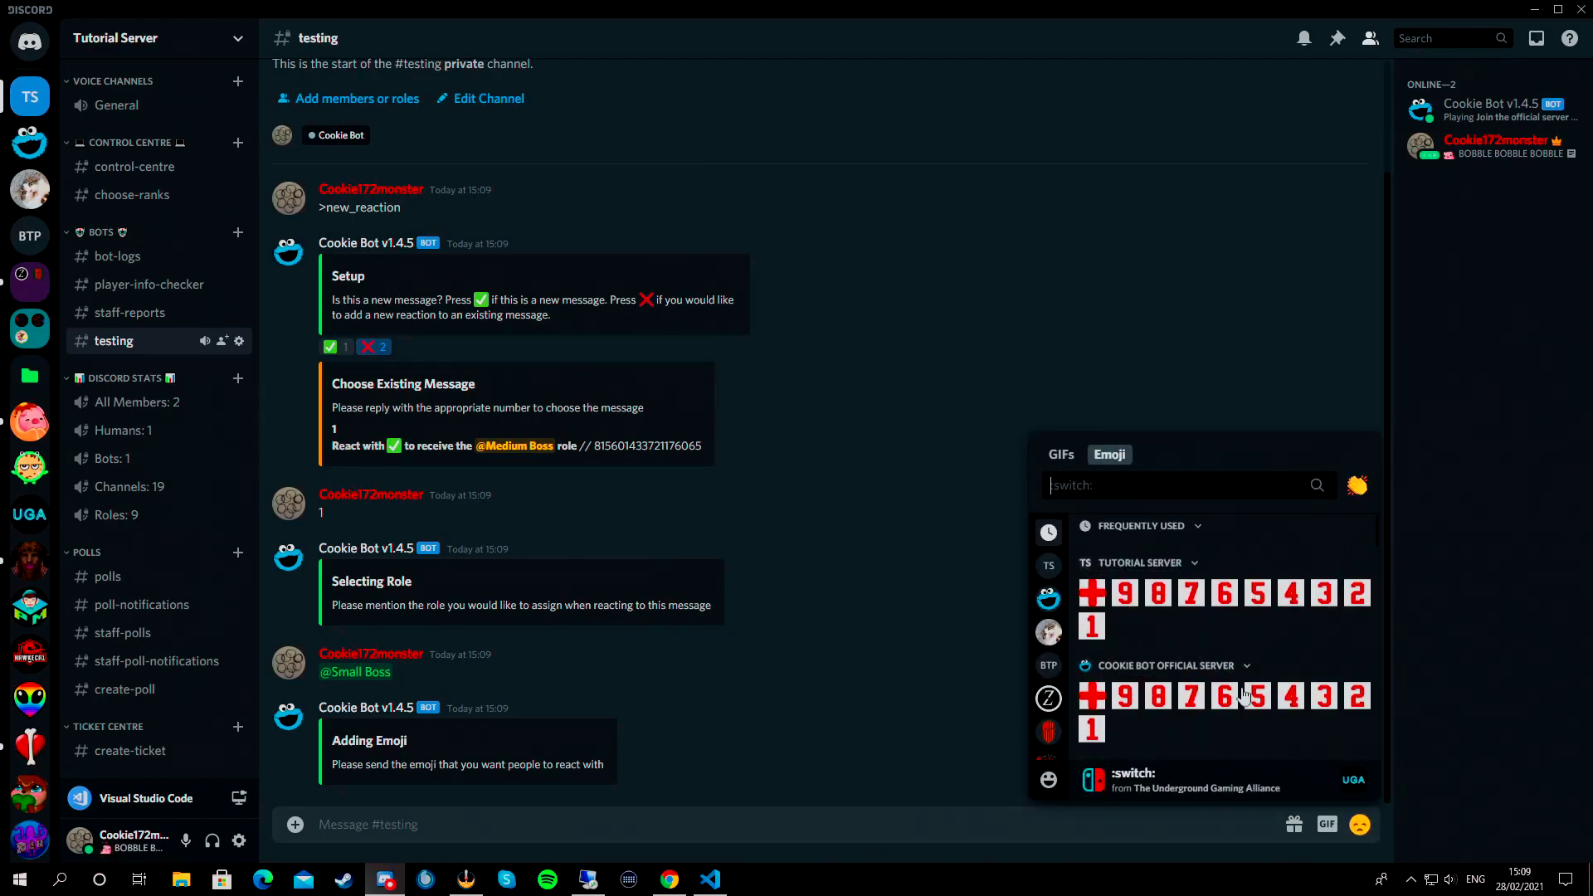
pyautogui.scroll(-5, 1243, 693)
pyautogui.scroll(-5, 1242, 693)
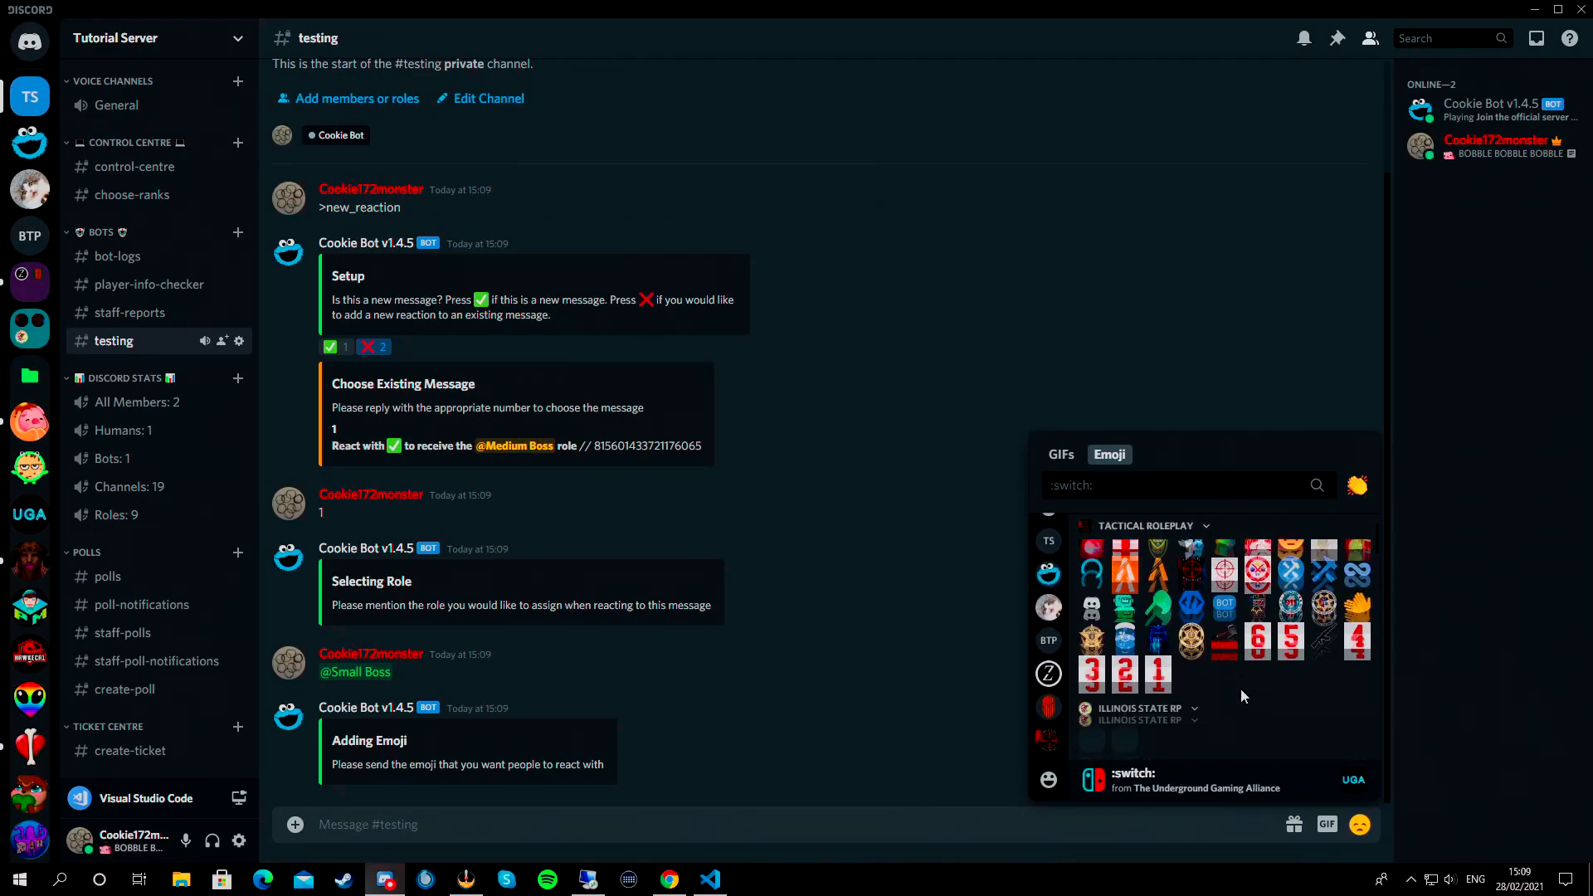
pyautogui.click(1049, 781)
pyautogui.click(1125, 589)
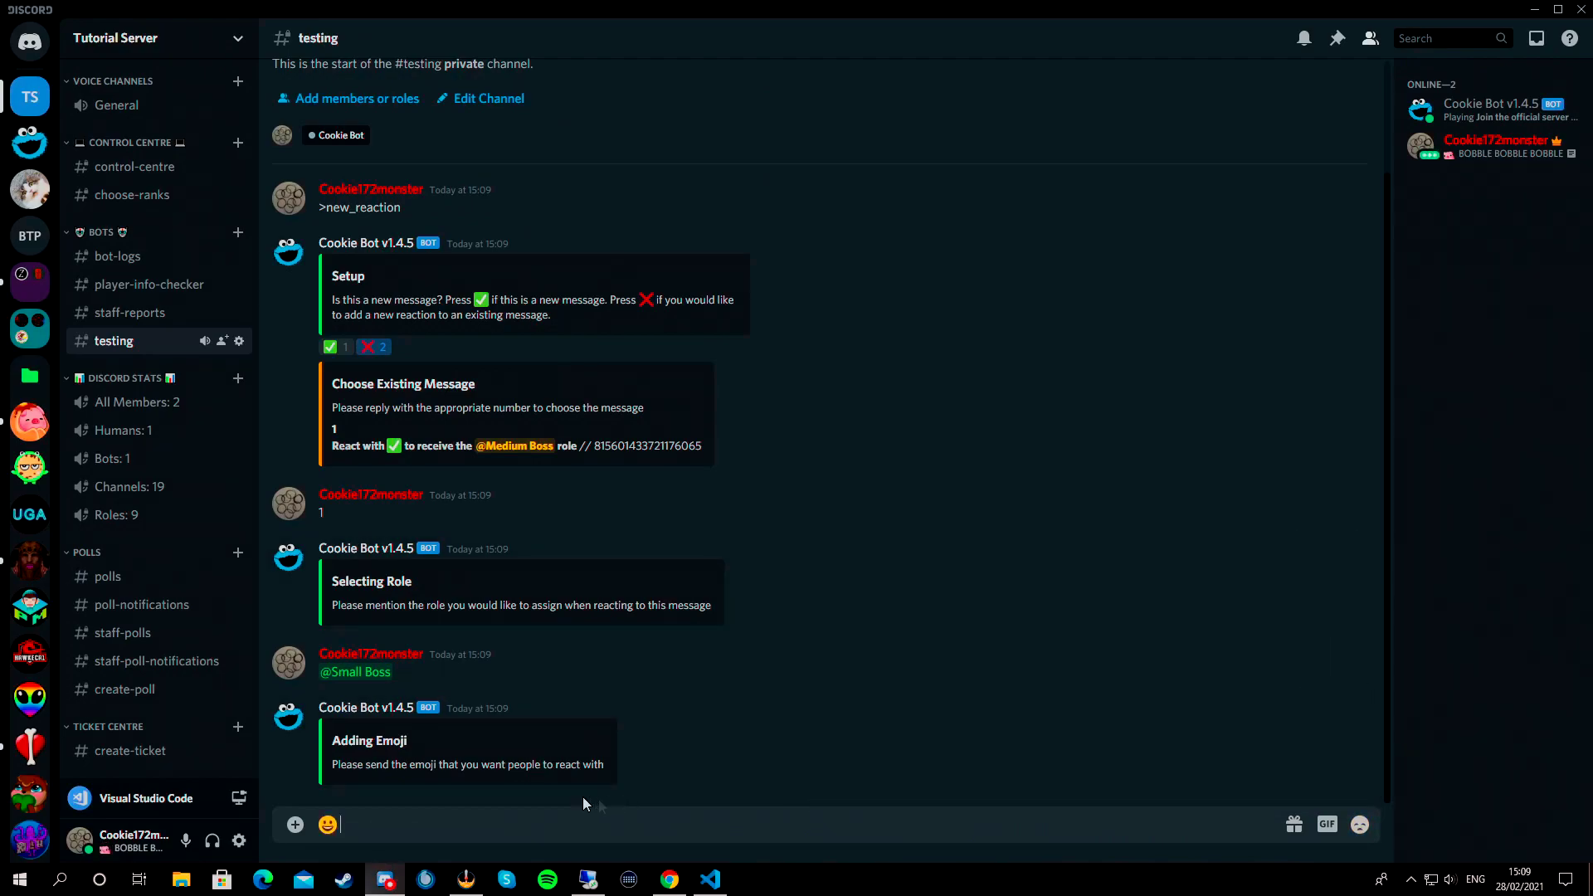
pyautogui.press('Return')
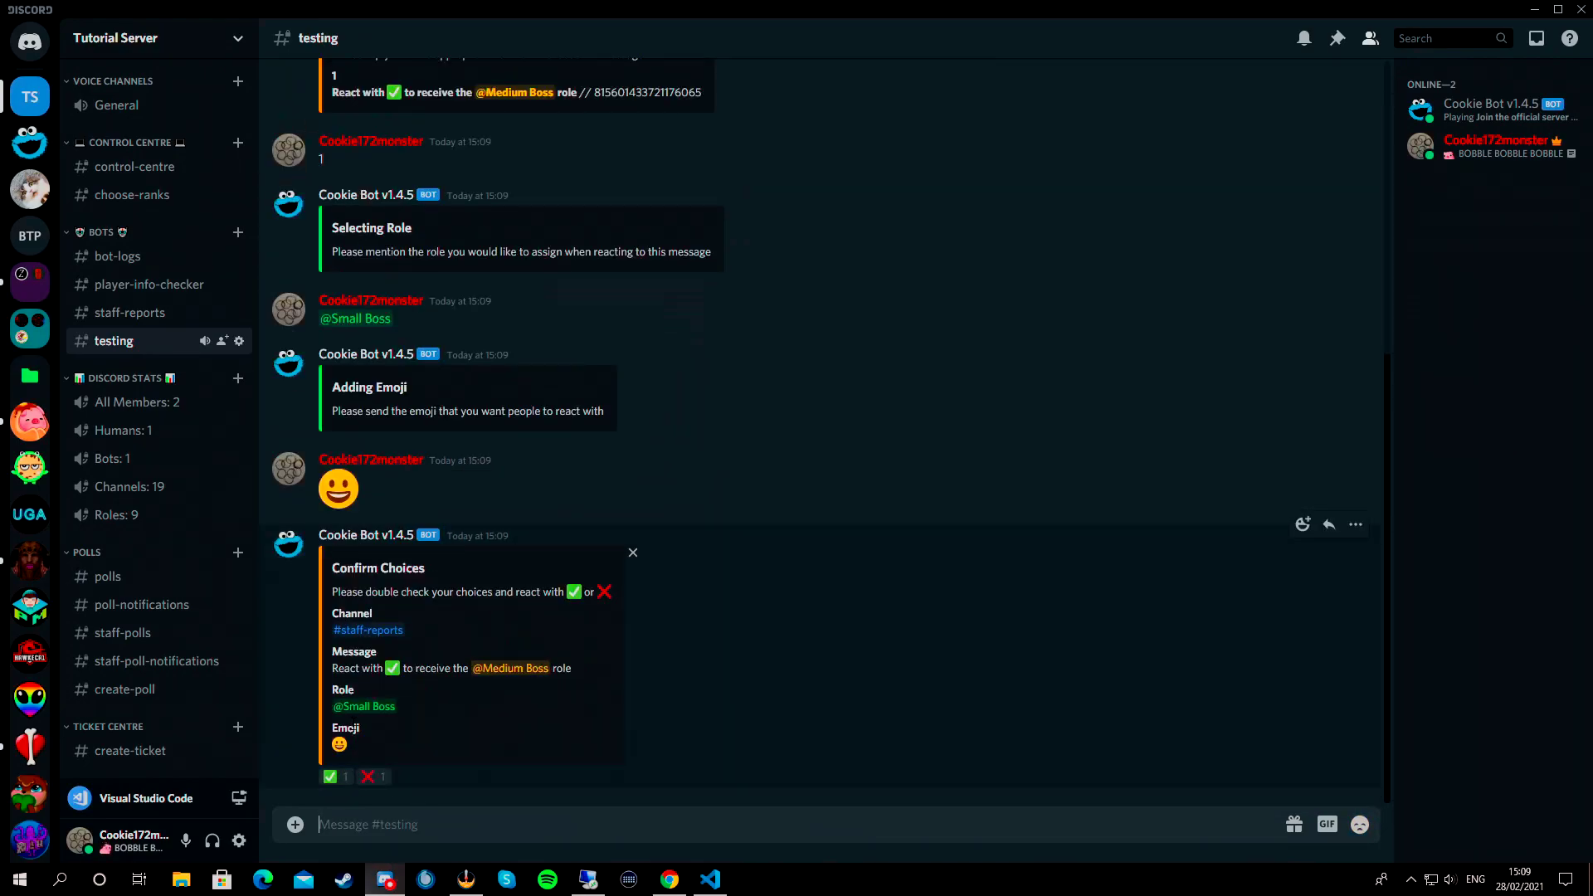
pyautogui.click(331, 777)
pyautogui.click(141, 313)
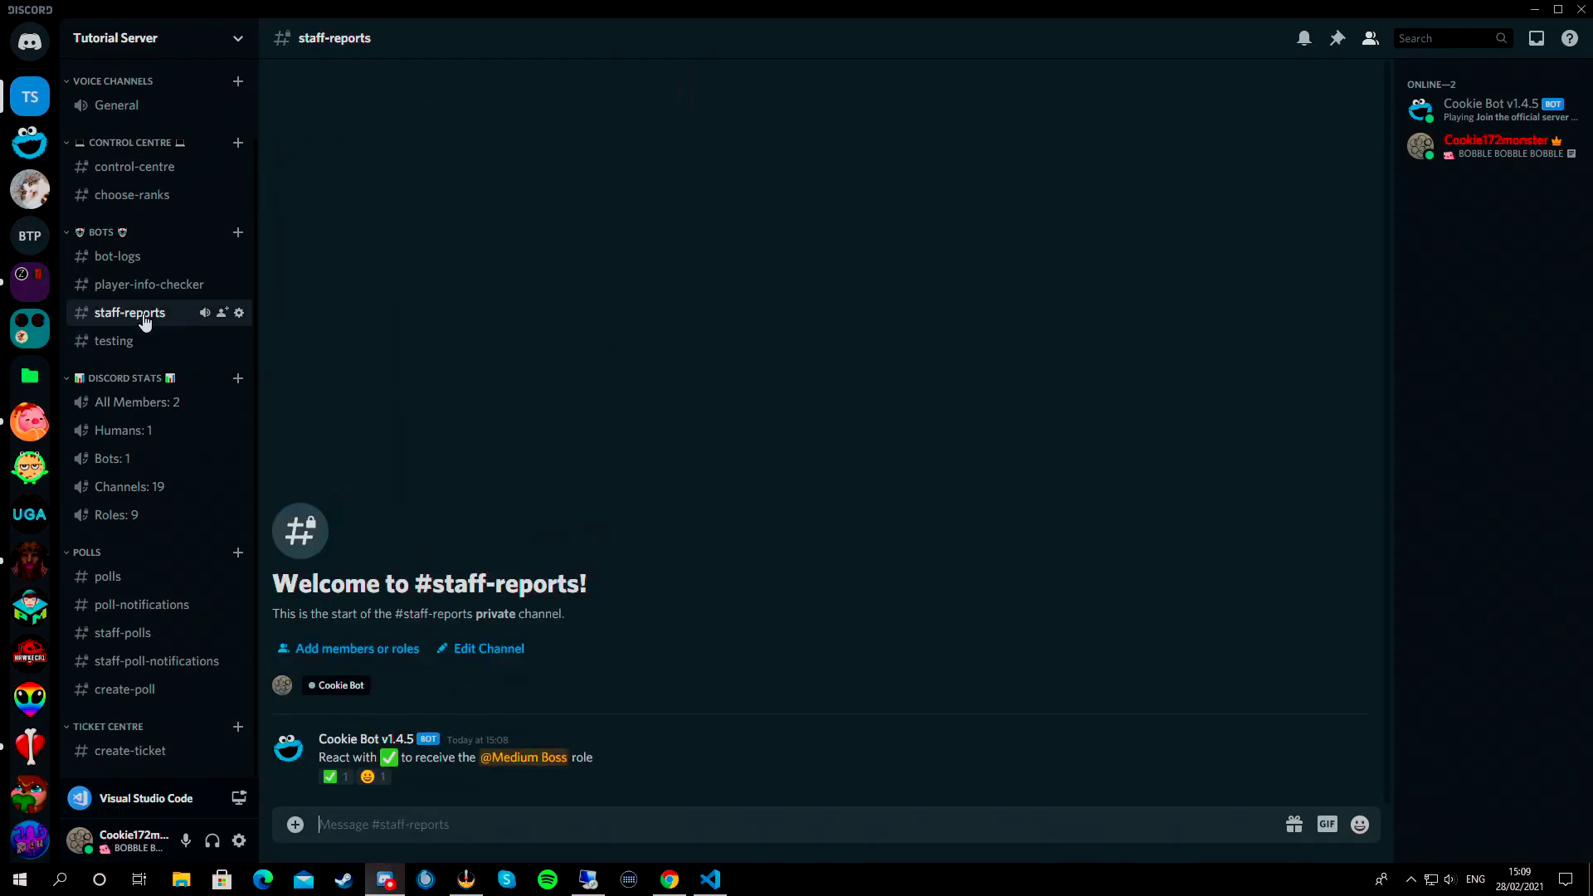
pyautogui.click(368, 777)
pyautogui.click(1491, 157)
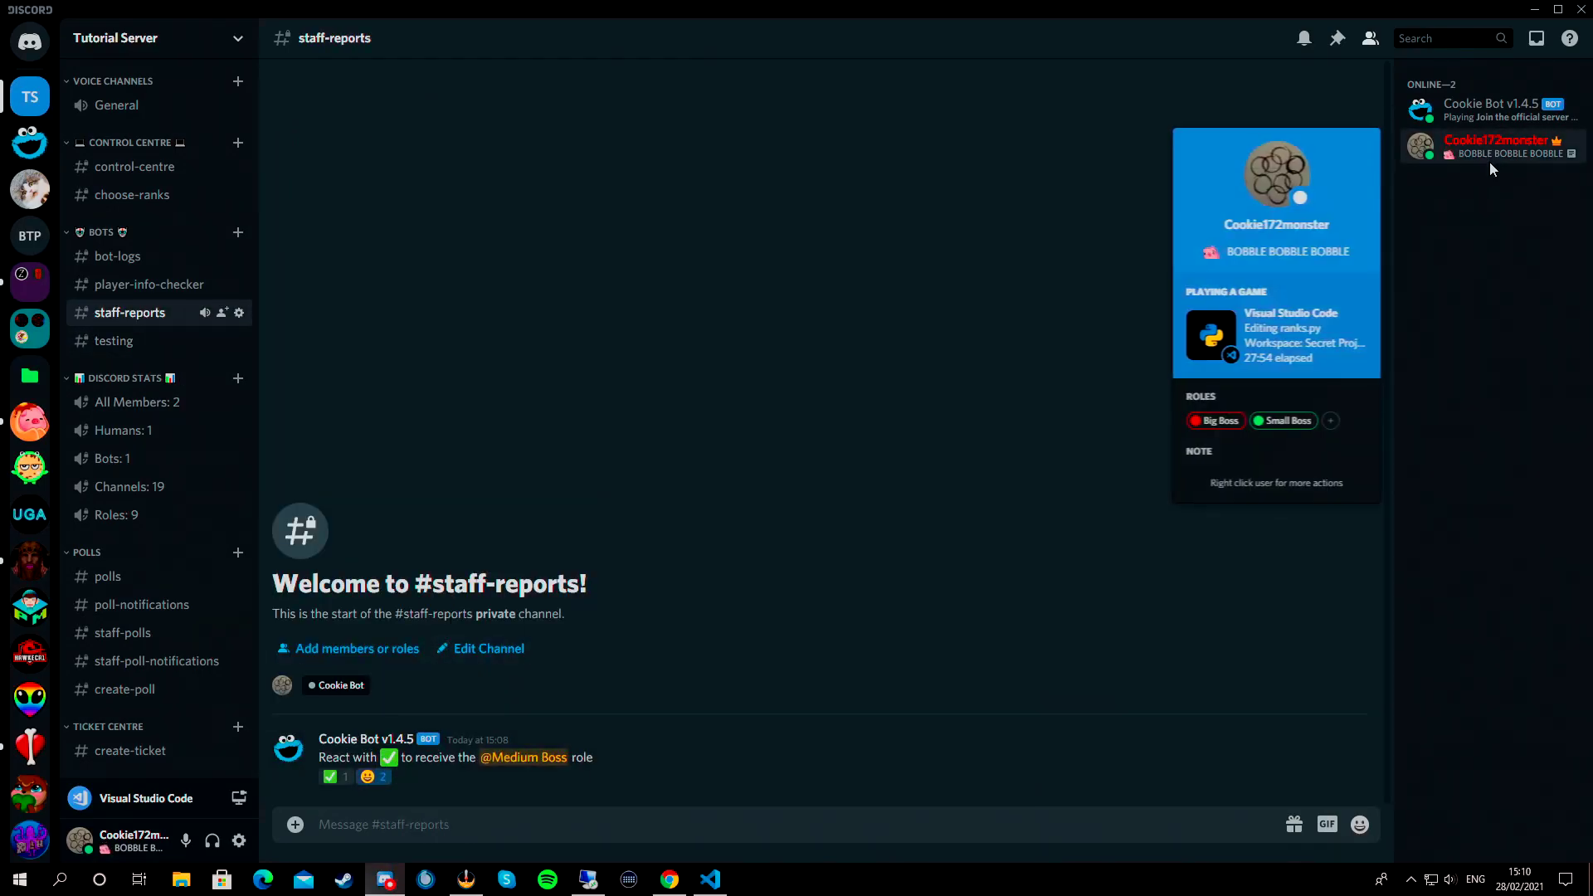
pyautogui.click(820, 446)
# Step: Remove your smiley reaction from the bot's message and check your own profile's roles again
pyautogui.click(368, 777)
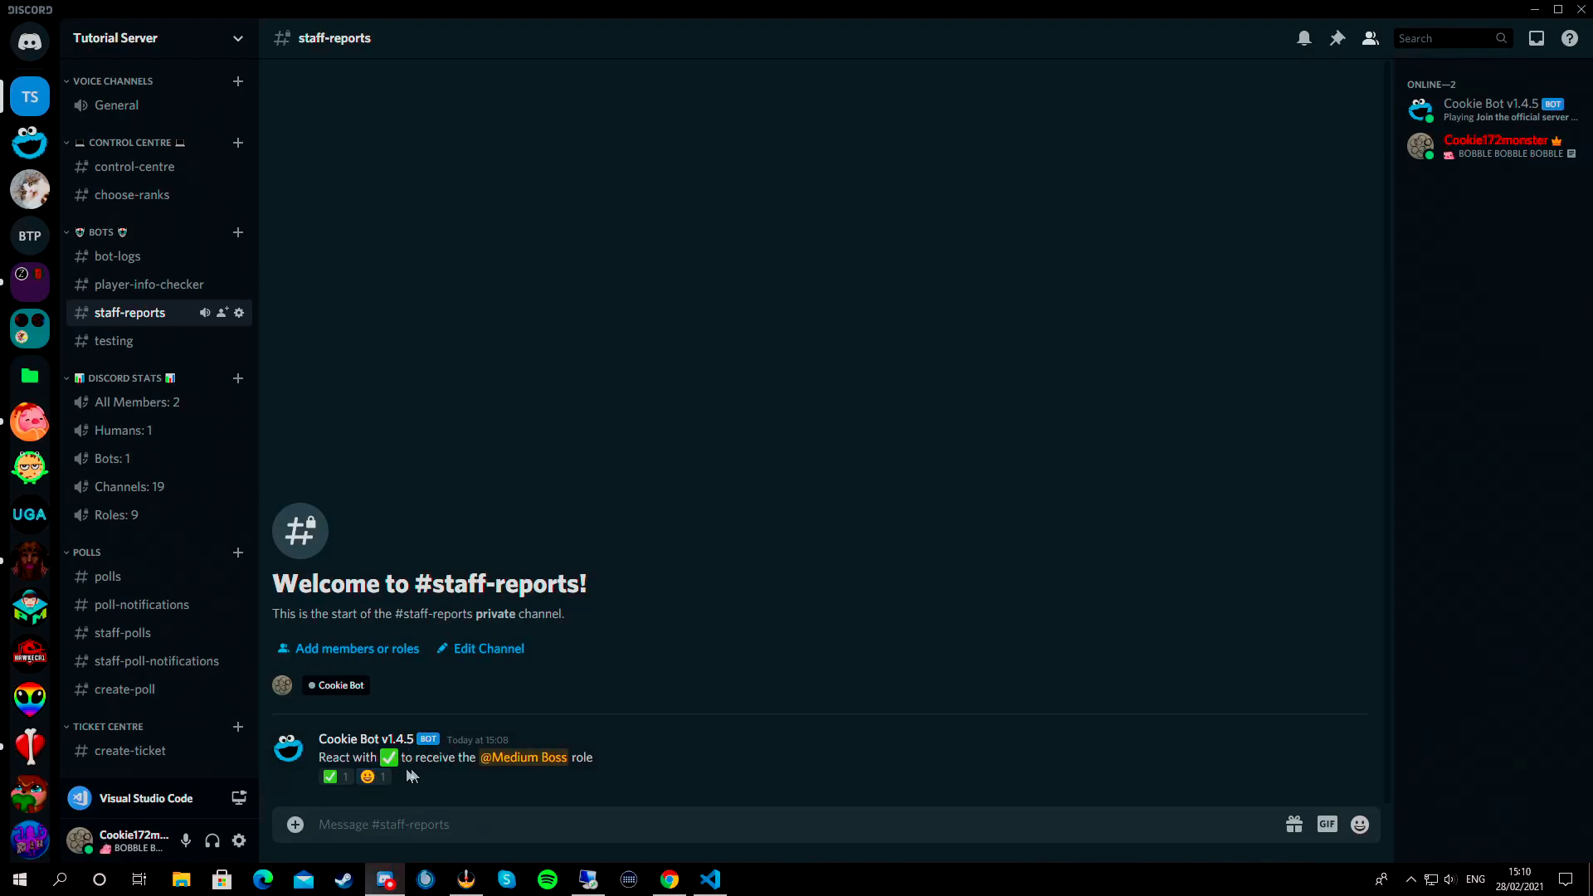
pyautogui.click(1461, 150)
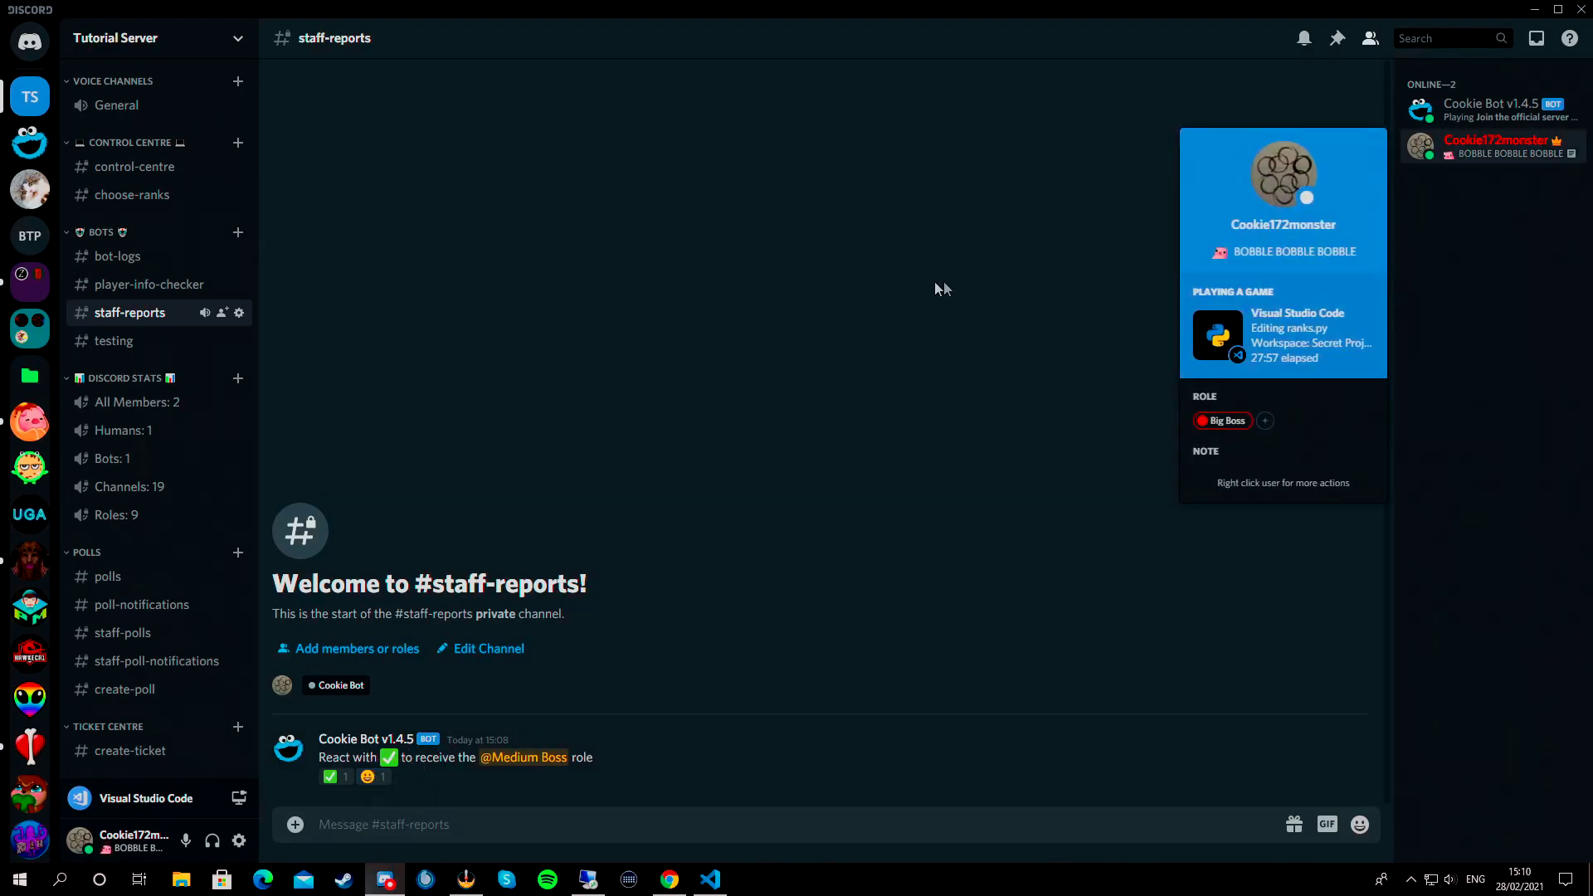
pyautogui.click(863, 286)
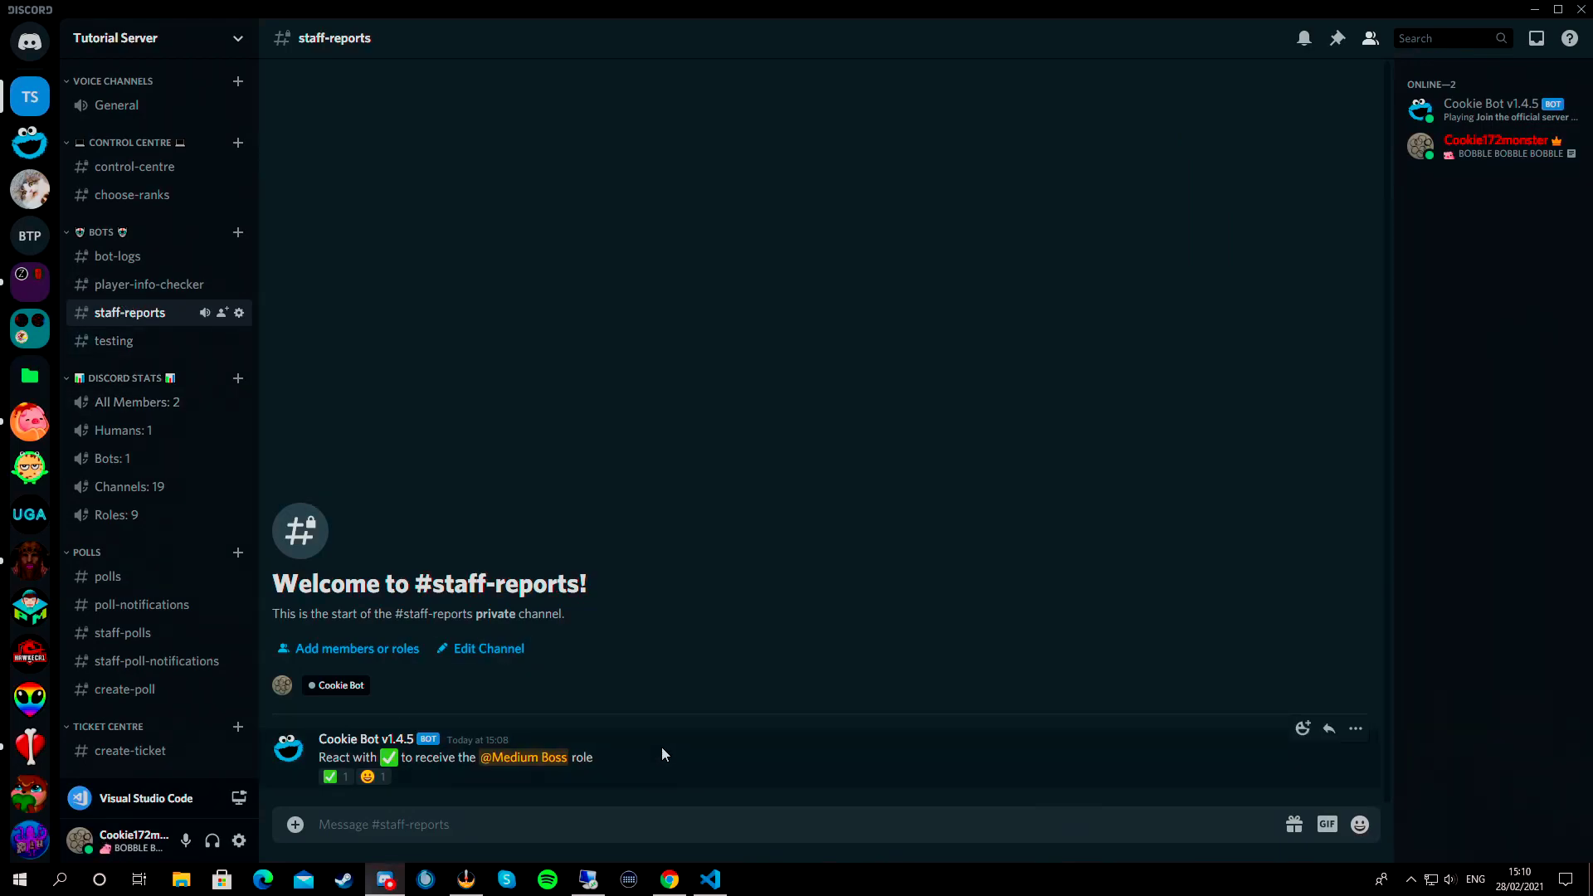
# Step: Send >edit in #testing without arguments, then view the reaction-role message in #staff-reports
pyautogui.click(117, 341)
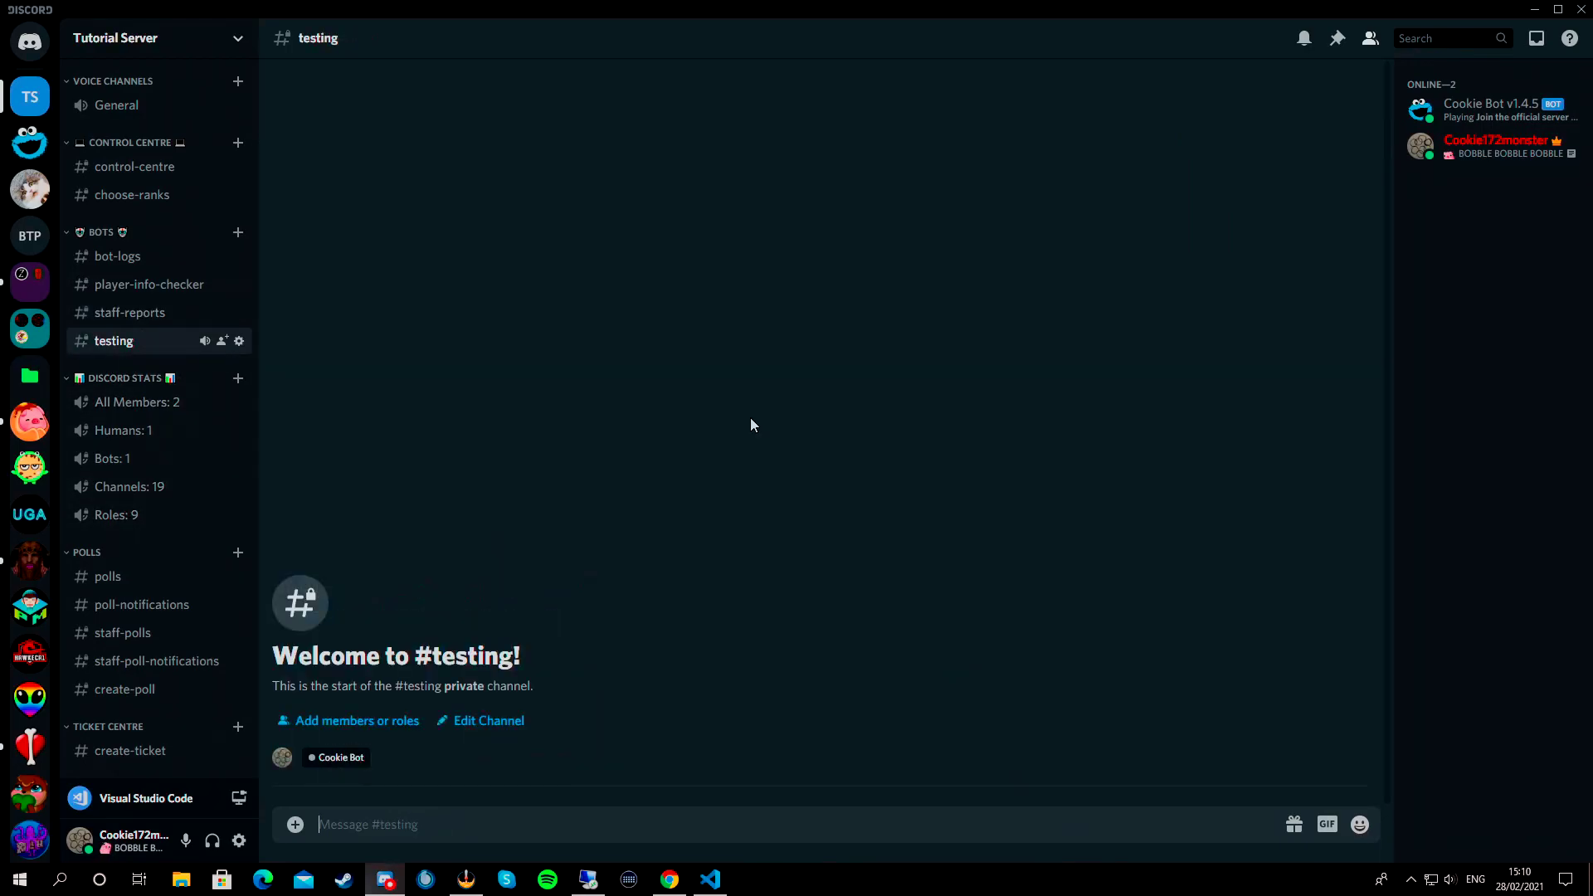
pyautogui.write('>edit')
pyautogui.press('Return')
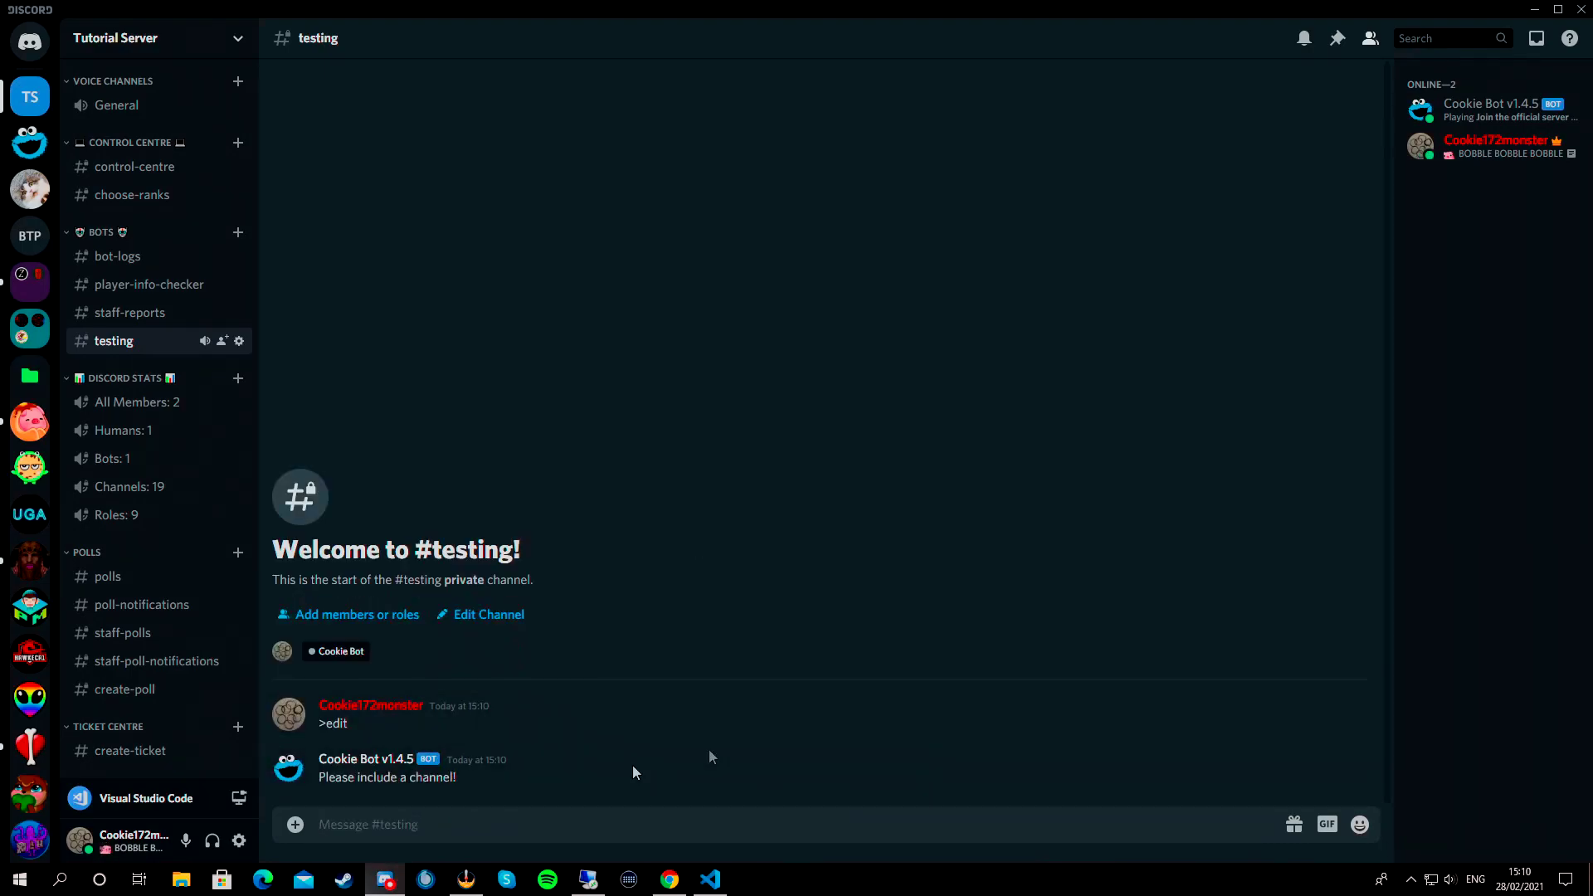
pyautogui.click(116, 315)
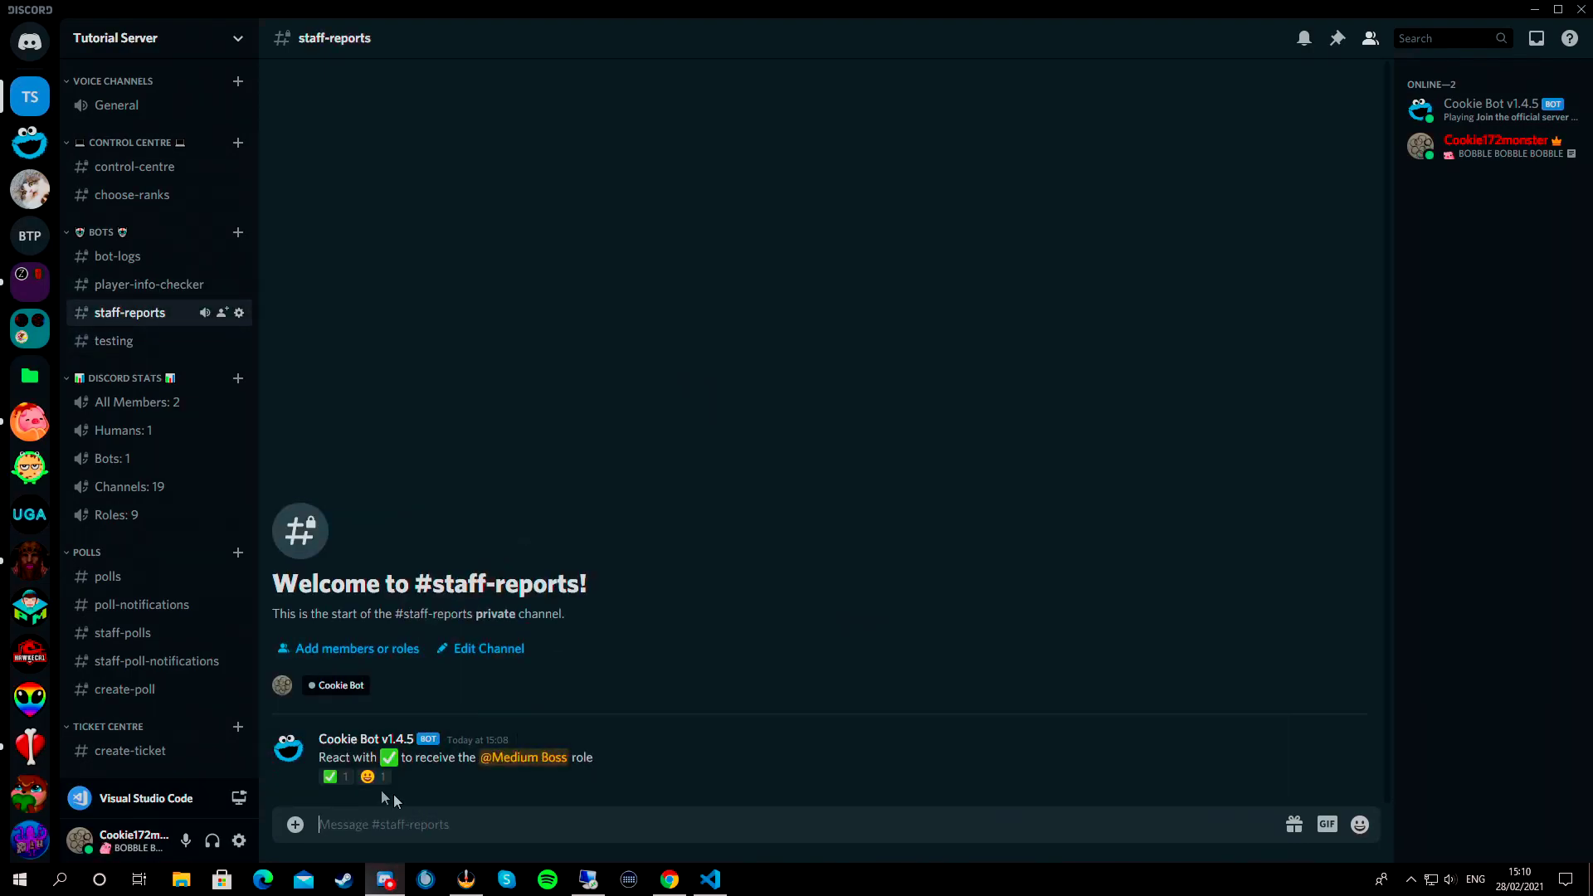
# Step: Send >edit #staff-reports in #testing and highlight the bot's reply
pyautogui.click(125, 338)
pyautogui.write('>edit #staff')
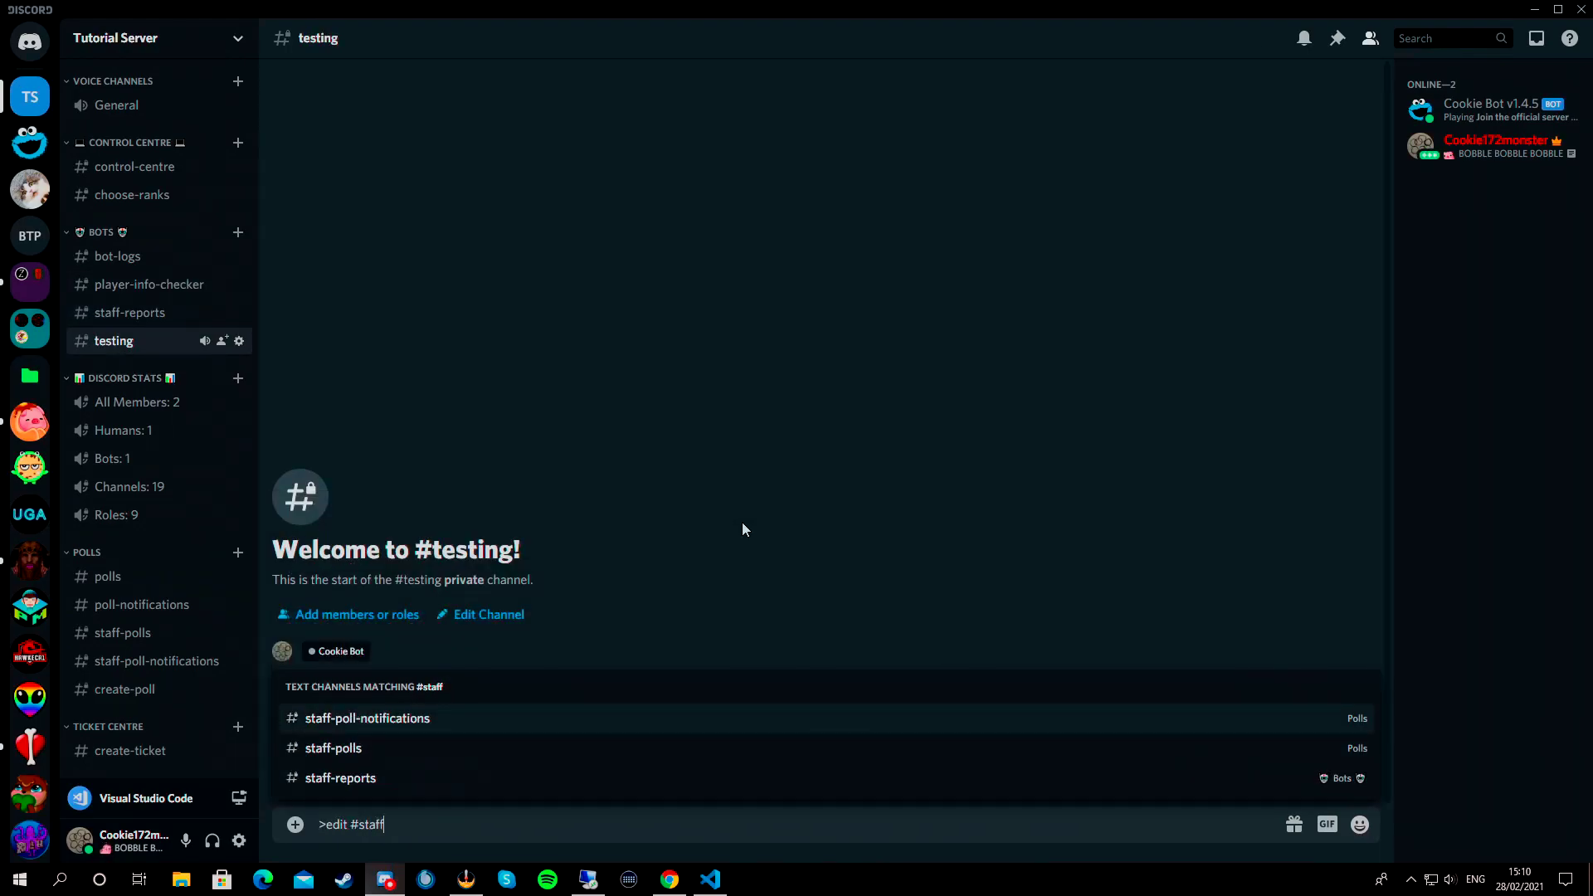
pyautogui.press('Down')
pyautogui.press('Down')
pyautogui.press('Return')
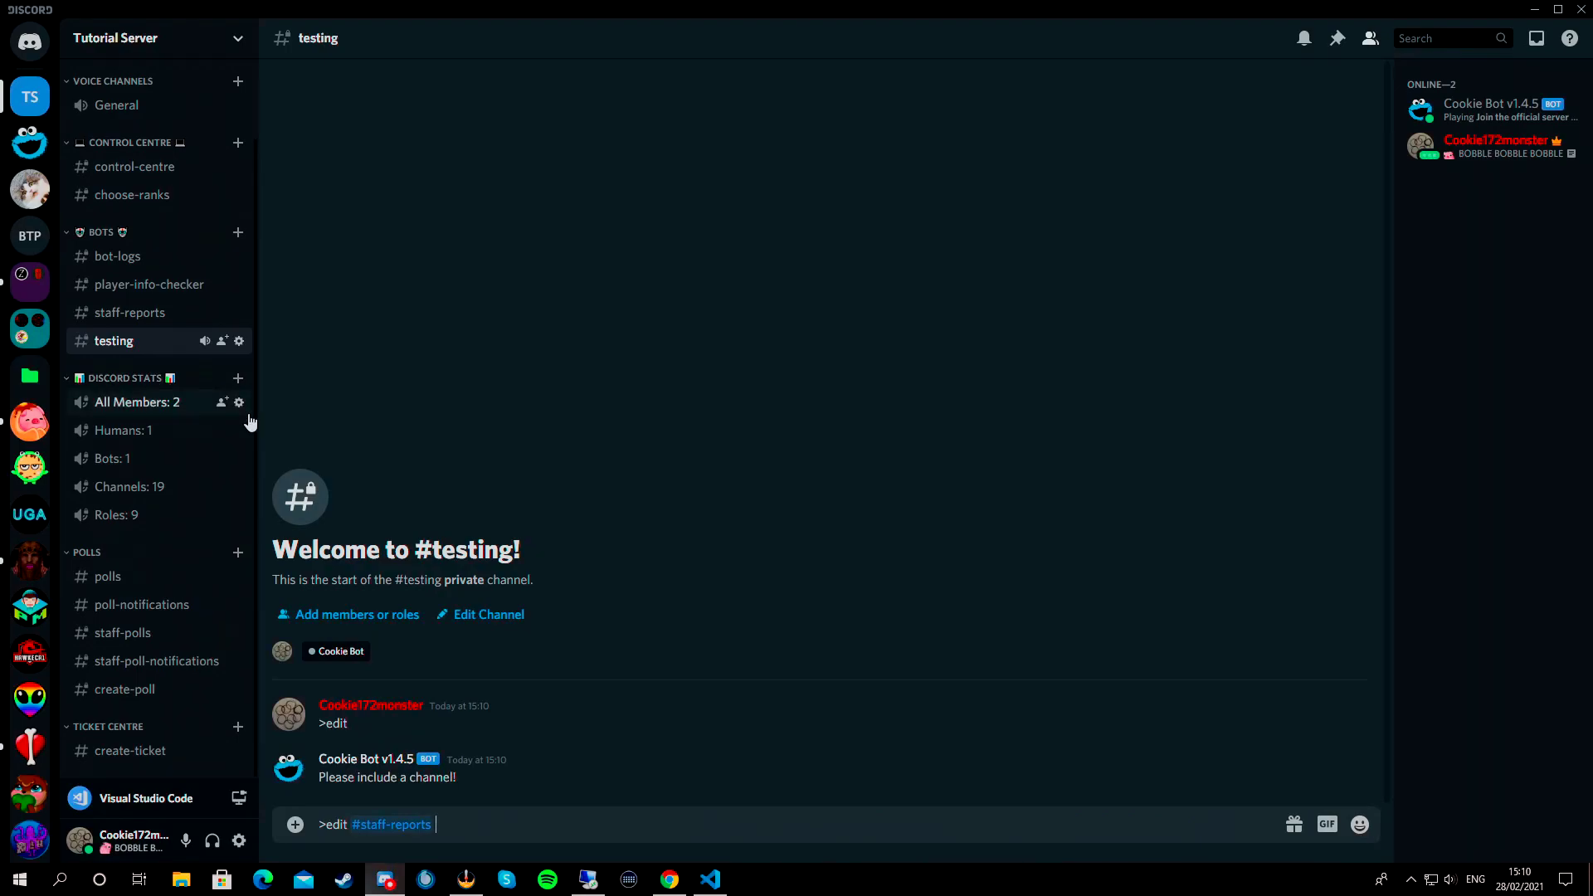
pyautogui.press('Return')
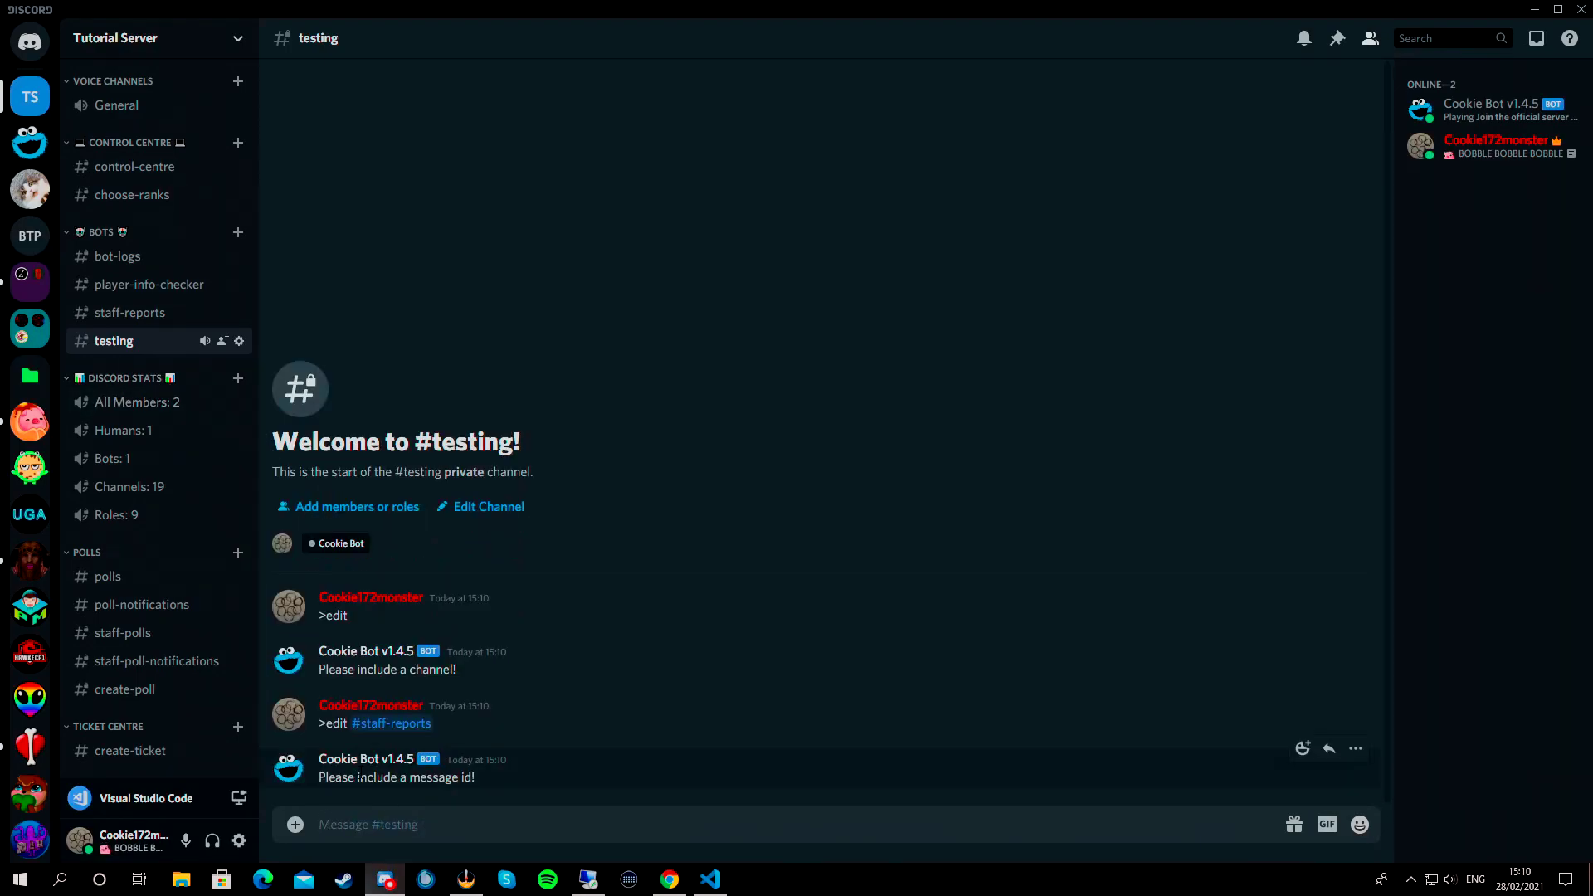
pyautogui.moveTo(322, 787); pyautogui.dragTo(593, 789)
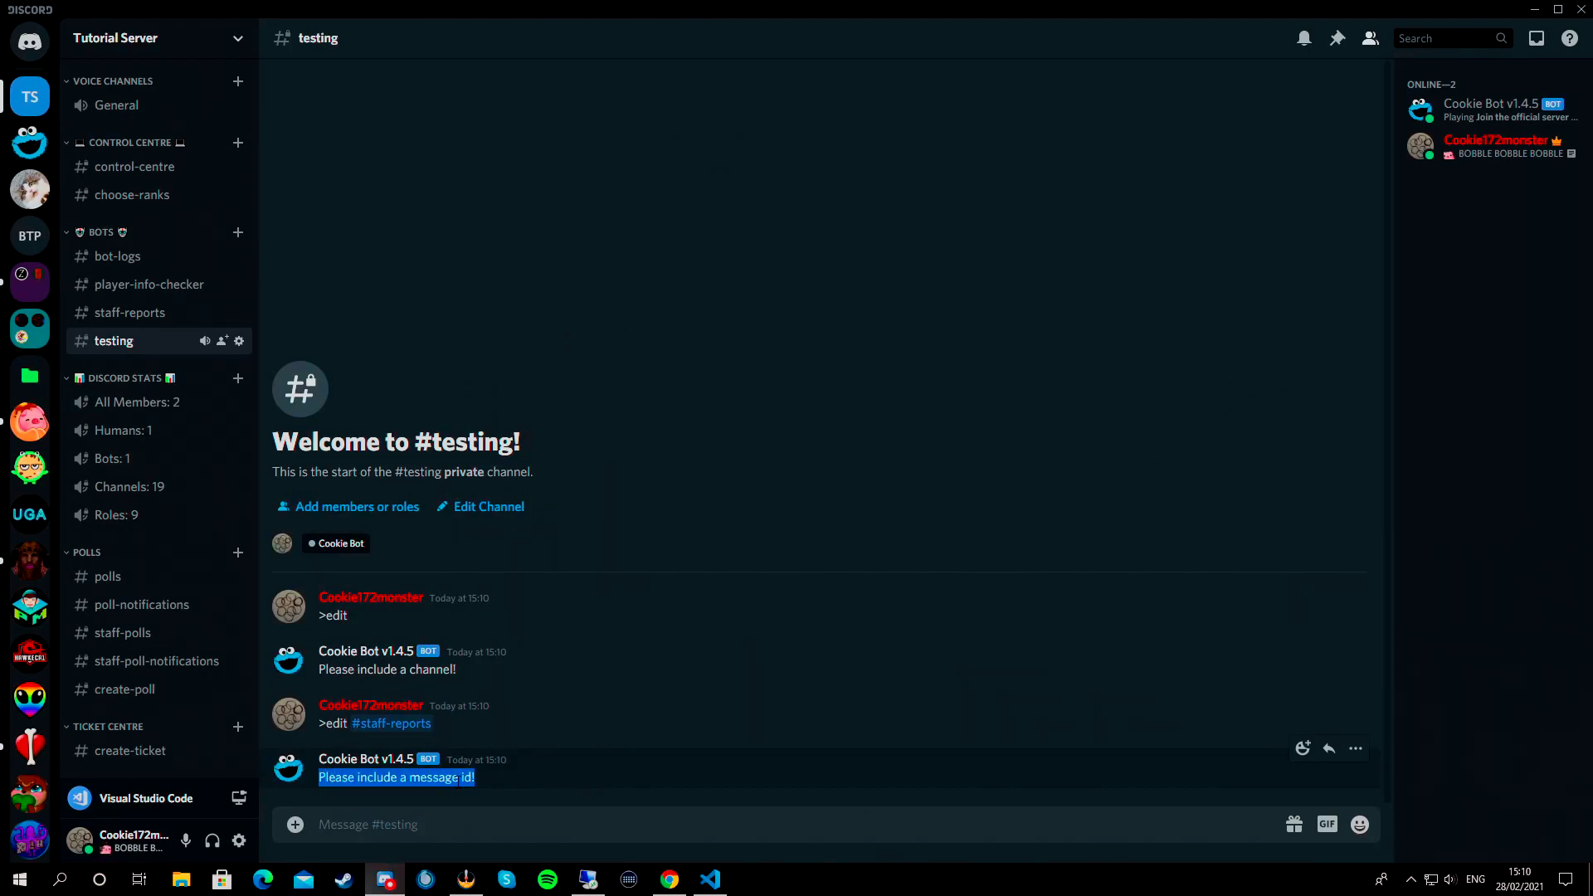
pyautogui.click(459, 779)
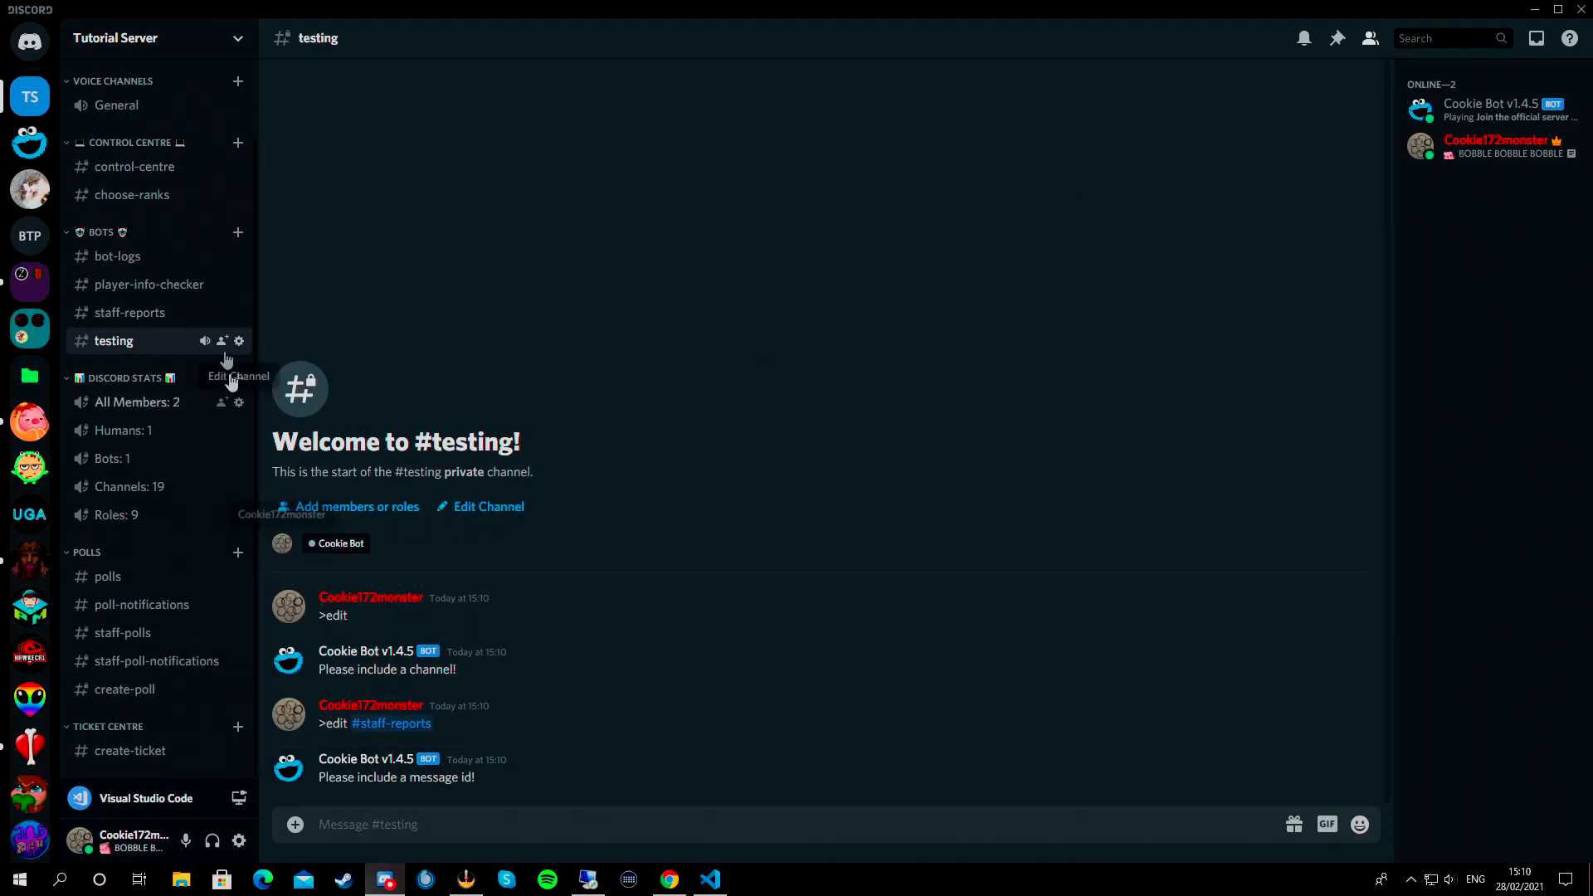
# Step: View #staff-reports, then open the Appearance page of the user settings and look through its lower options
pyautogui.click(154, 315)
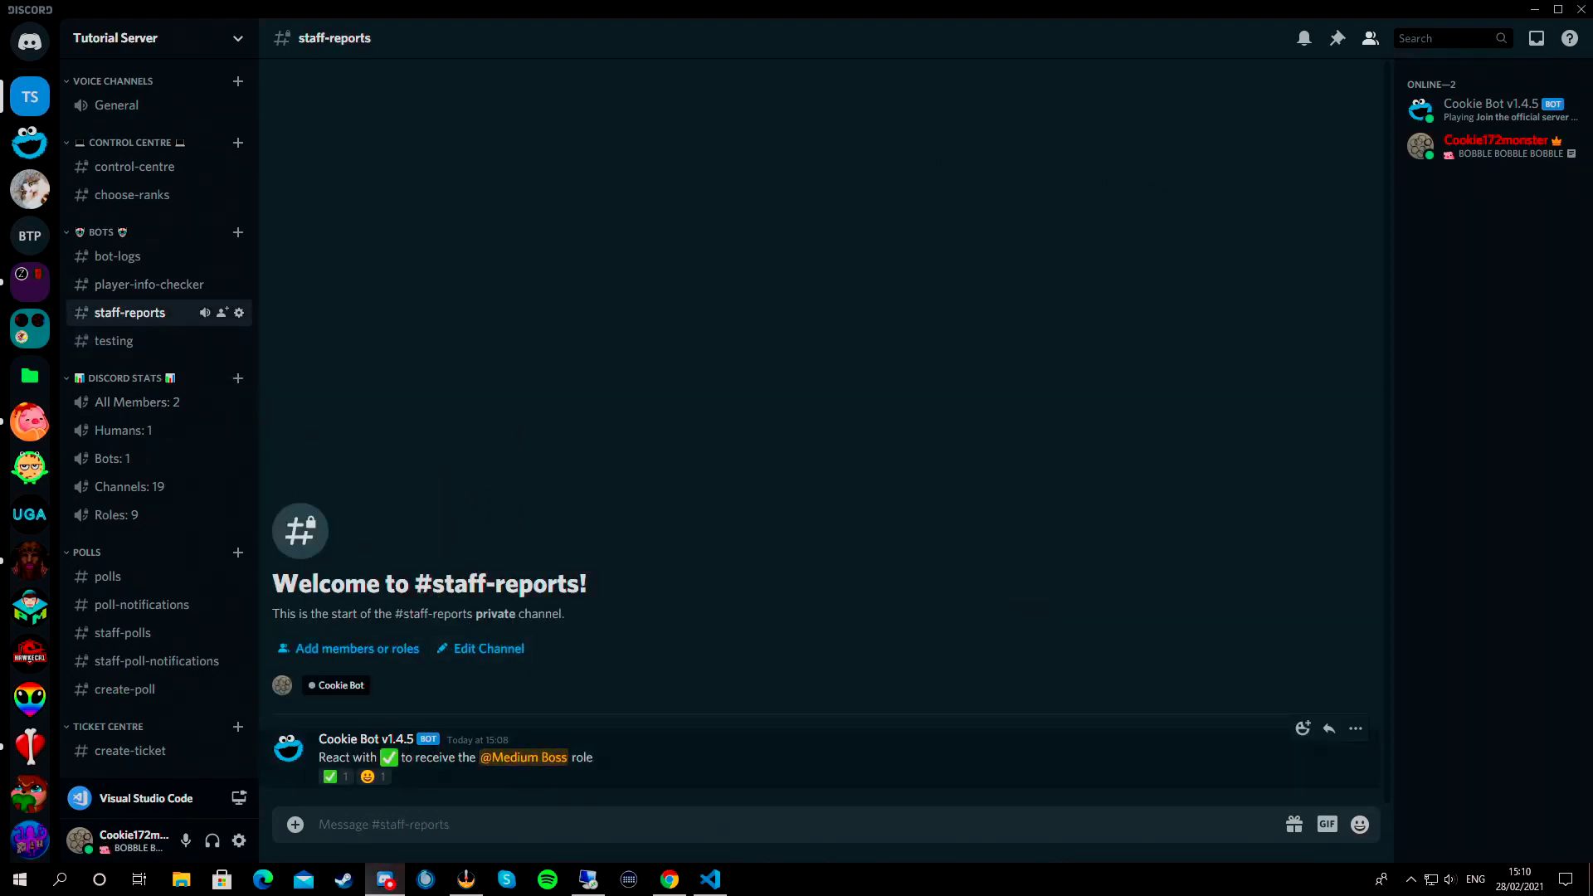
pyautogui.click(239, 841)
pyautogui.scroll(-3, 452, 473)
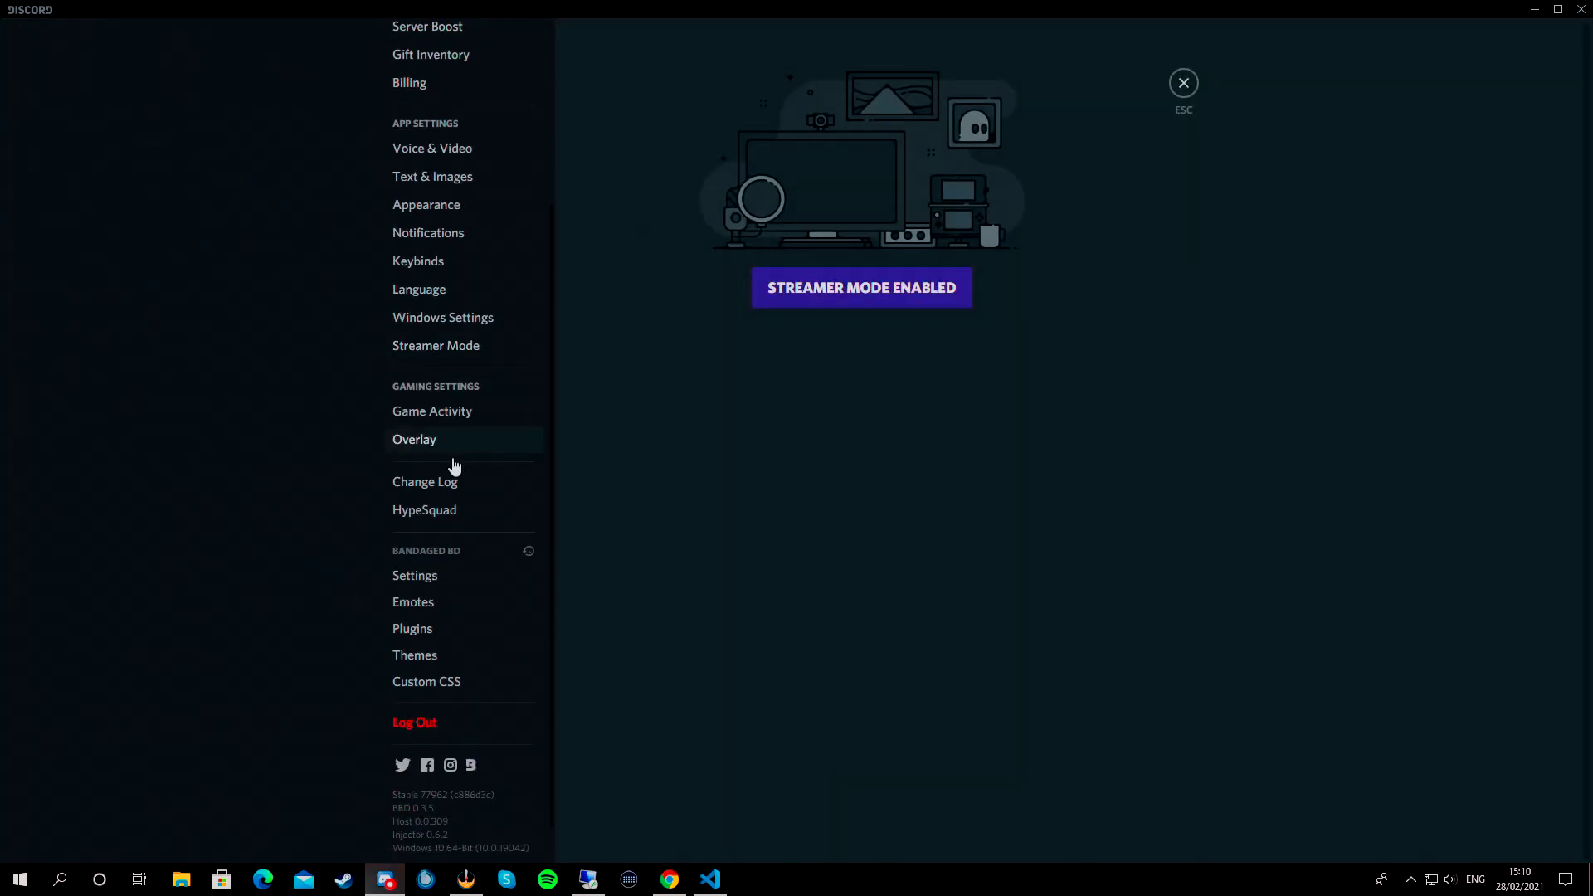
pyautogui.scroll(3, 476, 440)
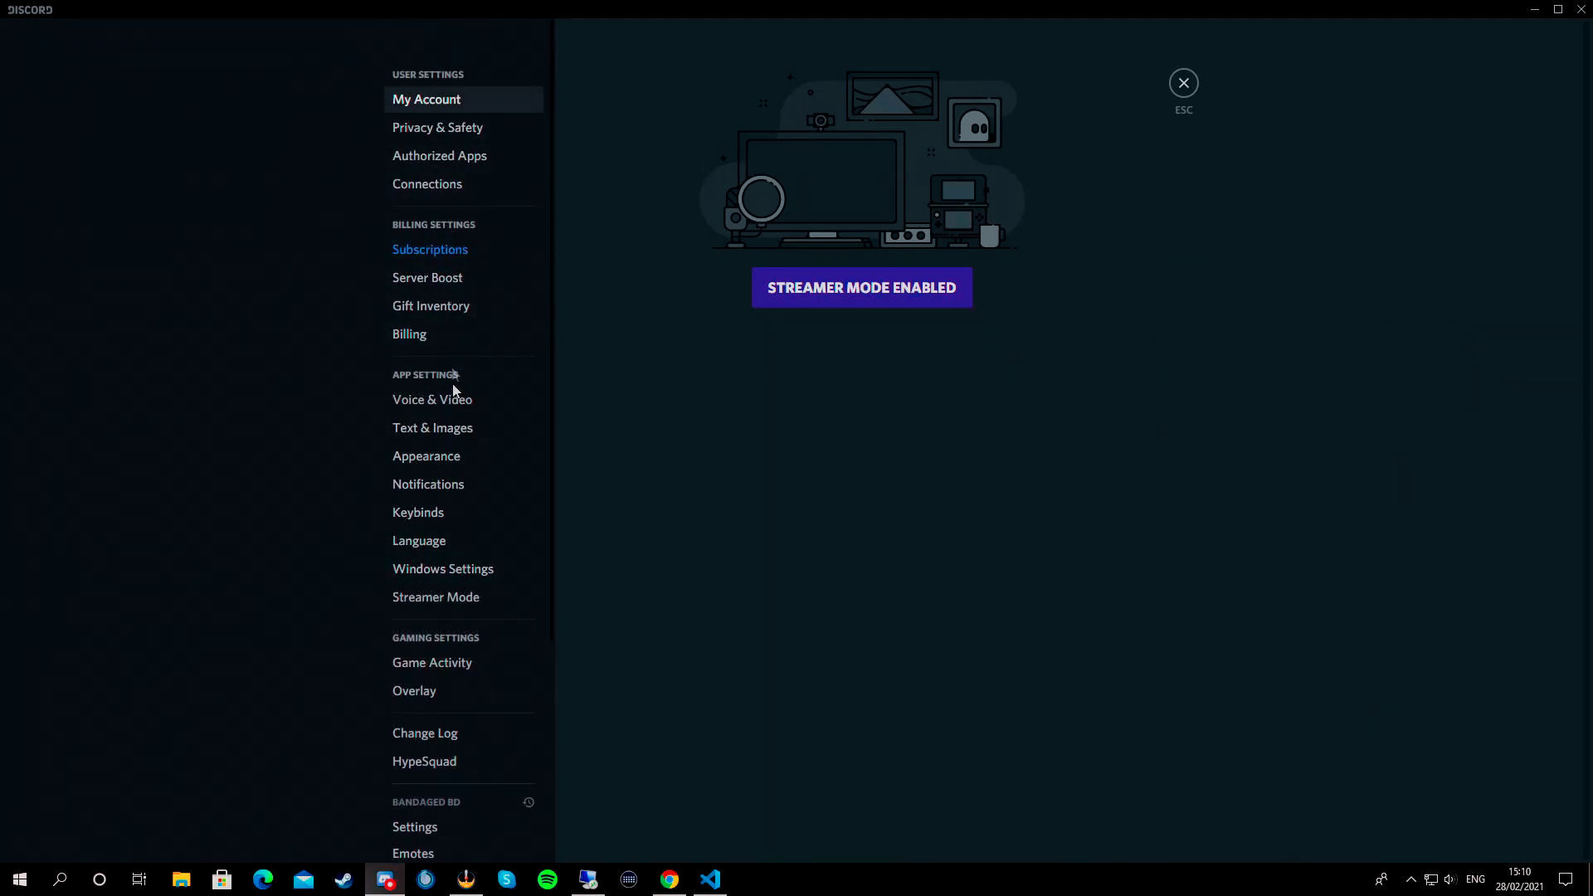
pyautogui.click(465, 458)
pyautogui.scroll(-8, 1266, 435)
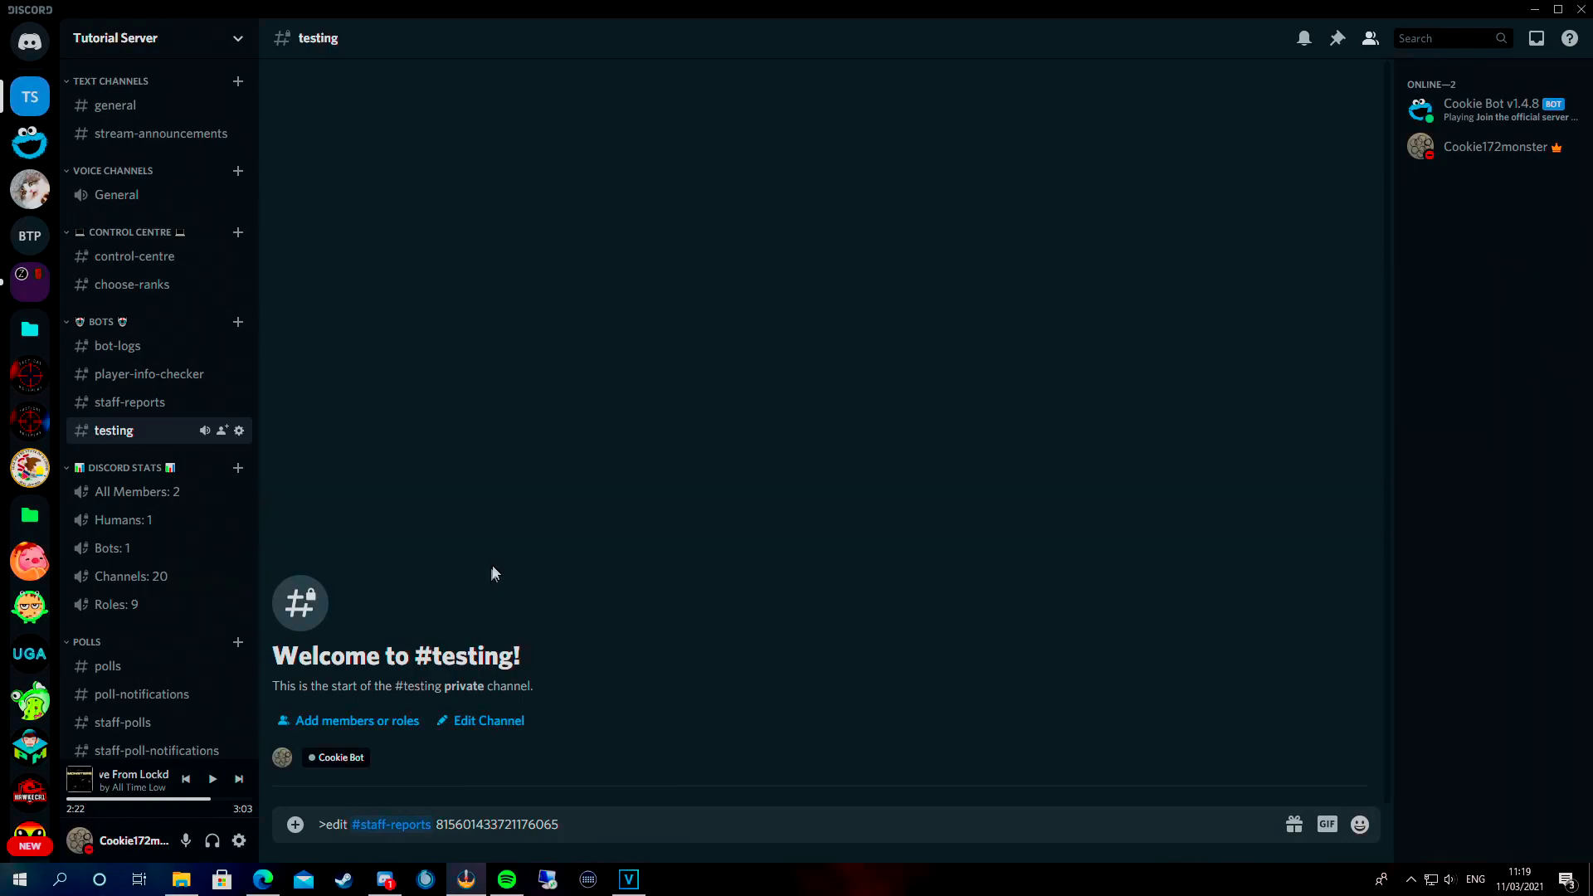
pyautogui.click(581, 830)
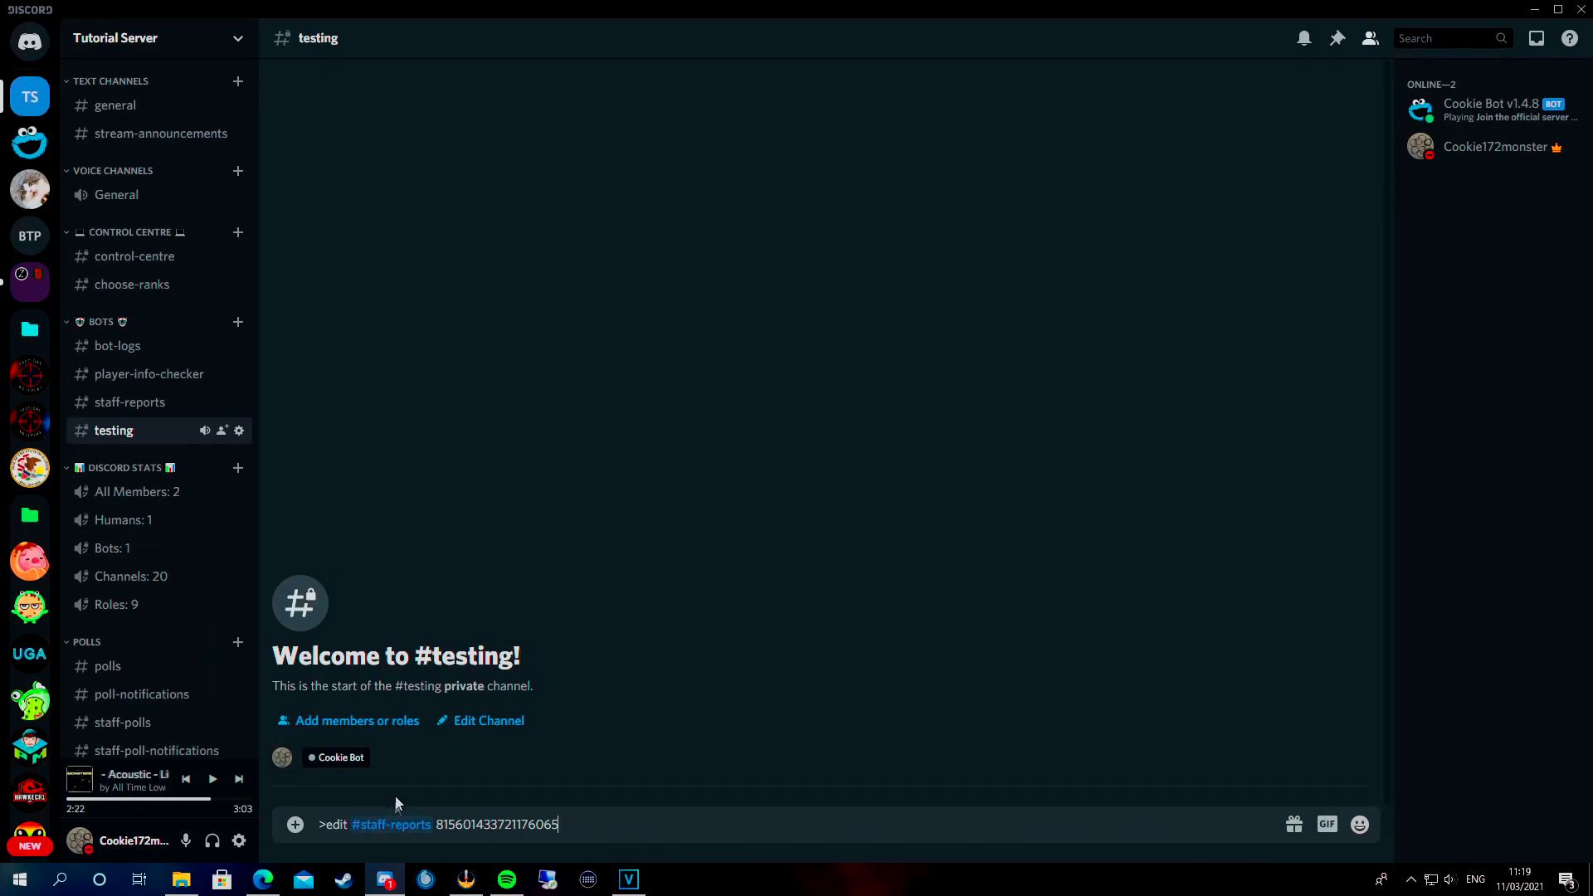
pyautogui.moveTo(436, 824); pyautogui.dragTo(561, 824)
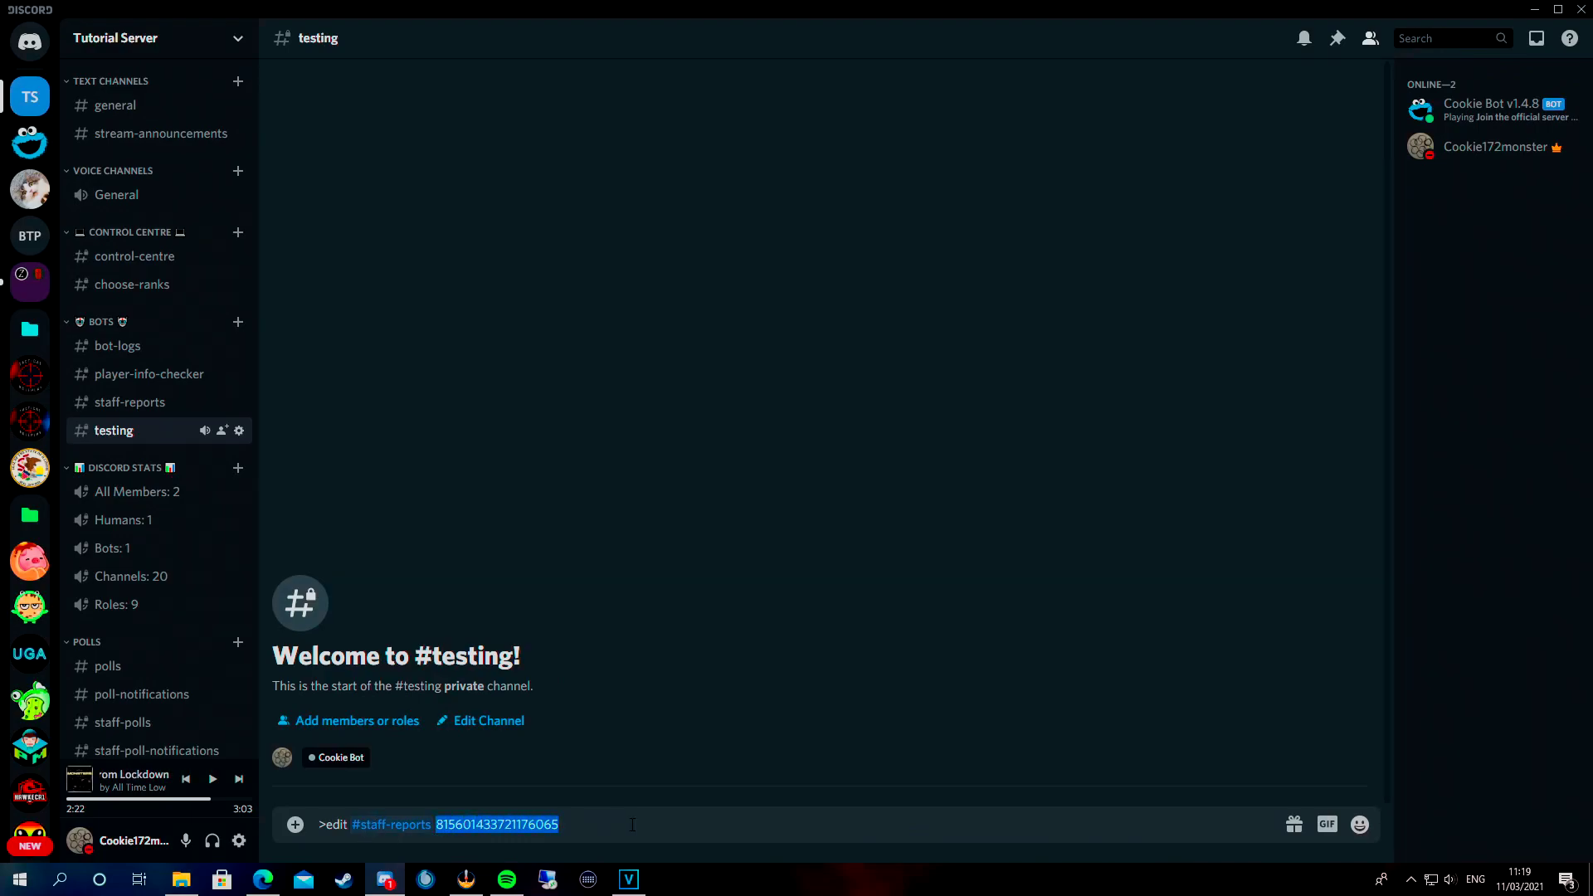
pyautogui.click(607, 821)
pyautogui.press('Return')
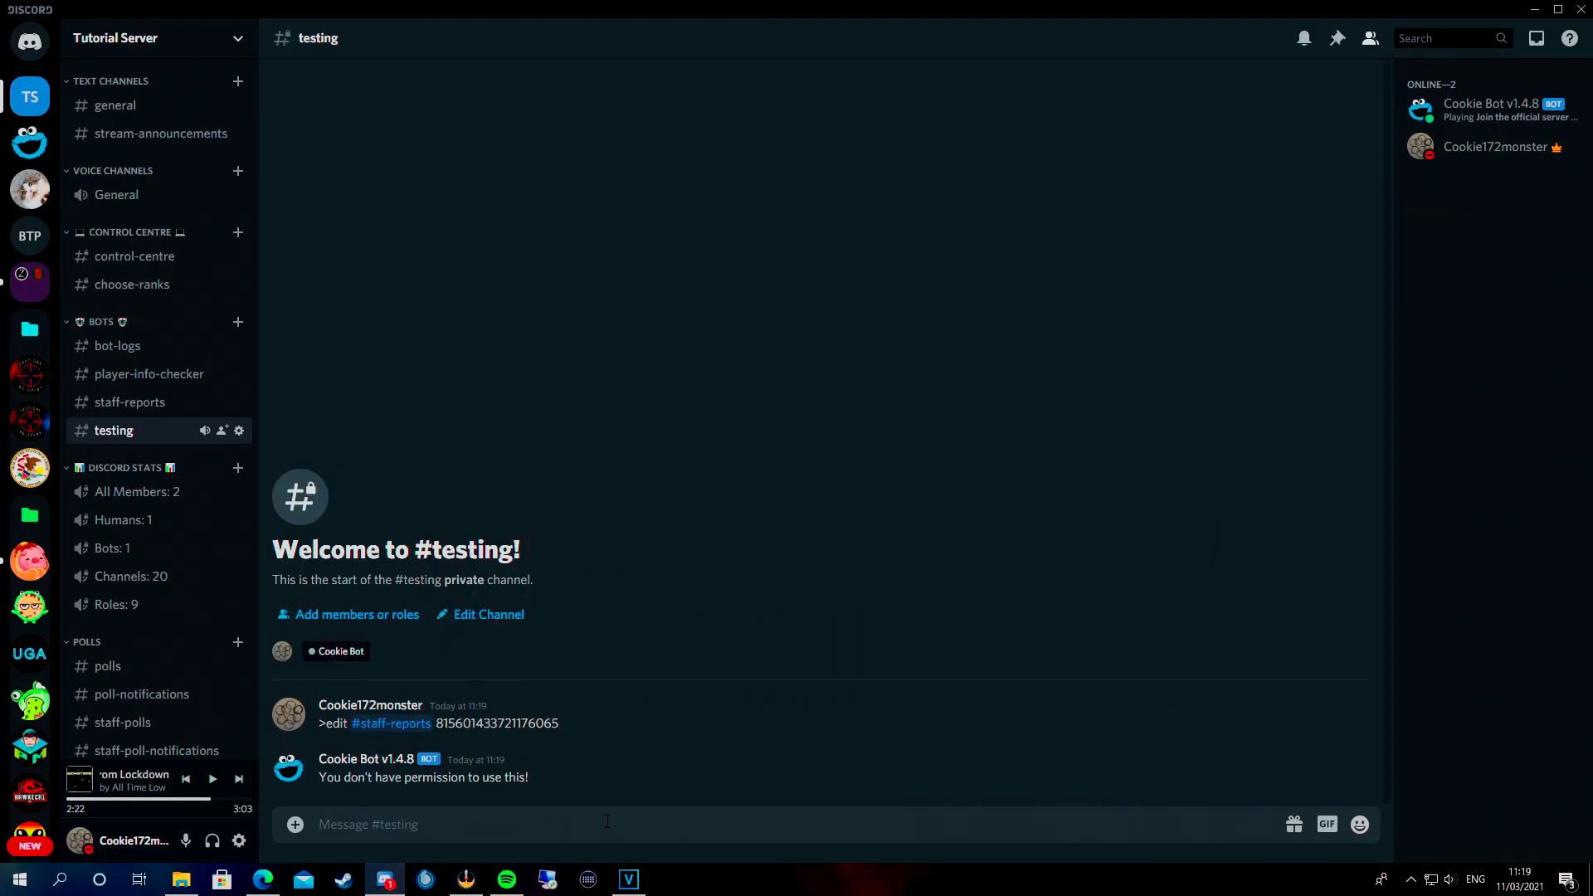
# Step: Give your own member profile the red Big Boss role
pyautogui.click(1494, 147)
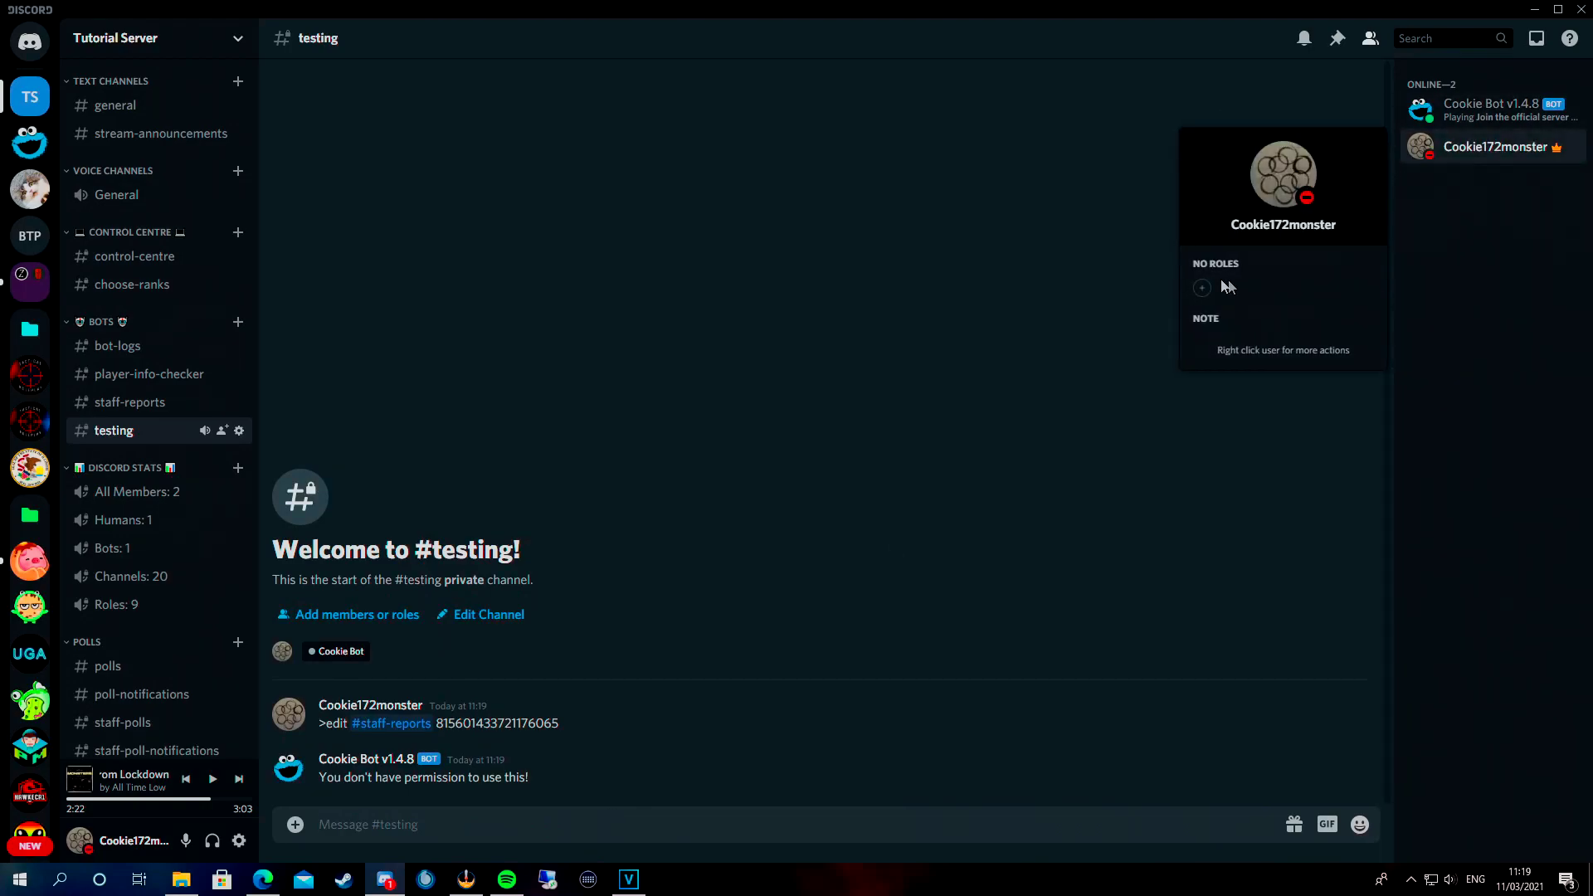
pyautogui.click(1201, 290)
pyautogui.click(1119, 371)
pyautogui.click(612, 674)
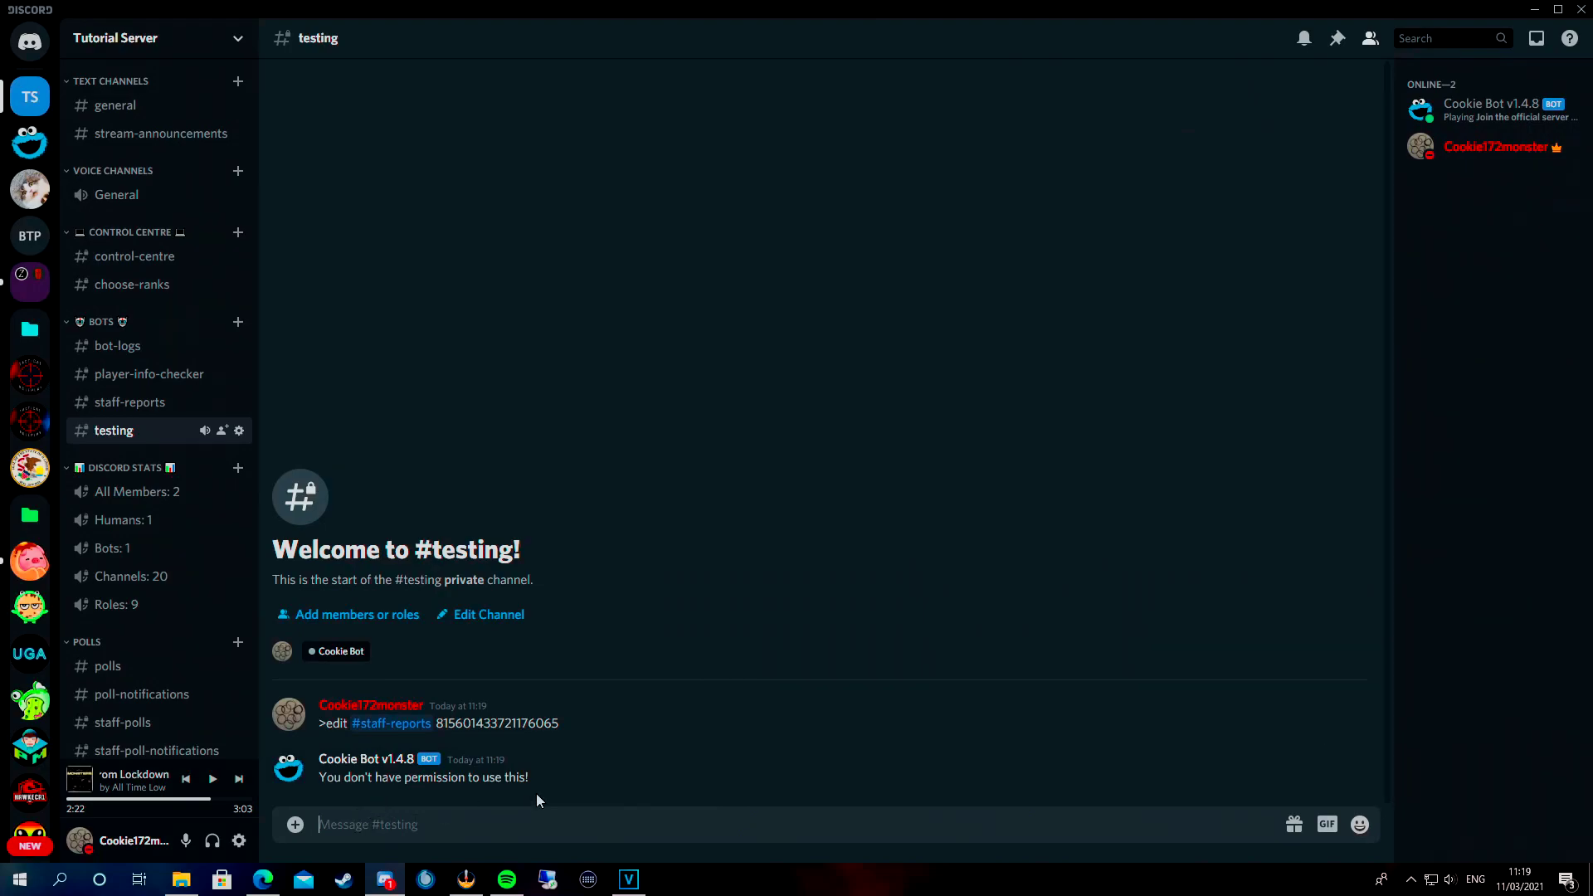
pyautogui.press('Up')
pyautogui.hotkey('ctrl', 'a')
pyautogui.hotkey('ctrl', 'c')
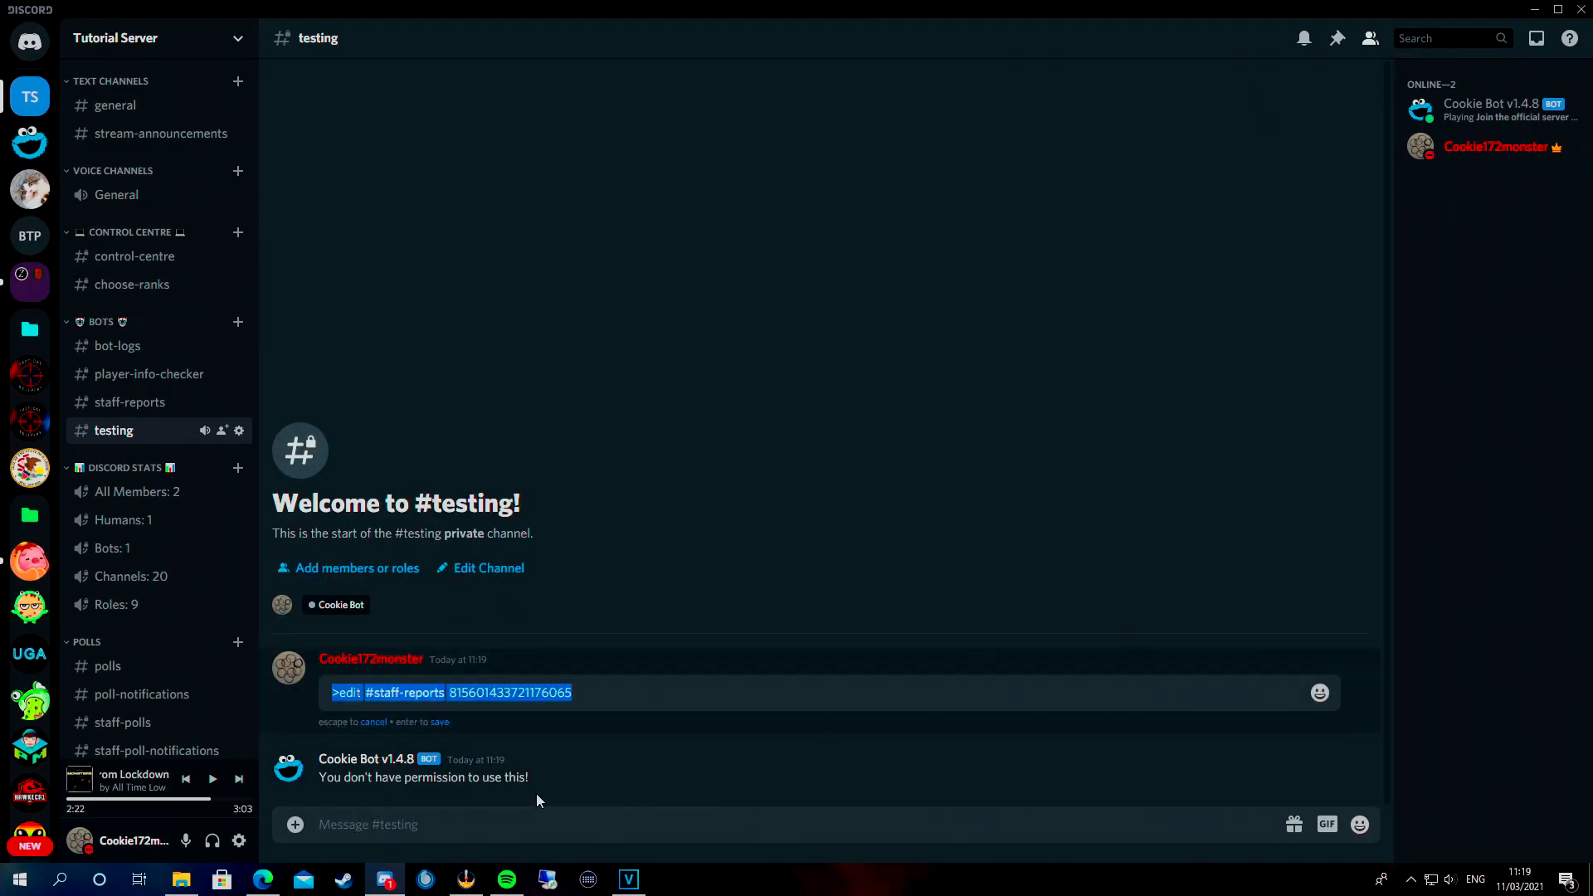
pyautogui.press('Escape')
pyautogui.hotkey('ctrl', 'v')
pyautogui.press('Return')
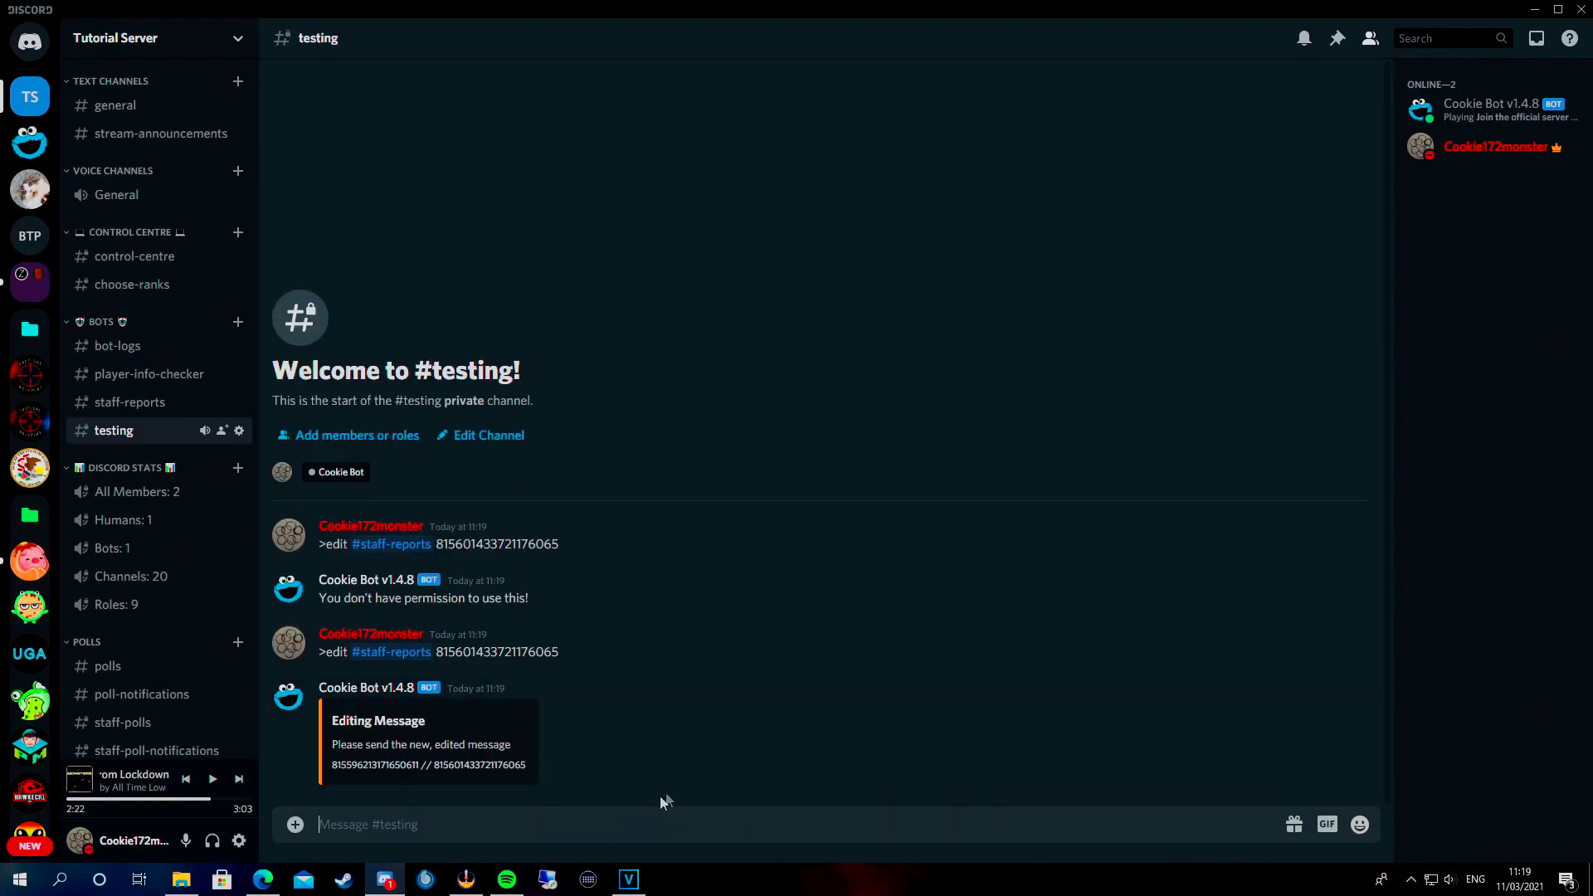
pyautogui.write('React with :white`')
pyautogui.press('BackSpace')
pyautogui.press('Tab')
pyautogui.write('to receive @medi')
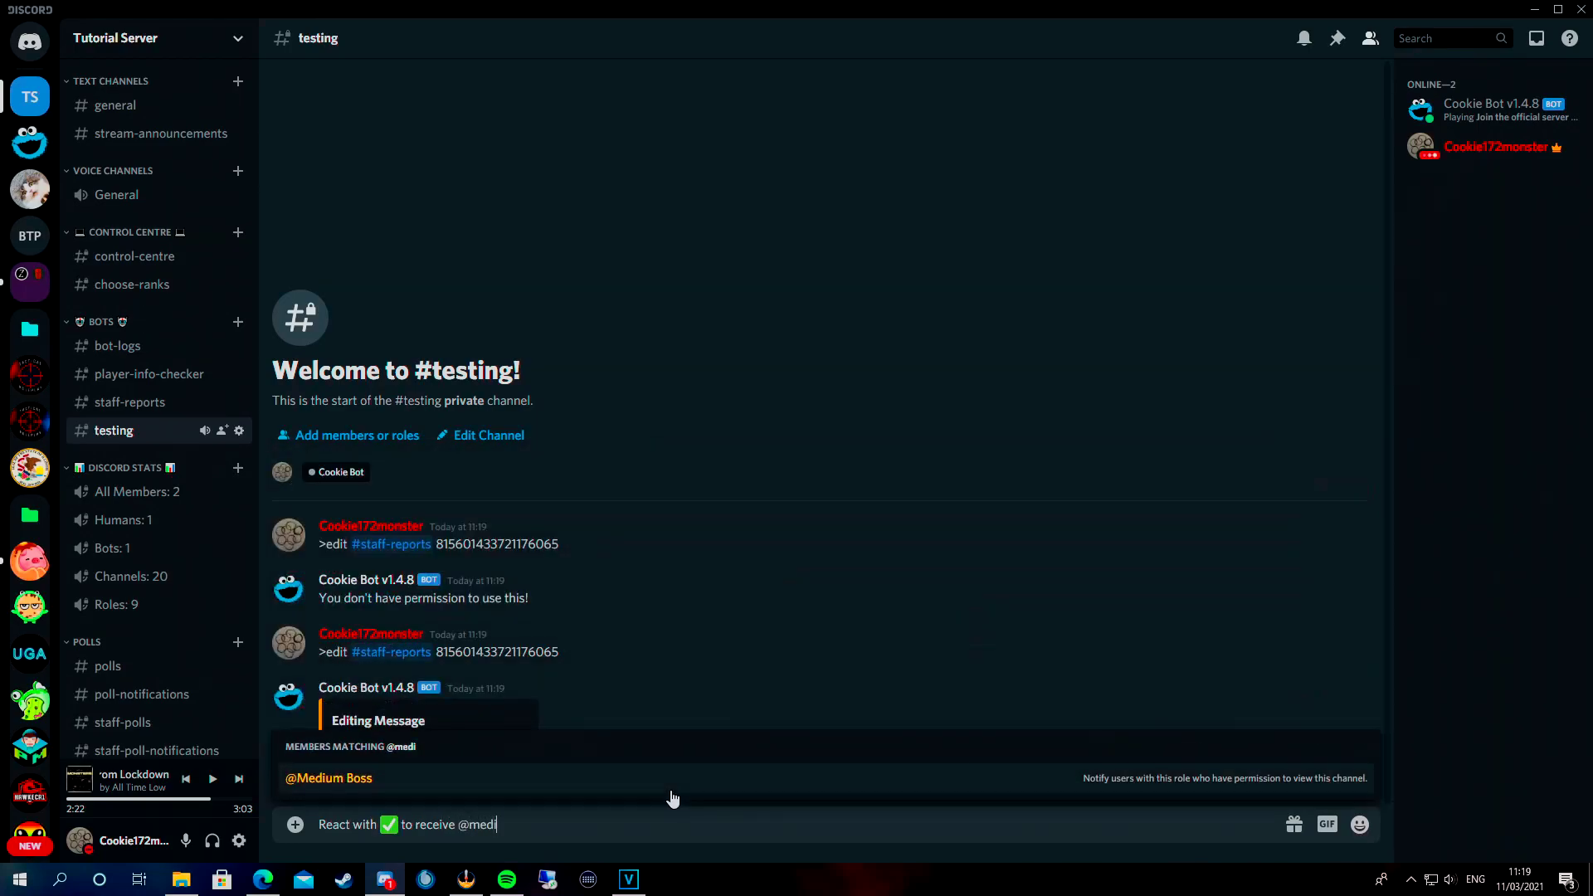
pyautogui.press('Tab')
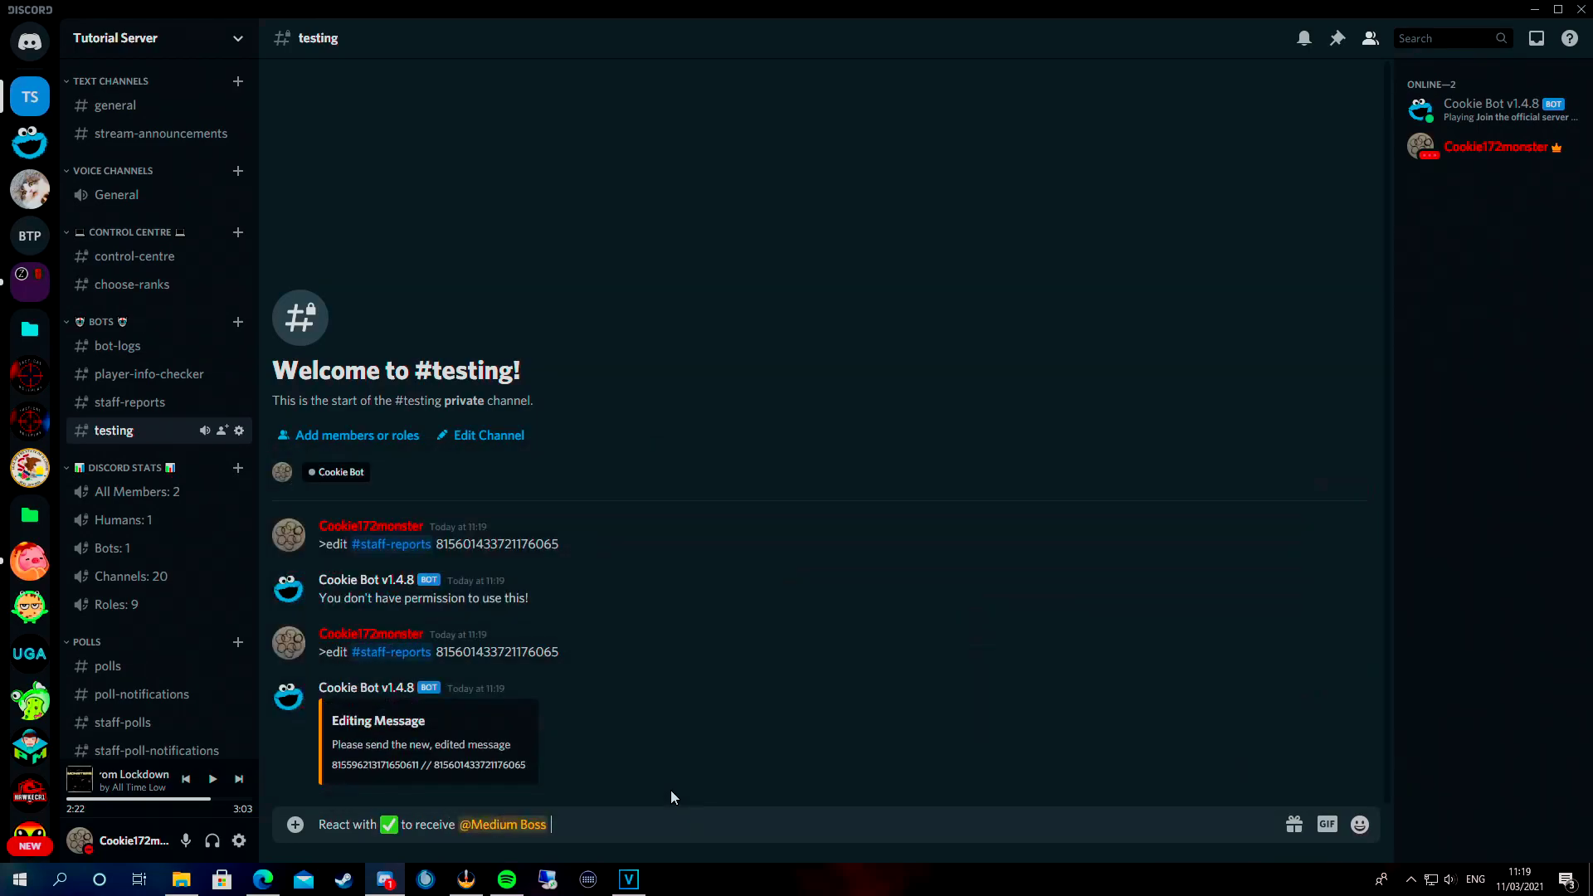
pyautogui.hotkey('shift', 'Return')
pyautogui.write('React')
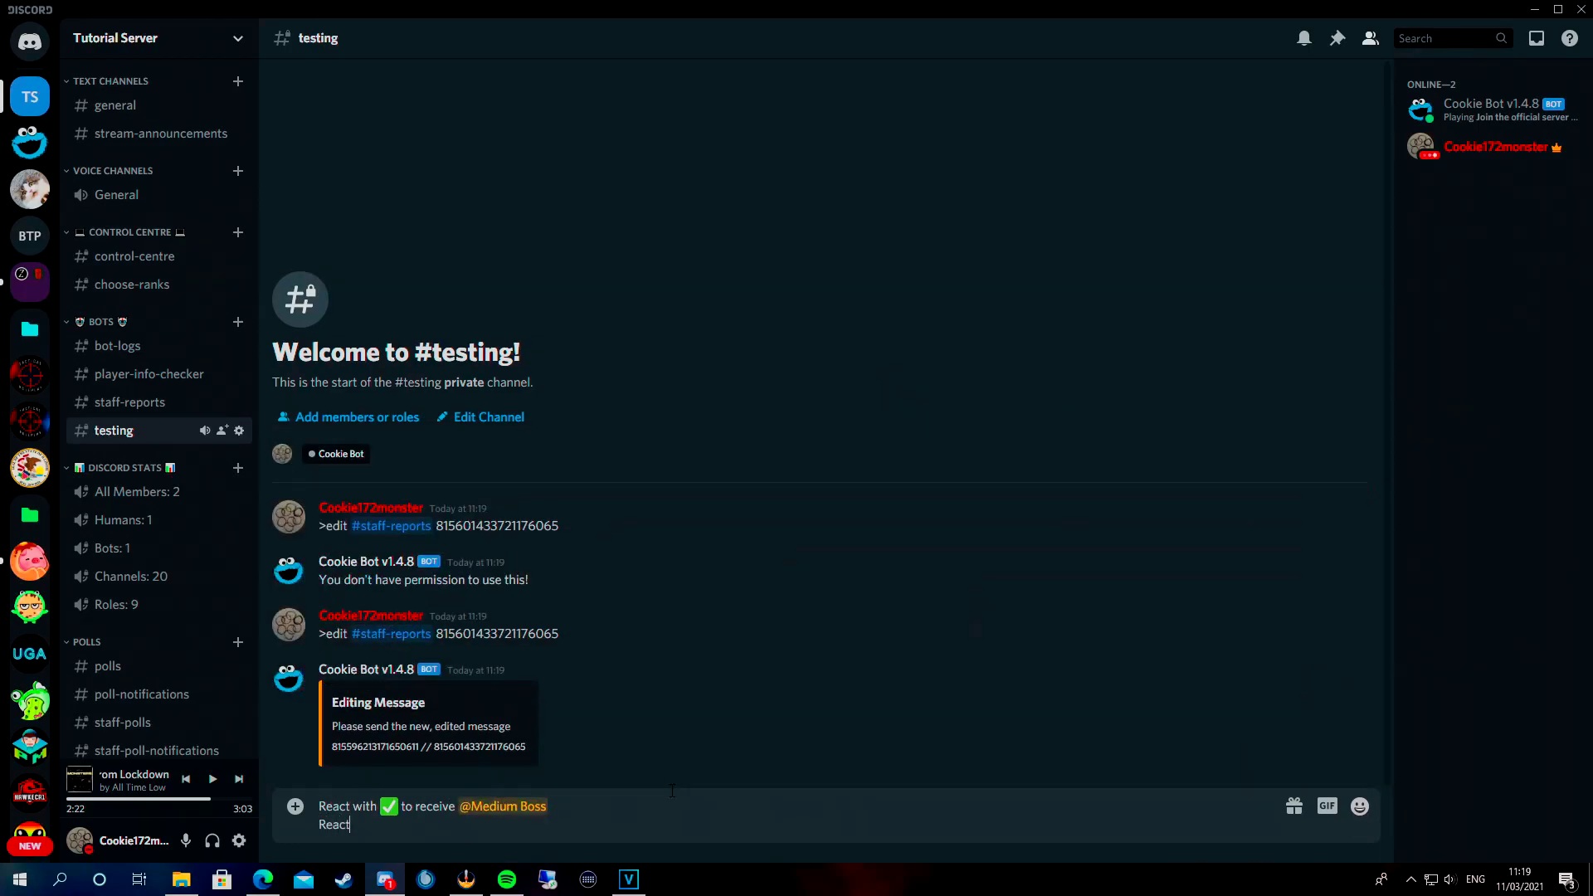
pyautogui.write(' with :smilery')
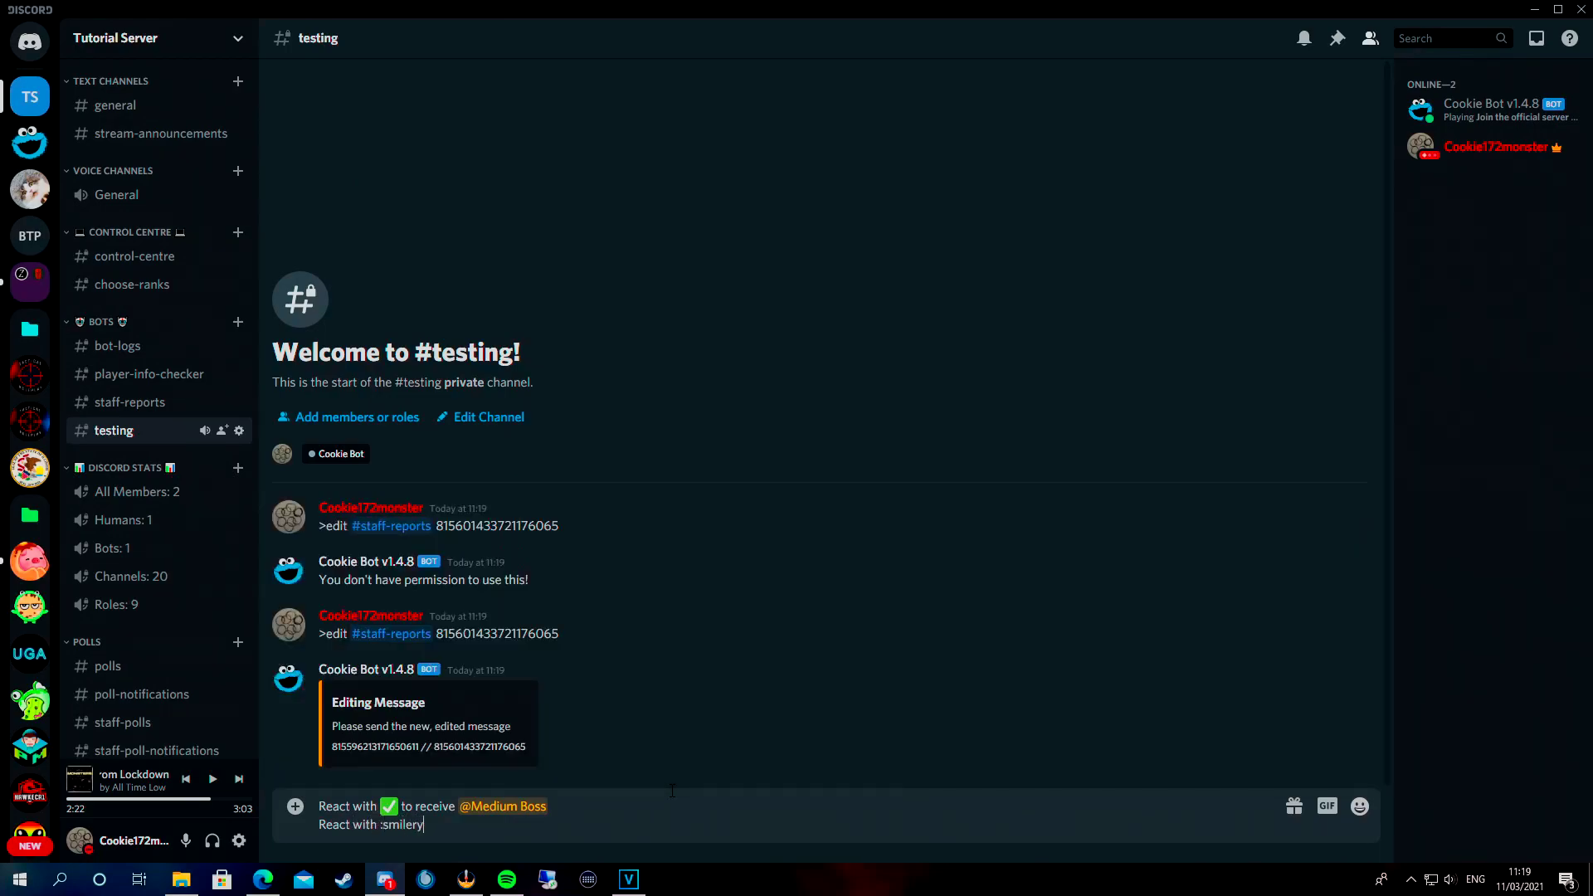
pyautogui.press('BackSpace')
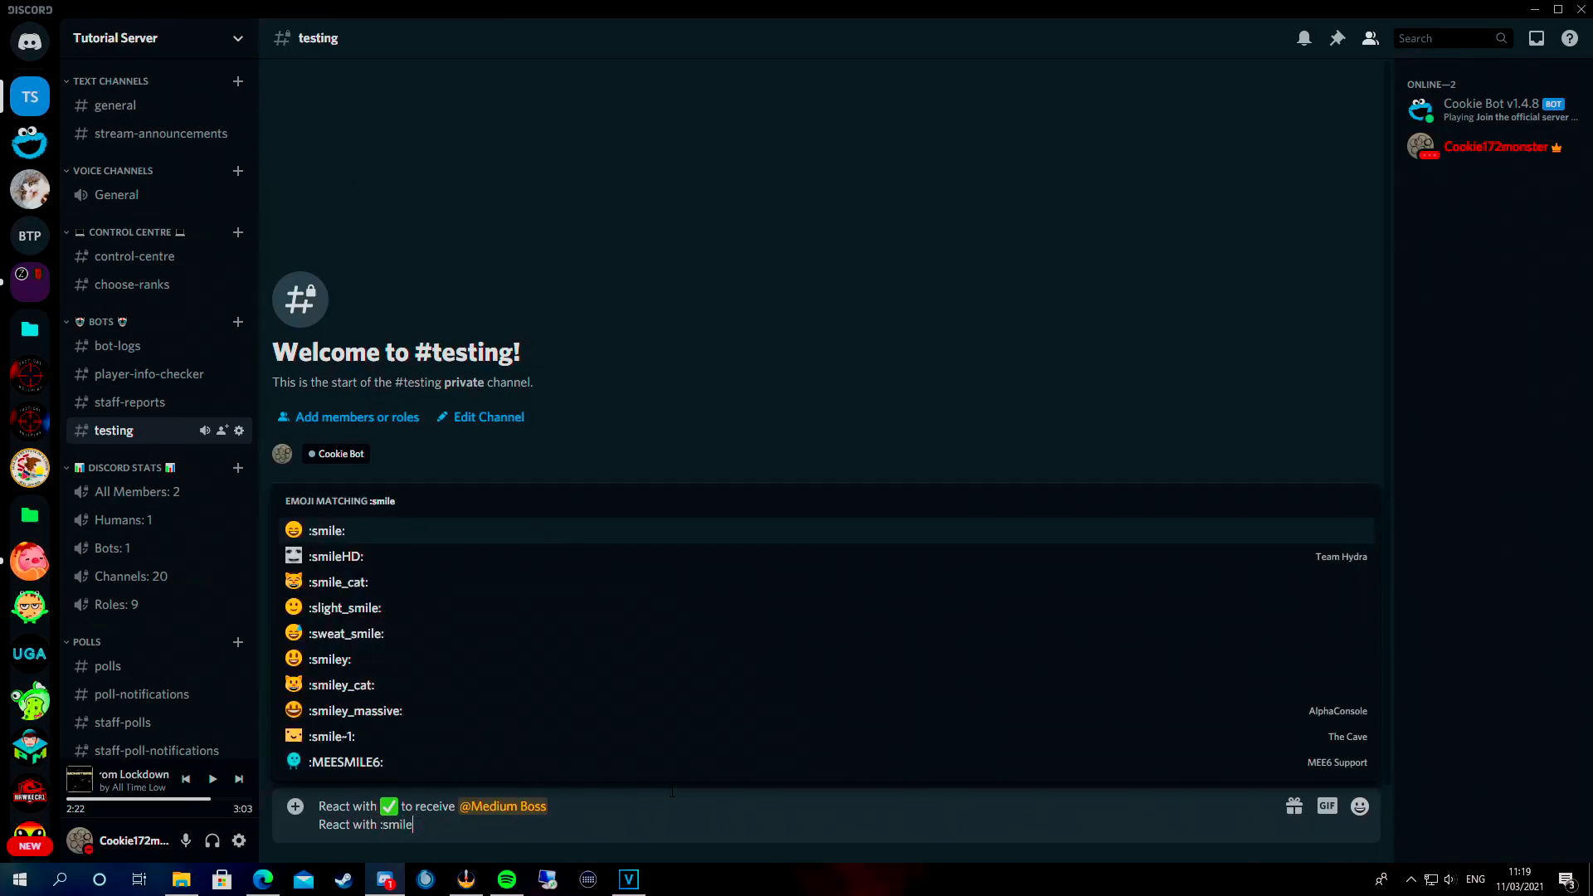
pyautogui.press('Return')
pyautogui.write('to receive ')
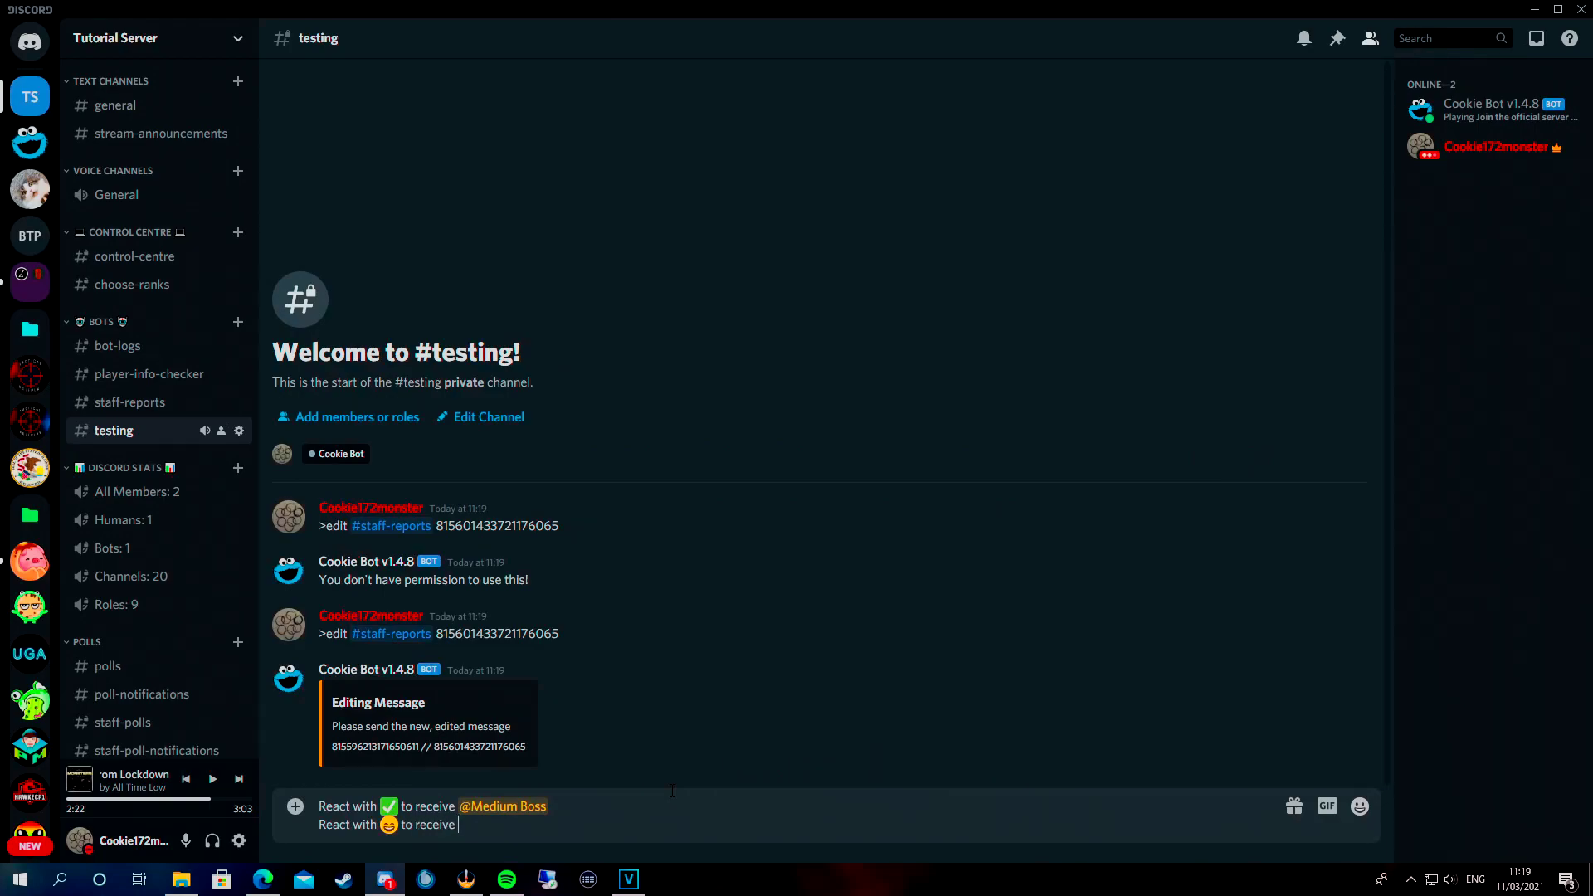
pyautogui.write('@small')
pyautogui.press('Return')
pyautogui.press('Return')
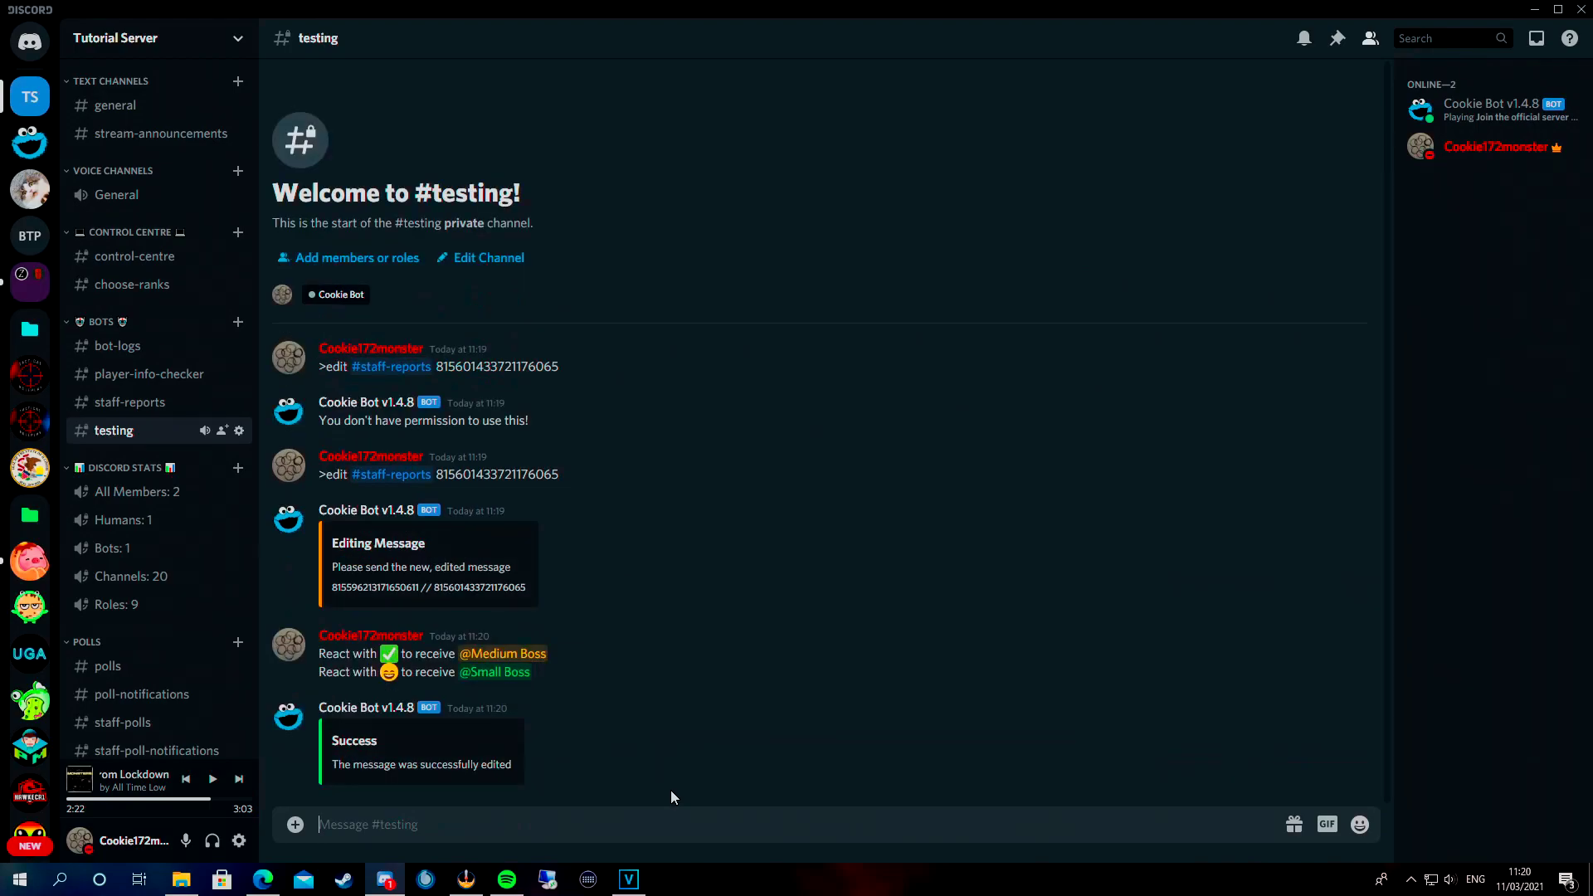
# Step: React with ✅ and 😄 to the edited message in #staff-reports and check the roles on your own profile
pyautogui.click(136, 407)
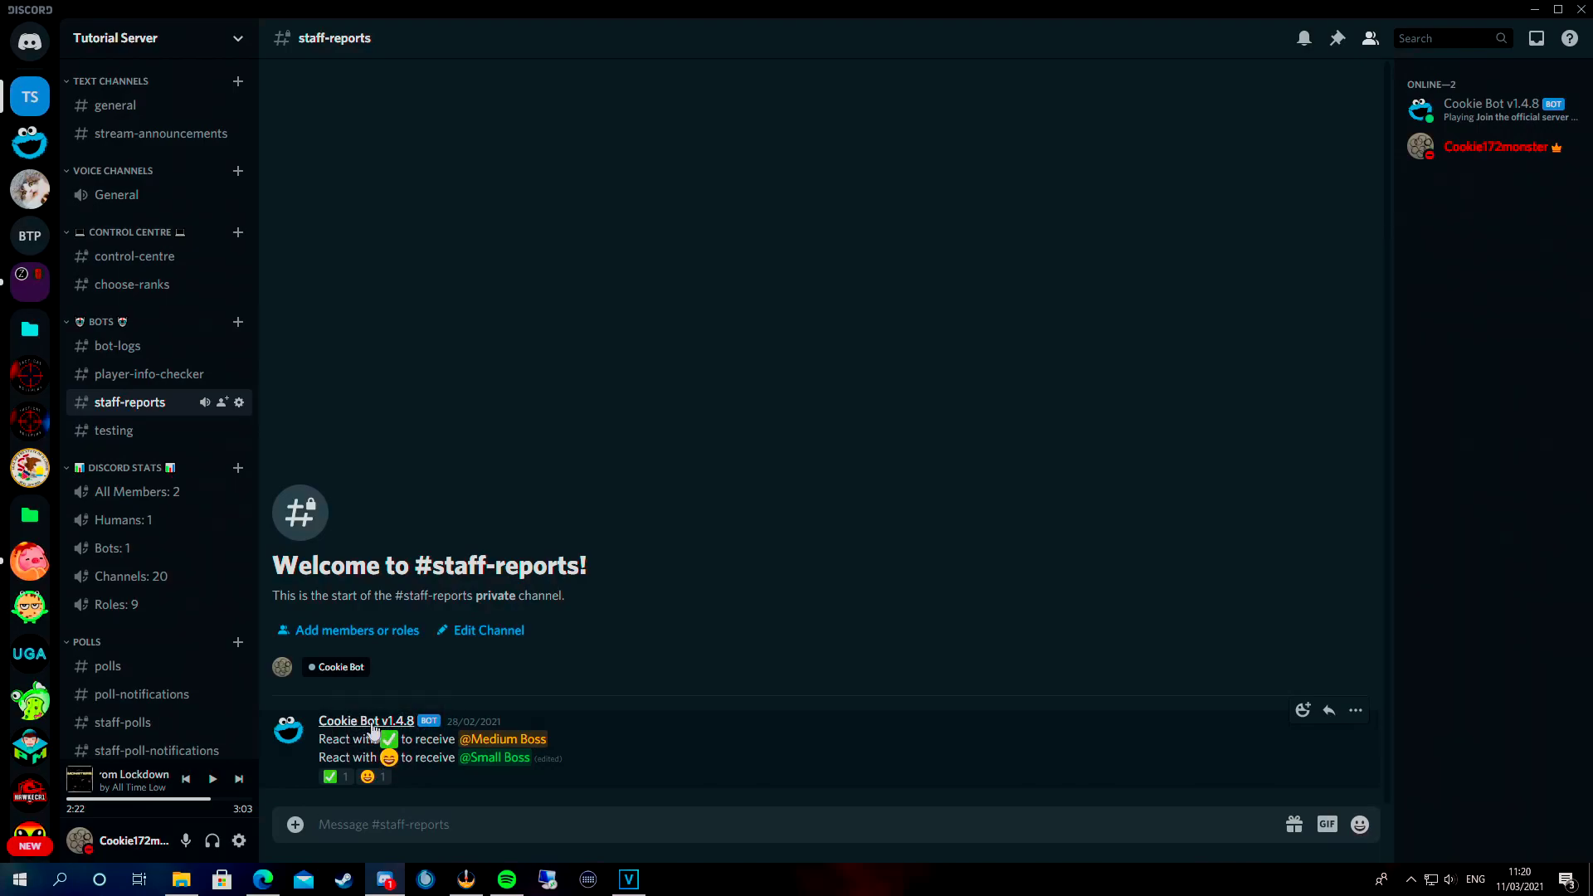
pyautogui.click(336, 777)
pyautogui.click(1494, 147)
pyautogui.click(373, 776)
pyautogui.click(661, 658)
pyautogui.click(1493, 148)
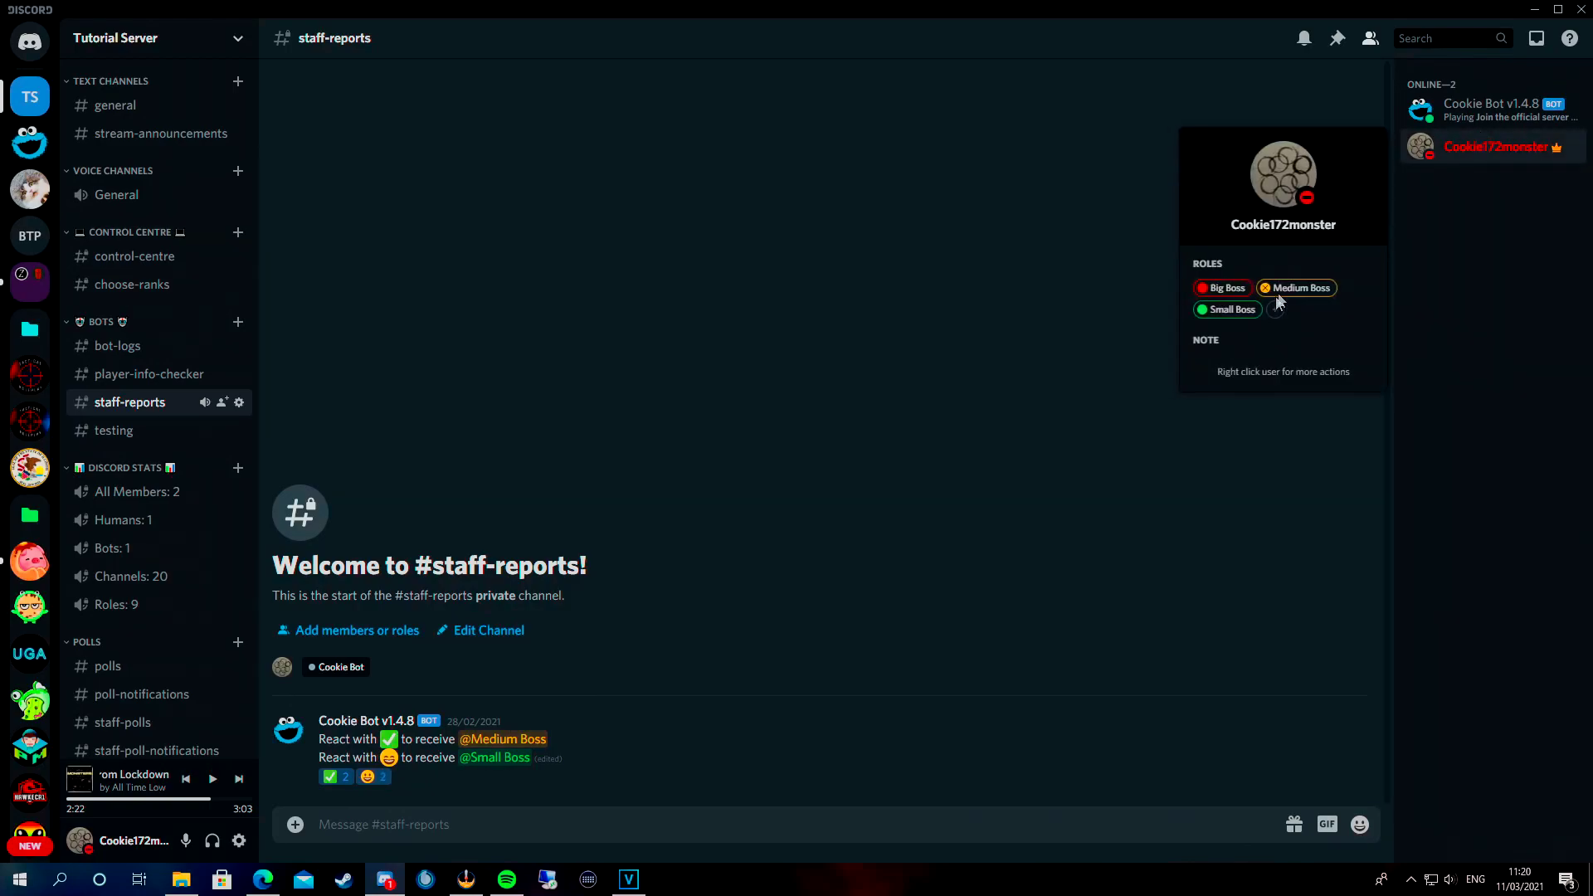
# Step: Remove your ✅ and 😄 reactions from the #staff-reports message and check your profile's roles again
pyautogui.click(374, 777)
pyautogui.click(1494, 147)
pyautogui.click(645, 395)
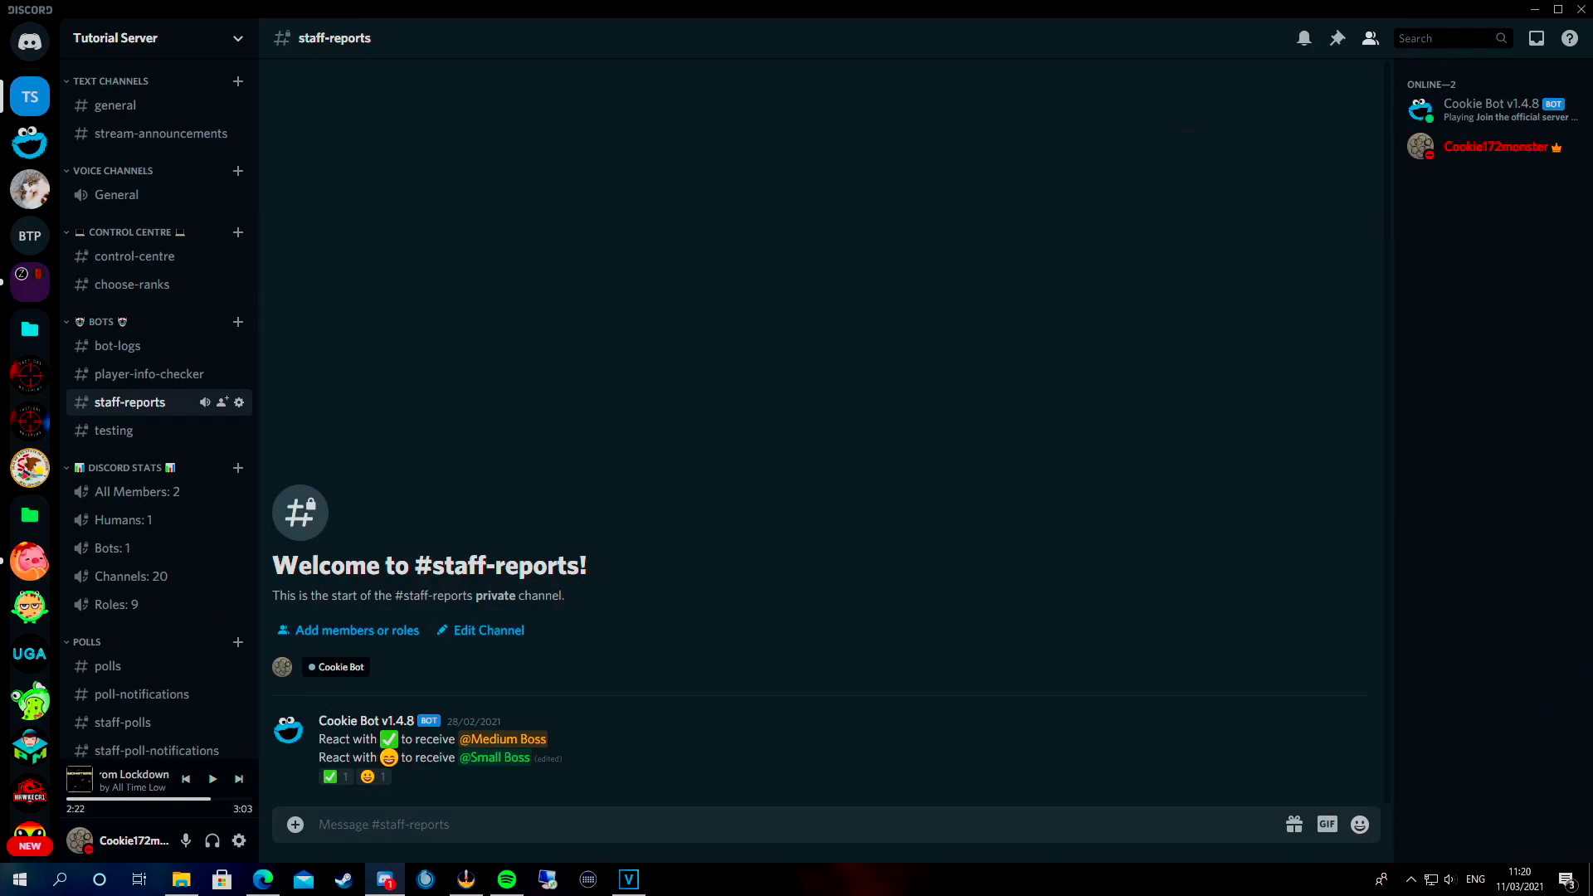
# Step: Look through the channel list, viewing #testing, #general and #player-info-checker
pyautogui.click(124, 431)
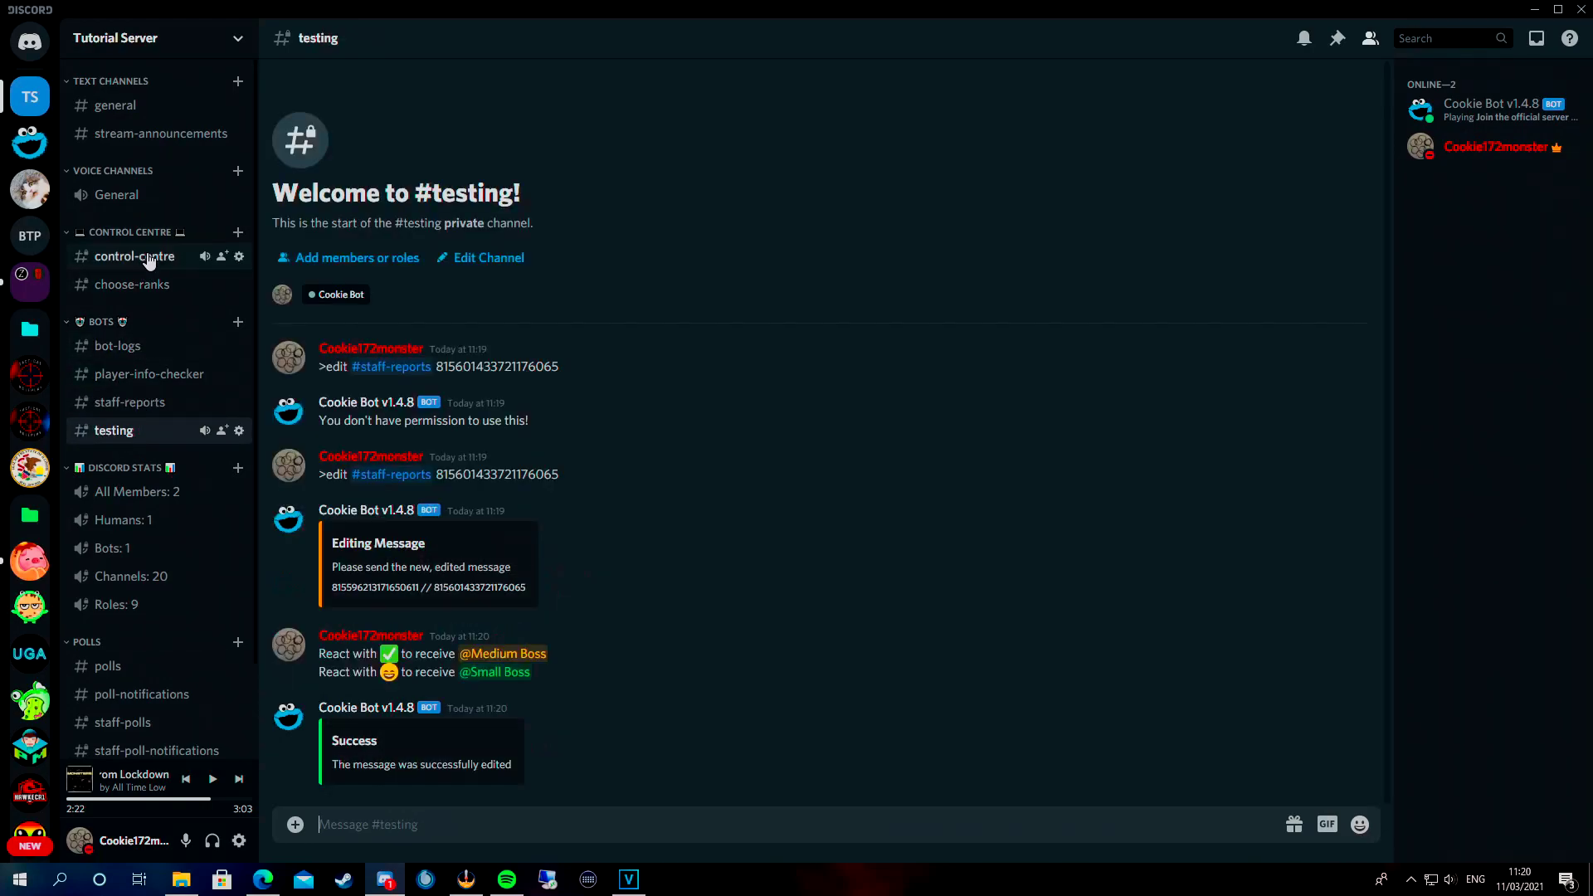
pyautogui.click(147, 106)
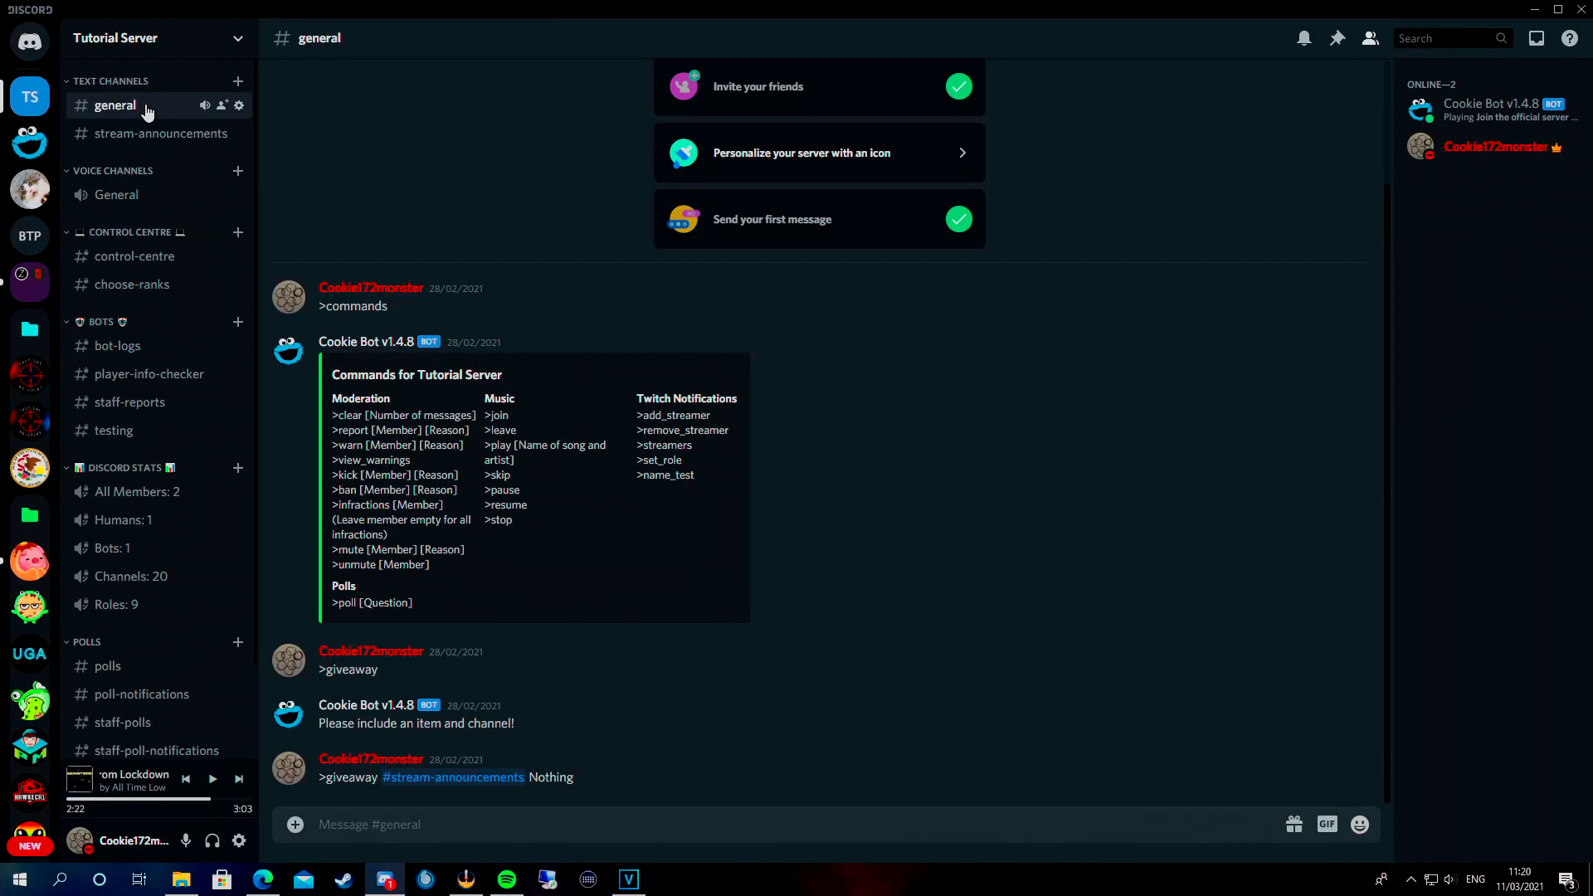
pyautogui.scroll(-3, 172, 253)
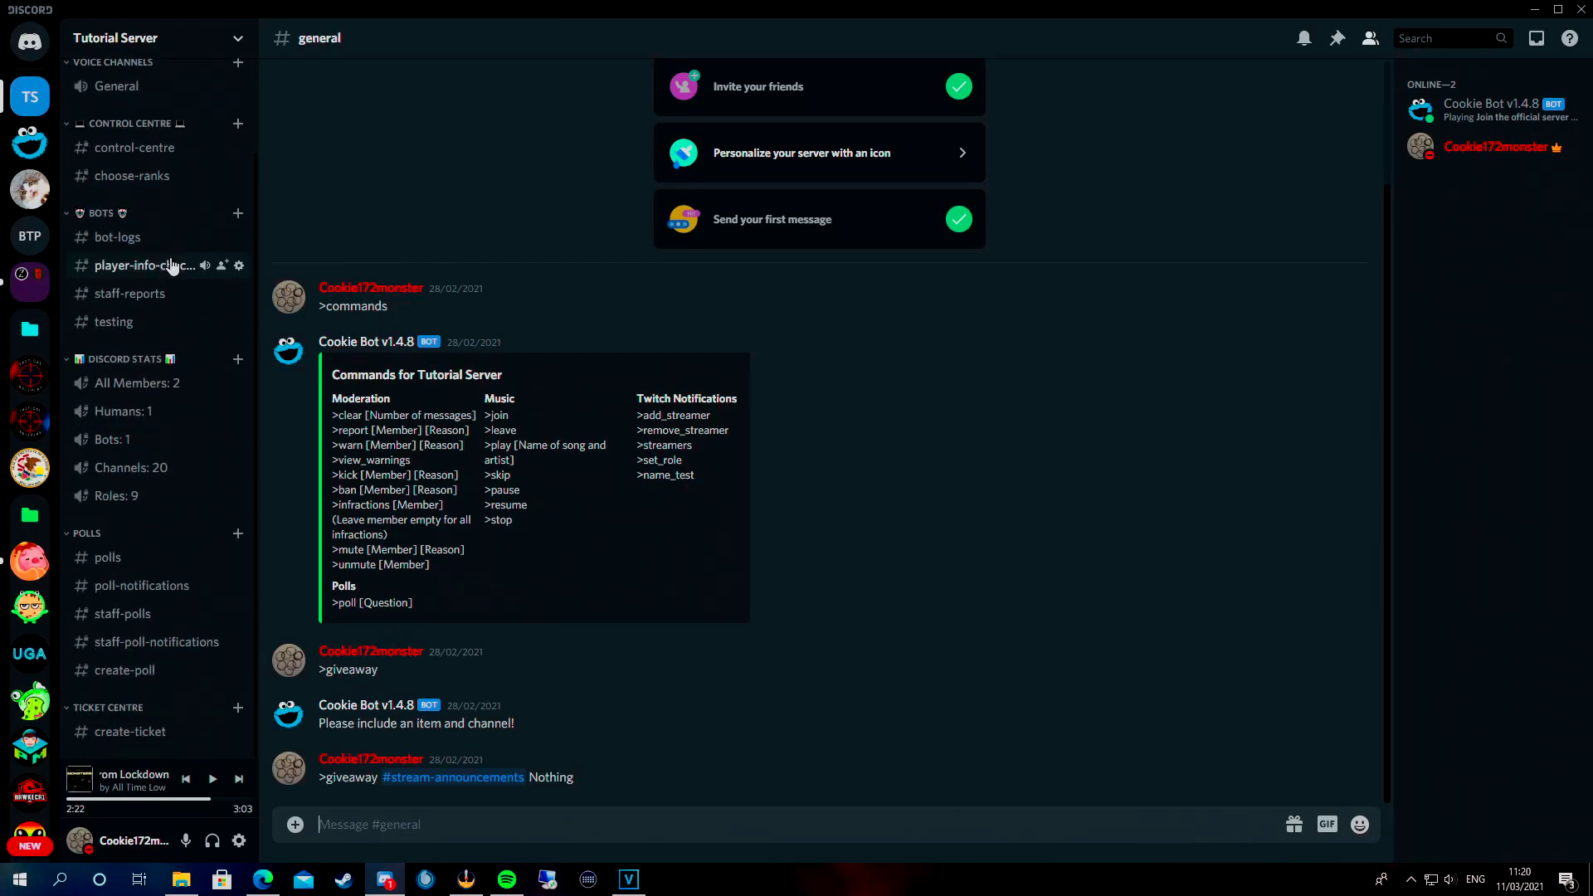
pyautogui.scroll(3, 192, 281)
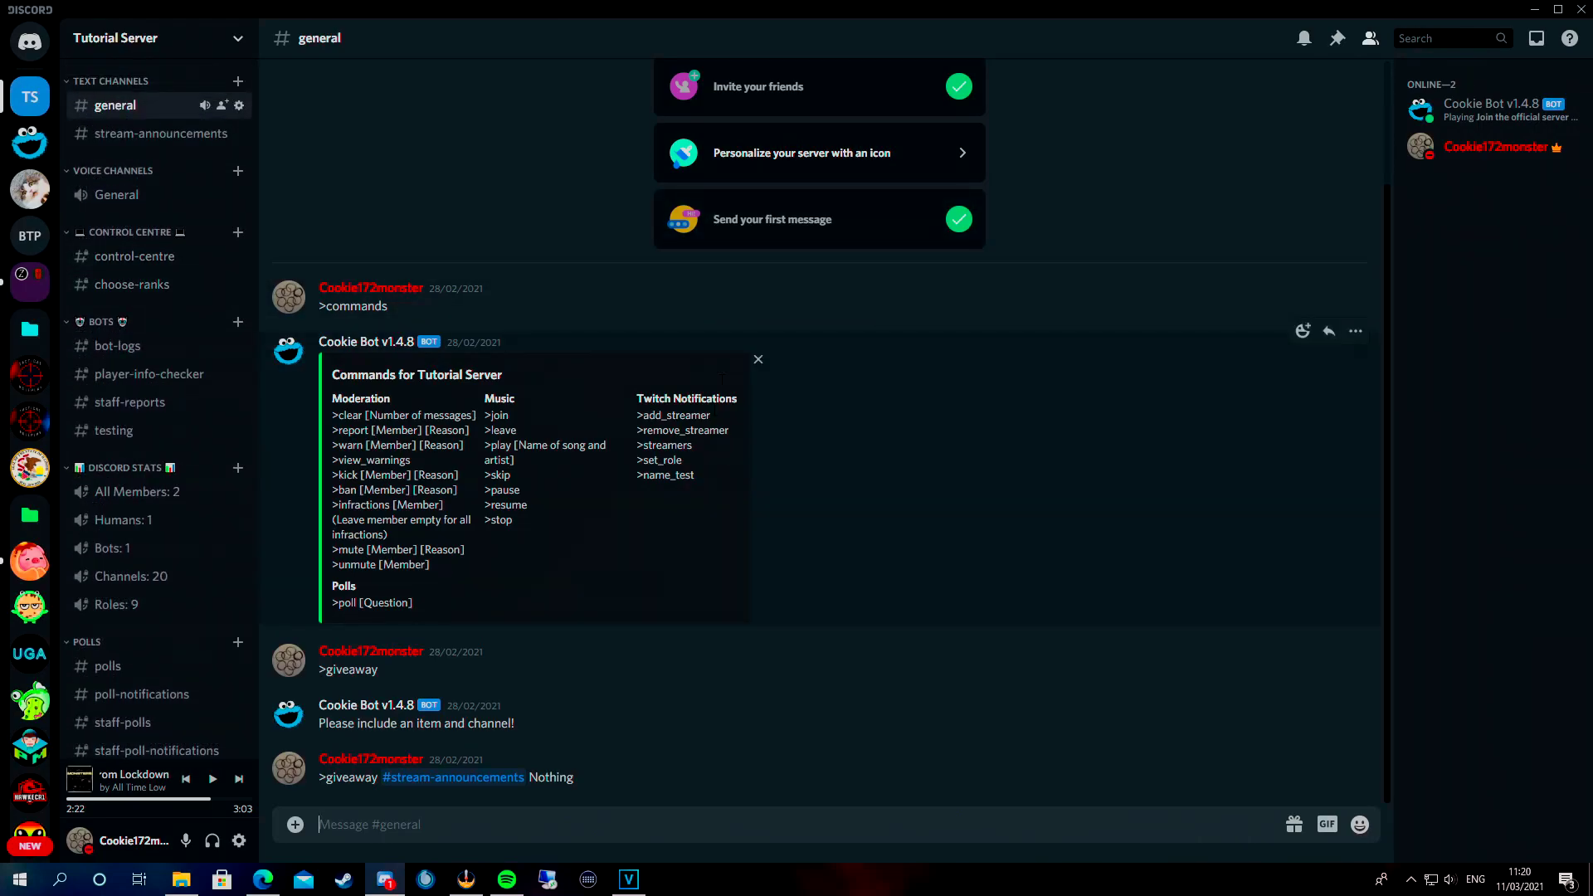
pyautogui.scroll(-3, 166, 328)
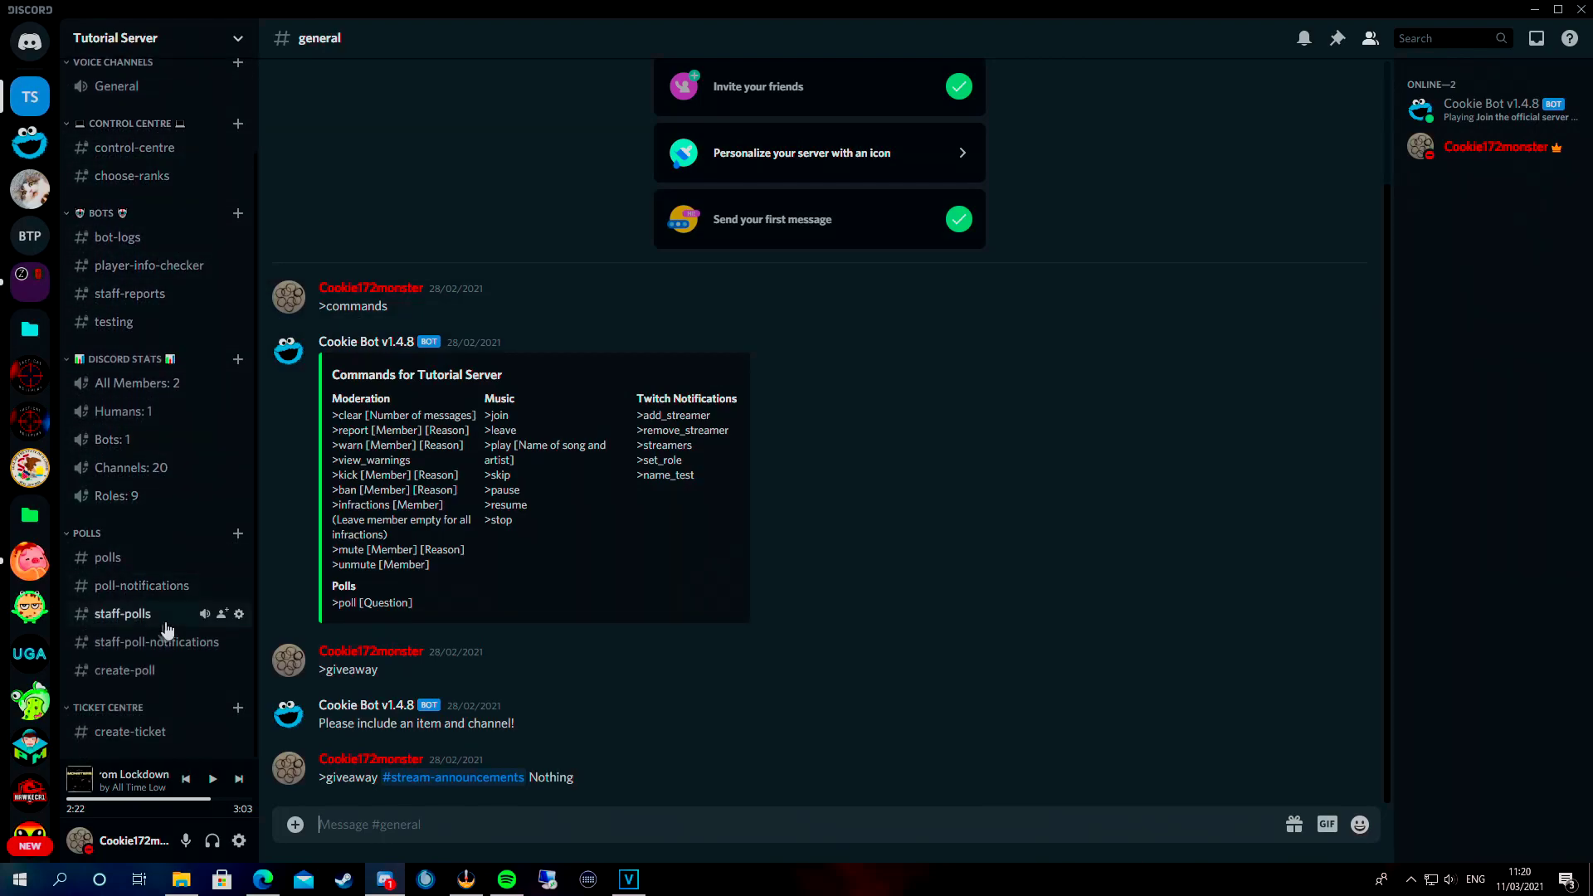
pyautogui.click(141, 266)
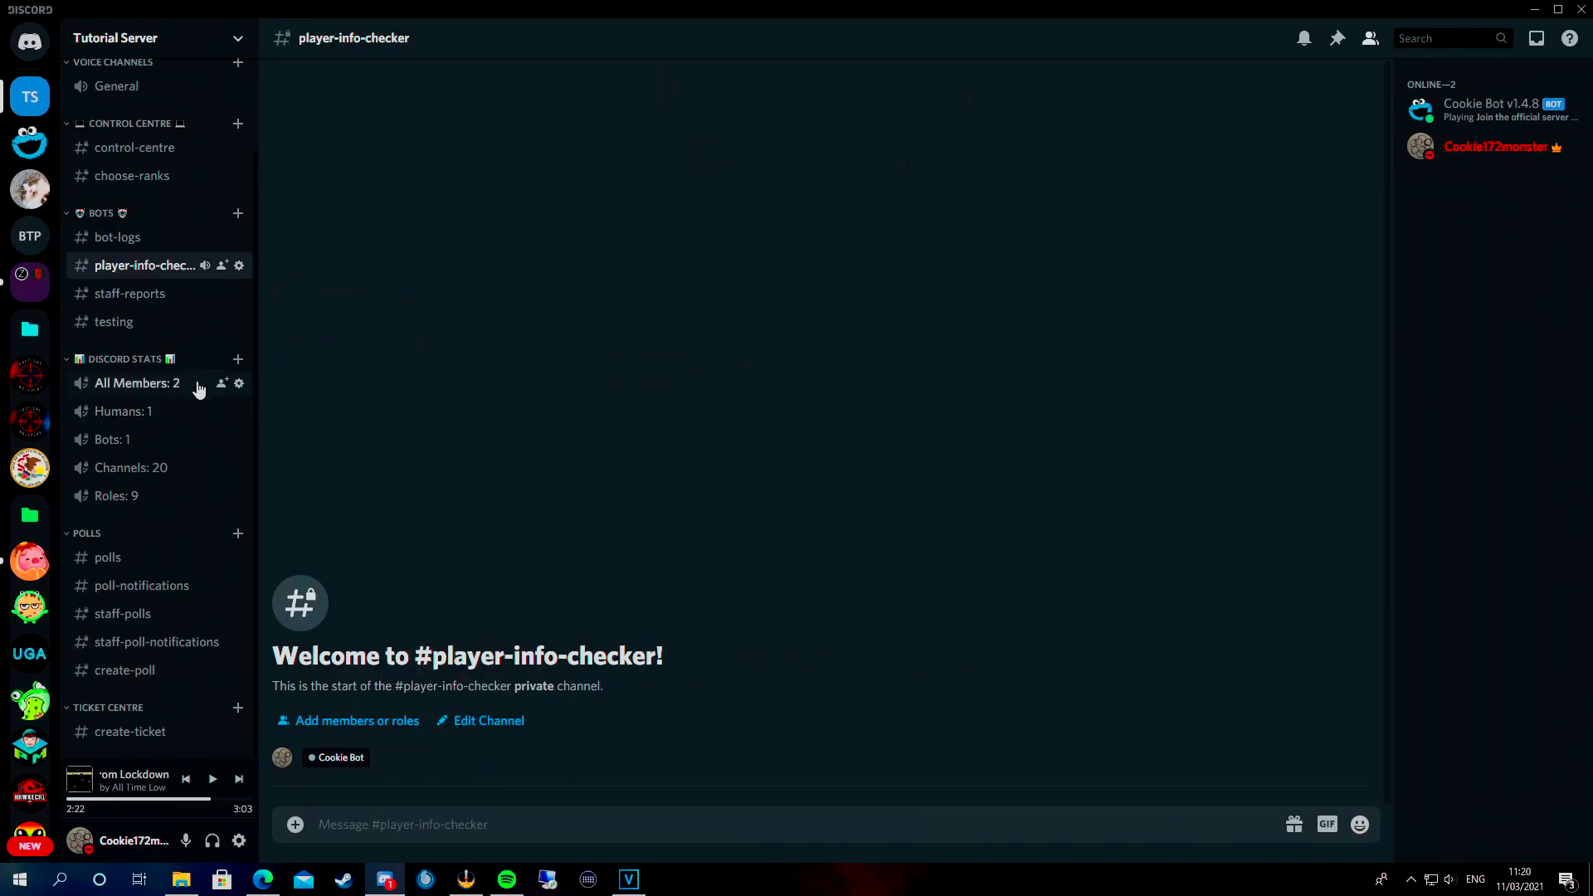
pyautogui.scroll(3, 166, 407)
# Step: Send the >whois command in #general, mentioning your own account as the member
pyautogui.click(116, 106)
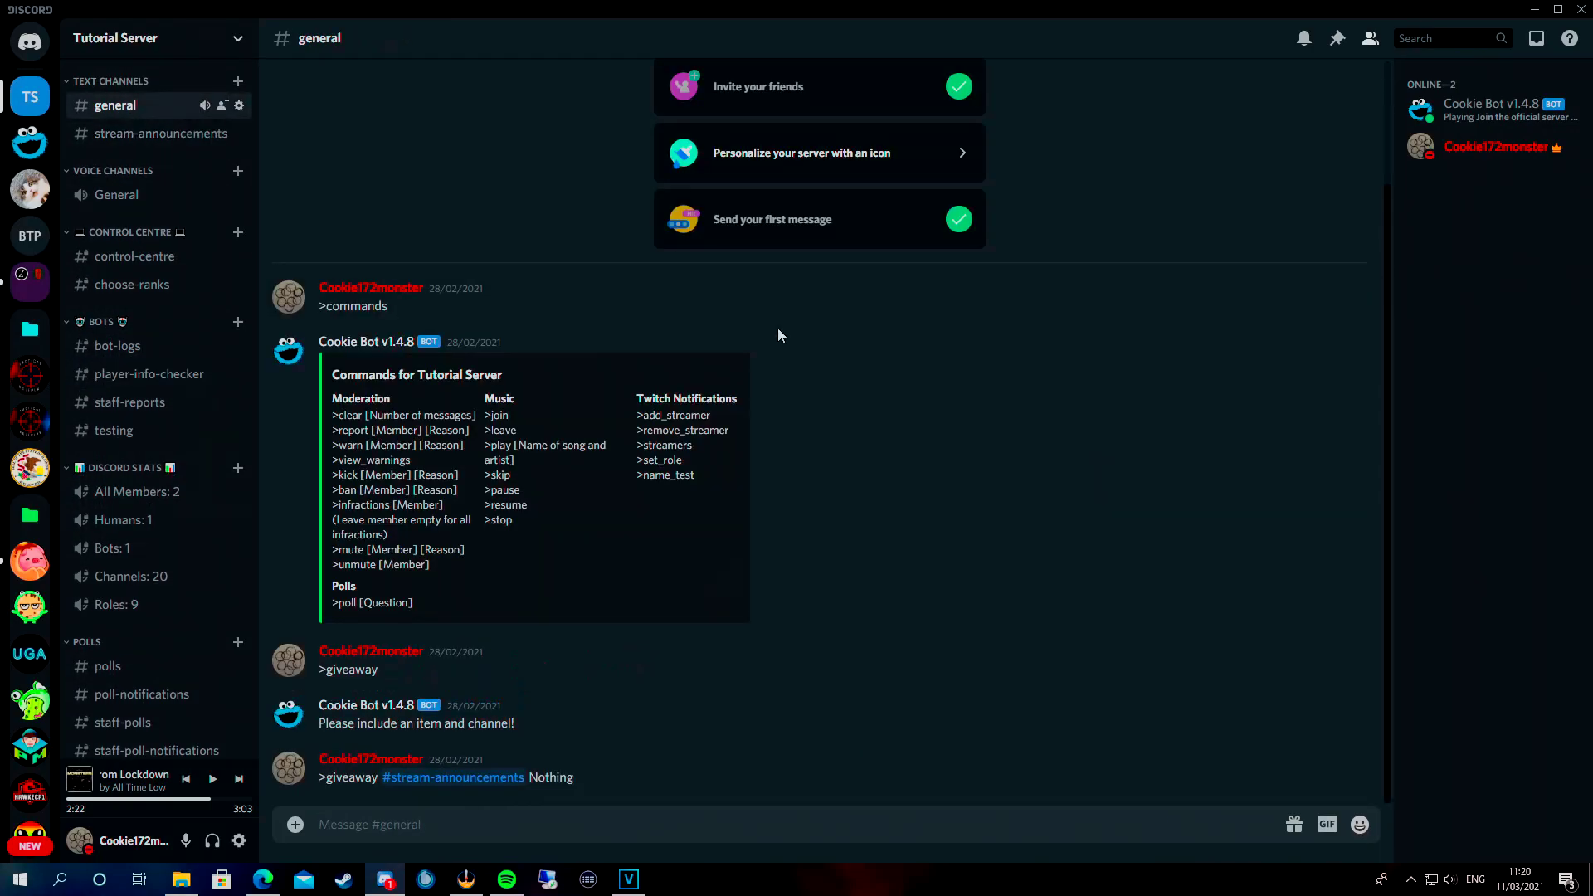
pyautogui.write('>whois @co')
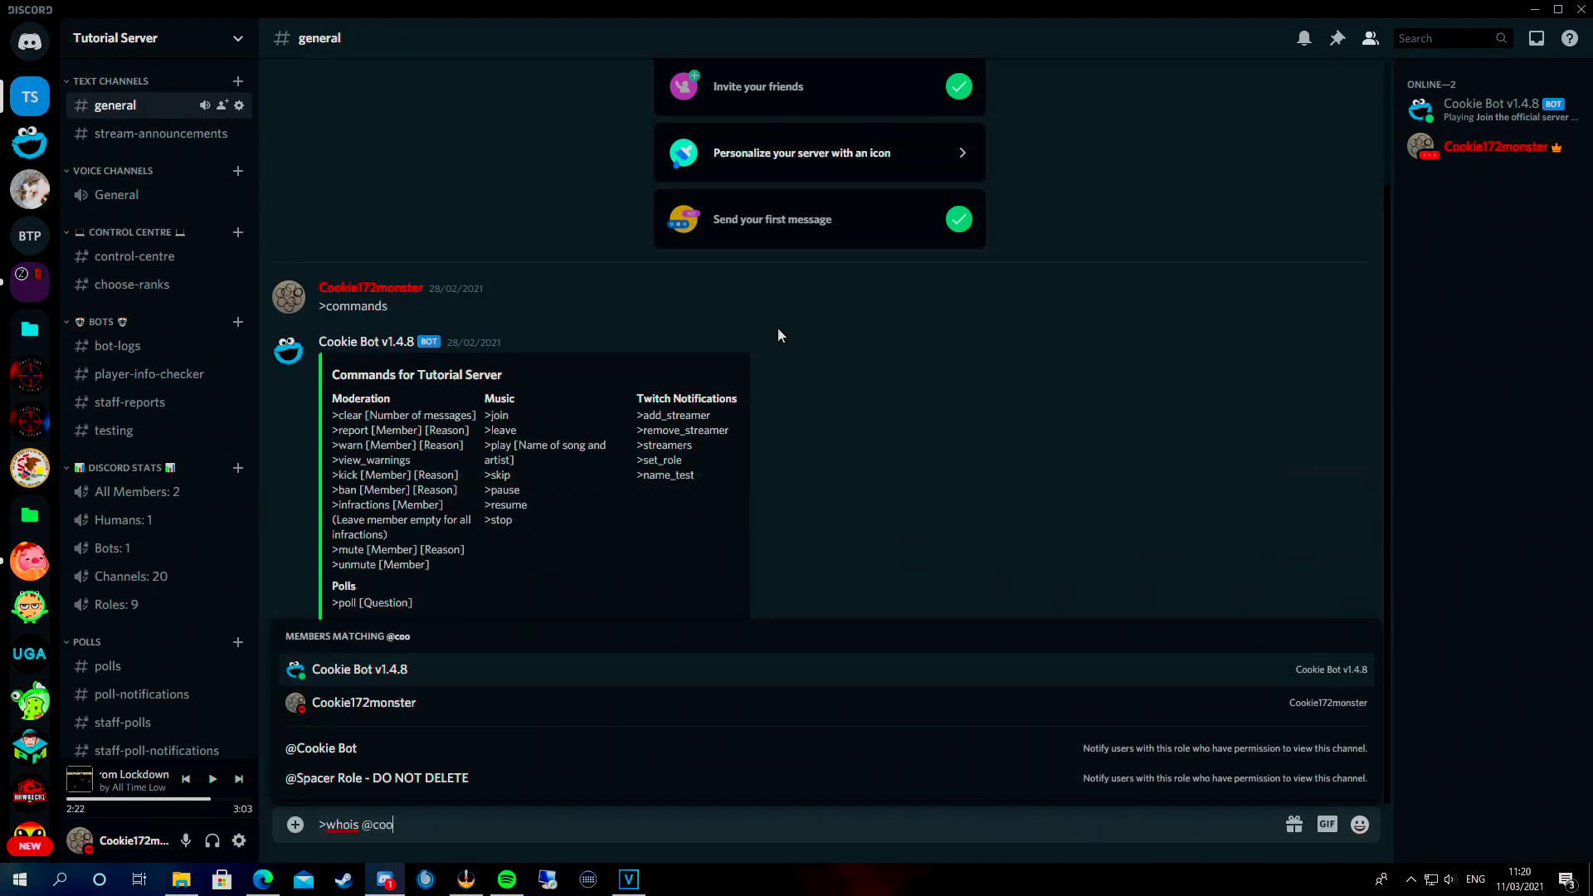
pyautogui.press('Down')
pyautogui.press('Return')
pyautogui.press('Return')
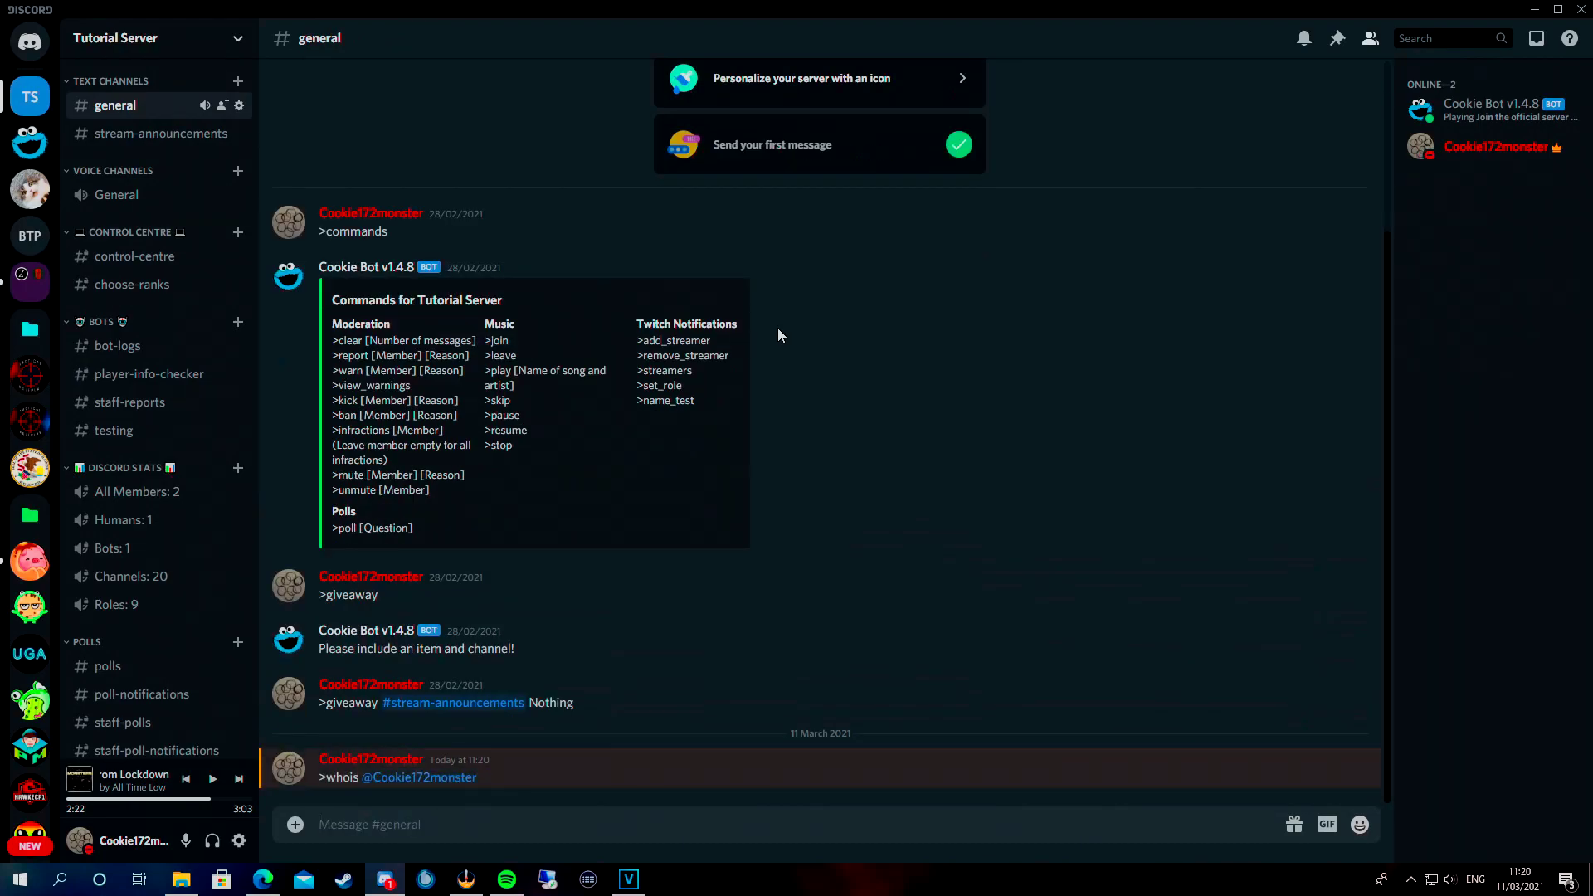
# Step: Examine the member details the bot posted in #player-info-checker and review the server's channel list
pyautogui.scroll(-3, 203, 375)
pyautogui.click(145, 265)
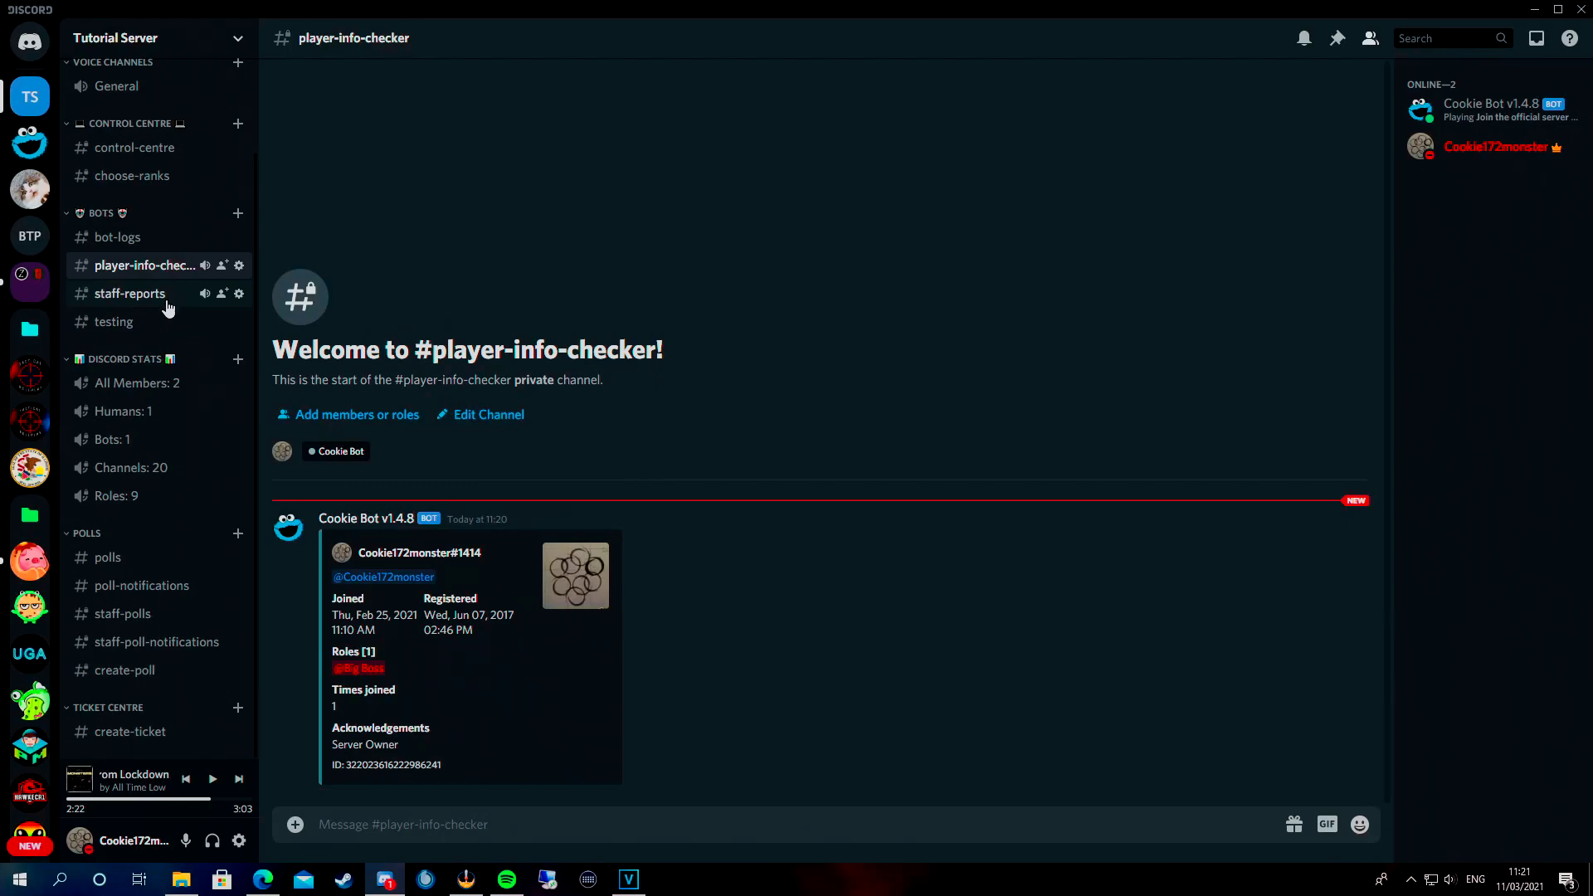
pyautogui.scroll(2, 167, 307)
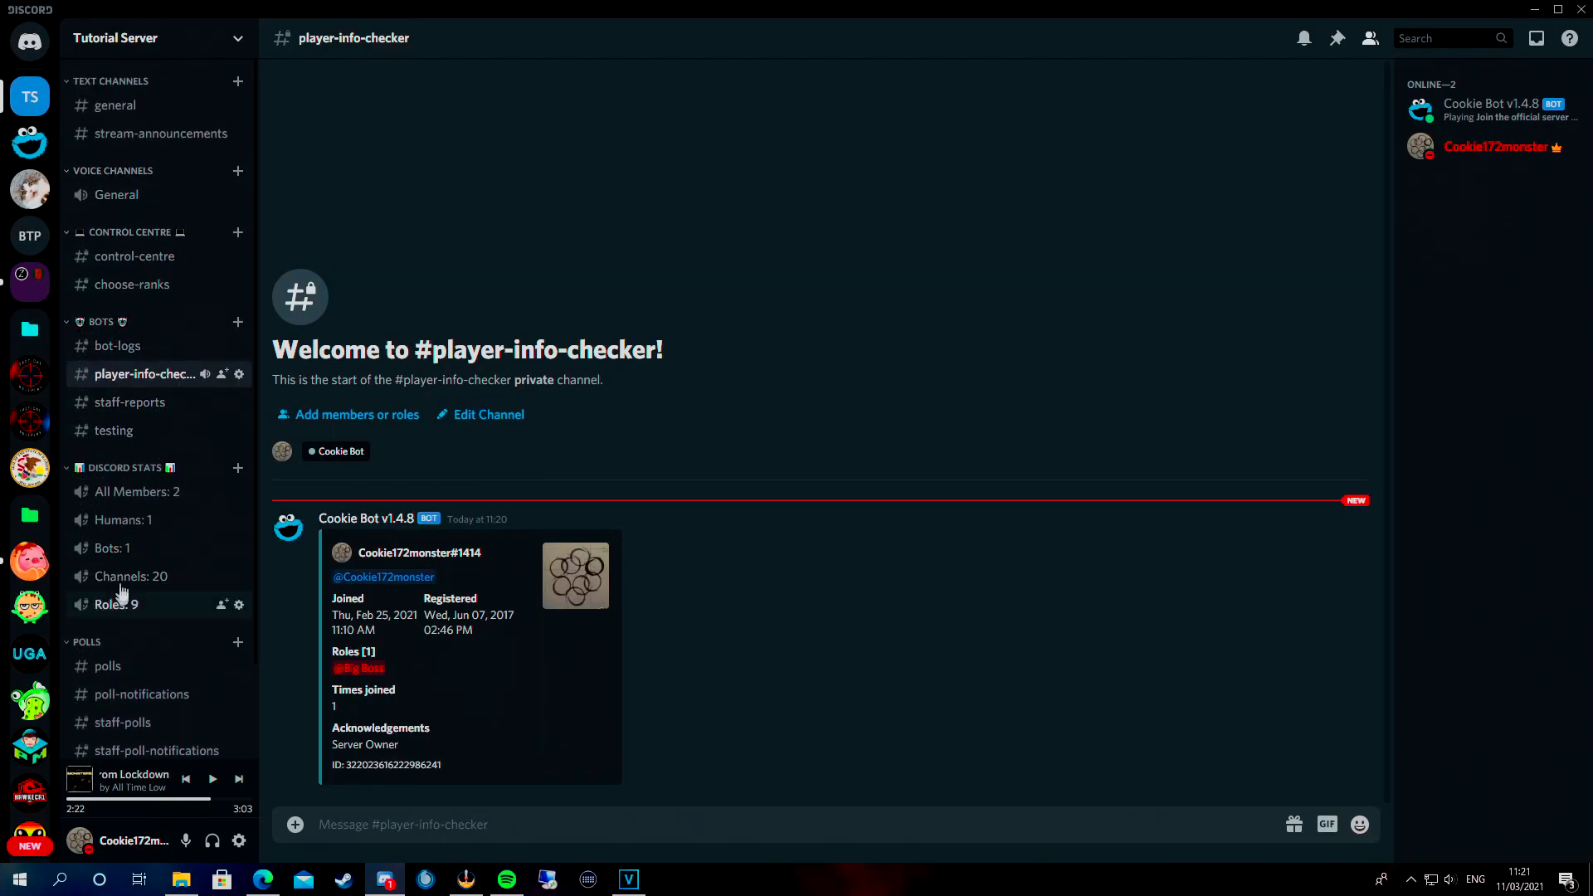
pyautogui.scroll(-2, 132, 547)
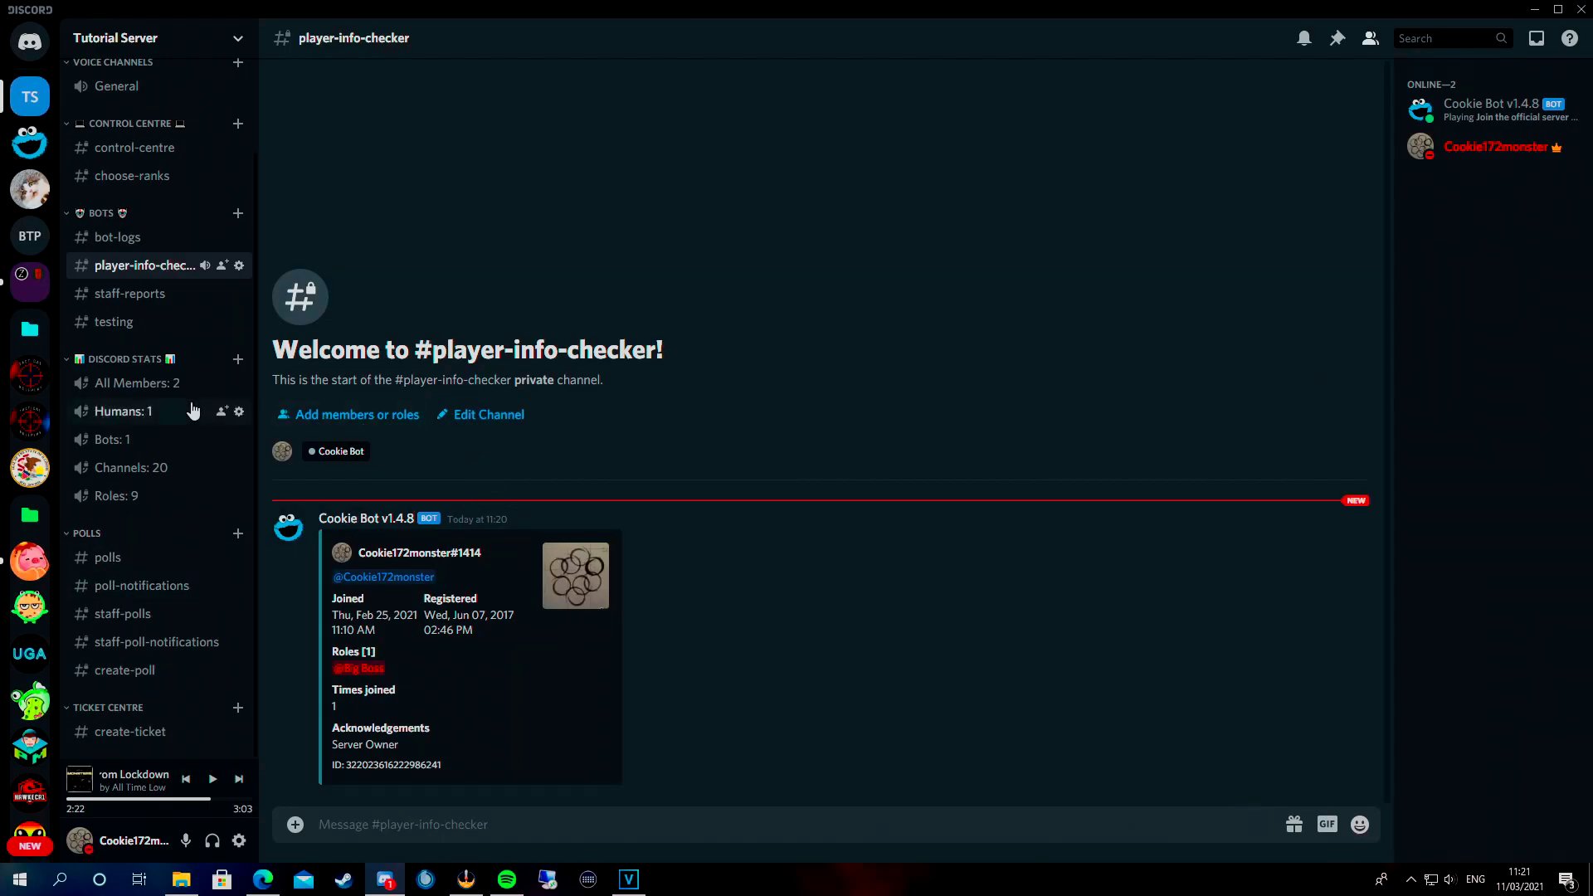
pyautogui.scroll(3, 196, 405)
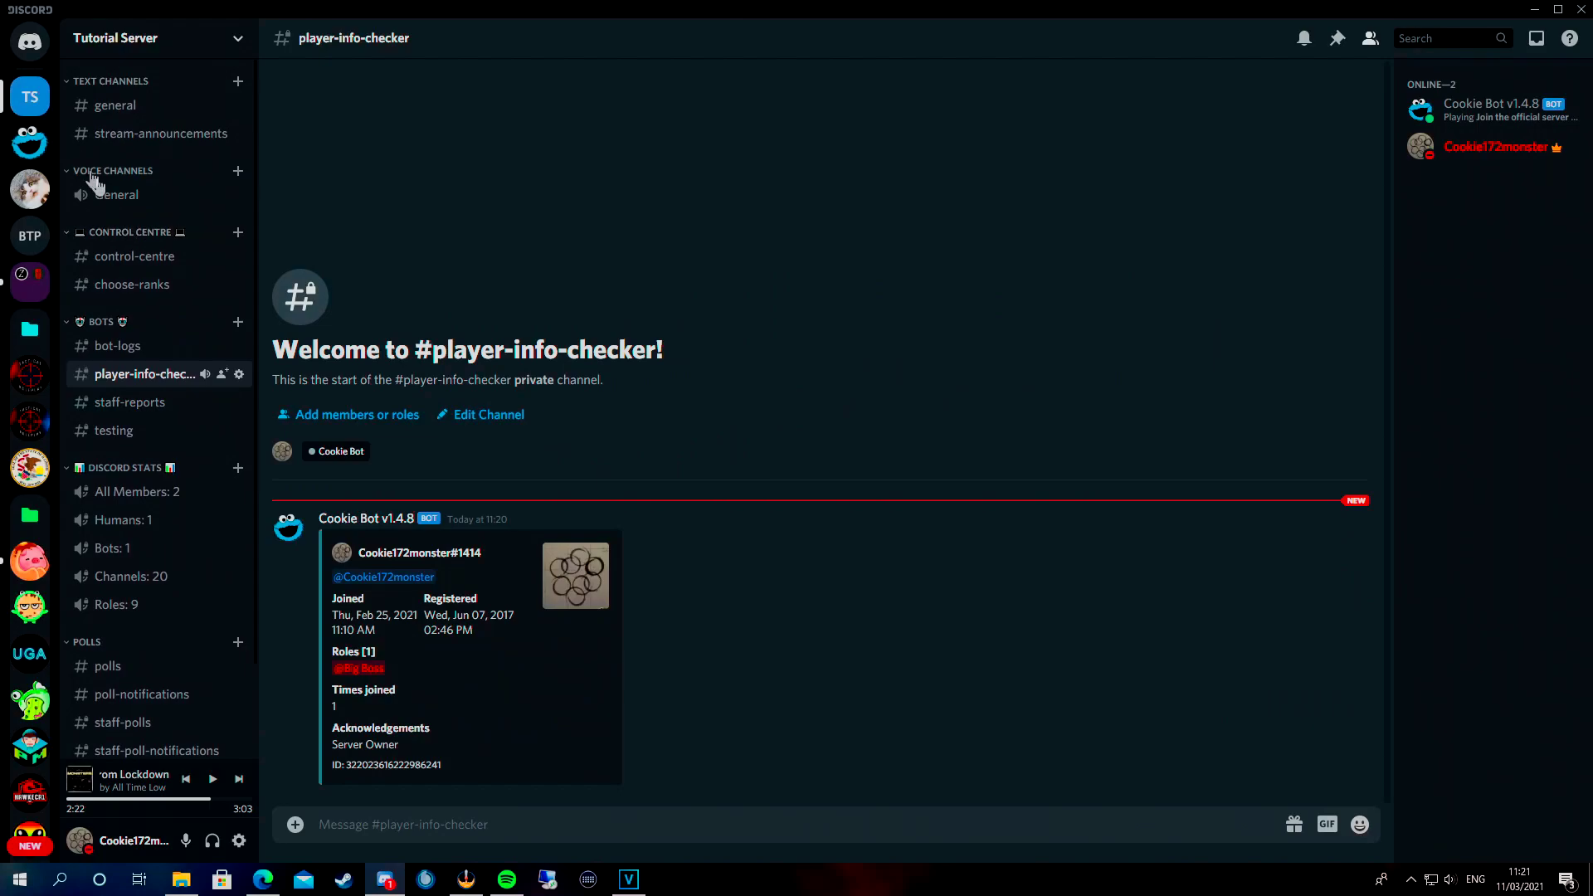